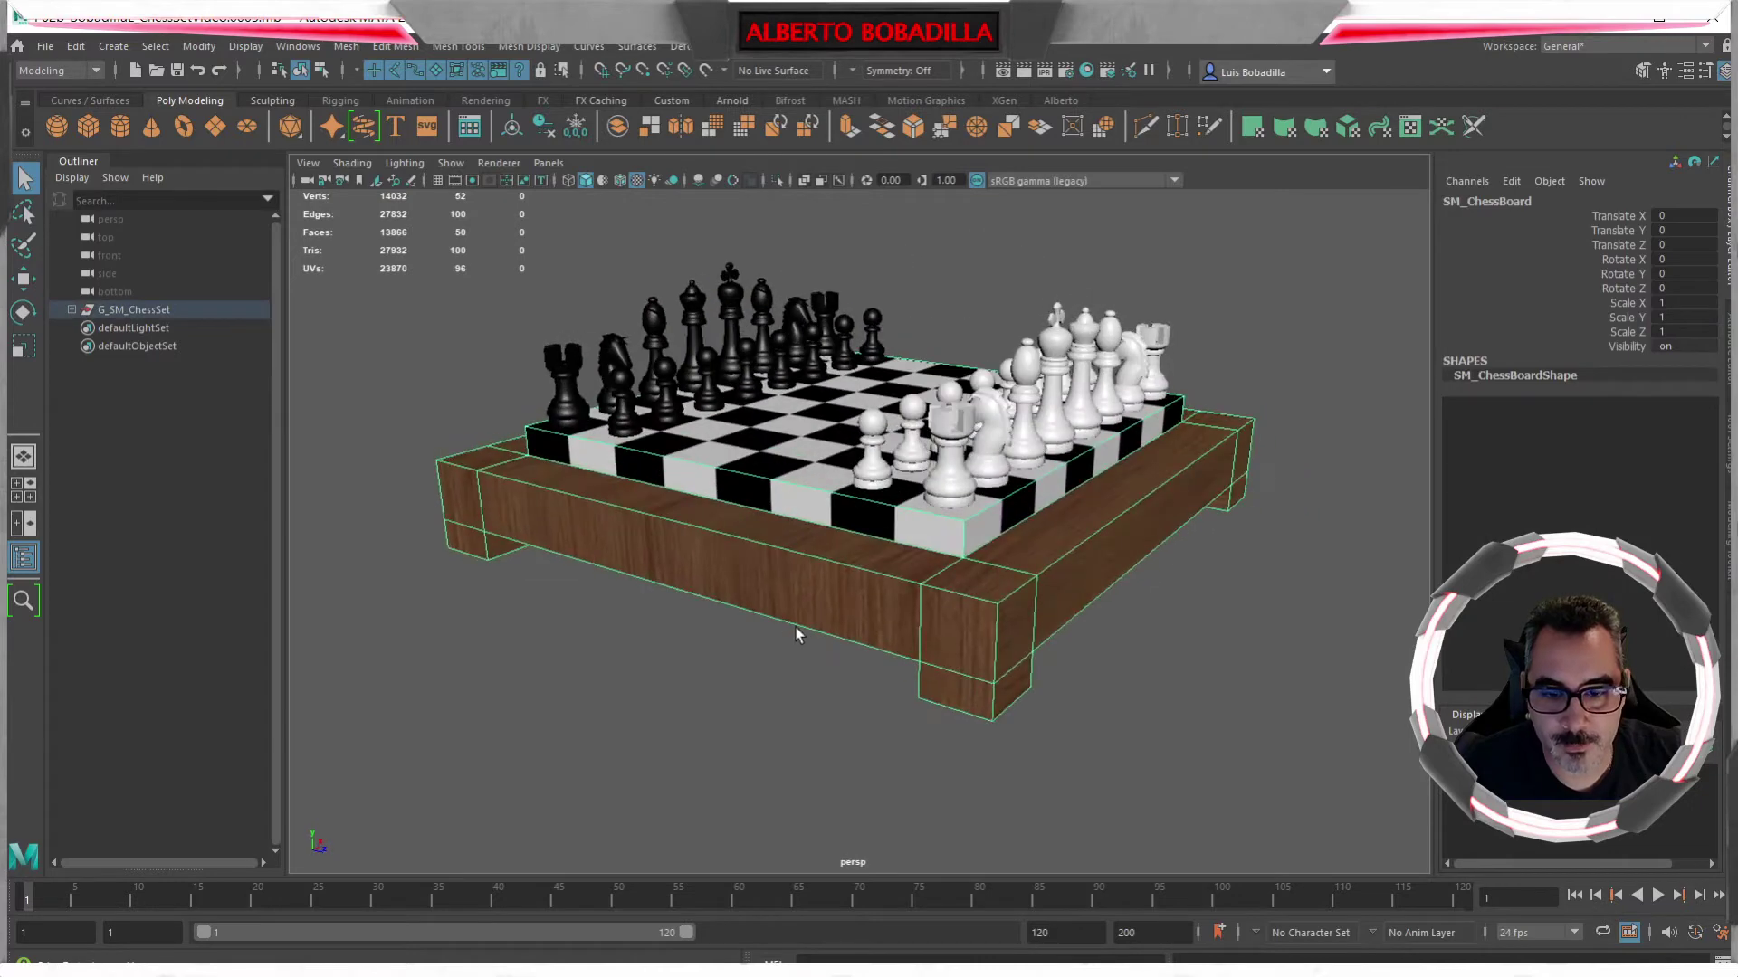
- Examine the chess board and individual black and white pawns from several angles, checking them as separate objects
key(w)
scroll(828, 656, up, 3)
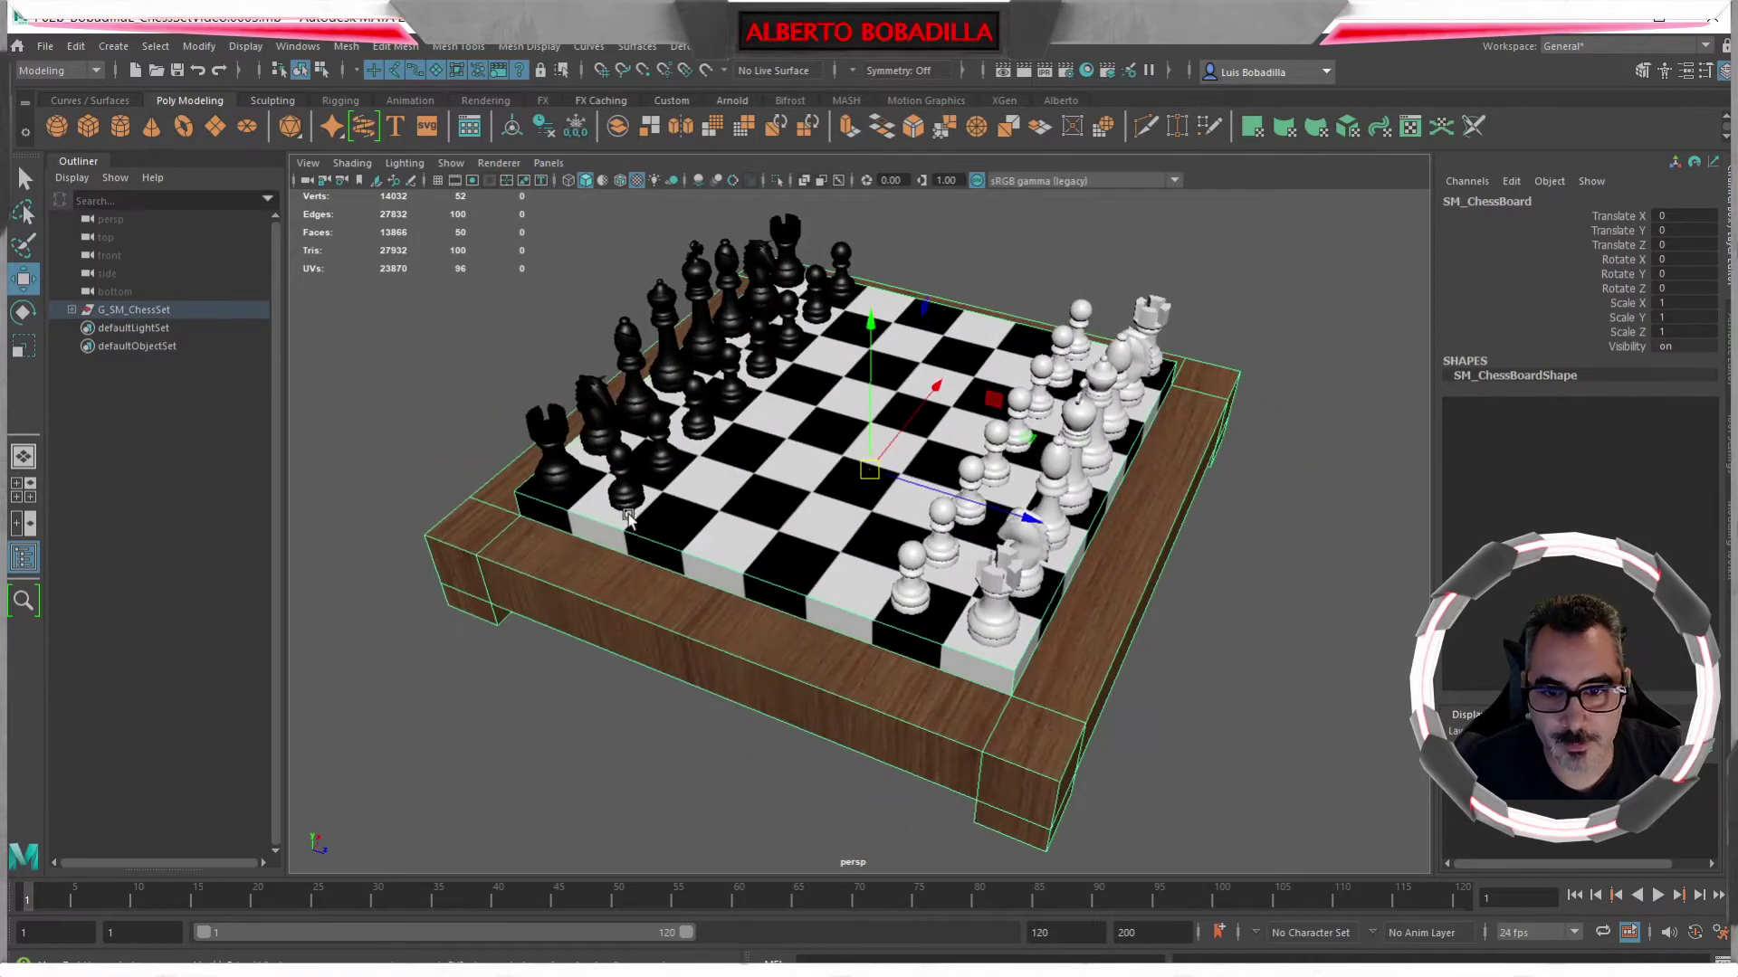
click(623, 489)
mouse_move(669, 605)
alt+mouse_down()
mouse_move(631, 618)
mouse_move(677, 615)
alt+mouse_up()
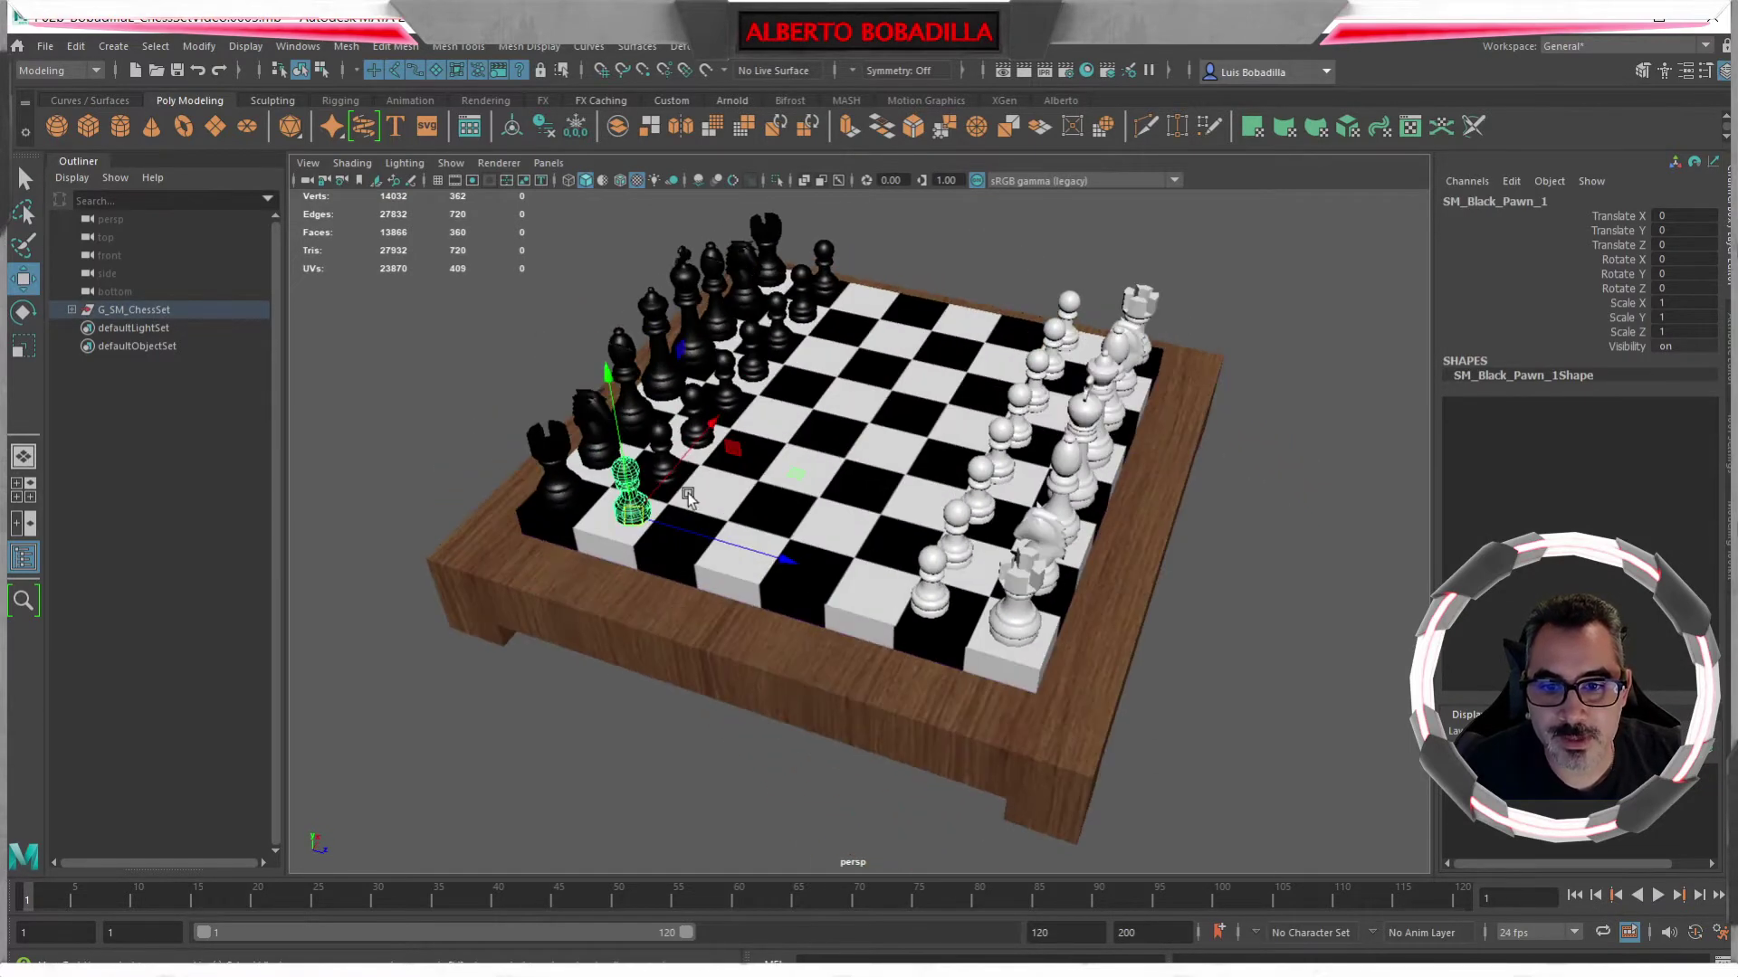
click(941, 588)
click(708, 418)
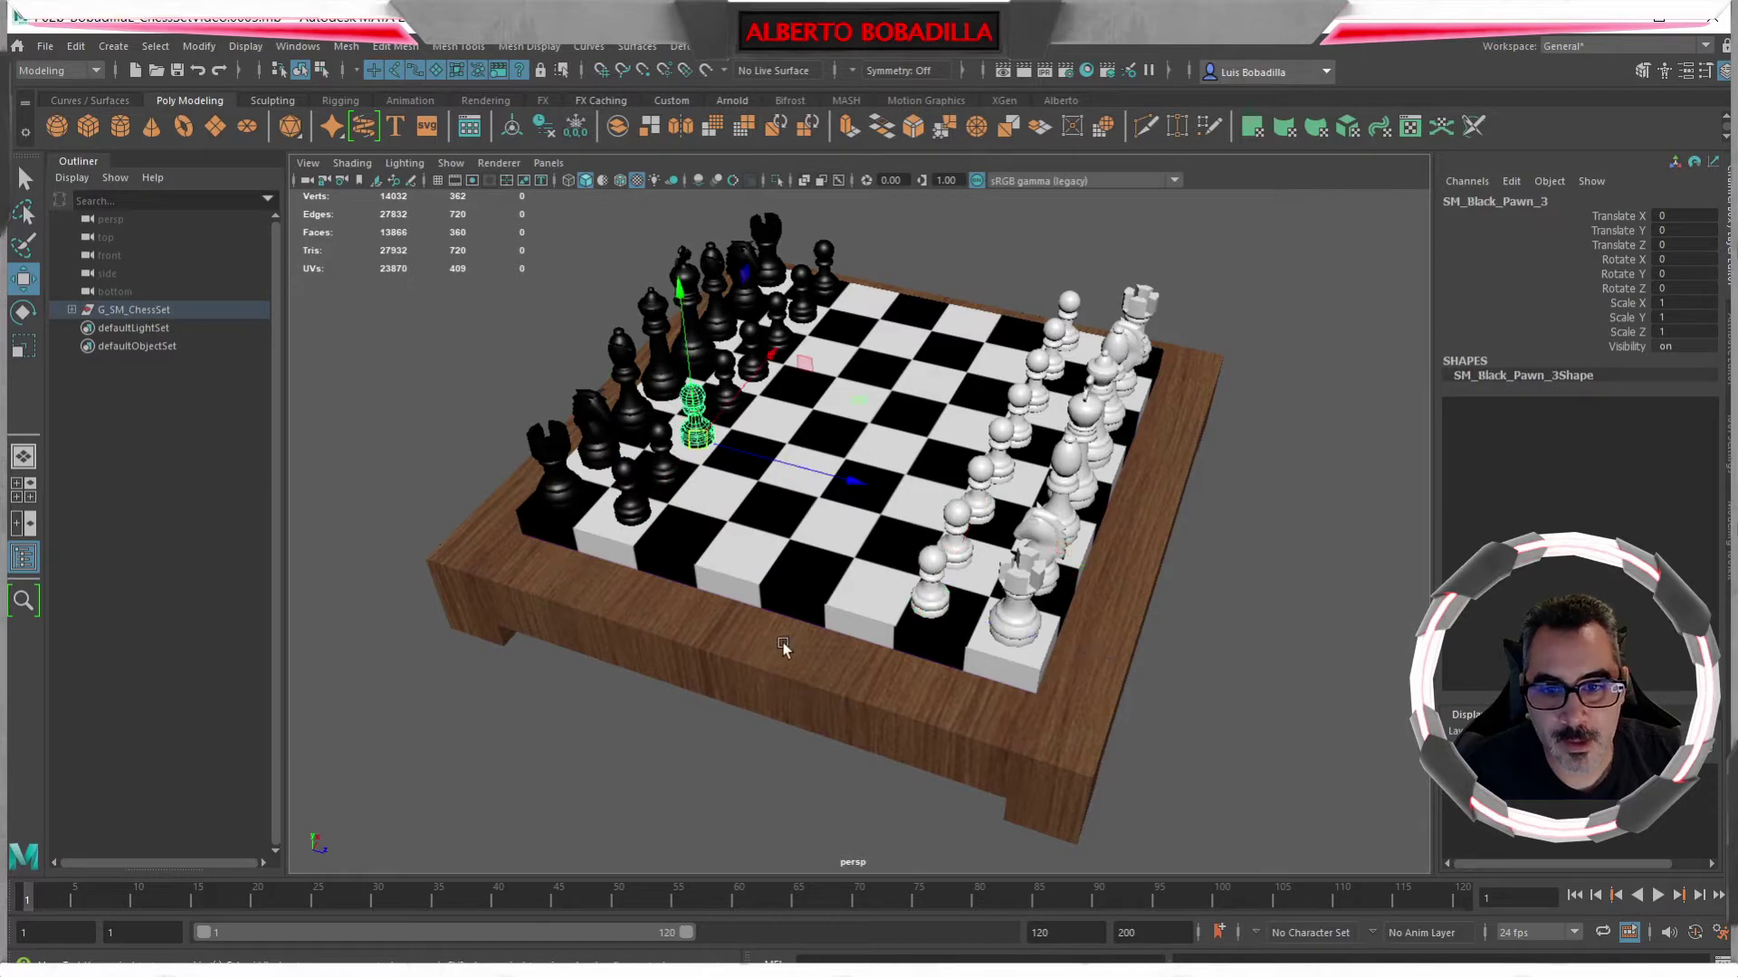
click(842, 745)
alt+drag(842, 744, 967, 469)
mouse_move(870, 557)
alt+mouse_down()
mouse_move(1019, 562)
mouse_move(939, 582)
mouse_move(906, 536)
mouse_move(845, 573)
mouse_move(867, 578)
alt+mouse_up()
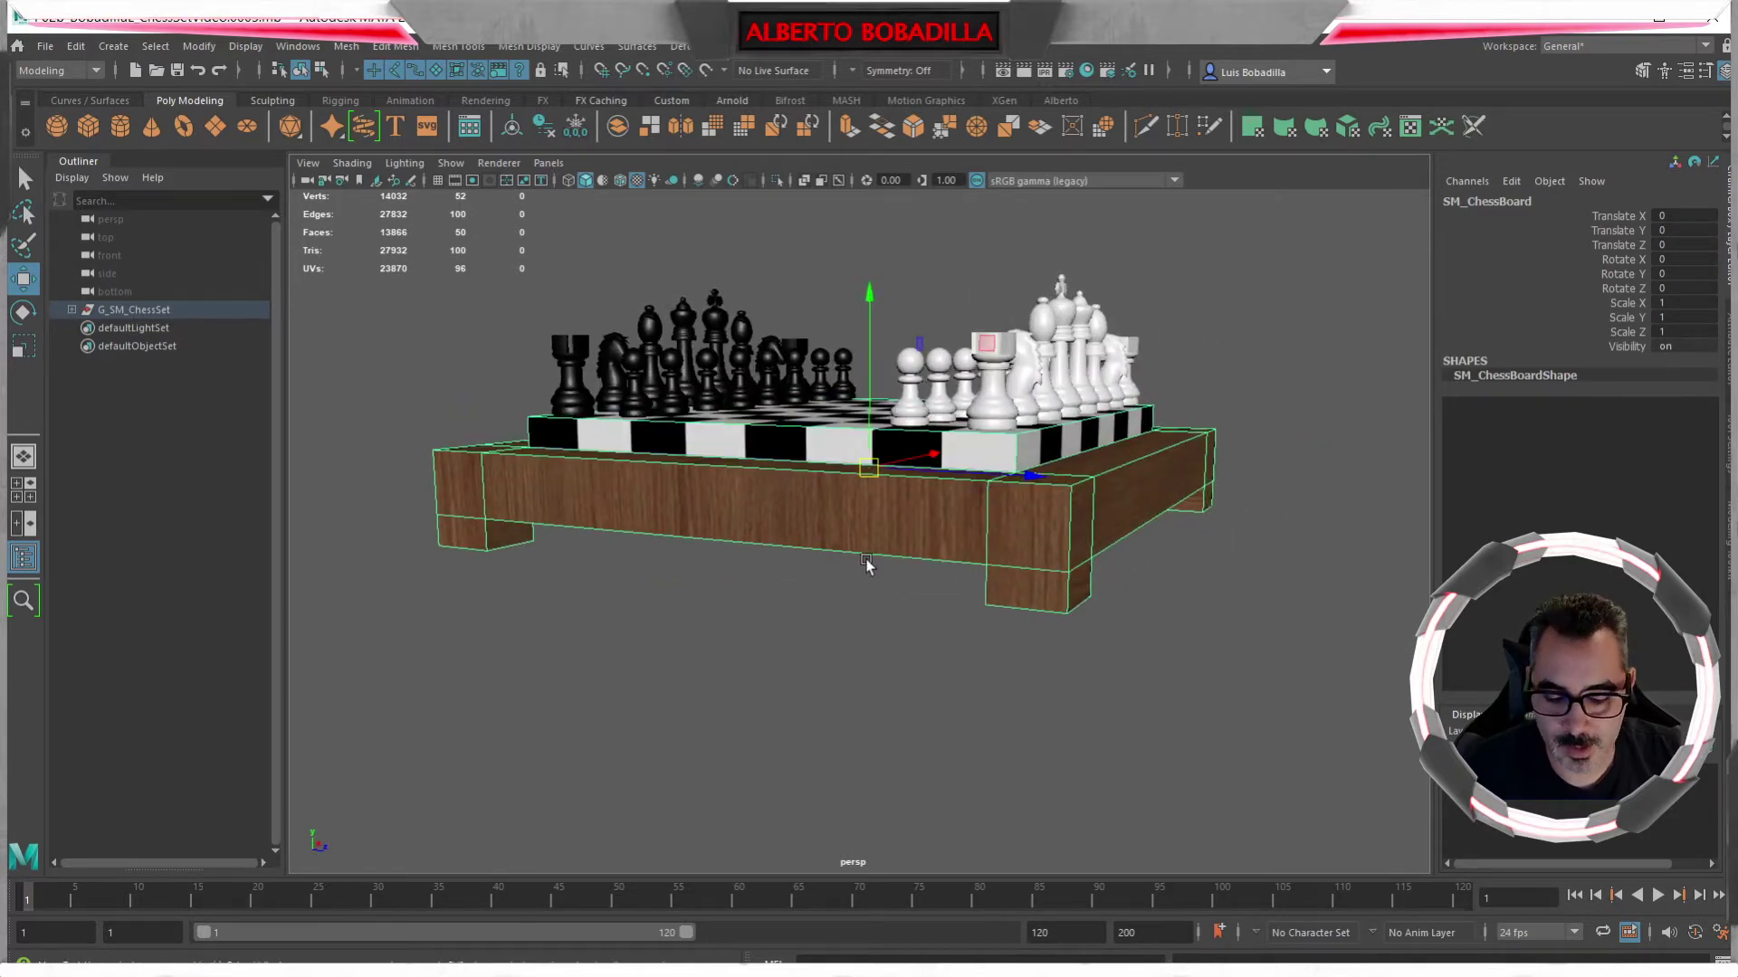
key(e)
drag(945, 457, 1025, 575)
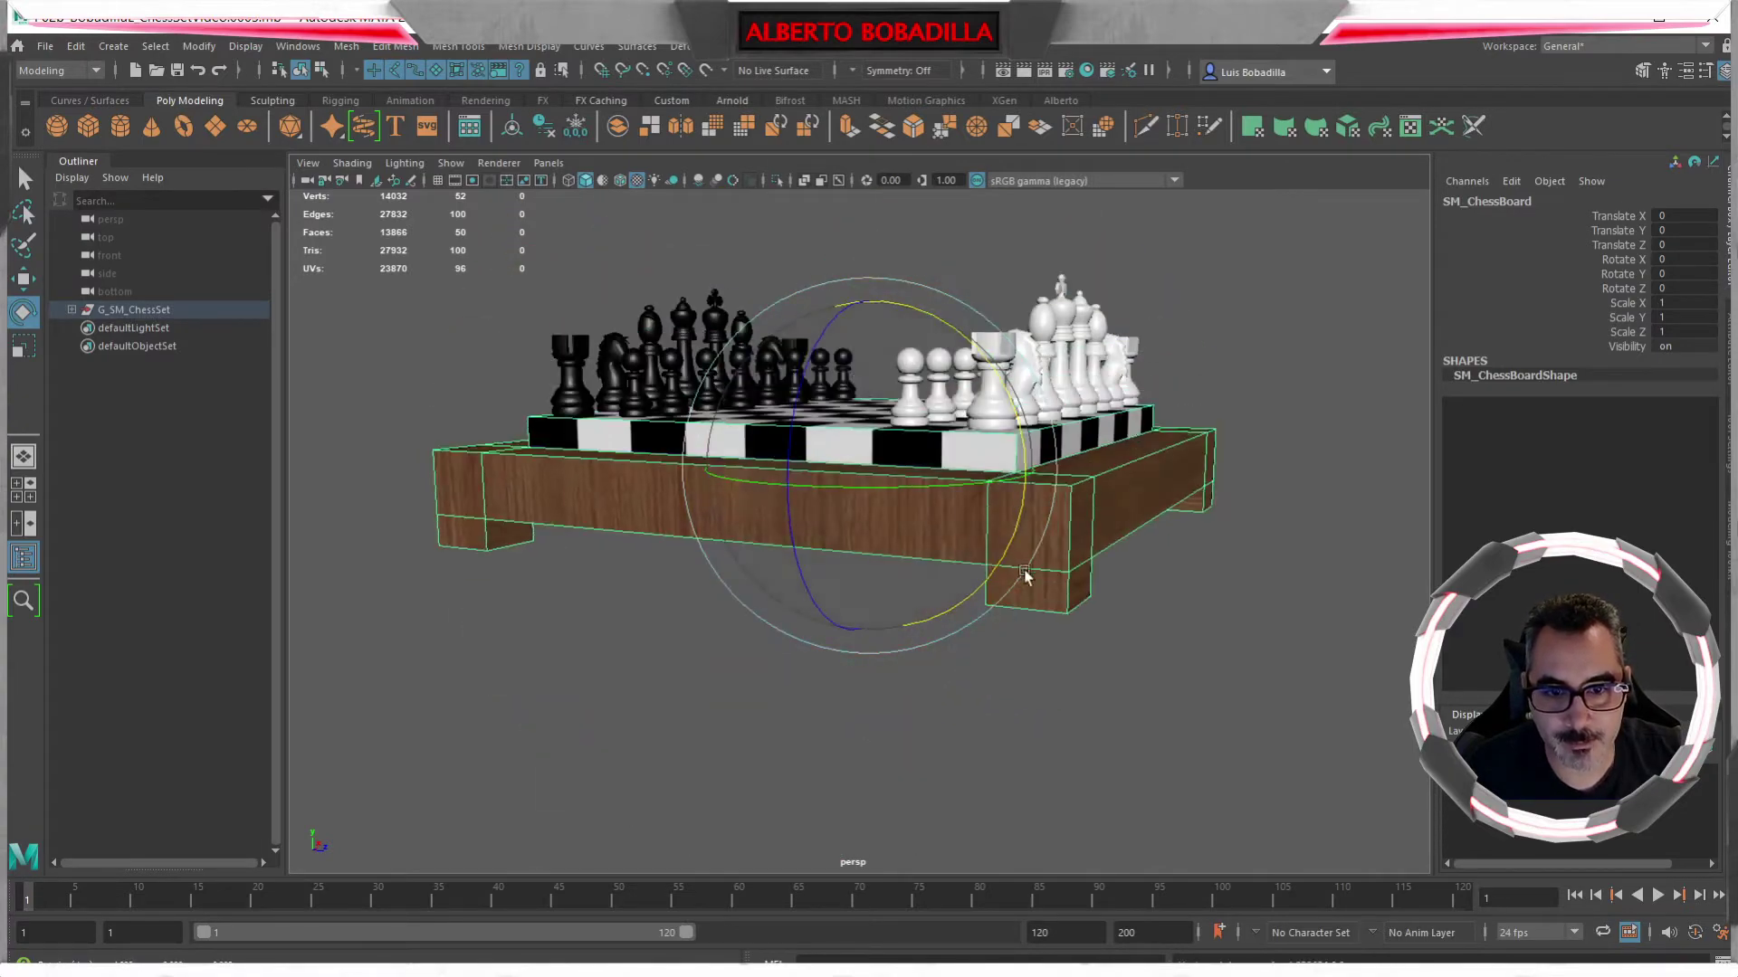
alt+drag(1071, 633, 1195, 692)
alt+drag(833, 772, 958, 666)
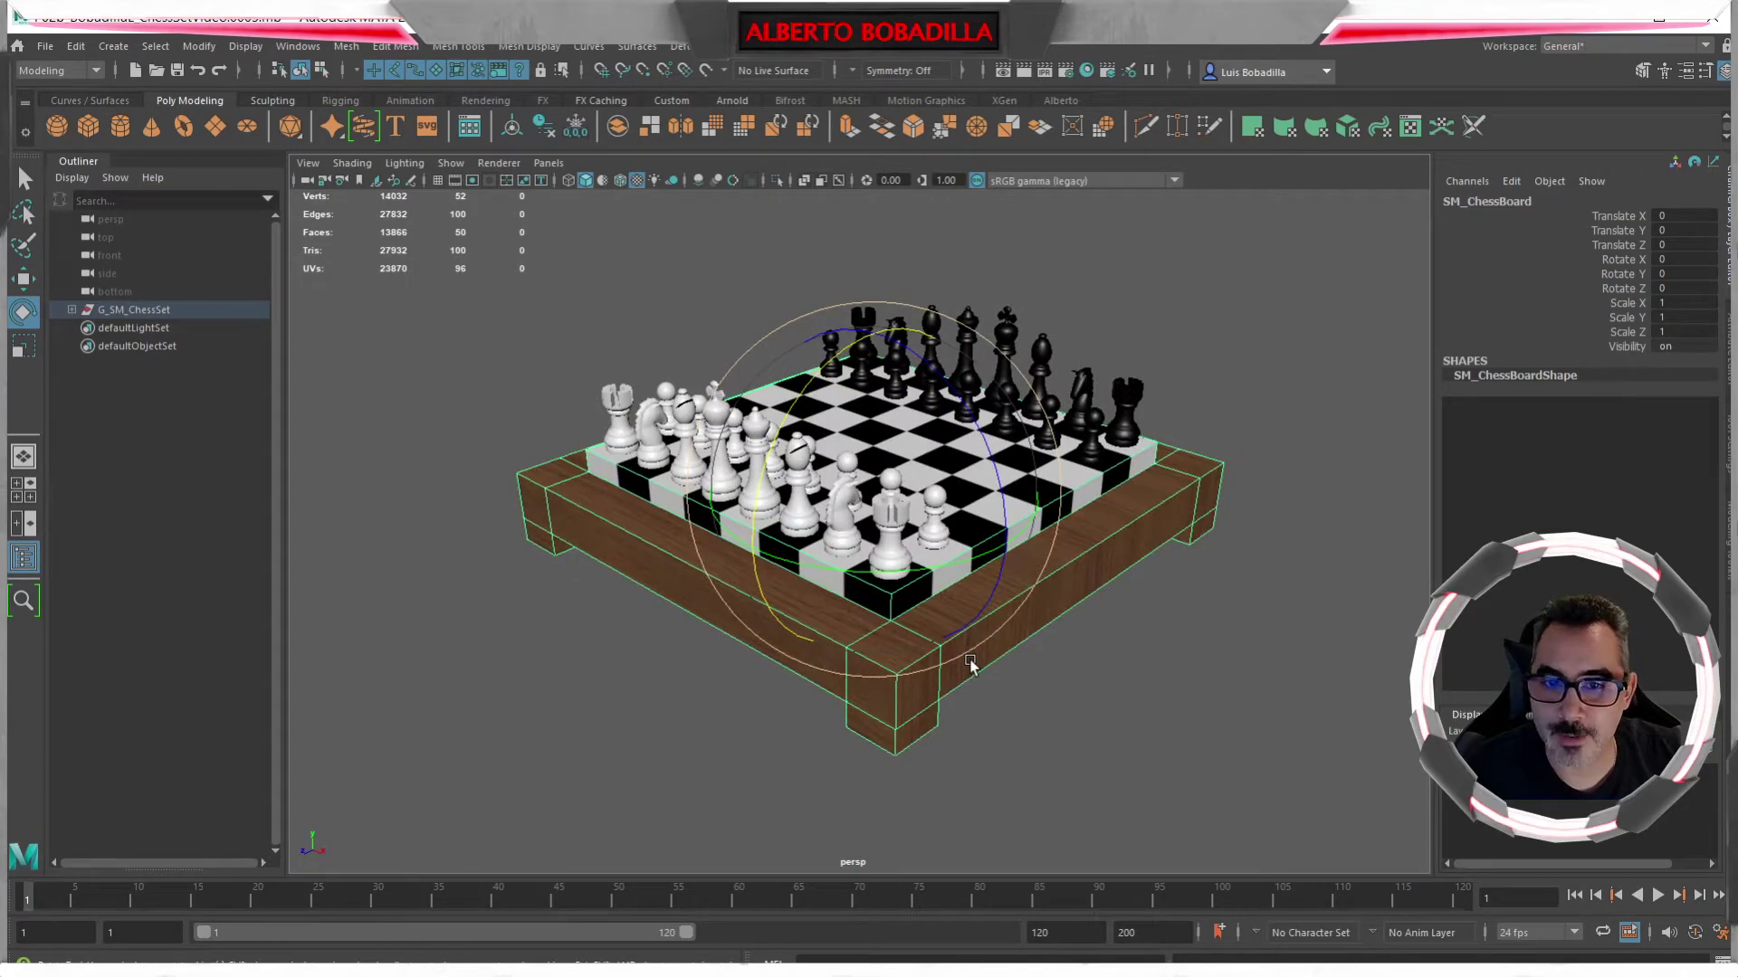
alt+drag(1146, 599, 1128, 612)
click(927, 647)
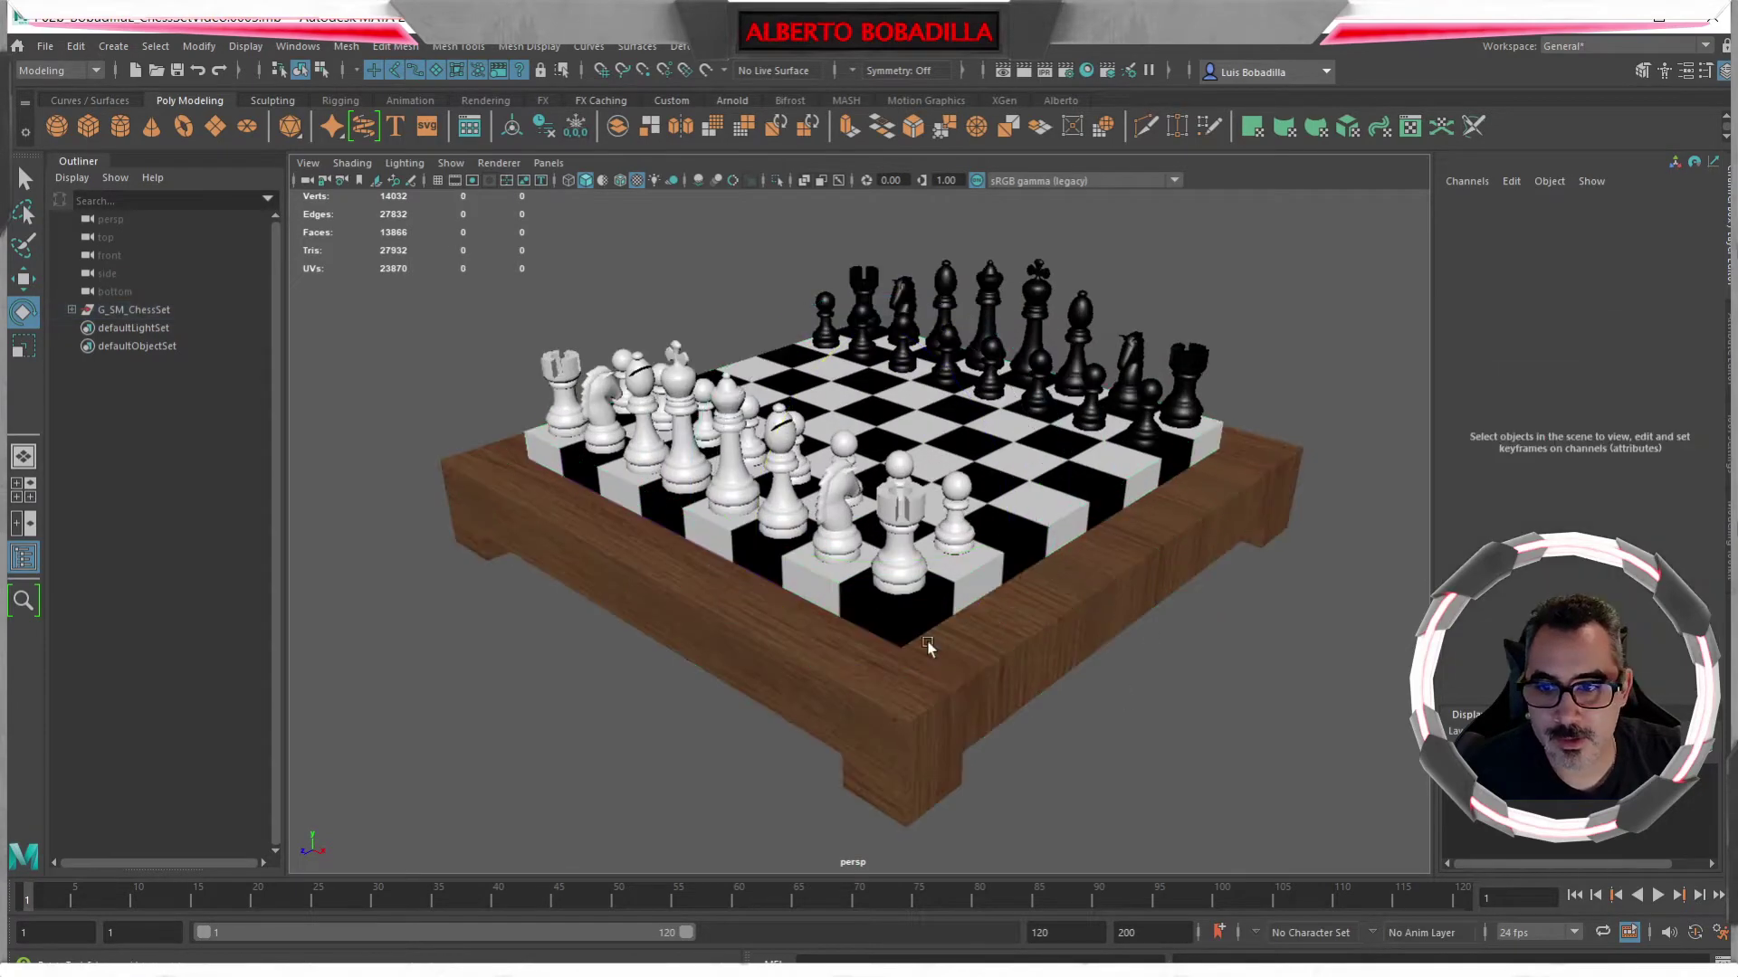
- Expand the G_SM_ChessSet hierarchy with its black and white piece groups and inspect what the board and each group contain
click(71, 310)
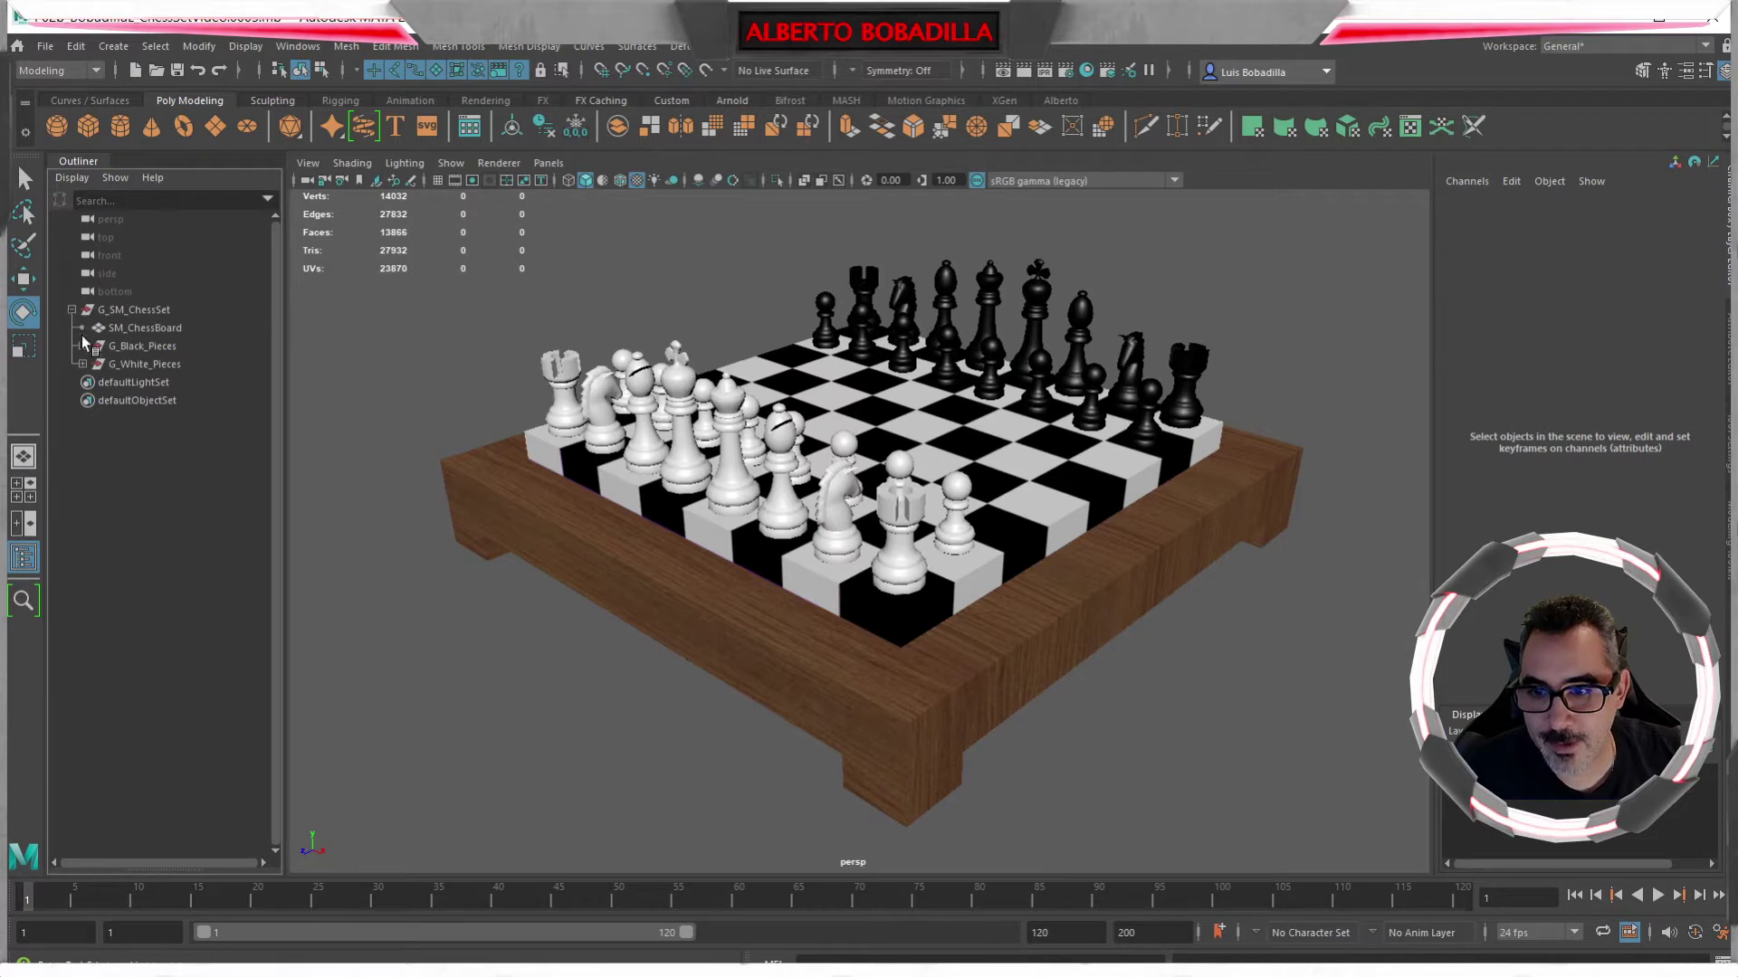
click(82, 345)
click(83, 654)
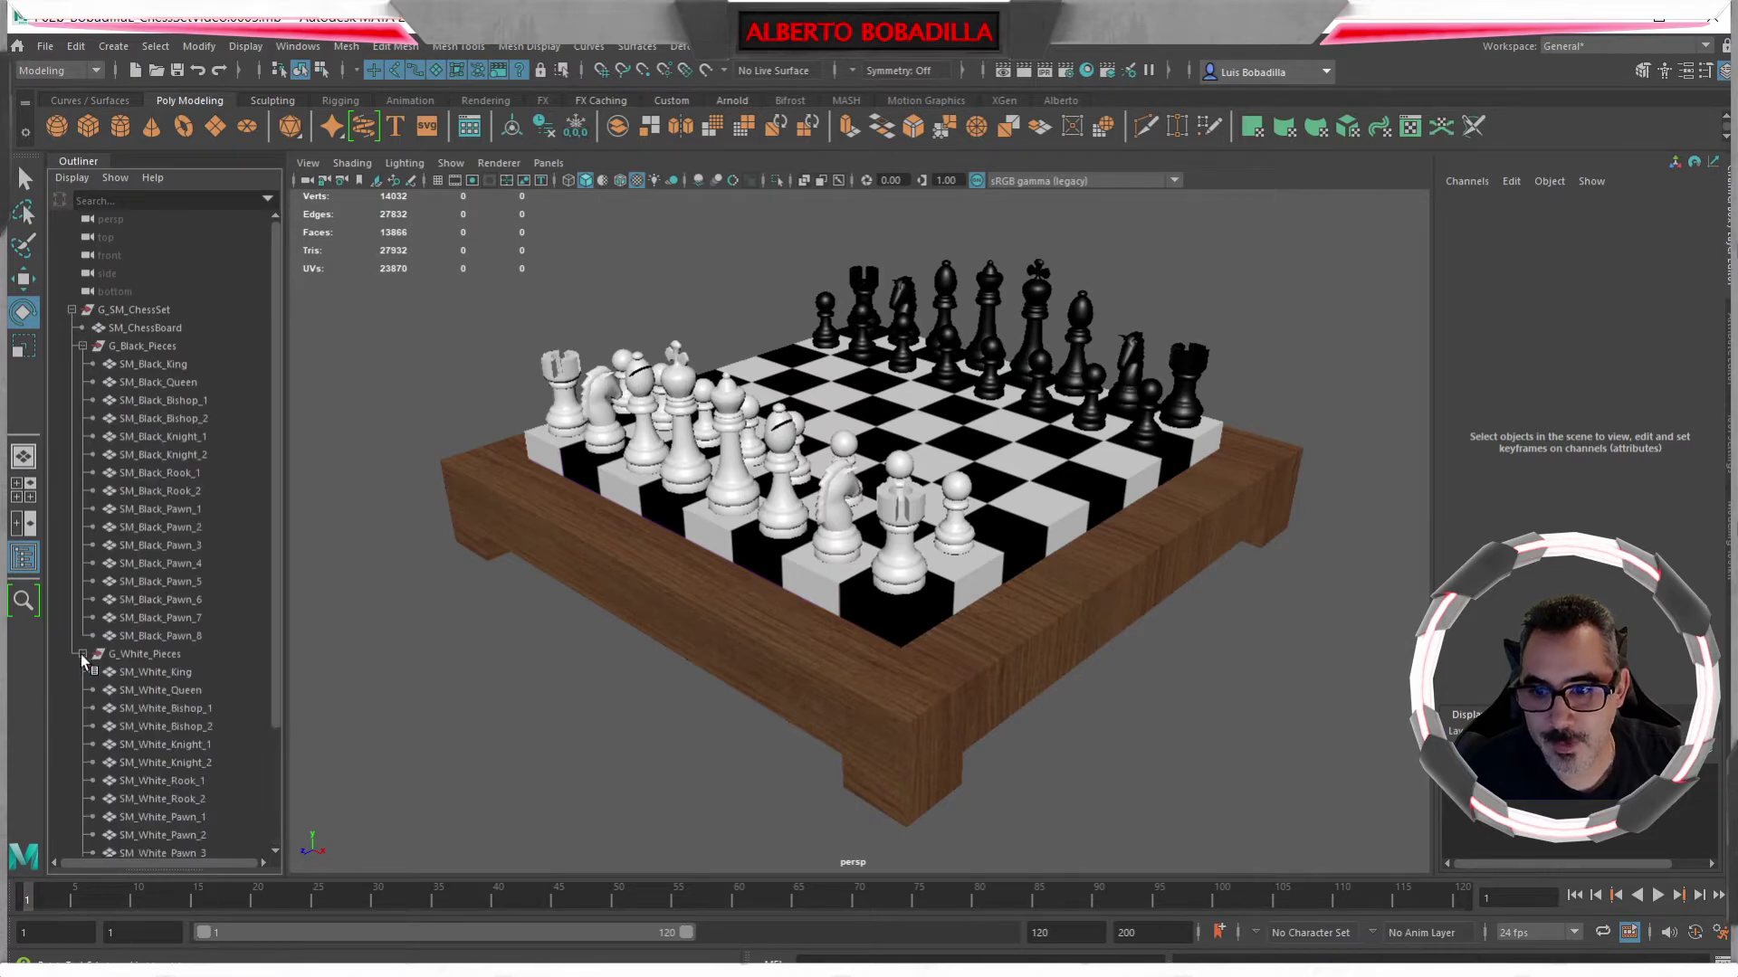
click(941, 713)
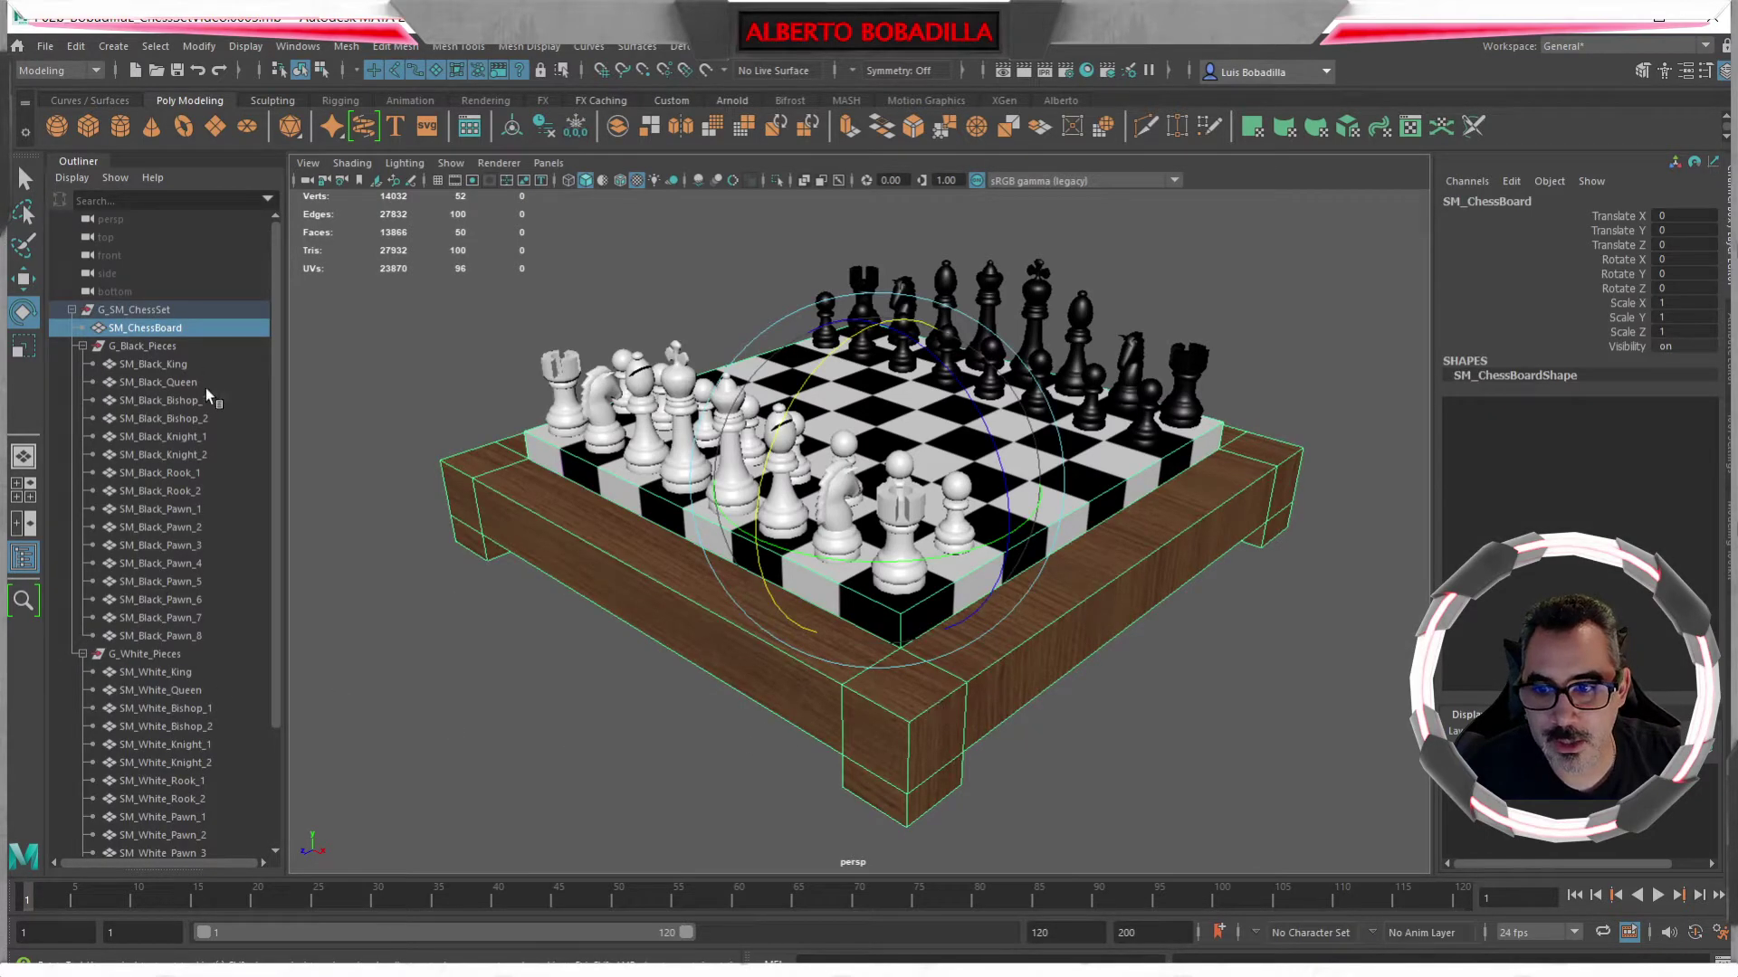
click(156, 311)
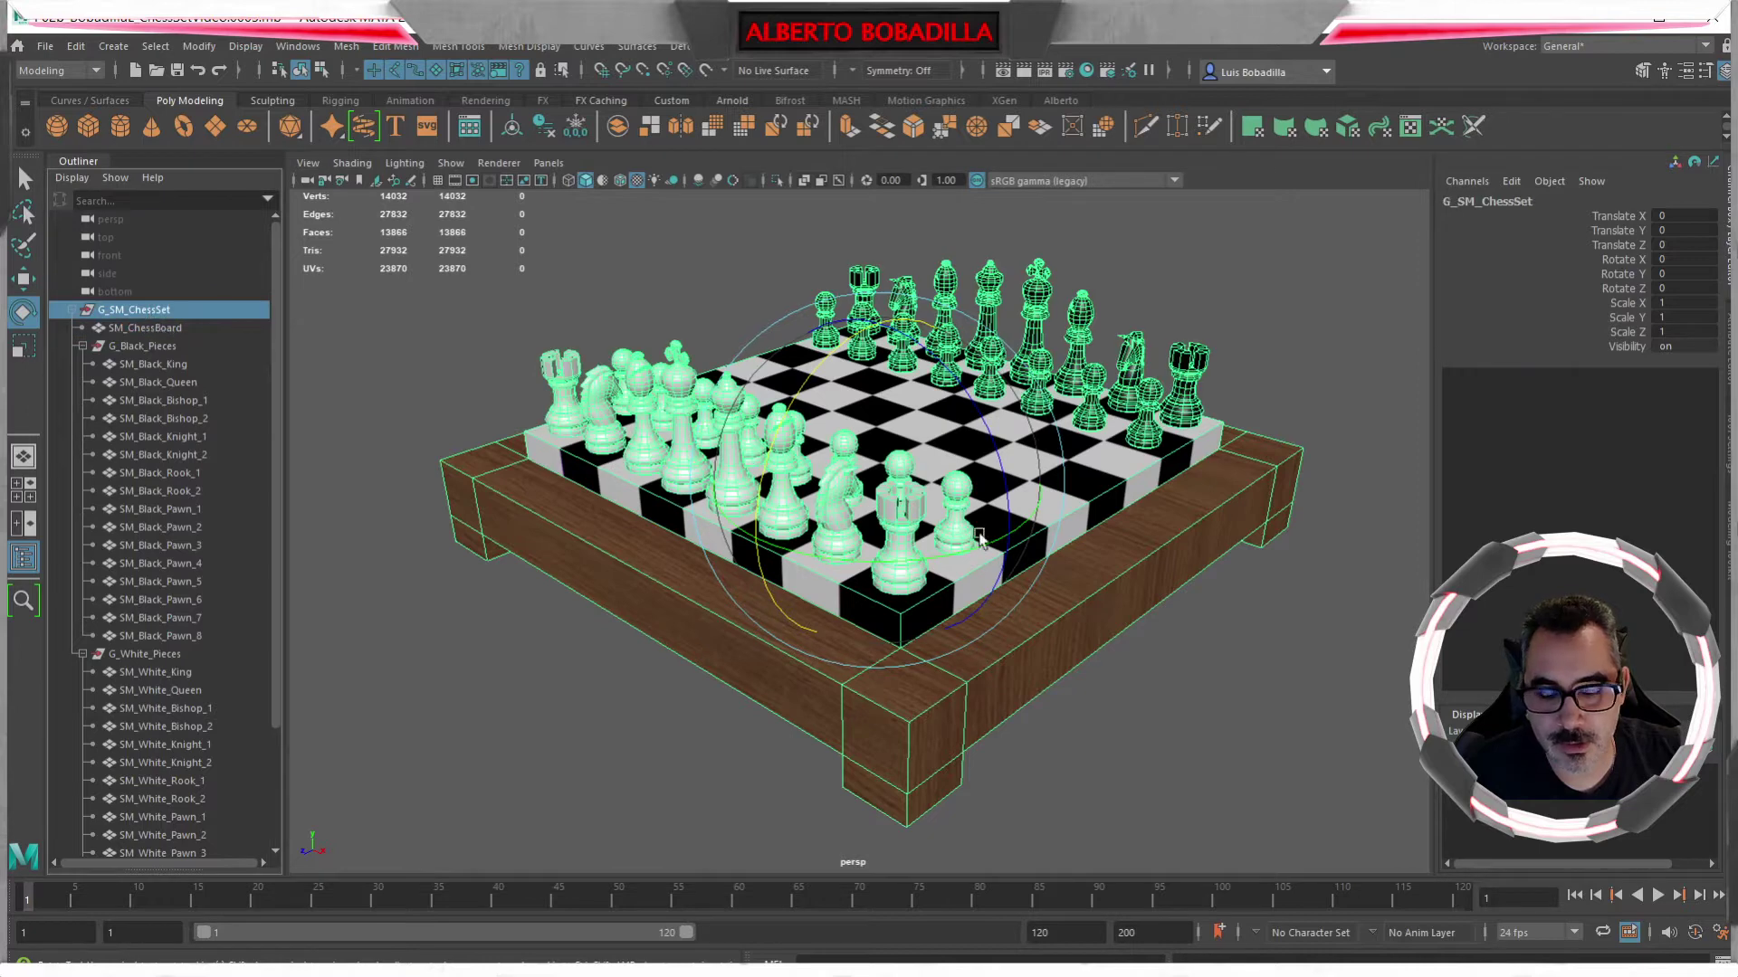
click(162, 348)
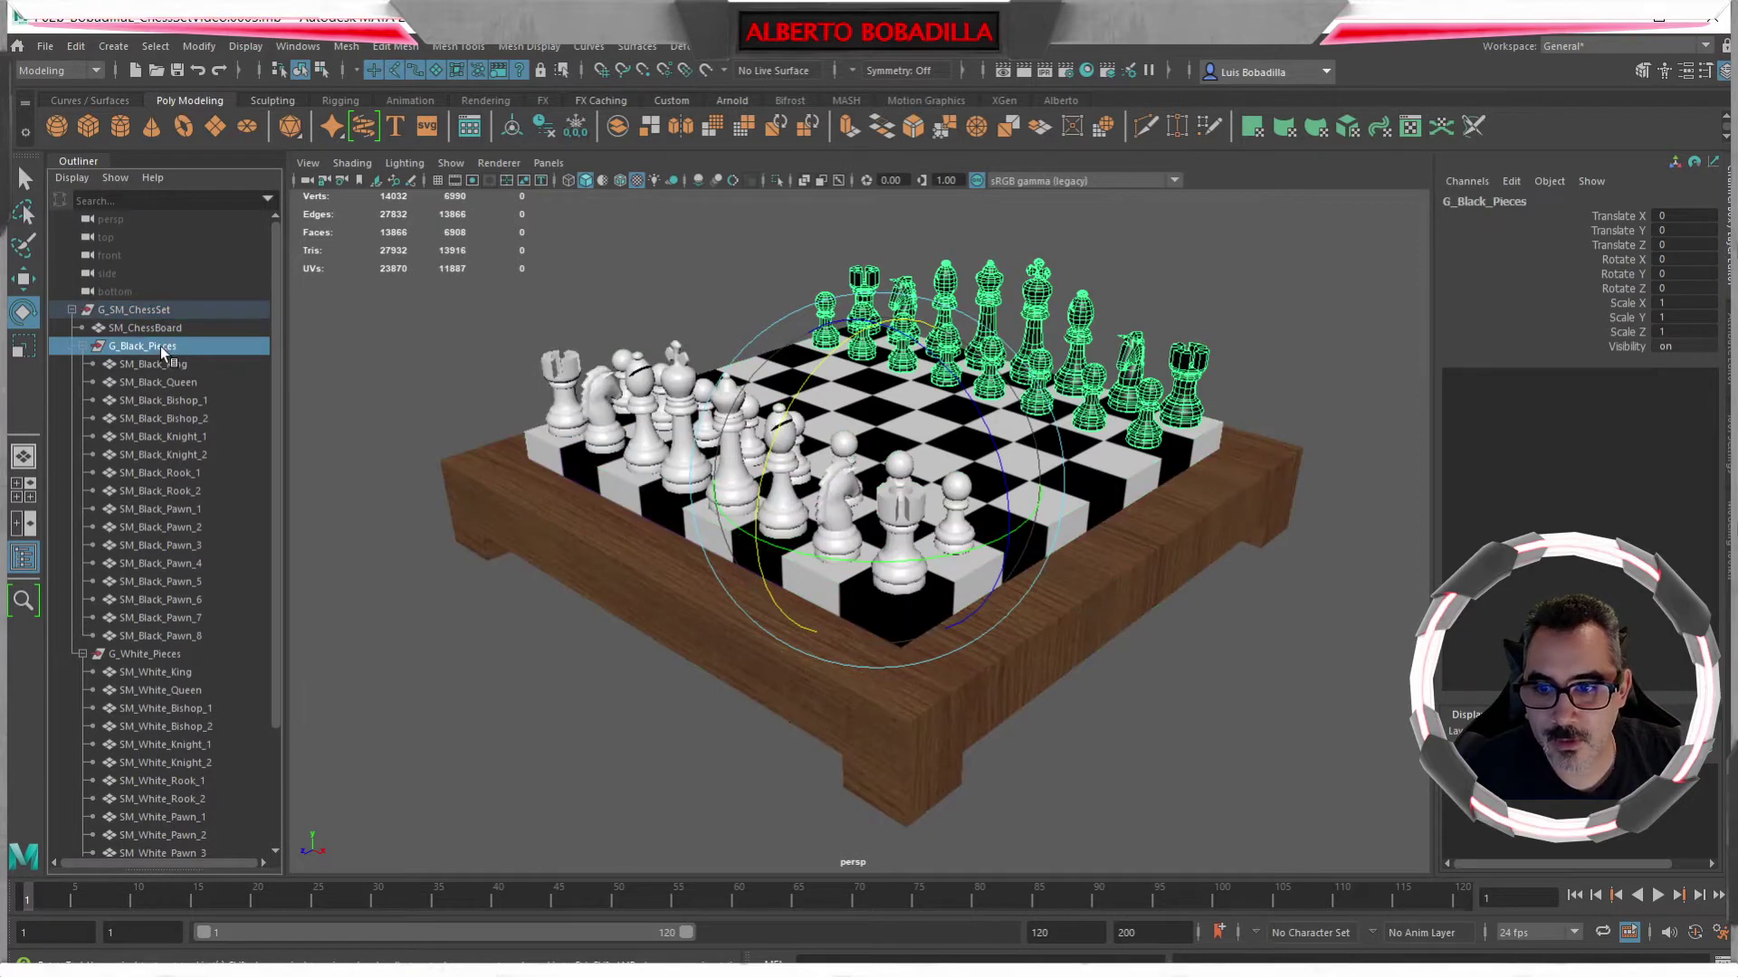
click(176, 660)
click(1245, 703)
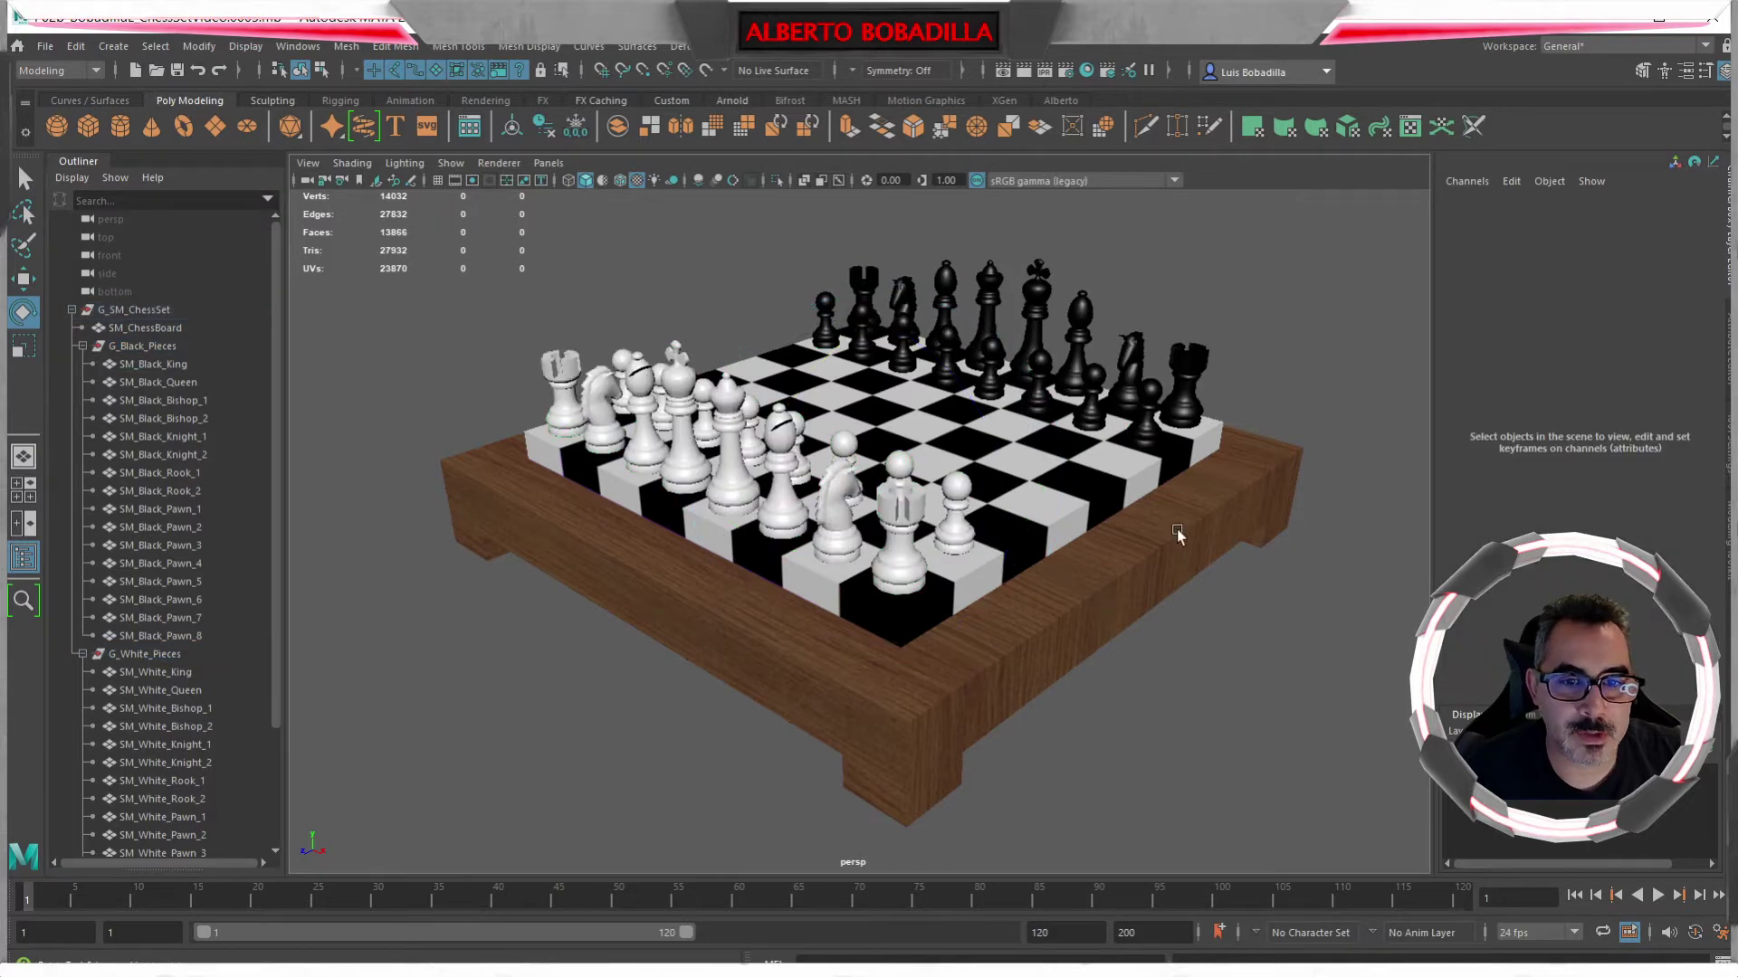
- Inspect individual black pieces, including a bishop, pawn, rook and knight, to check how each one is named and separated
click(946, 292)
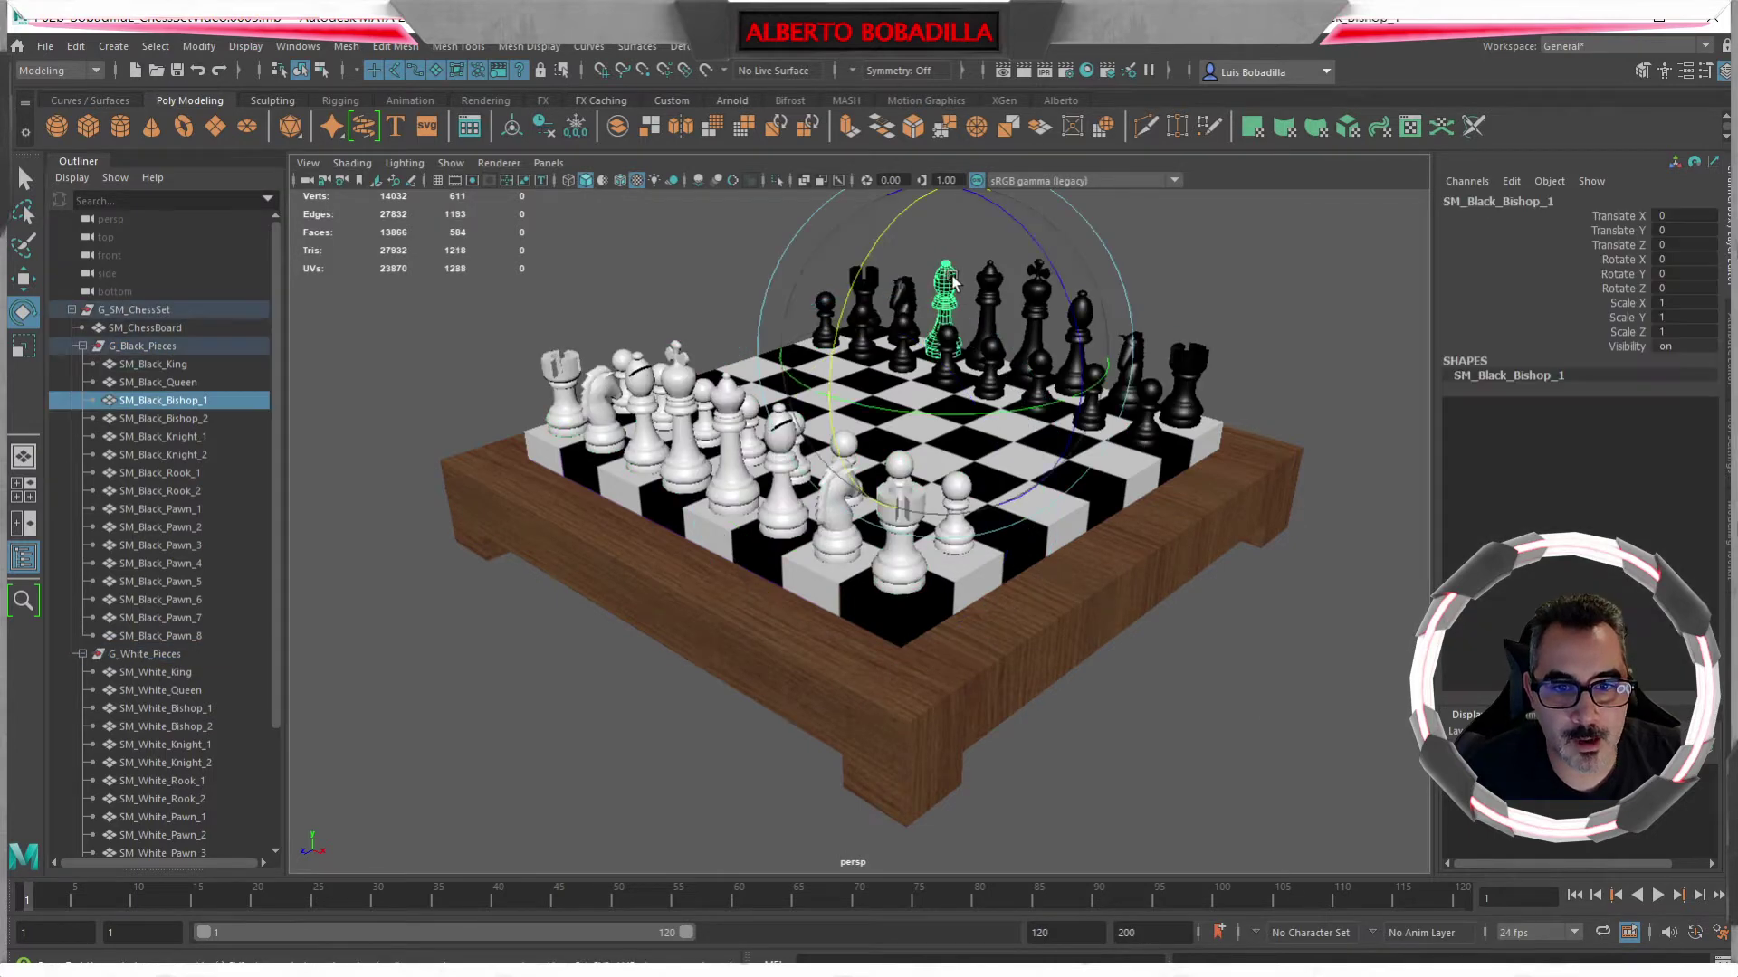
click(1218, 270)
click(1150, 401)
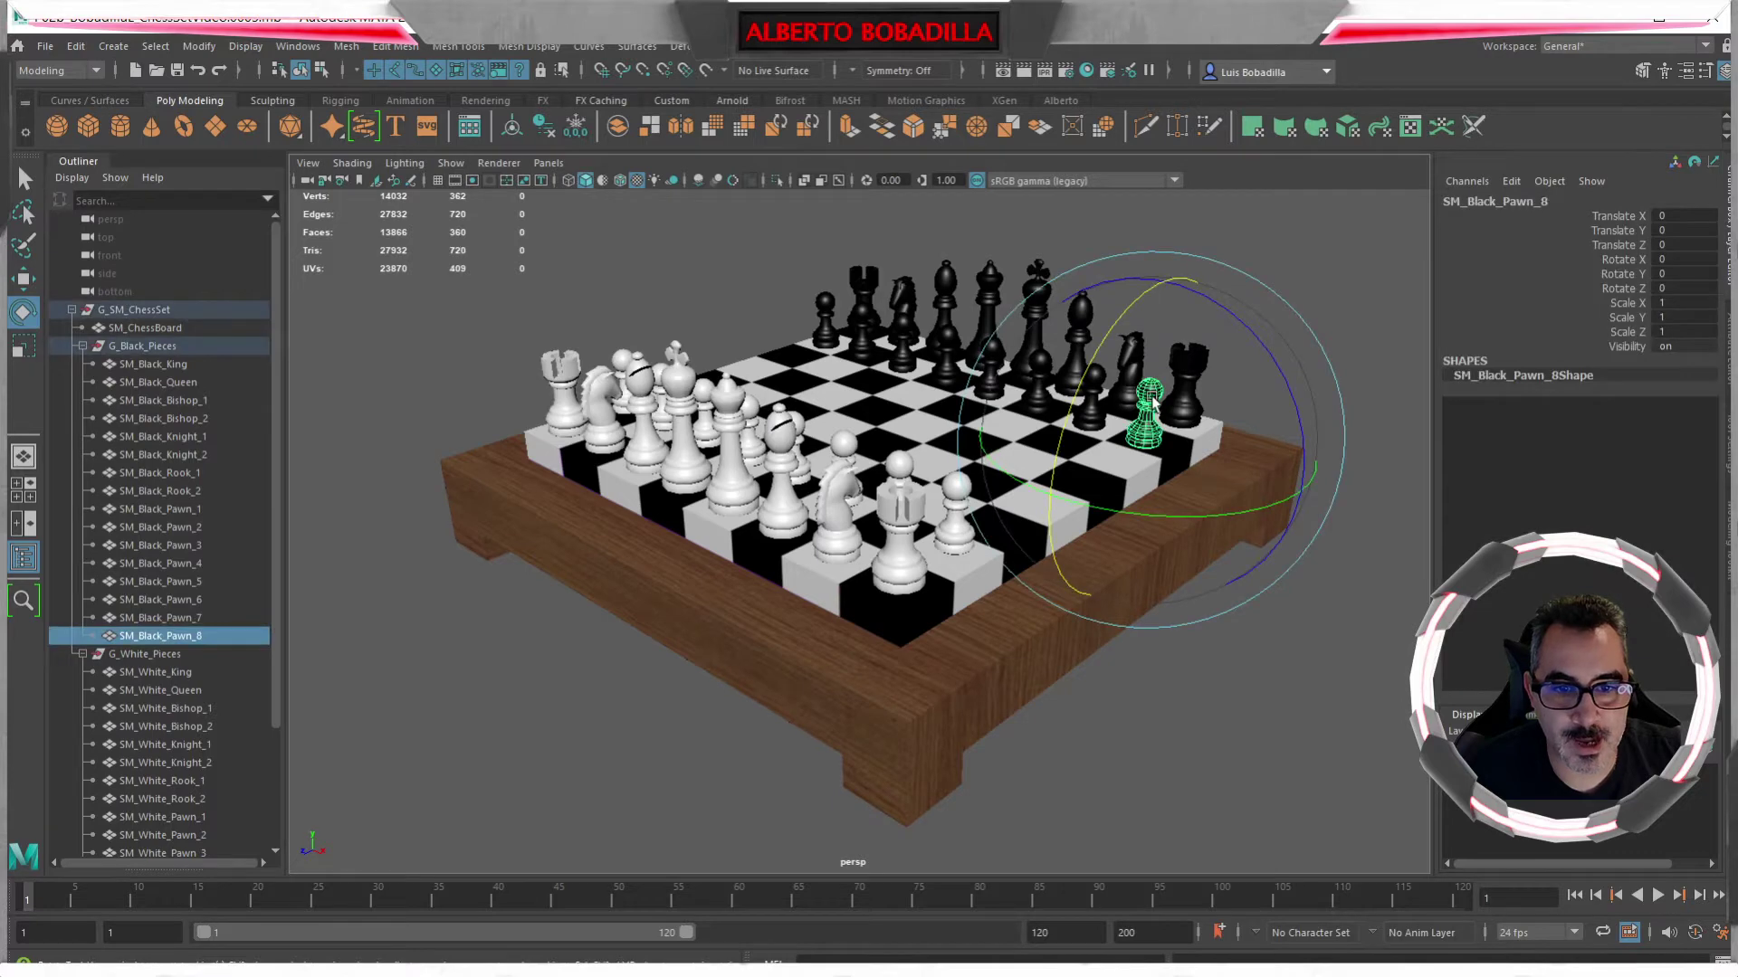
click(876, 292)
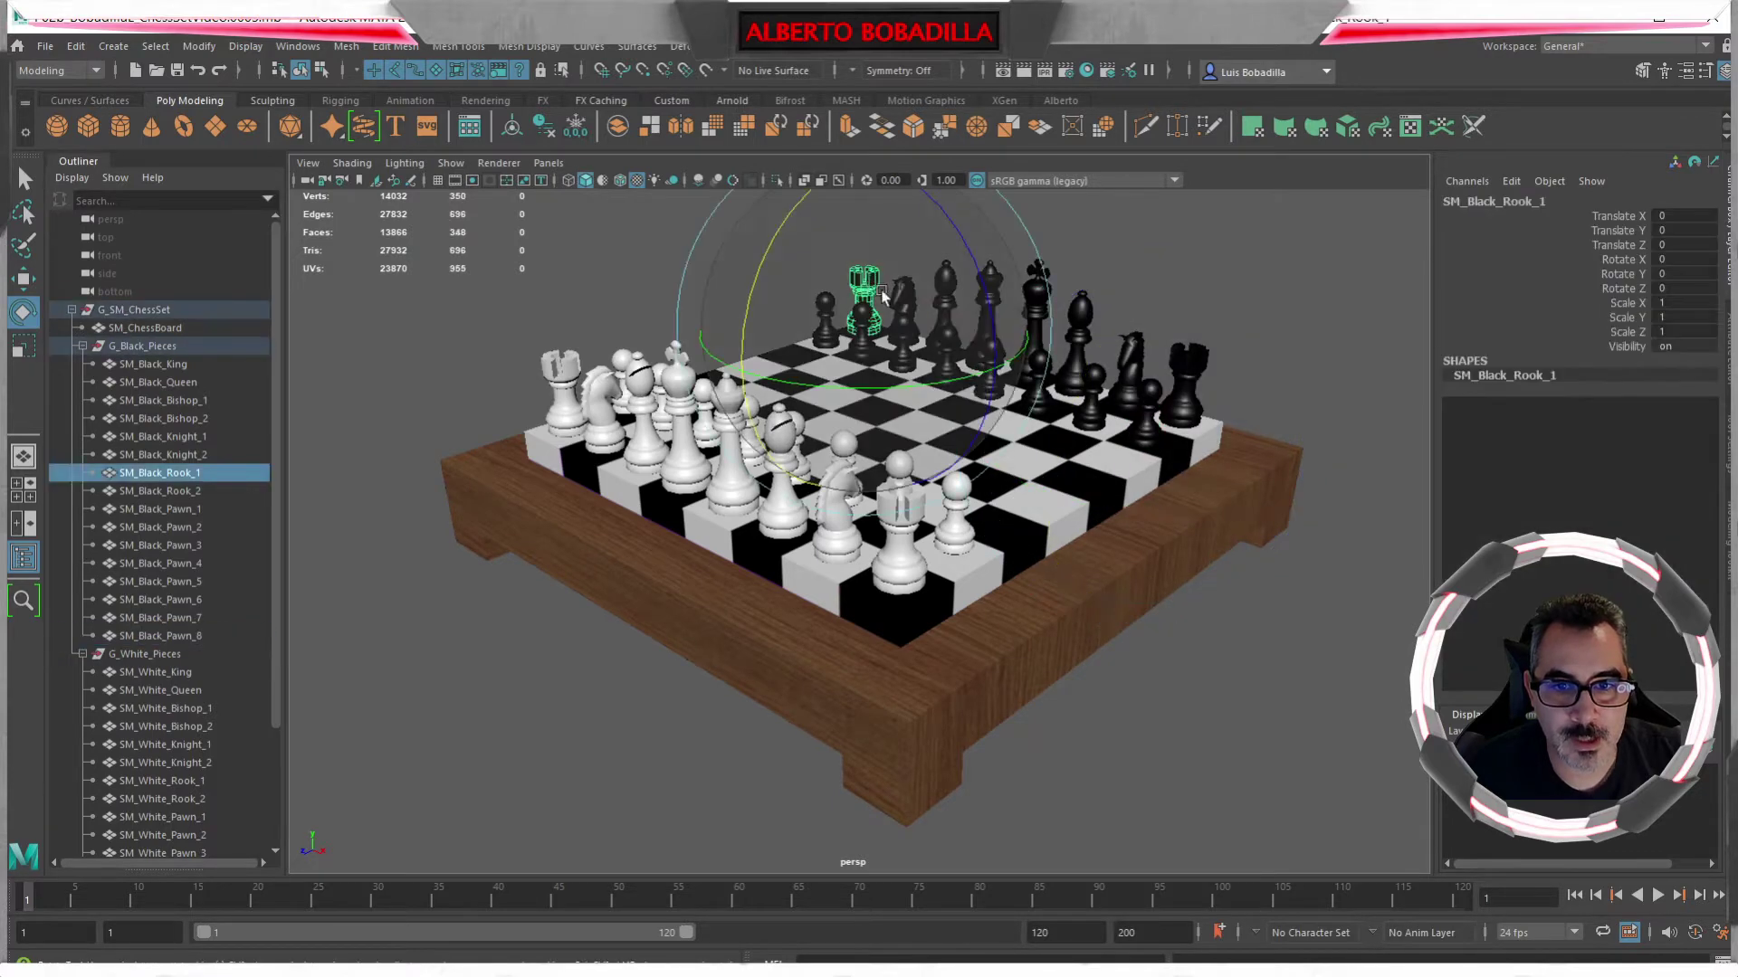
click(1271, 264)
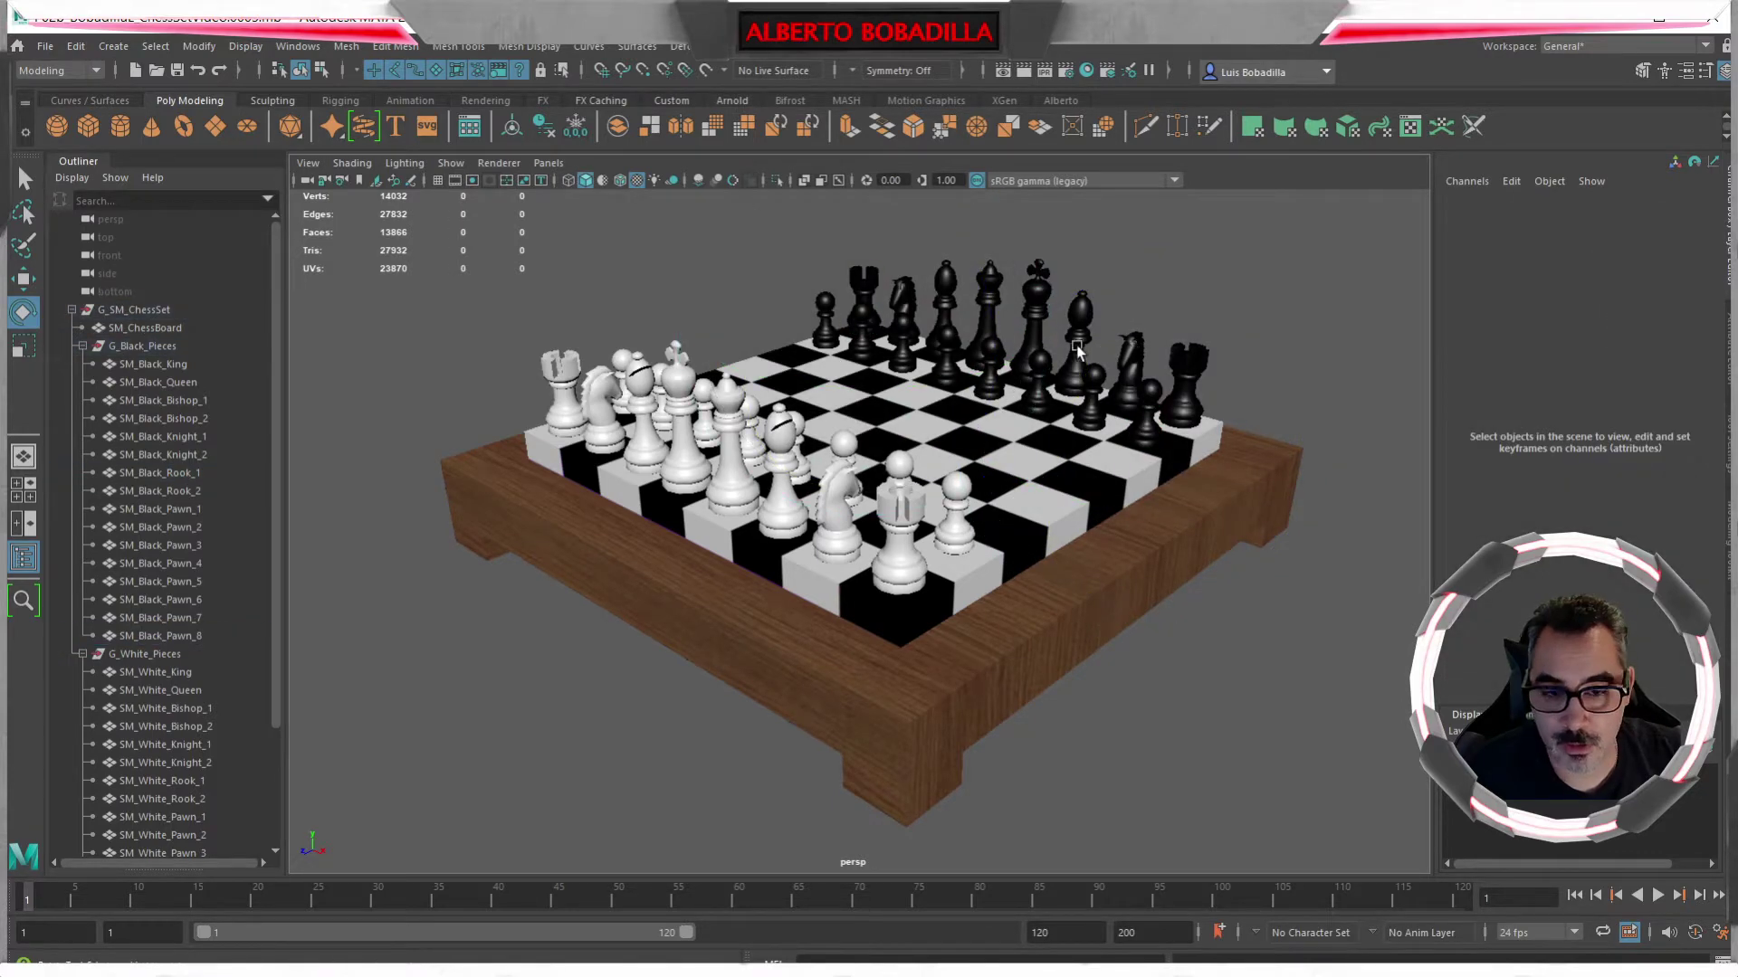
click(1133, 355)
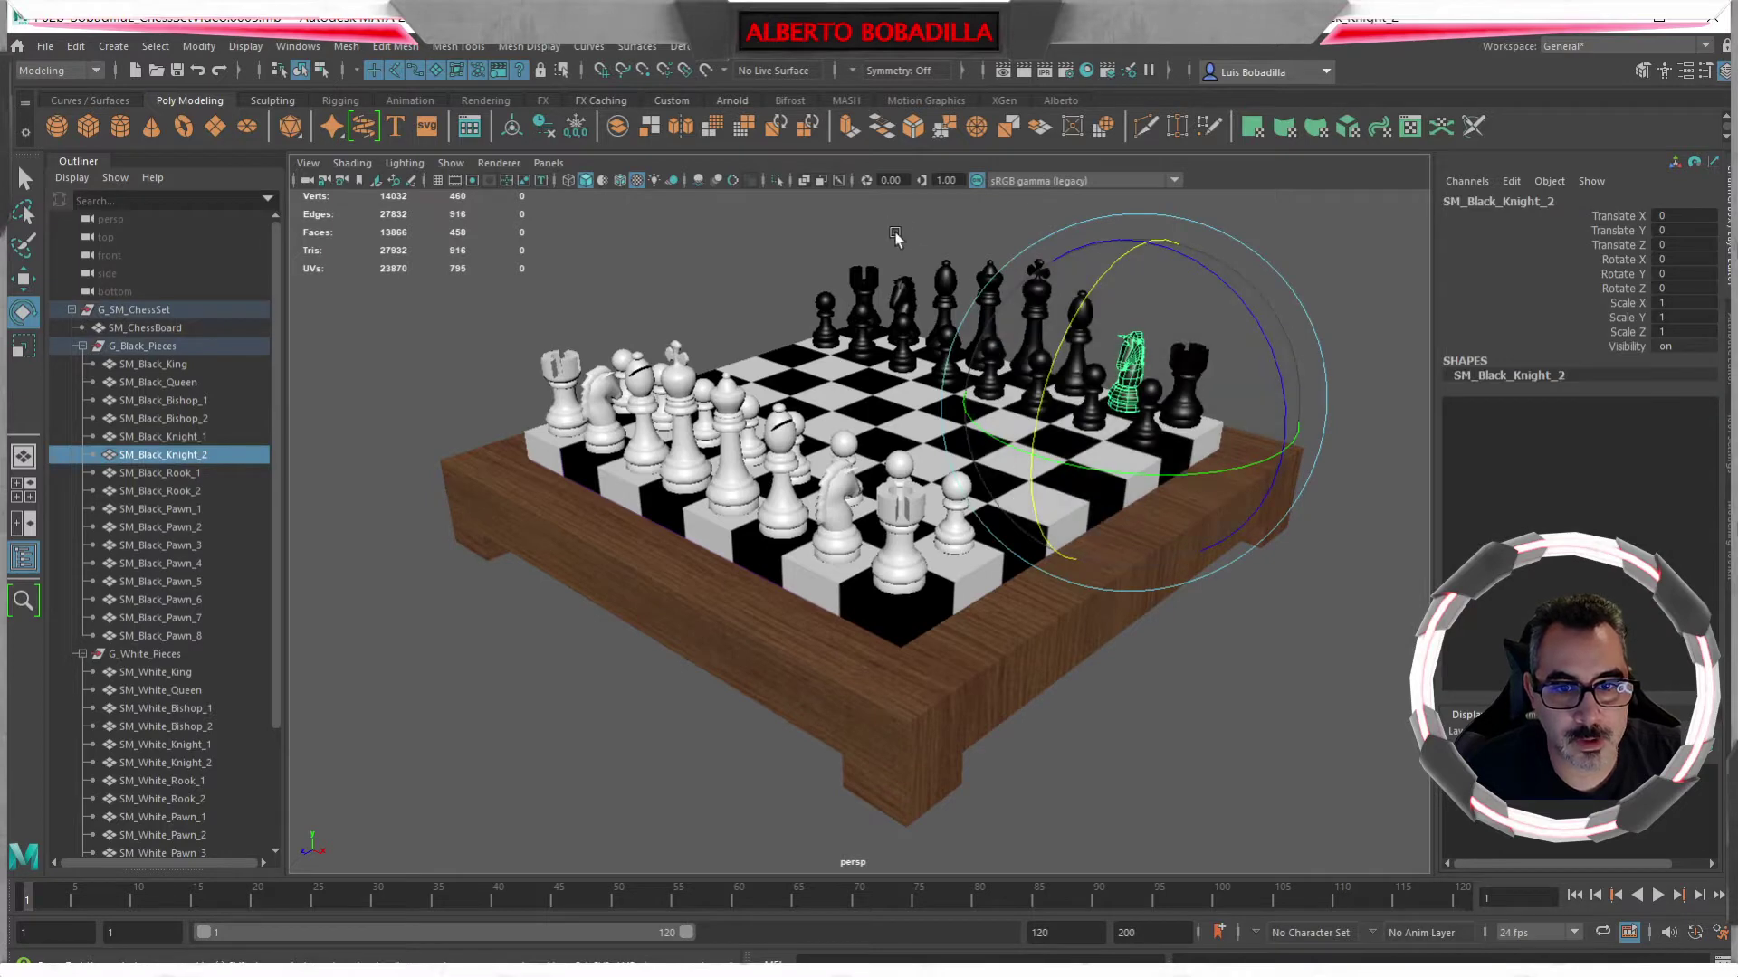
click(932, 237)
click(947, 276)
click(1191, 258)
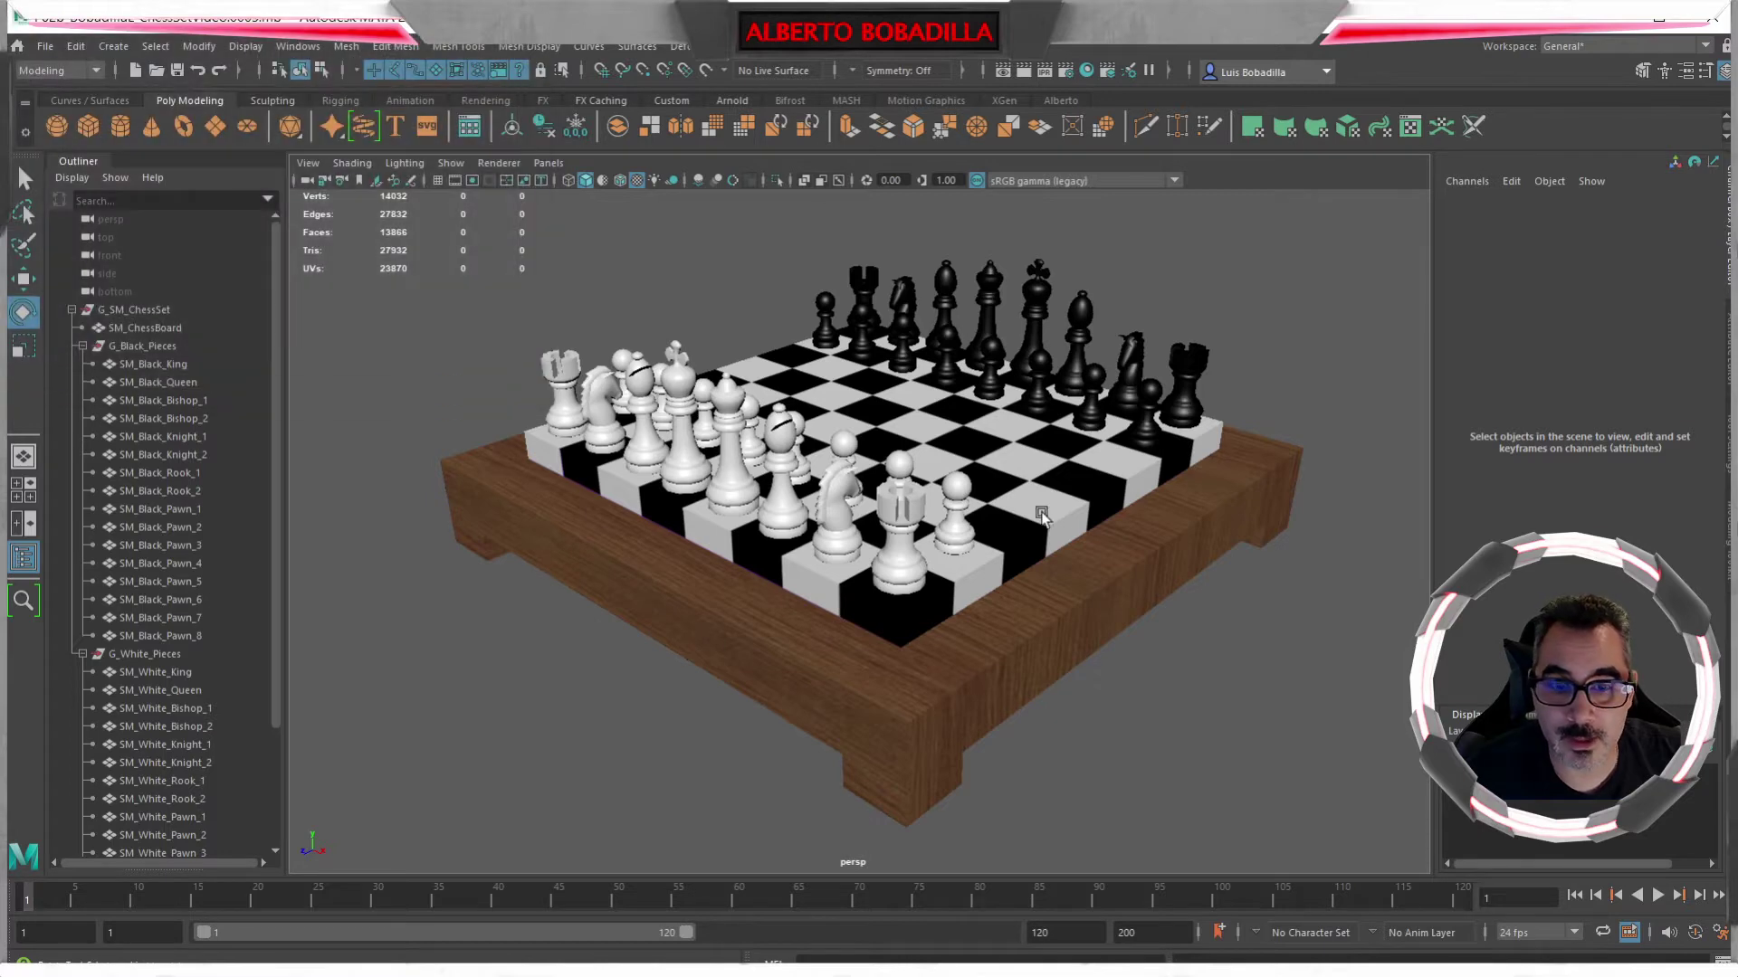
mouse_move(1198, 703)
alt+mouse_down()
mouse_move(1136, 733)
mouse_move(1155, 702)
mouse_move(1183, 713)
alt+mouse_up()
alt+right_drag(1183, 713, 1137, 634)
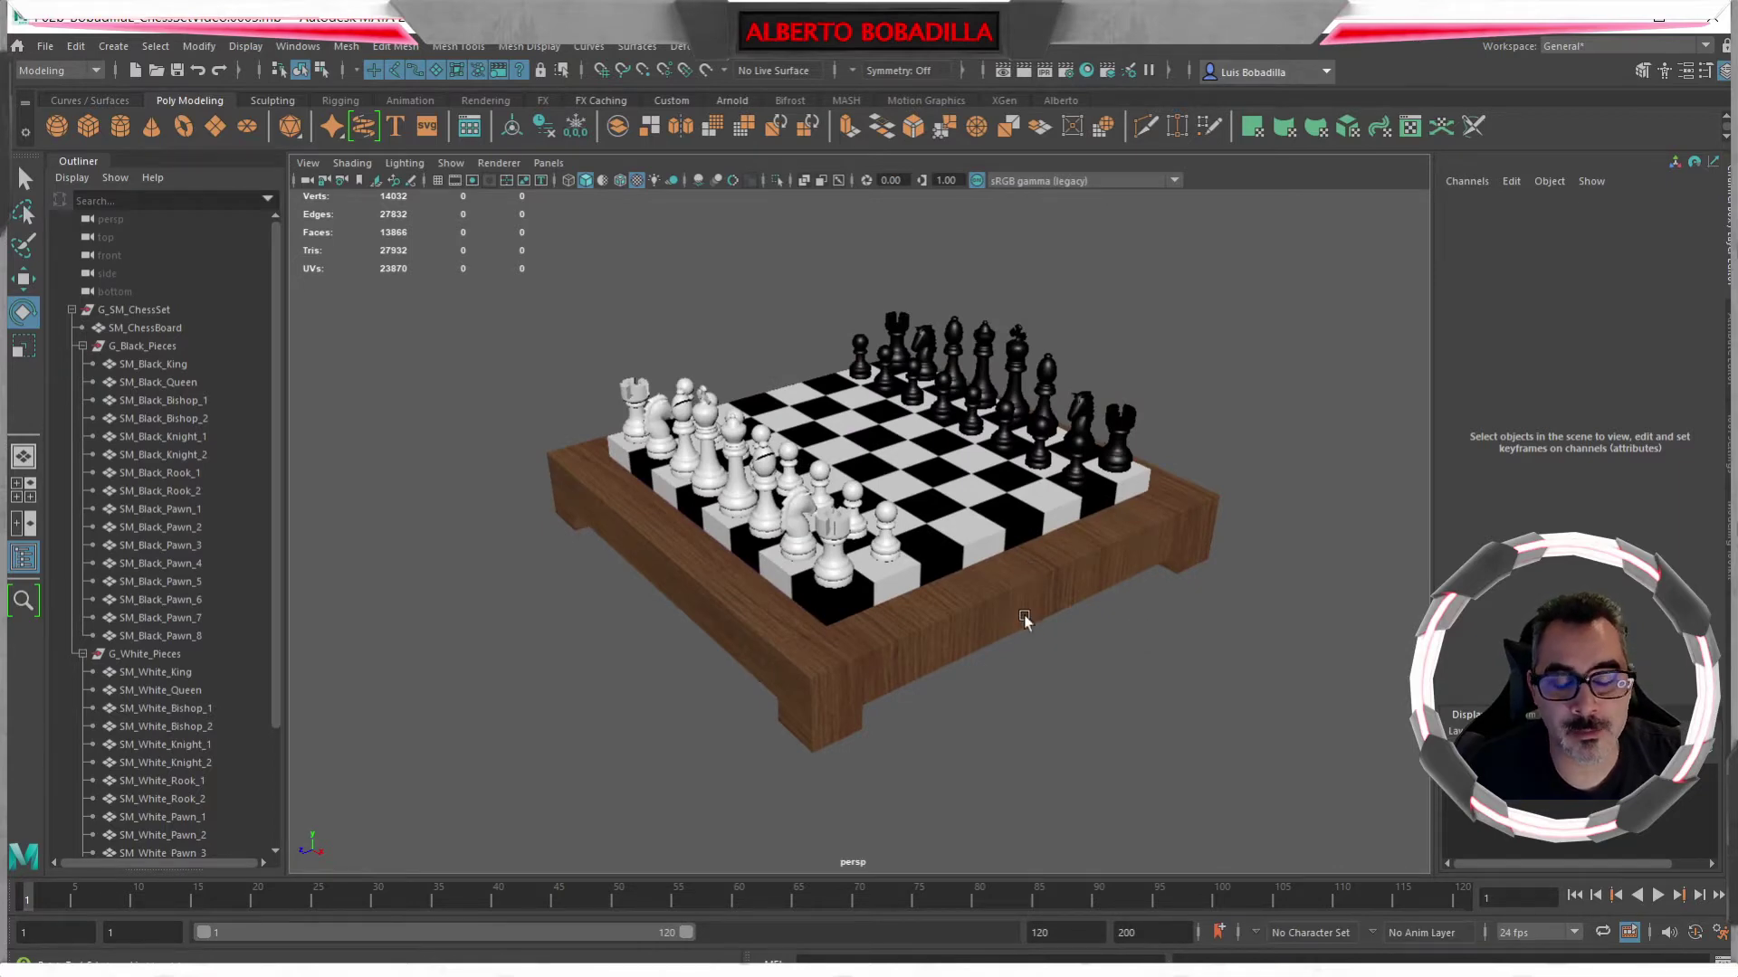
alt+right_drag(1014, 663, 1020, 694)
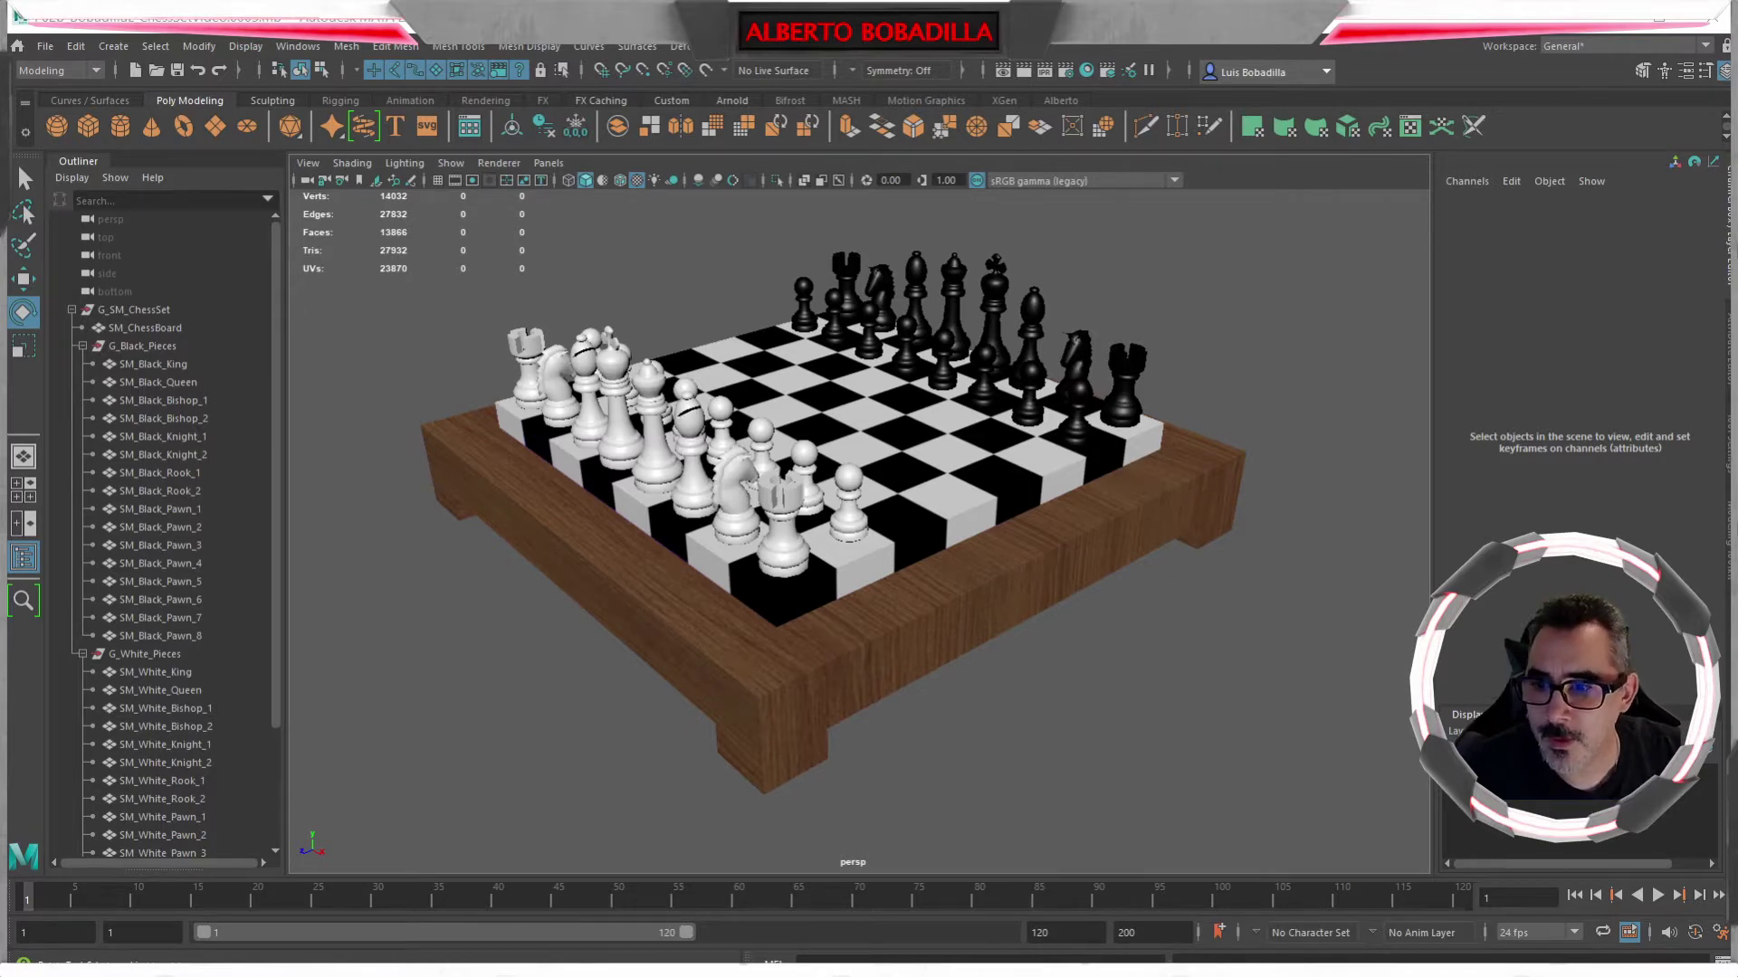
- Select the whole G_SM_ChessSet group and open the Game Exporter for it
click(150, 311)
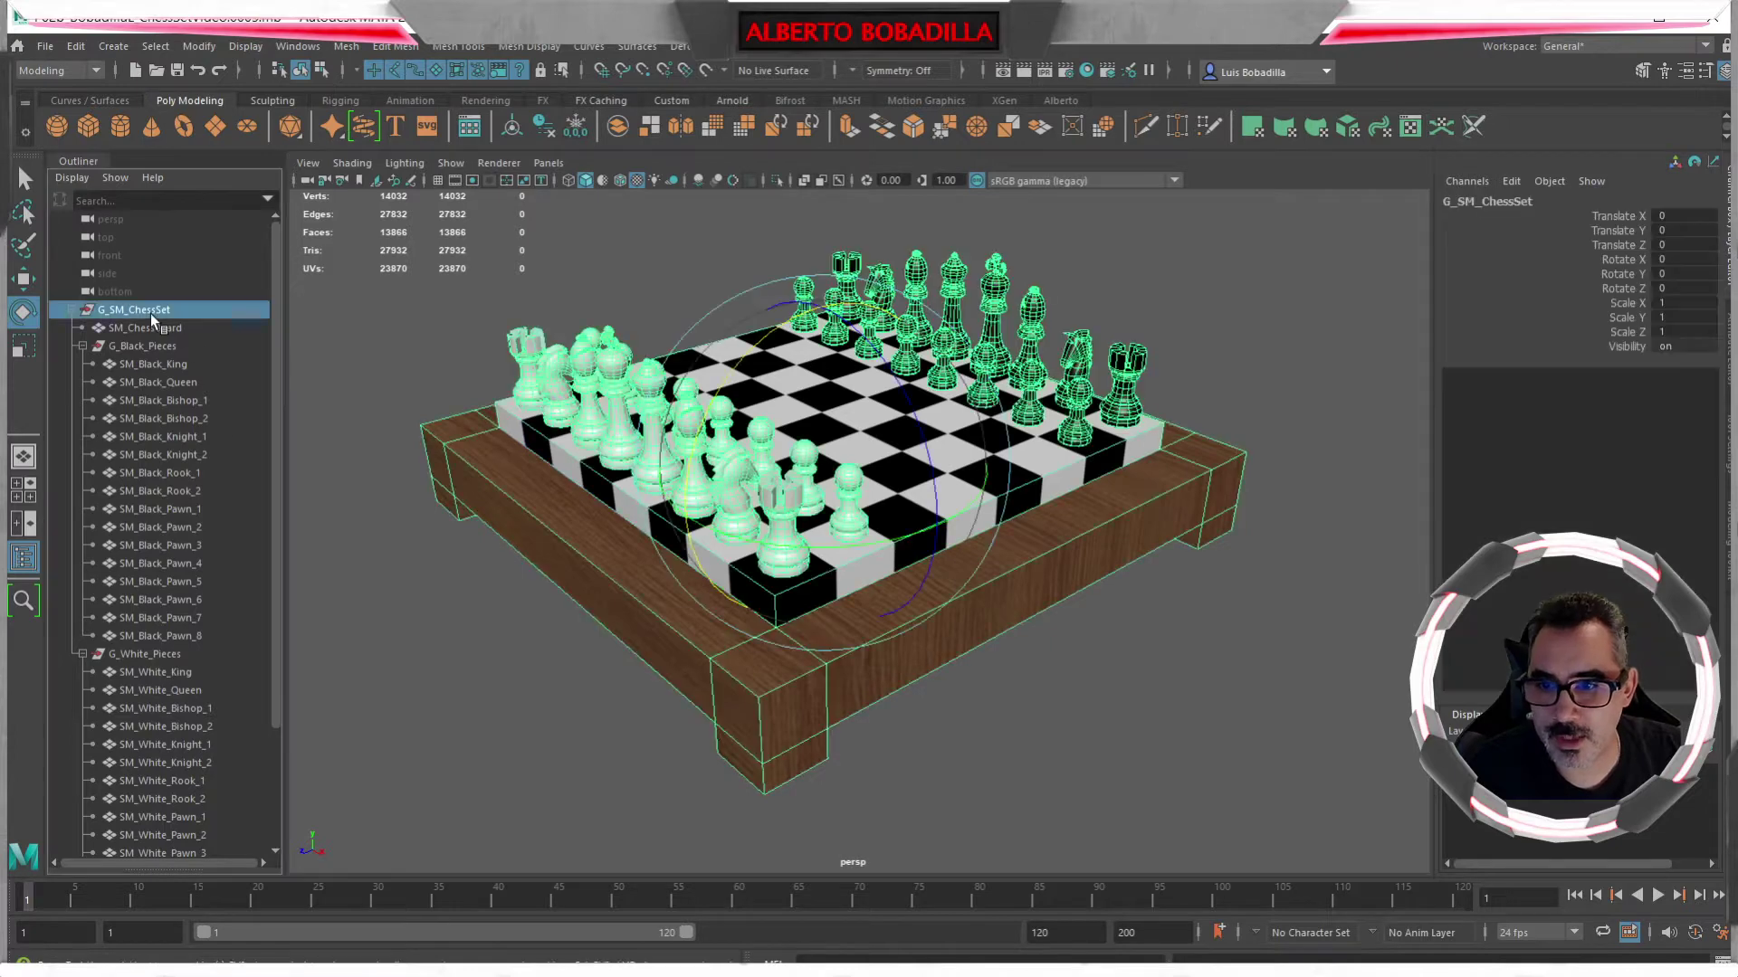
click(1196, 606)
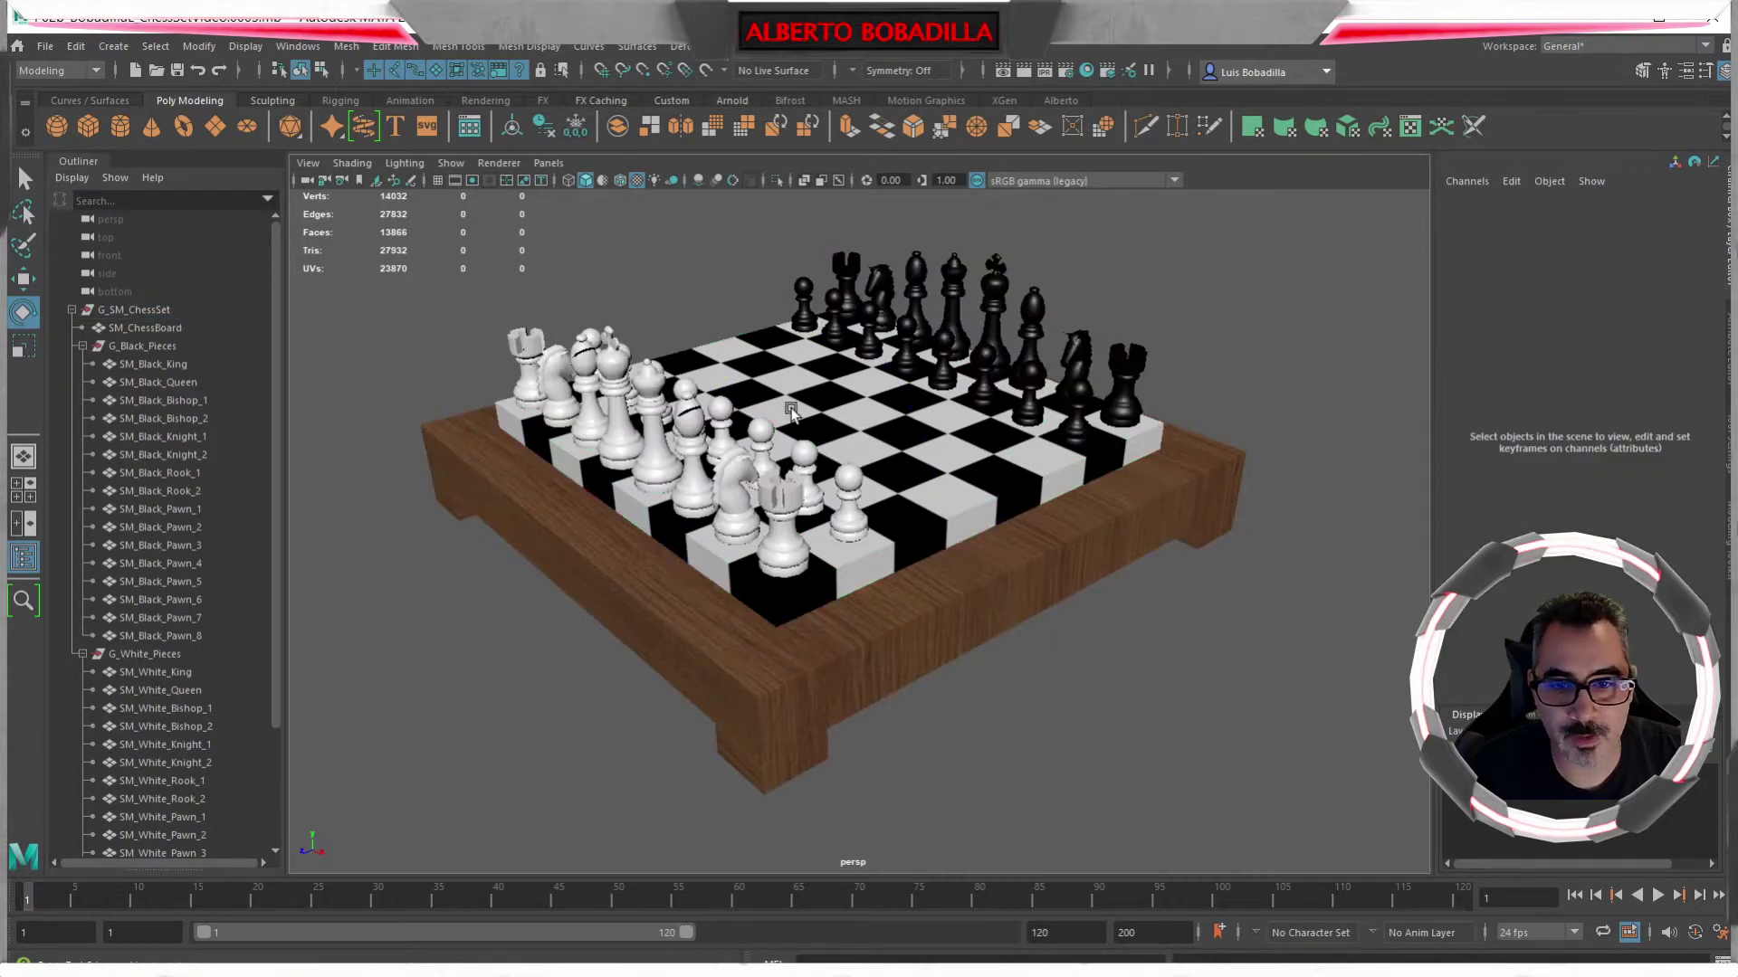
drag(1336, 760, 452, 239)
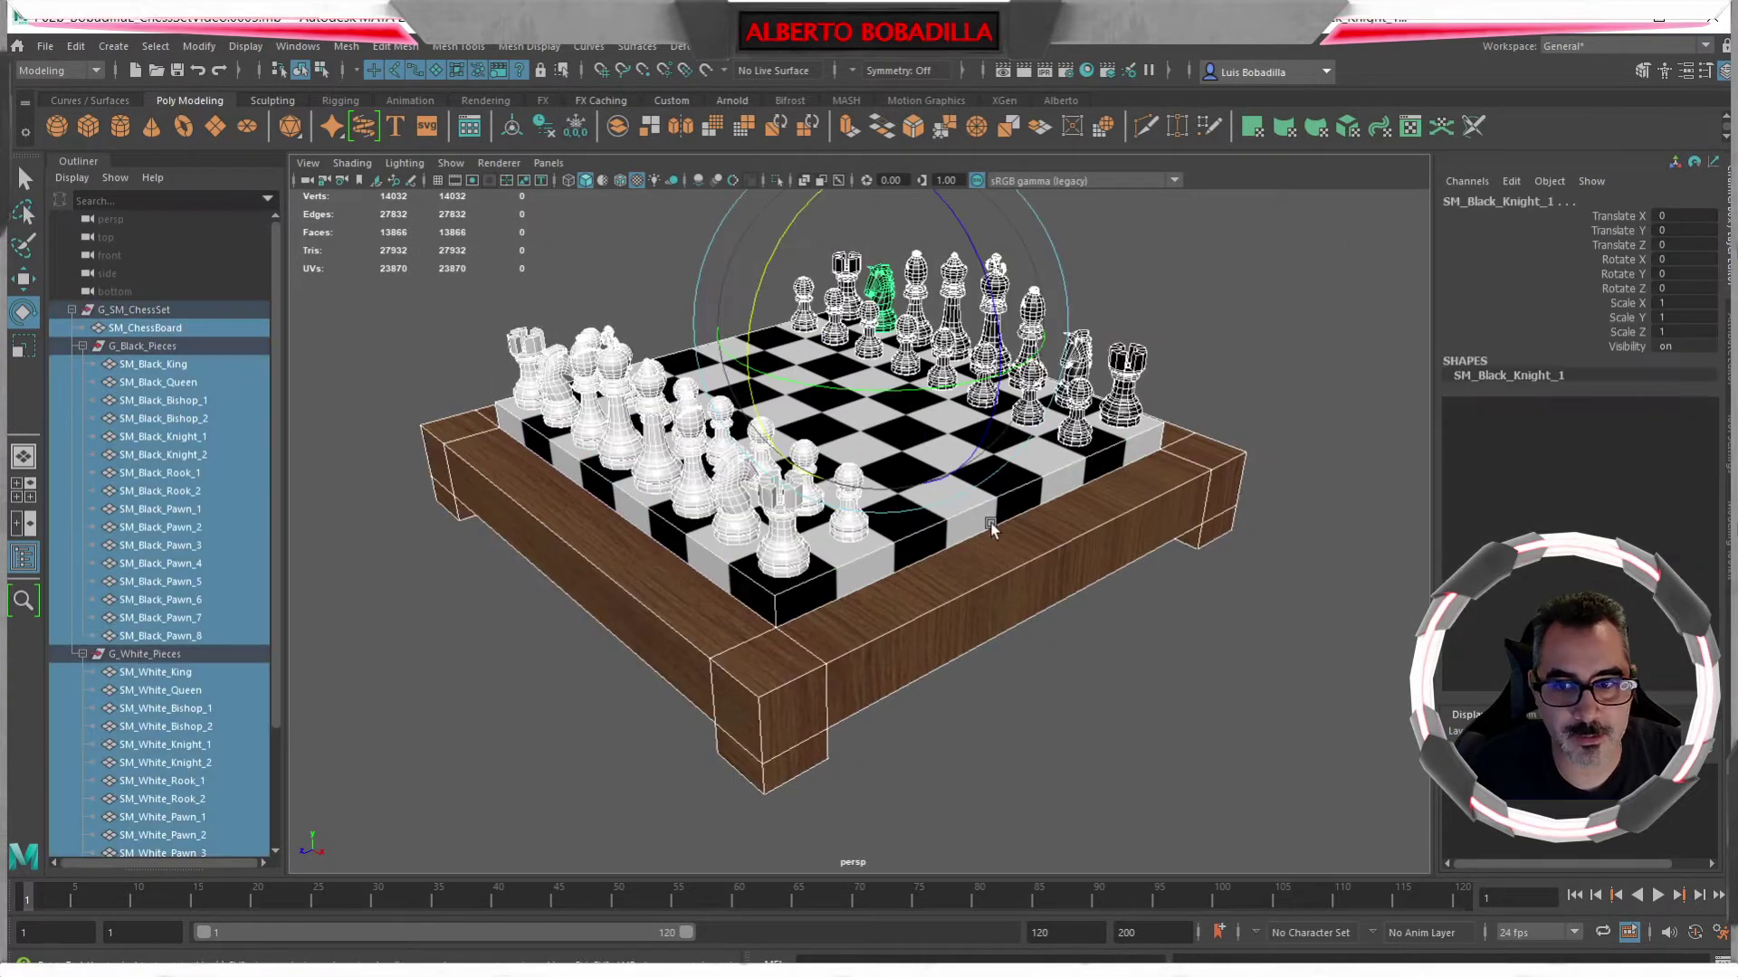
click(134, 310)
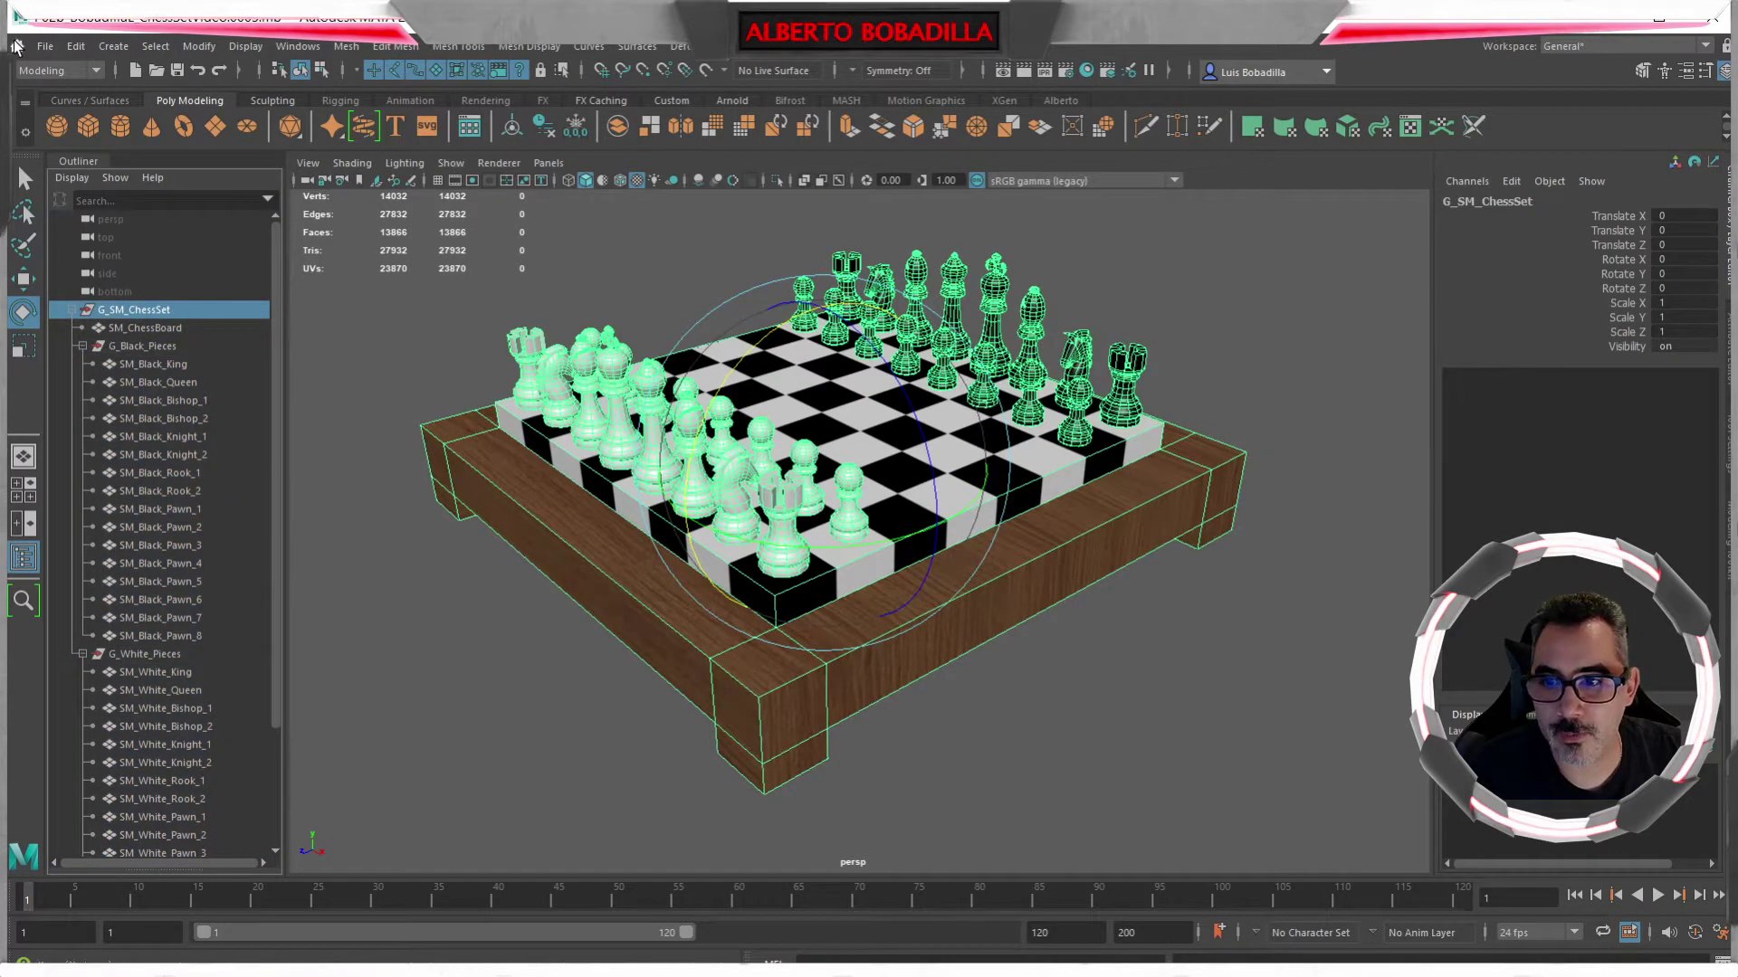
click(46, 51)
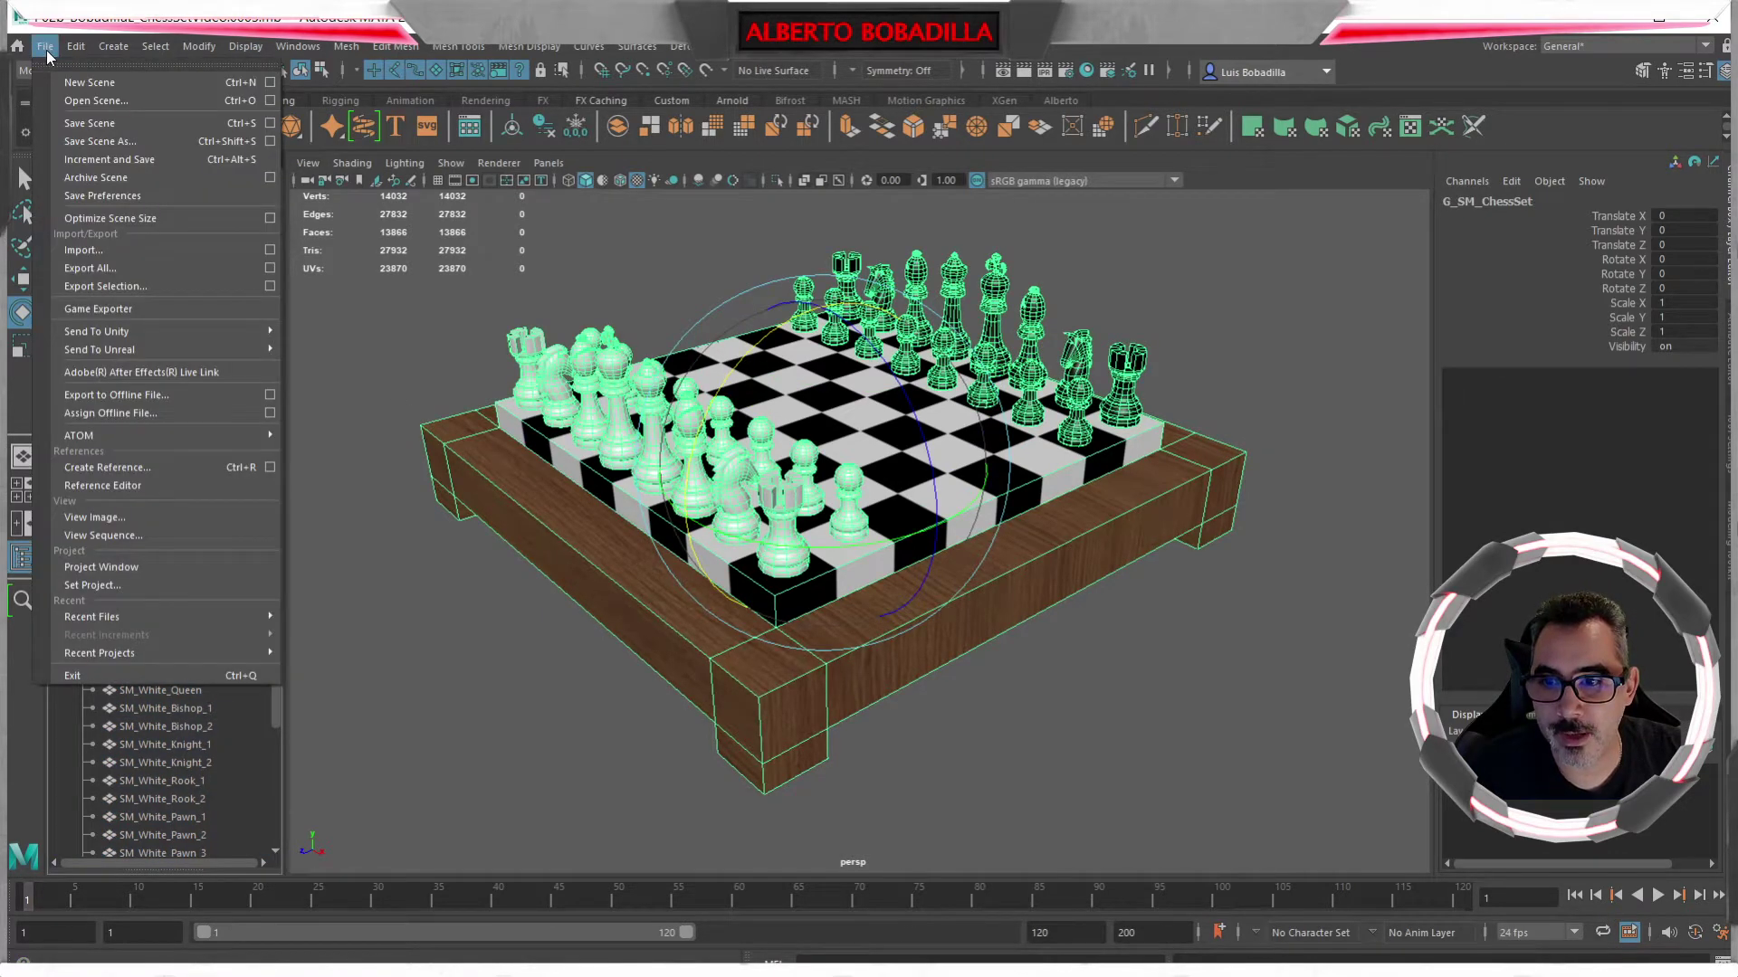
click(139, 308)
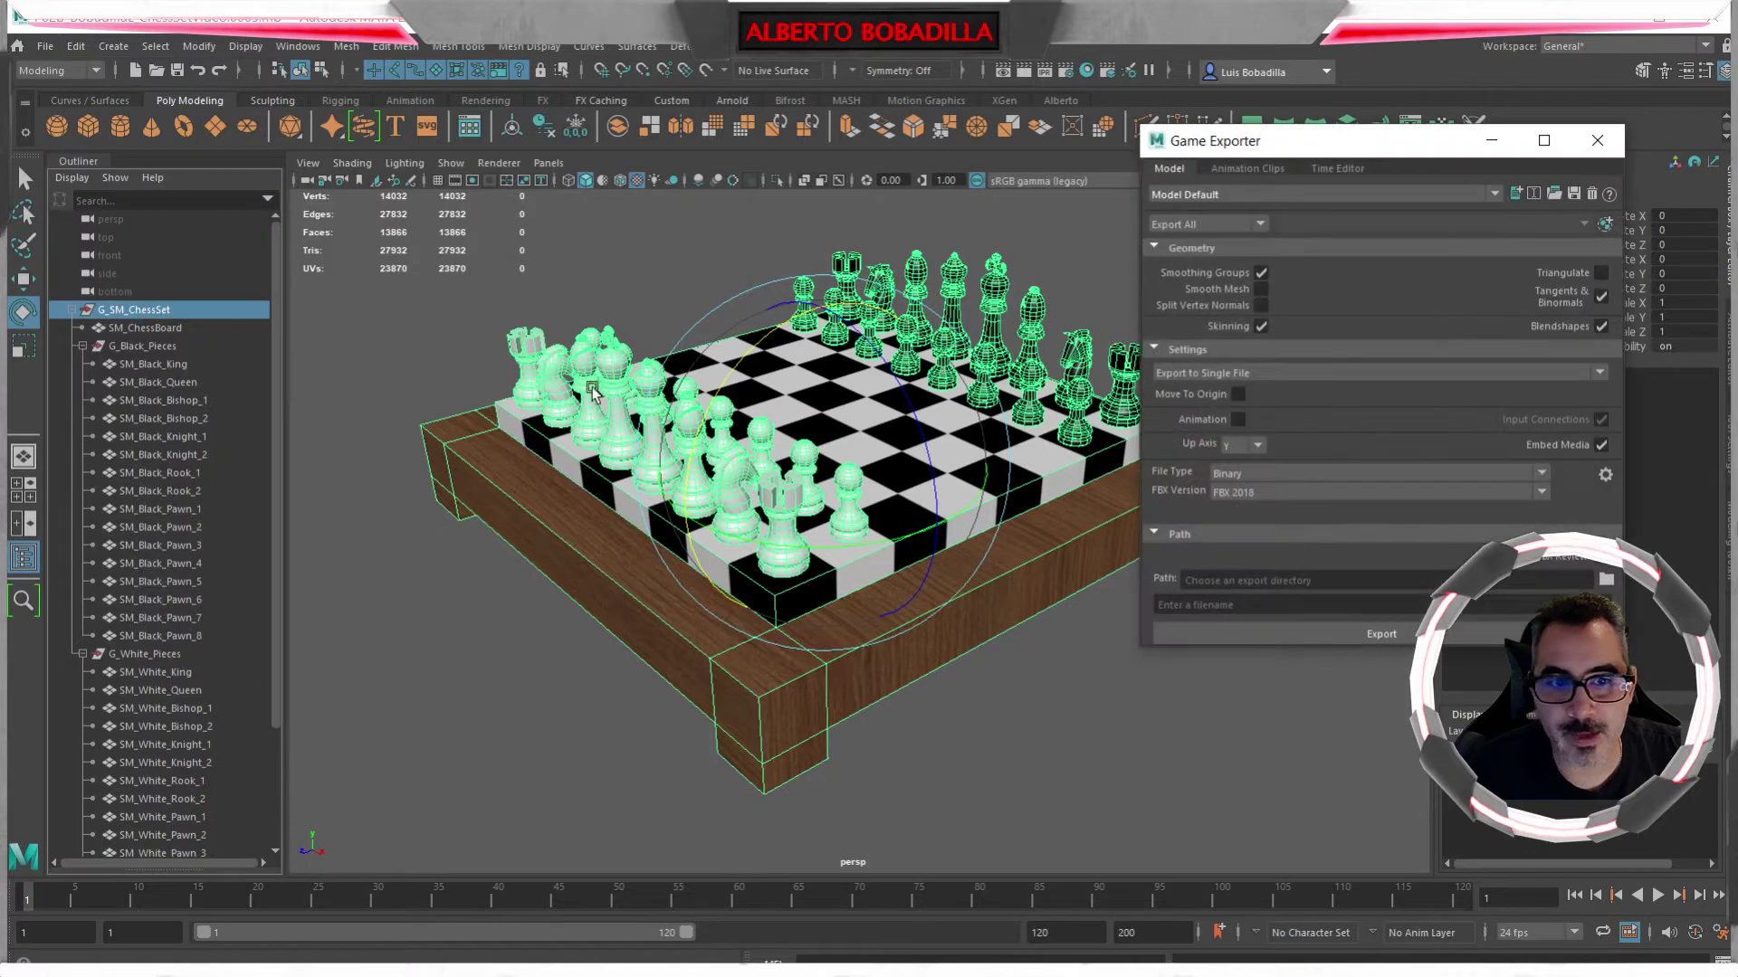
drag(1338, 145, 832, 156)
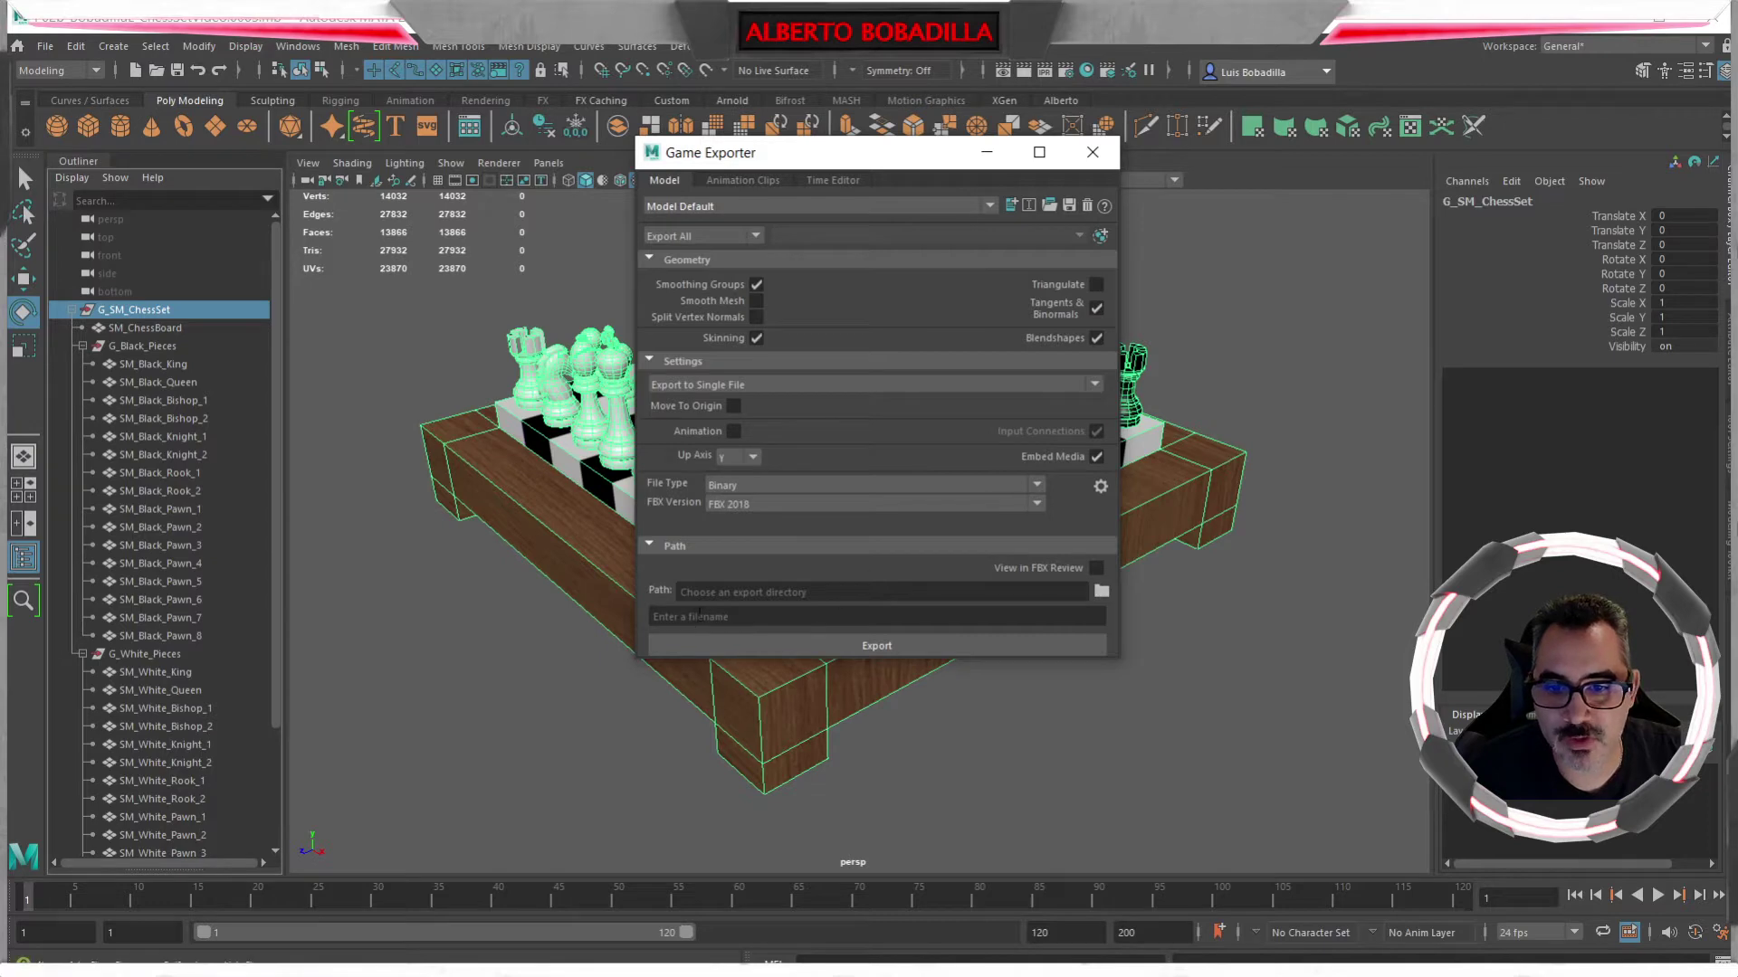
- Set the export directory to the Chessboard folder on the Desktop
click(1102, 591)
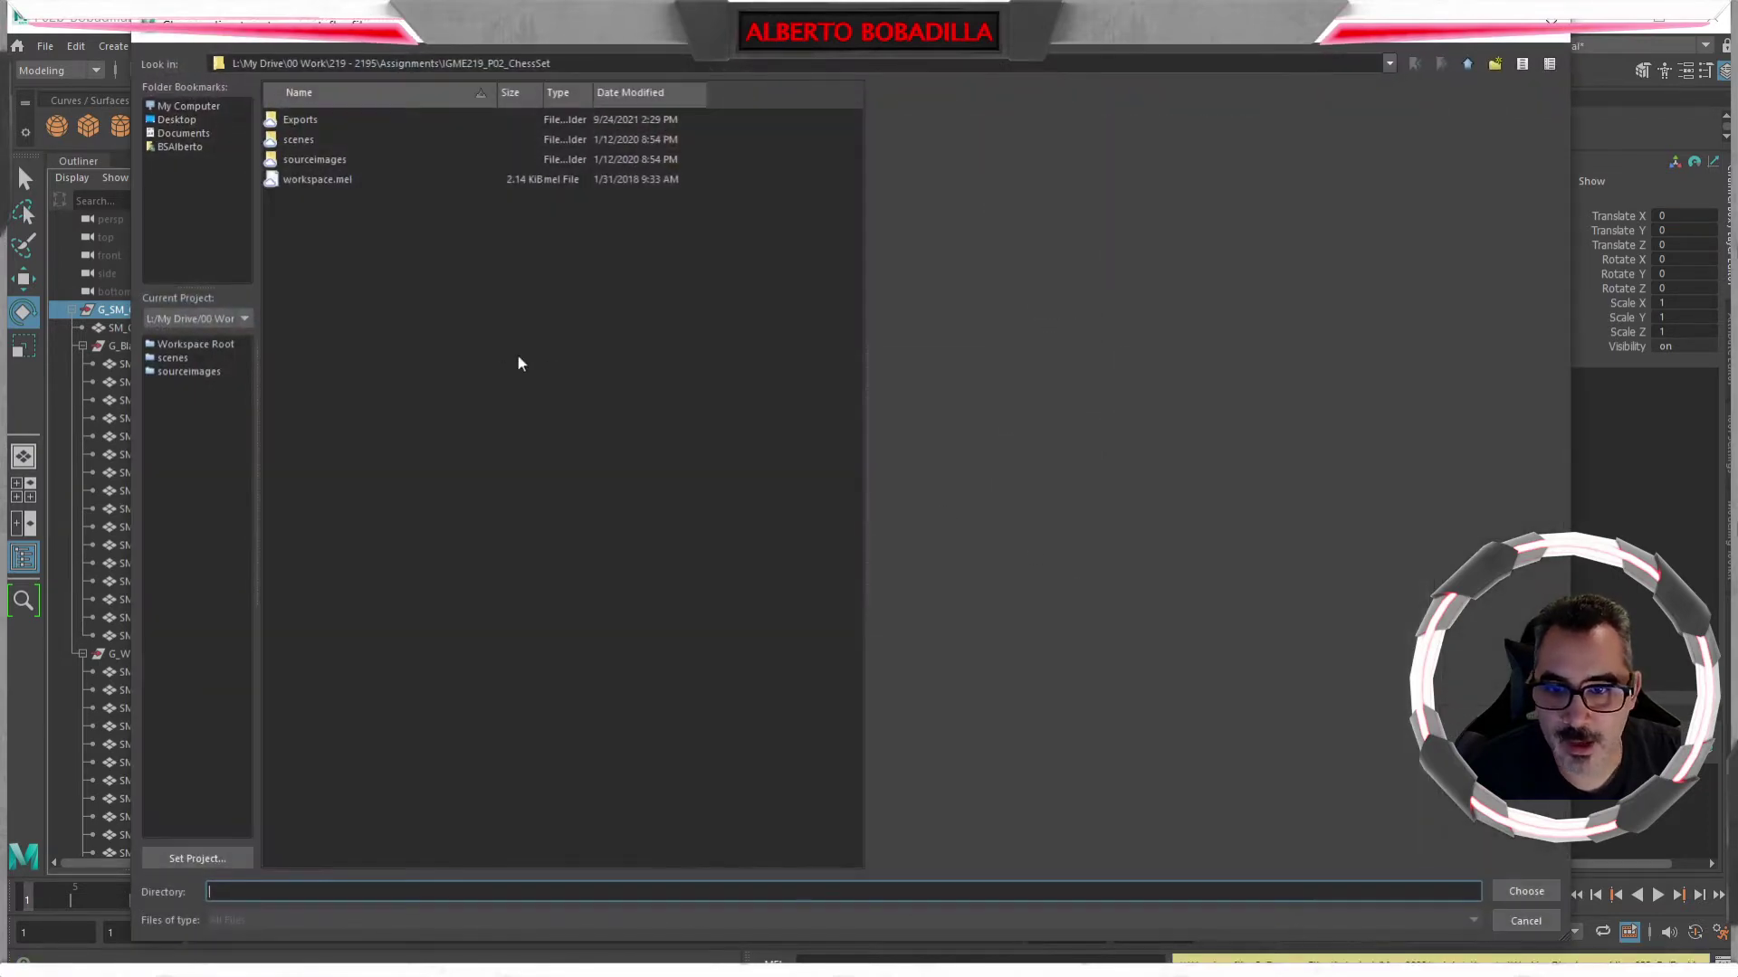
click(186, 121)
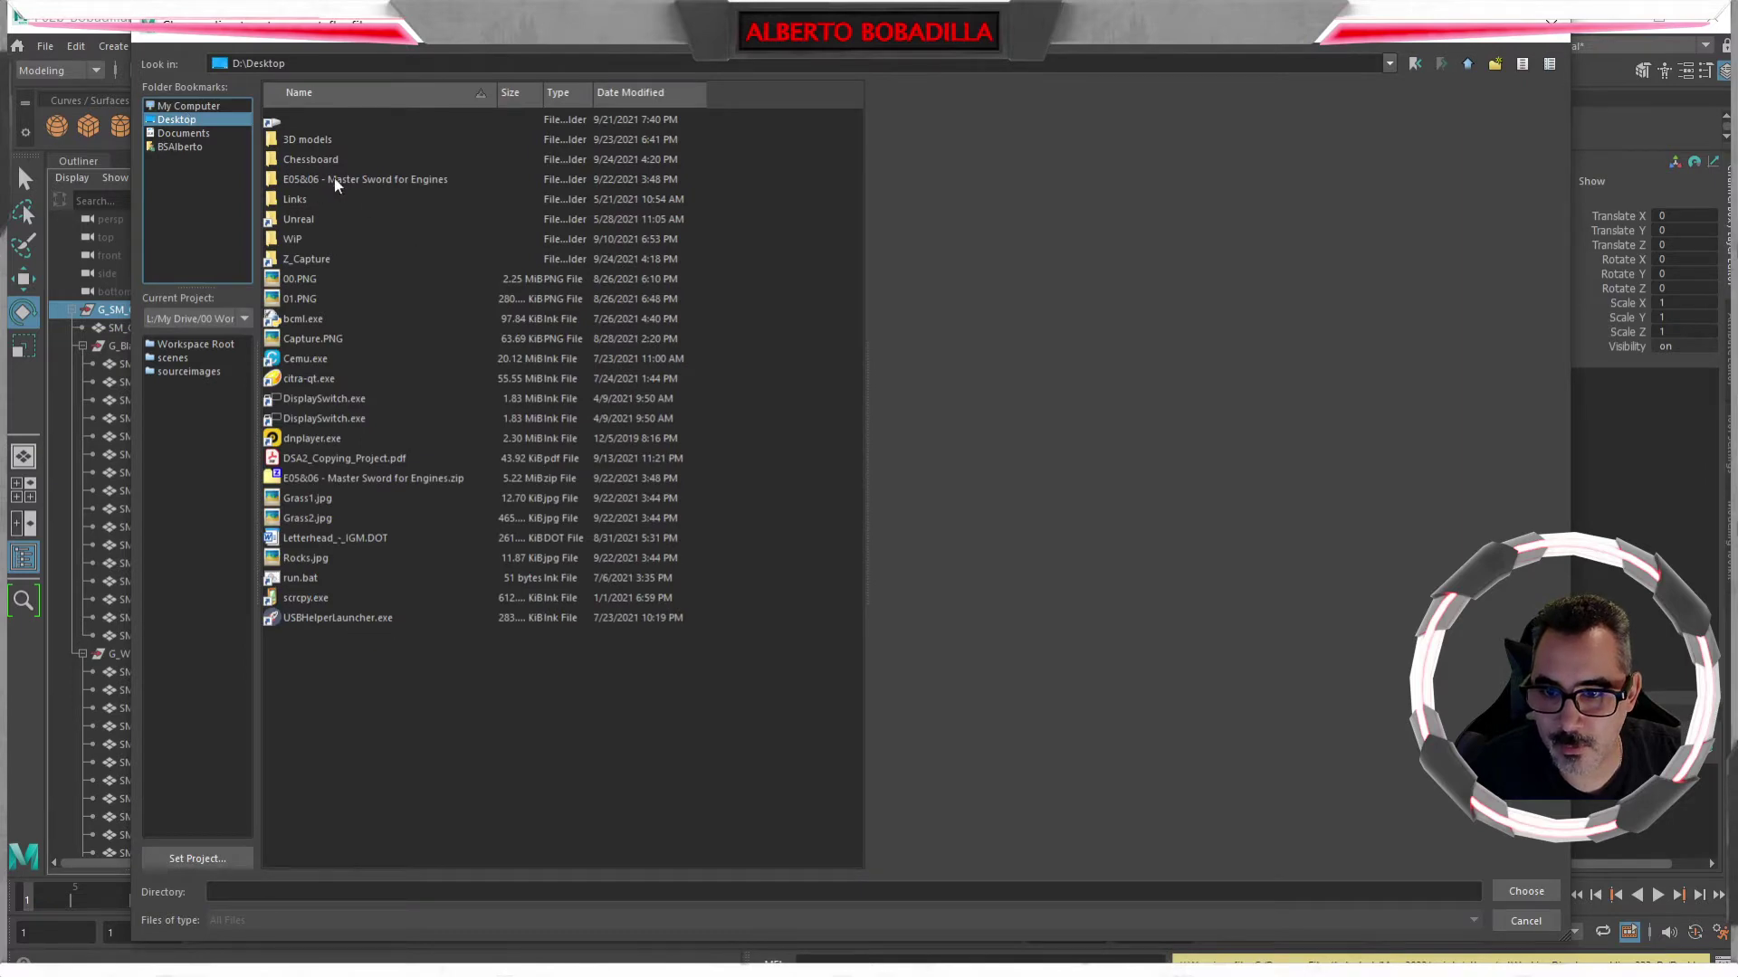
double_click(324, 163)
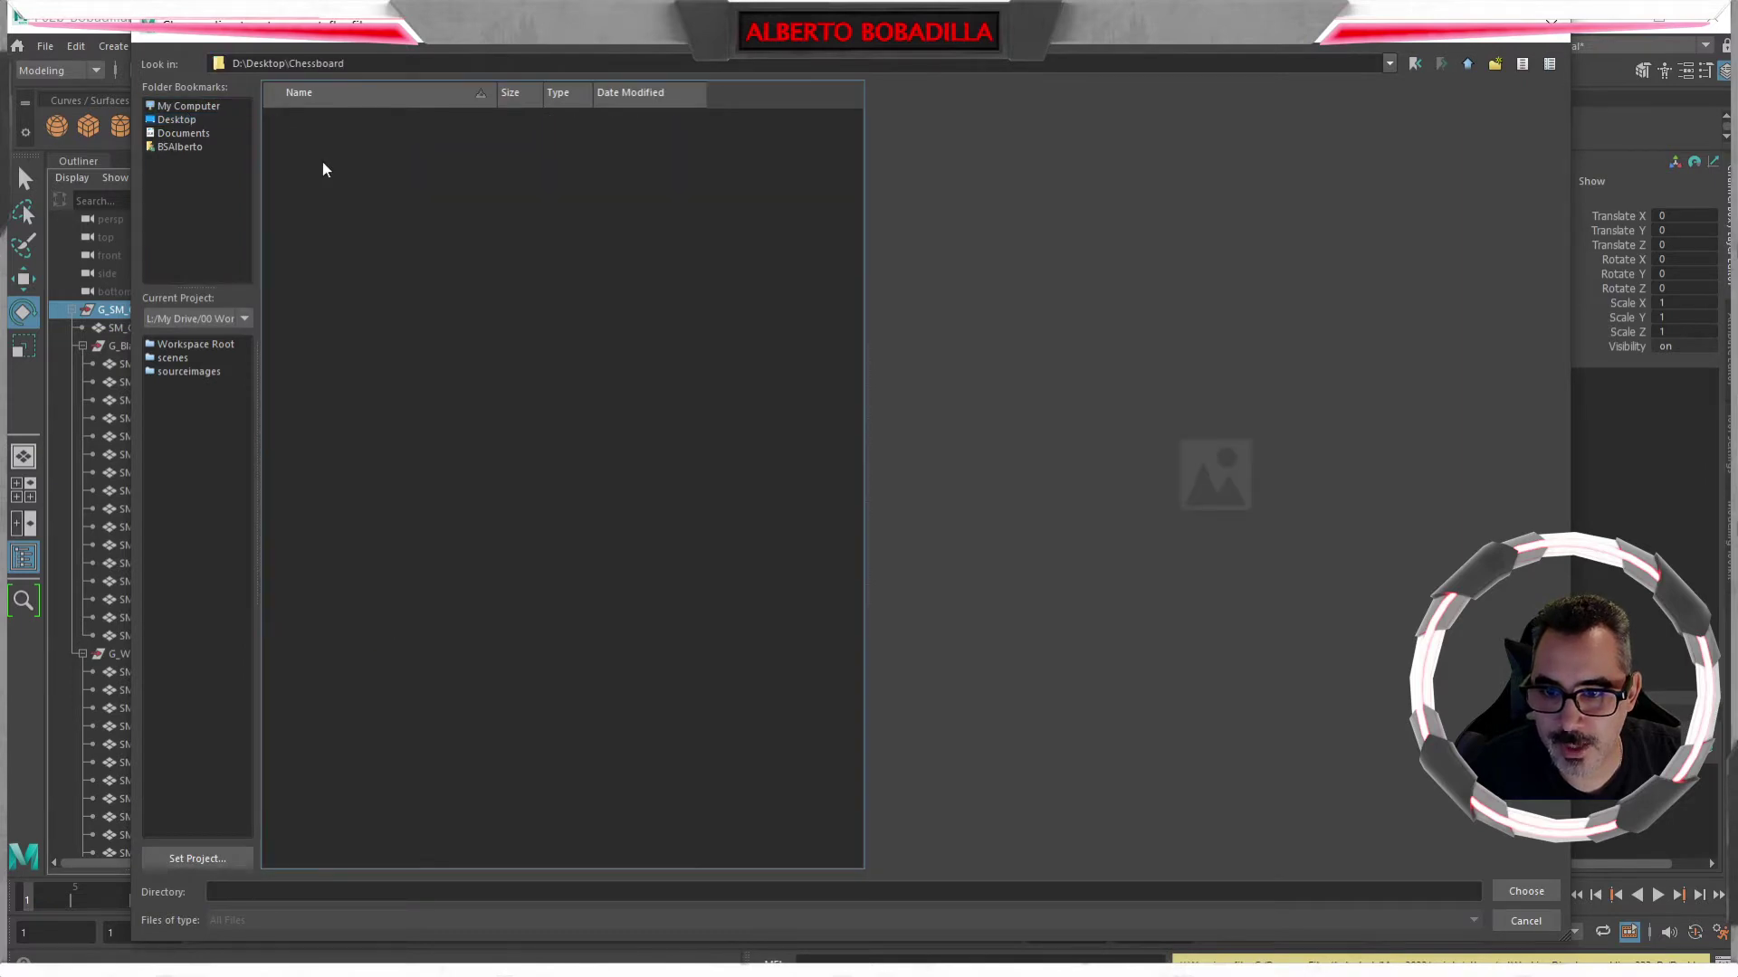
click(1526, 892)
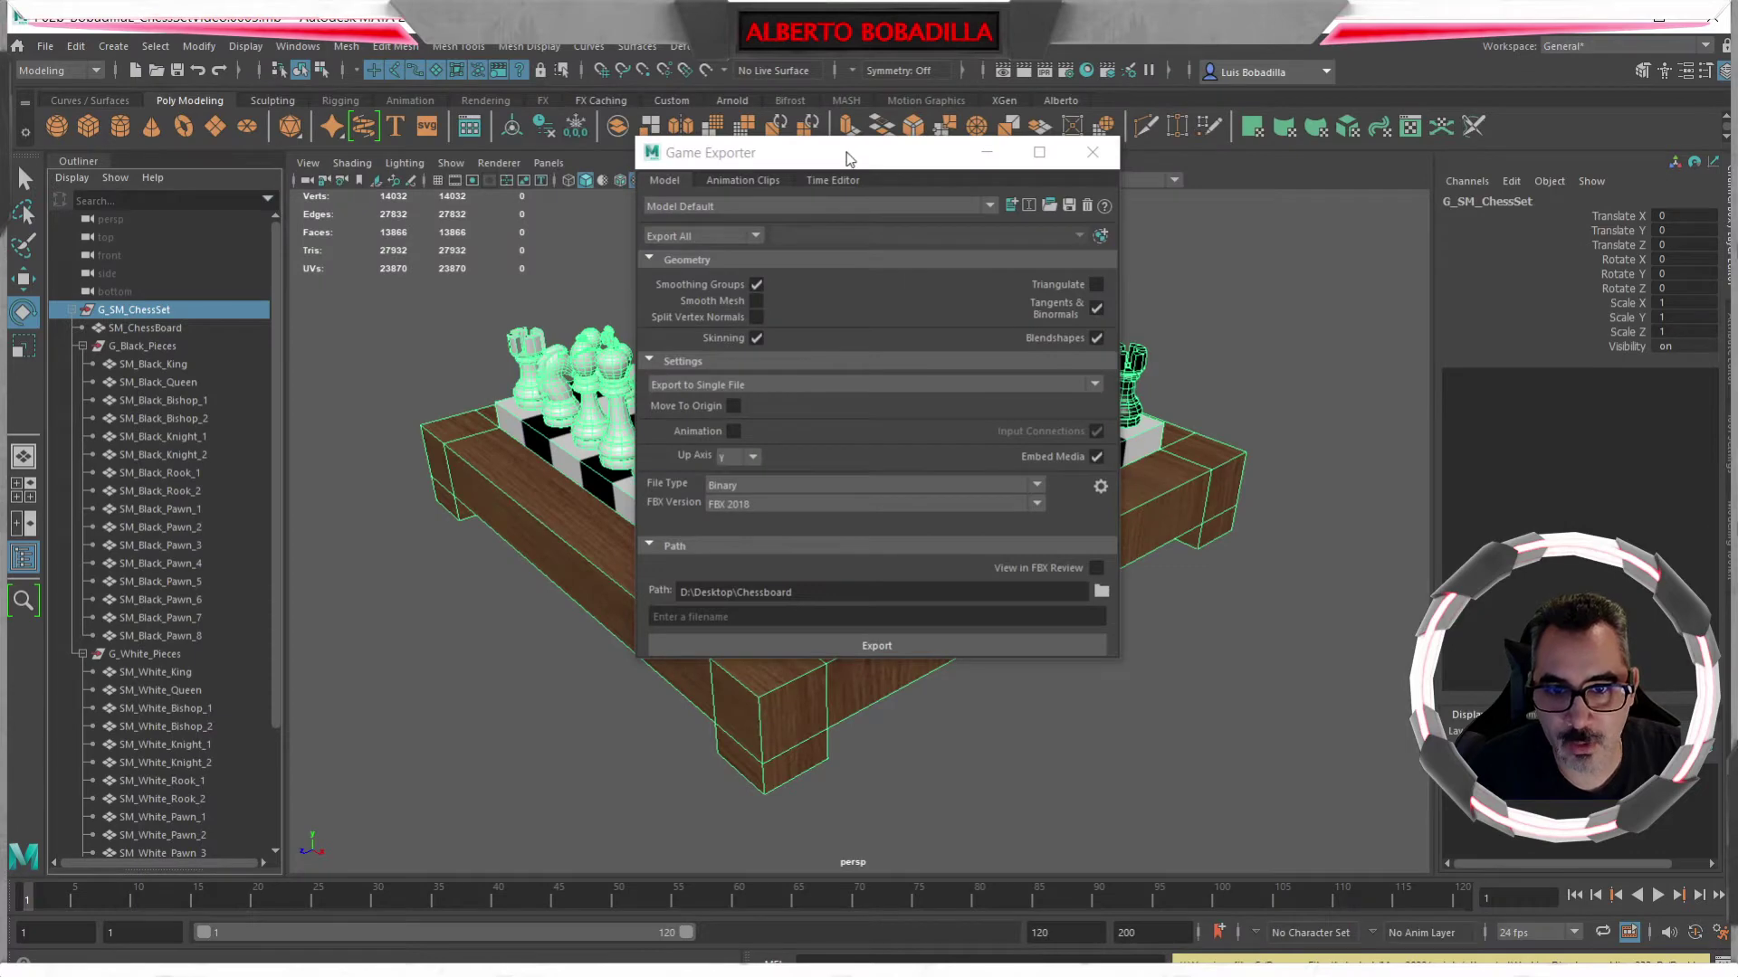
- Name the export file "Chess Set" and export the scene as a single FBX file
drag(848, 158, 1276, 197)
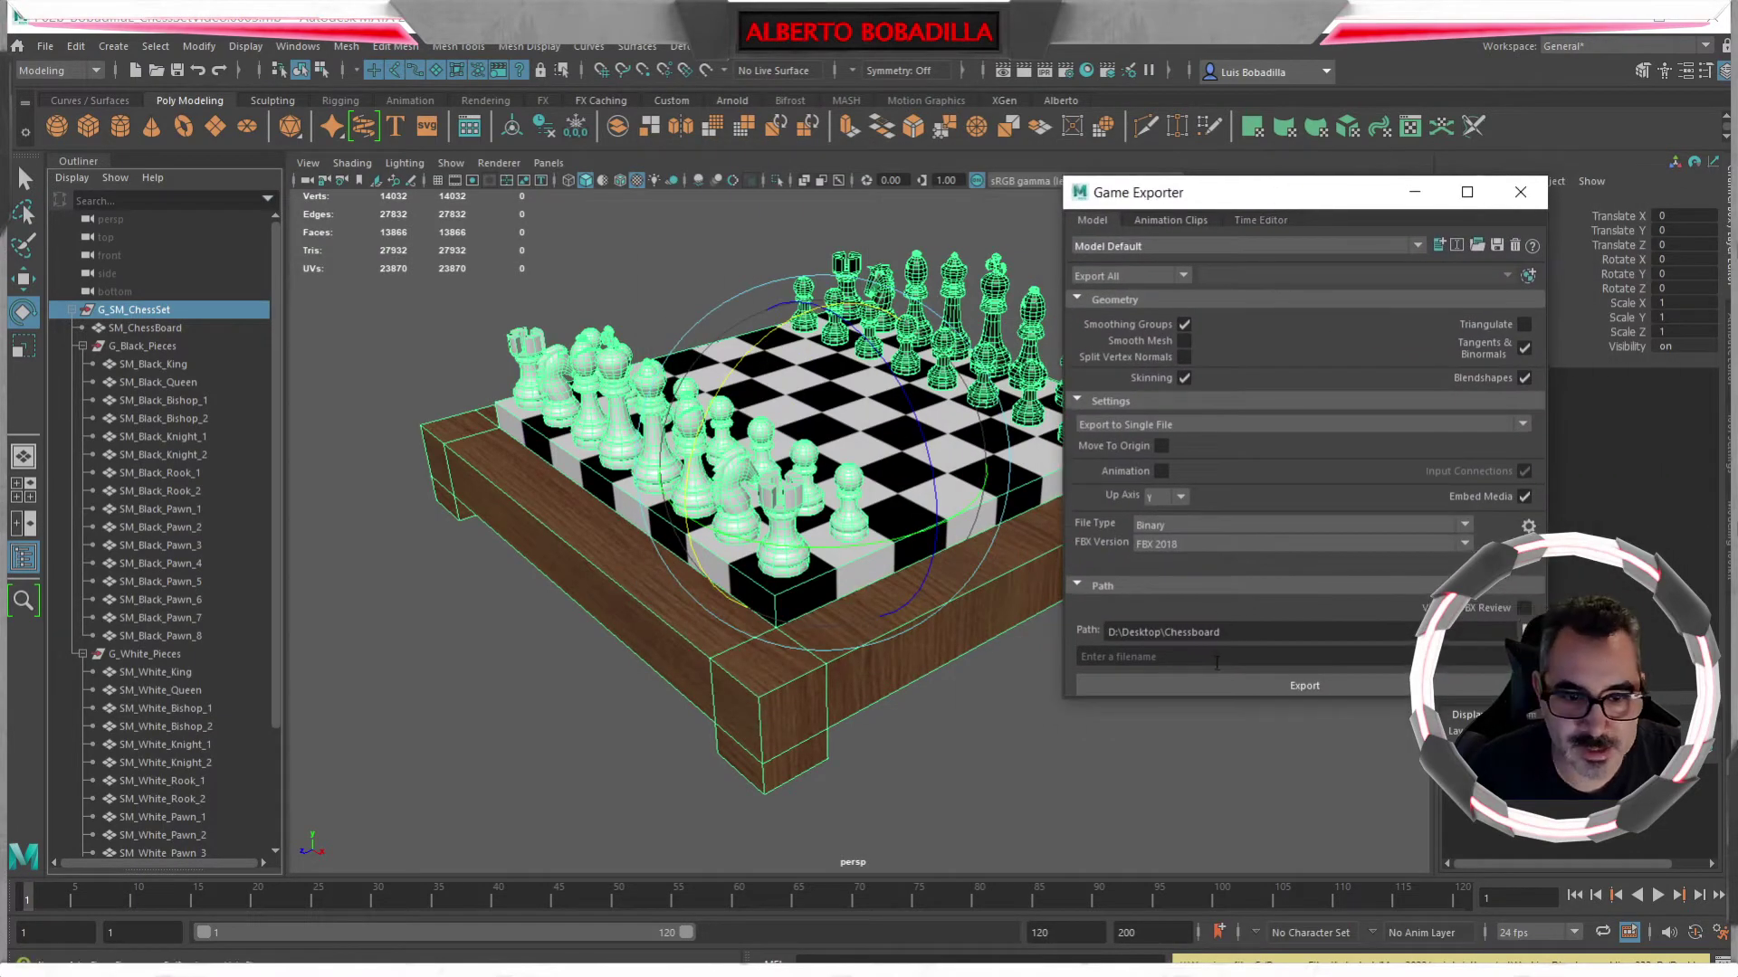
click(1217, 658)
text(Chess Set)
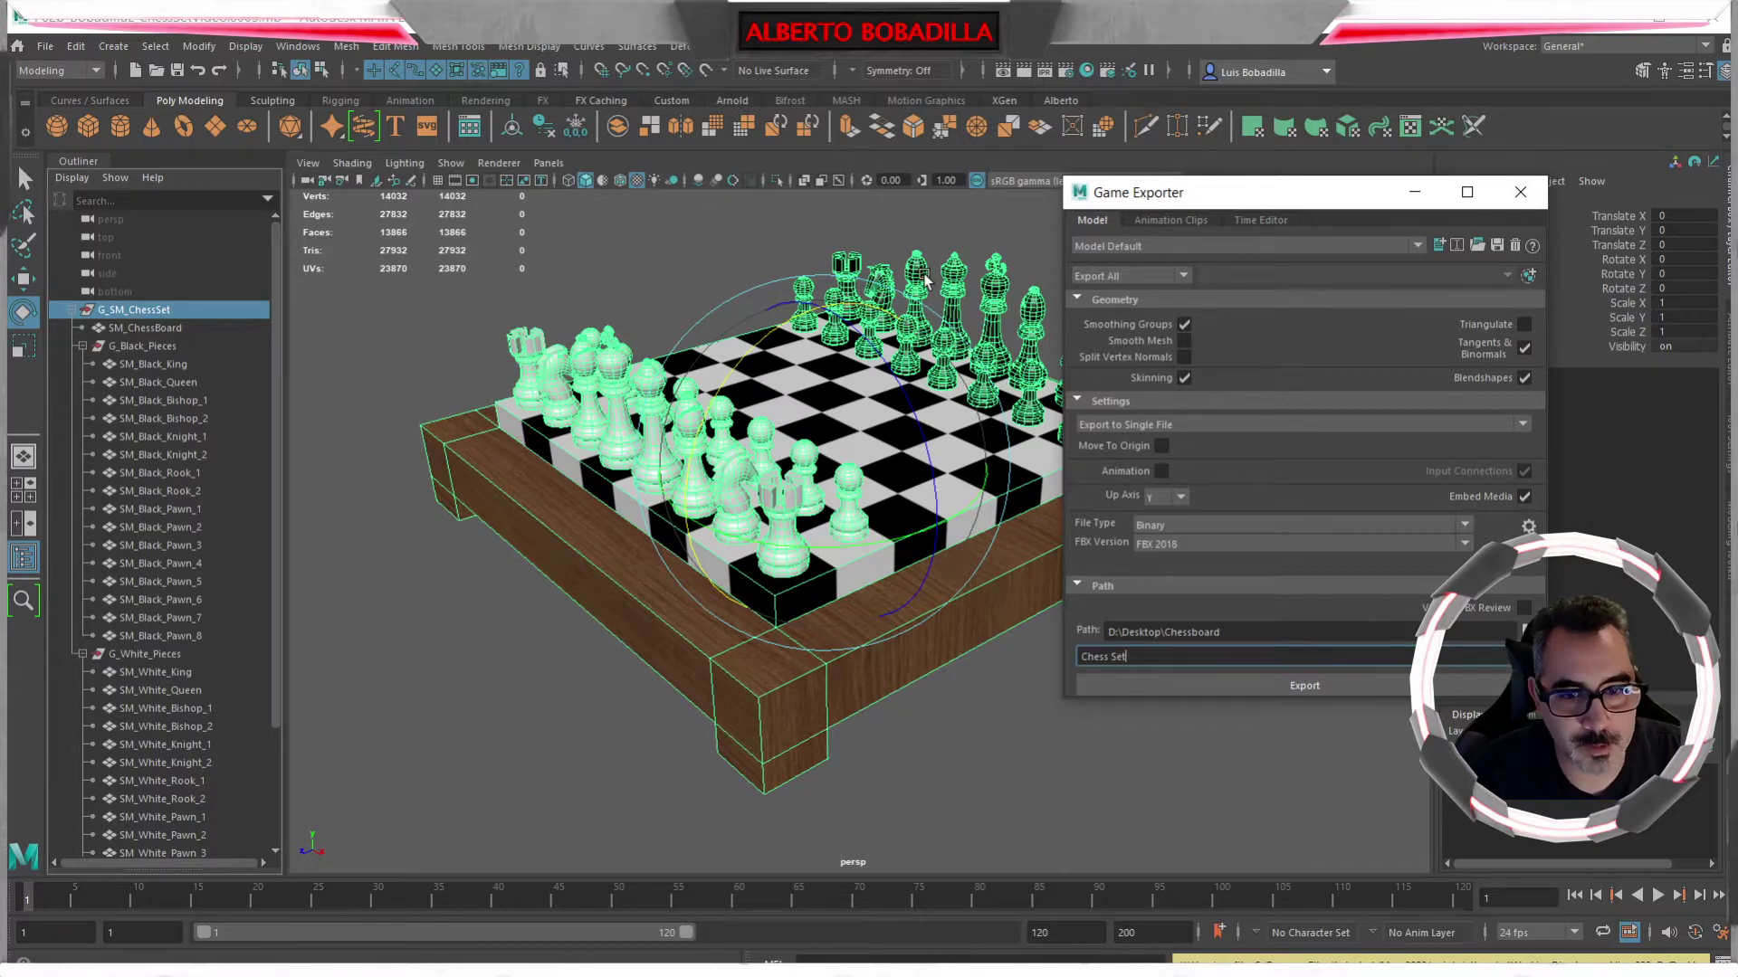
click(1328, 683)
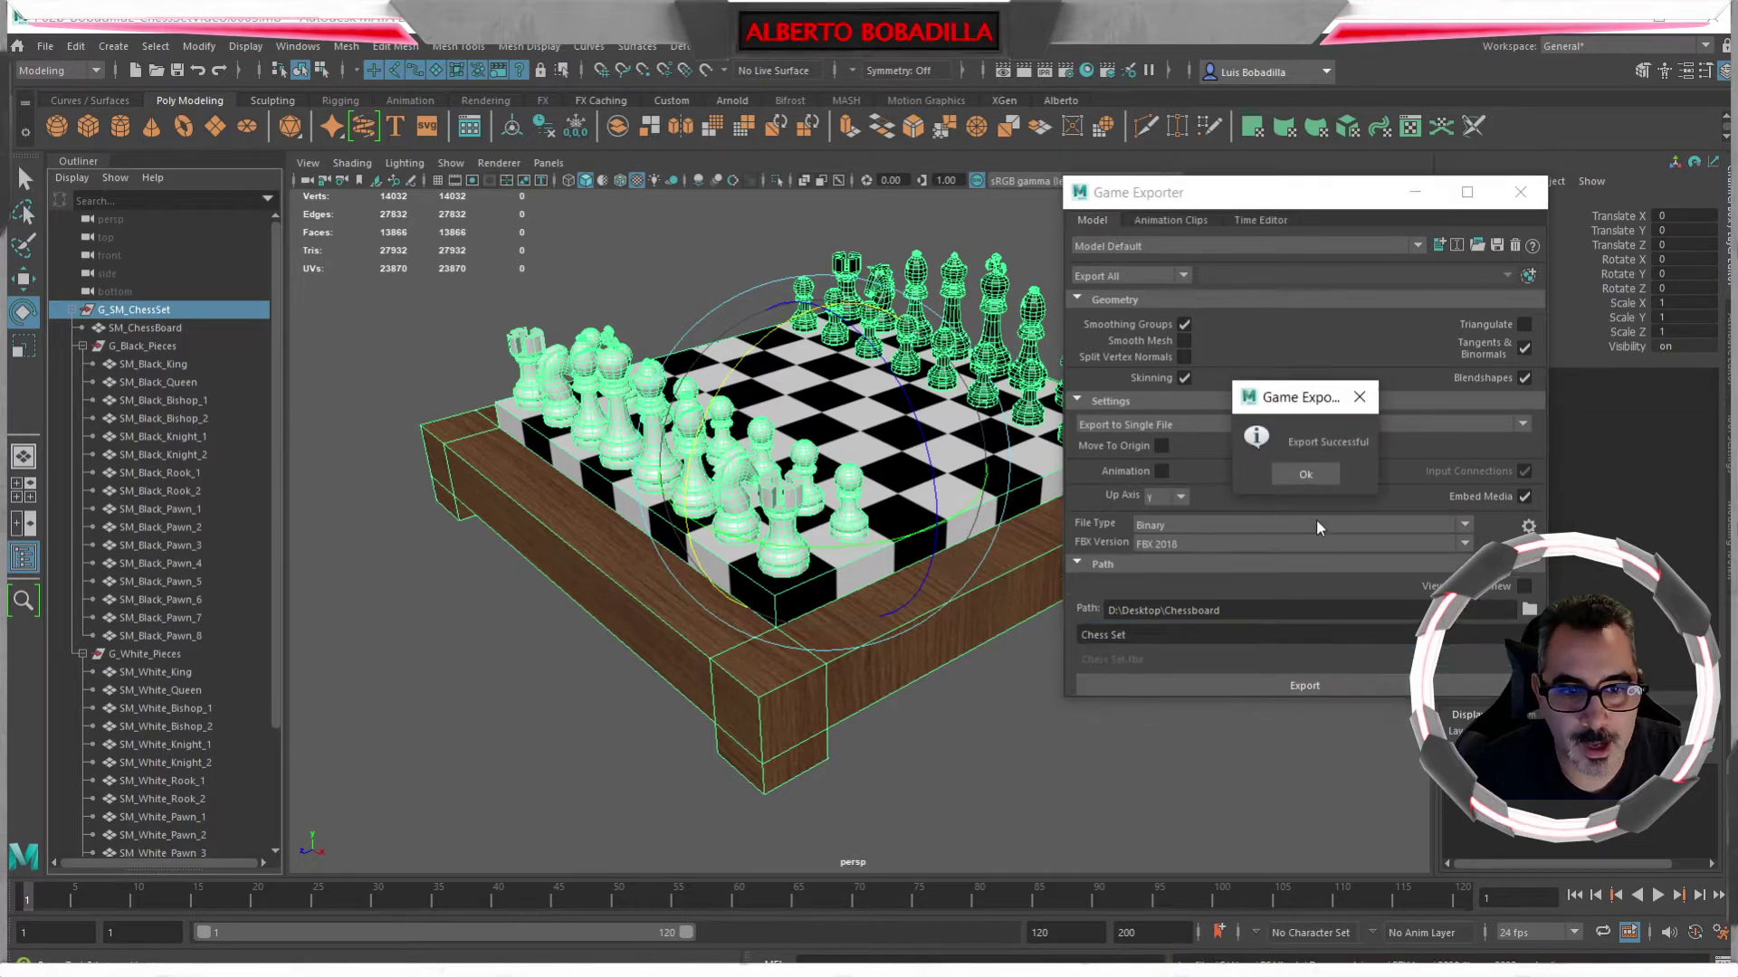
- Dismiss the export notice and check the exported Chess Set.fbx file in the Chessboard folder in File Explorer
click(1305, 474)
key(super+e)
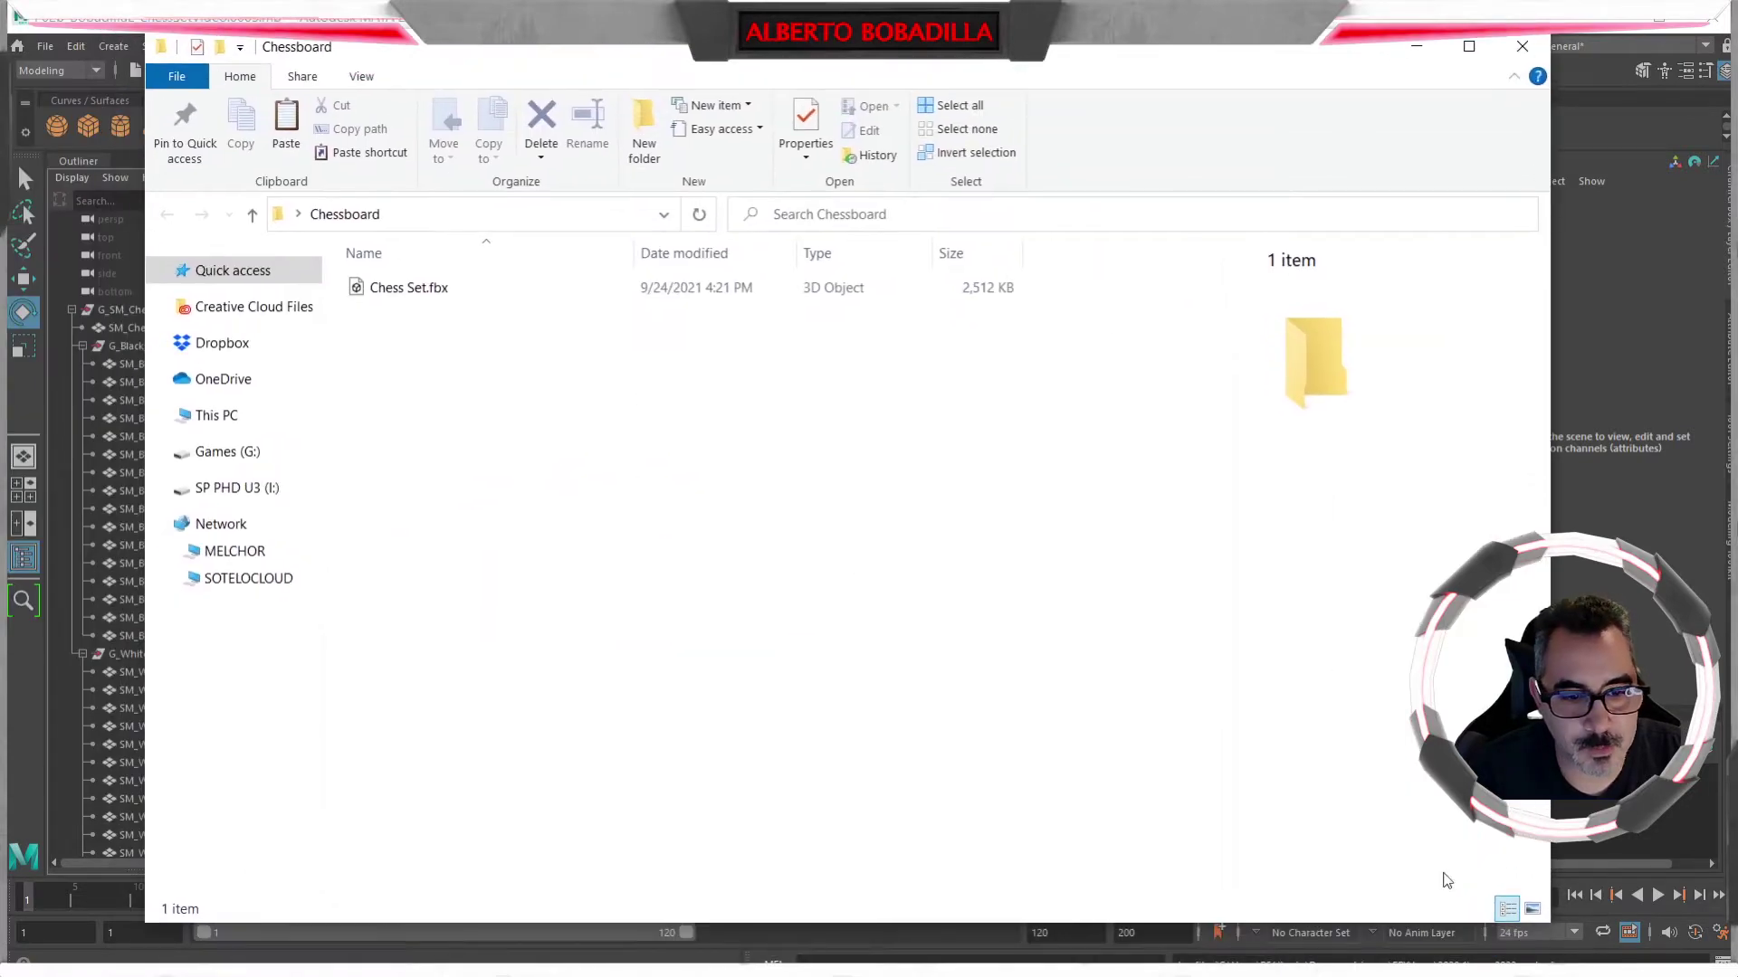
drag(1548, 922, 1334, 824)
drag(867, 88, 1515, 0)
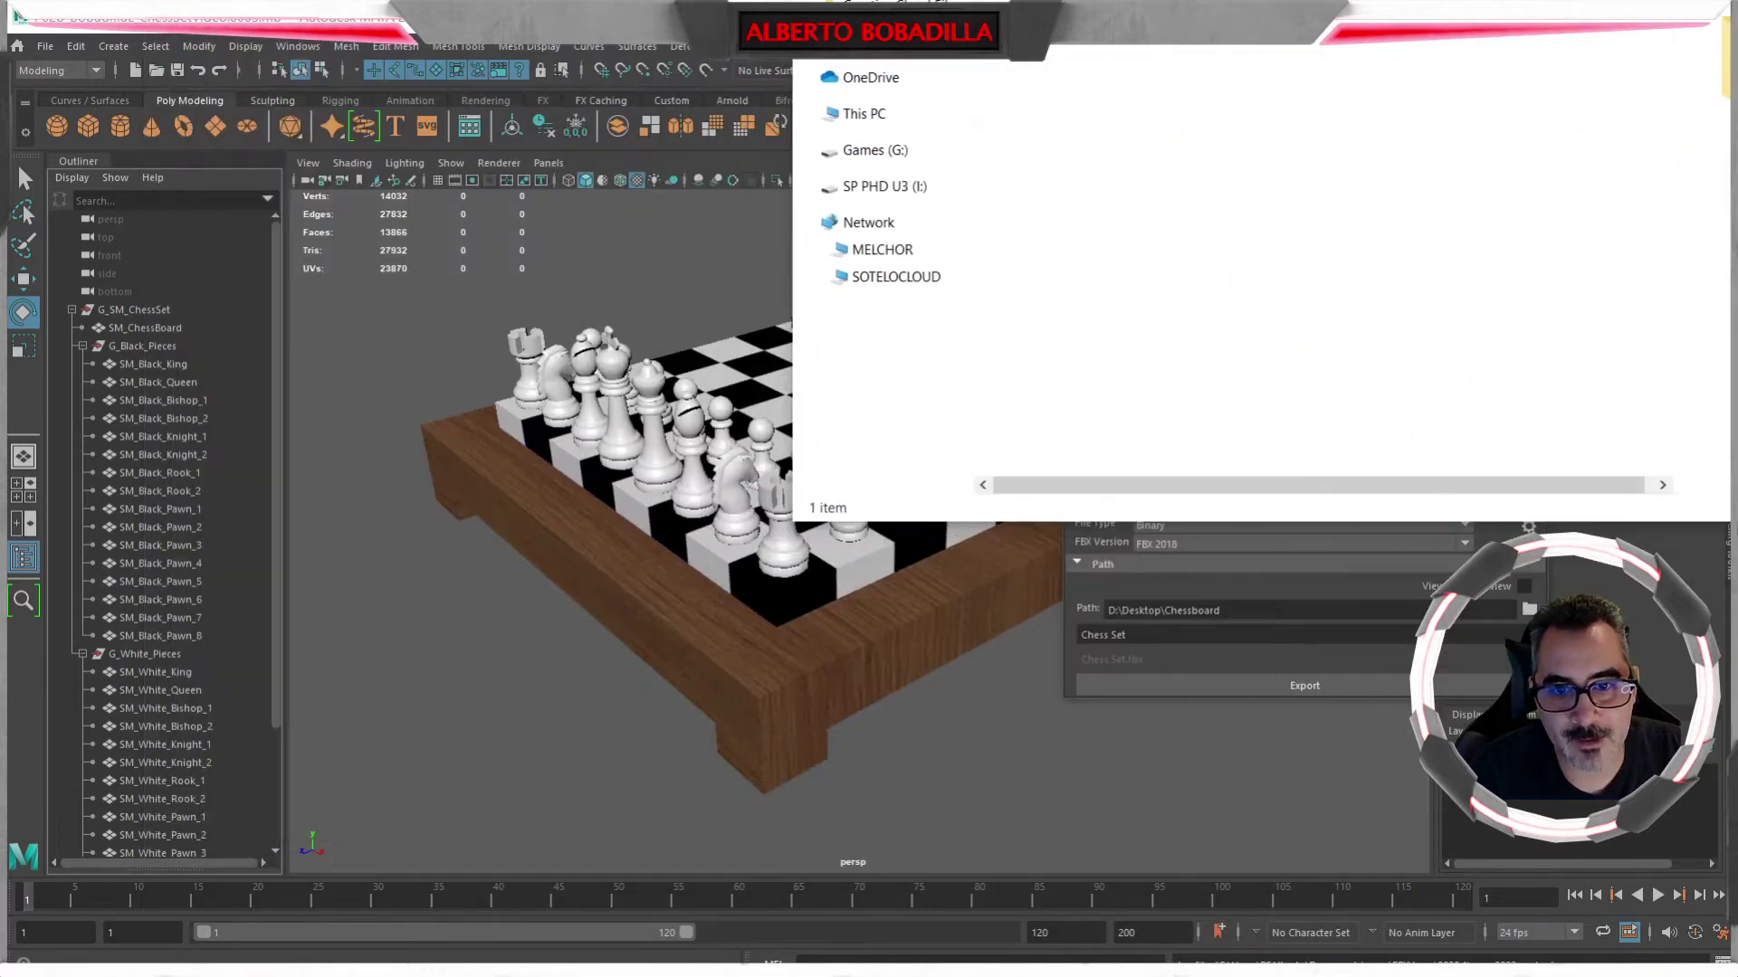
- Select the chessboard, a white knight and a black pawn in Maya's viewport to check the separate parts, and clear the selection
click(462, 655)
click(908, 602)
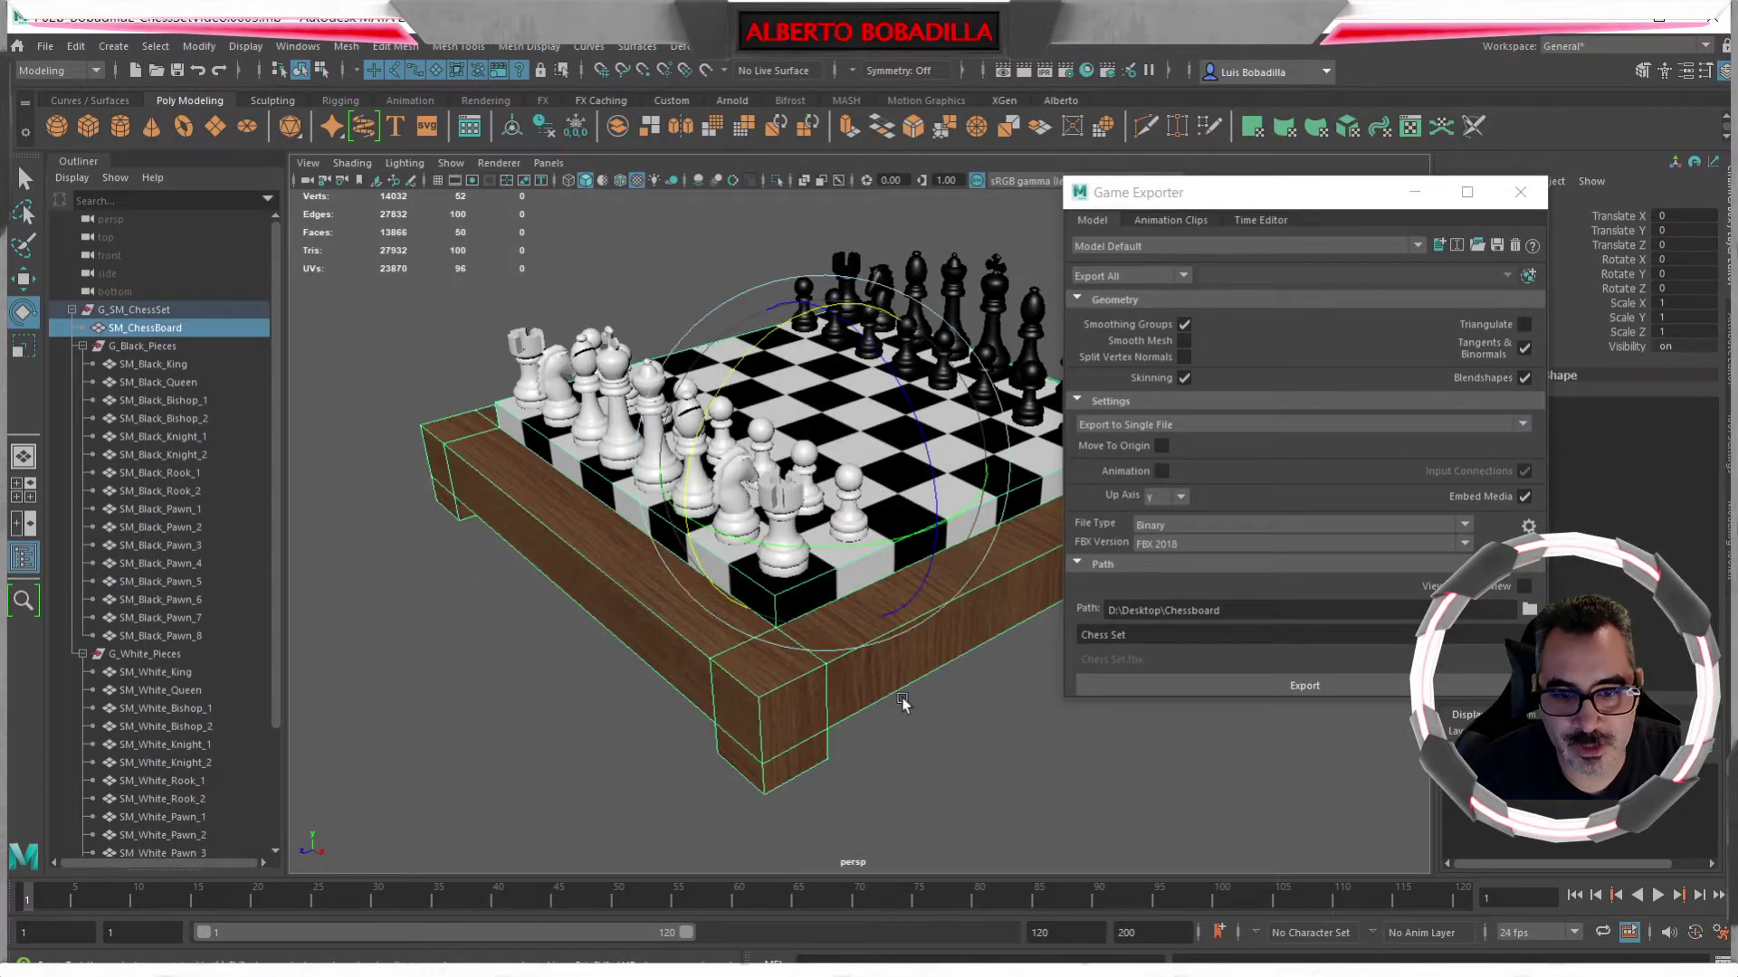
click(485, 664)
click(536, 360)
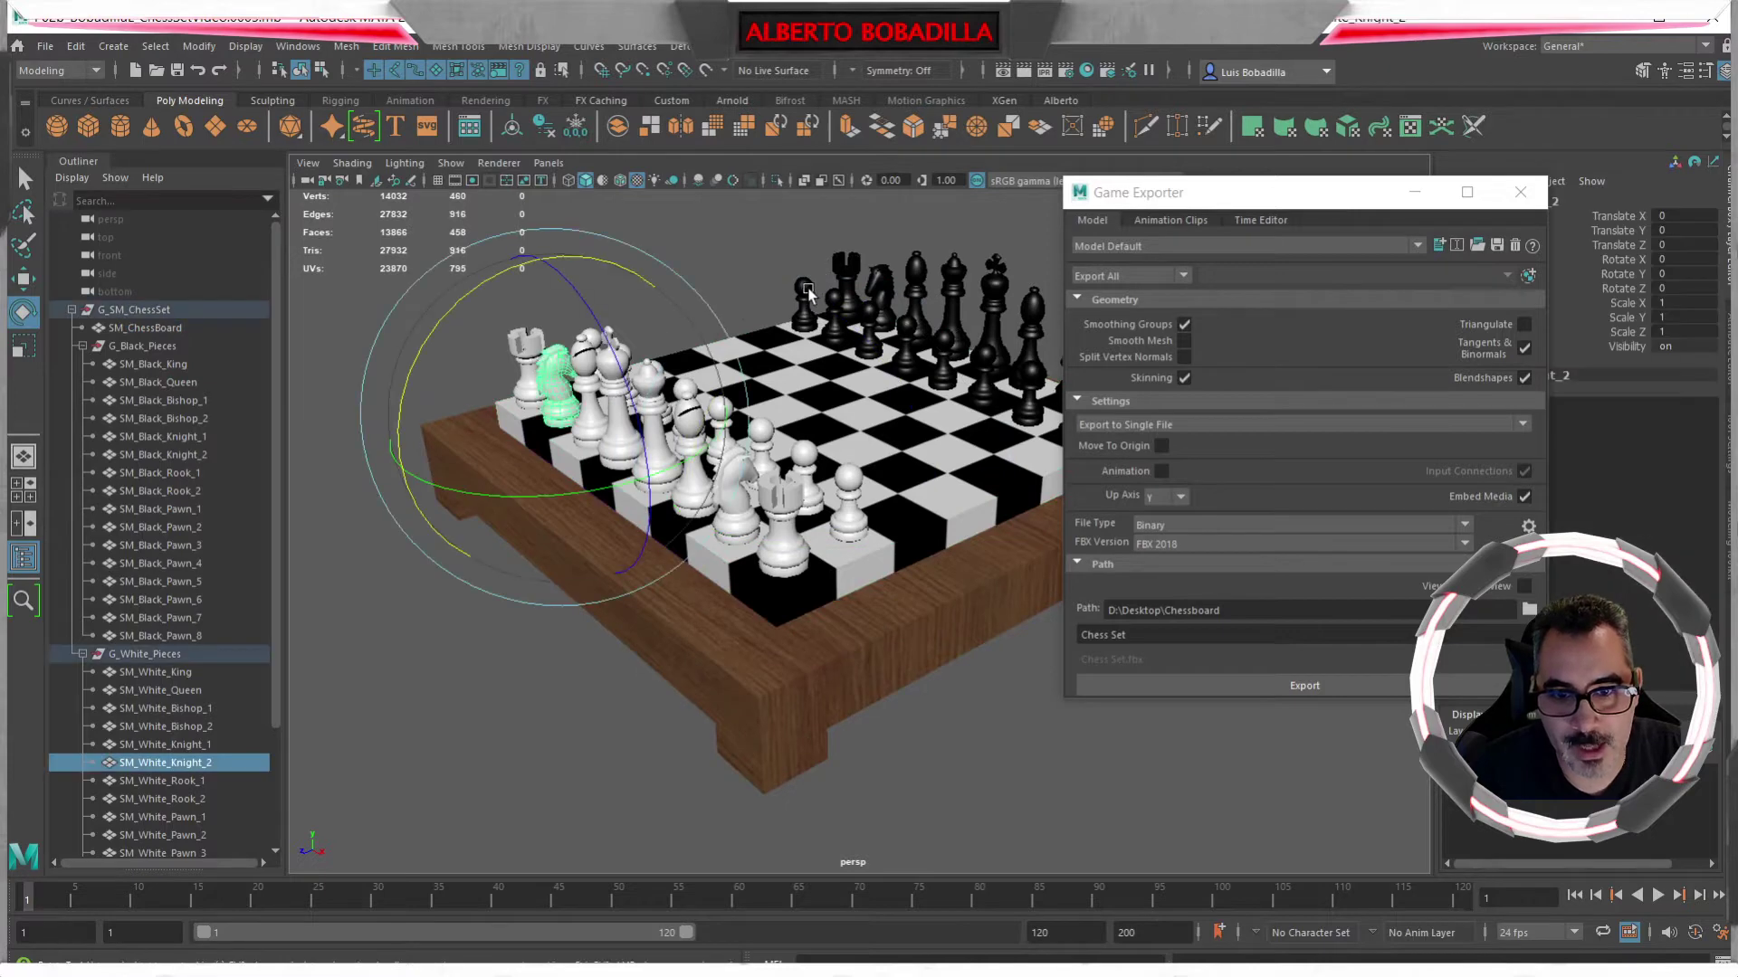
click(804, 294)
click(592, 652)
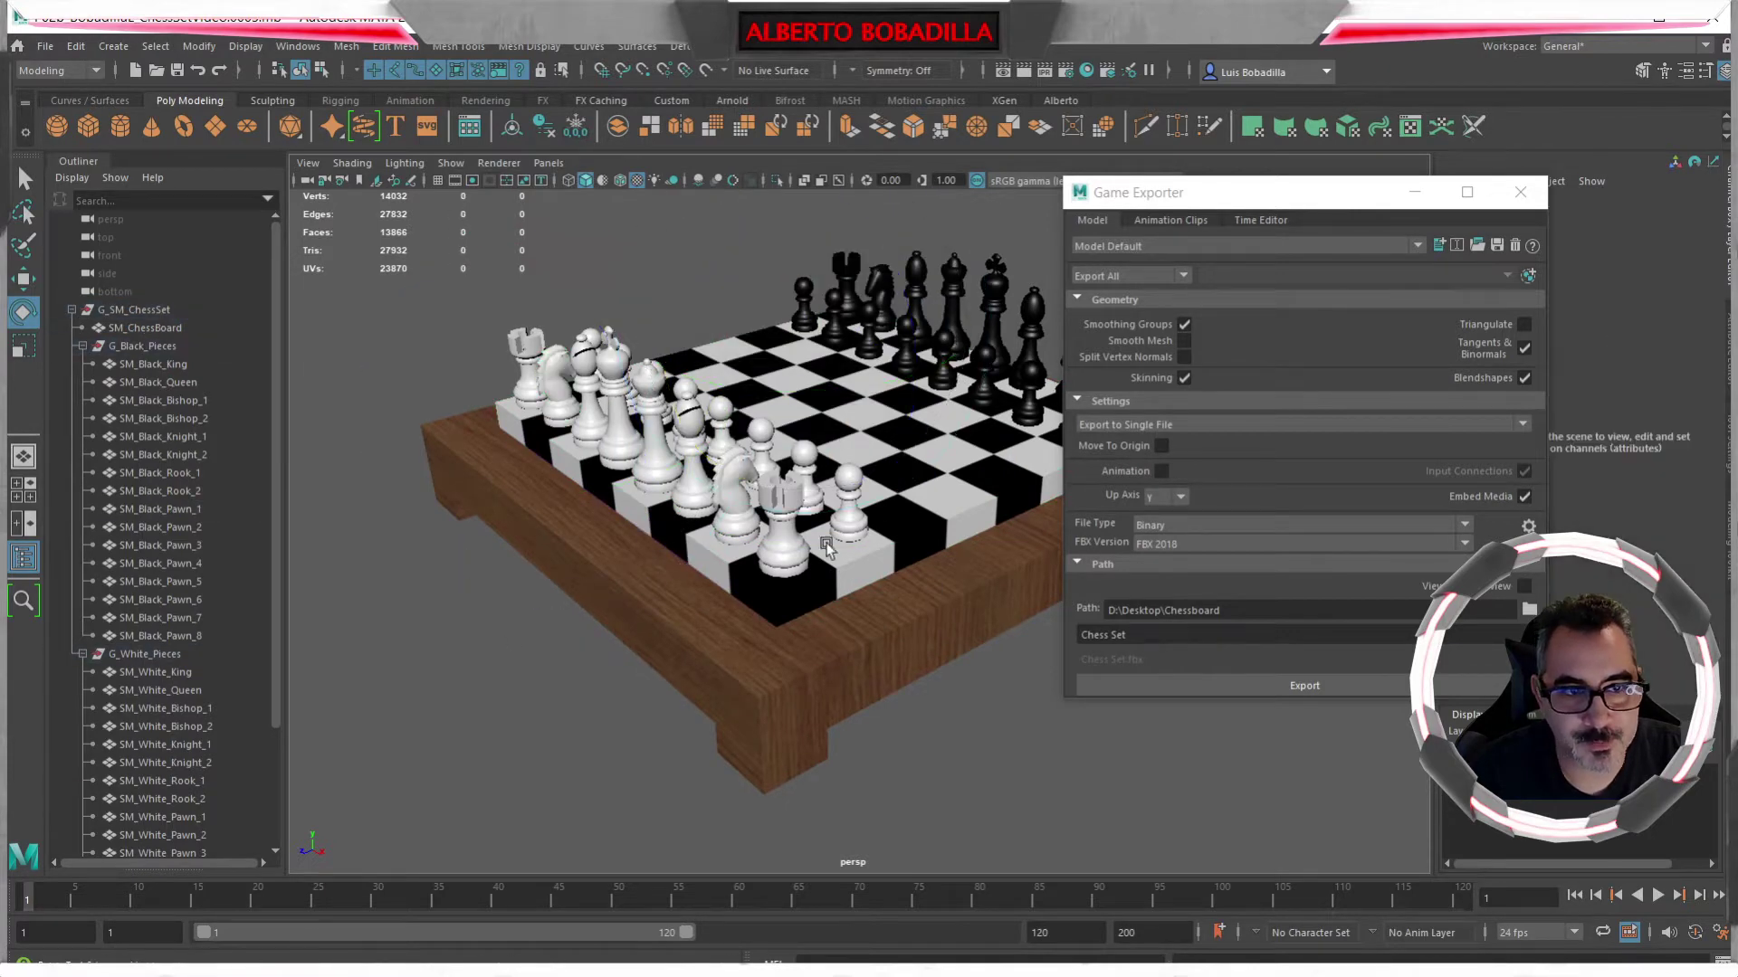
- Switch to File Explorer and copy T_ChessBoard_BC.png from the chess set example under Teacher Examples on Google Drive (L:)
key(alt+Tab)
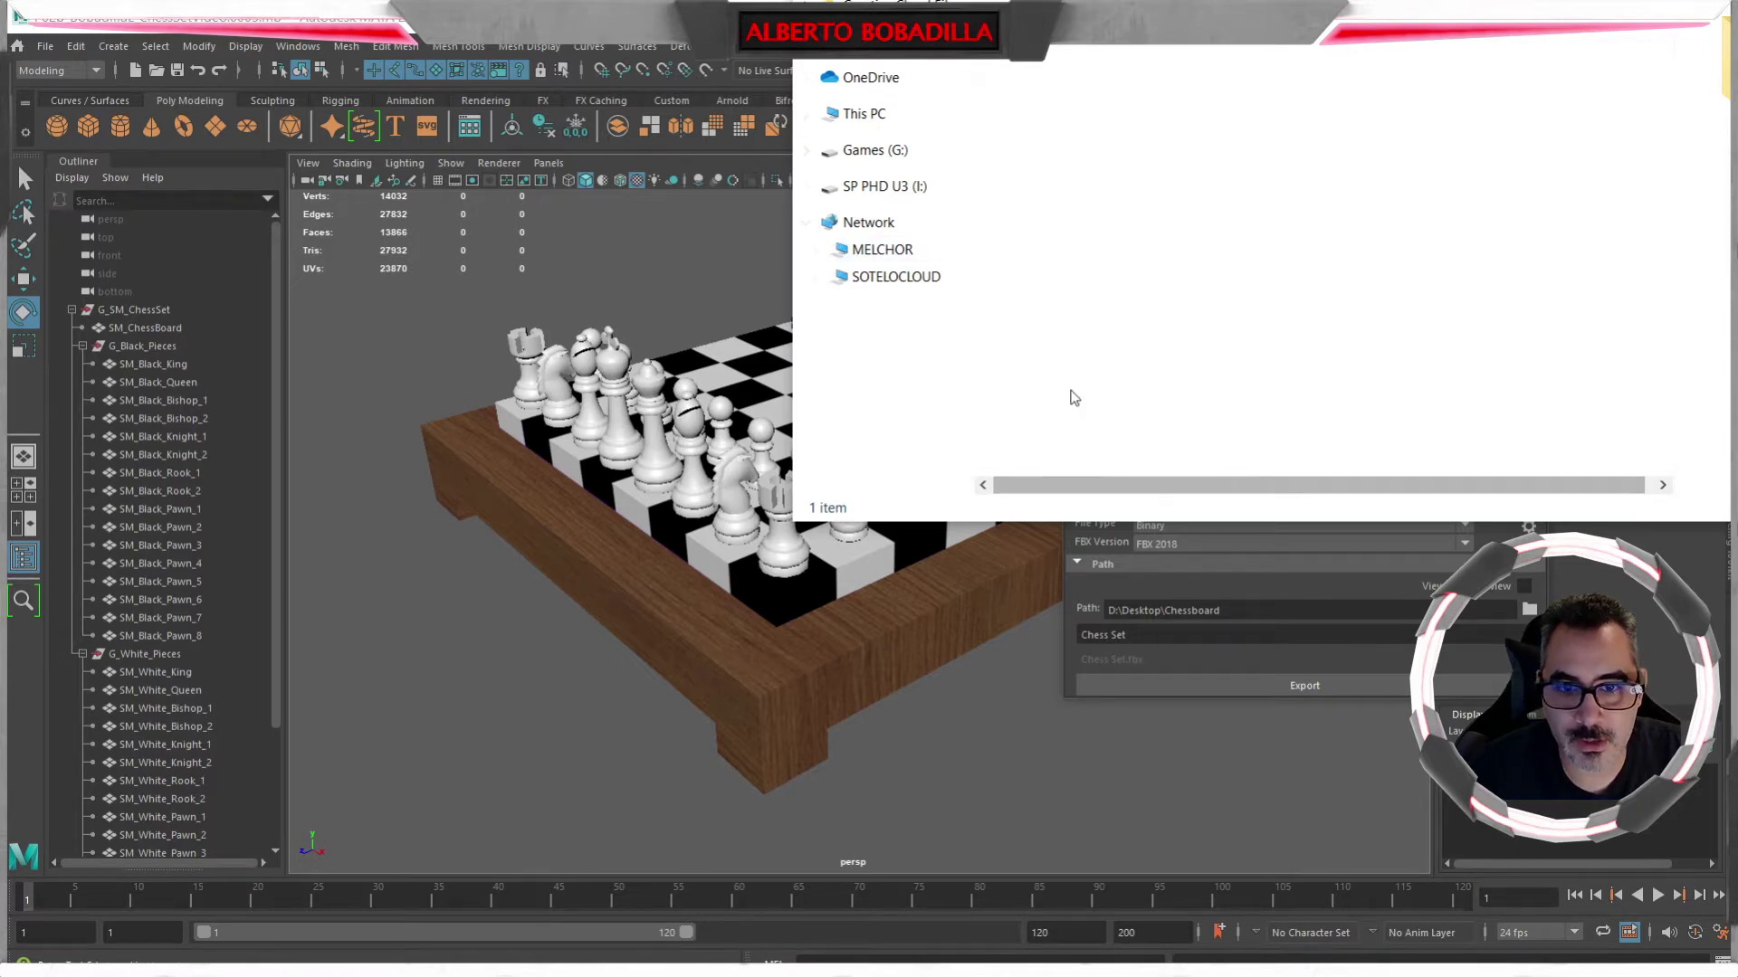
click(874, 115)
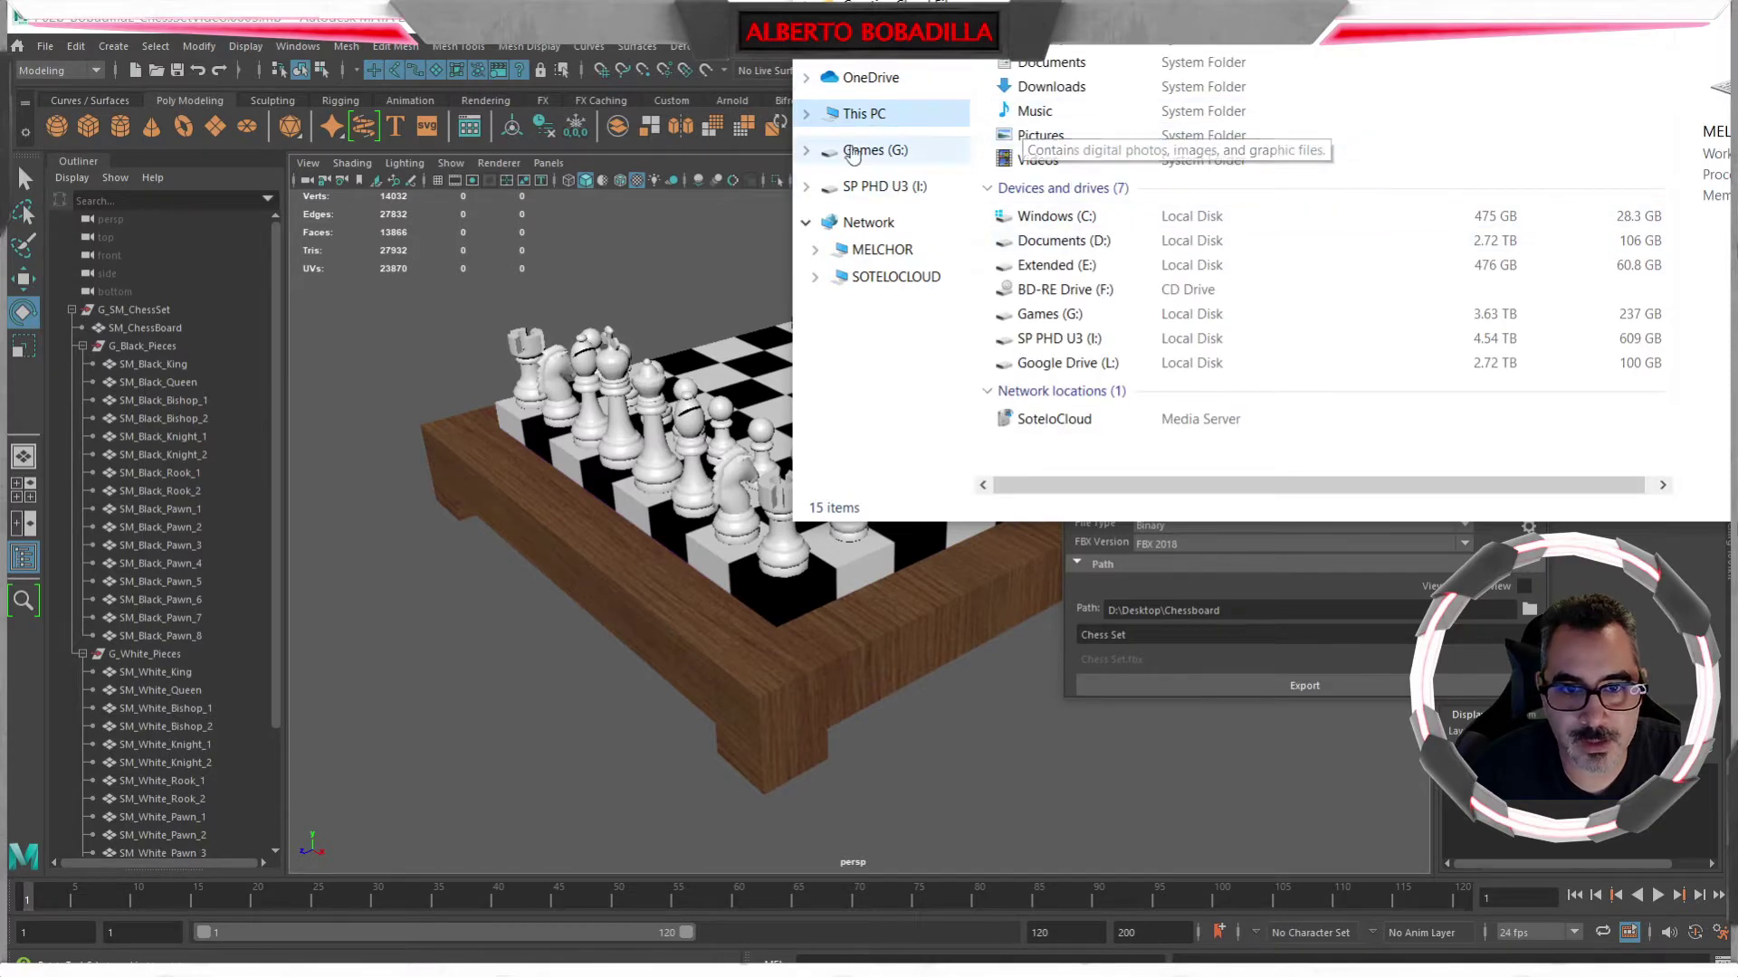
double_click(1105, 362)
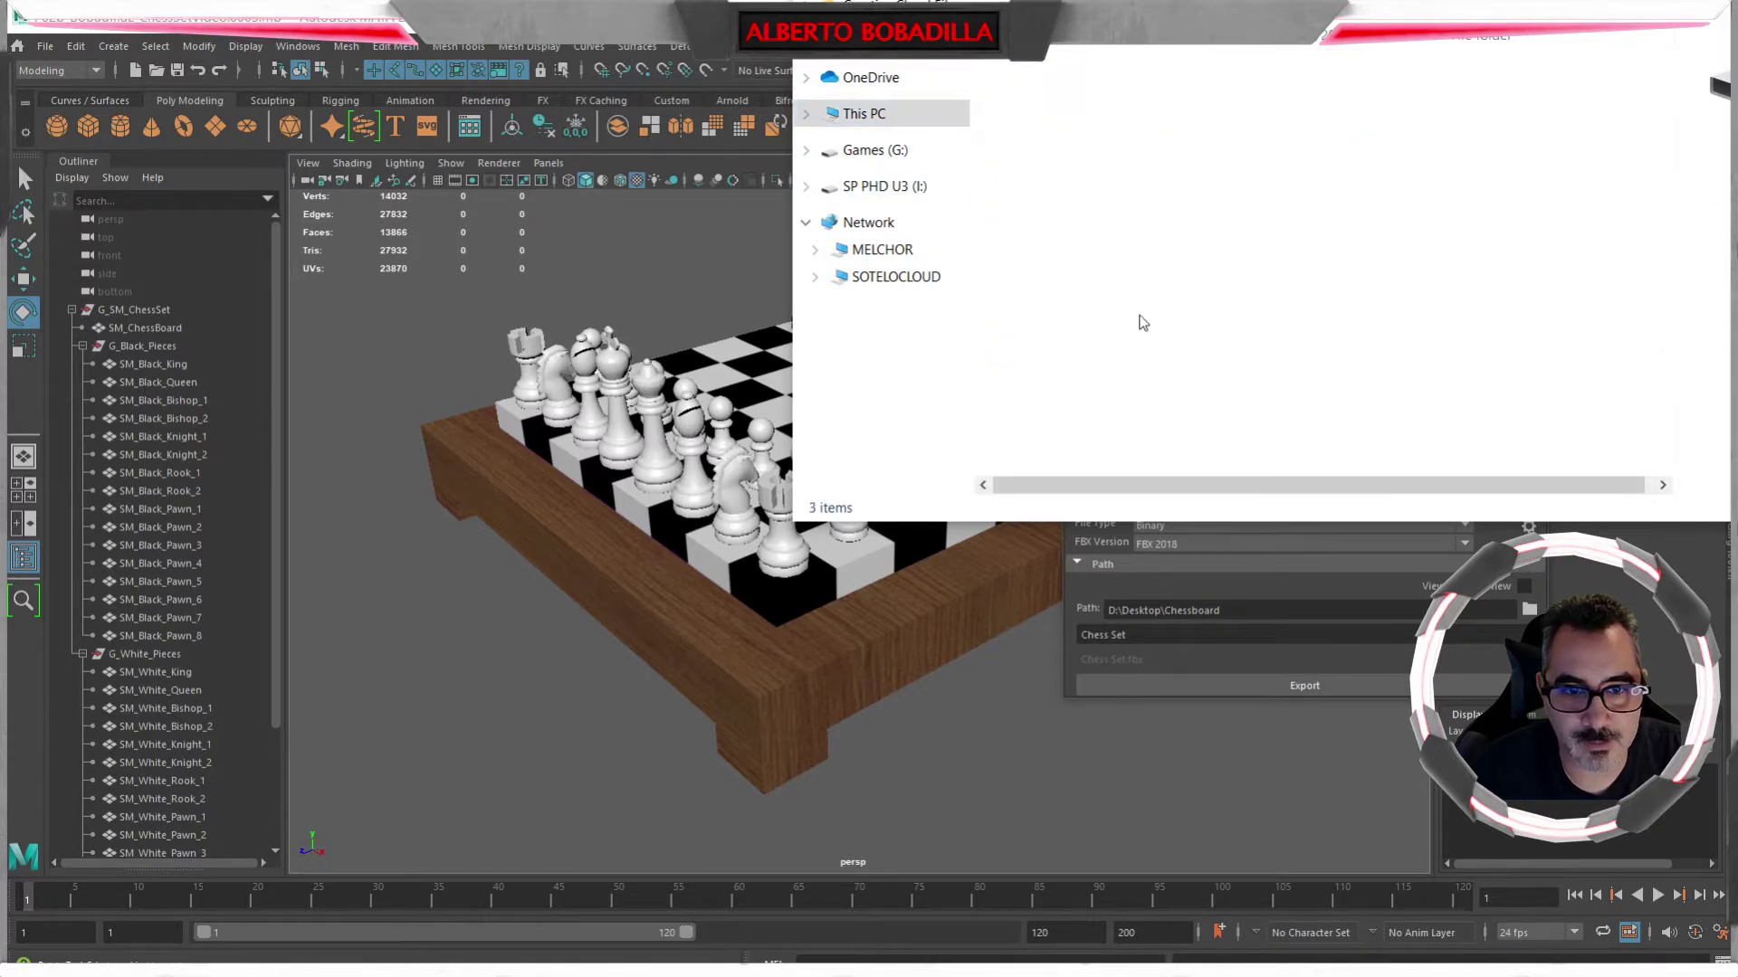
scroll(1092, 143, down, 5)
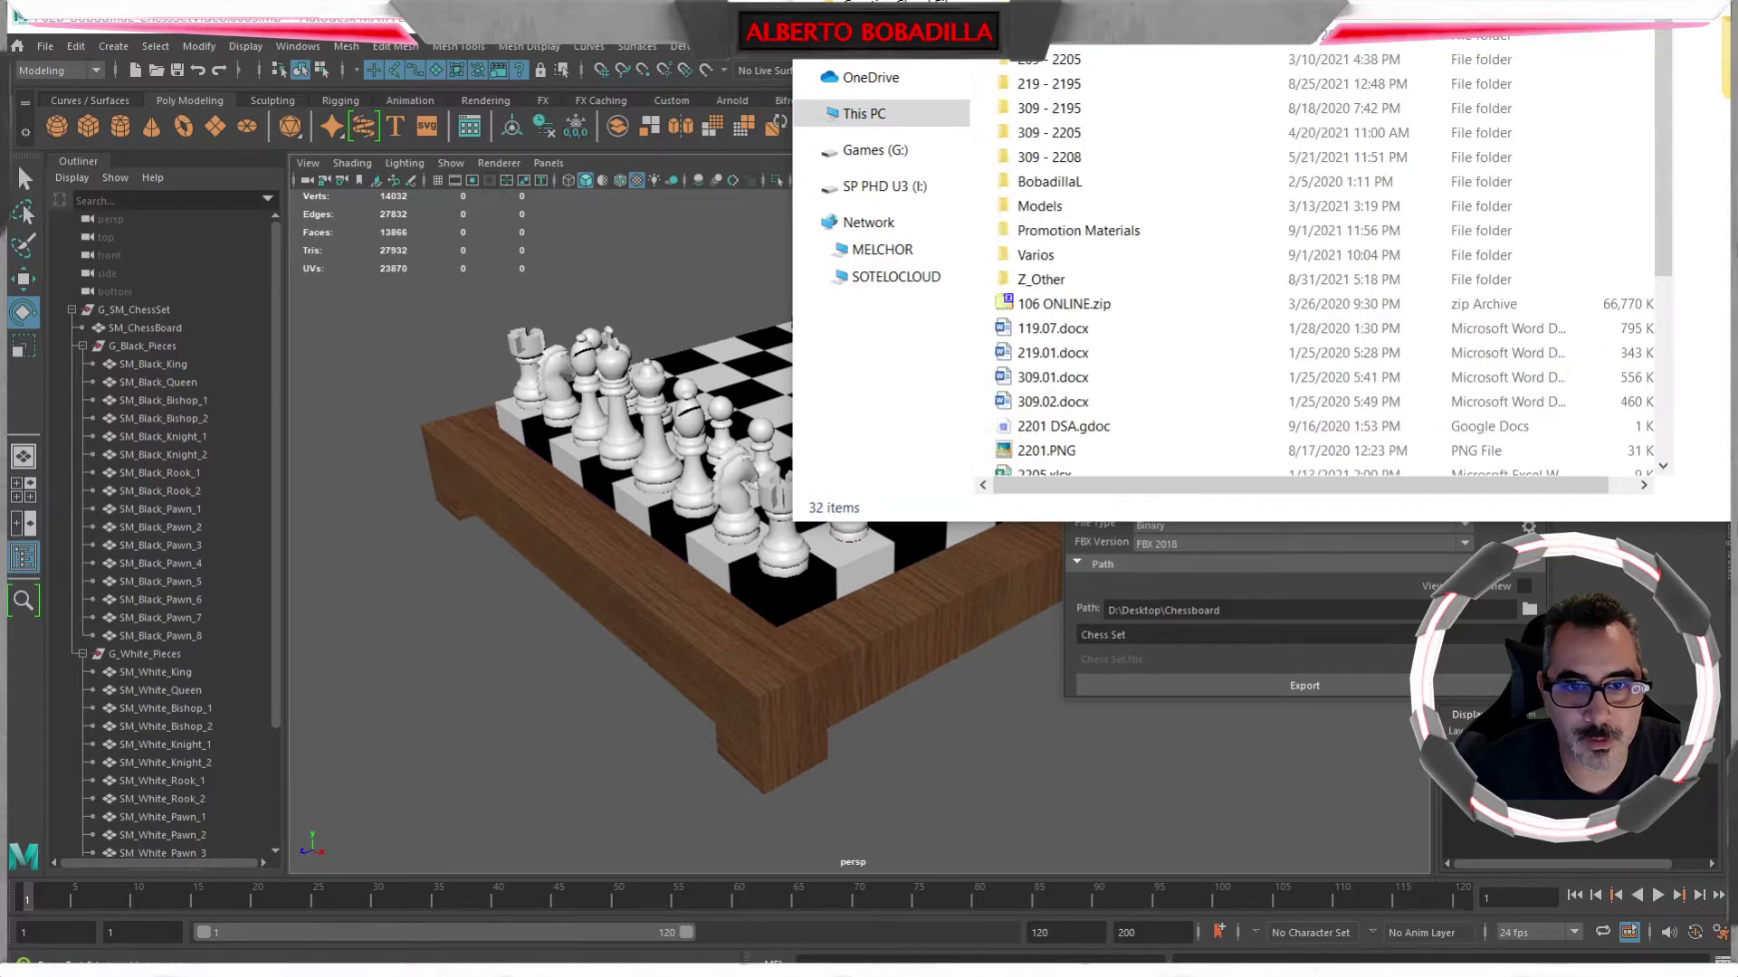
double_click(1086, 84)
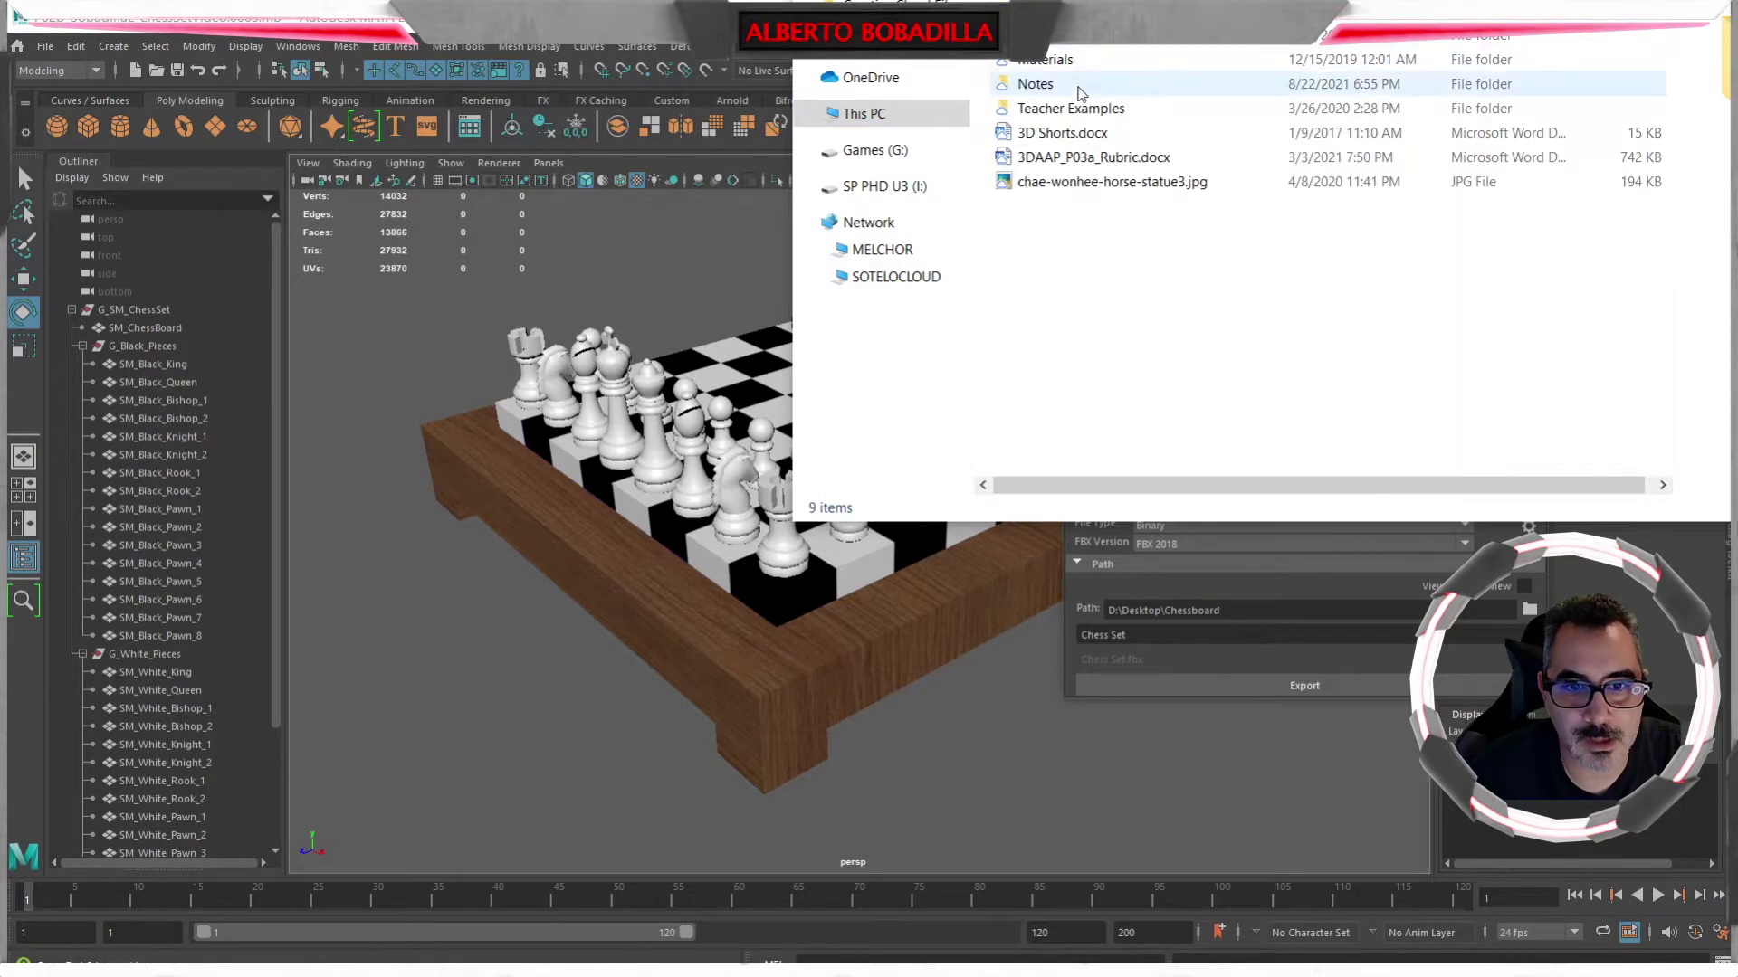
double_click(1071, 107)
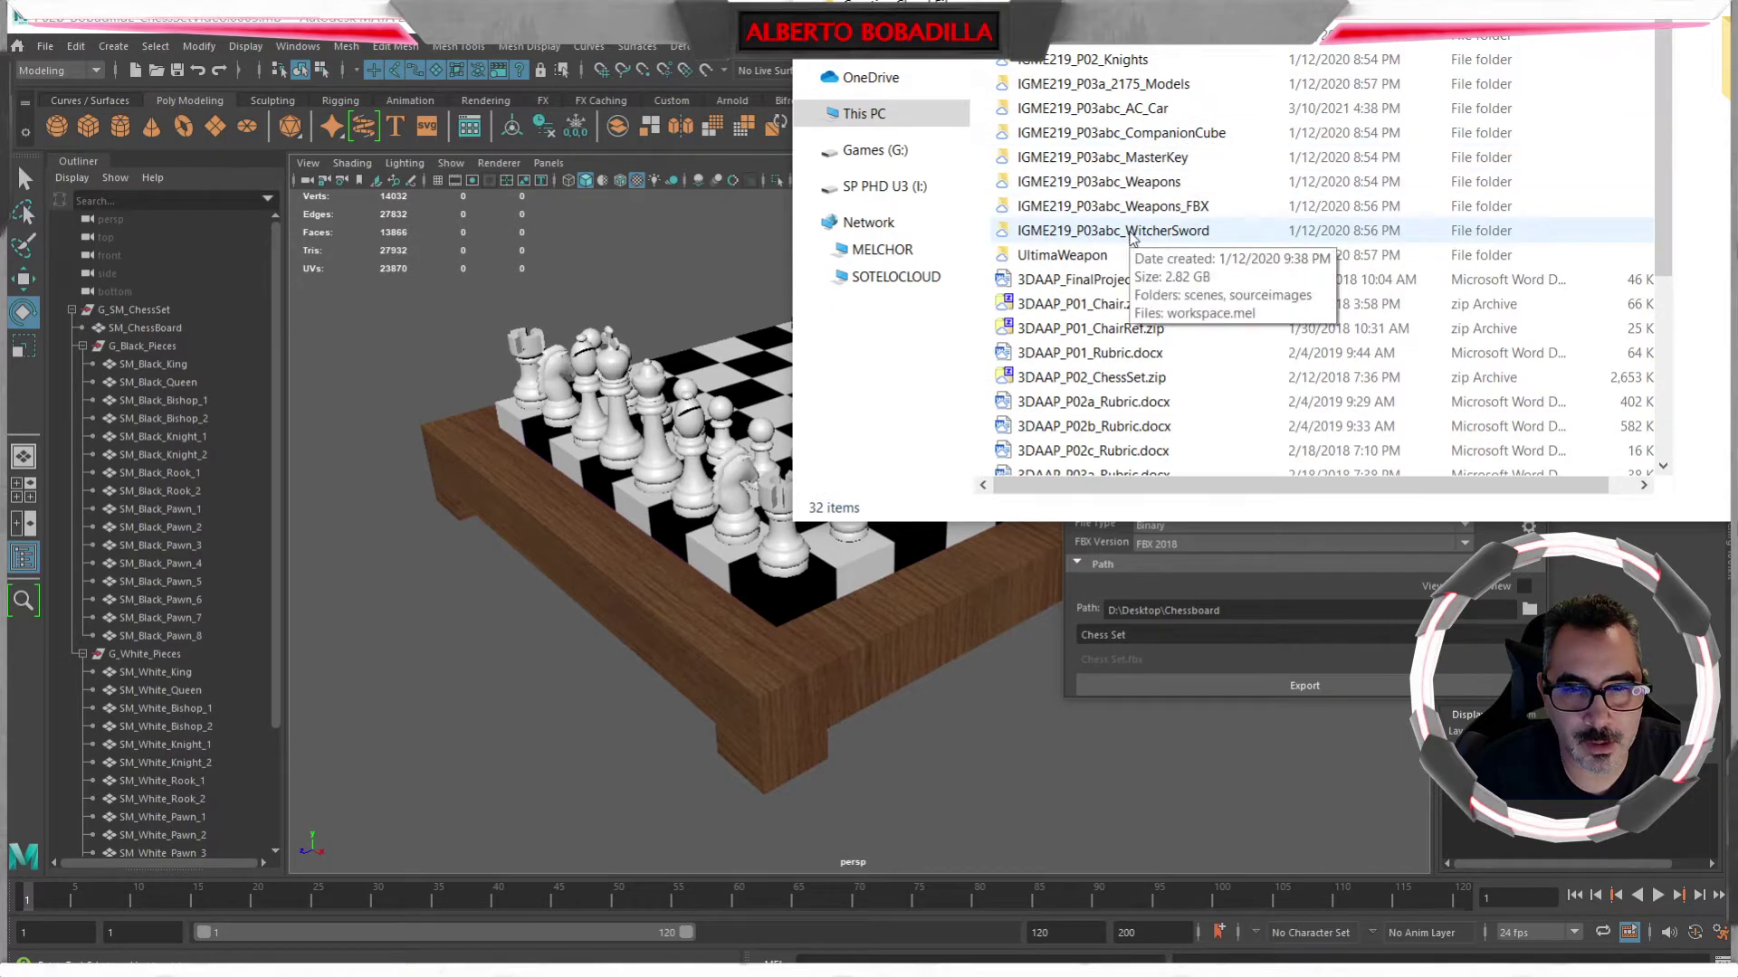
double_click(1146, 40)
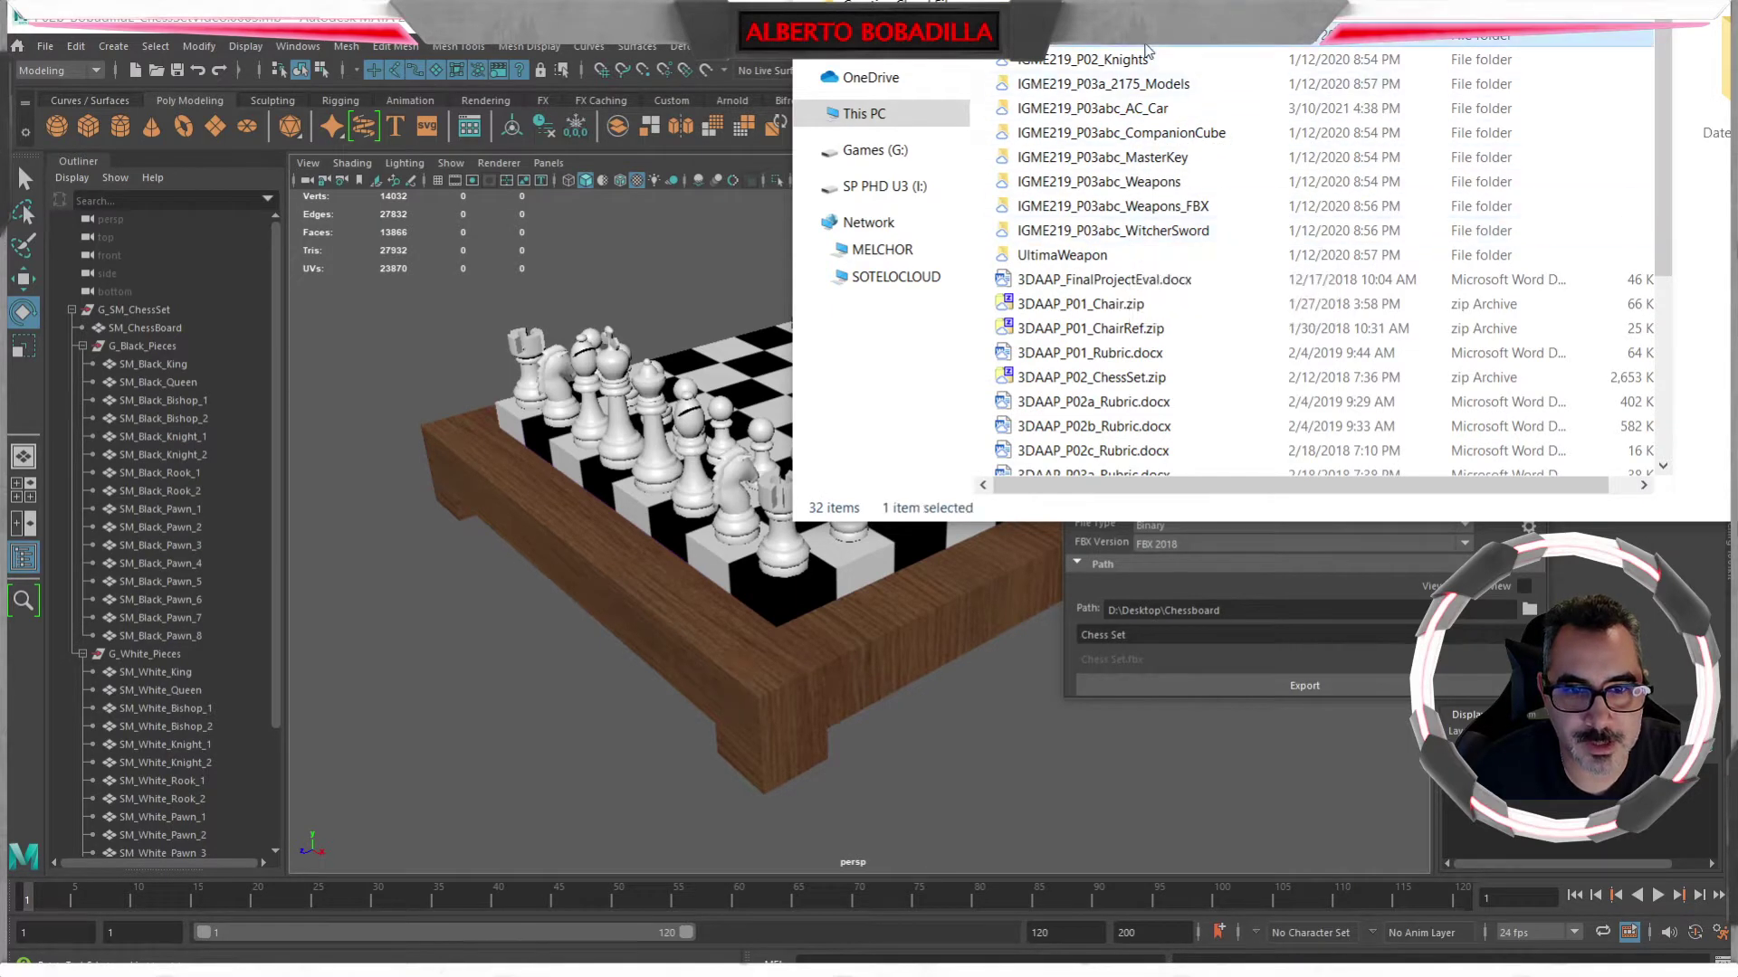
double_click(1086, 37)
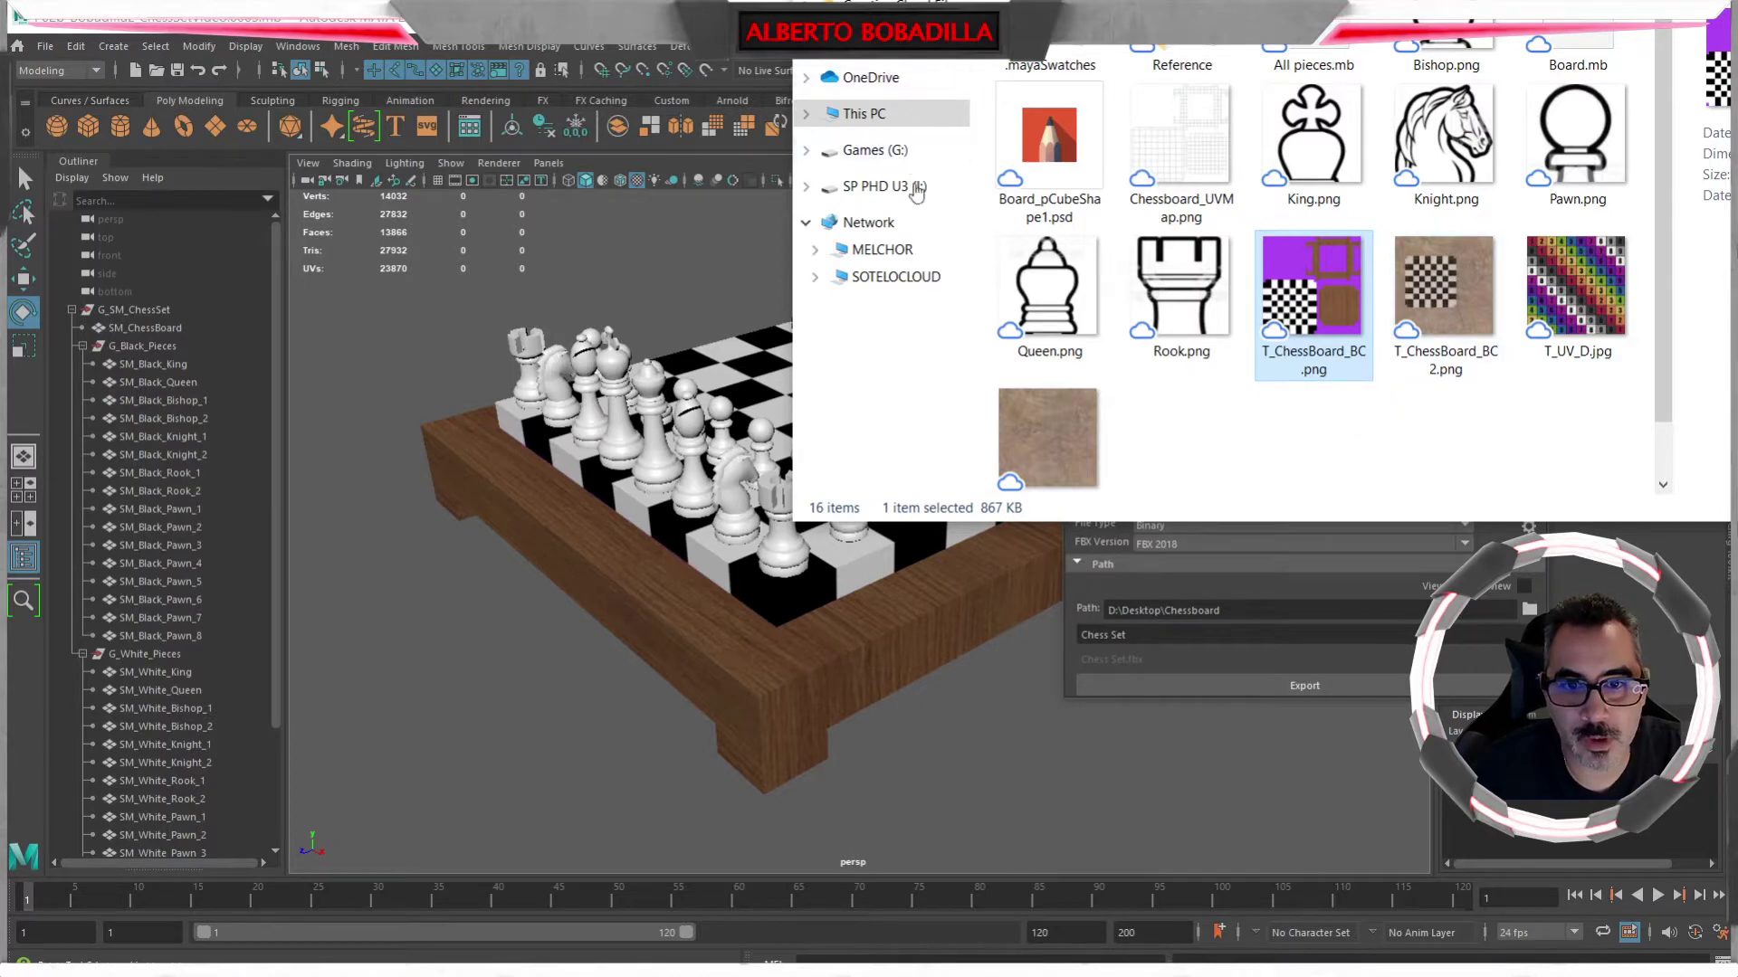
- Paste T_ChessBoard_BC.png into the Chessboard folder on the Desktop alongside the exported FBX, and return to Maya
click(882, 115)
double_click(1068, 42)
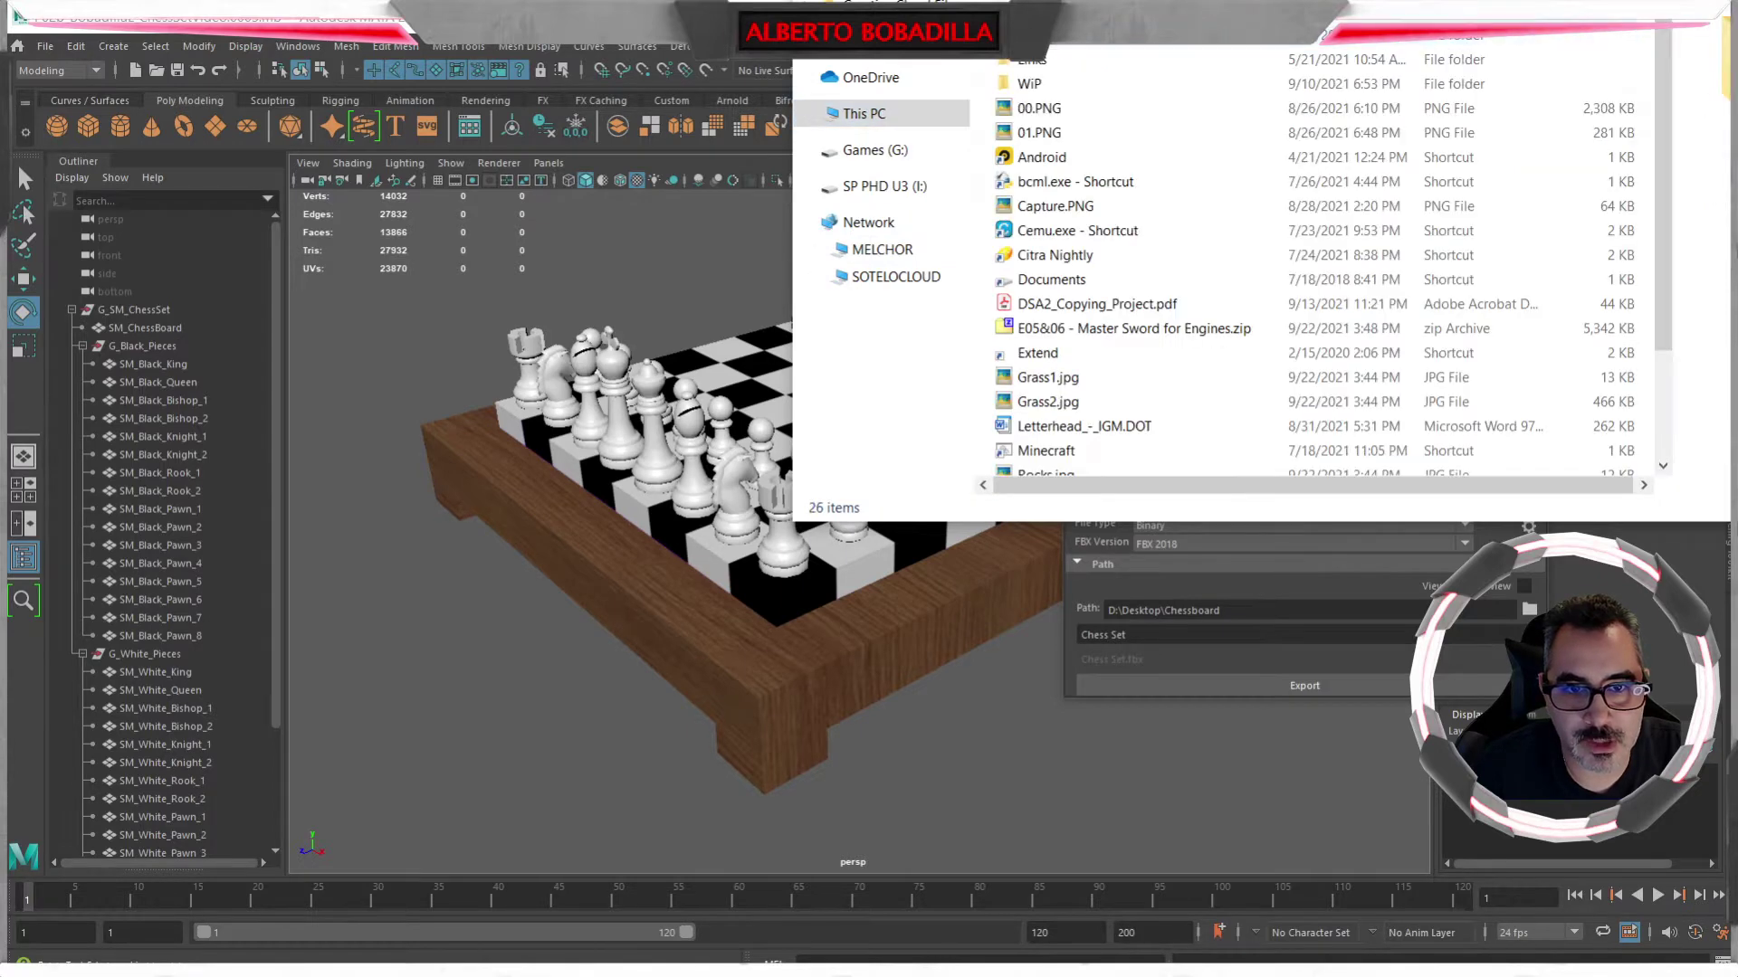
double_click(1072, 21)
click(1069, 18)
drag(1166, 133, 1062, 3)
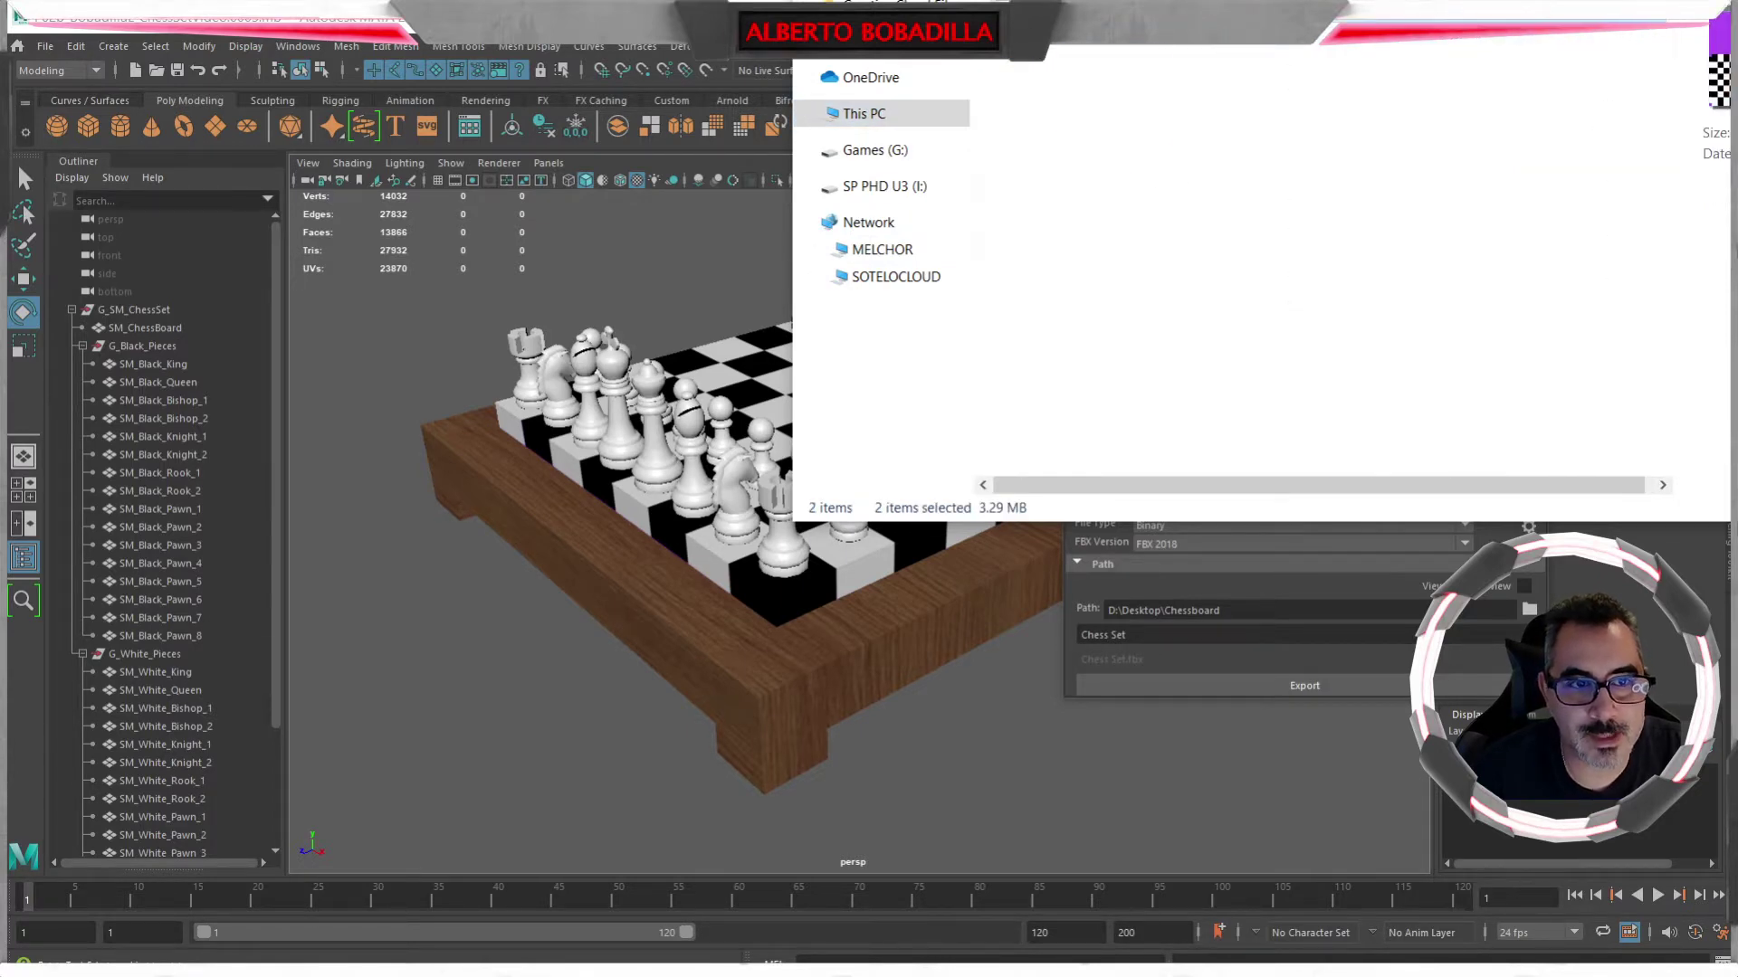
click(1303, 197)
key(alt+F4)
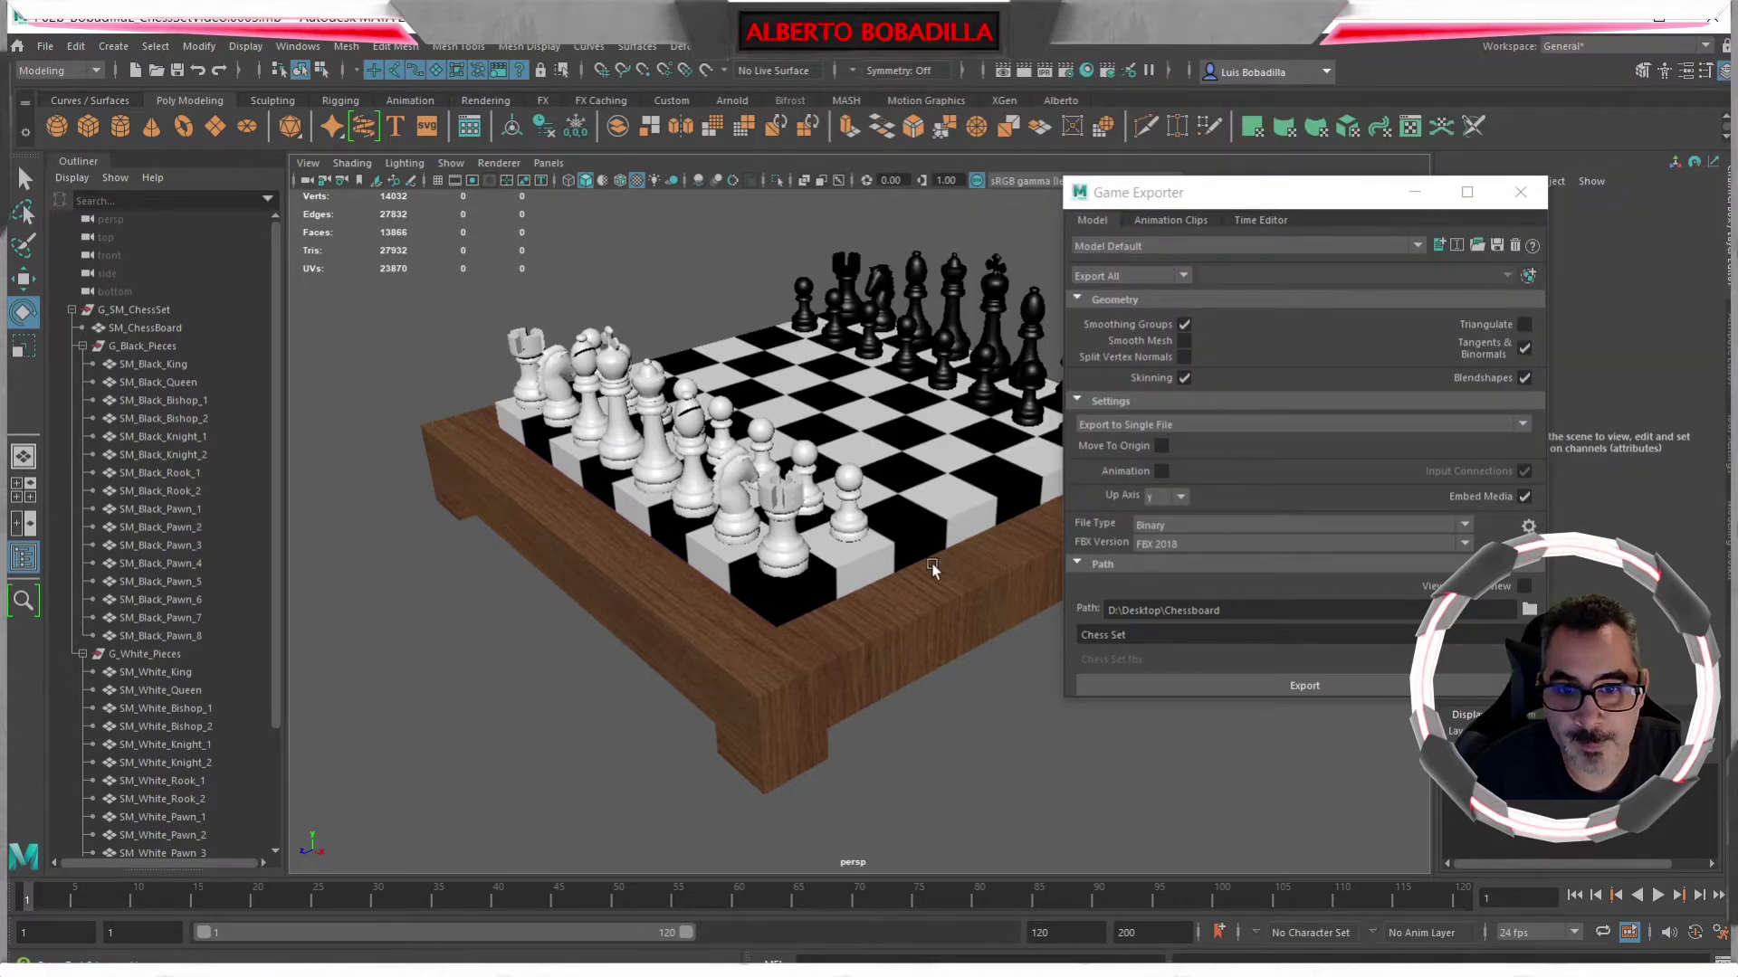
- Isolate SM_Black_King in the perspective view and show the grid
click(992, 292)
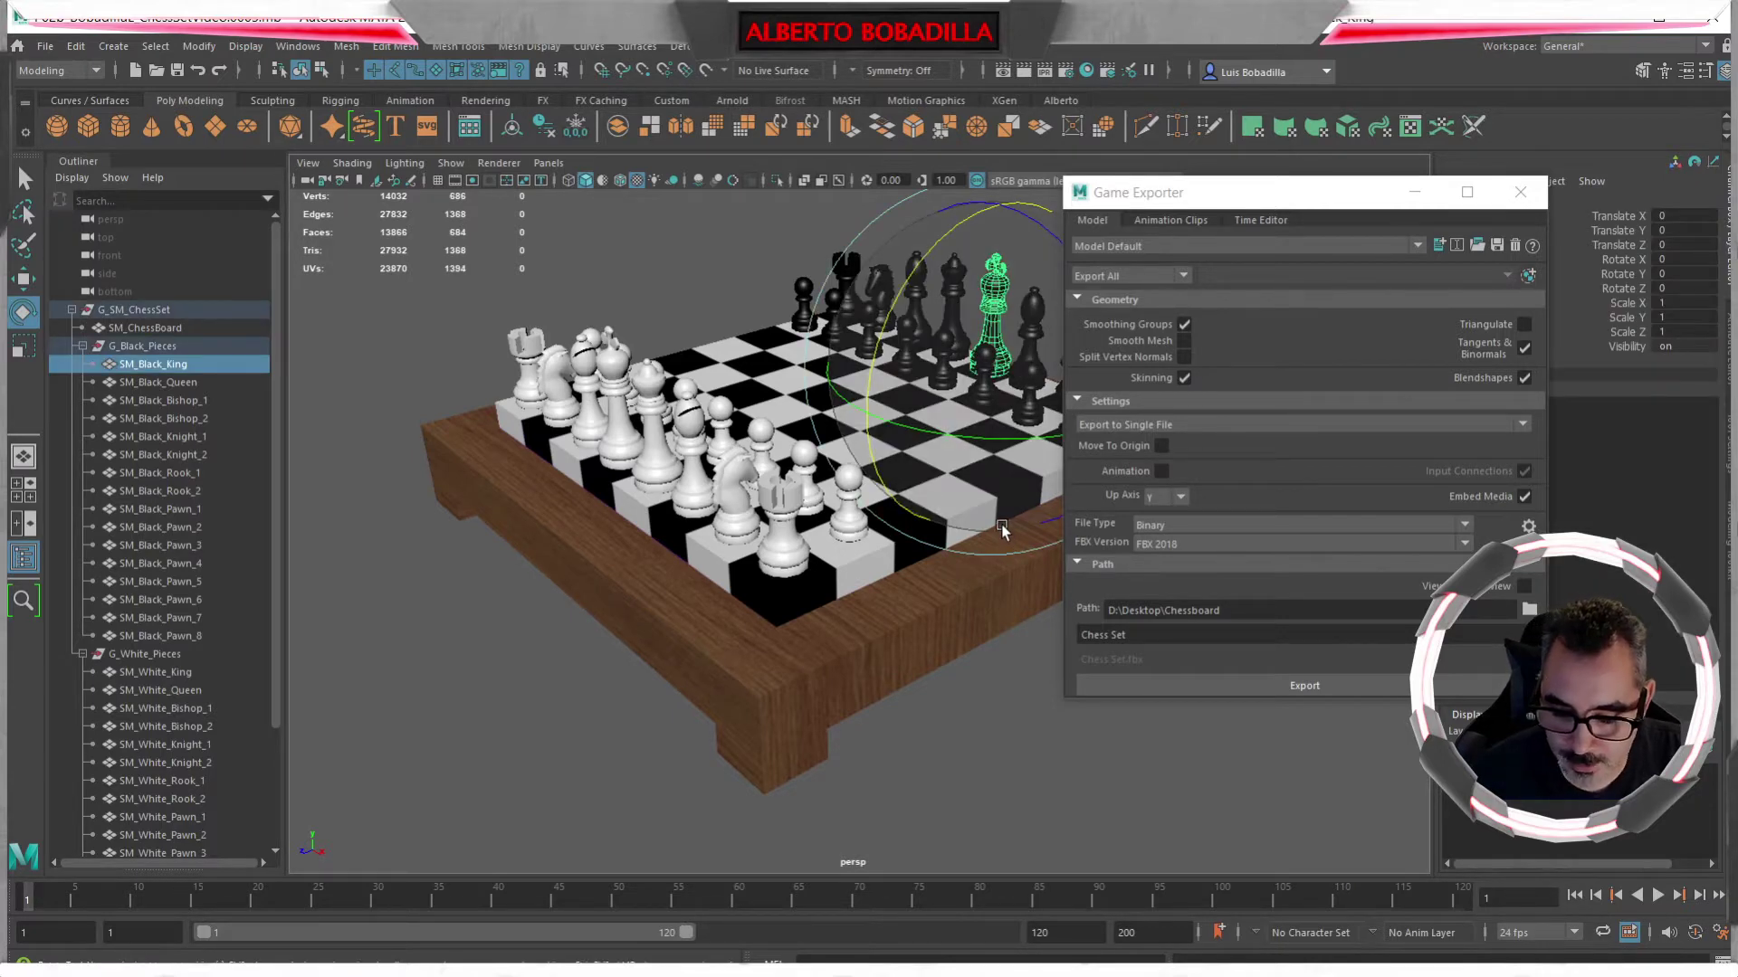
key(ctrl+1)
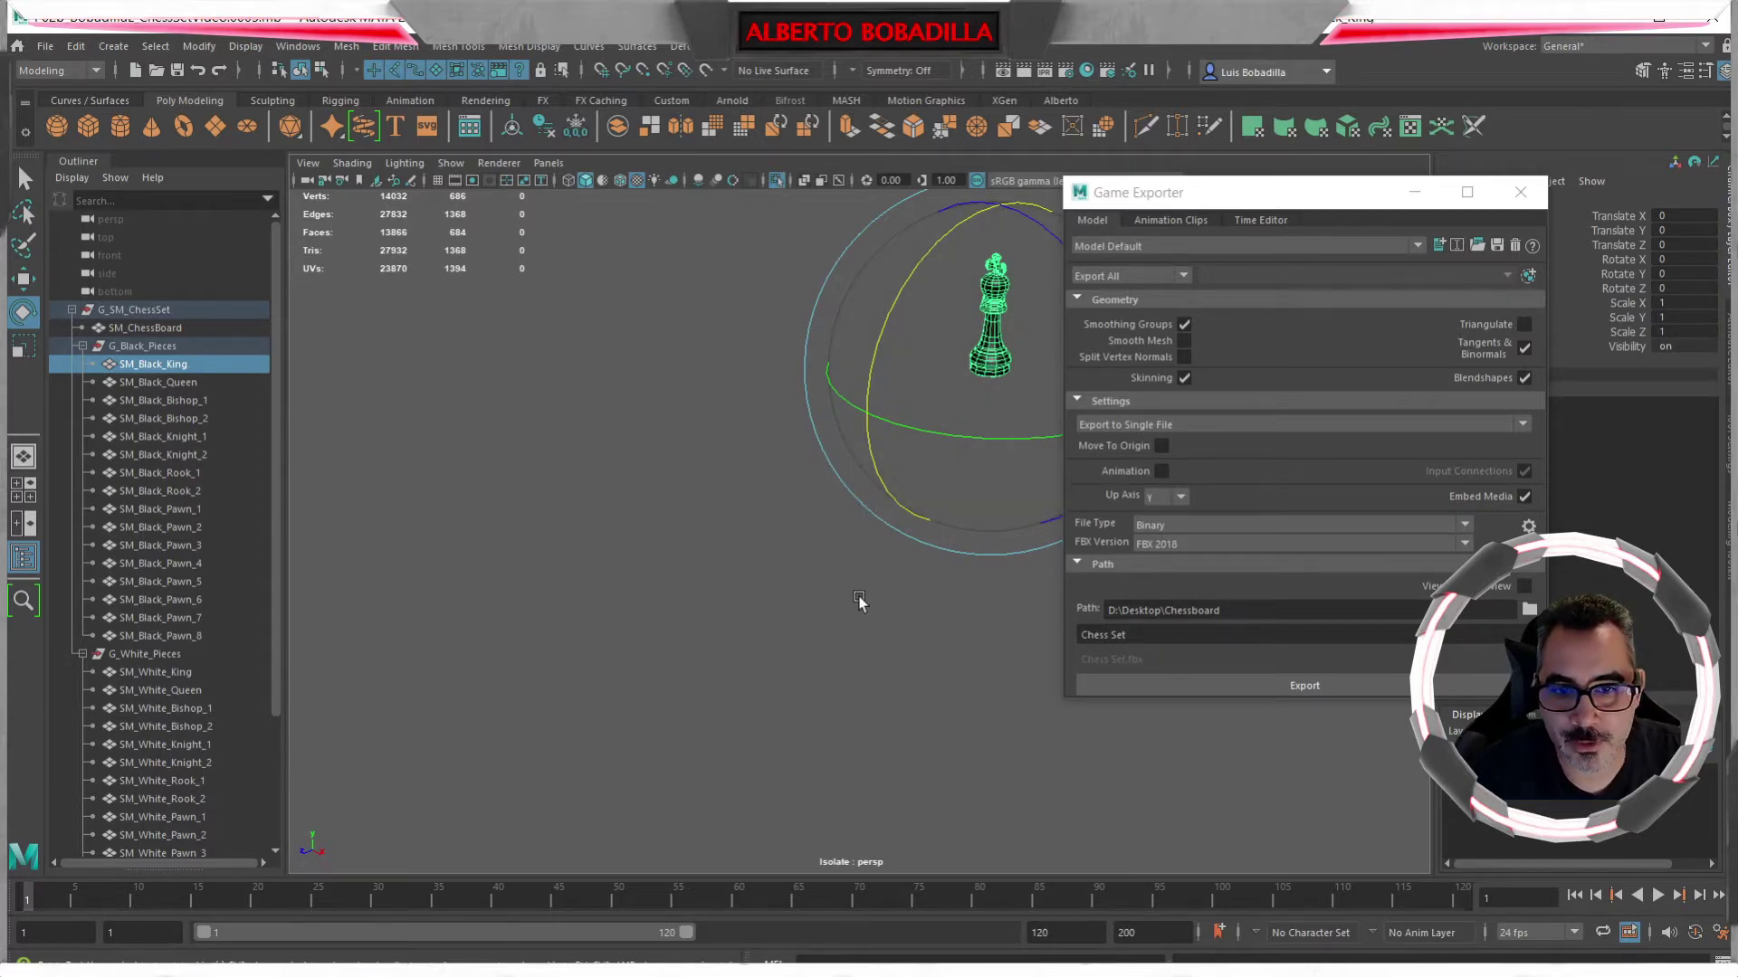
click(439, 181)
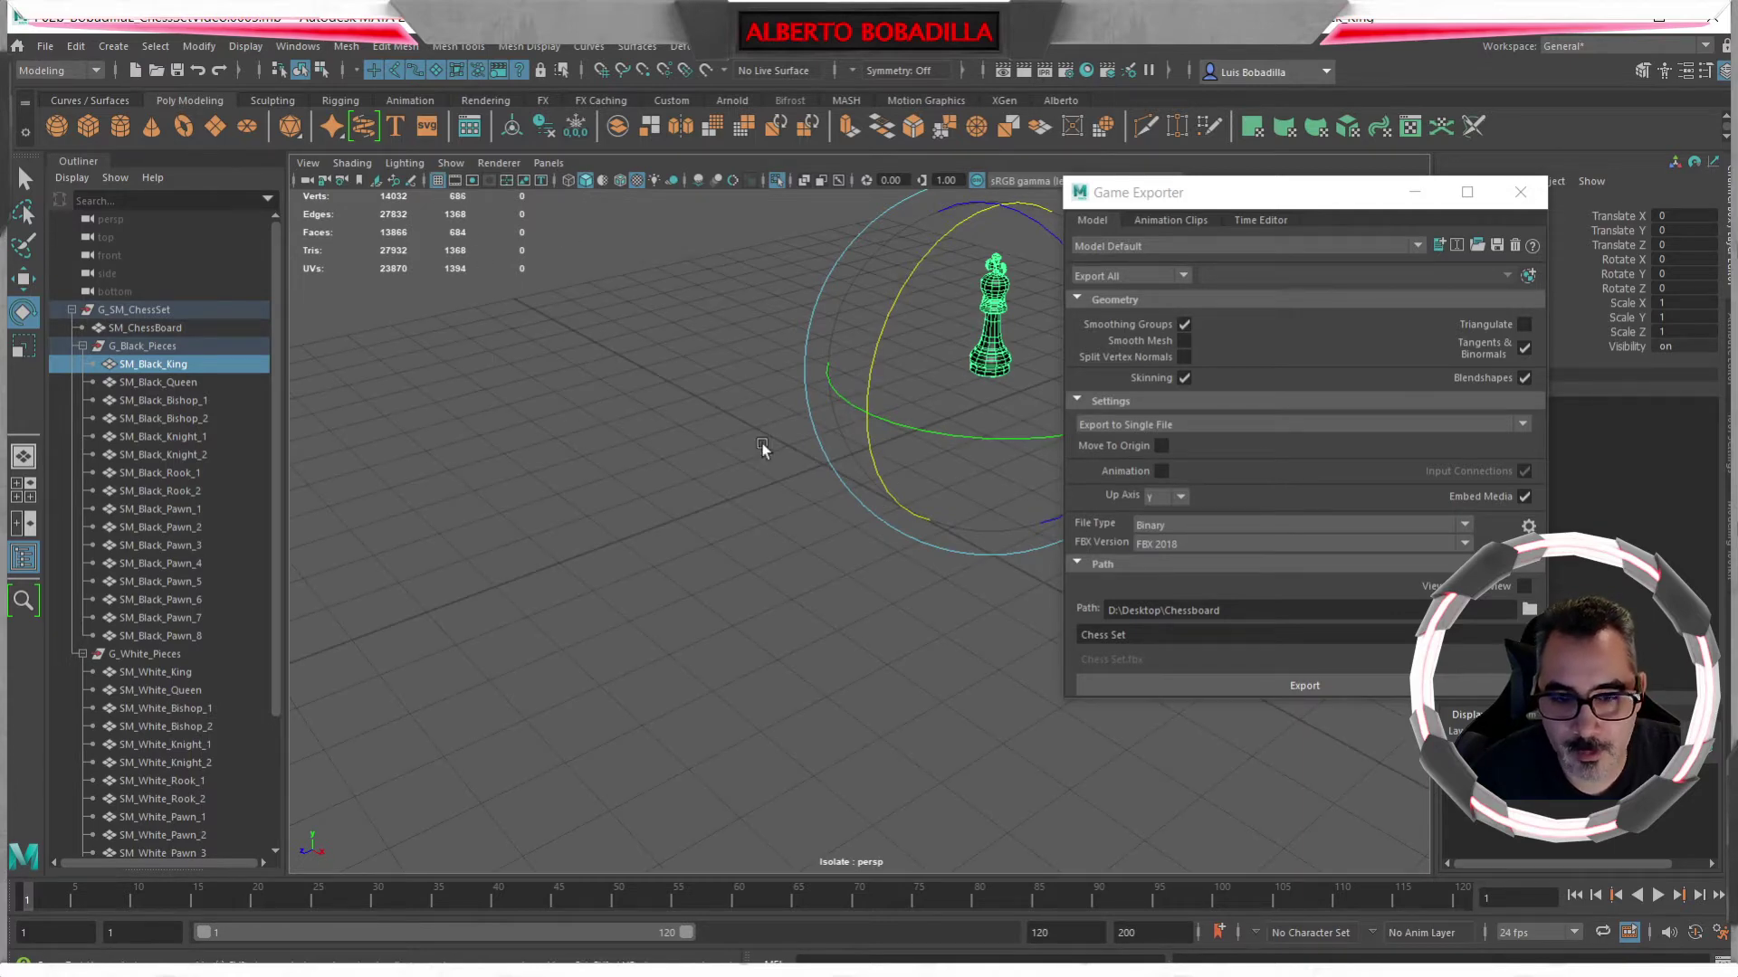
- Move the black king to the world origin with grid snapping and freeze its transformations
key(w)
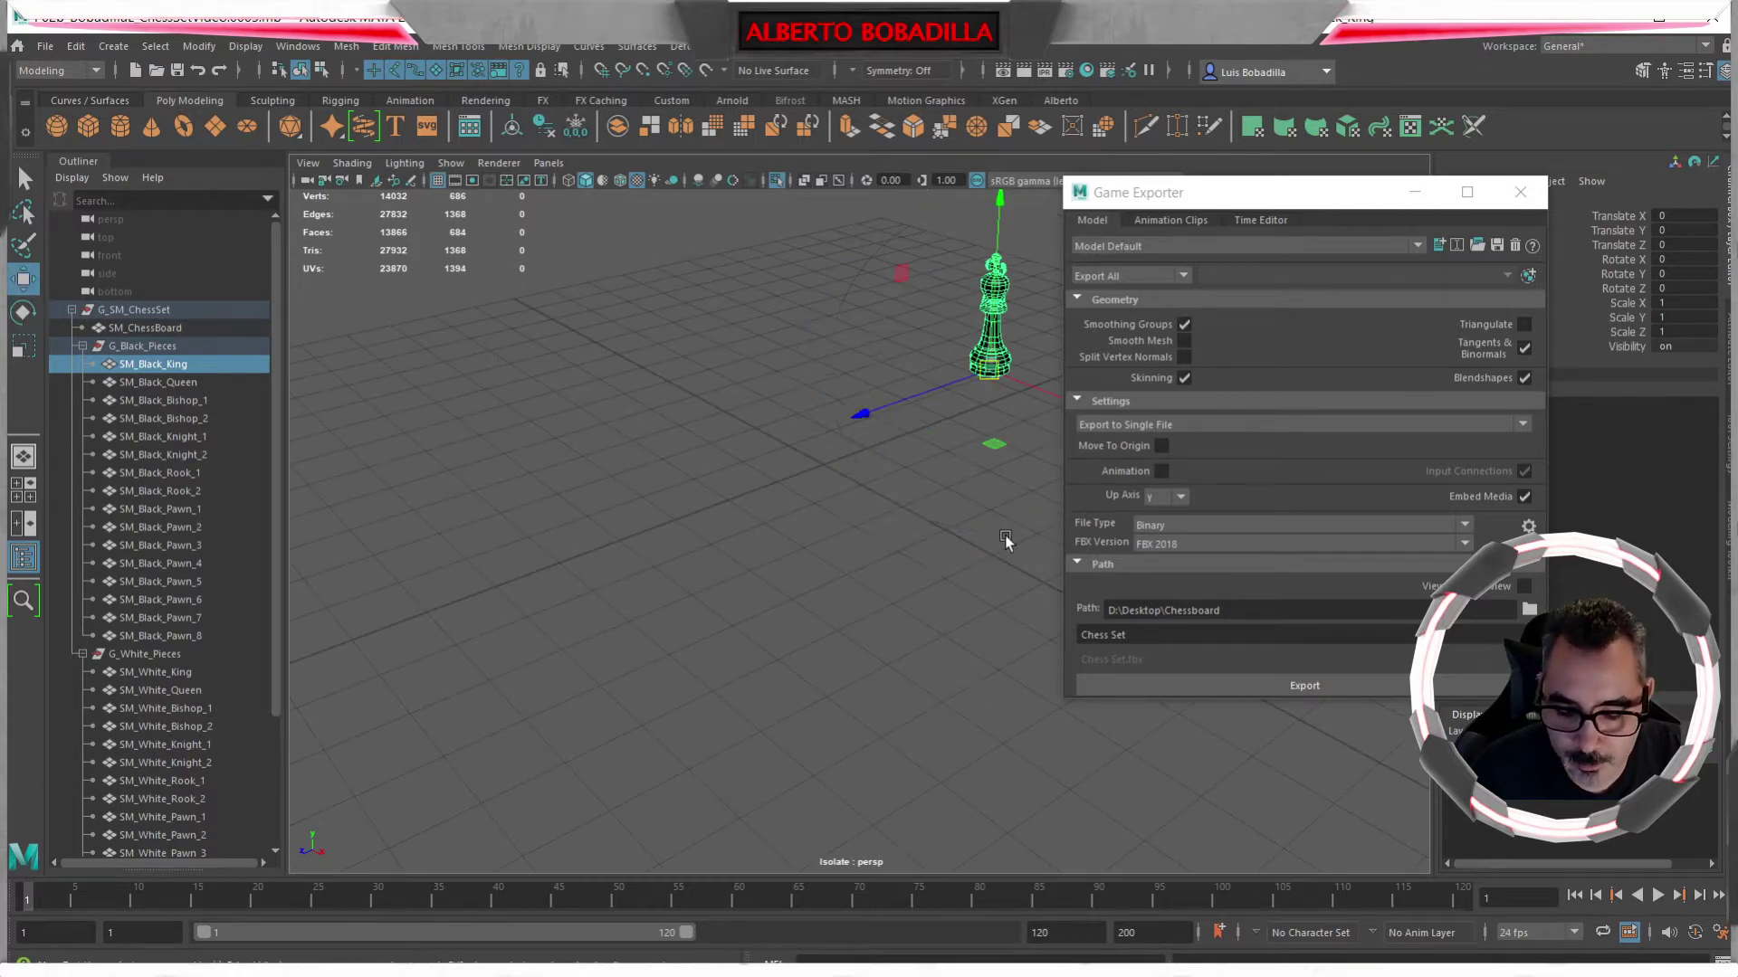
key(x)
click(991, 371)
drag(991, 371, 822, 466)
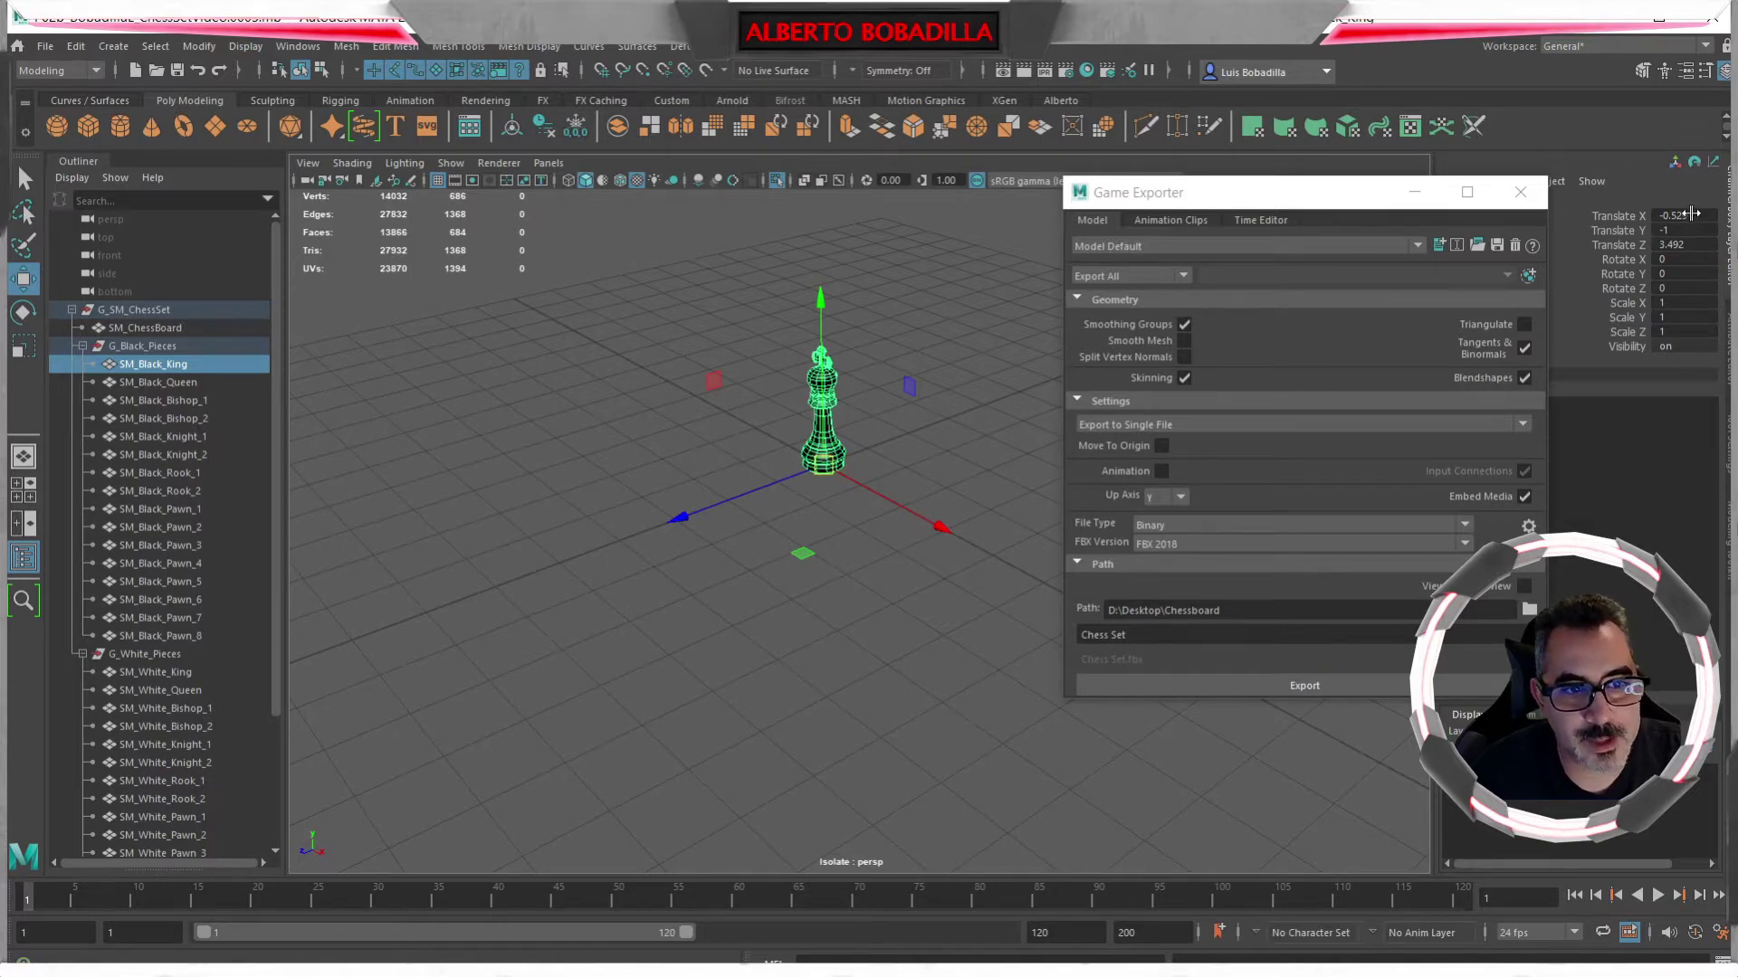
click(199, 46)
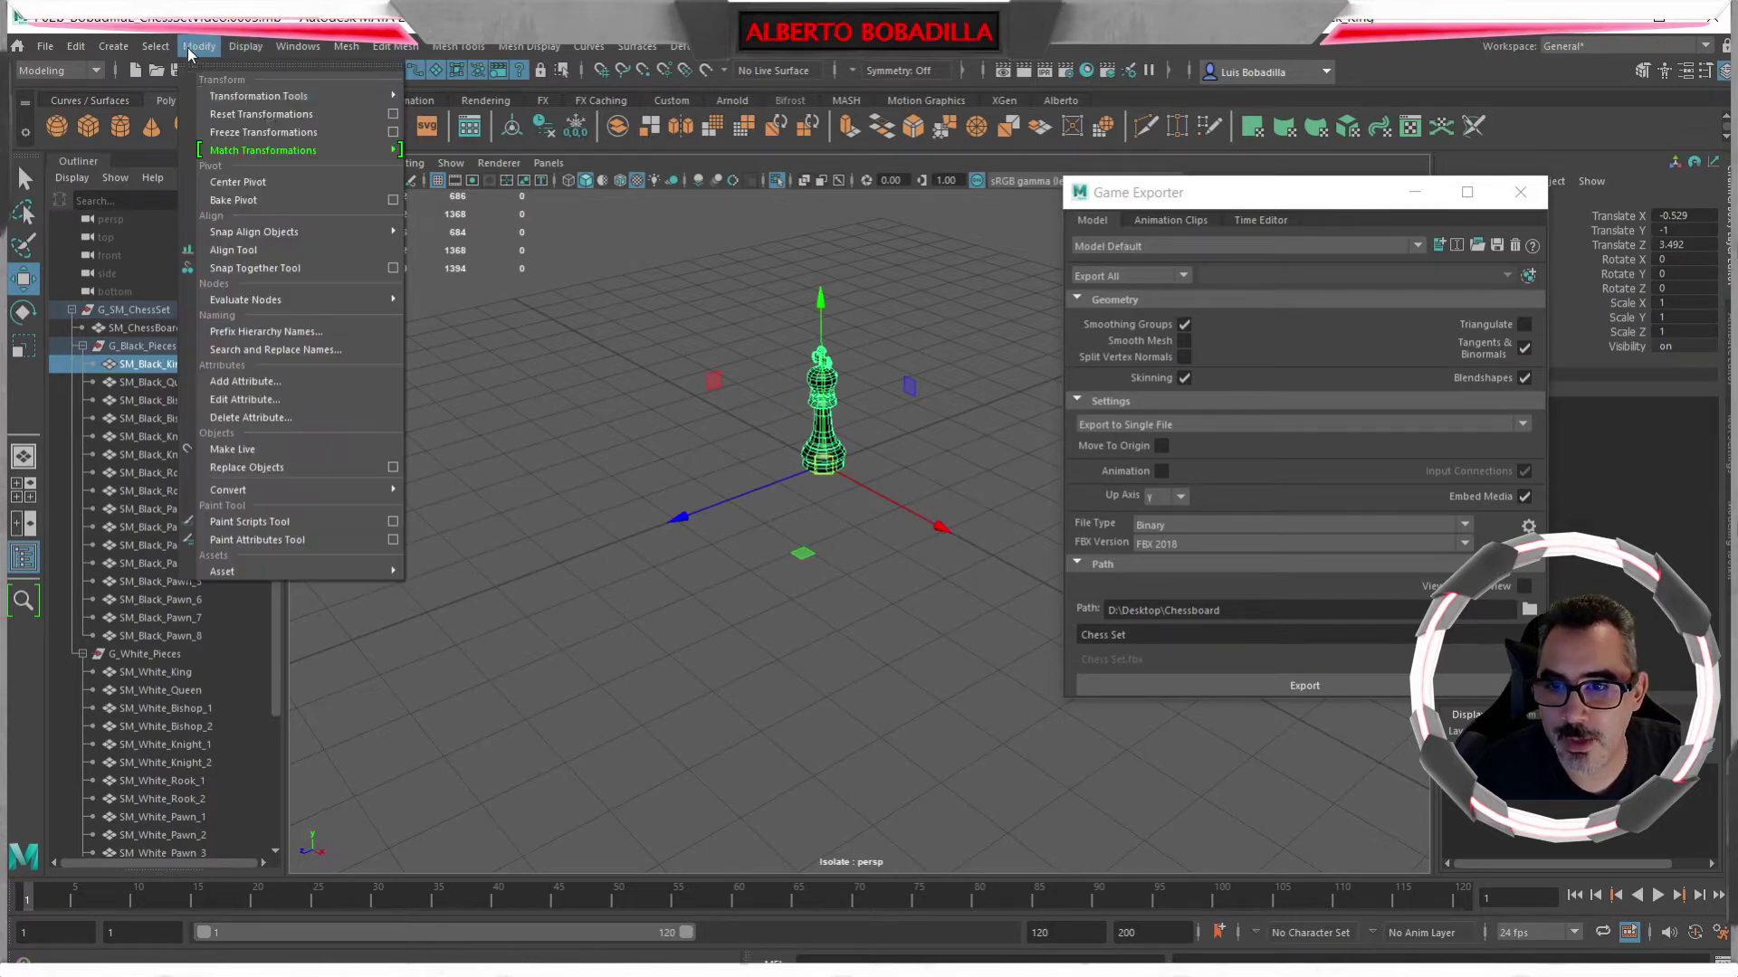
click(270, 136)
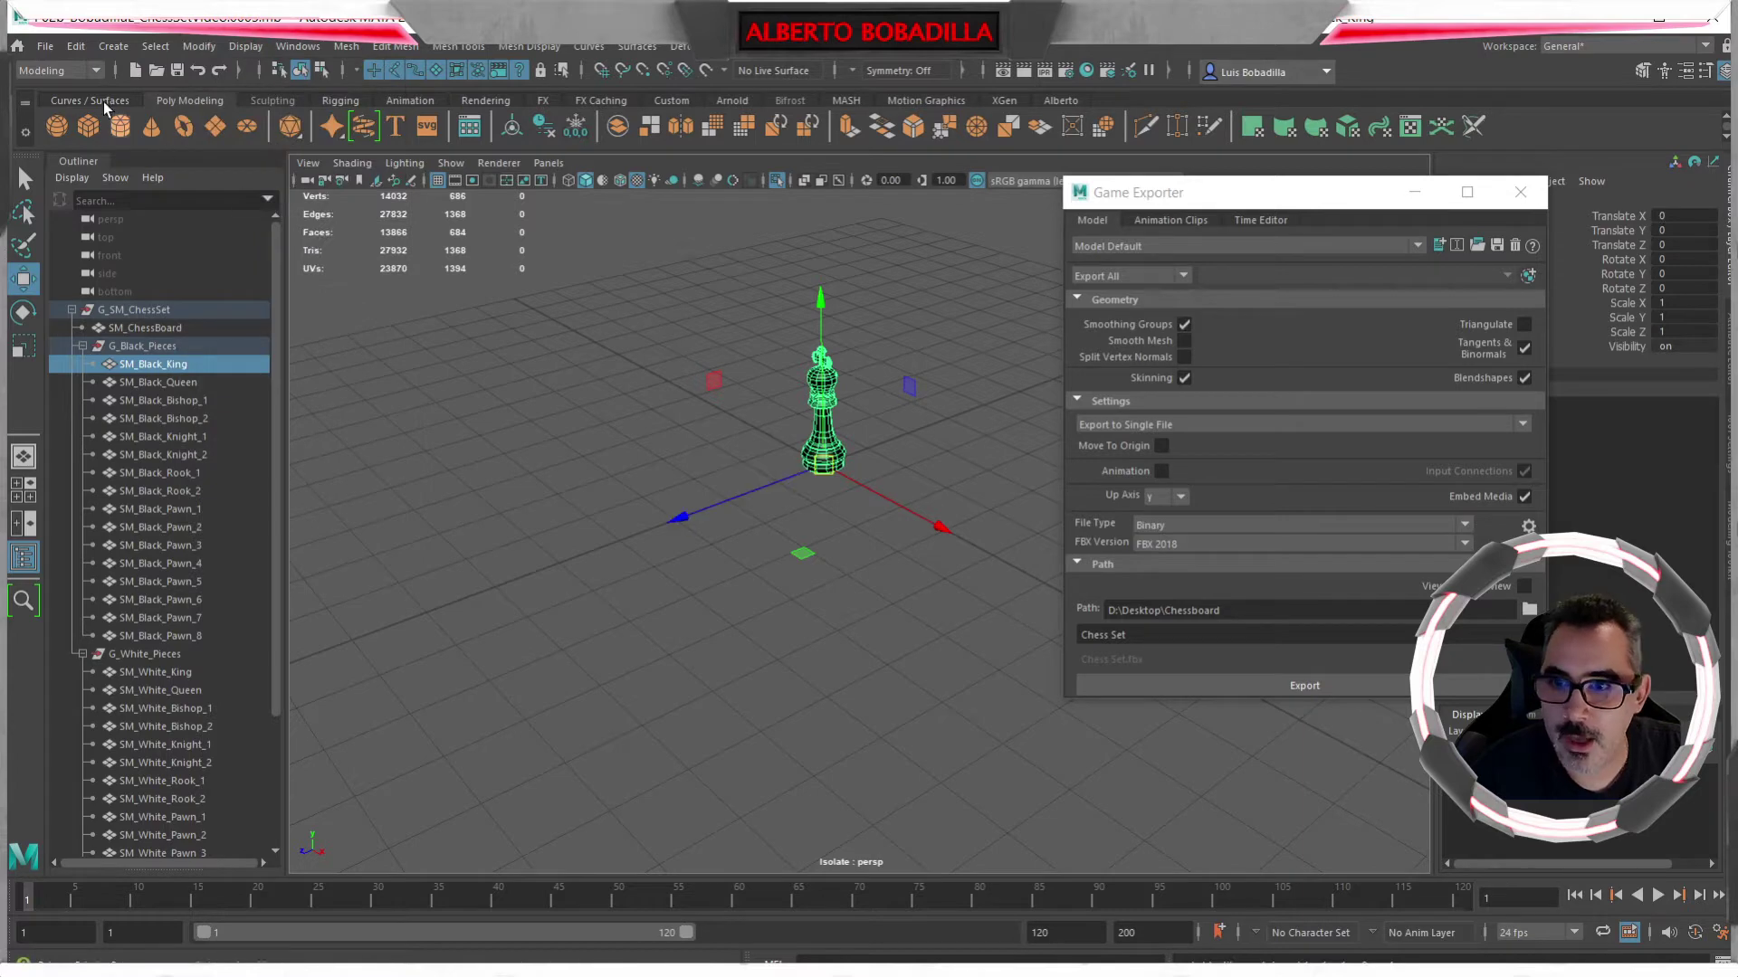
- Set the Game Exporter to Export Selection for the black king
click(1195, 202)
click(45, 47)
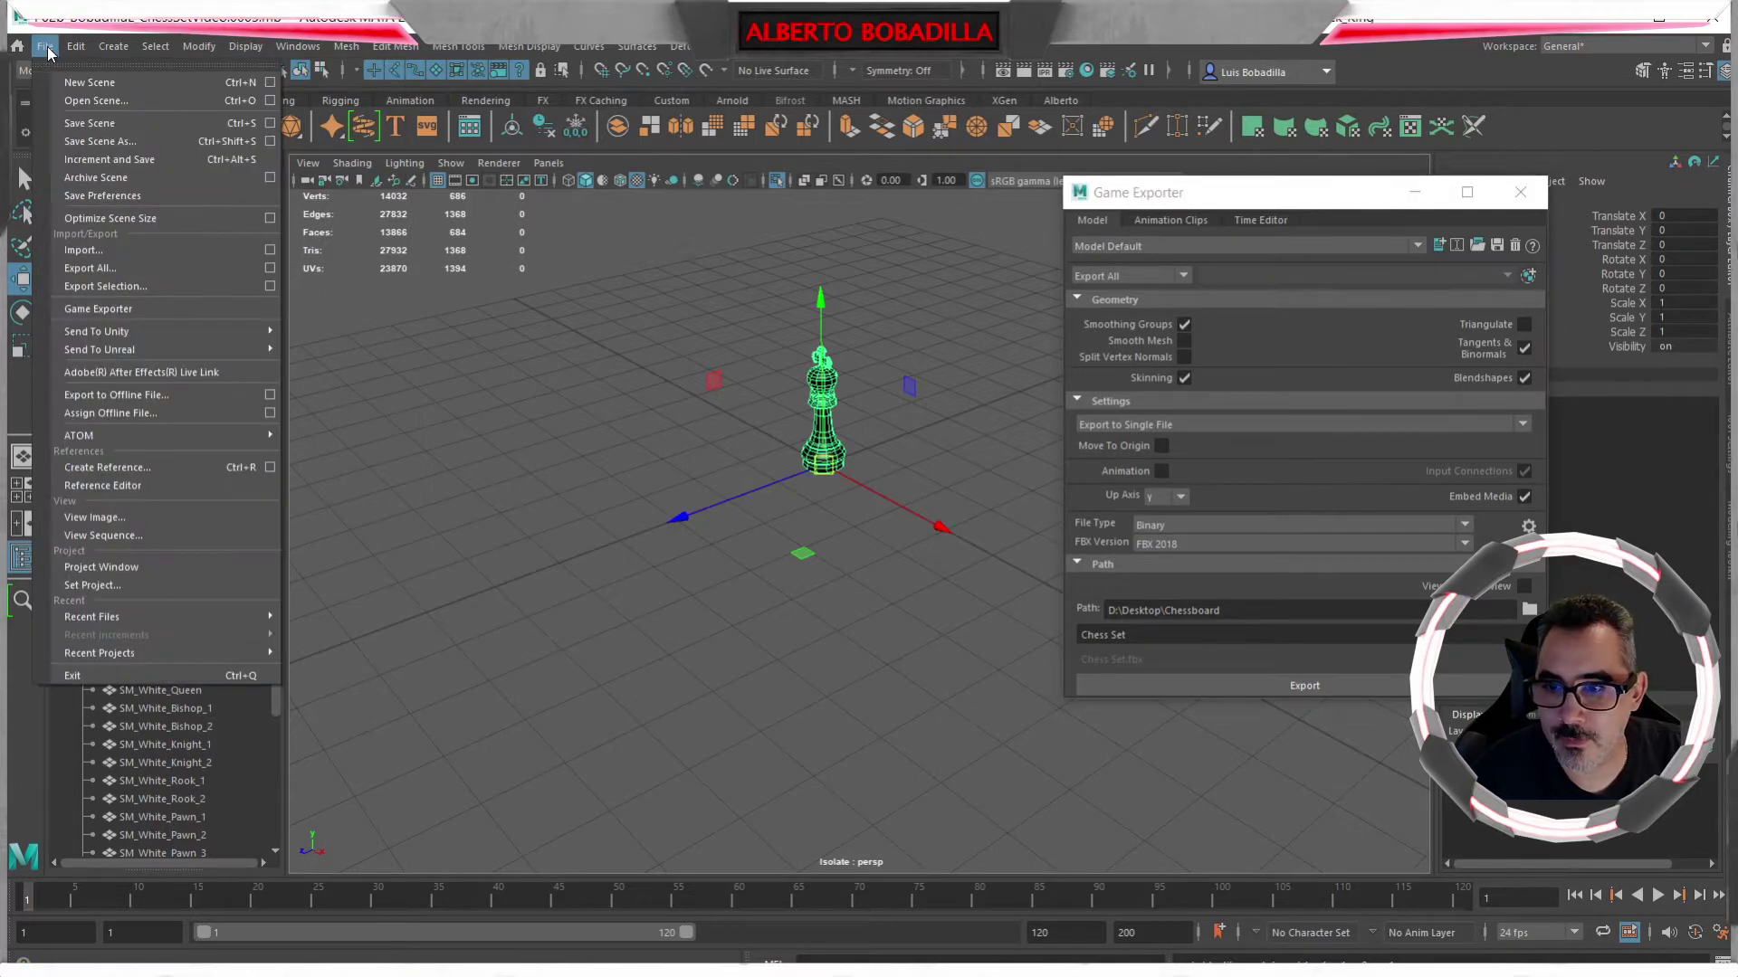
click(118, 308)
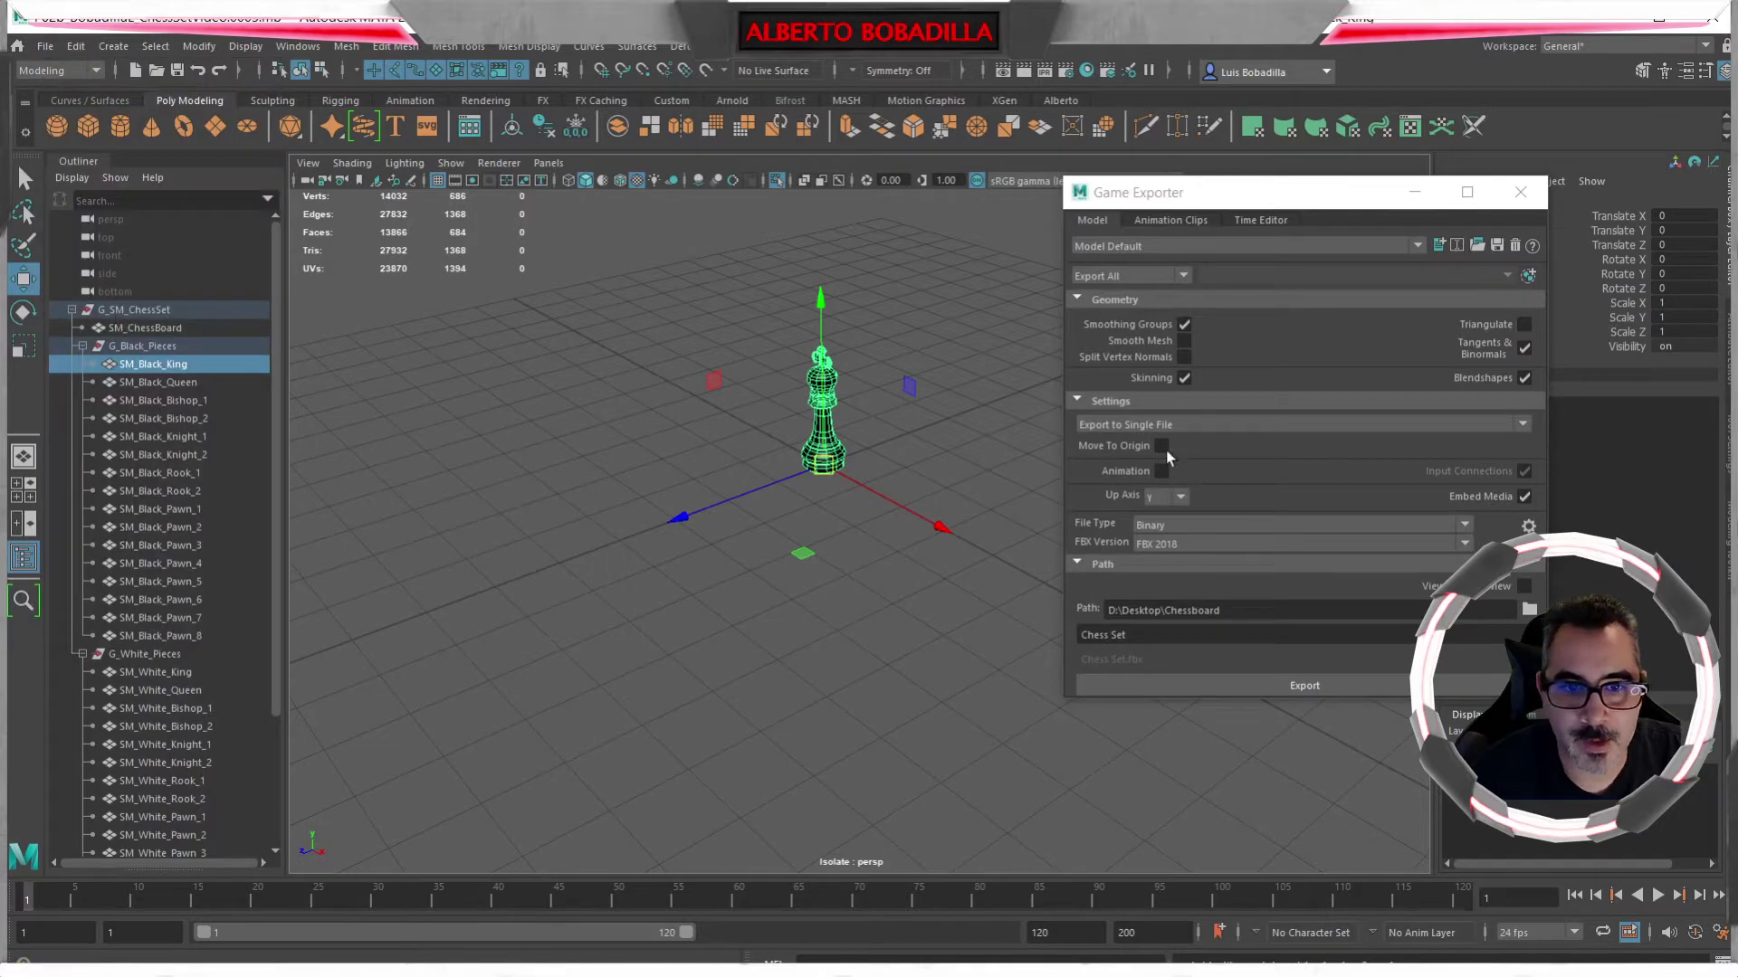
click(1183, 277)
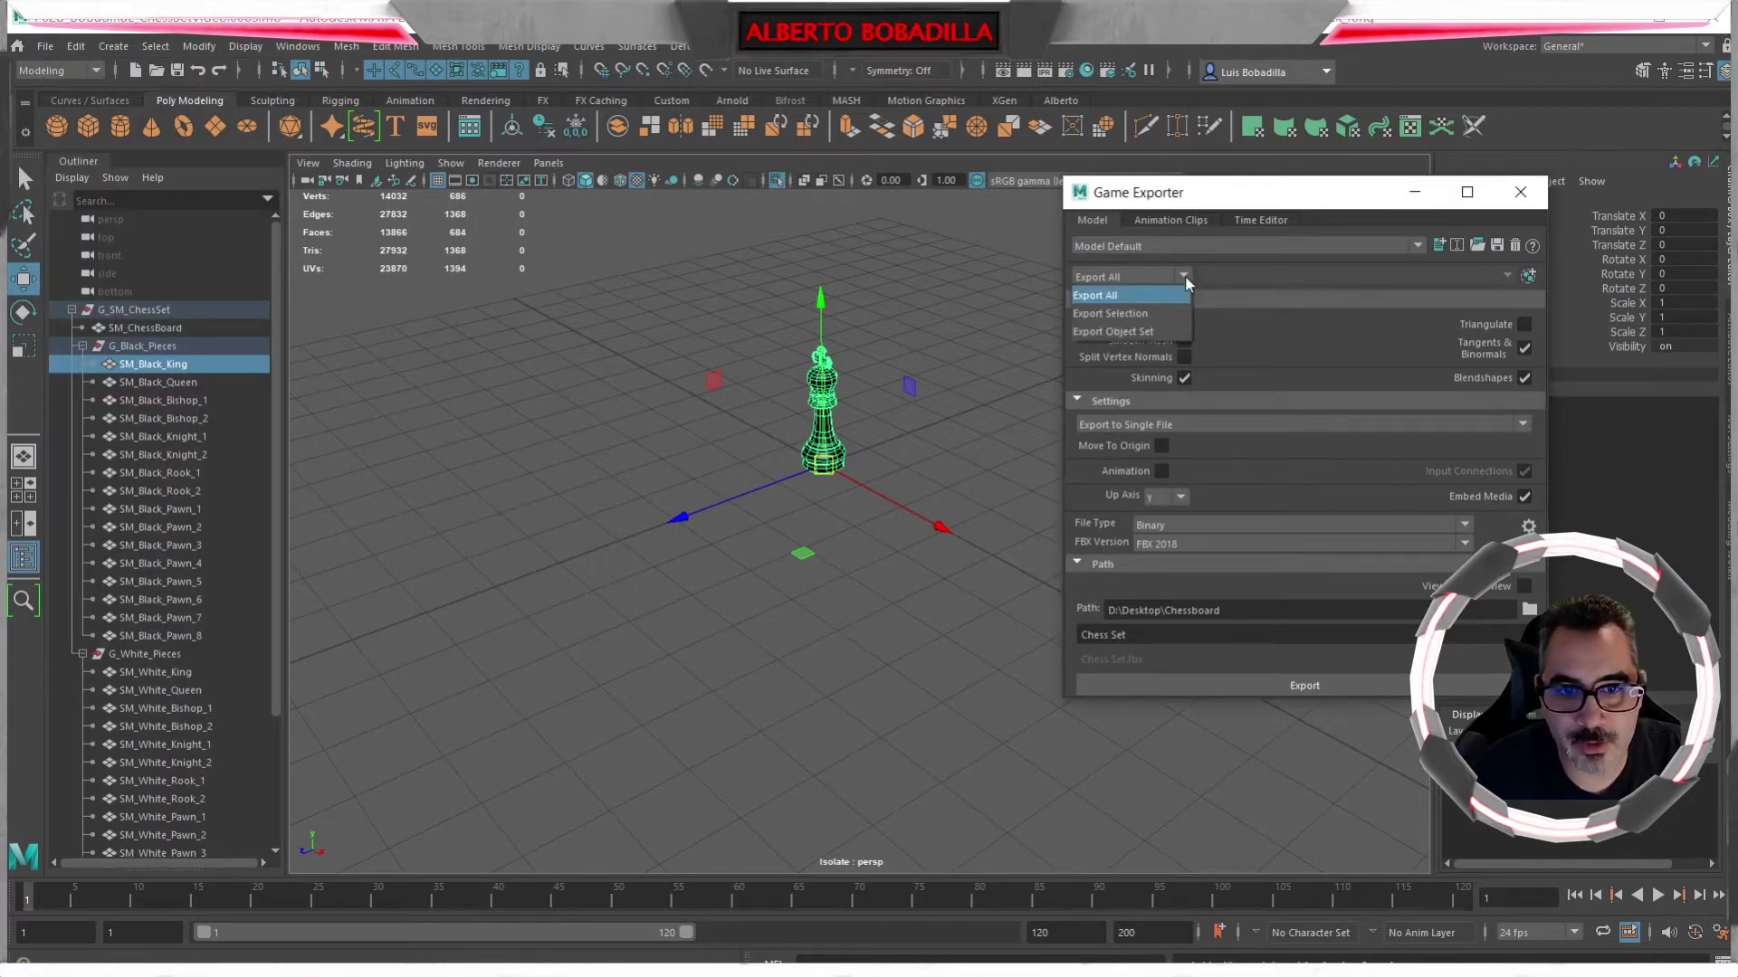
click(1126, 319)
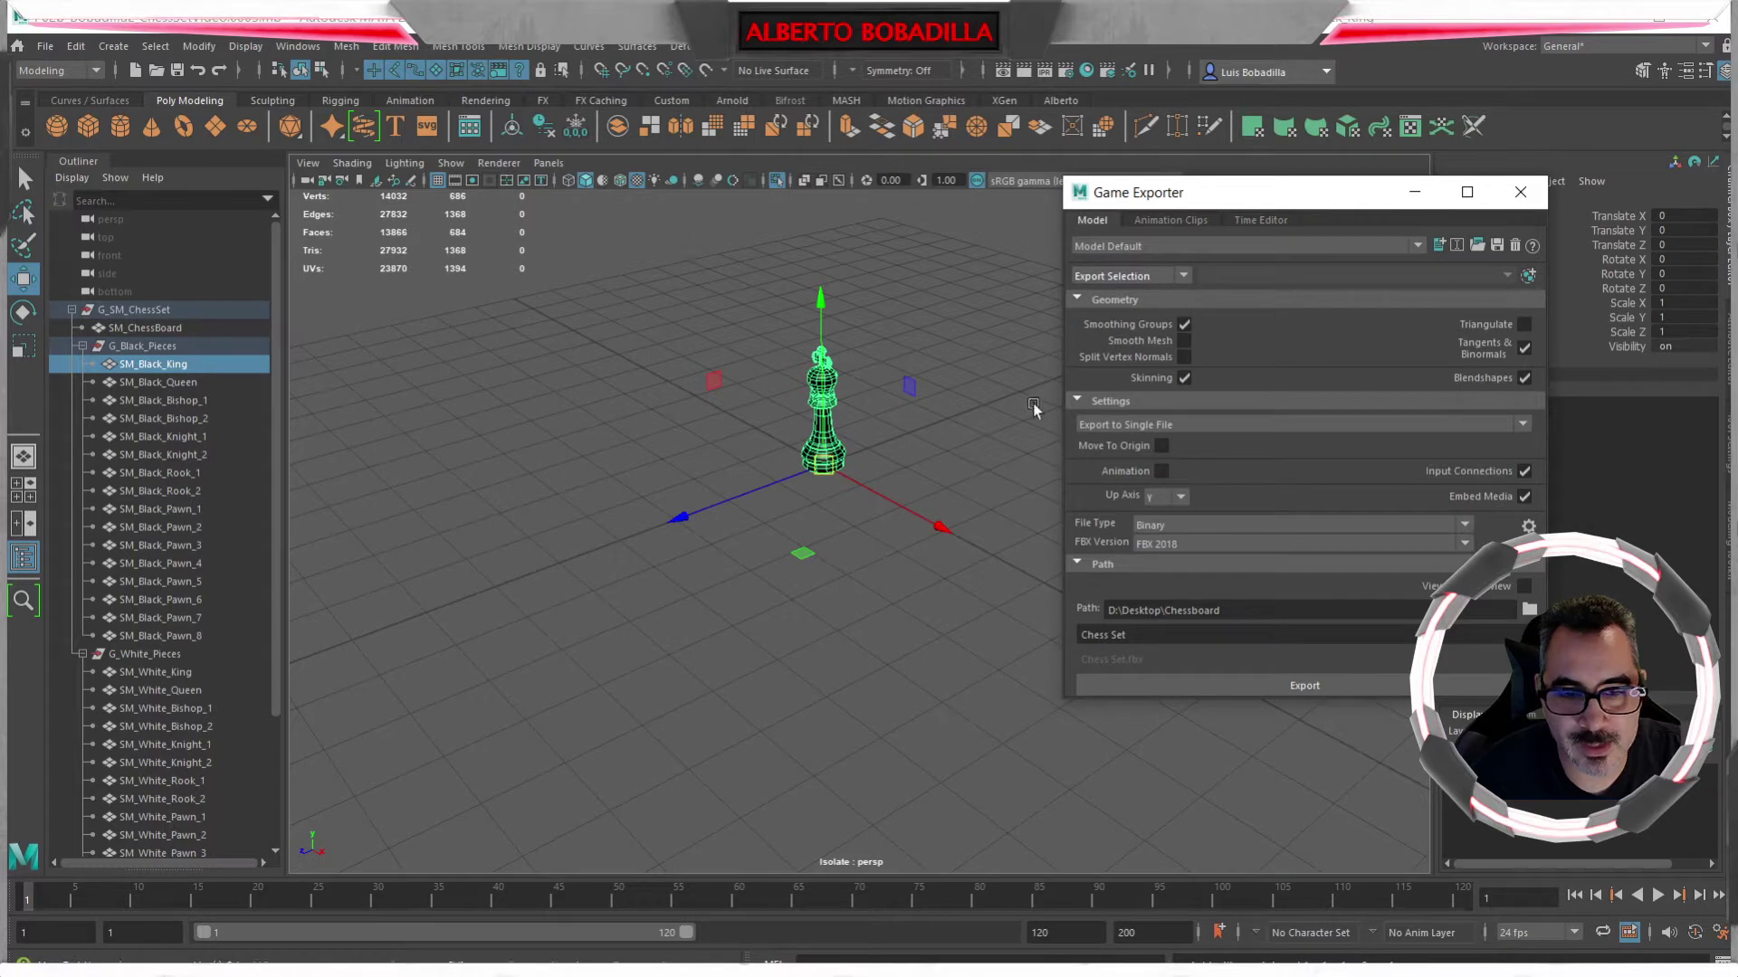
- Export the selected king as "Chess King" to the Chessboard folder and check the file there
click(1147, 637)
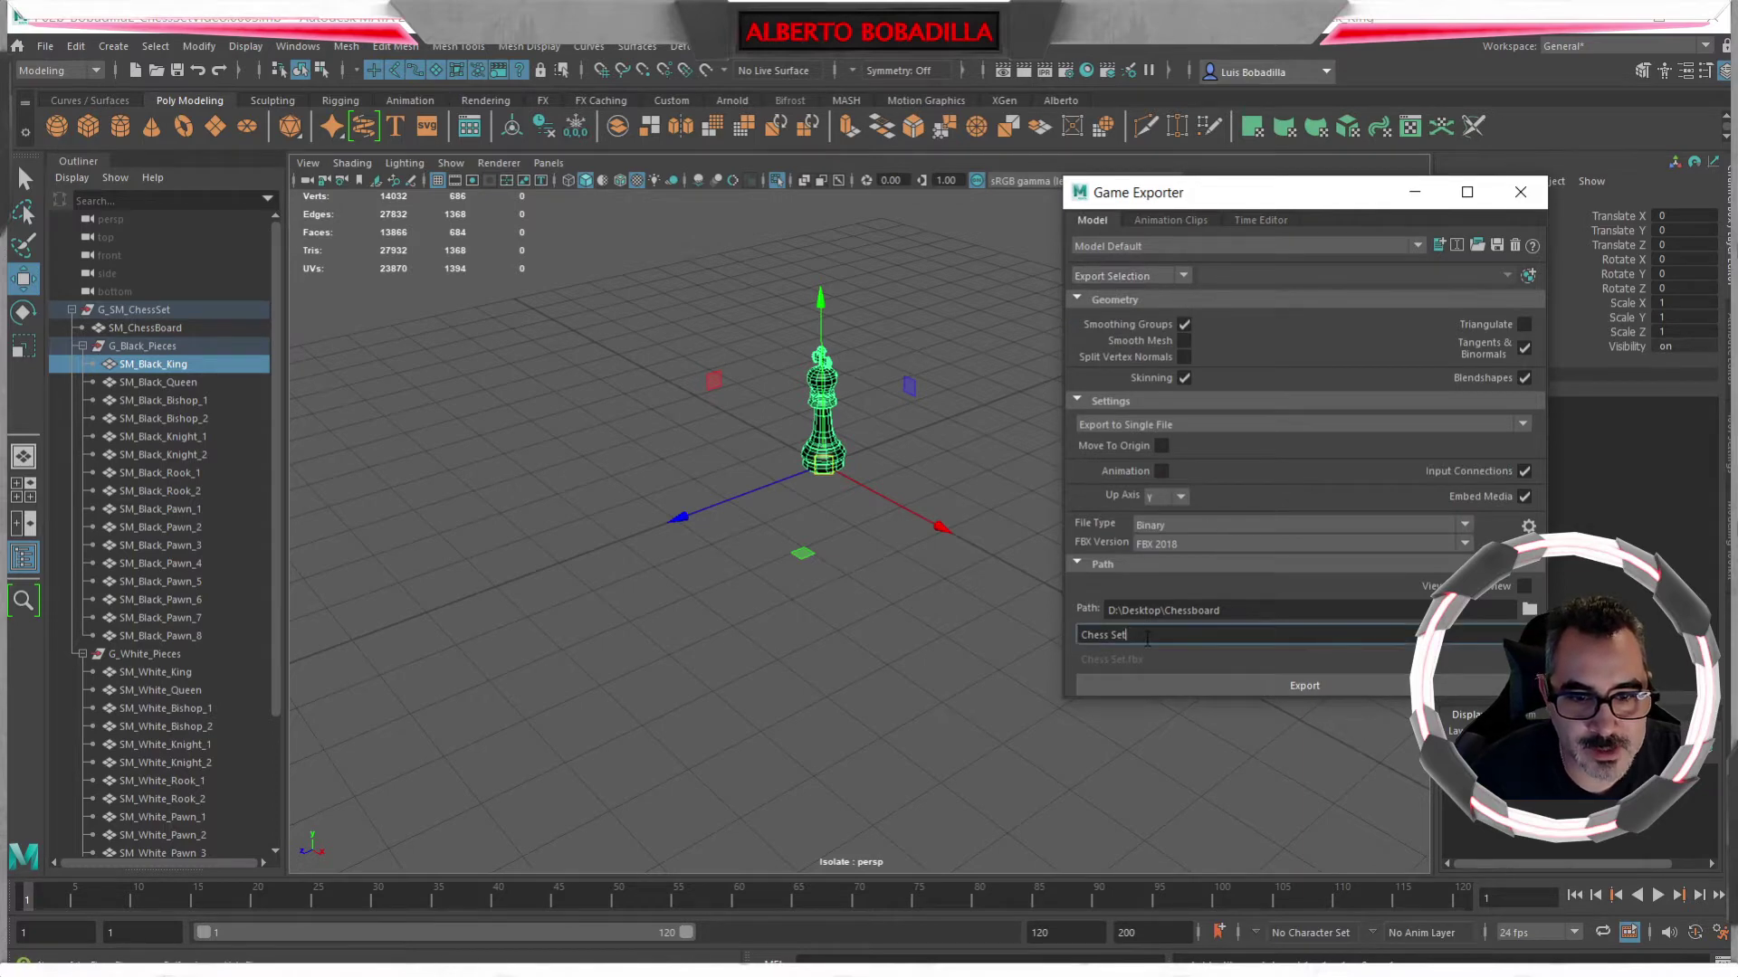
key(BackSpace)
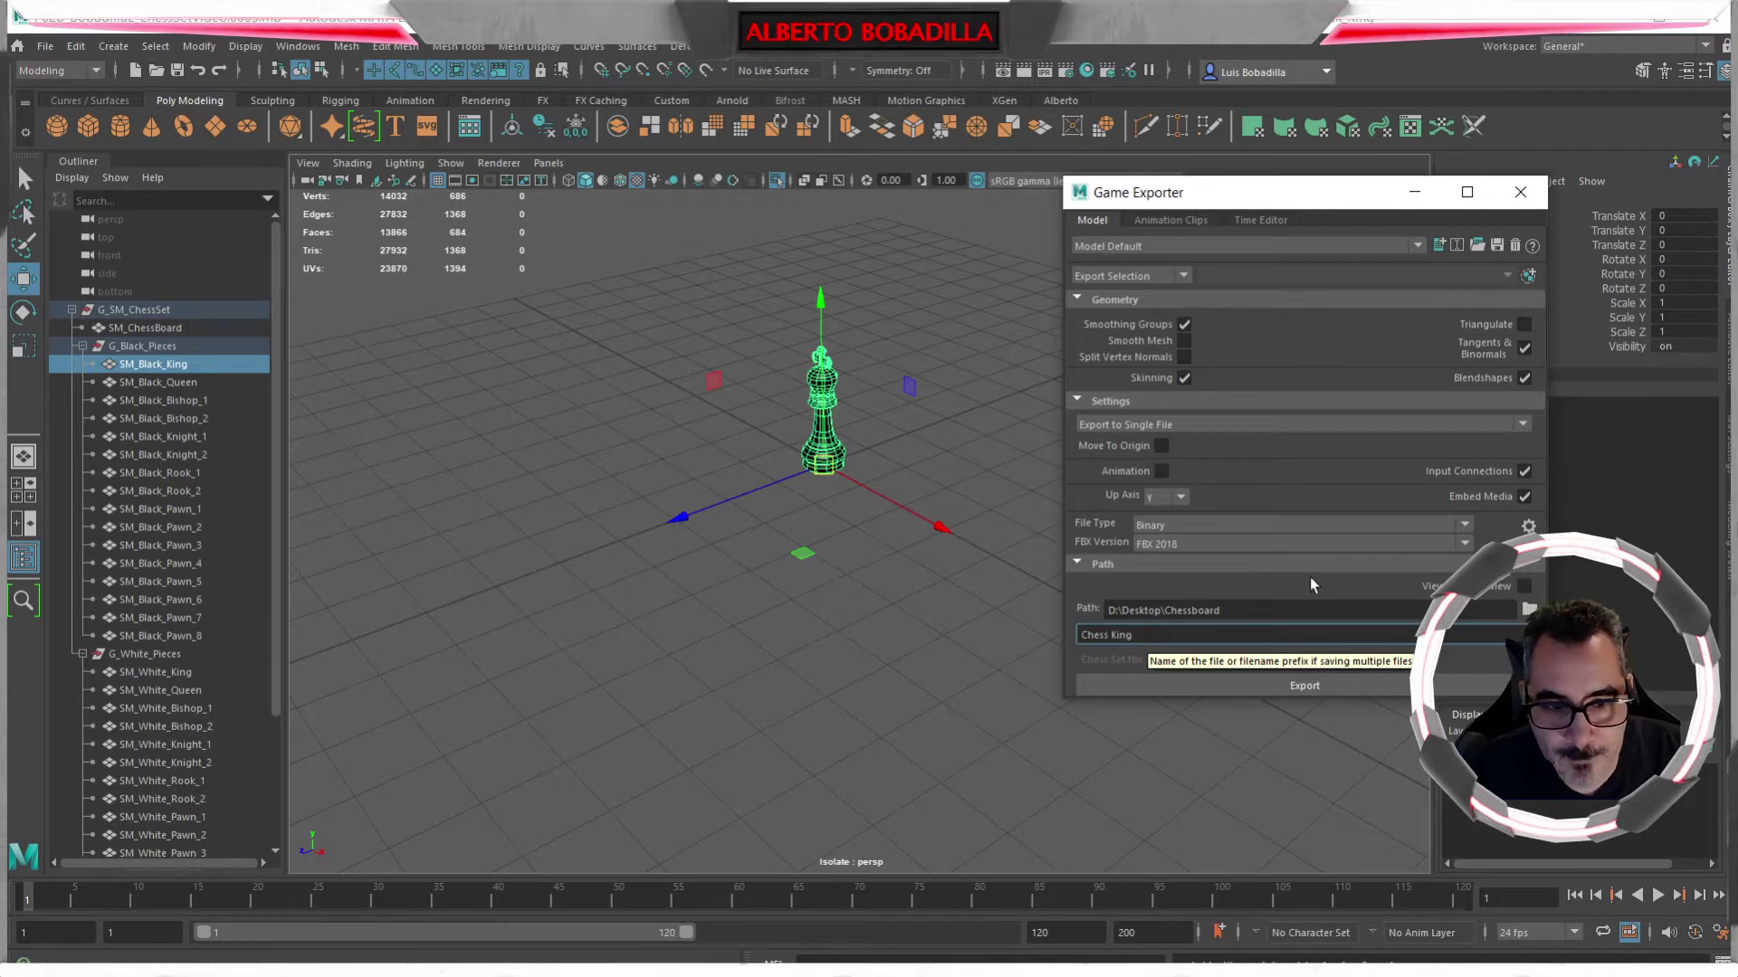
click(1323, 688)
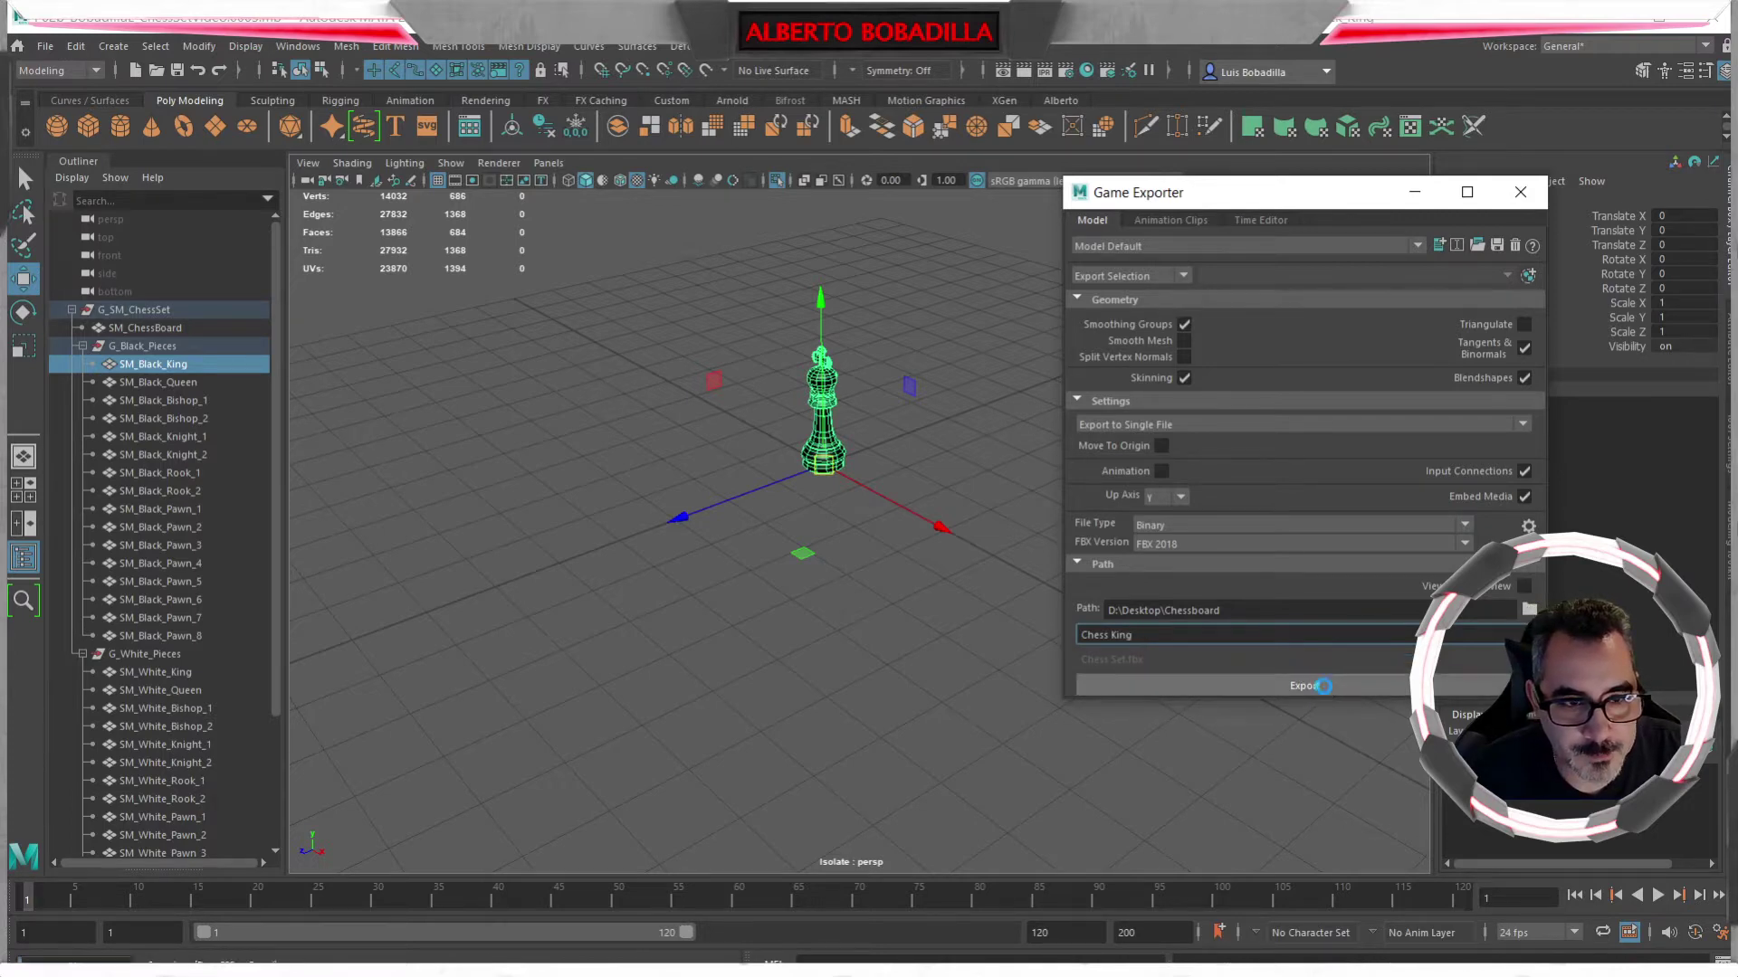
click(1327, 481)
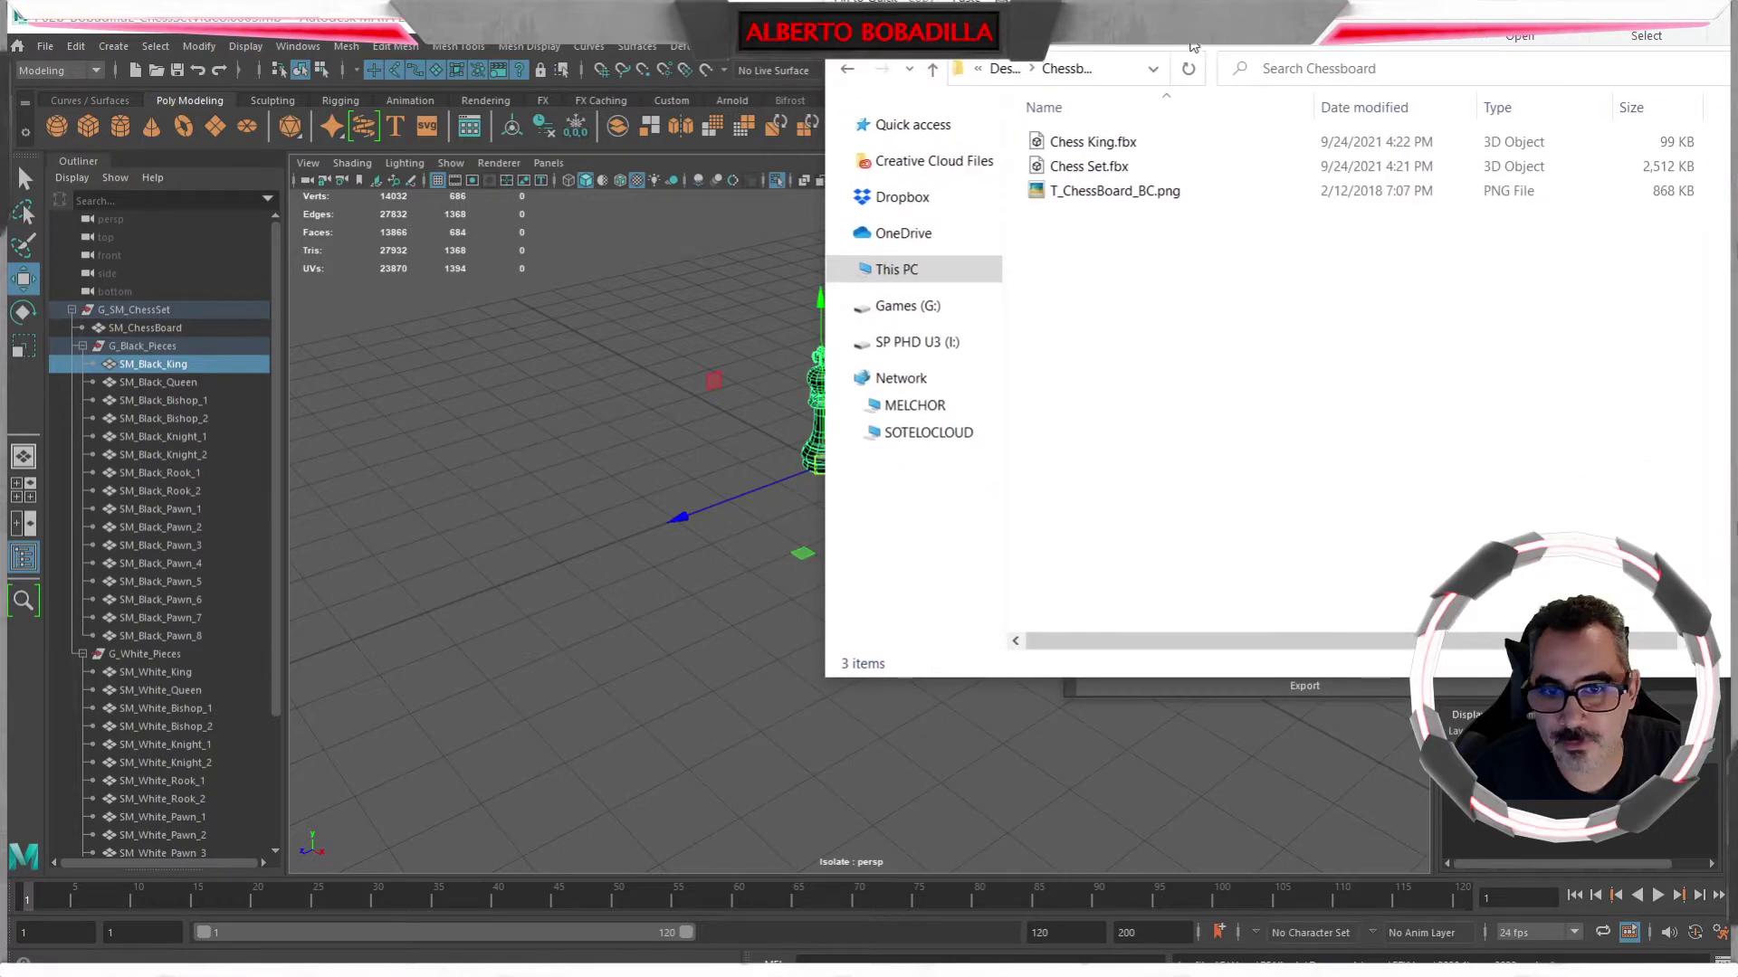
key(alt+F4)
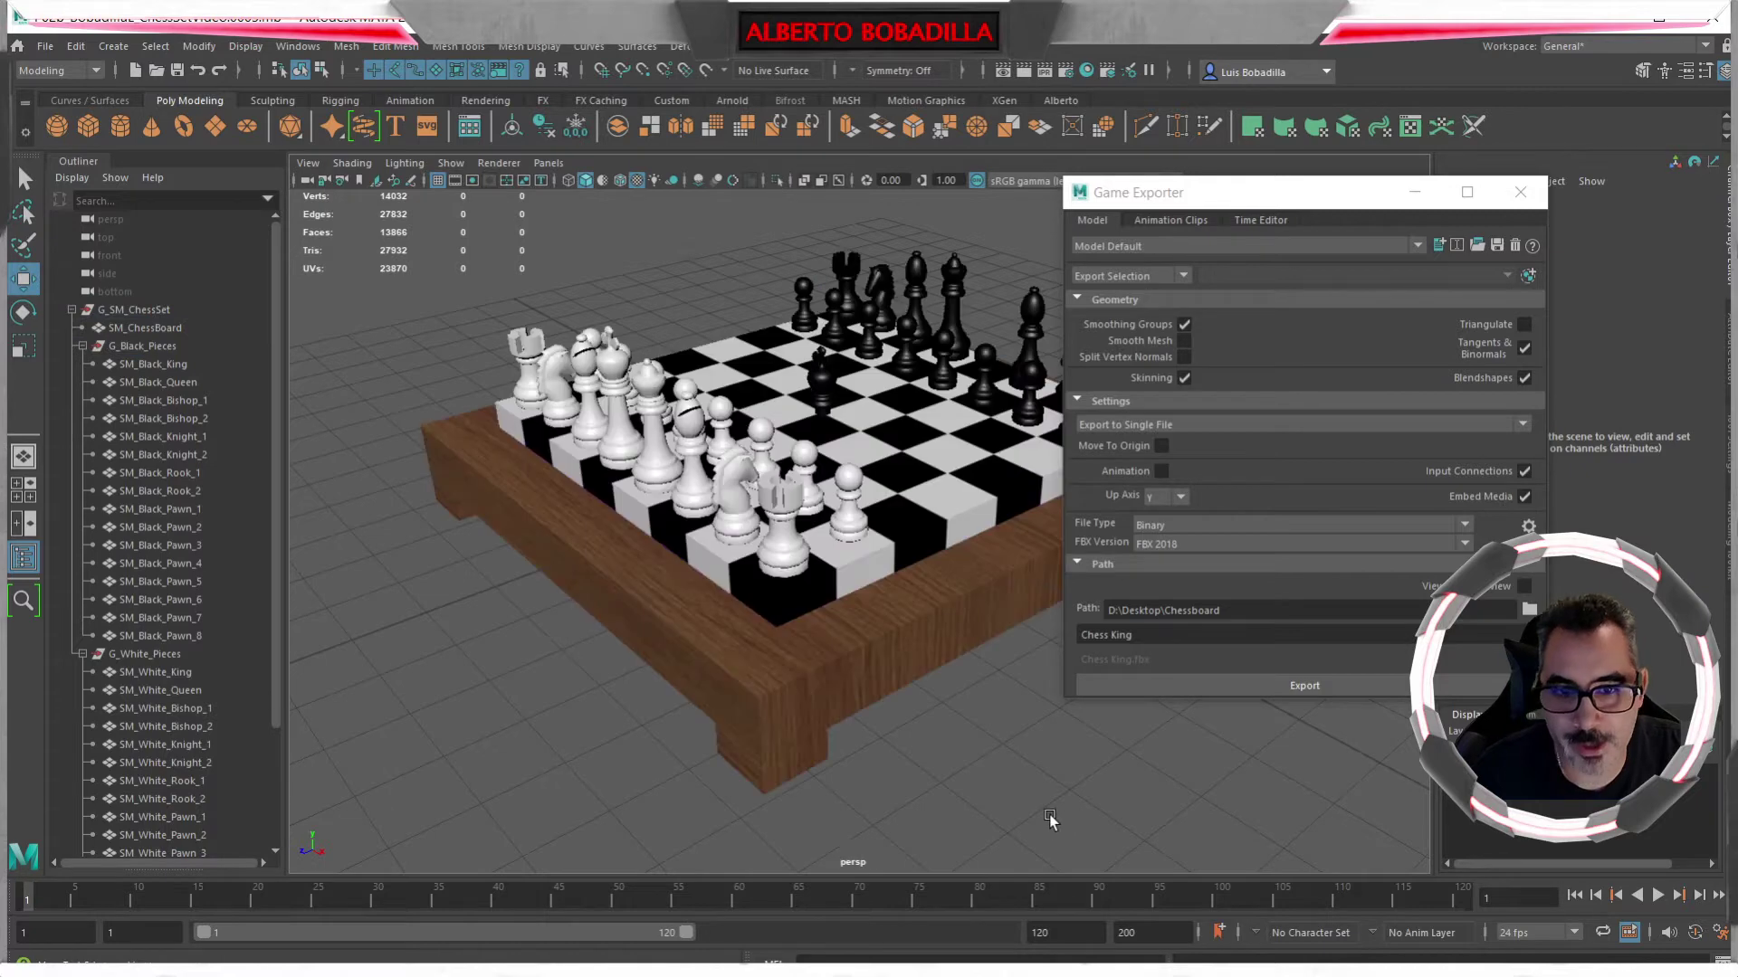
- Isolate SM_Black_Knight_1 in the perspective view
key(ctrl+1)
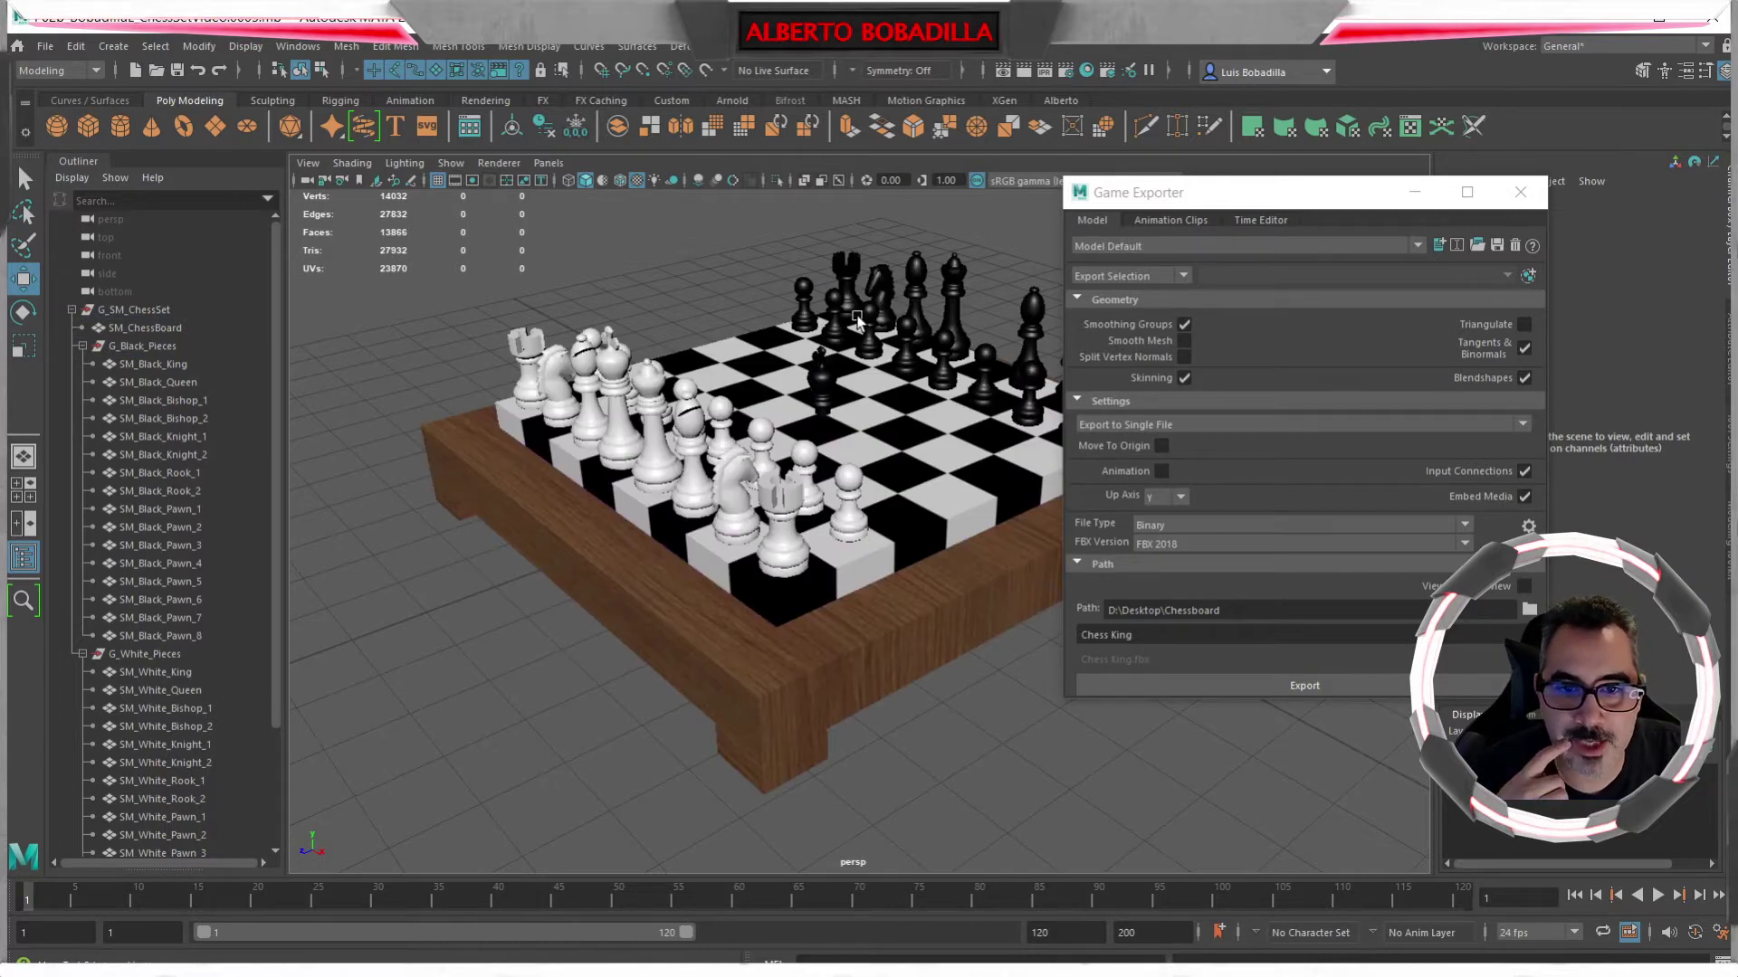
click(880, 285)
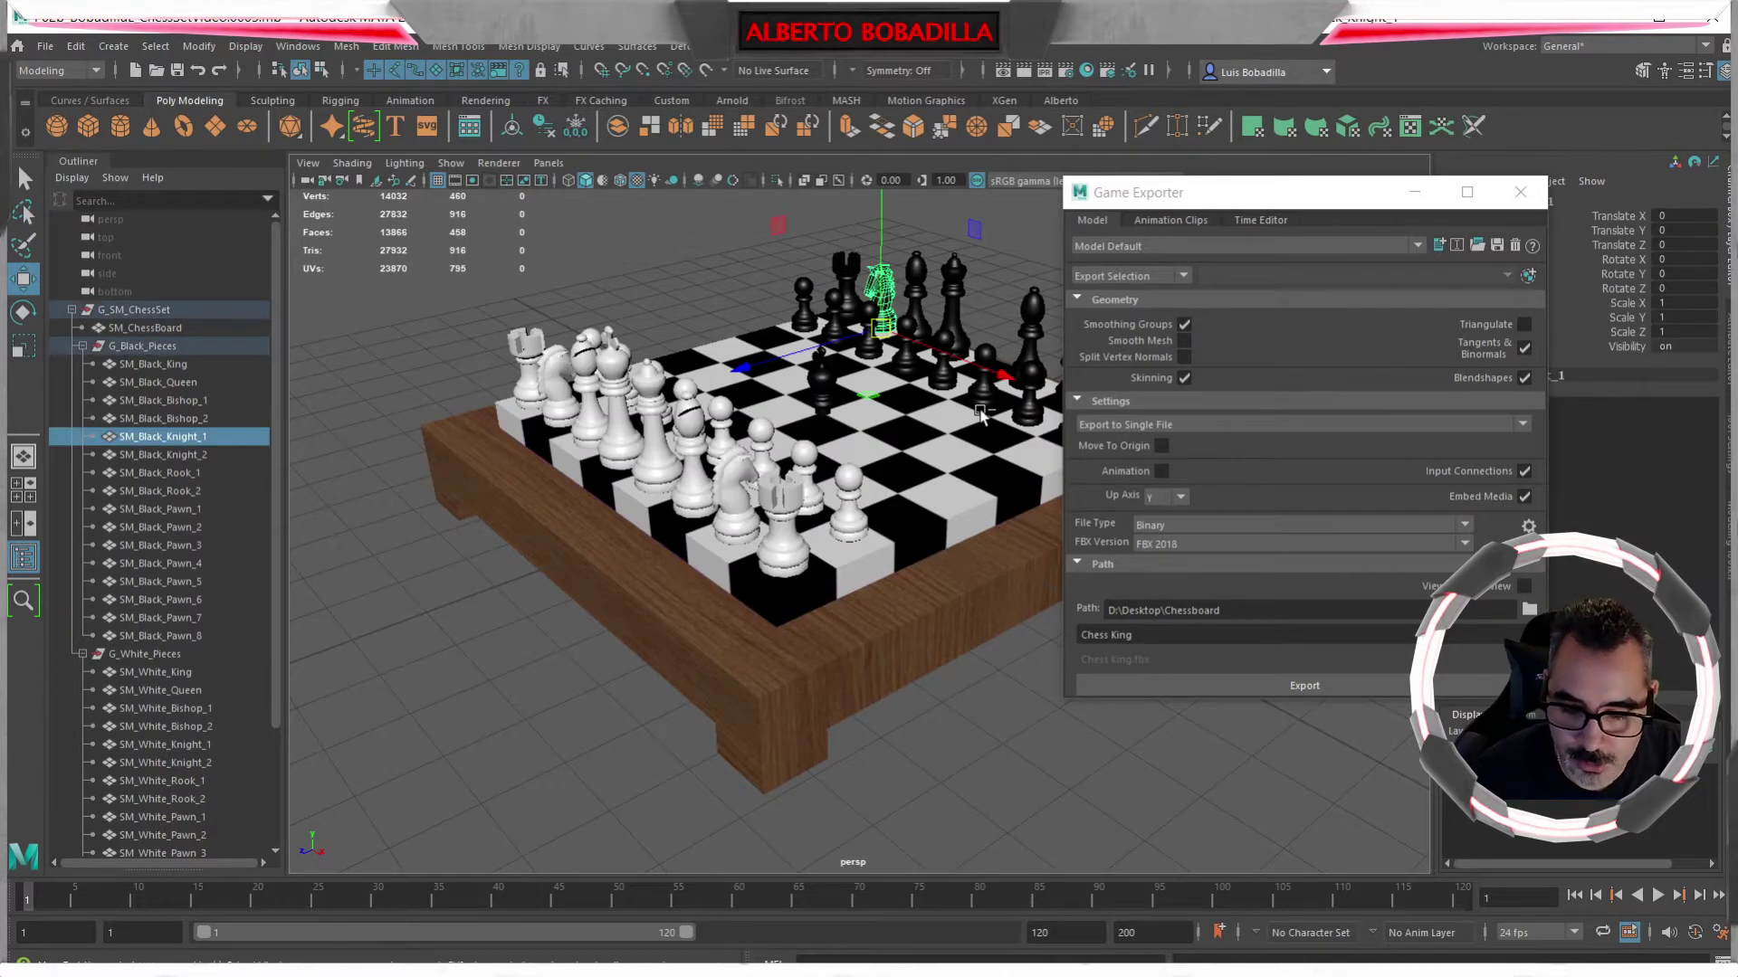
key(ctrl+1)
- Move the isolated black knight to the world origin with grid snapping and freeze its transformations
key(x)
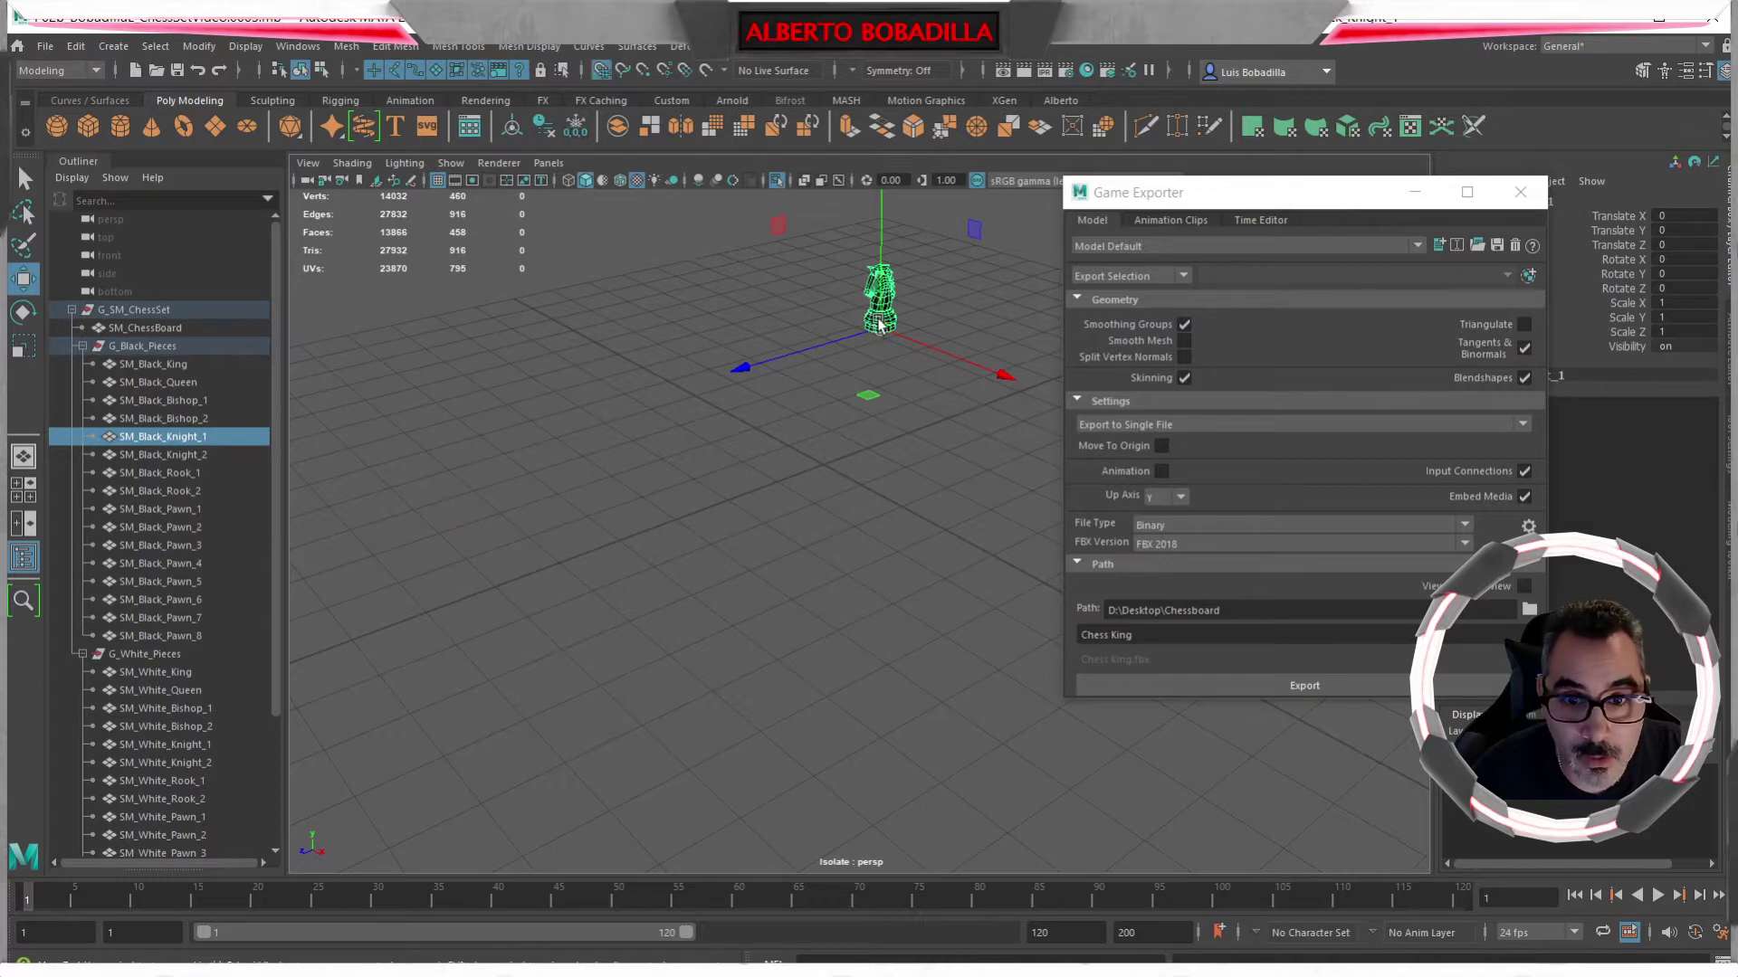
drag(880, 333, 823, 466)
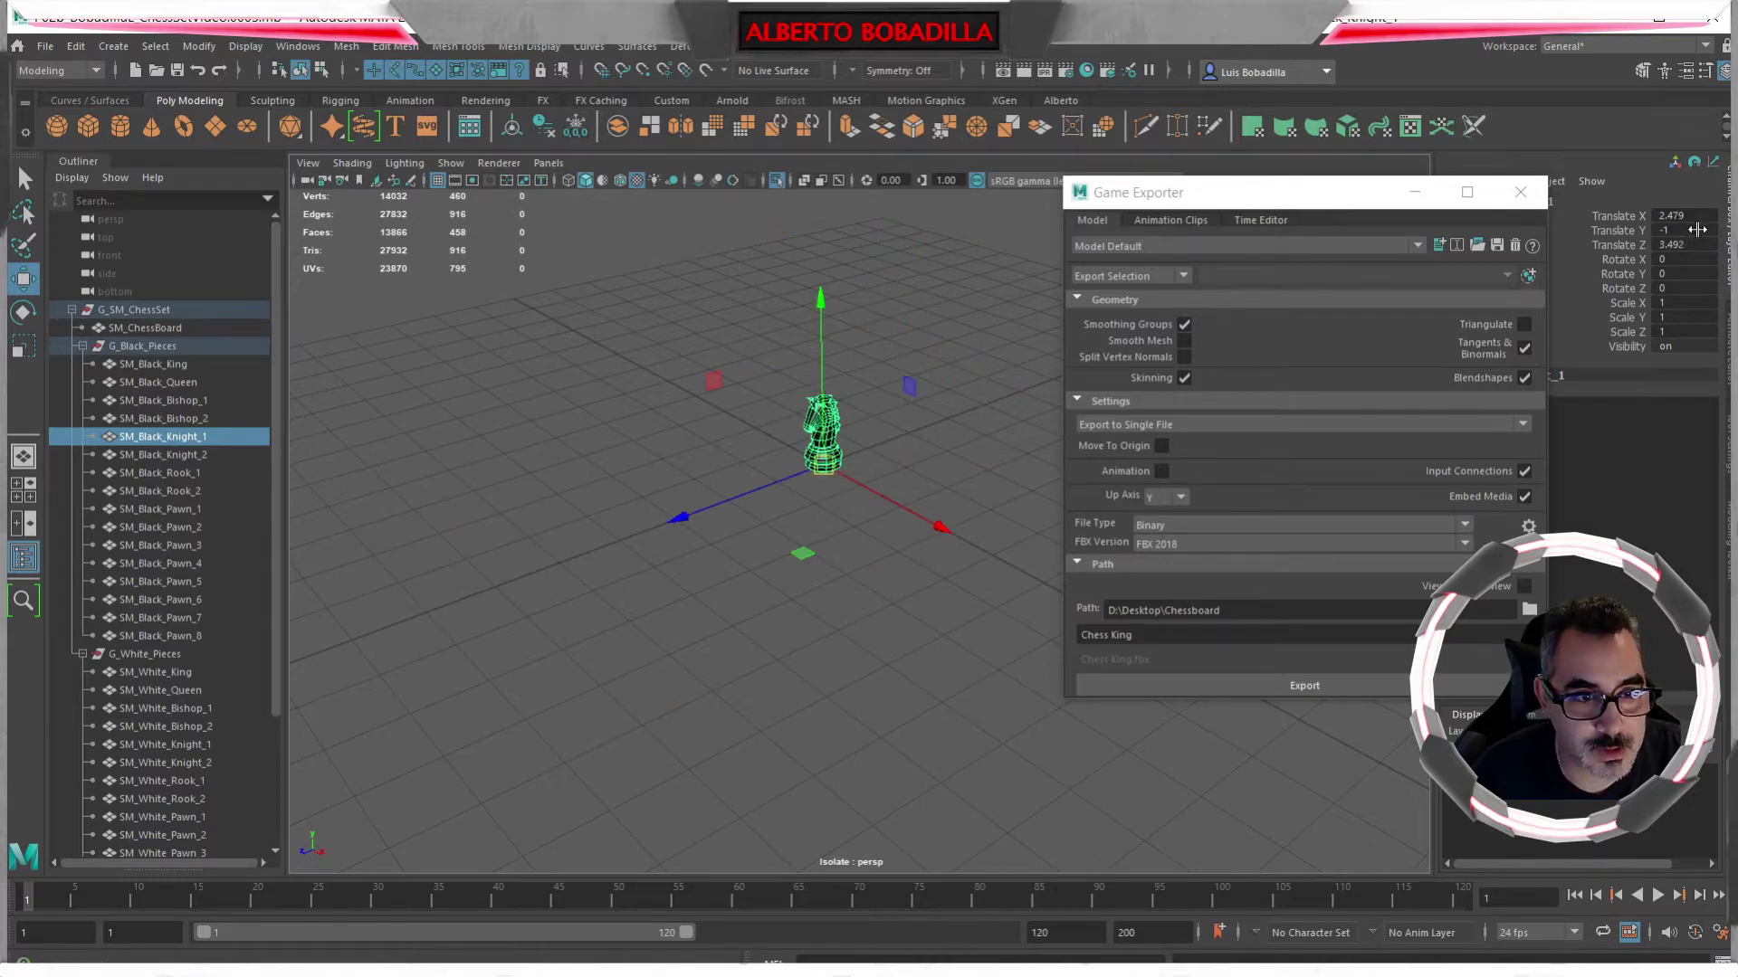
click(345, 47)
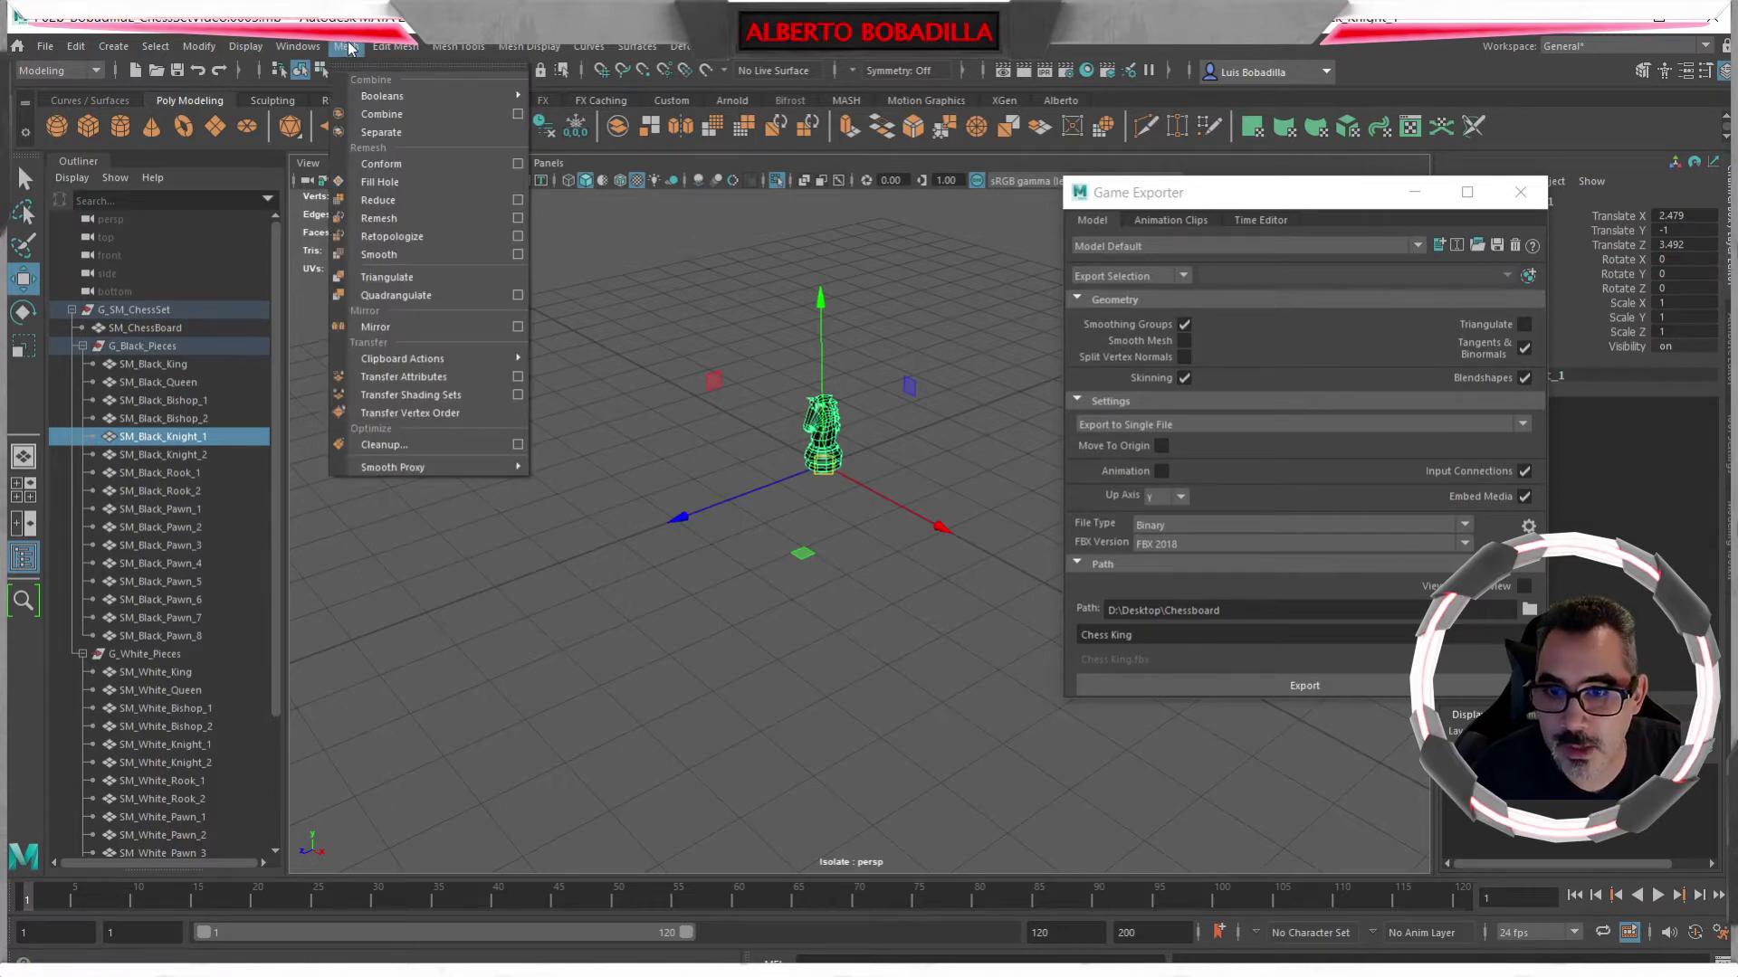
click(200, 46)
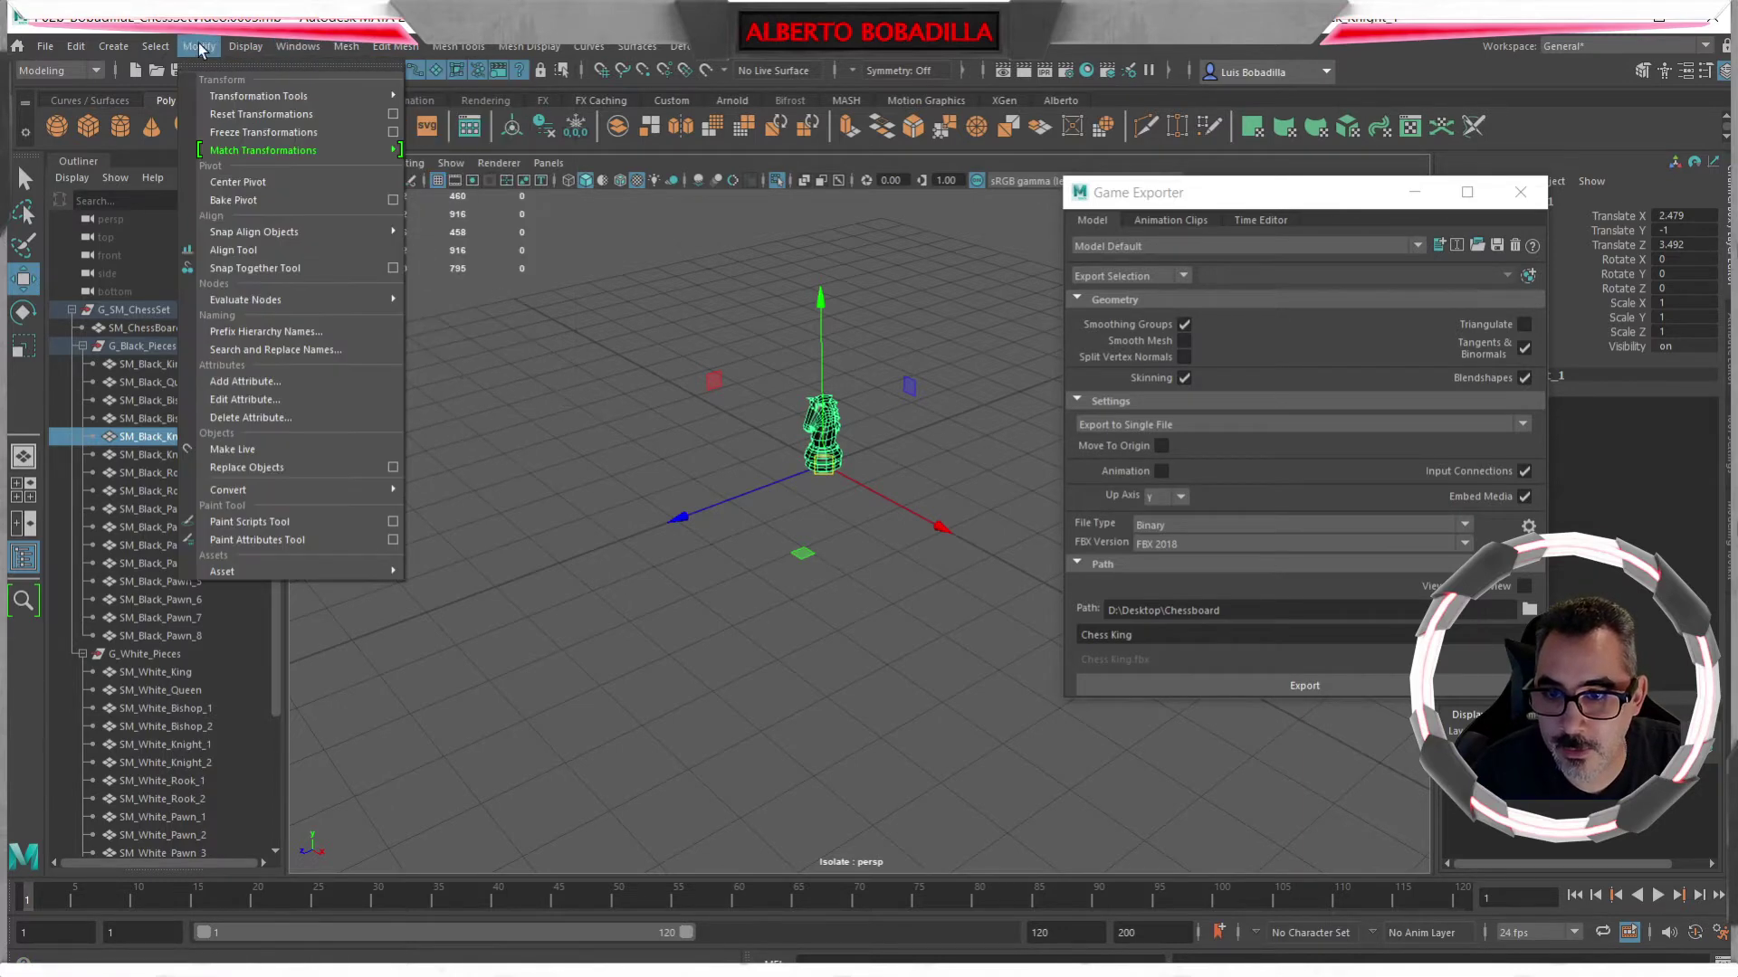
click(257, 134)
- Export the selected knight as "Chess Knight" to the Chessboard folder with the Game Exporter
click(44, 48)
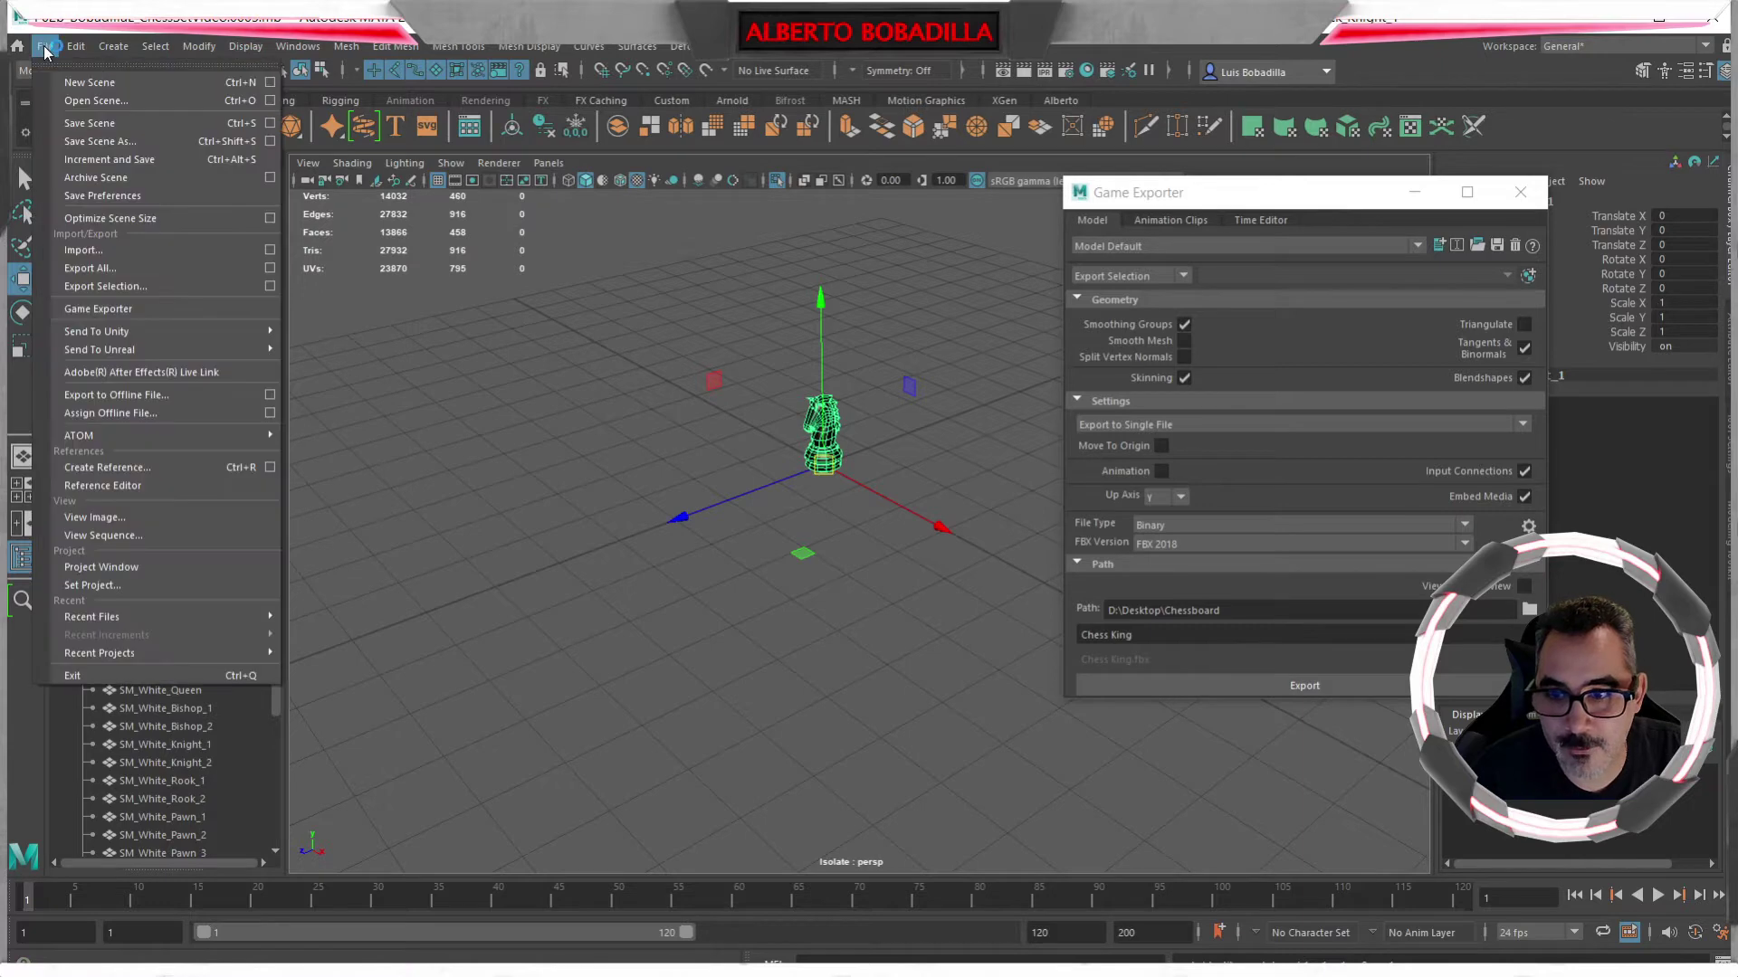
click(127, 307)
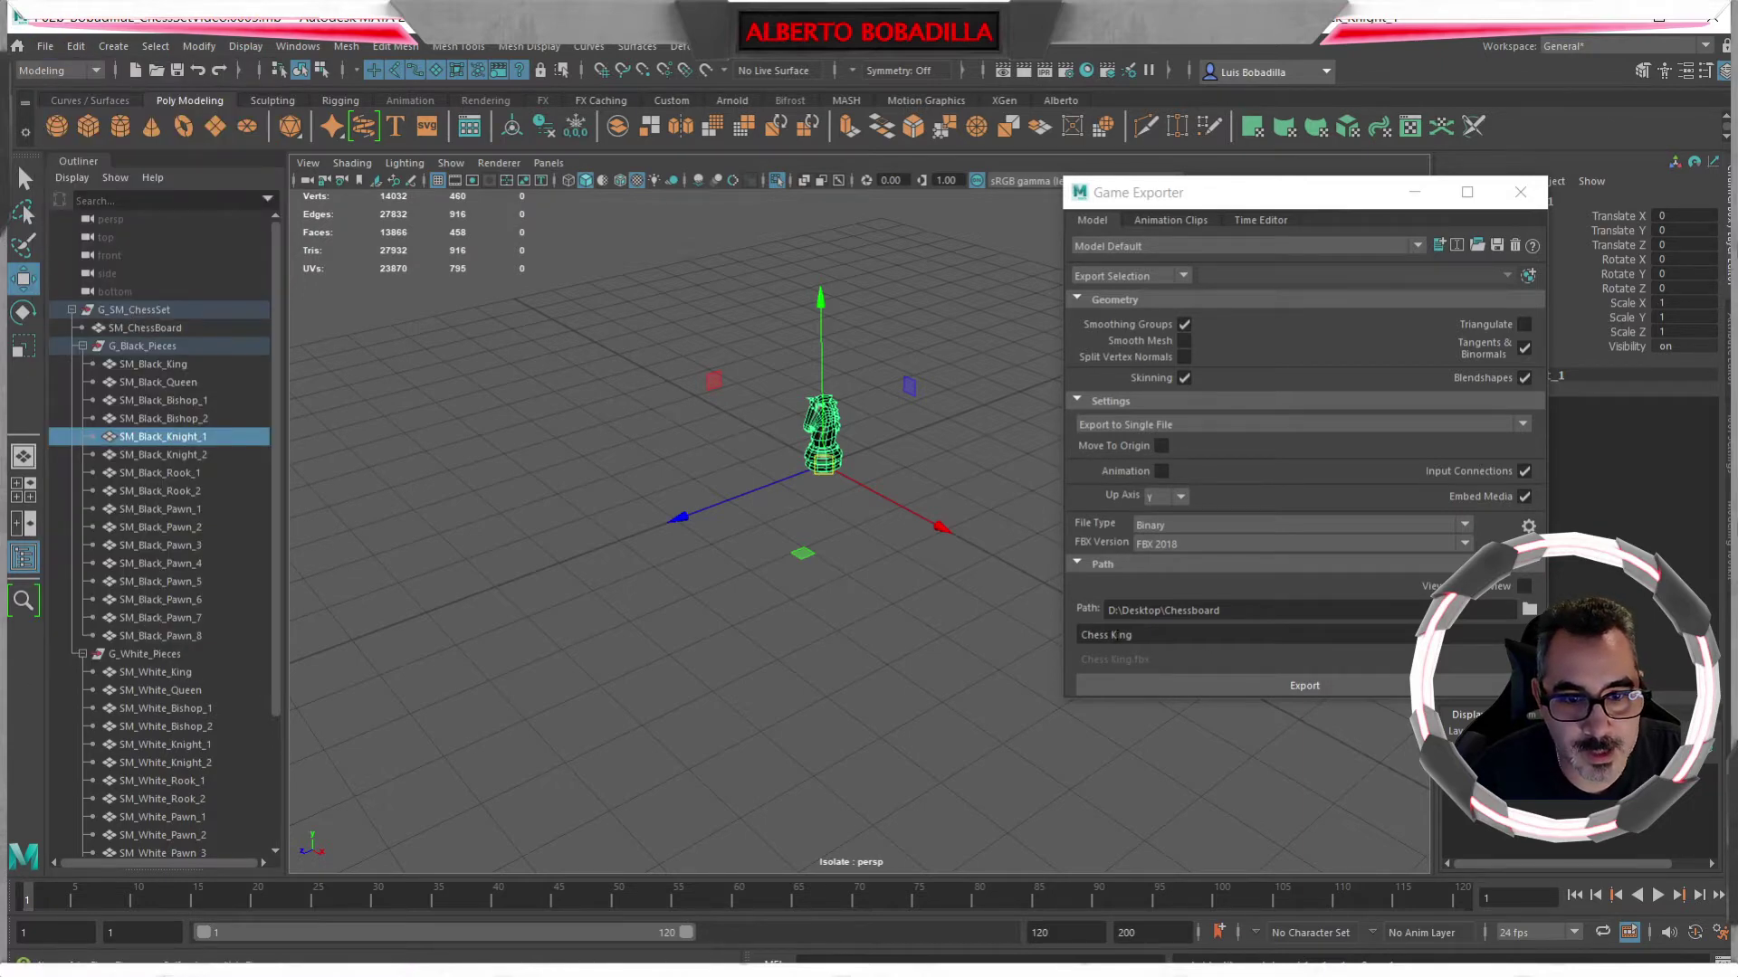
drag(1112, 636, 1213, 637)
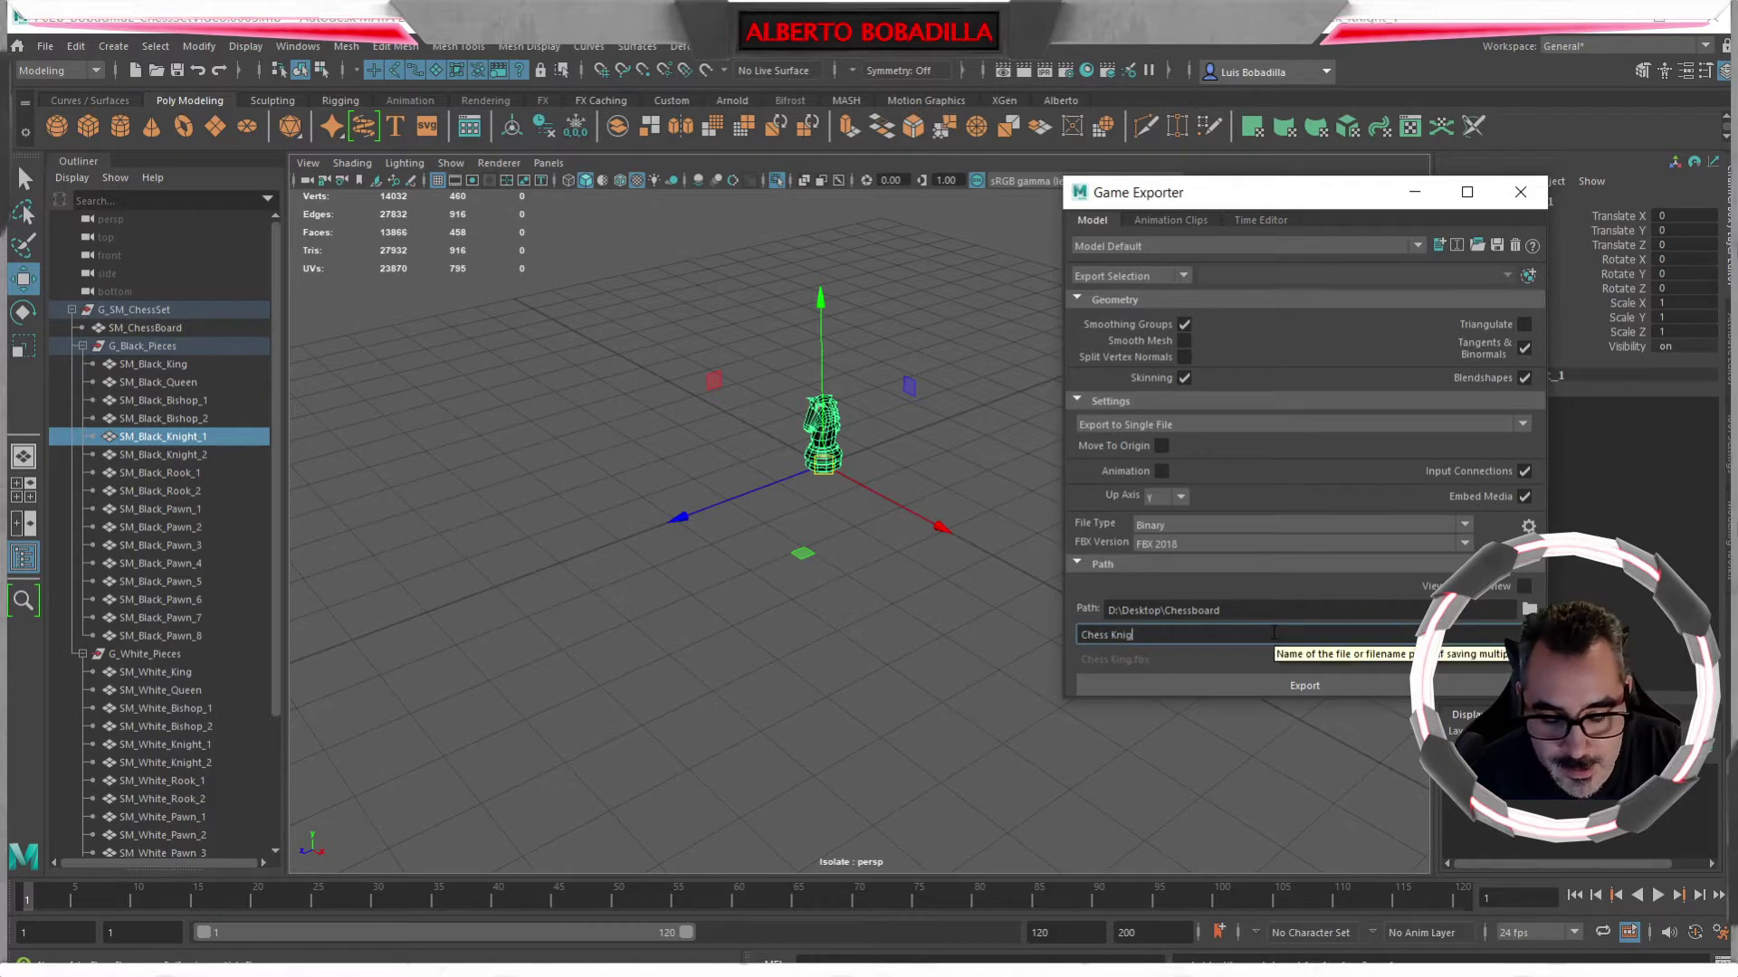
click(1318, 684)
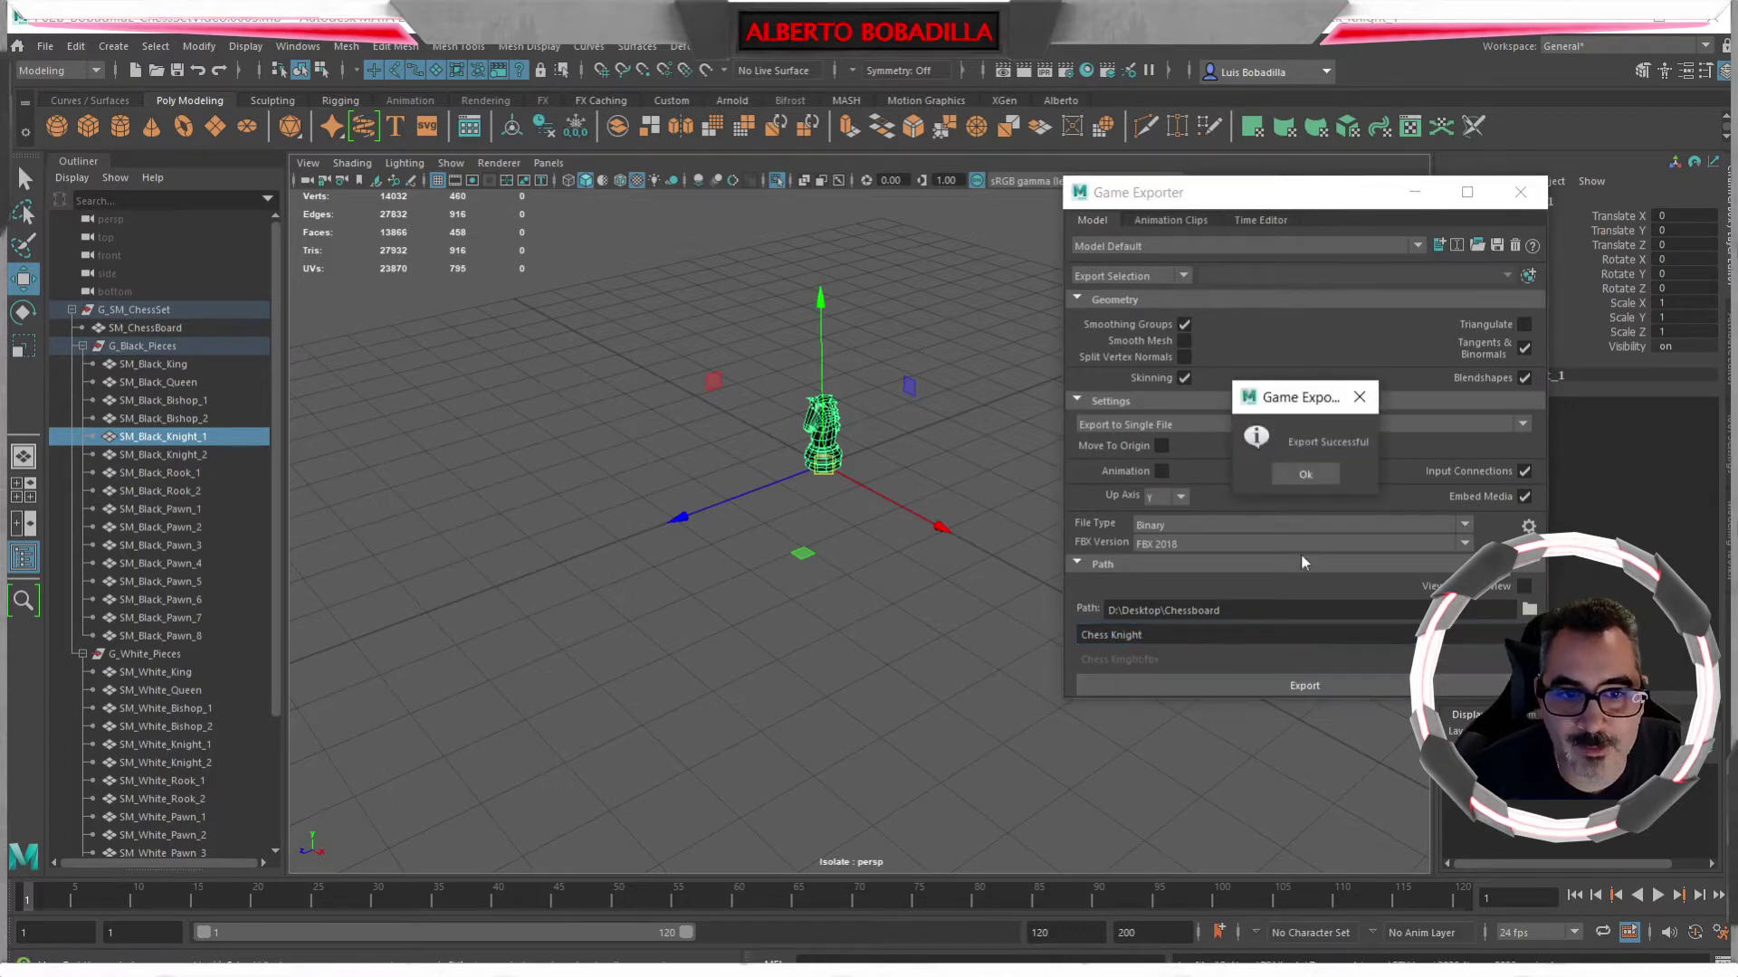
click(1304, 474)
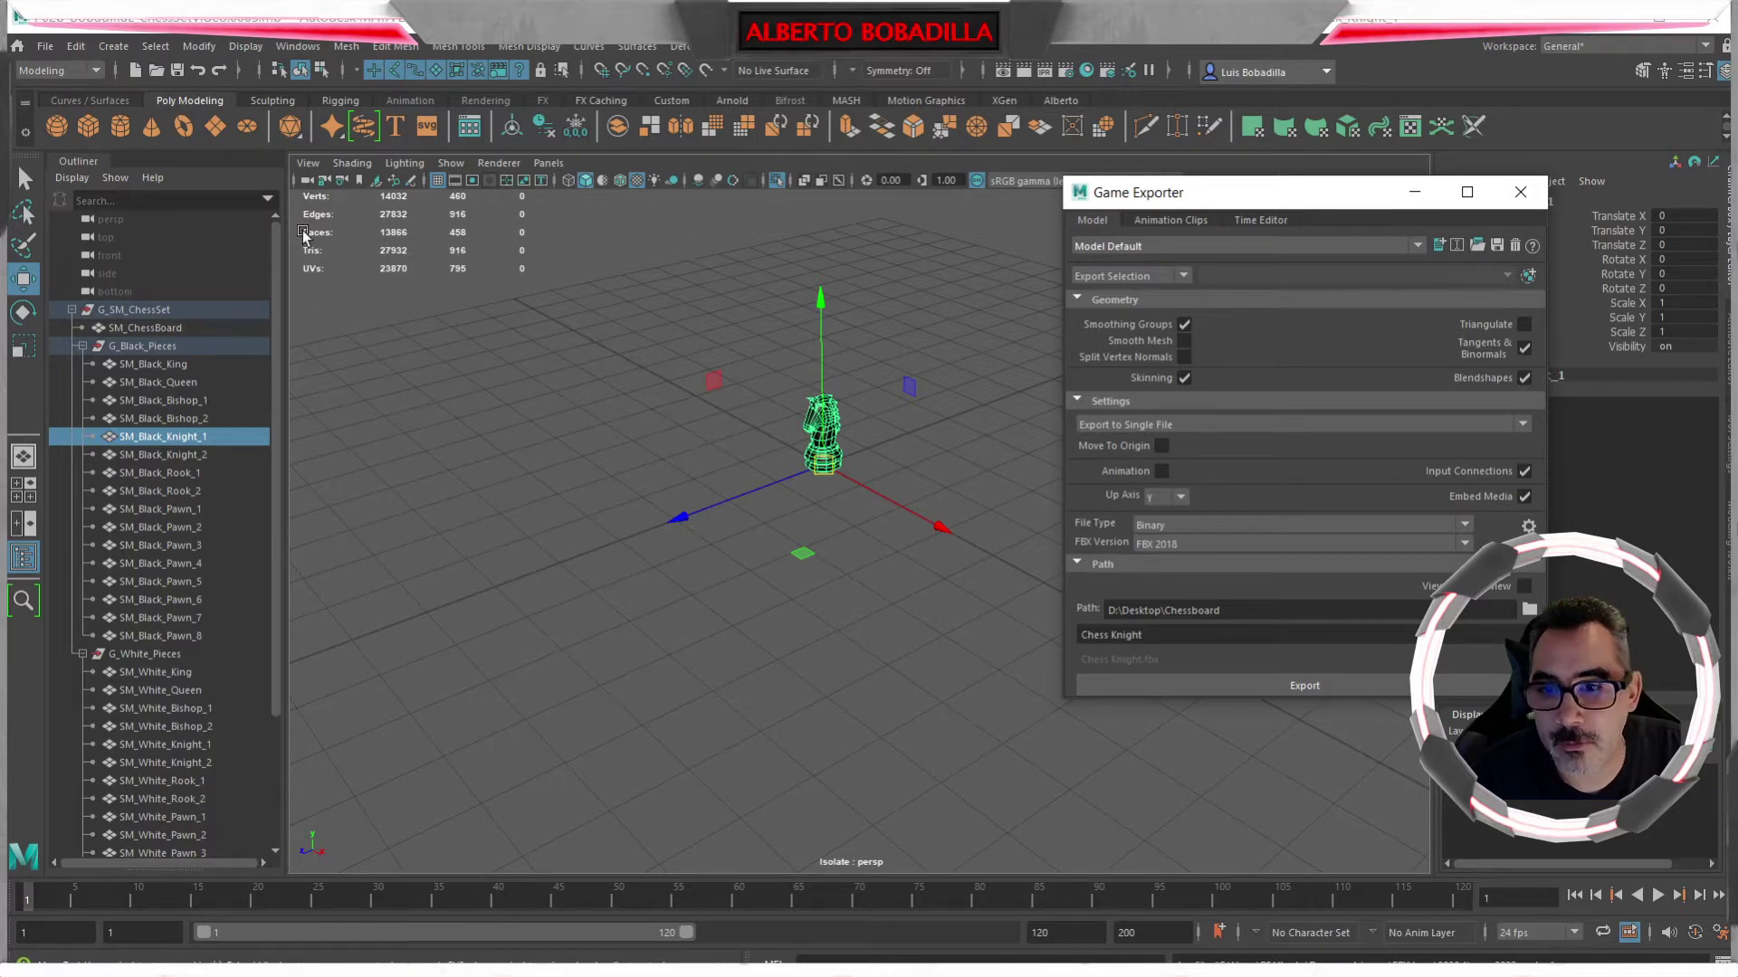
- Check in the Plug-in Manager whether the FBX plug-in fbxmaya.mll is loaded and set to load automatically
click(301, 47)
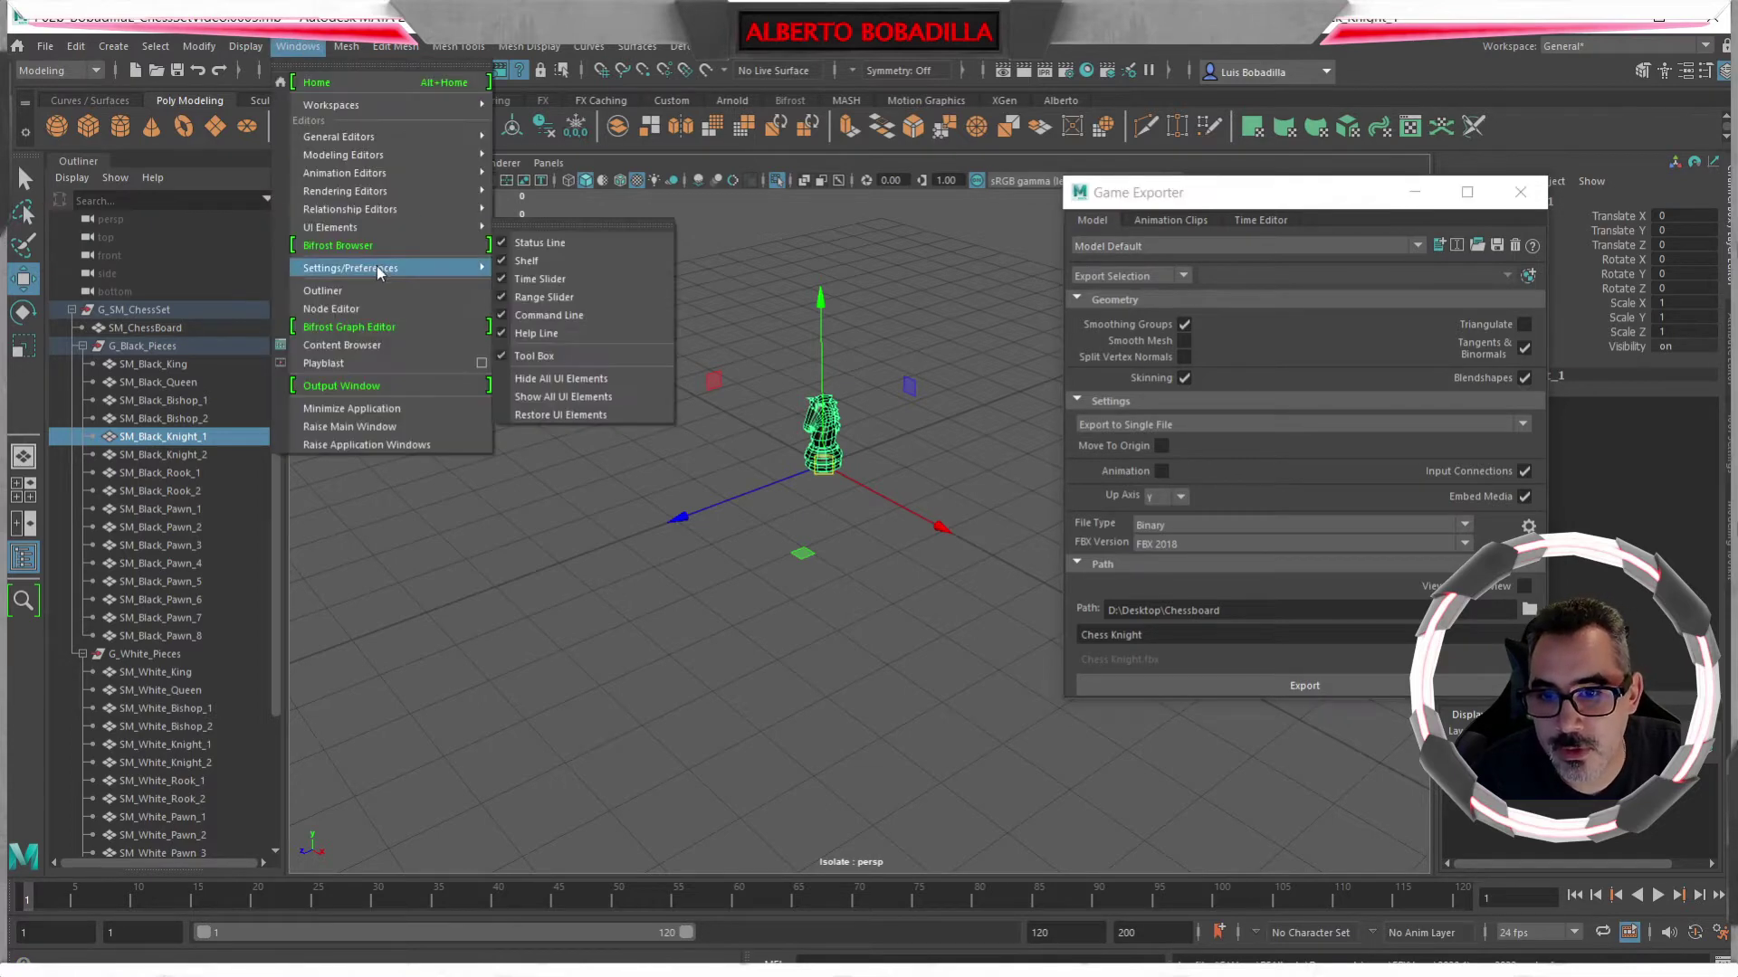
mouse_move(380, 268)
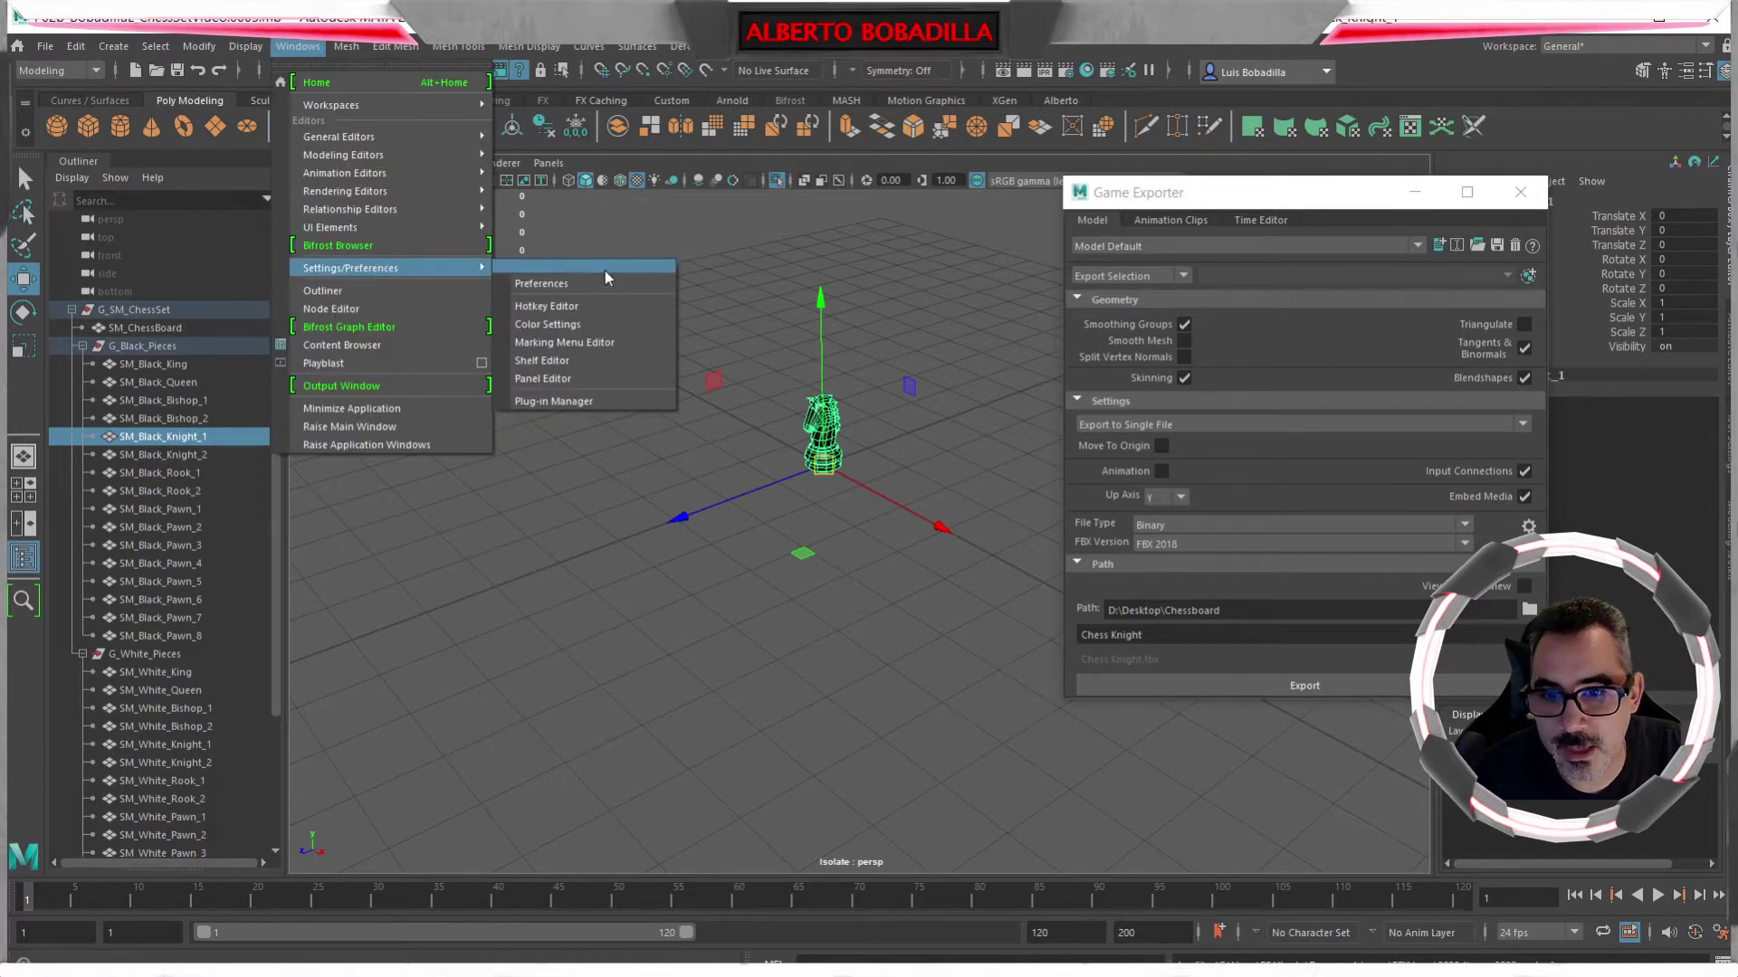
click(575, 401)
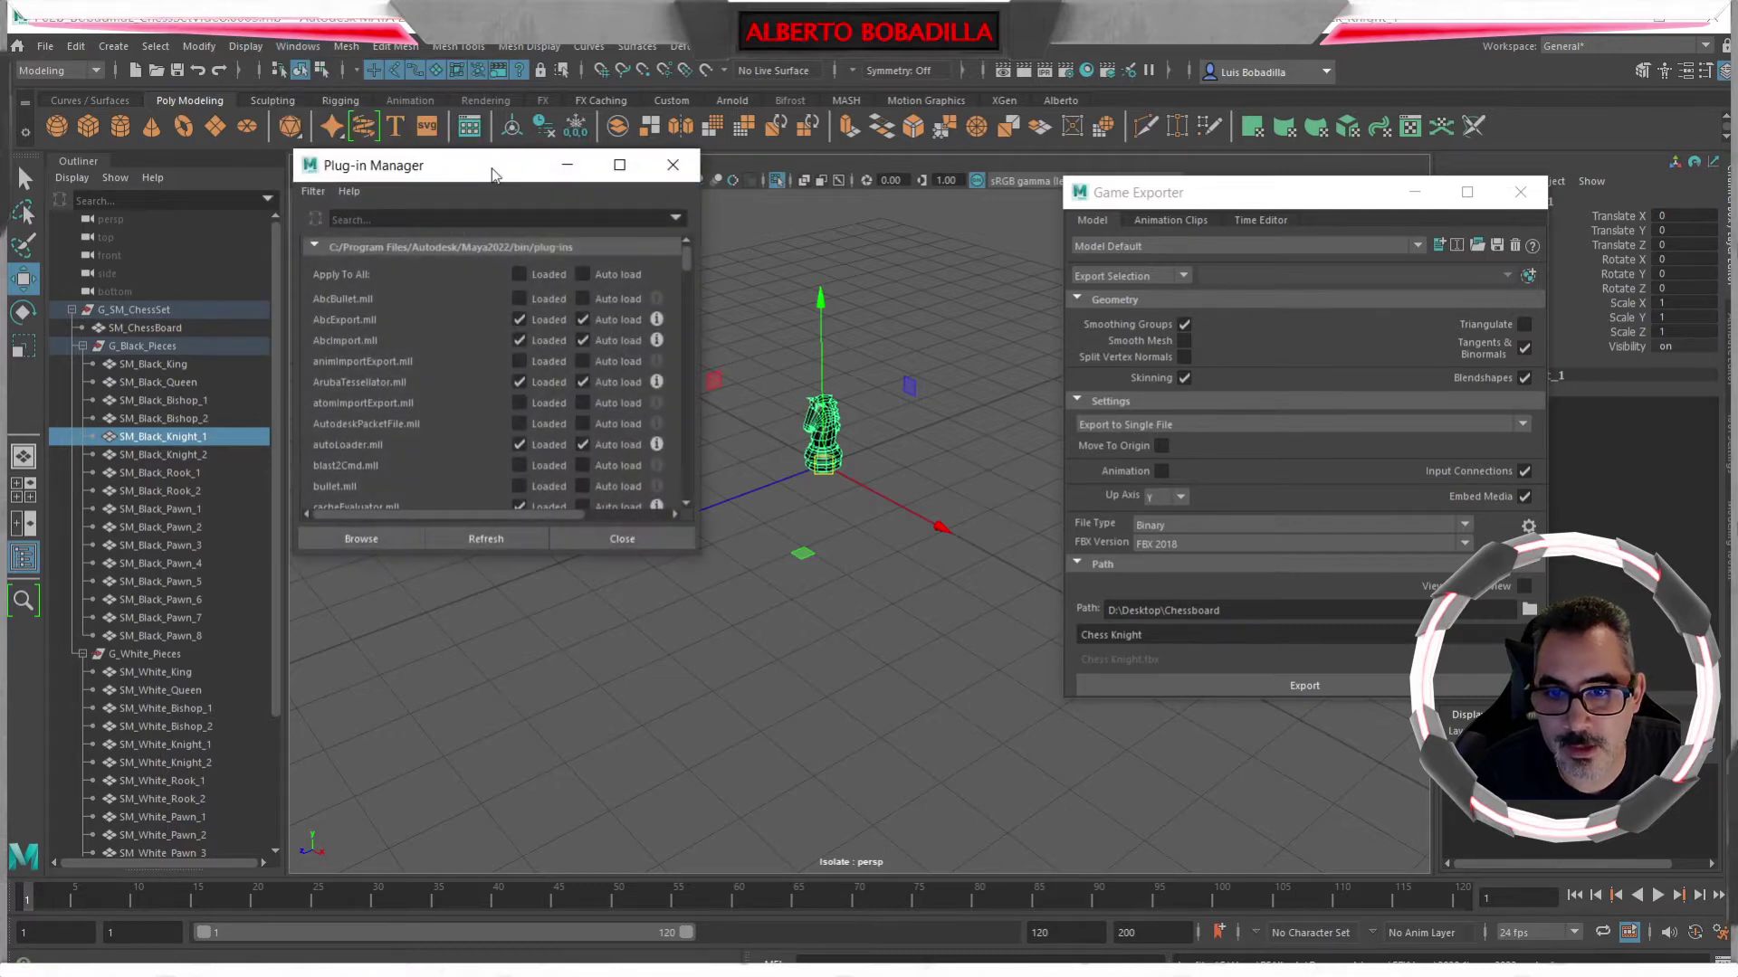
drag(495, 173, 731, 194)
scroll(699, 371, down, 15)
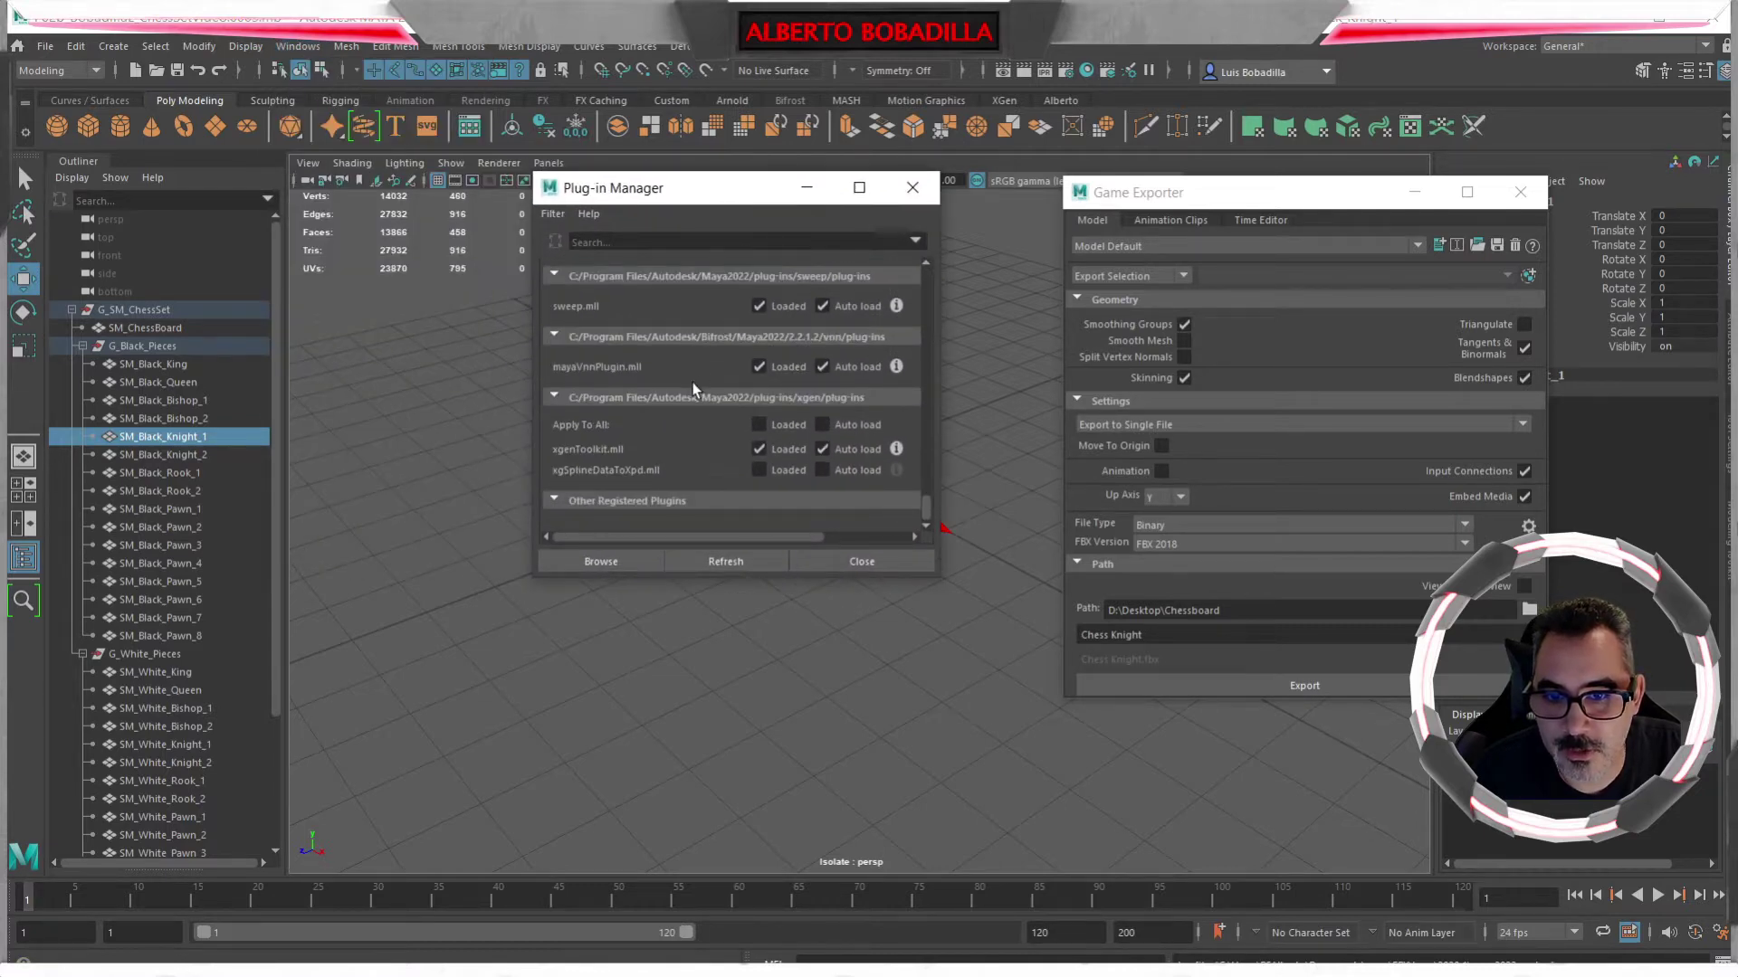
scroll(693, 388, up, 2)
scroll(695, 420, down, 2)
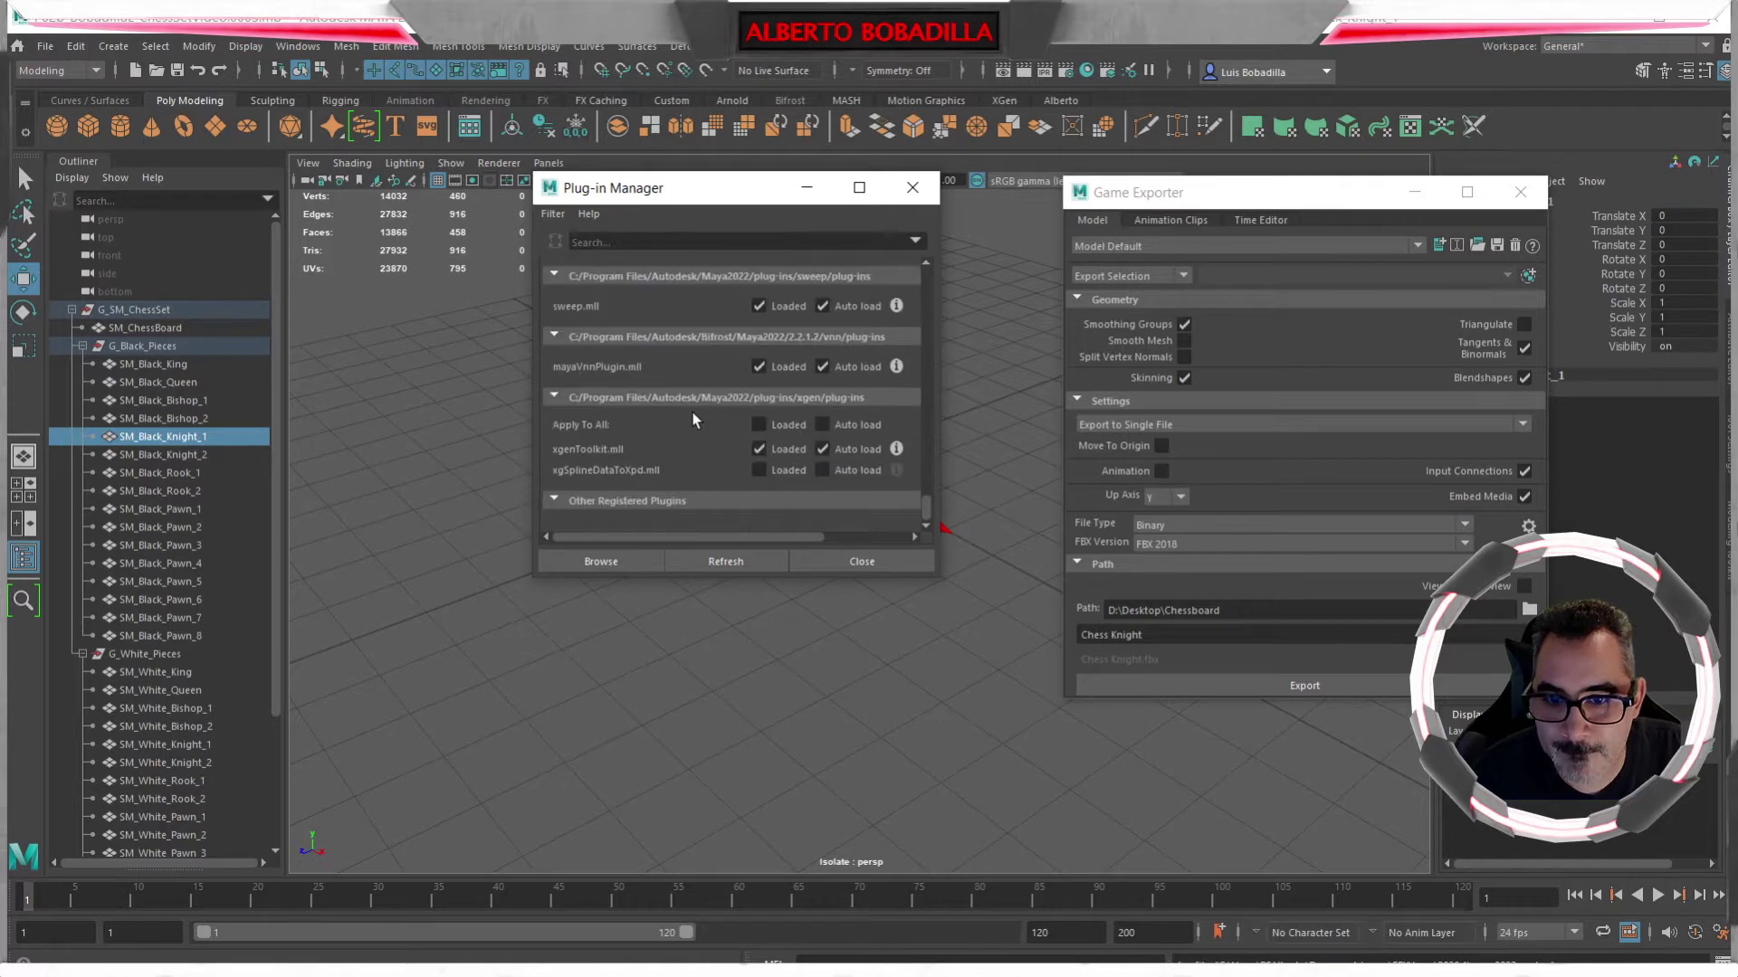
scroll(696, 420, up, 3)
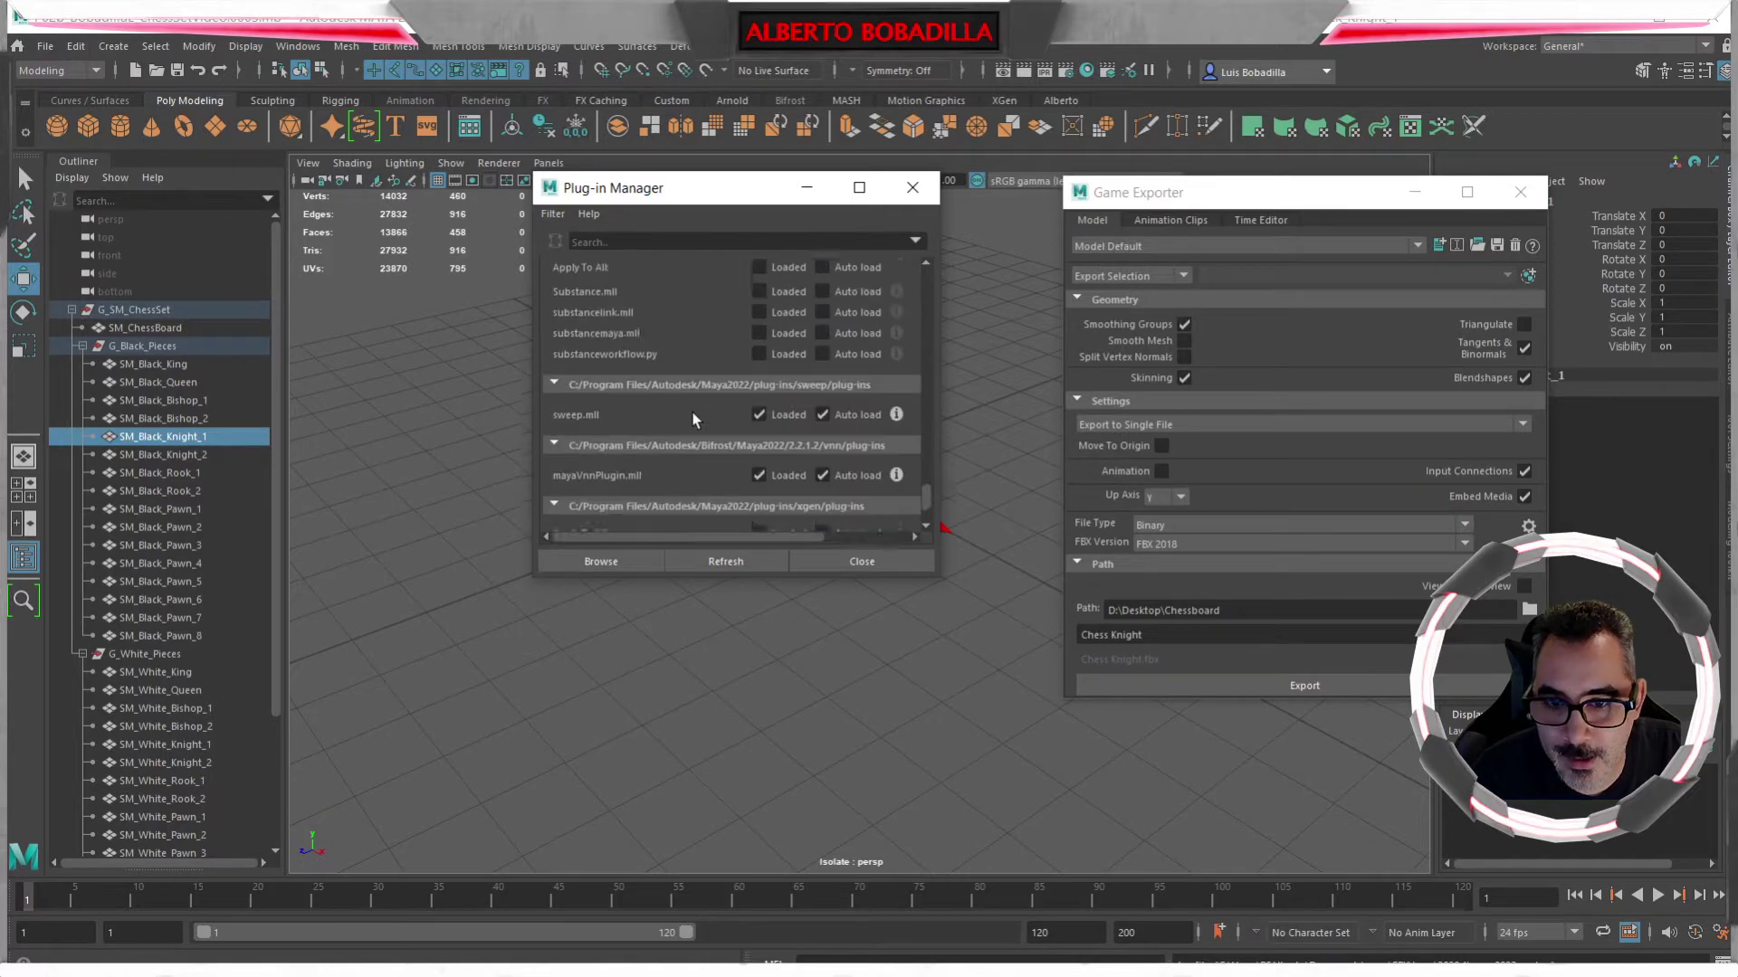
scroll(561, 374, up, 3)
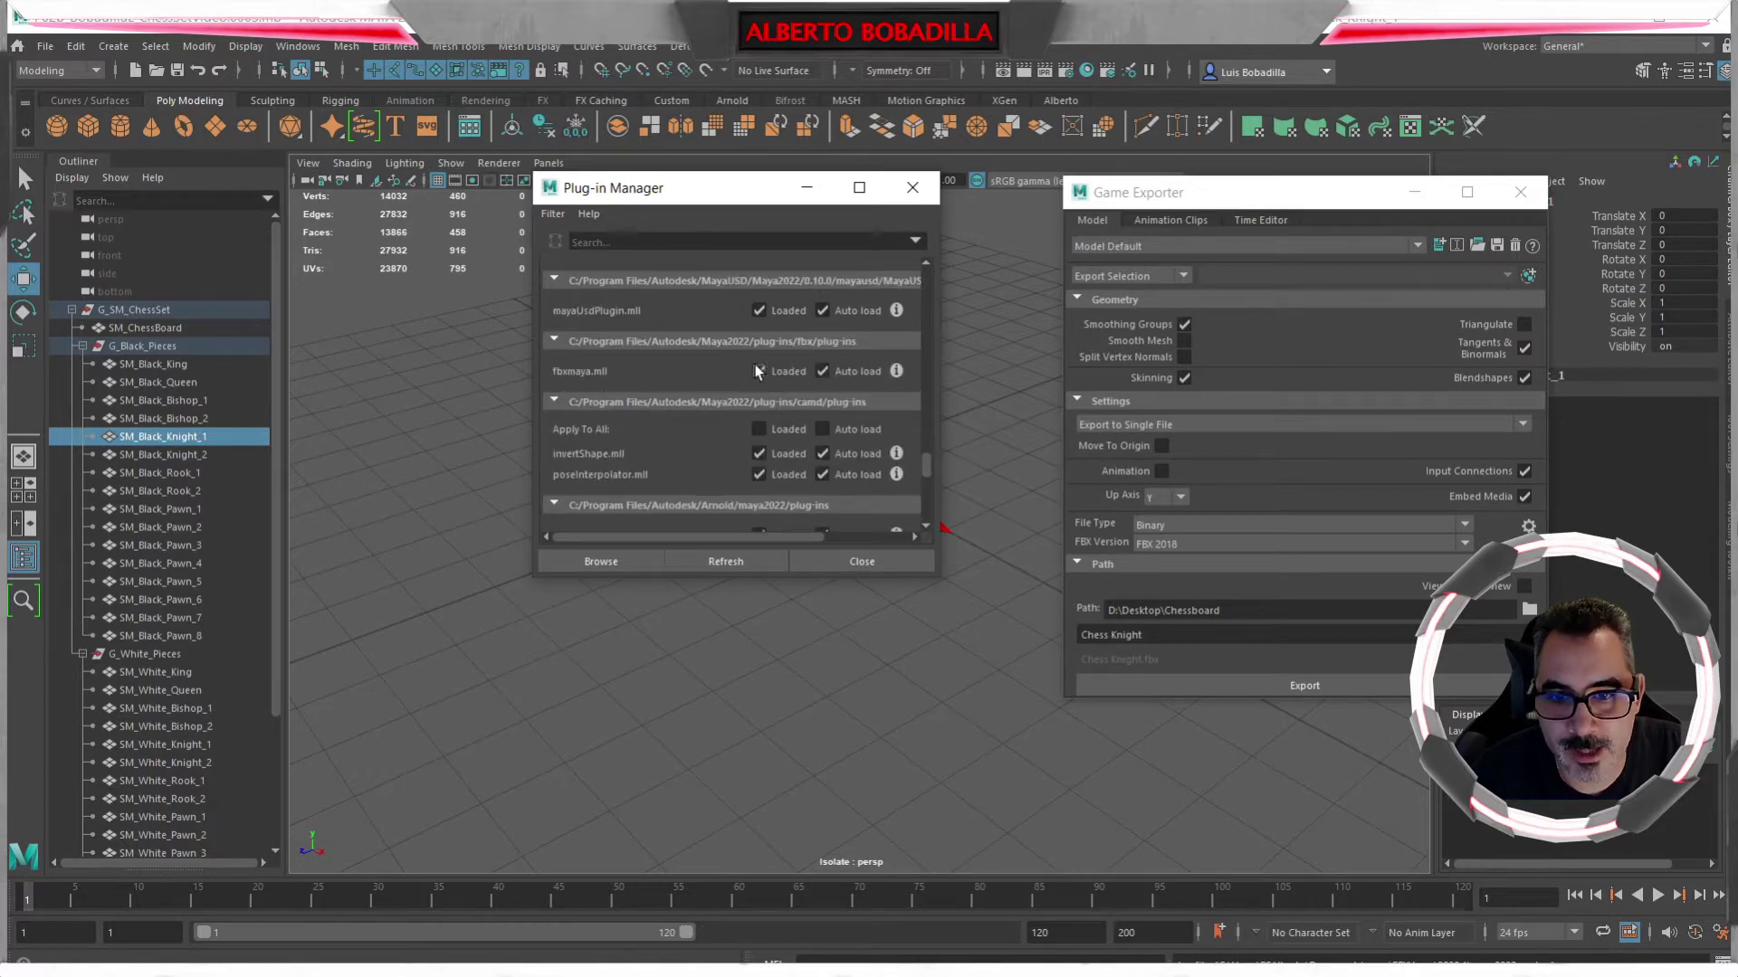
click(860, 561)
- Look through the file types offered by Export Selection without exporting, and close the Game Exporter
click(45, 46)
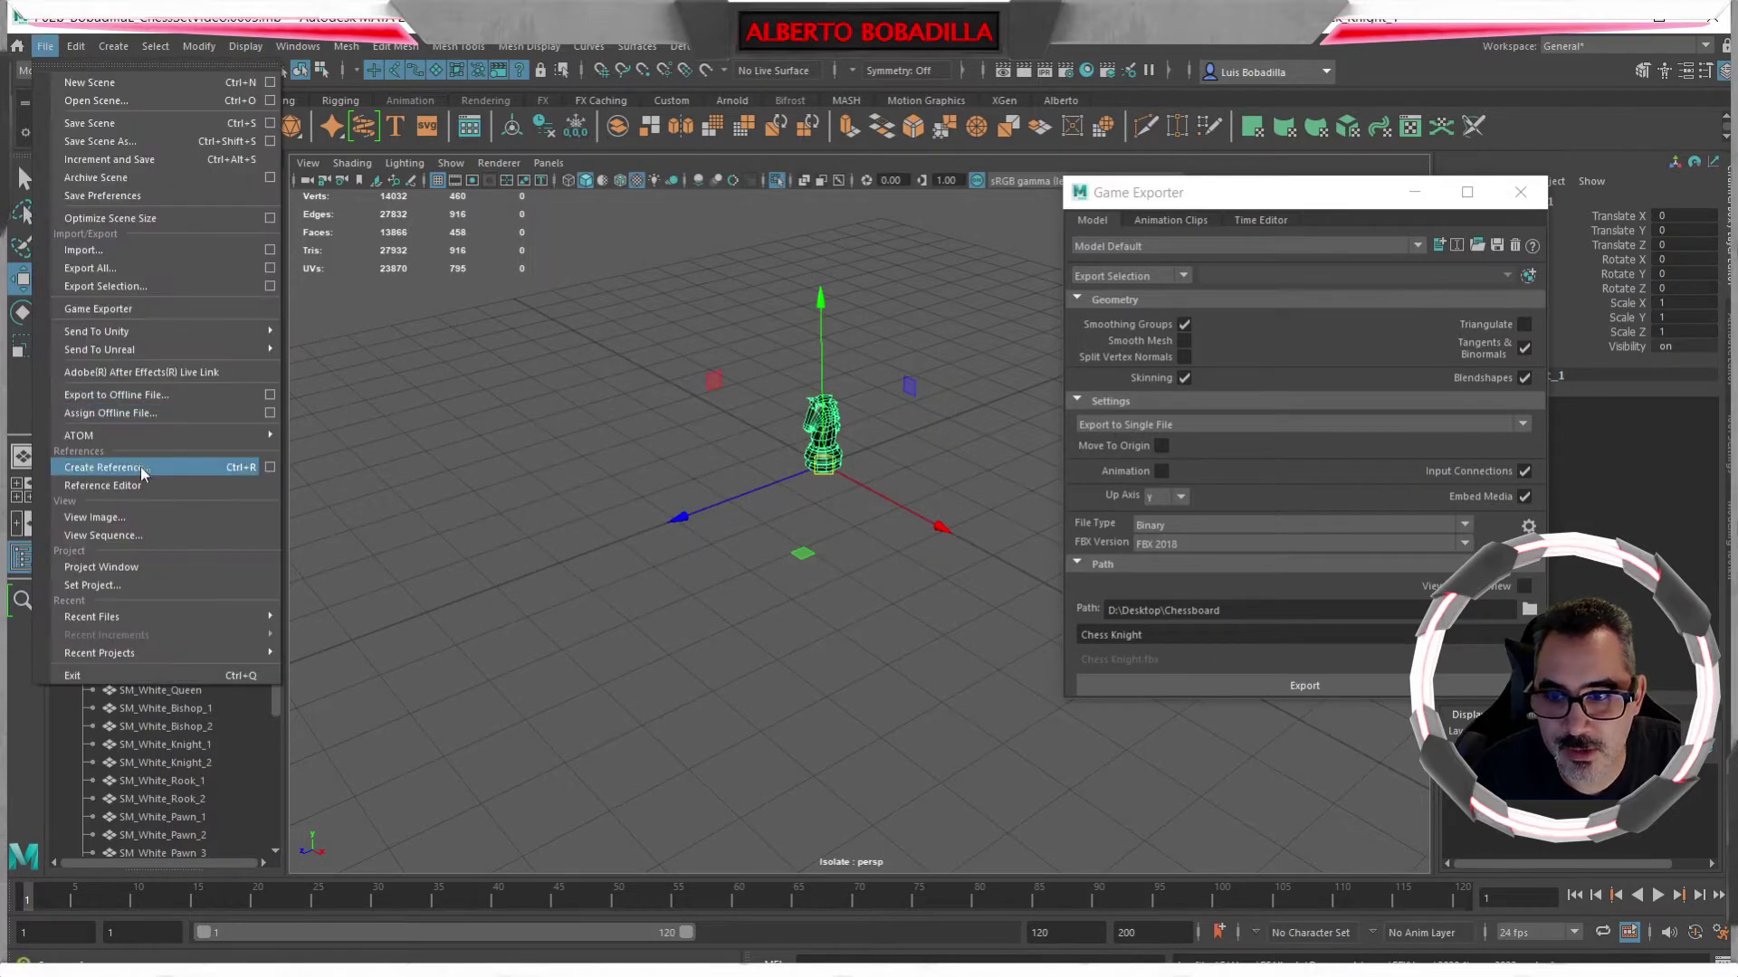
click(136, 287)
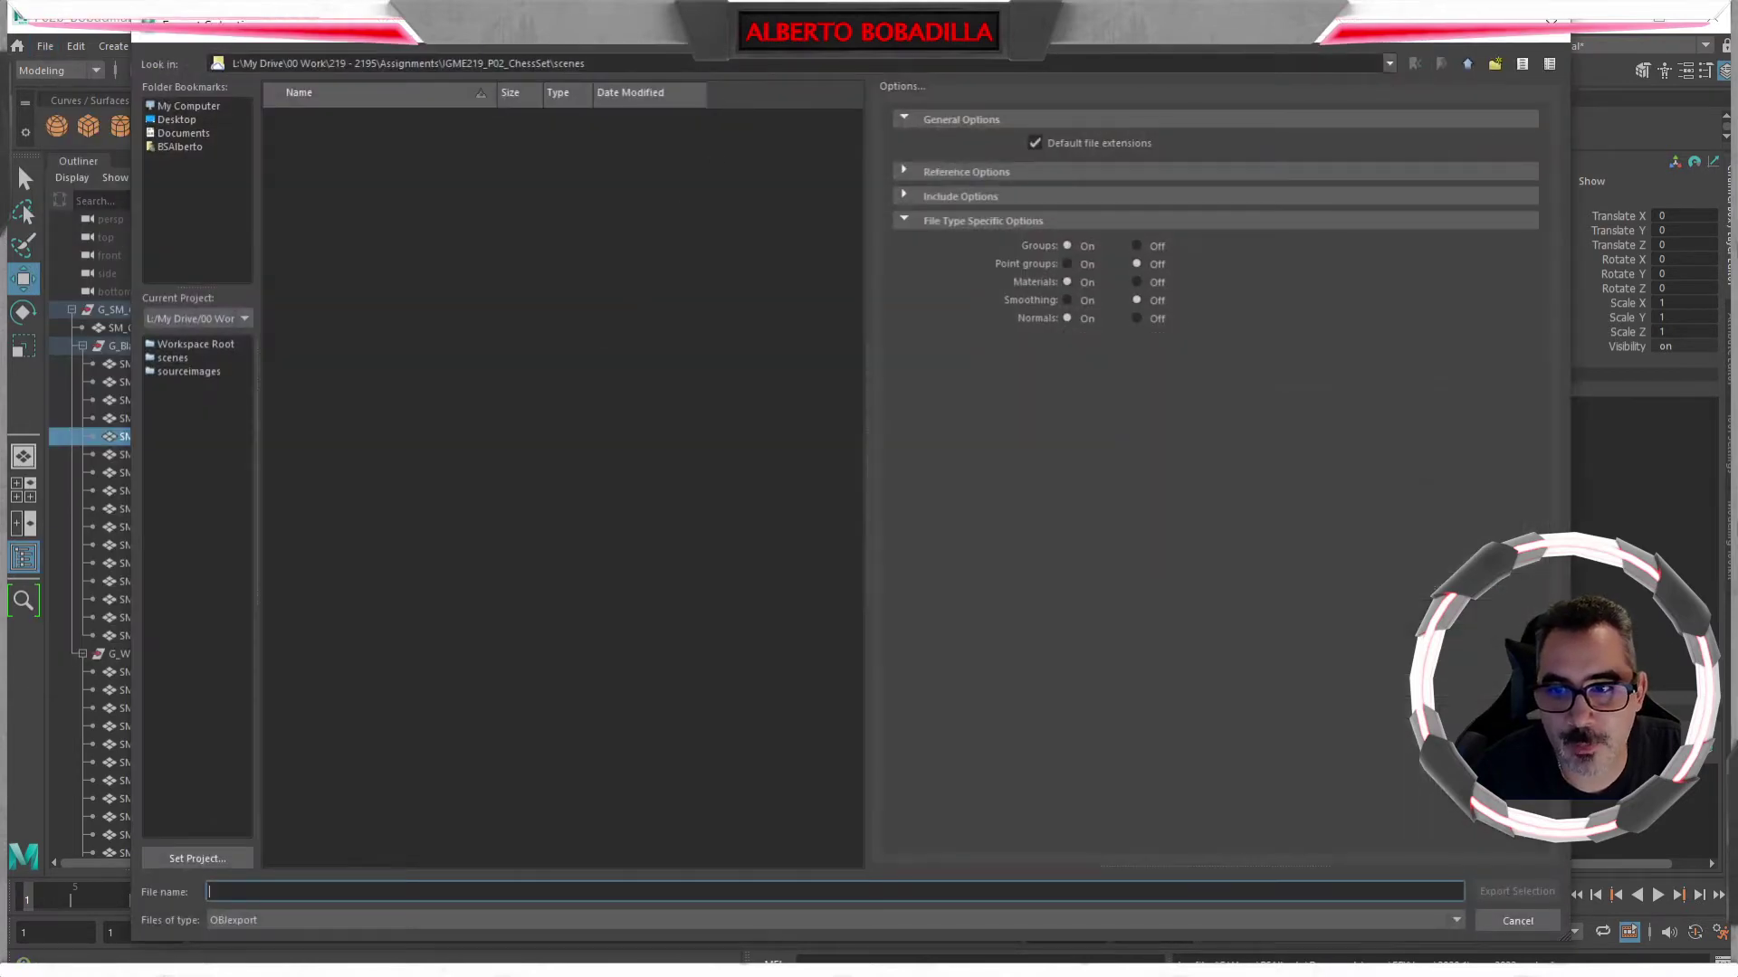
click(322, 921)
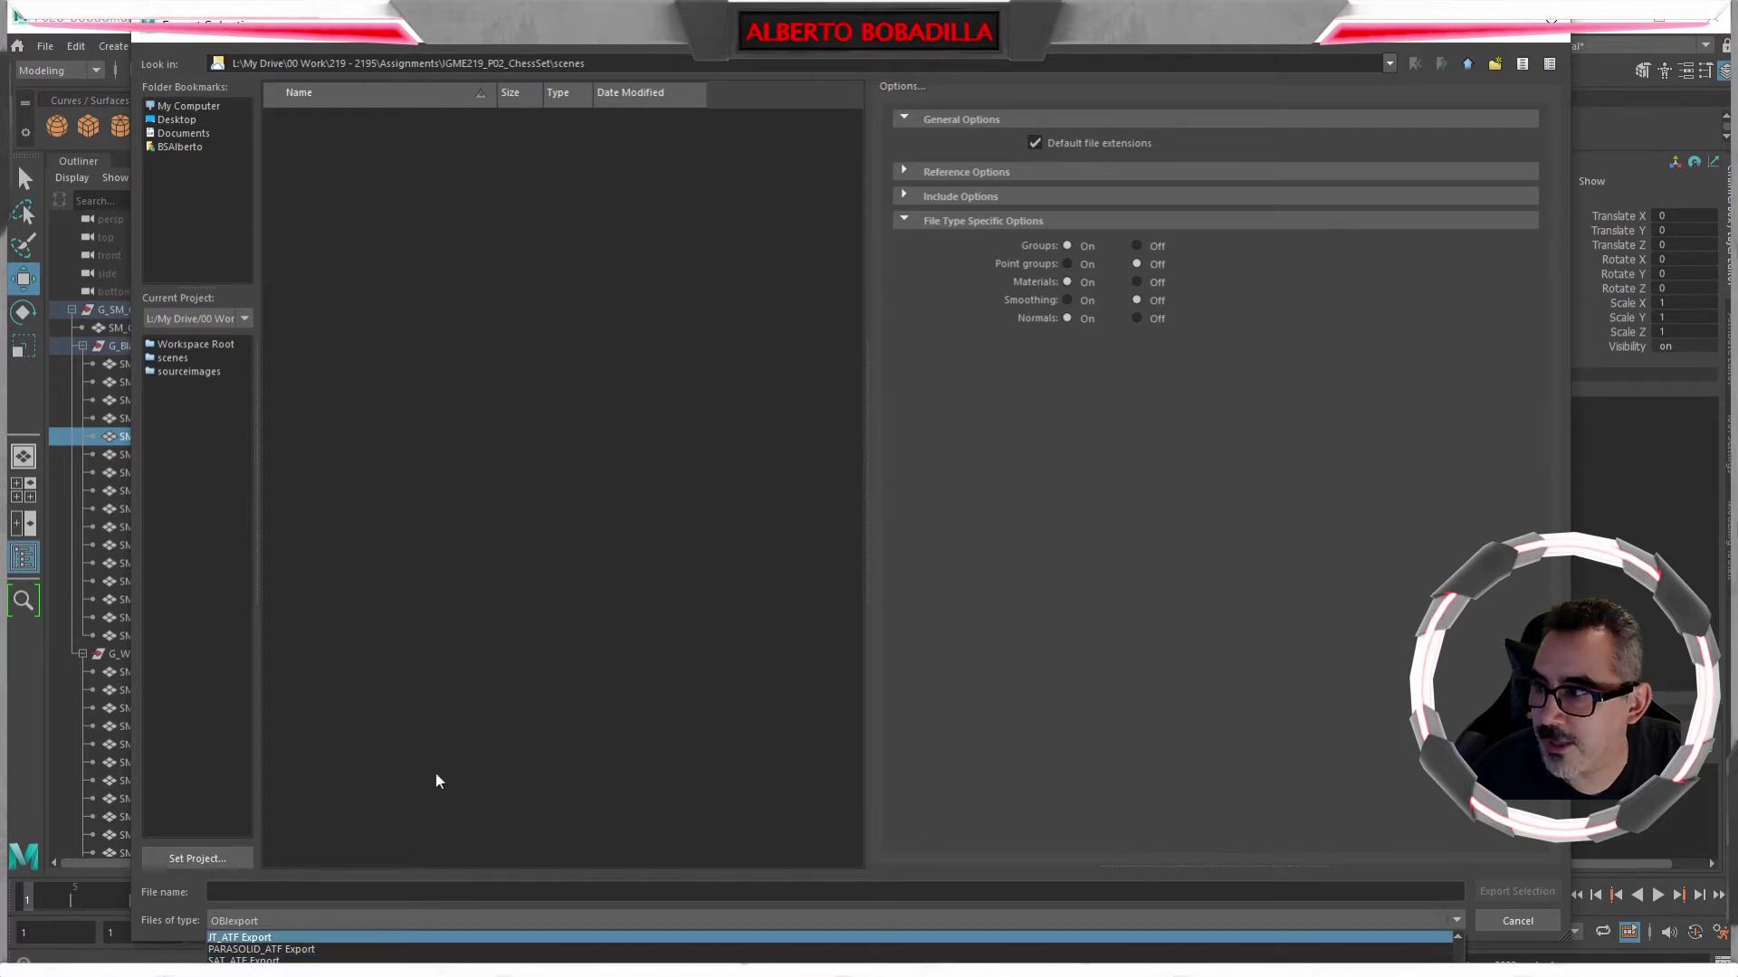
click(961, 608)
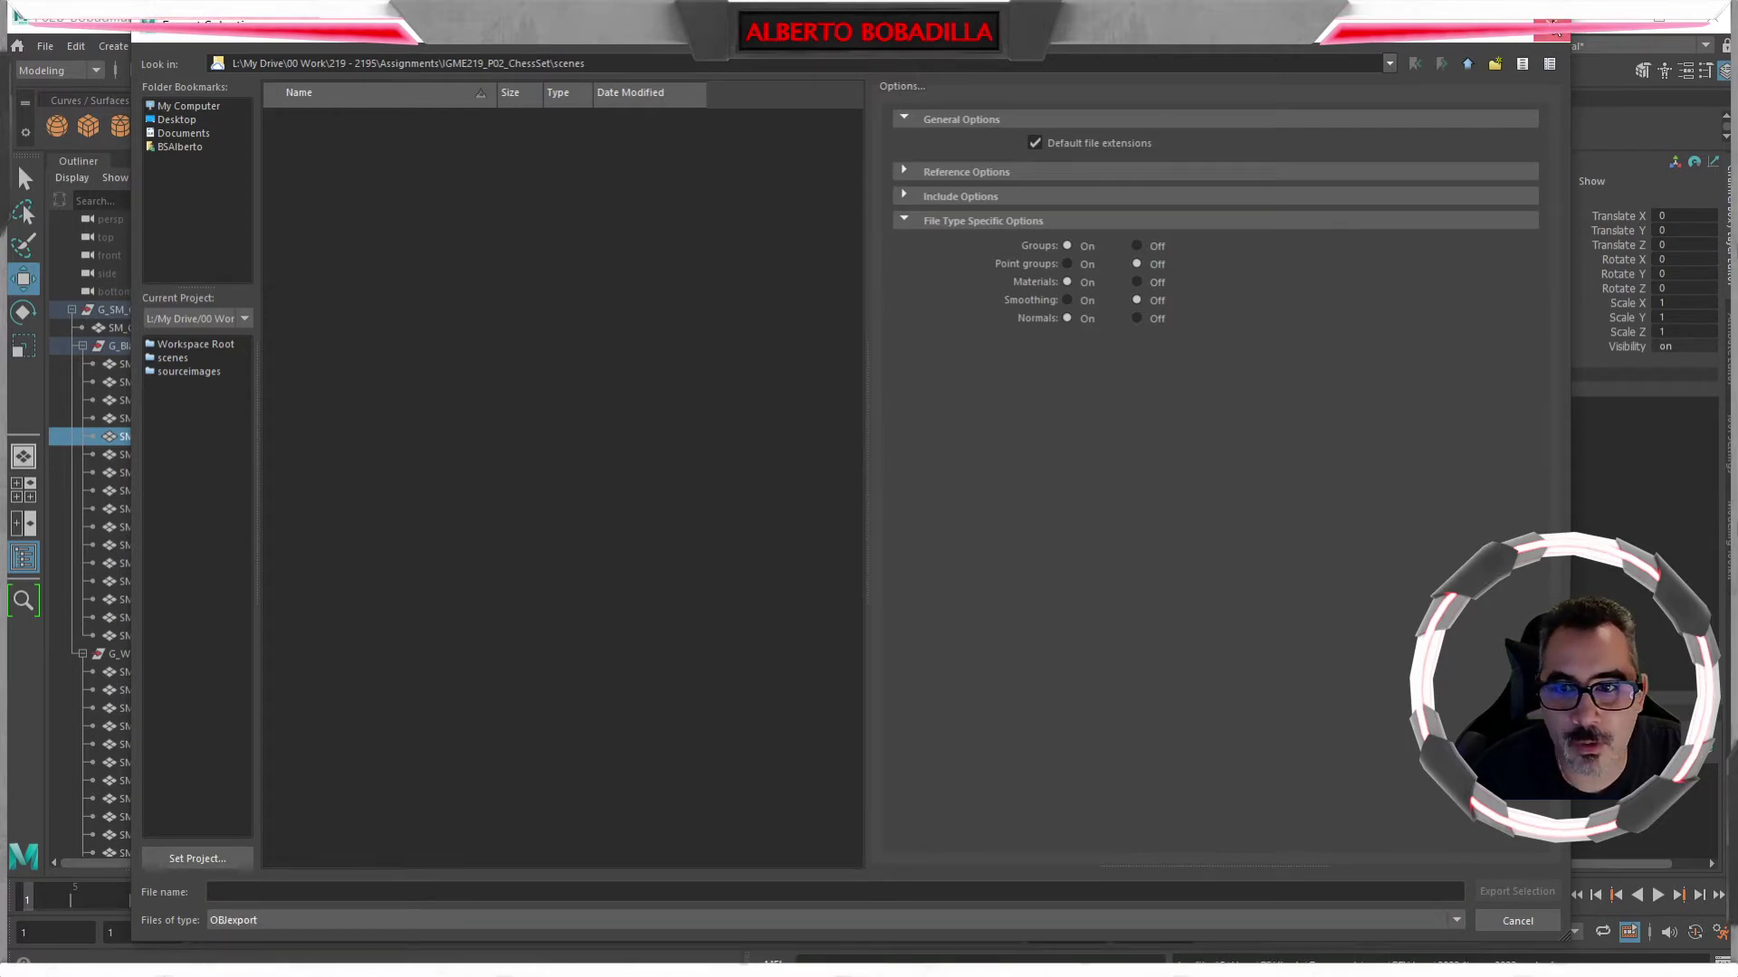
click(1551, 22)
click(1254, 193)
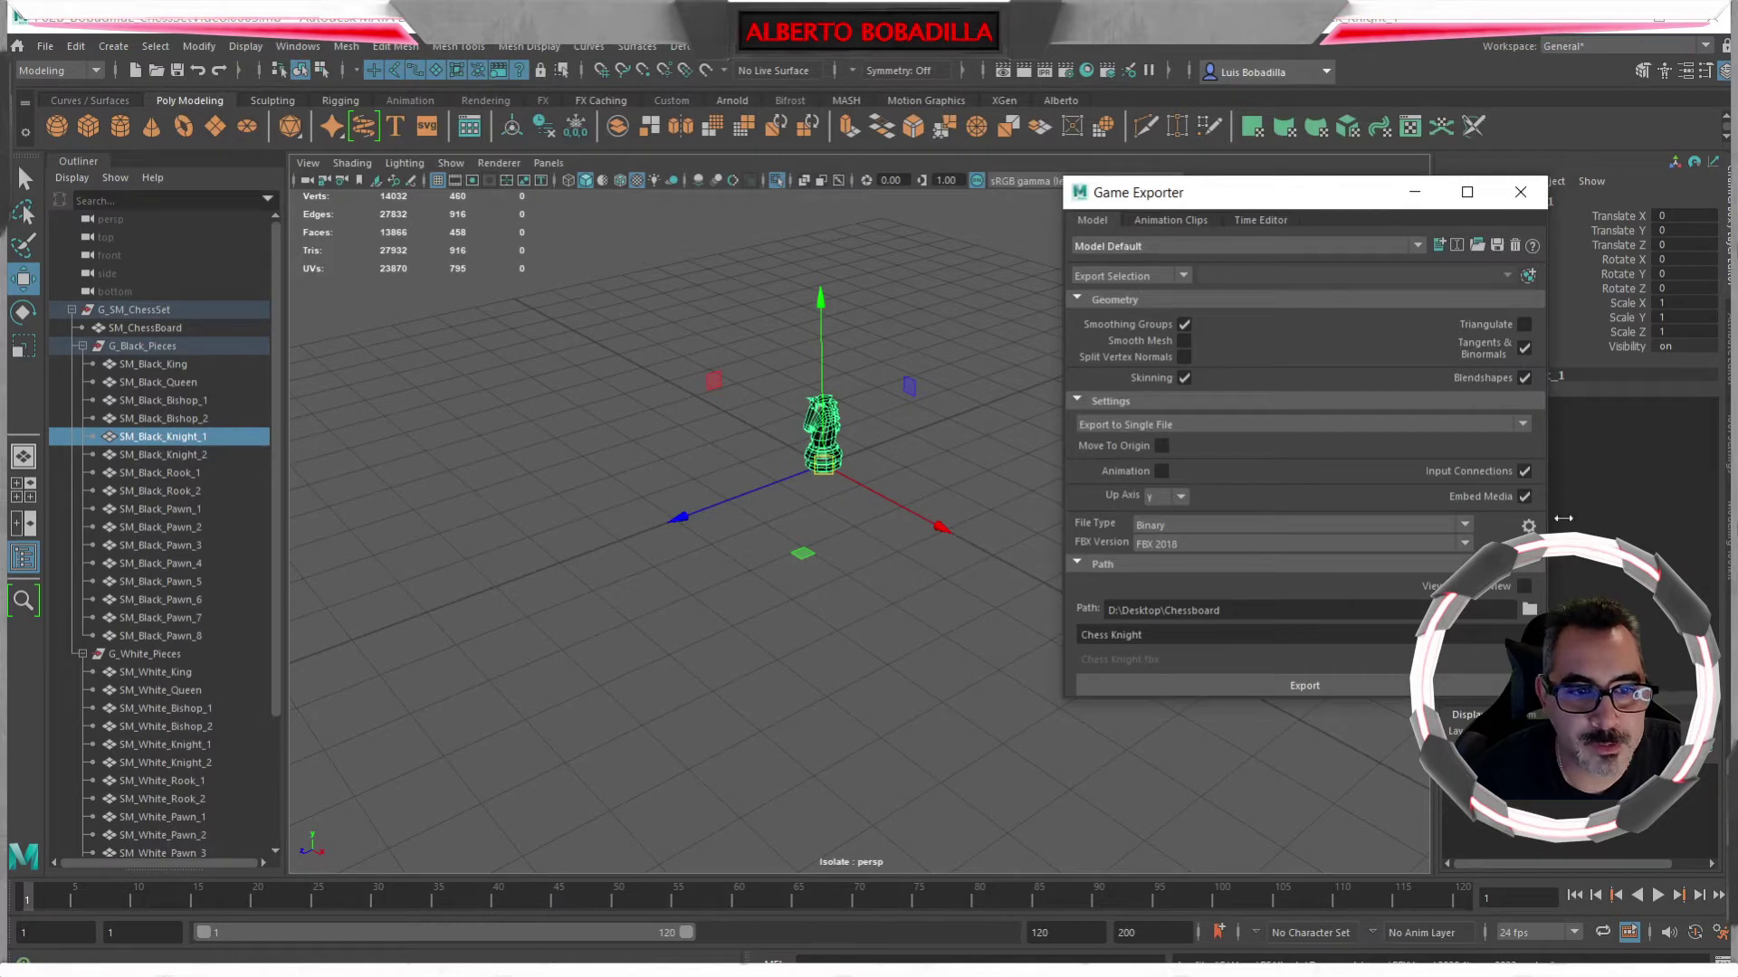
click(1520, 192)
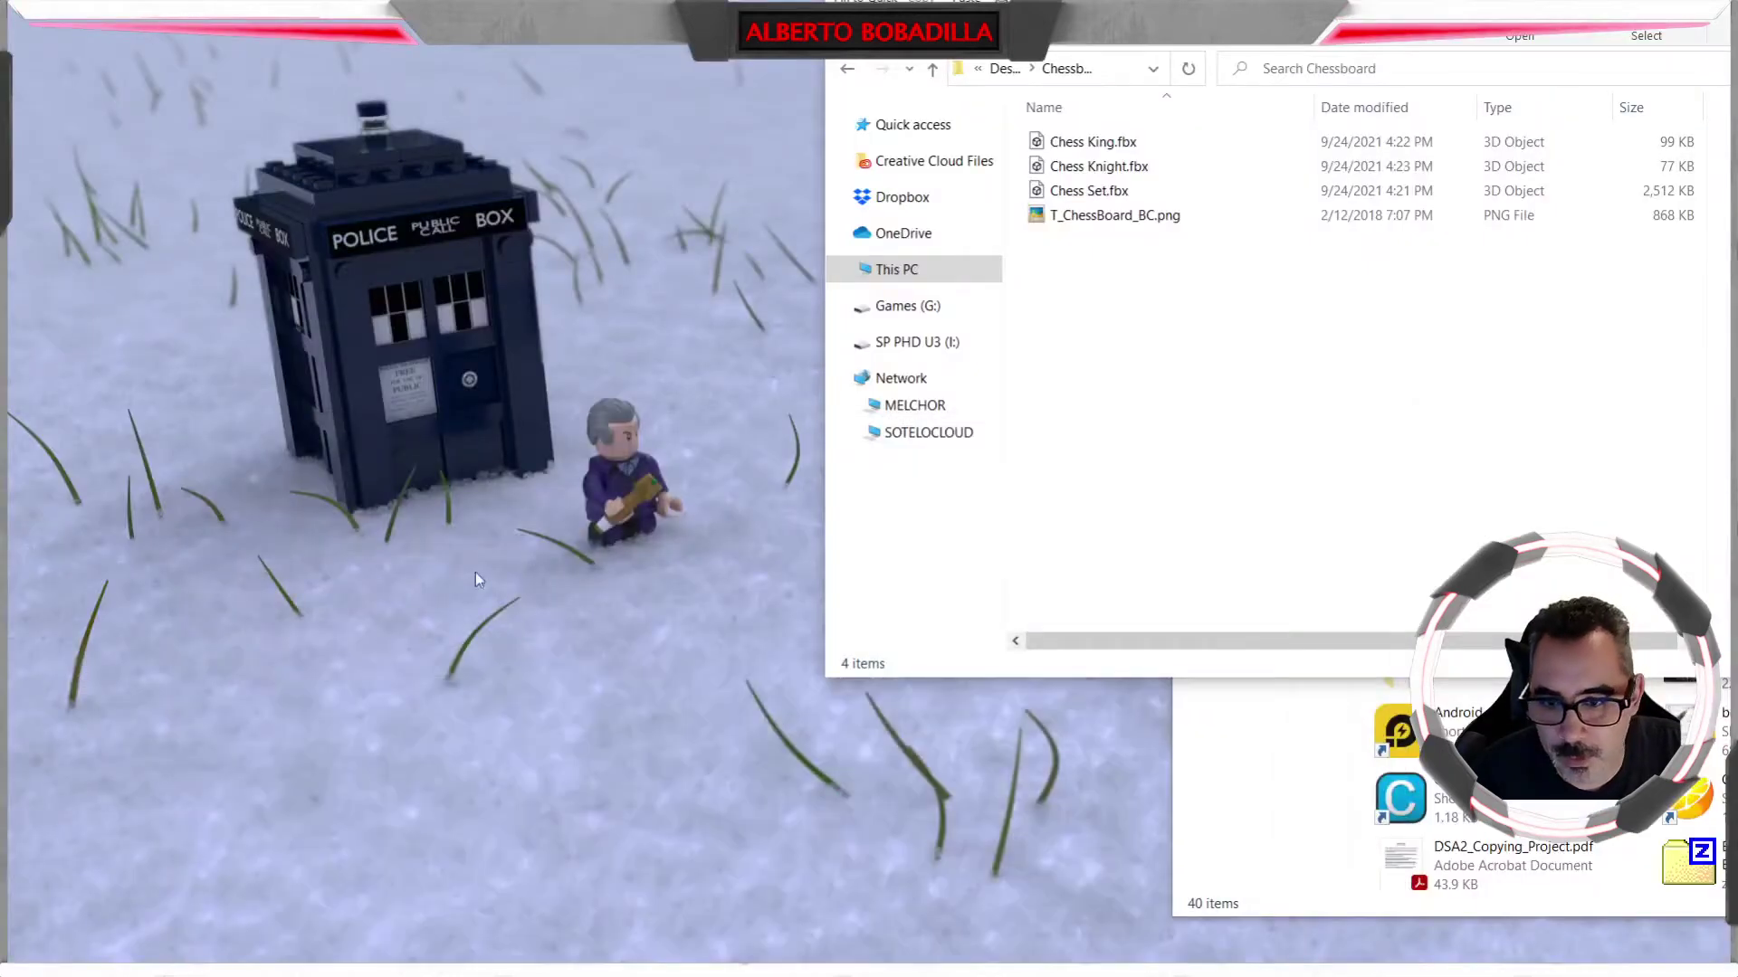
- Switch to the Epic Games Launcher and launch Unreal Engine from its library
key(super)
key(super)
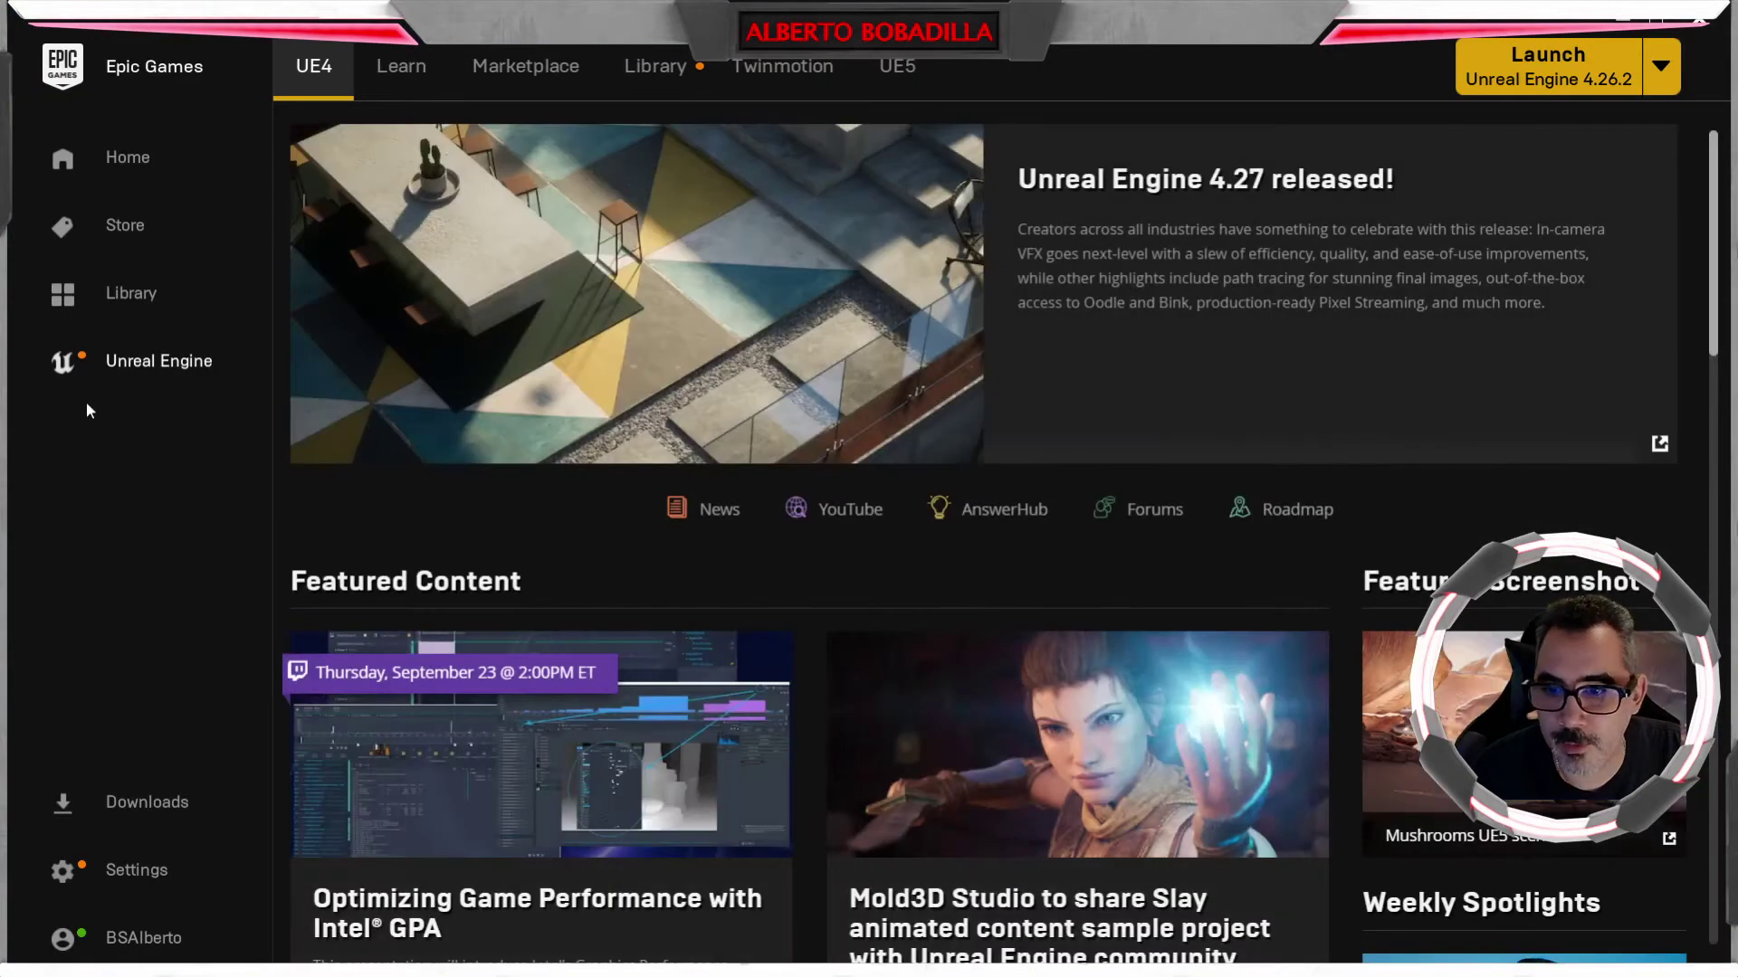
click(657, 68)
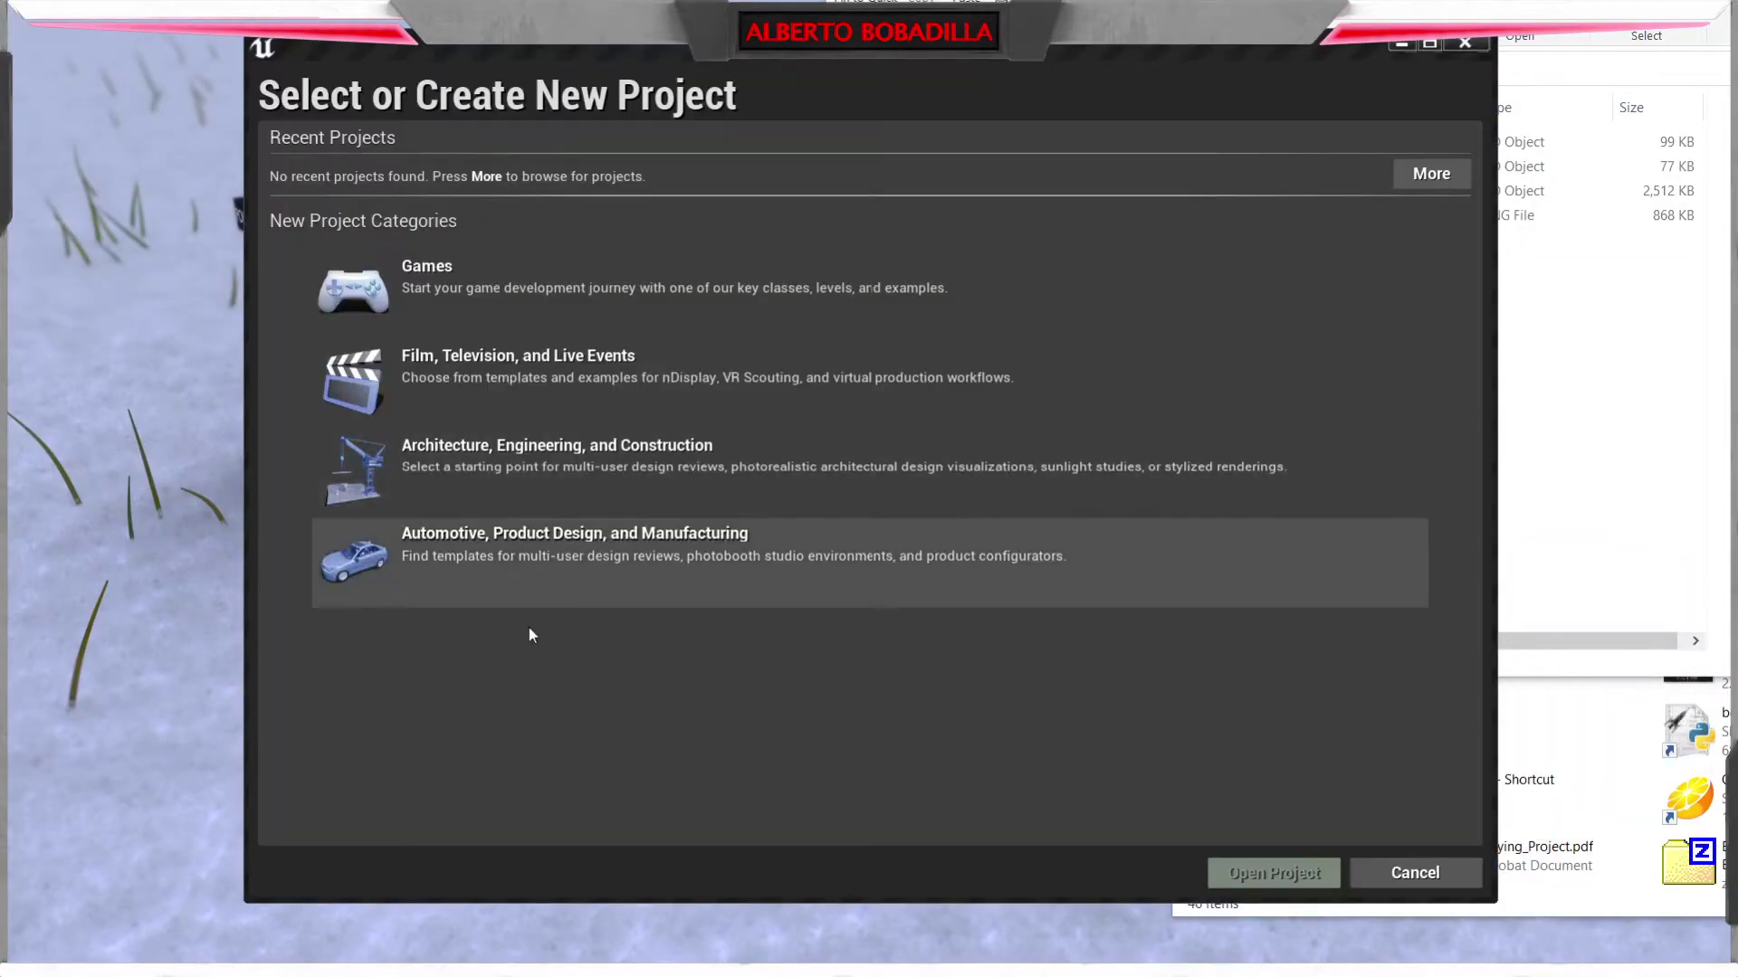
- Choose the Games category and the Third Person template for a new project
click(448, 297)
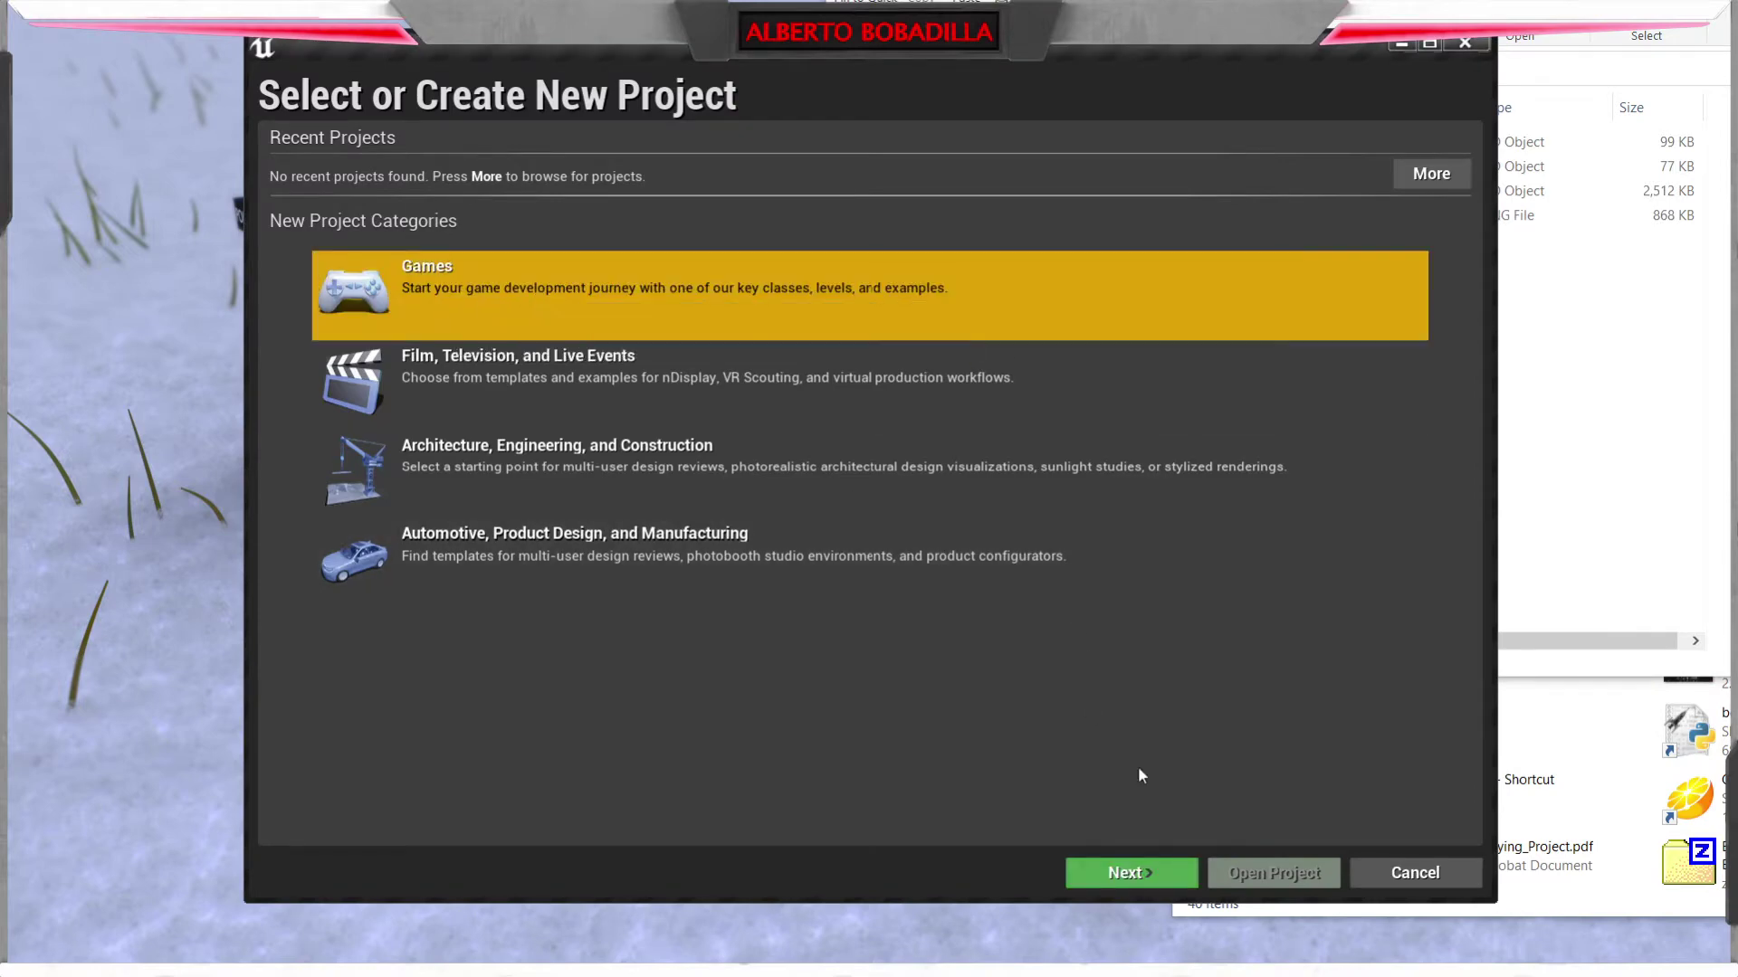
click(1131, 872)
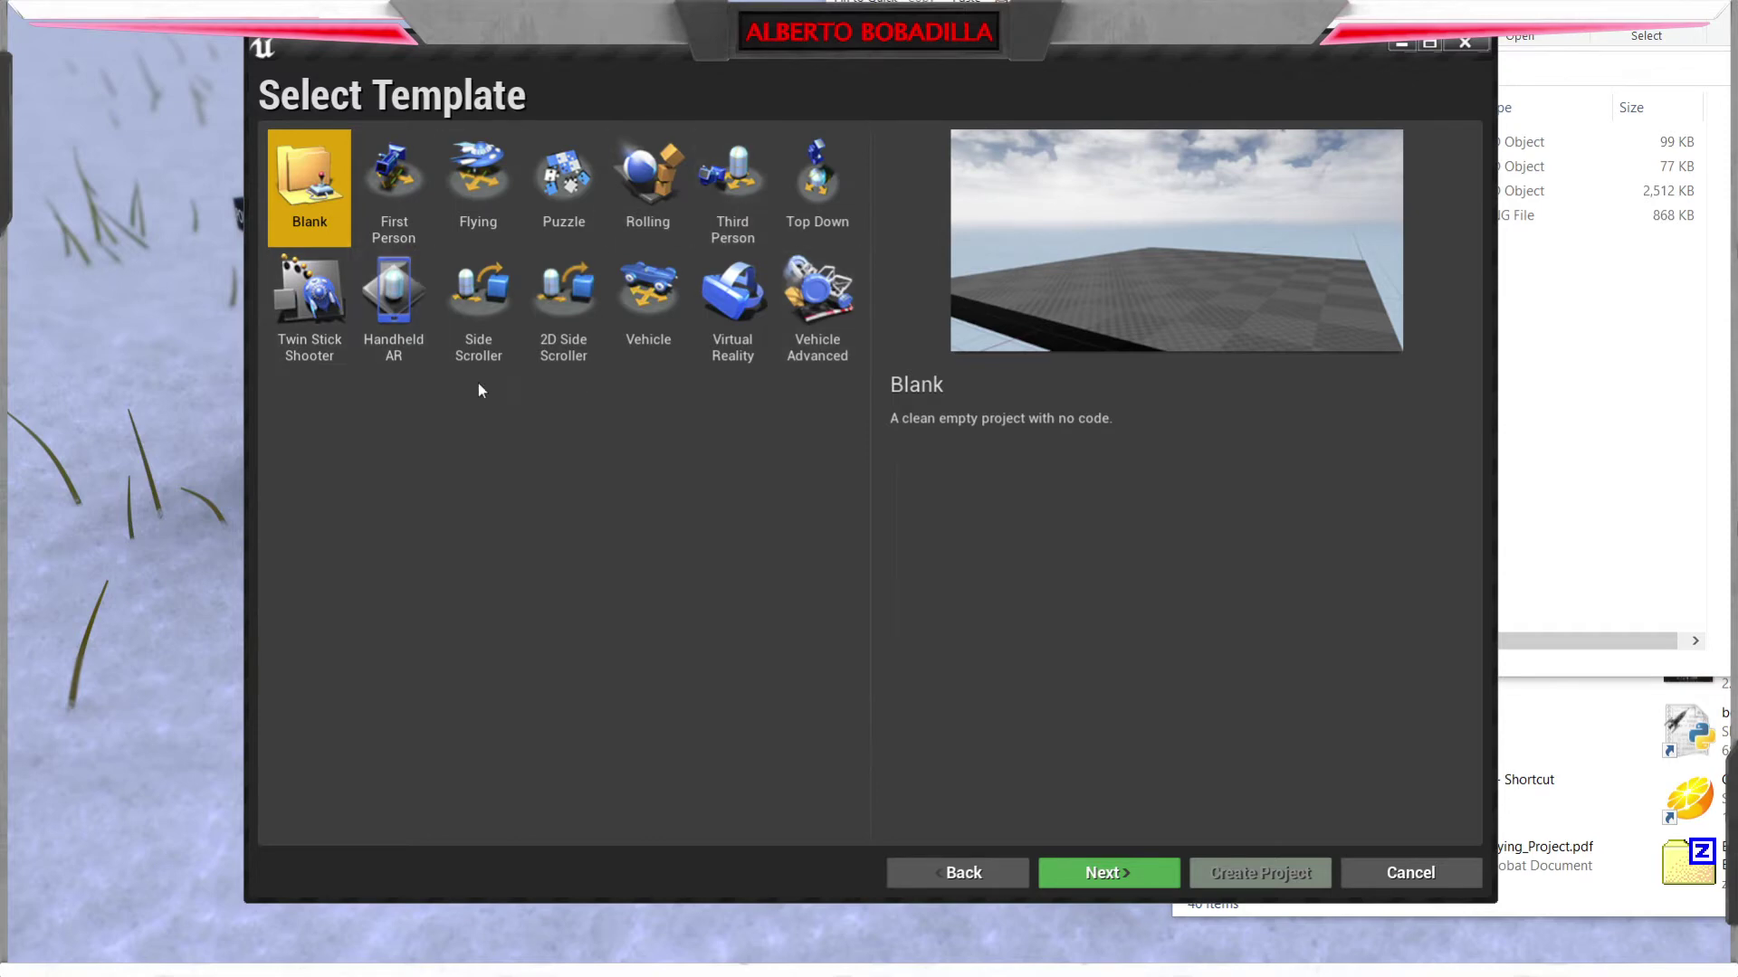
click(747, 194)
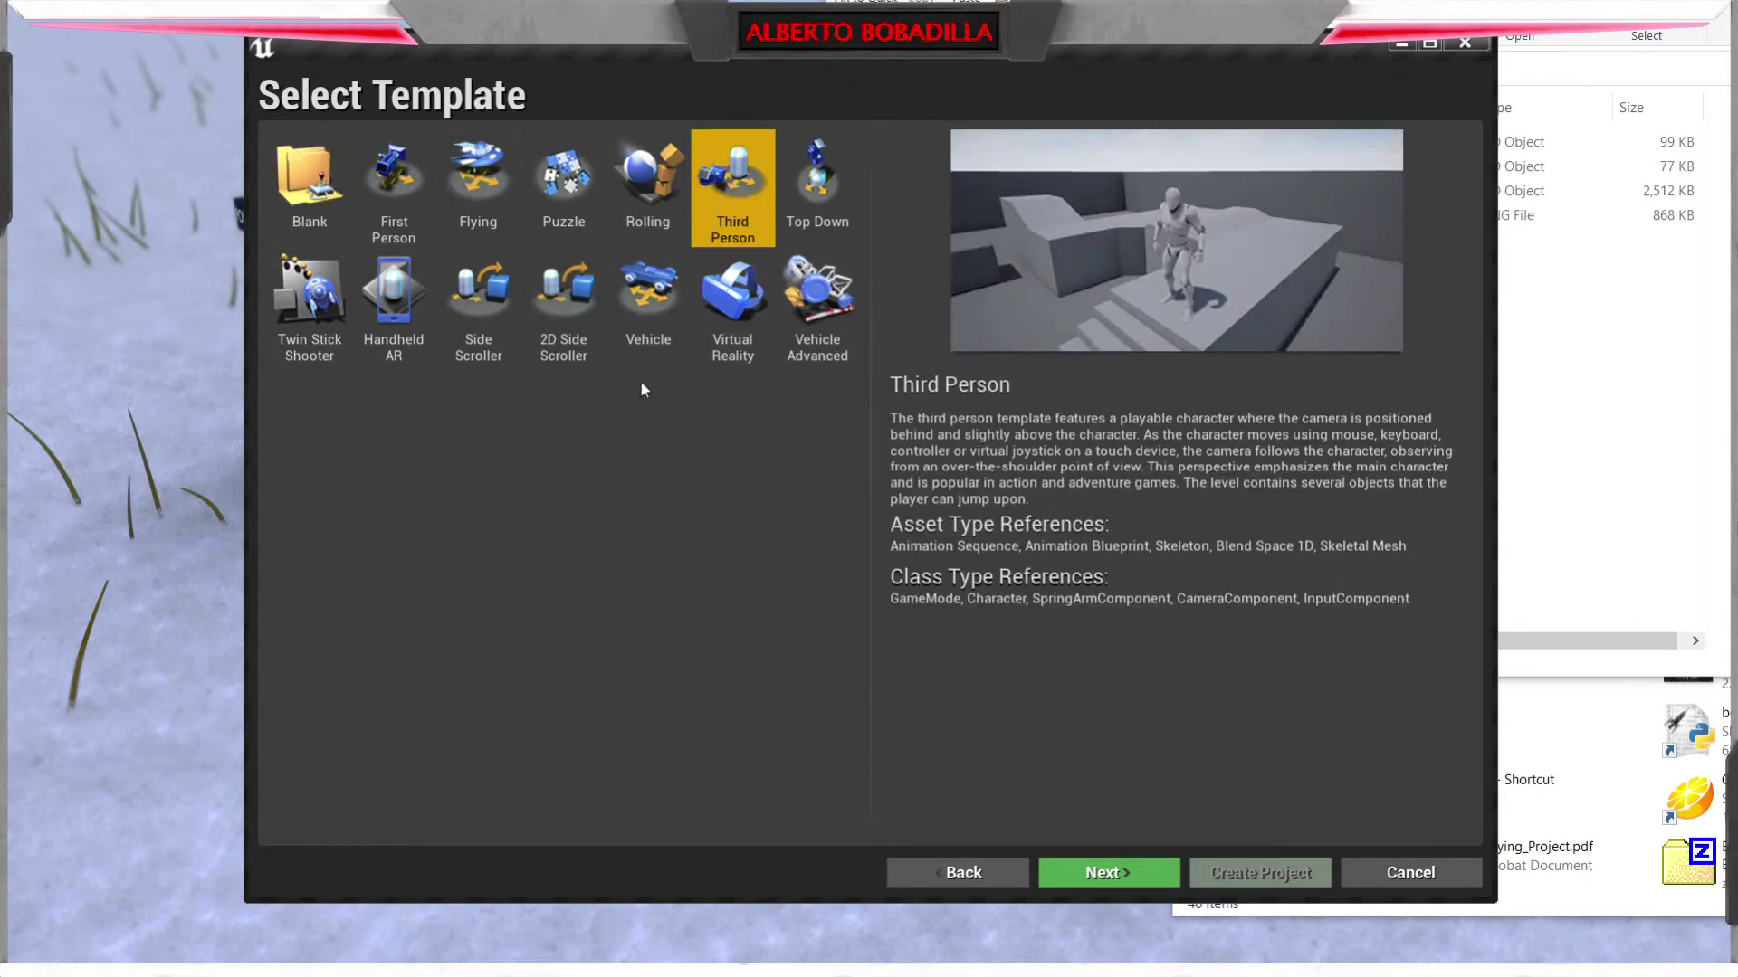
click(1111, 873)
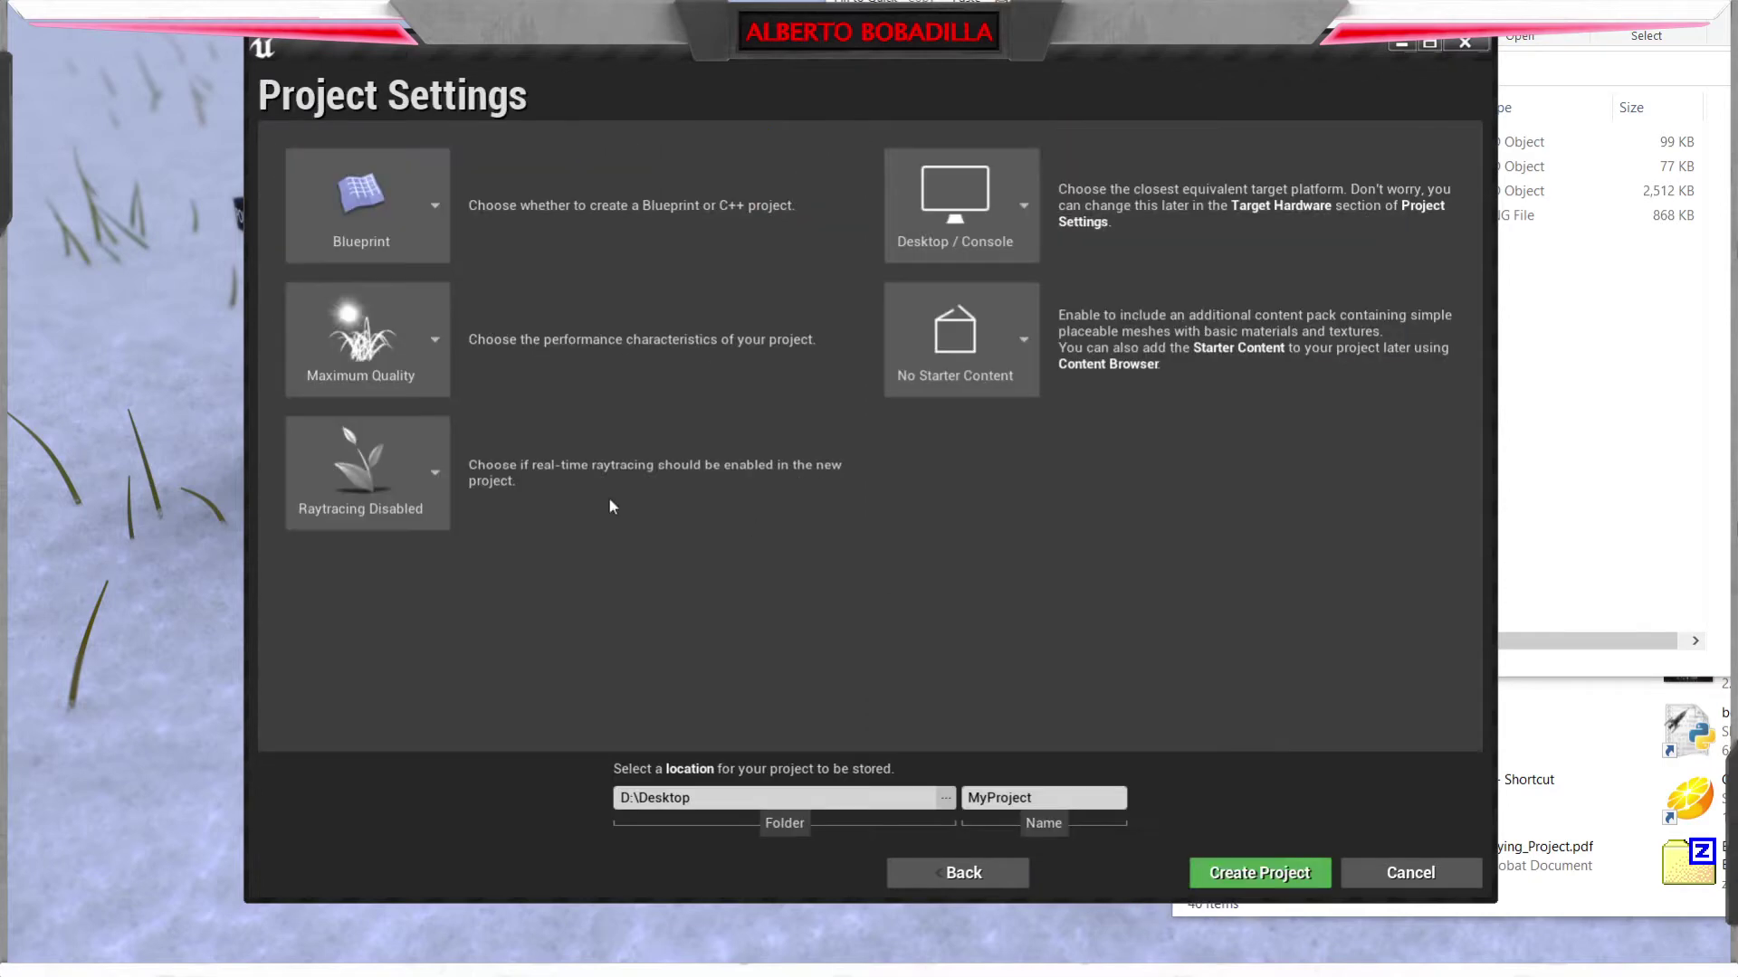
- Set the project's performance to Scalable 3D or 2D, keeping Raytracing Disabled and Desktop / Console as the target platform
click(437, 345)
click(400, 590)
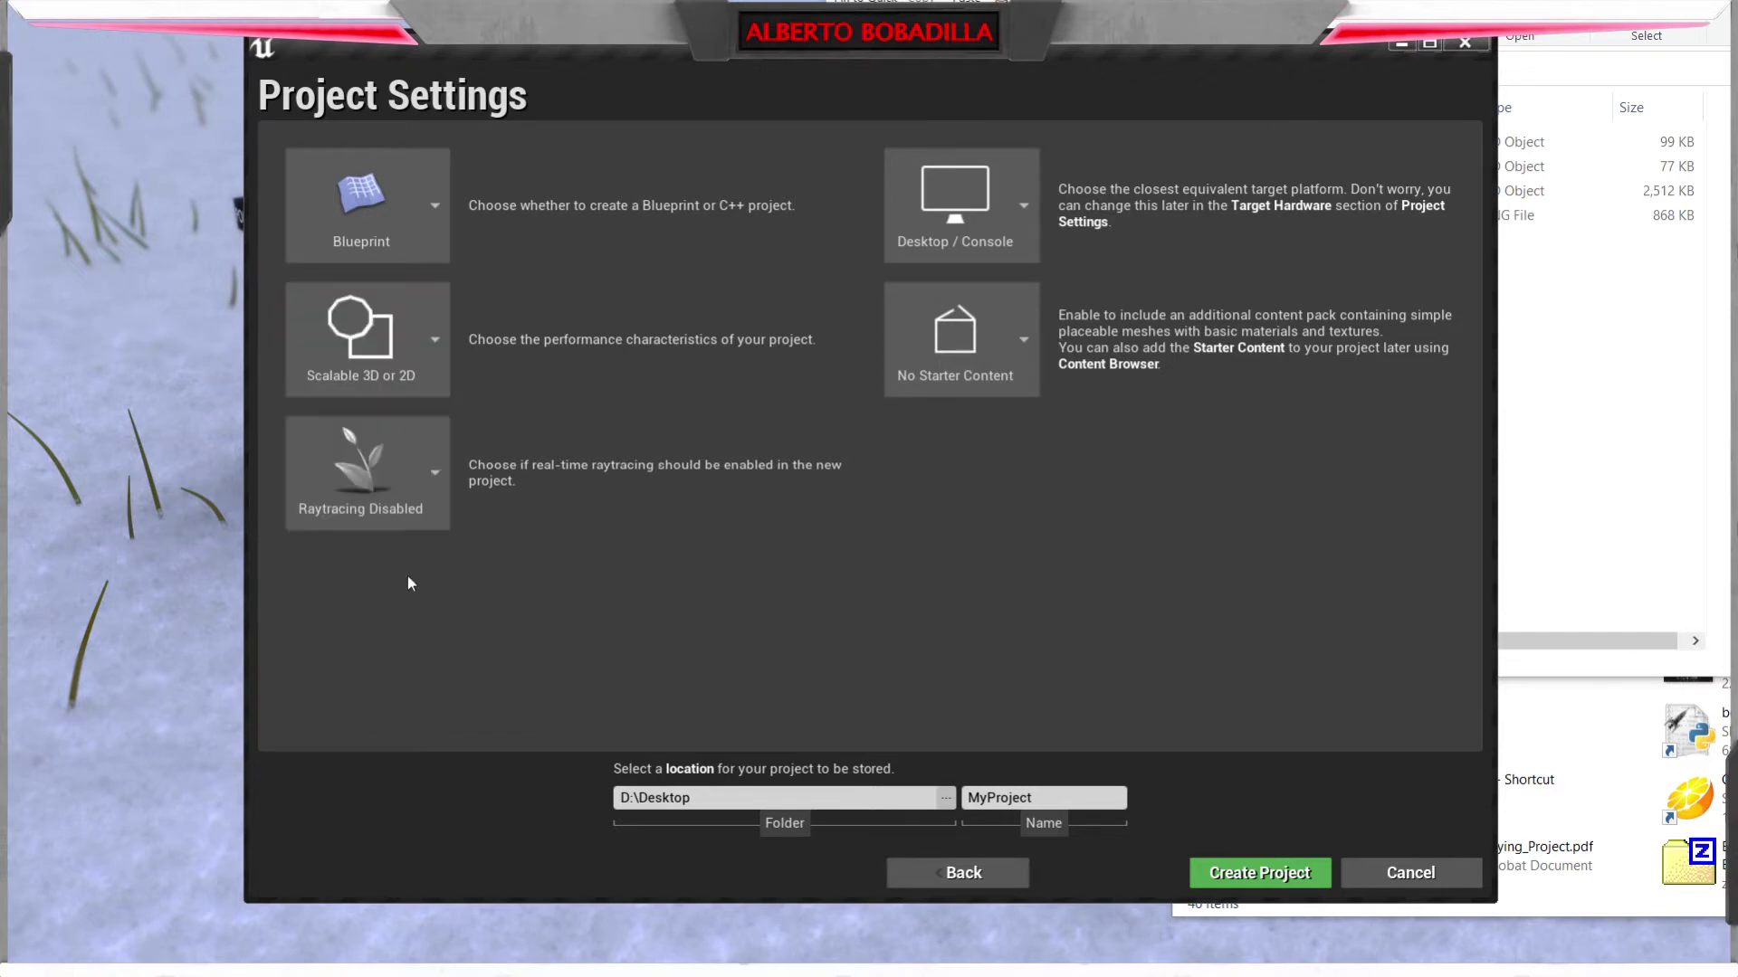
click(439, 476)
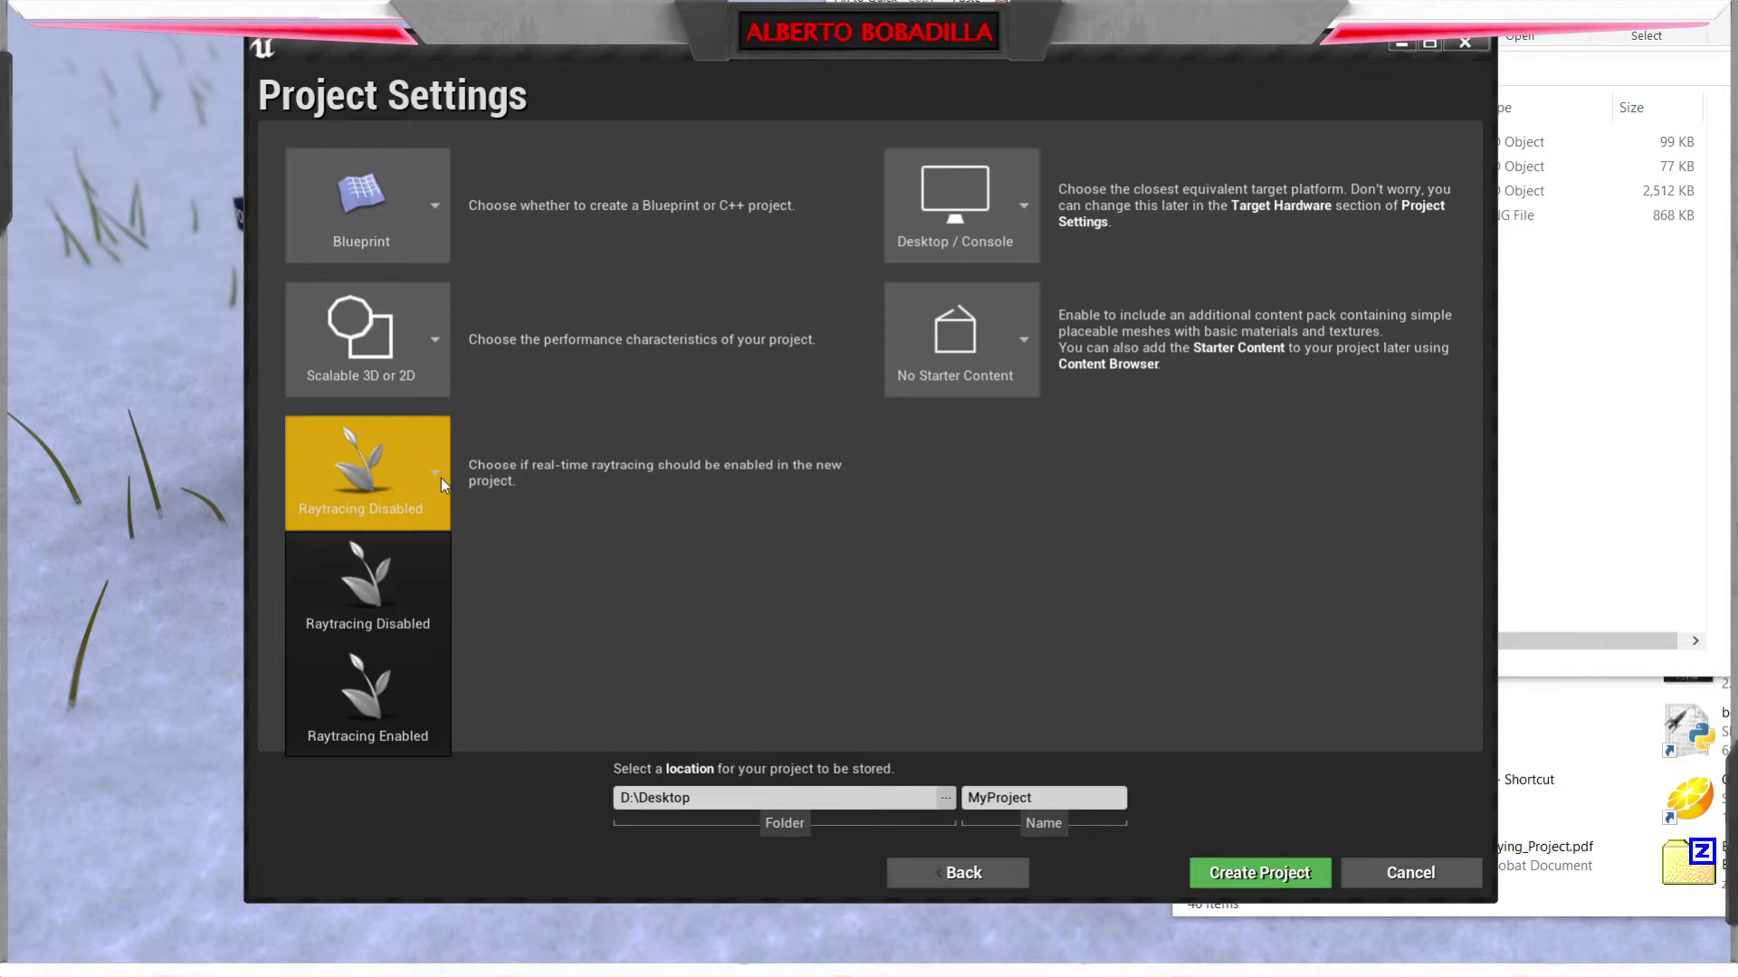
click(859, 651)
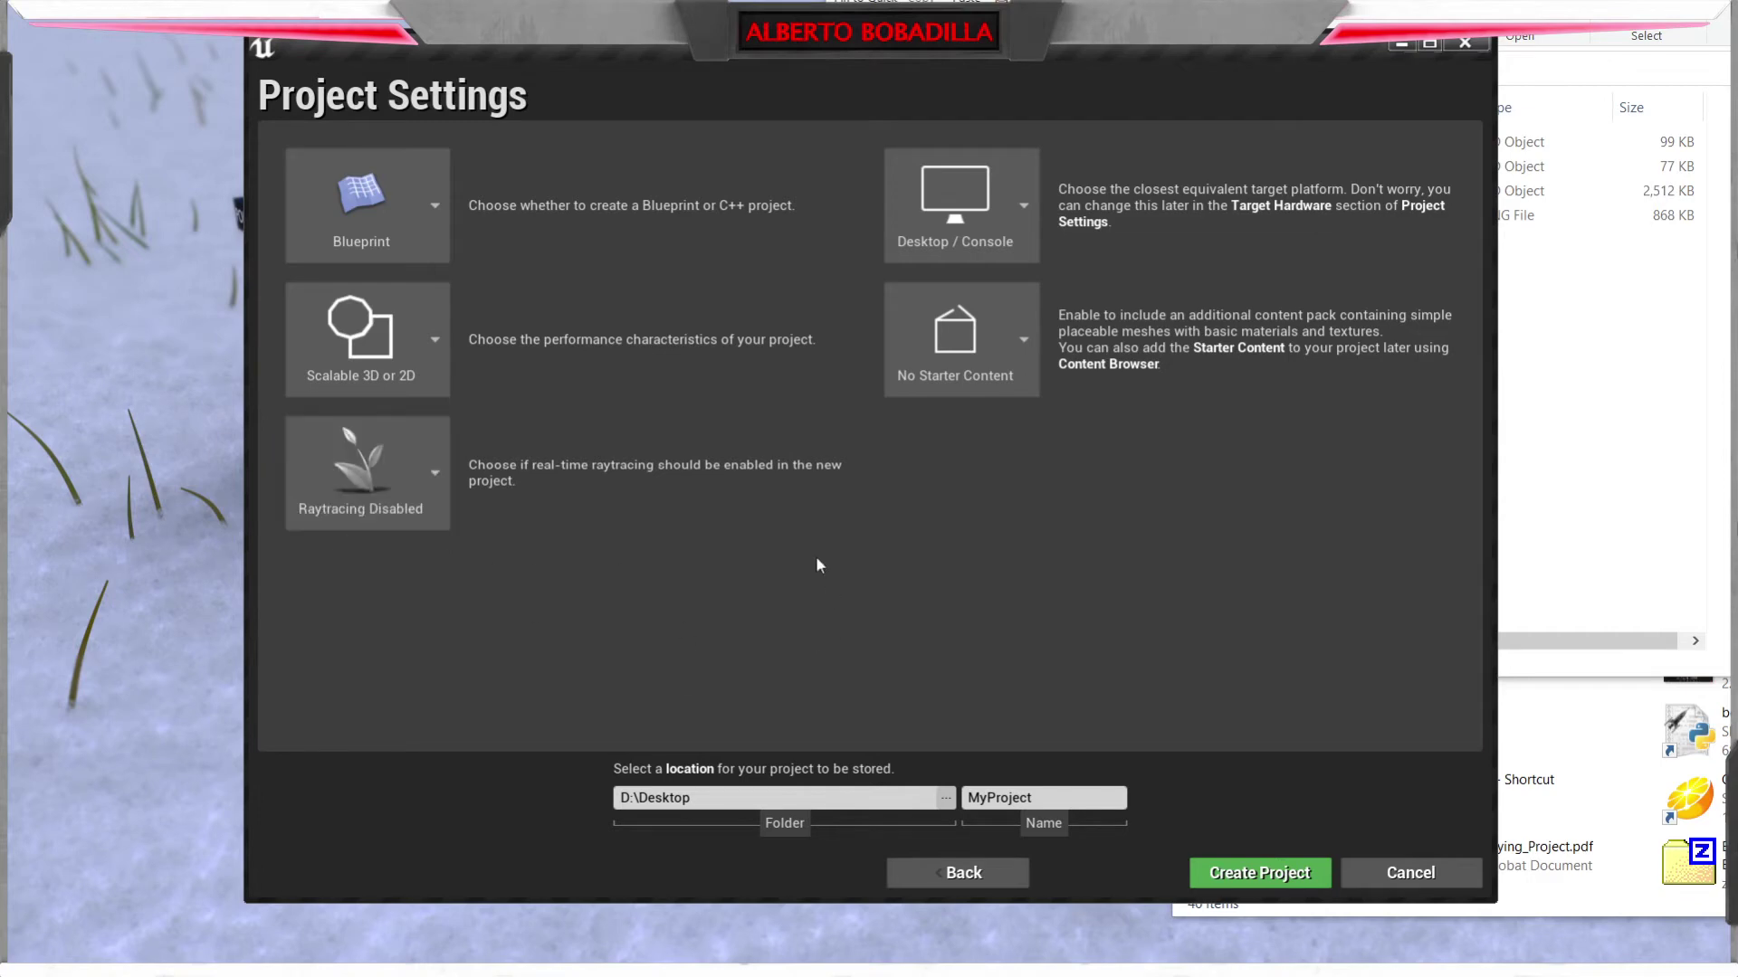
click(1031, 197)
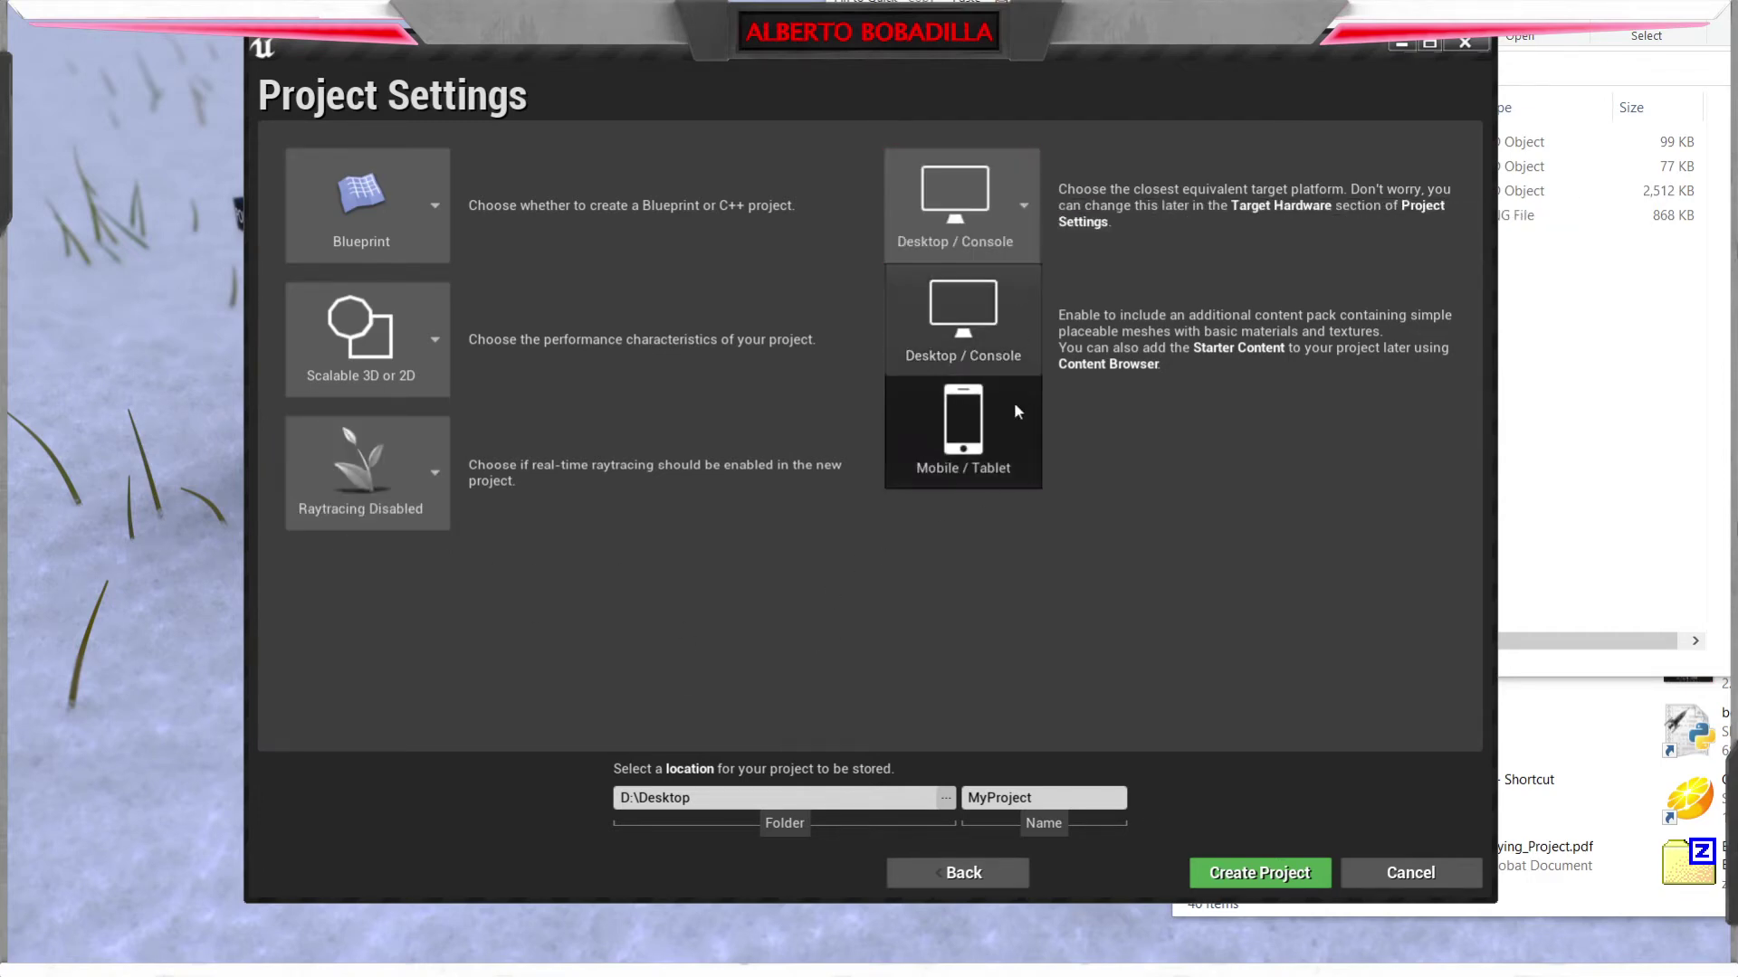
click(1008, 333)
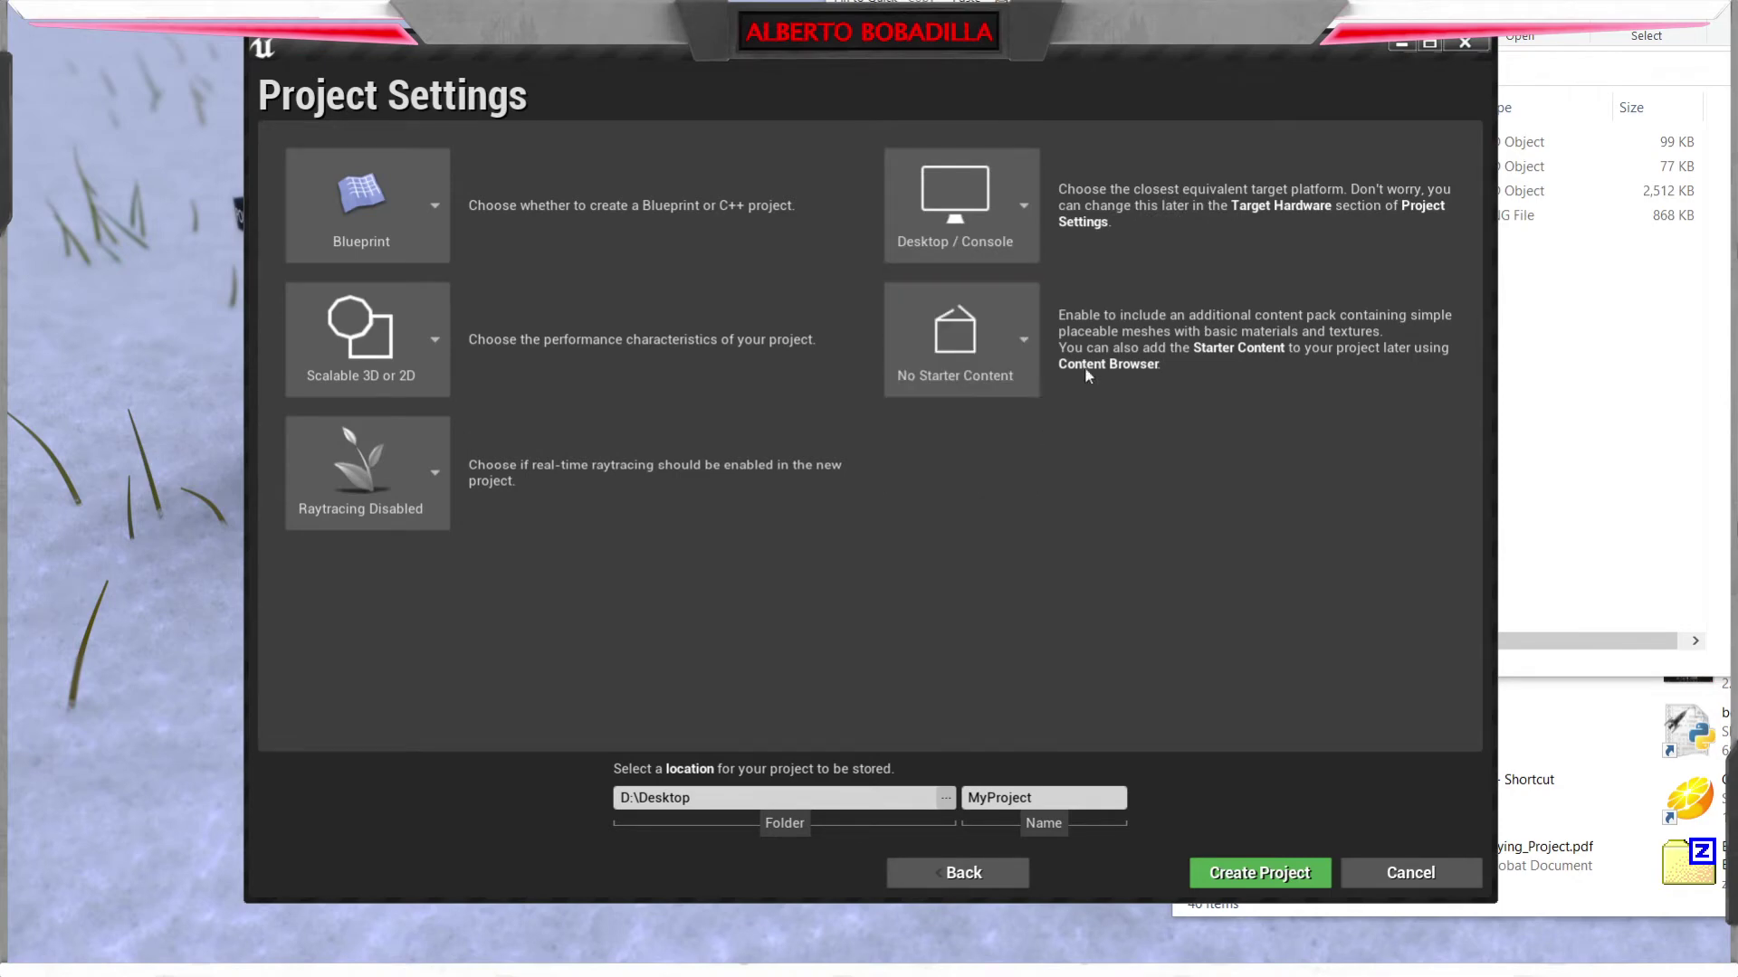
- Look through the target platform and starter content choices, keeping Desktop / Console and No Starter Content
click(1024, 220)
click(1006, 438)
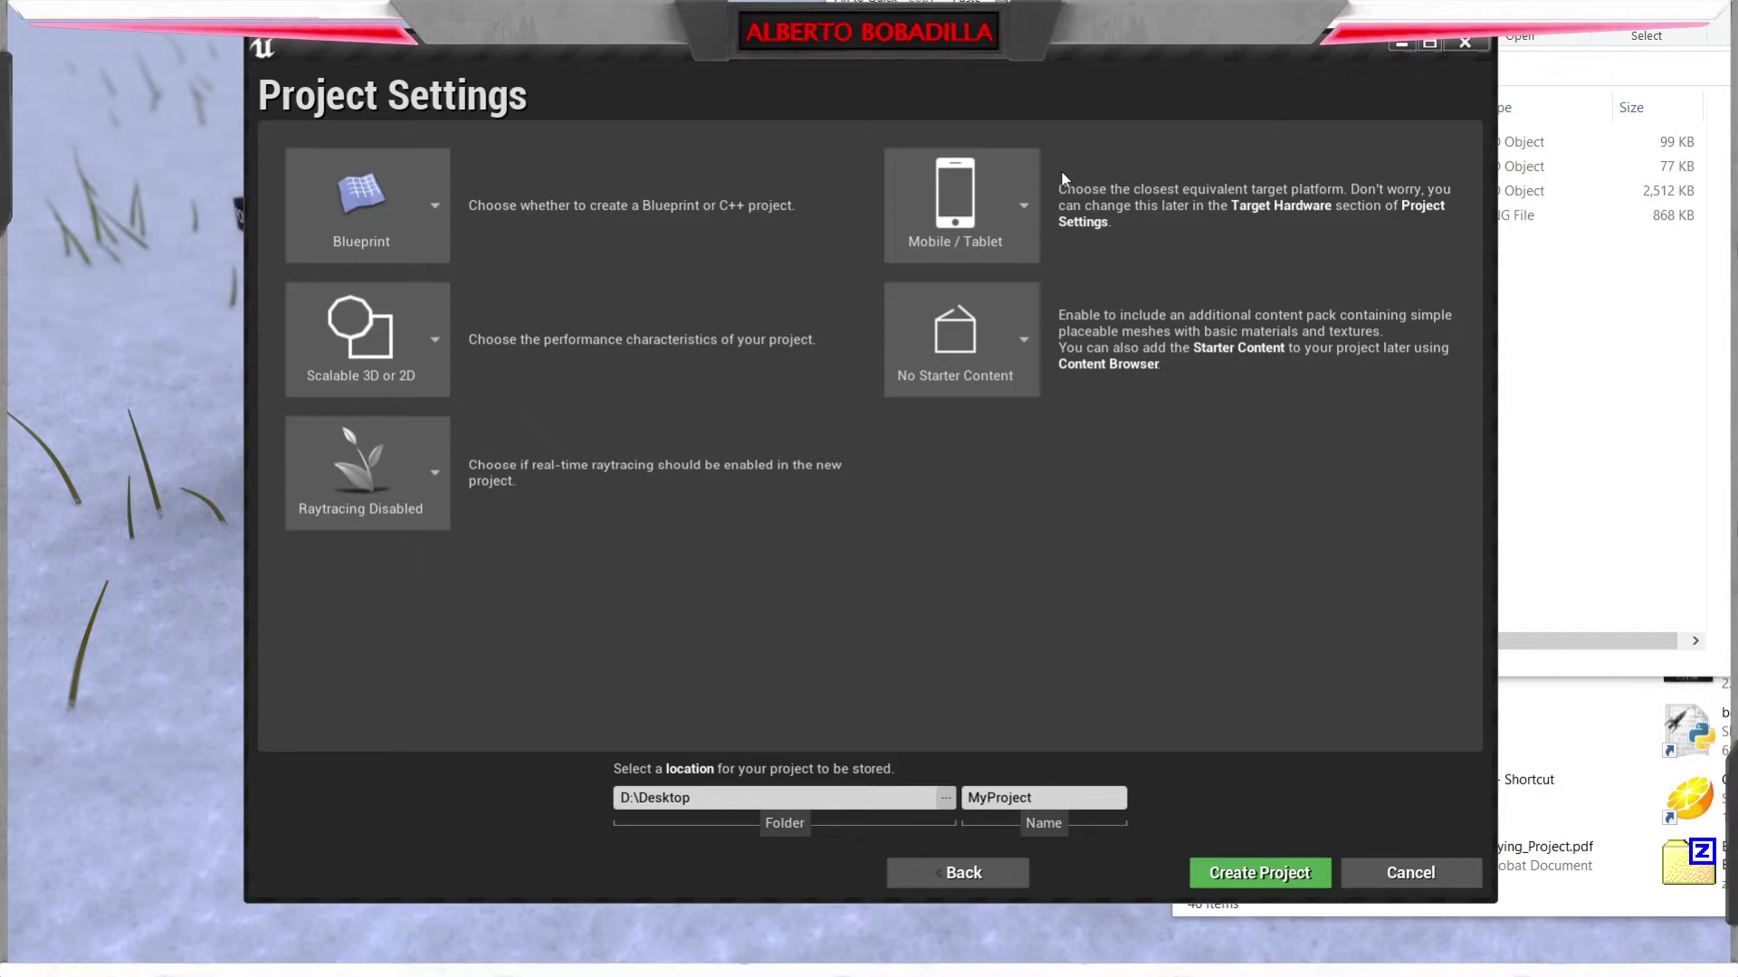
click(1023, 205)
click(1010, 288)
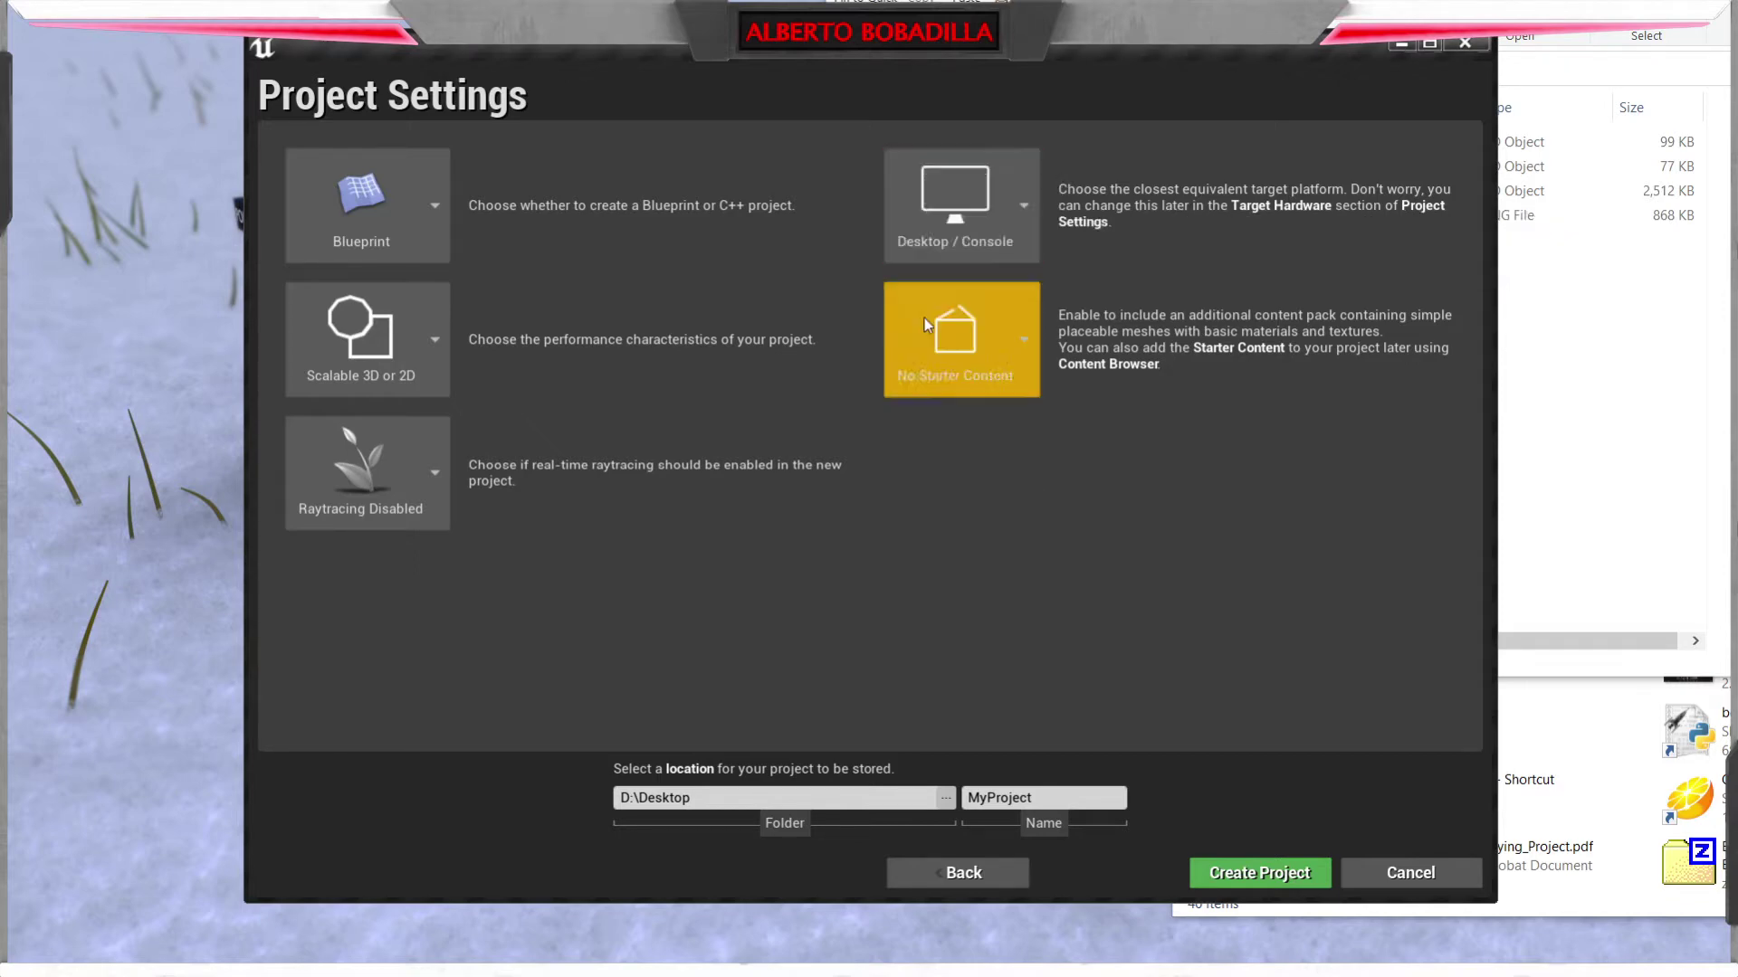
click(1028, 355)
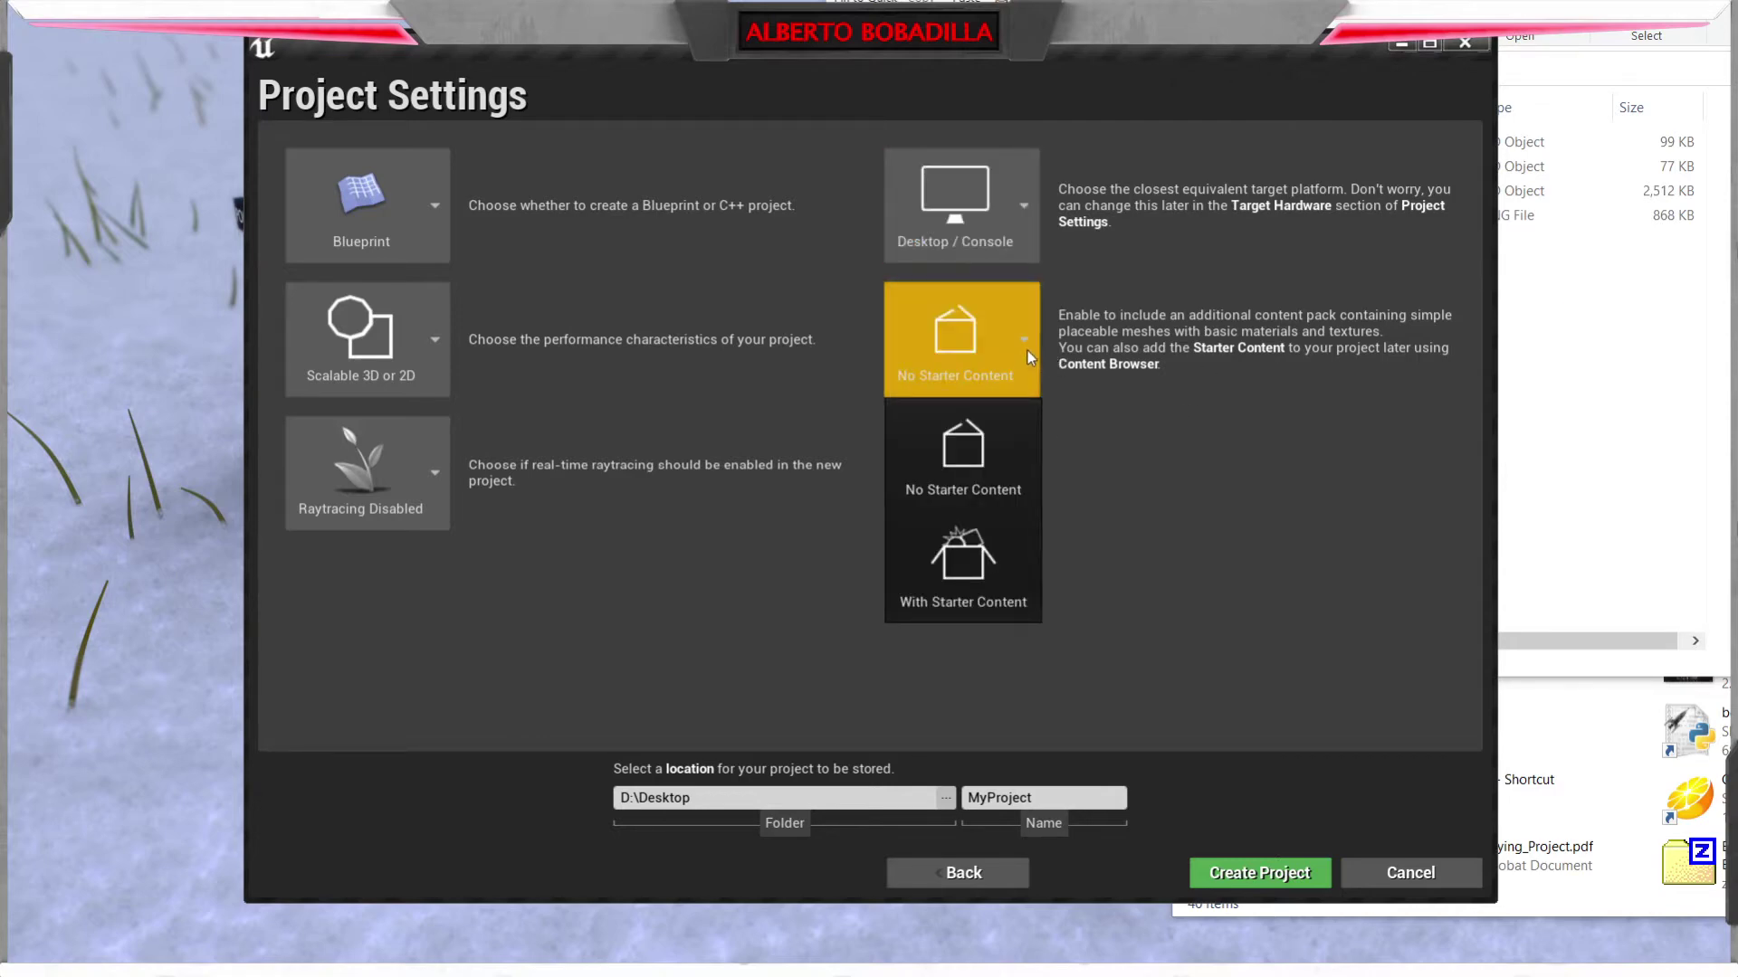
click(1028, 349)
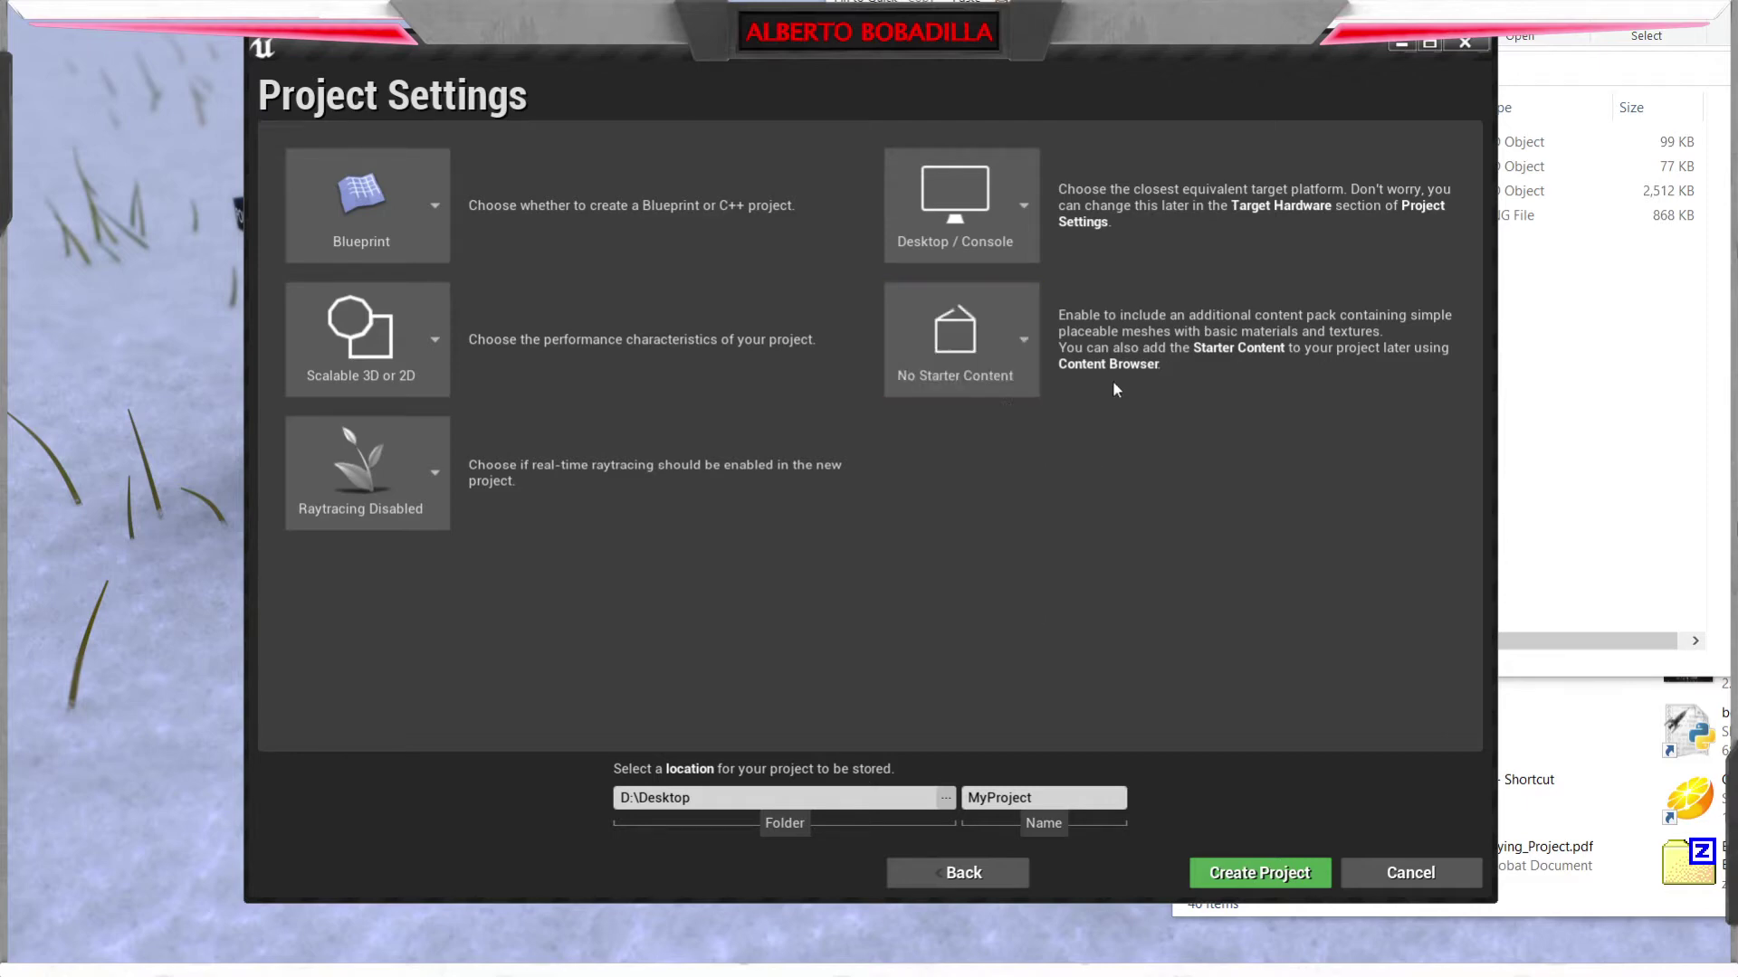
- Name the project Chess, stored in D:\Desktop, and create it
click(832, 793)
key(Tab)
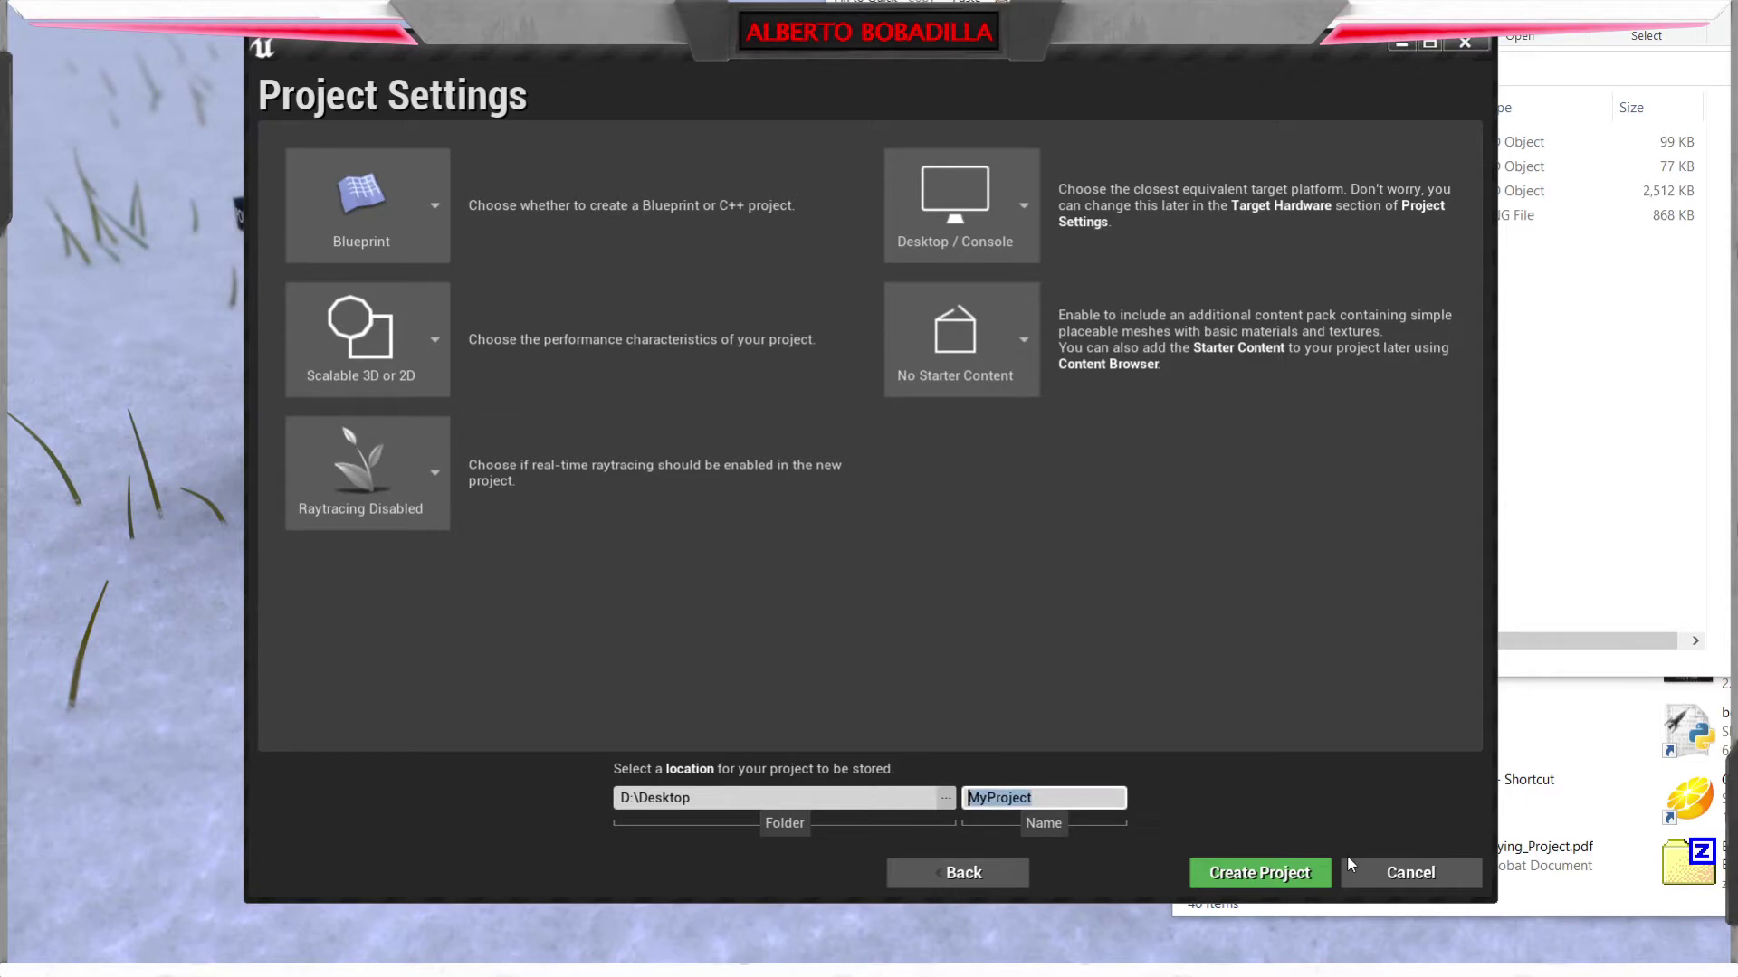
text(Chess)
click(1258, 872)
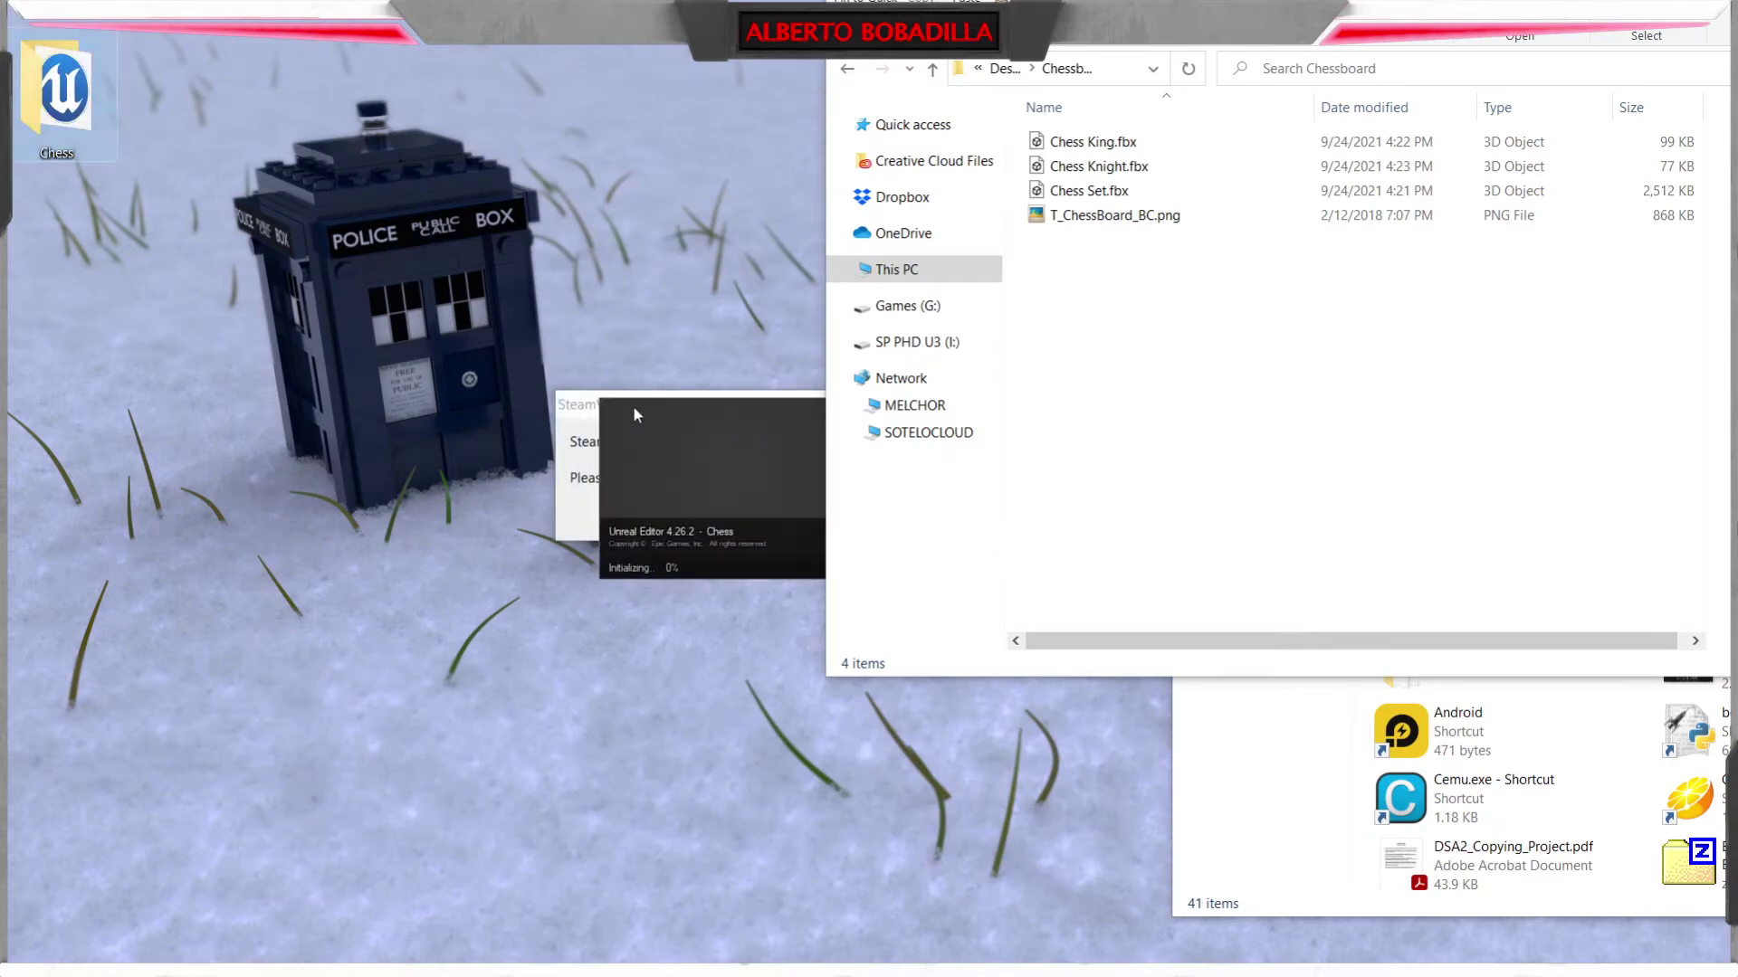
click(587, 422)
click(1142, 518)
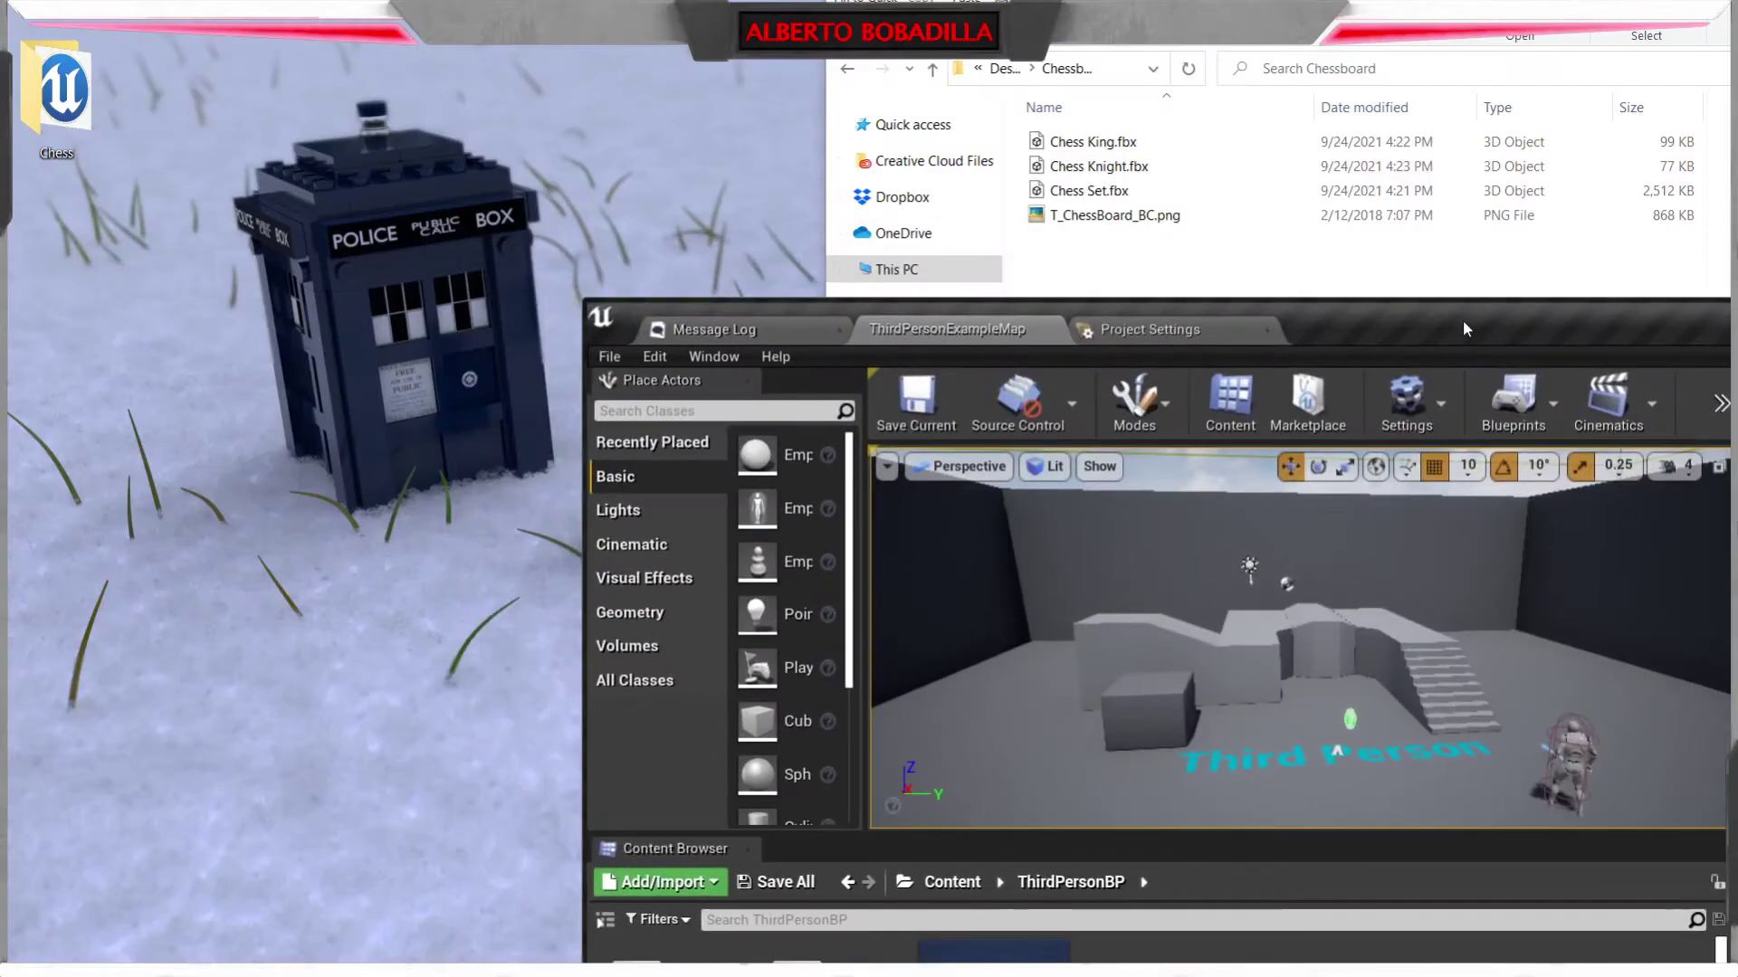
- Enlarge the editor window to fill the screen and show the folder tree with the root Content folder open
drag(1462, 319, 883, 19)
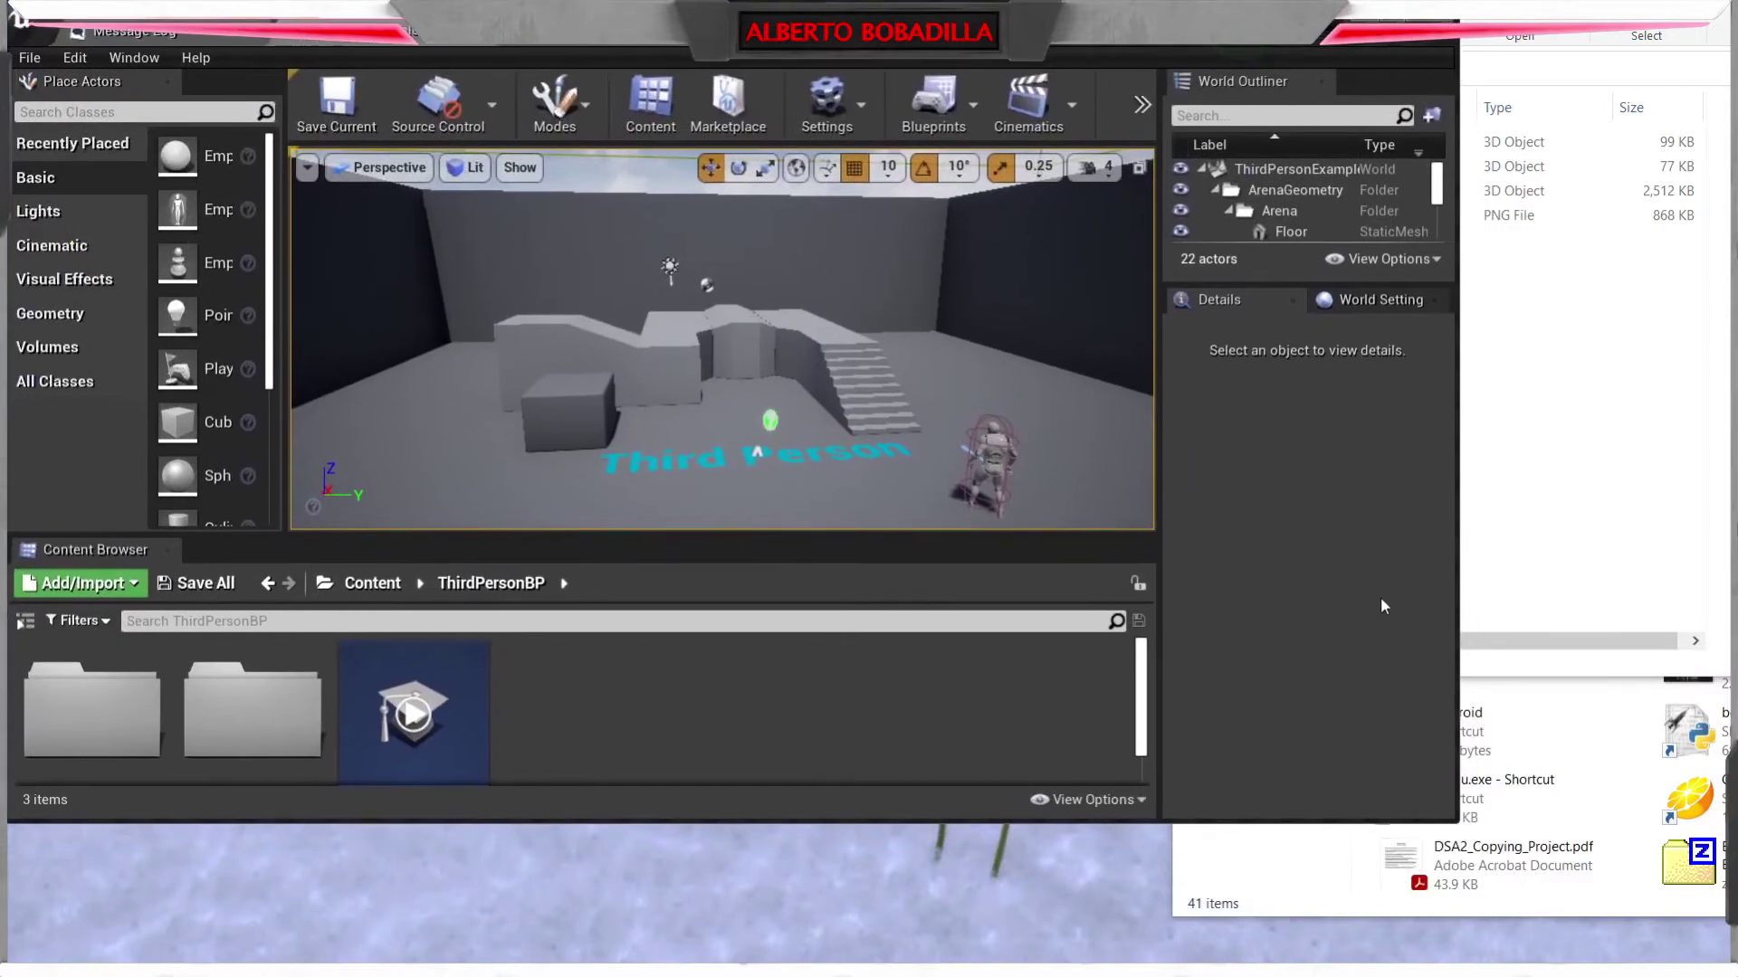
drag(1457, 823, 1730, 964)
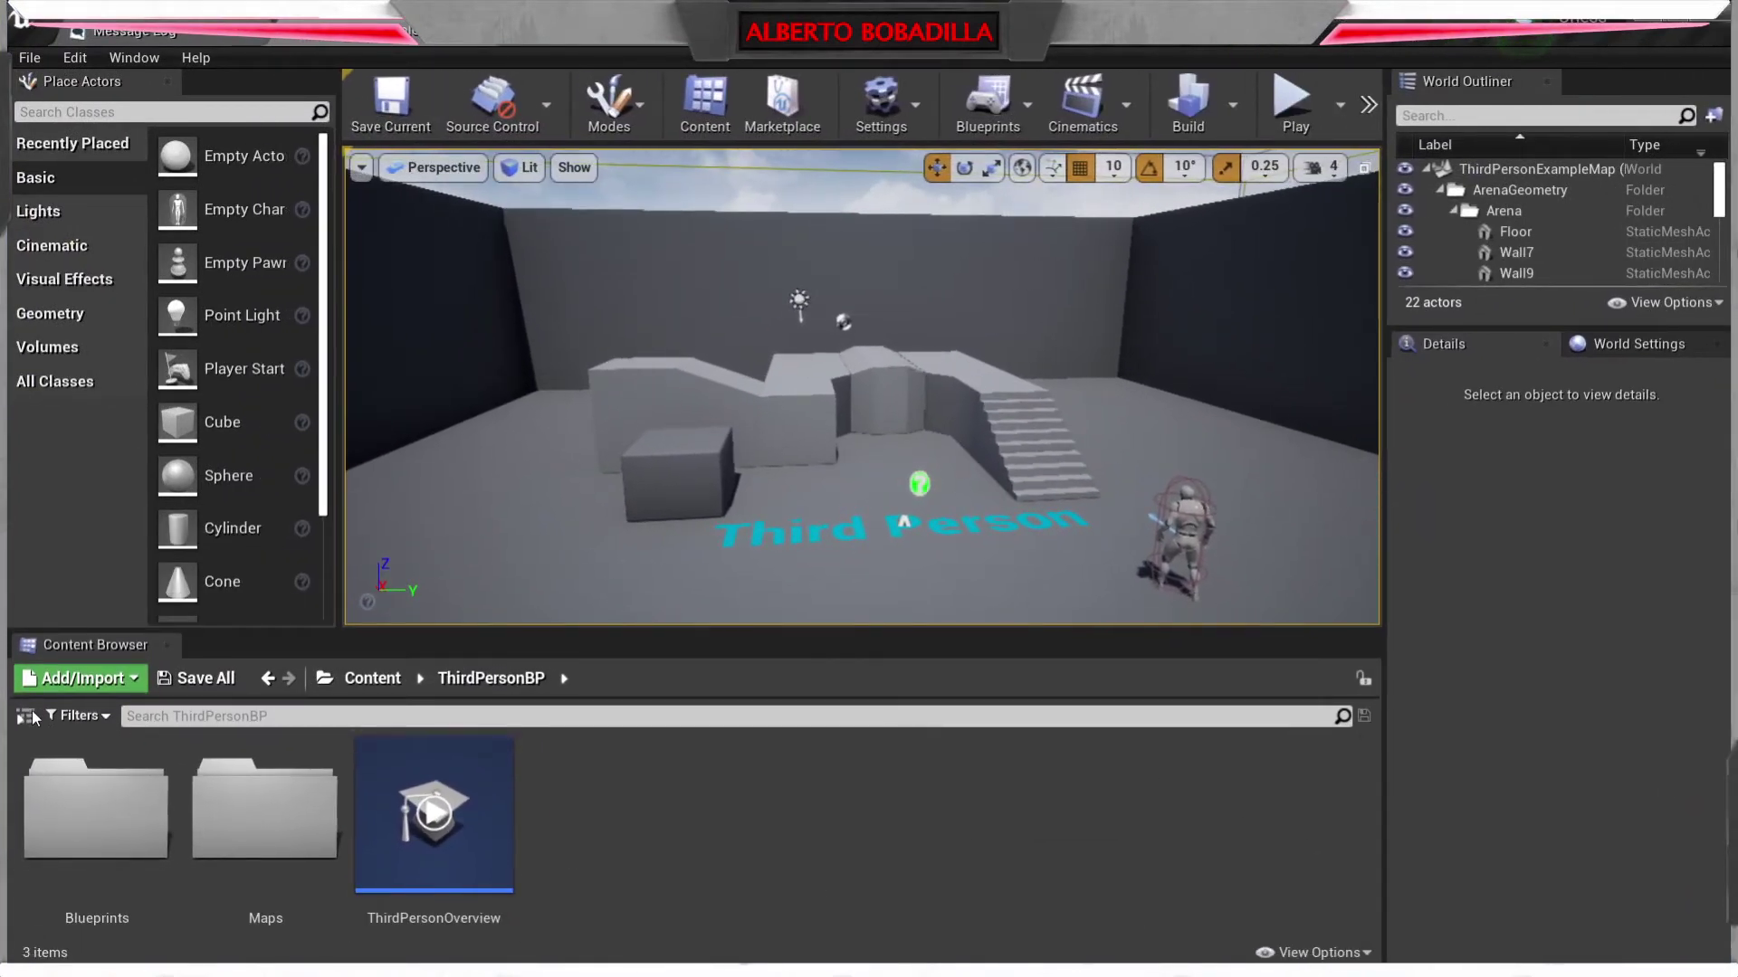
click(26, 715)
click(78, 743)
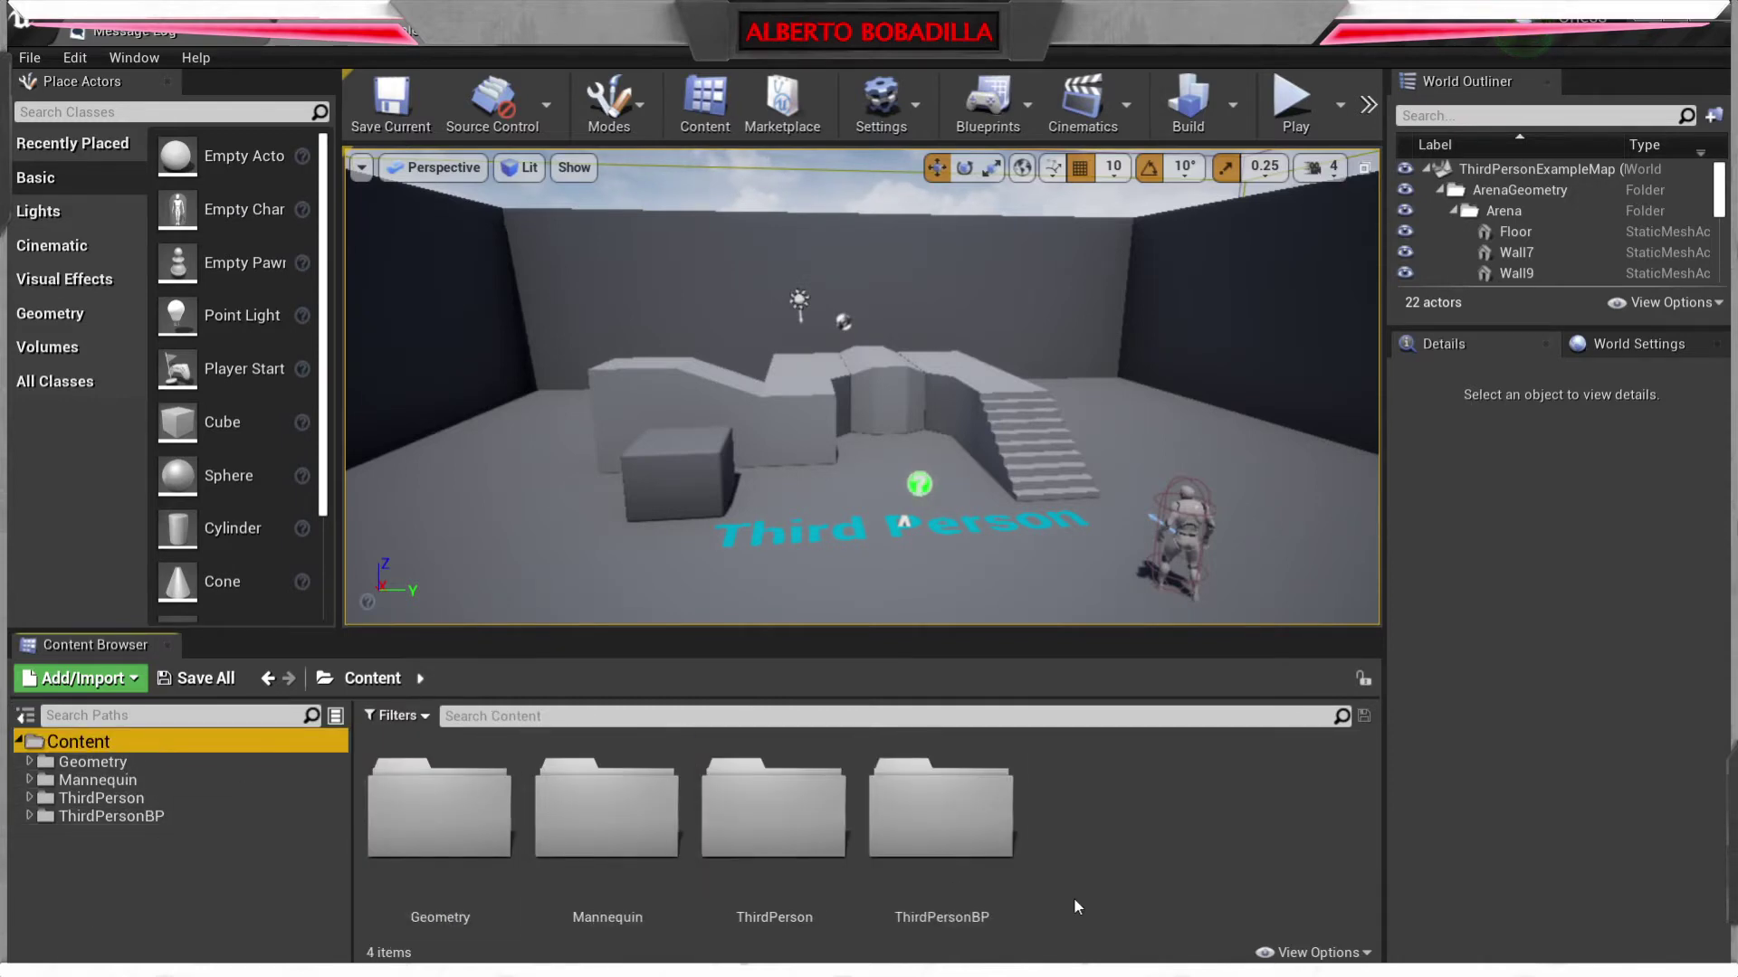
- Create a folder named Models in the Content folder
right_click(1099, 847)
click(1179, 186)
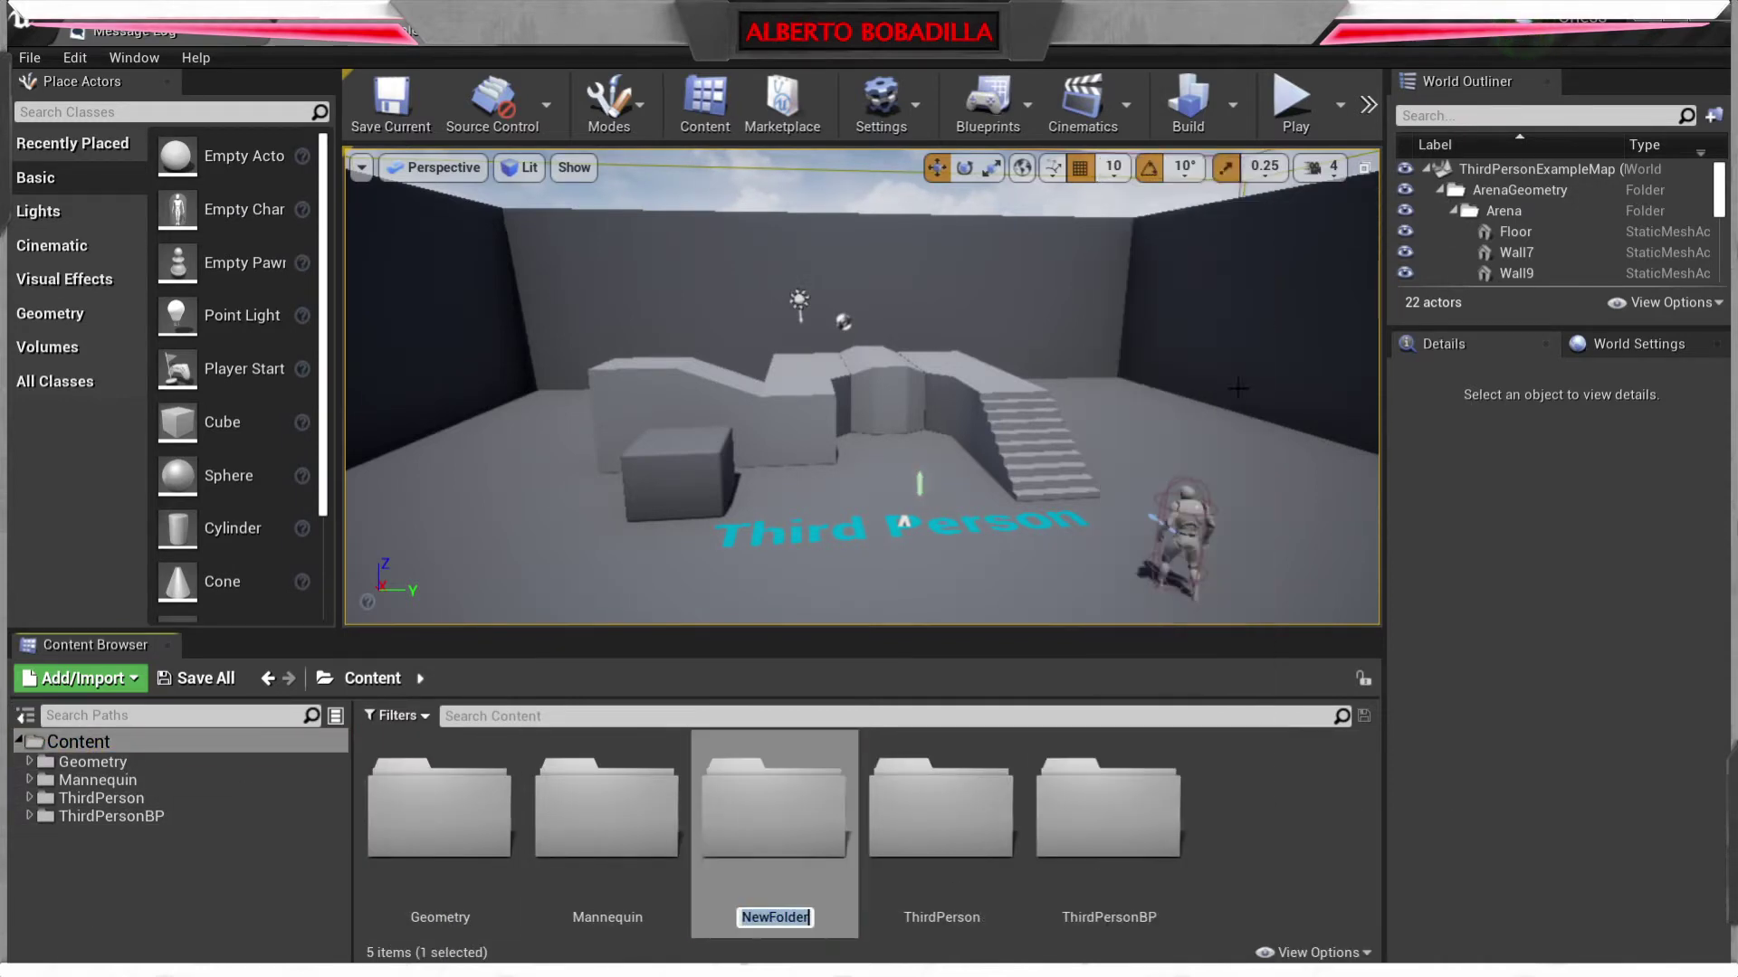
text(Models)
key(Return)
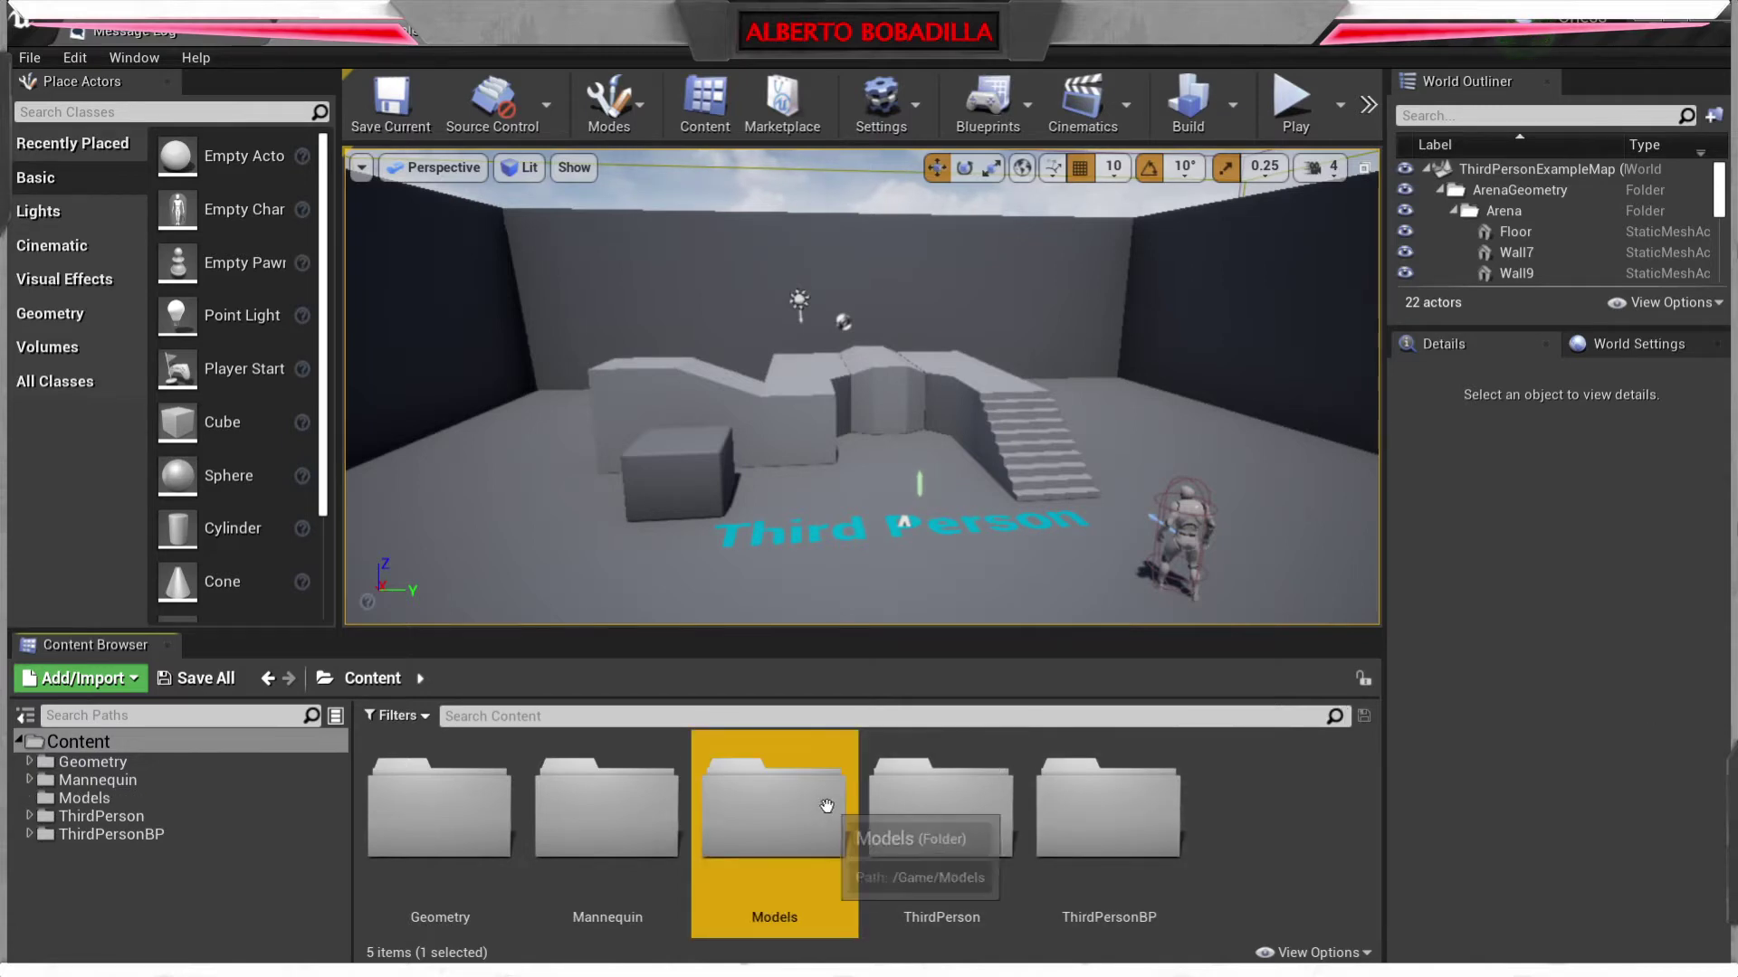
- Create a Chess subfolder inside the Models folder and open it
double_click(797, 814)
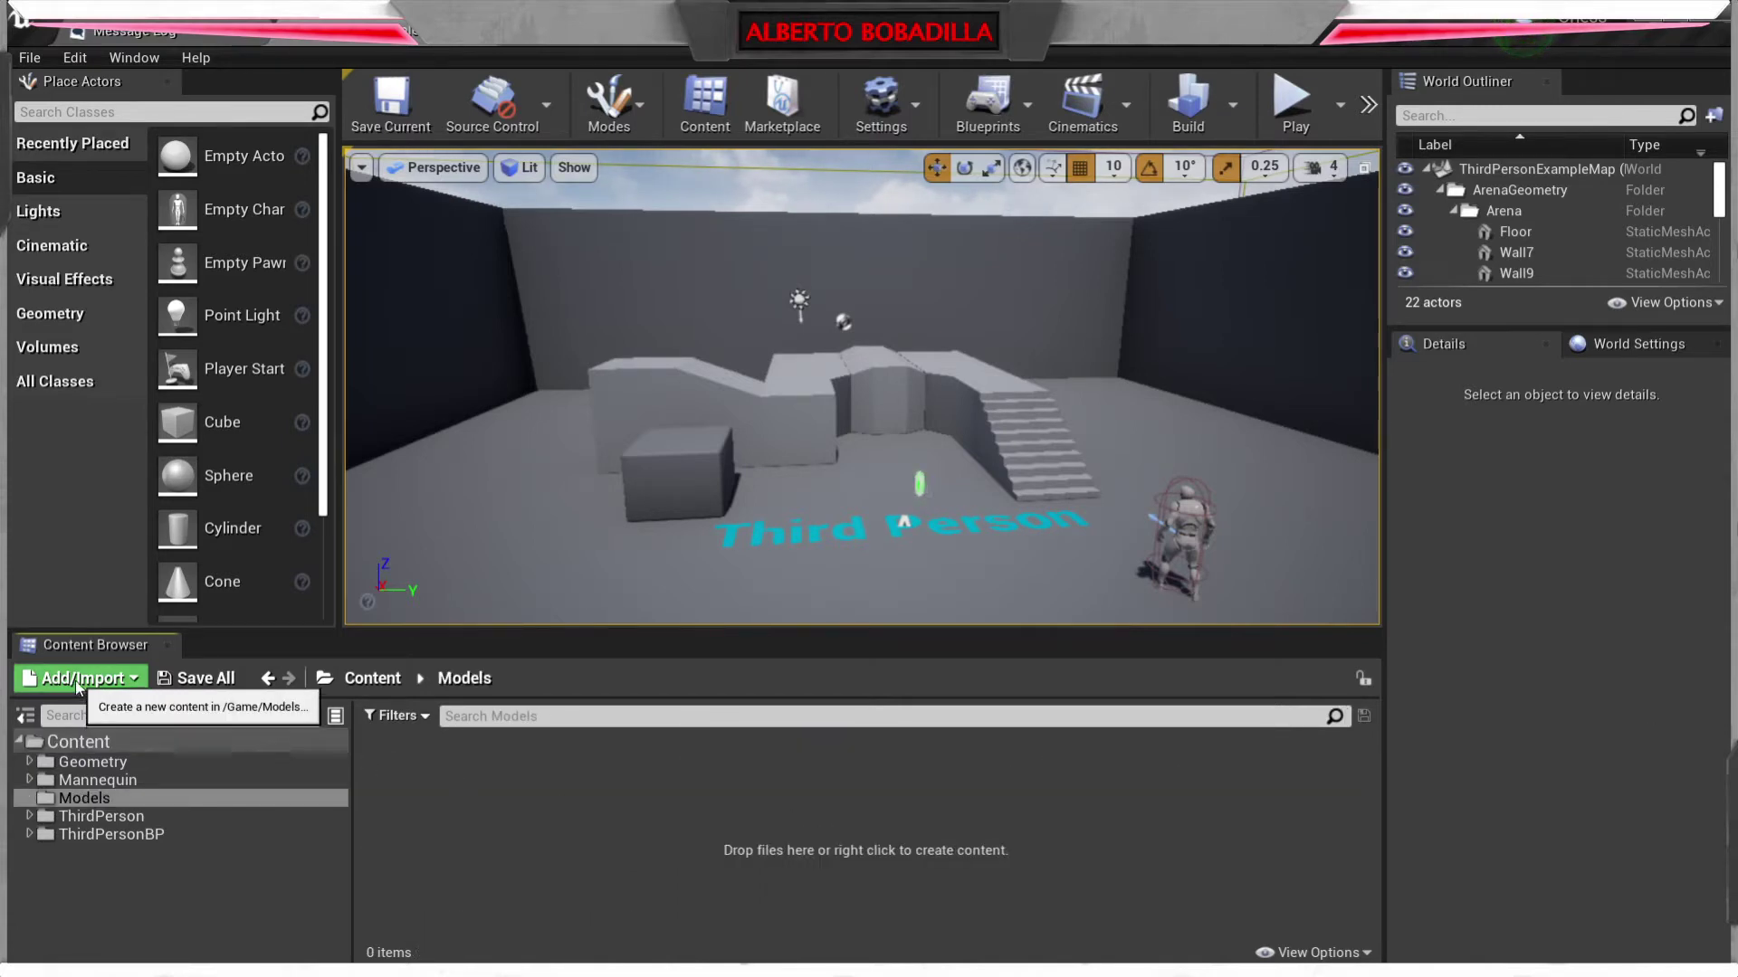
right_click(558, 839)
click(642, 182)
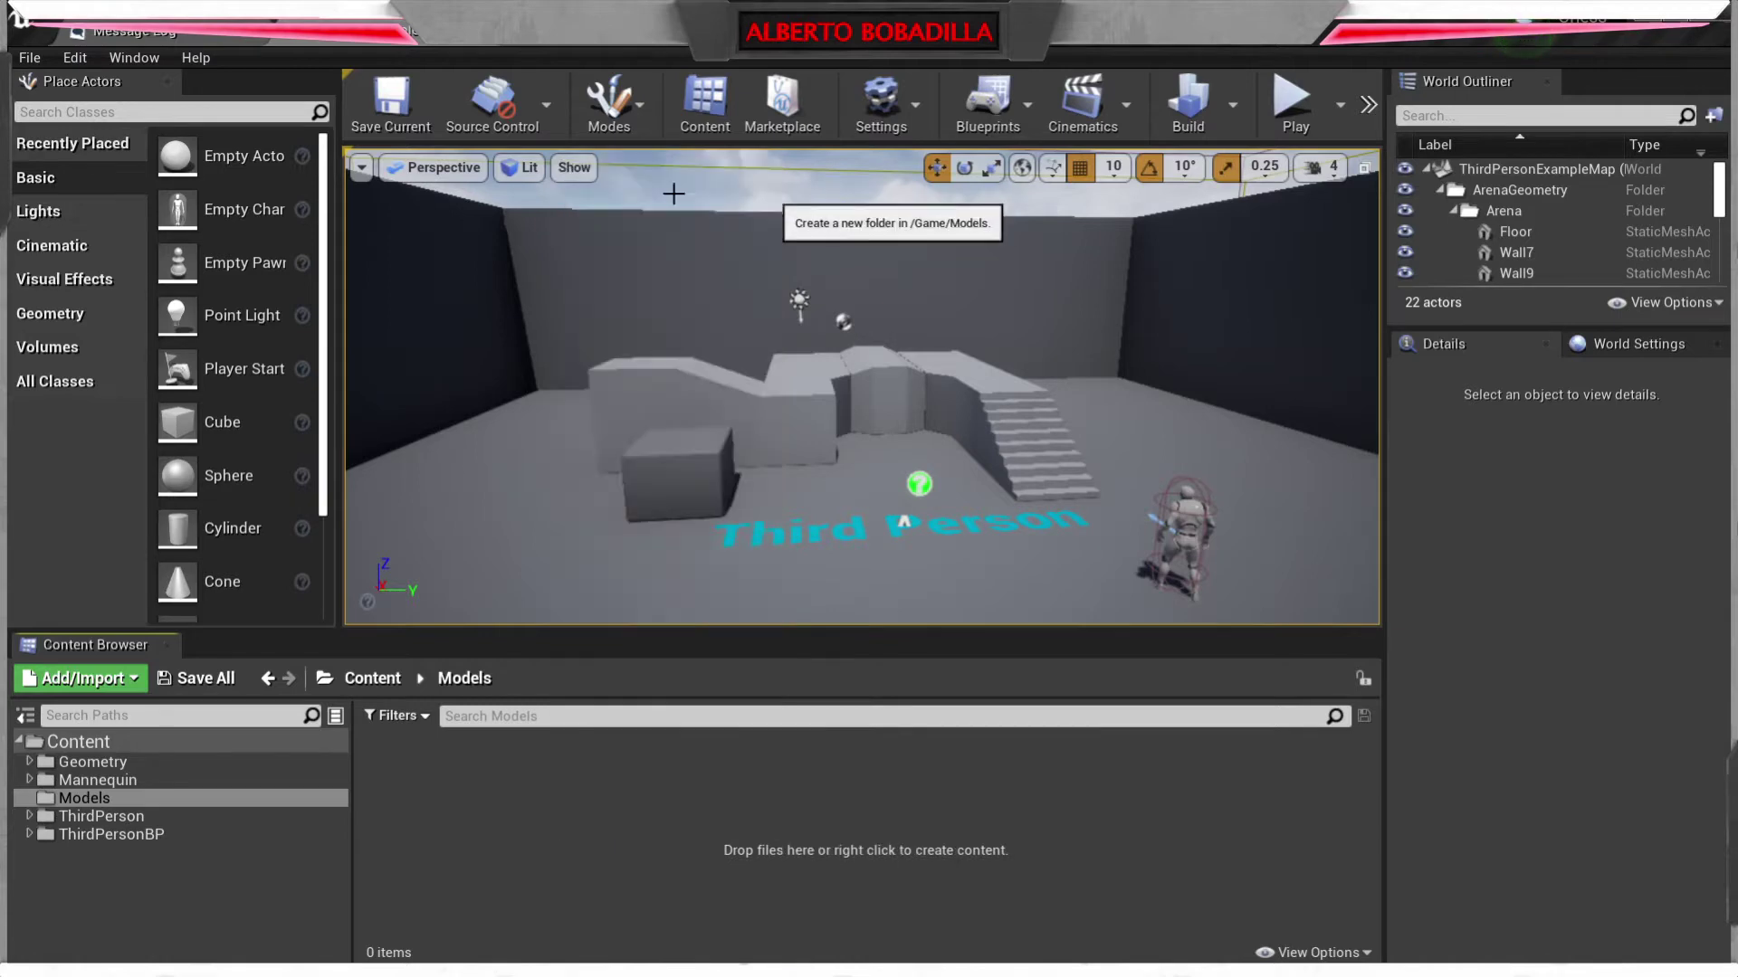
text(Chess)
key(Return)
key(Return)
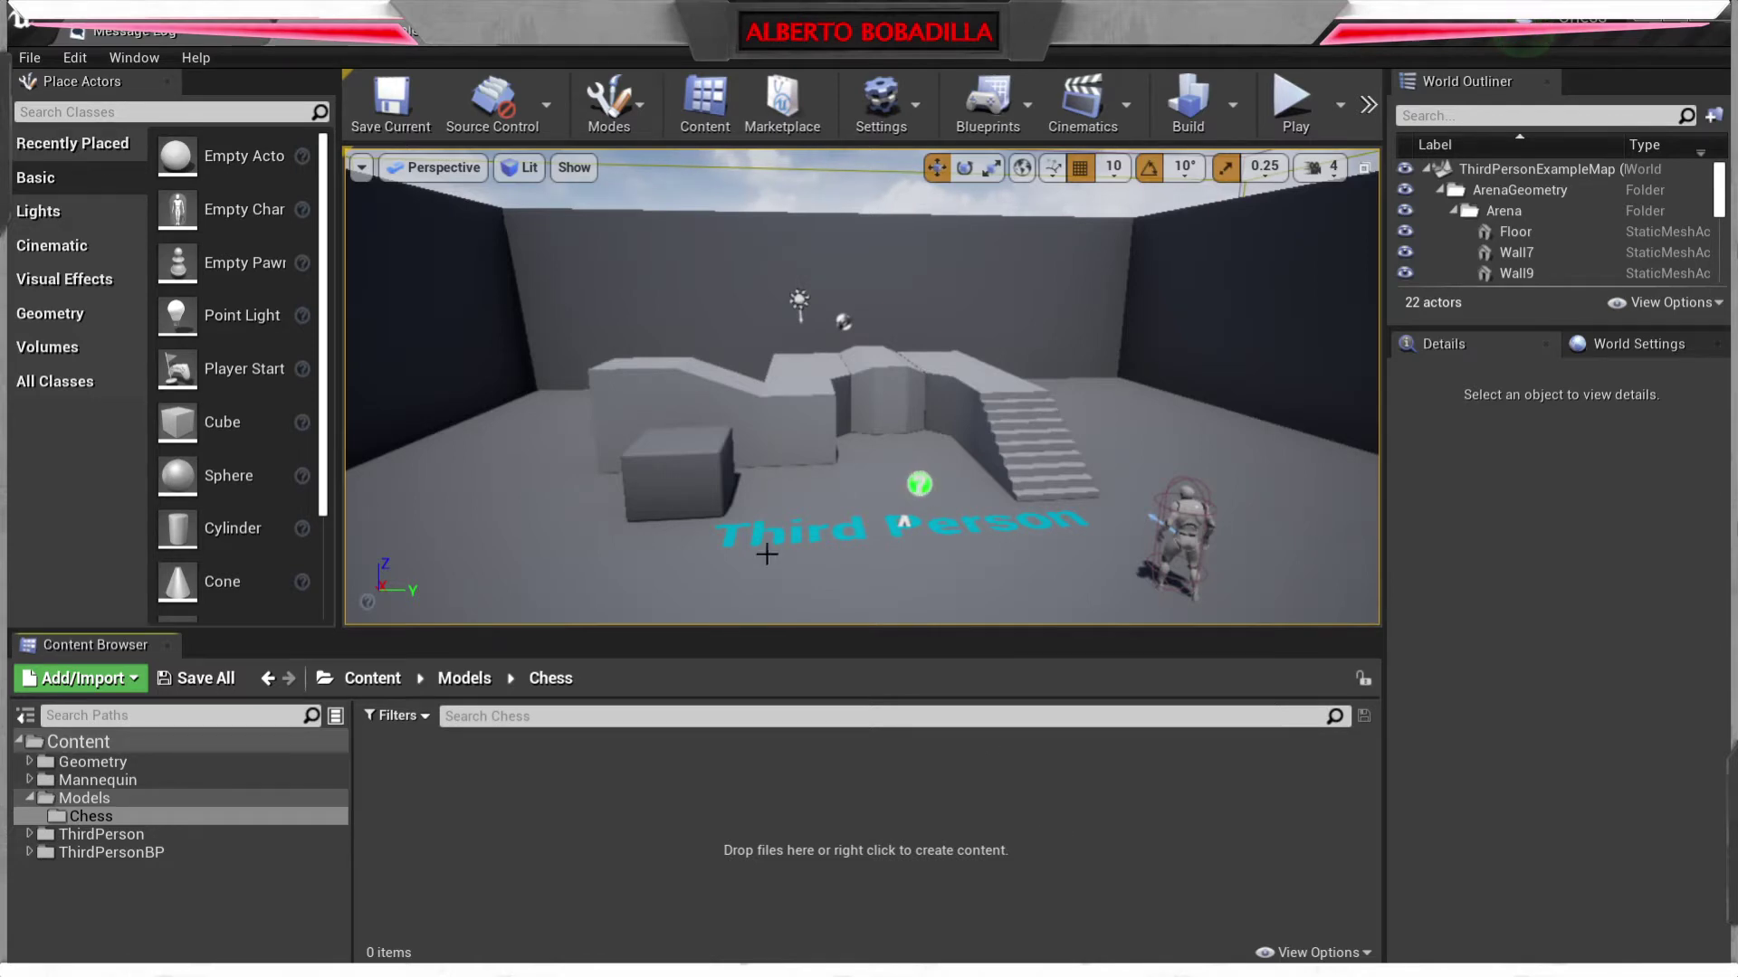
- Bring Chess Set.fbx from the Chessboard folder on disk into the Models/Chess folder, opening its FBX import options
key(alt+Tab)
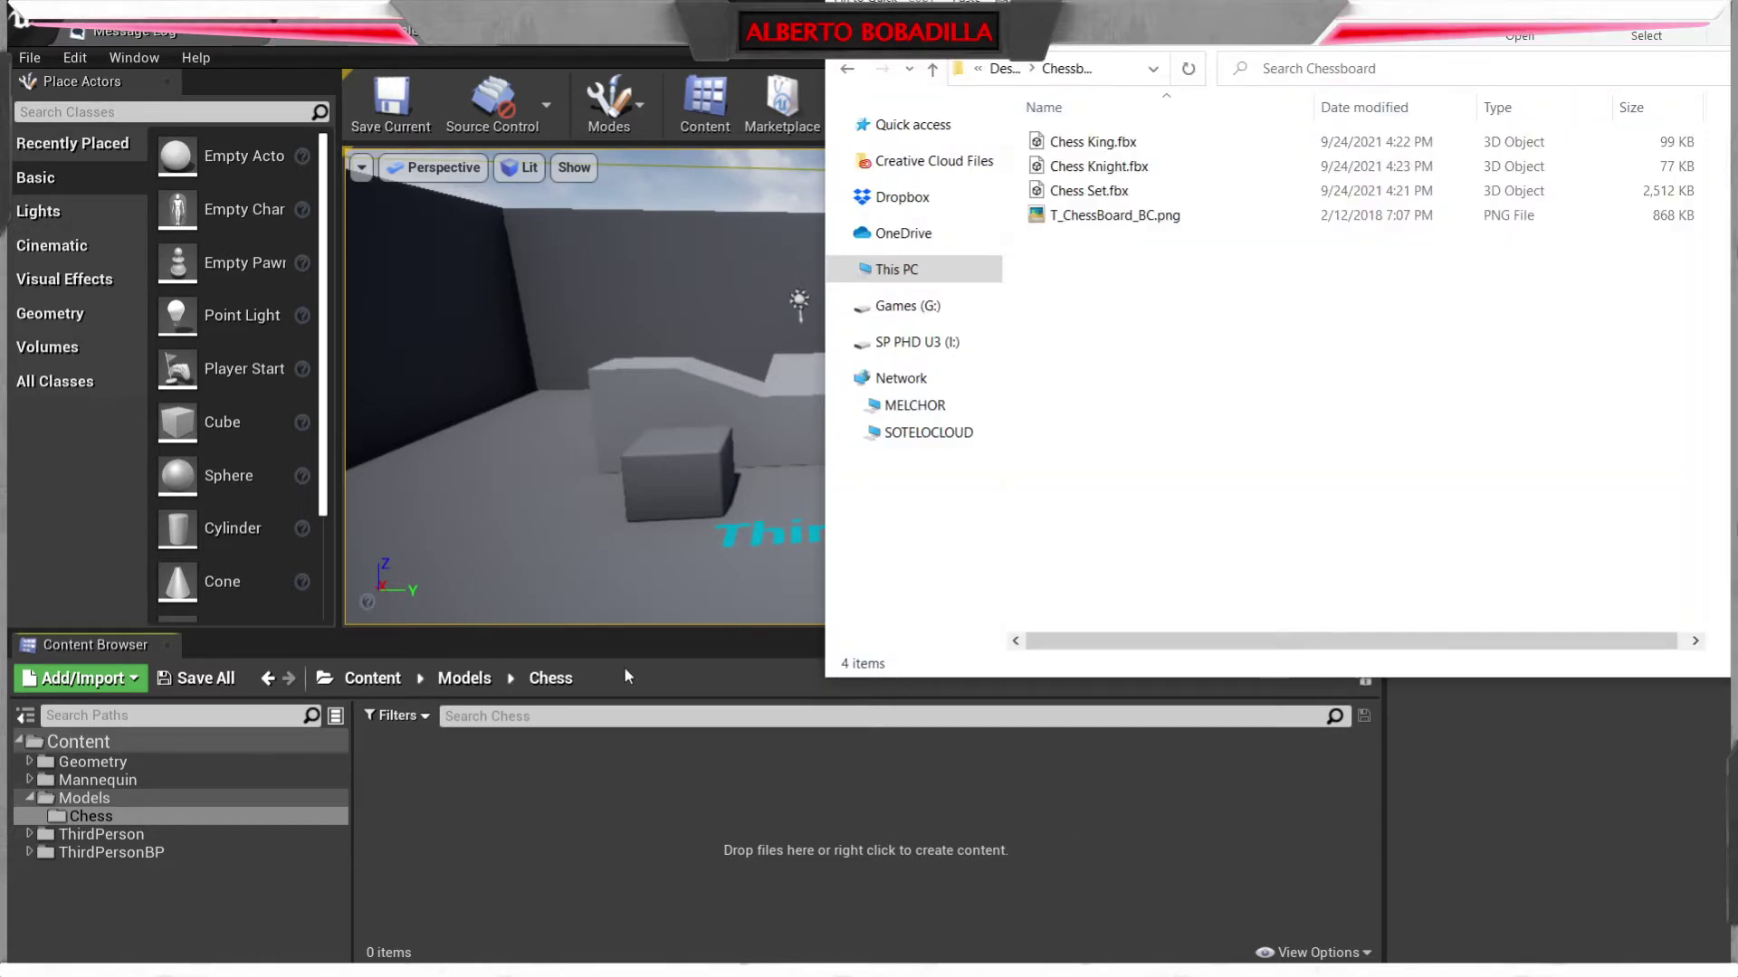
click(75, 681)
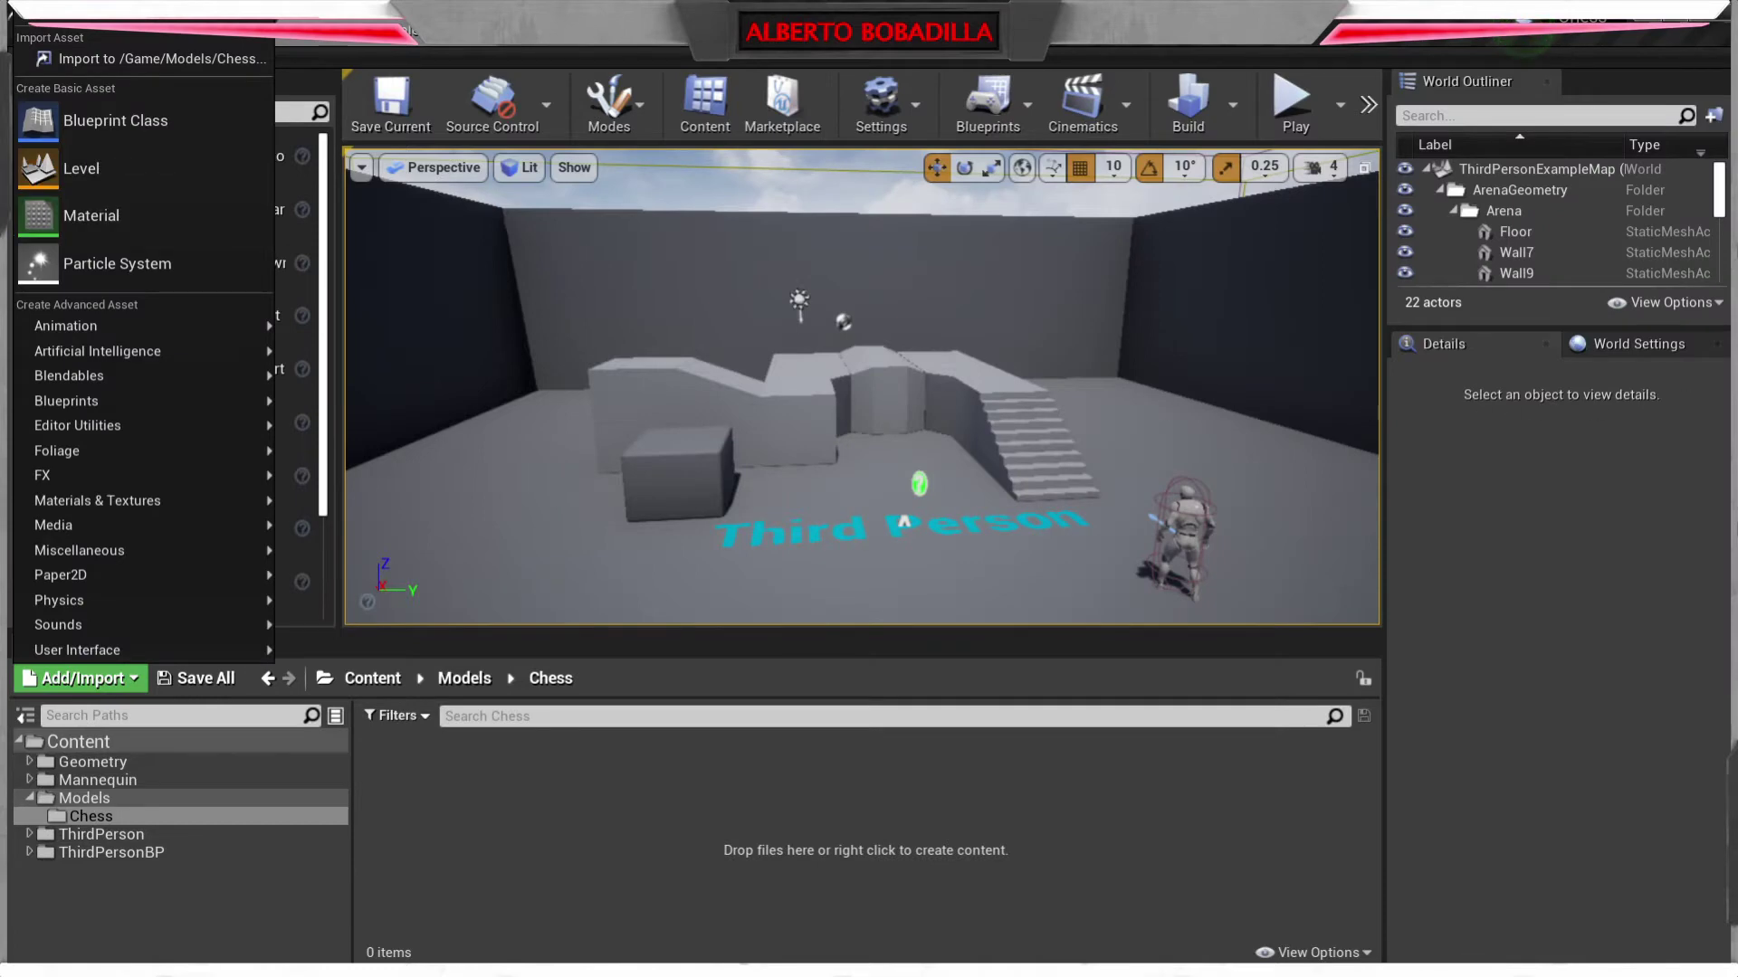
key(alt+Tab)
click(1089, 190)
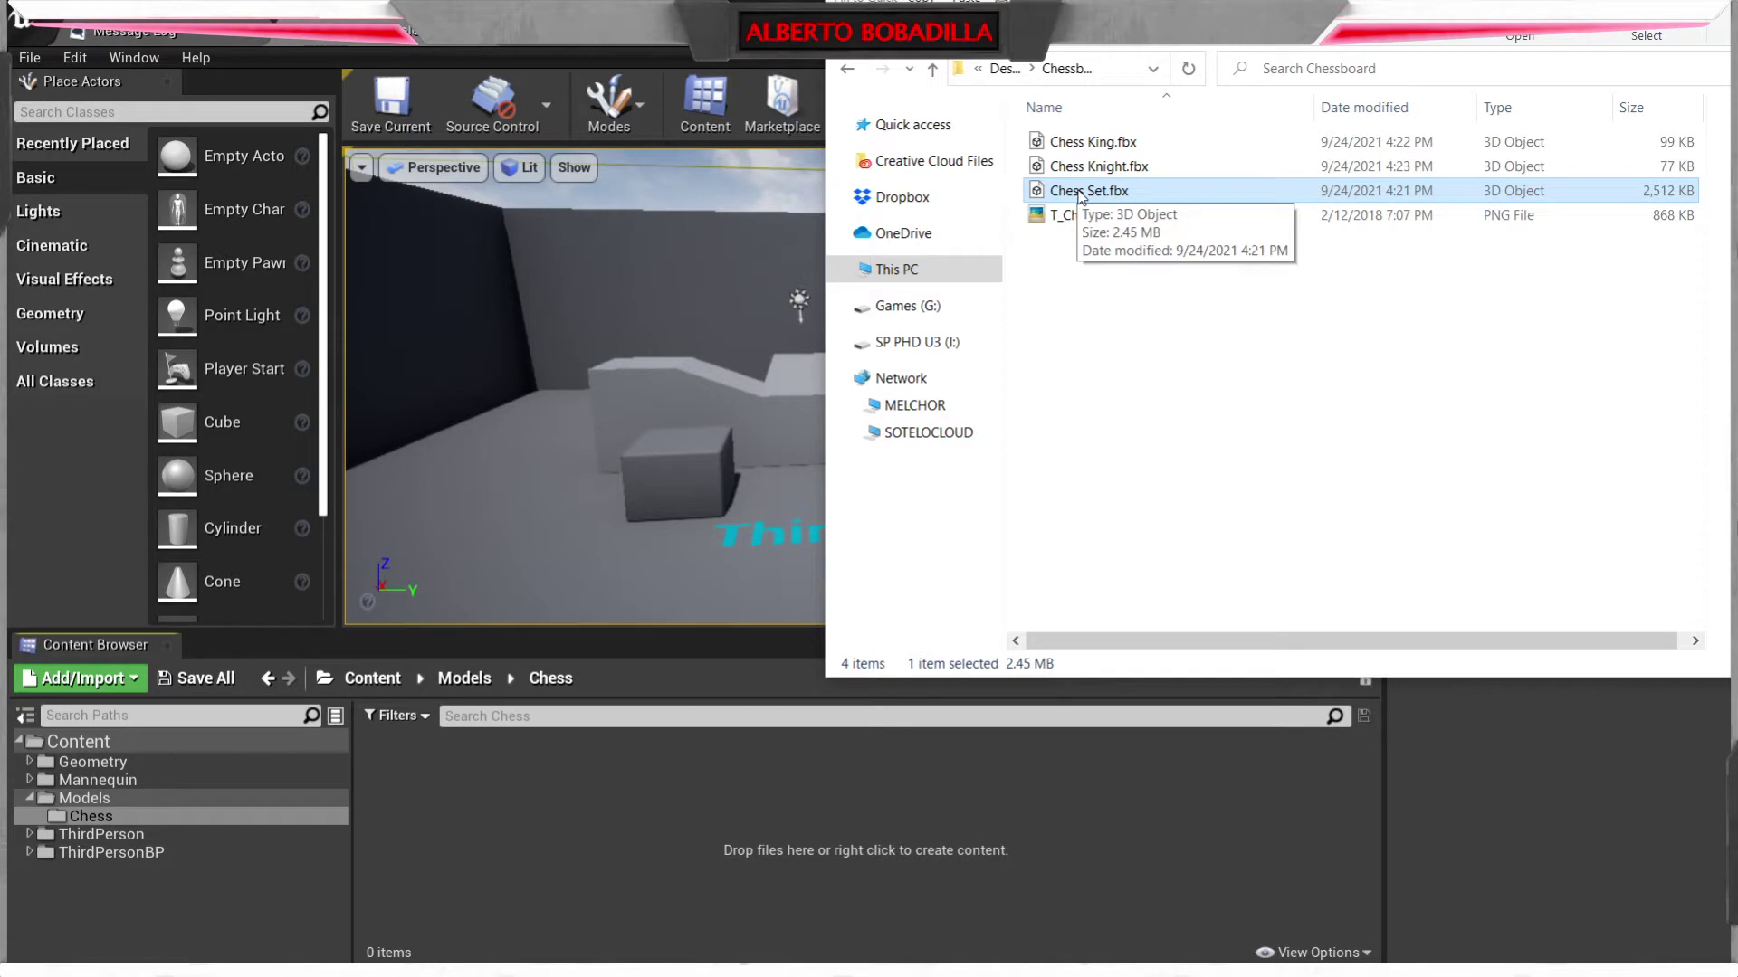
drag(1080, 195, 662, 818)
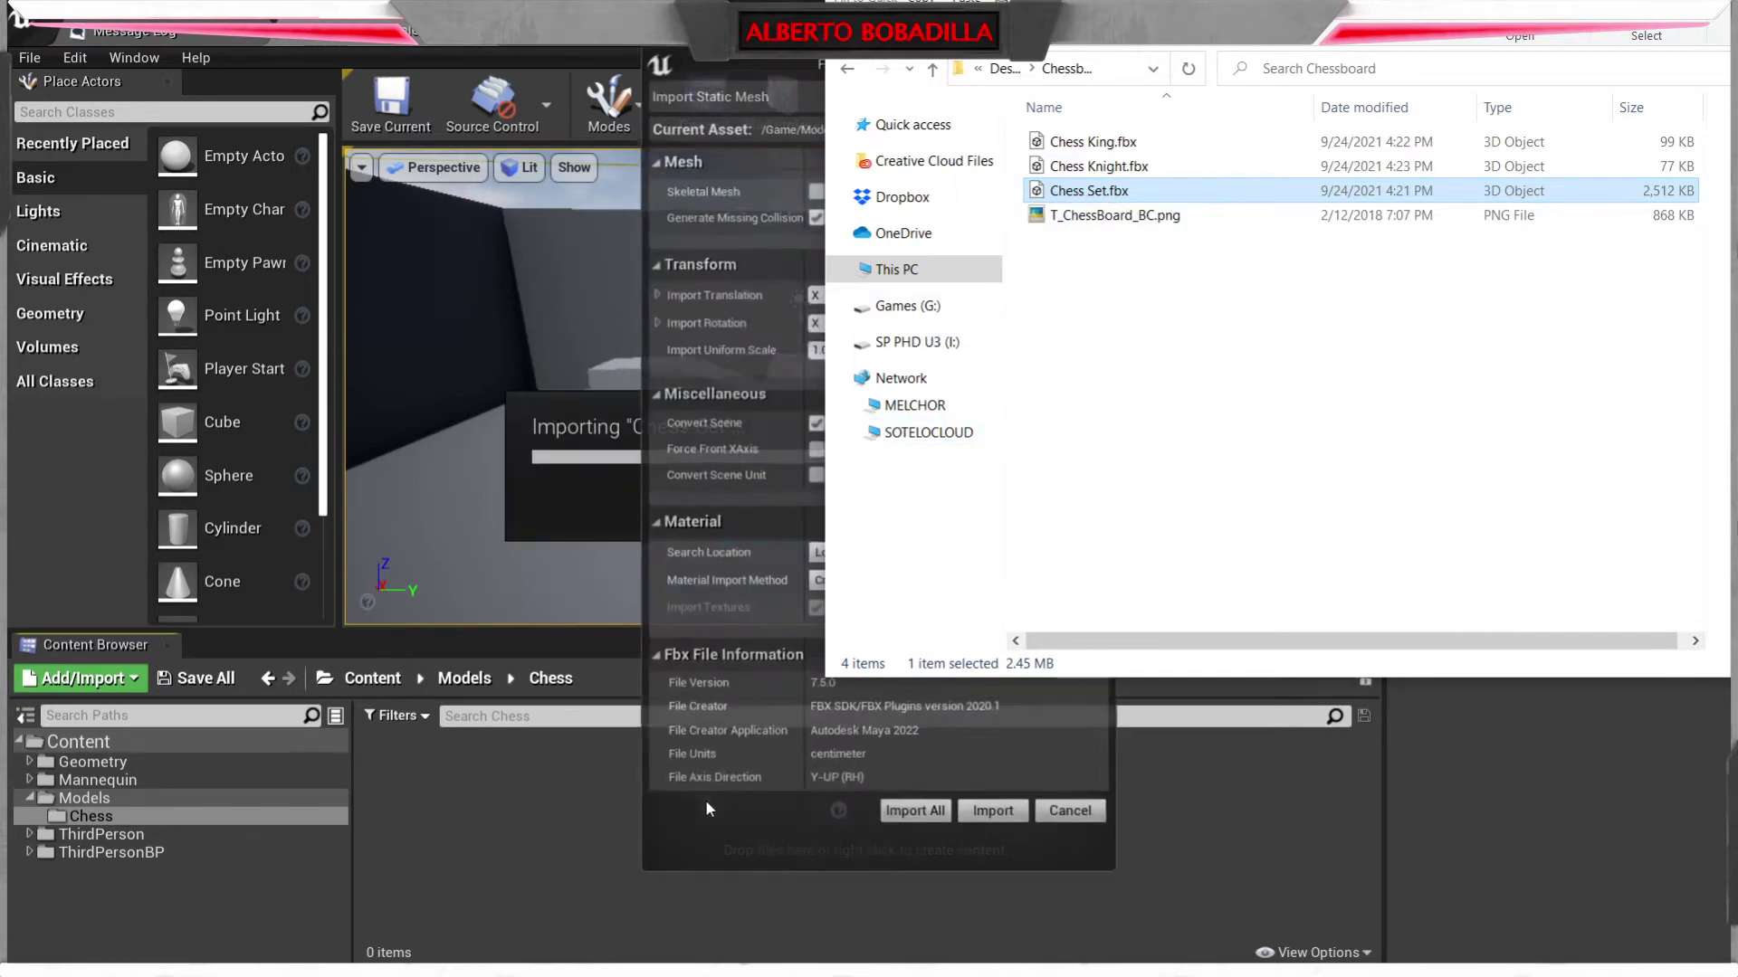
click(764, 57)
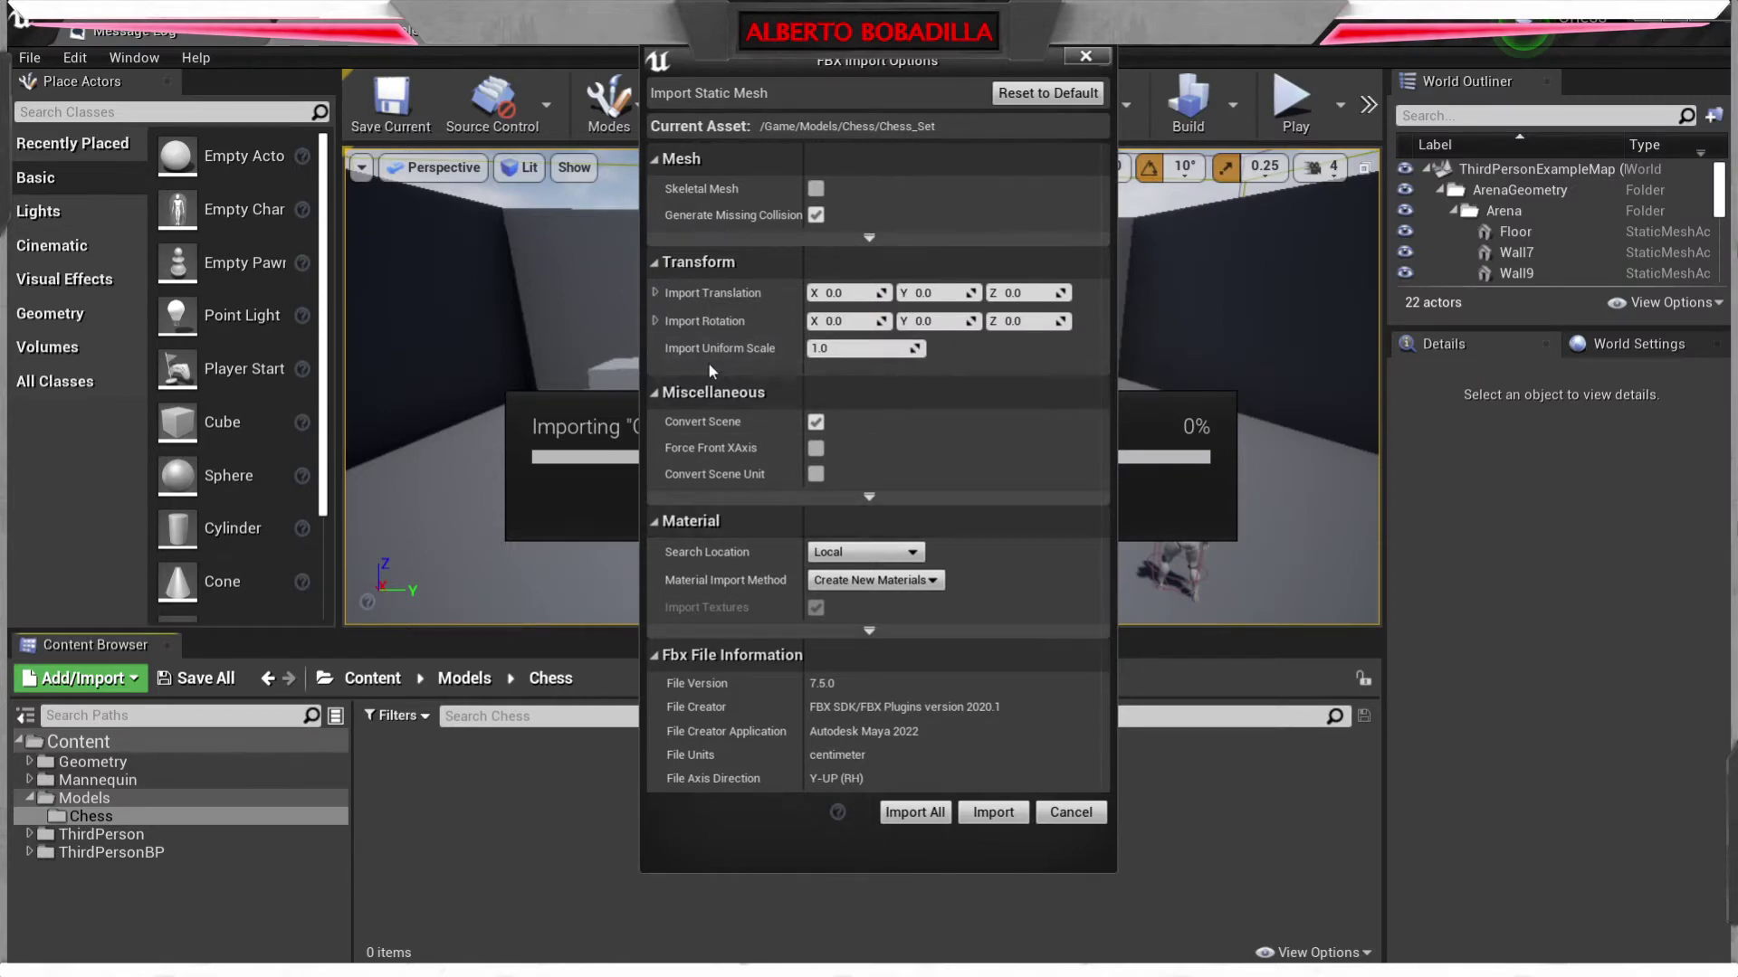
- Set the import uniform scale to 50, import all the meshes, and dismiss the import message log
click(860, 348)
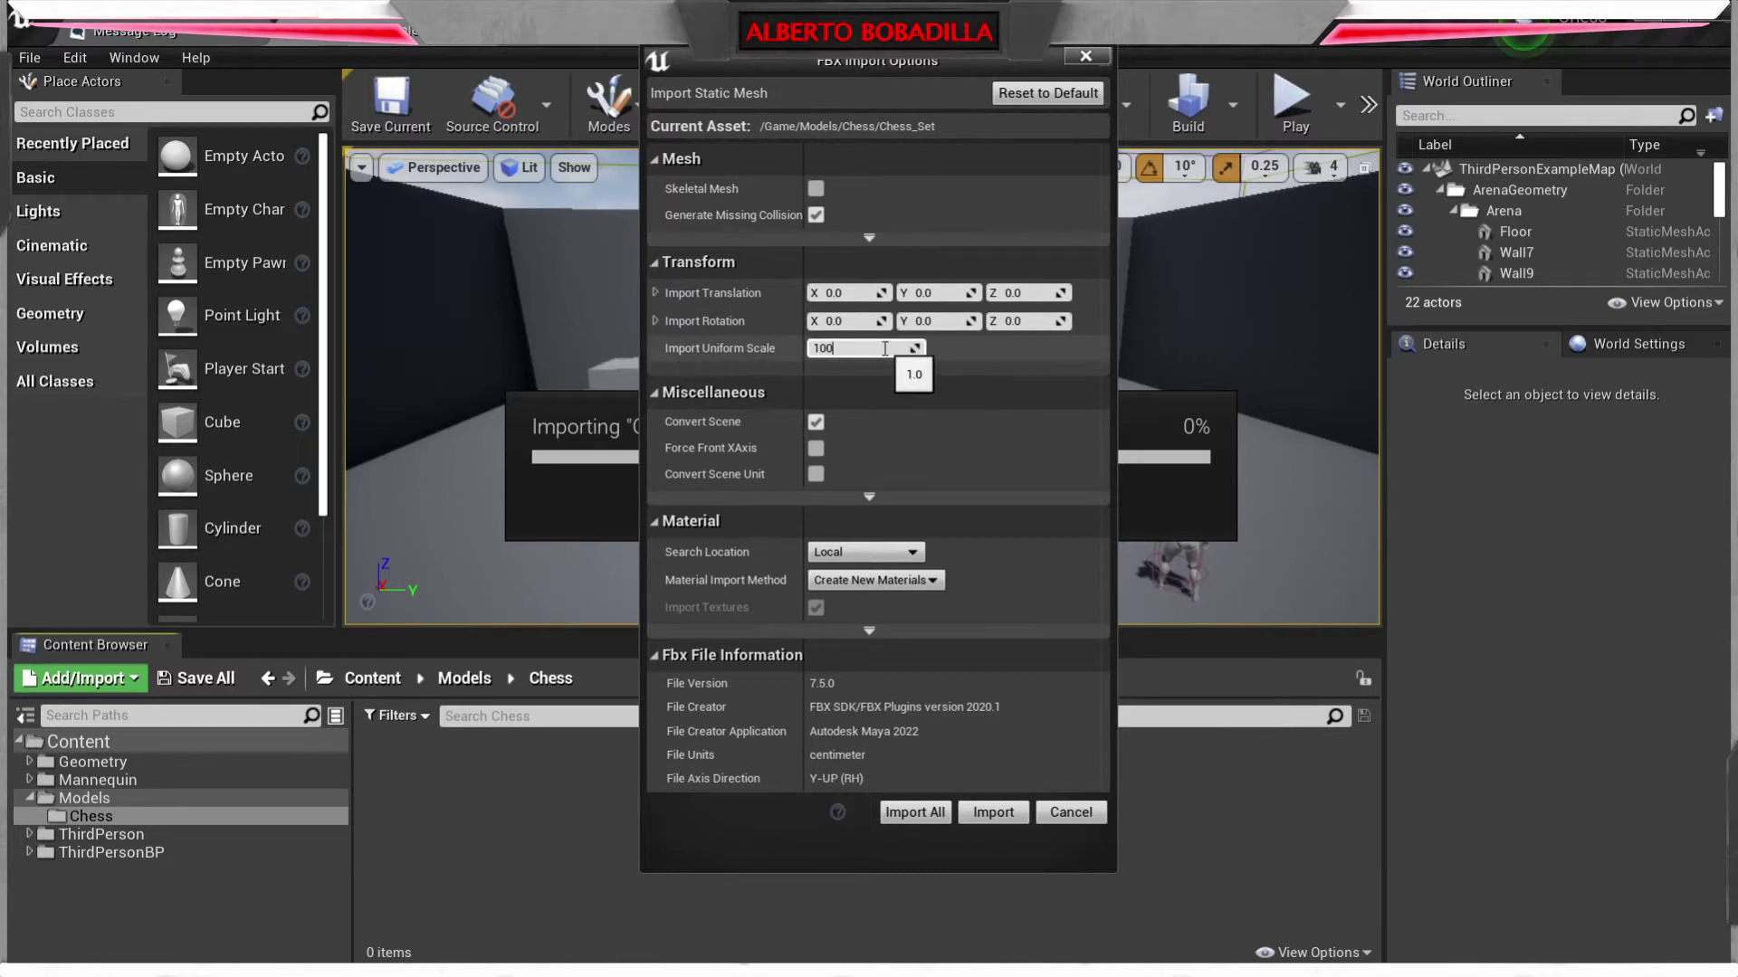
click(869, 349)
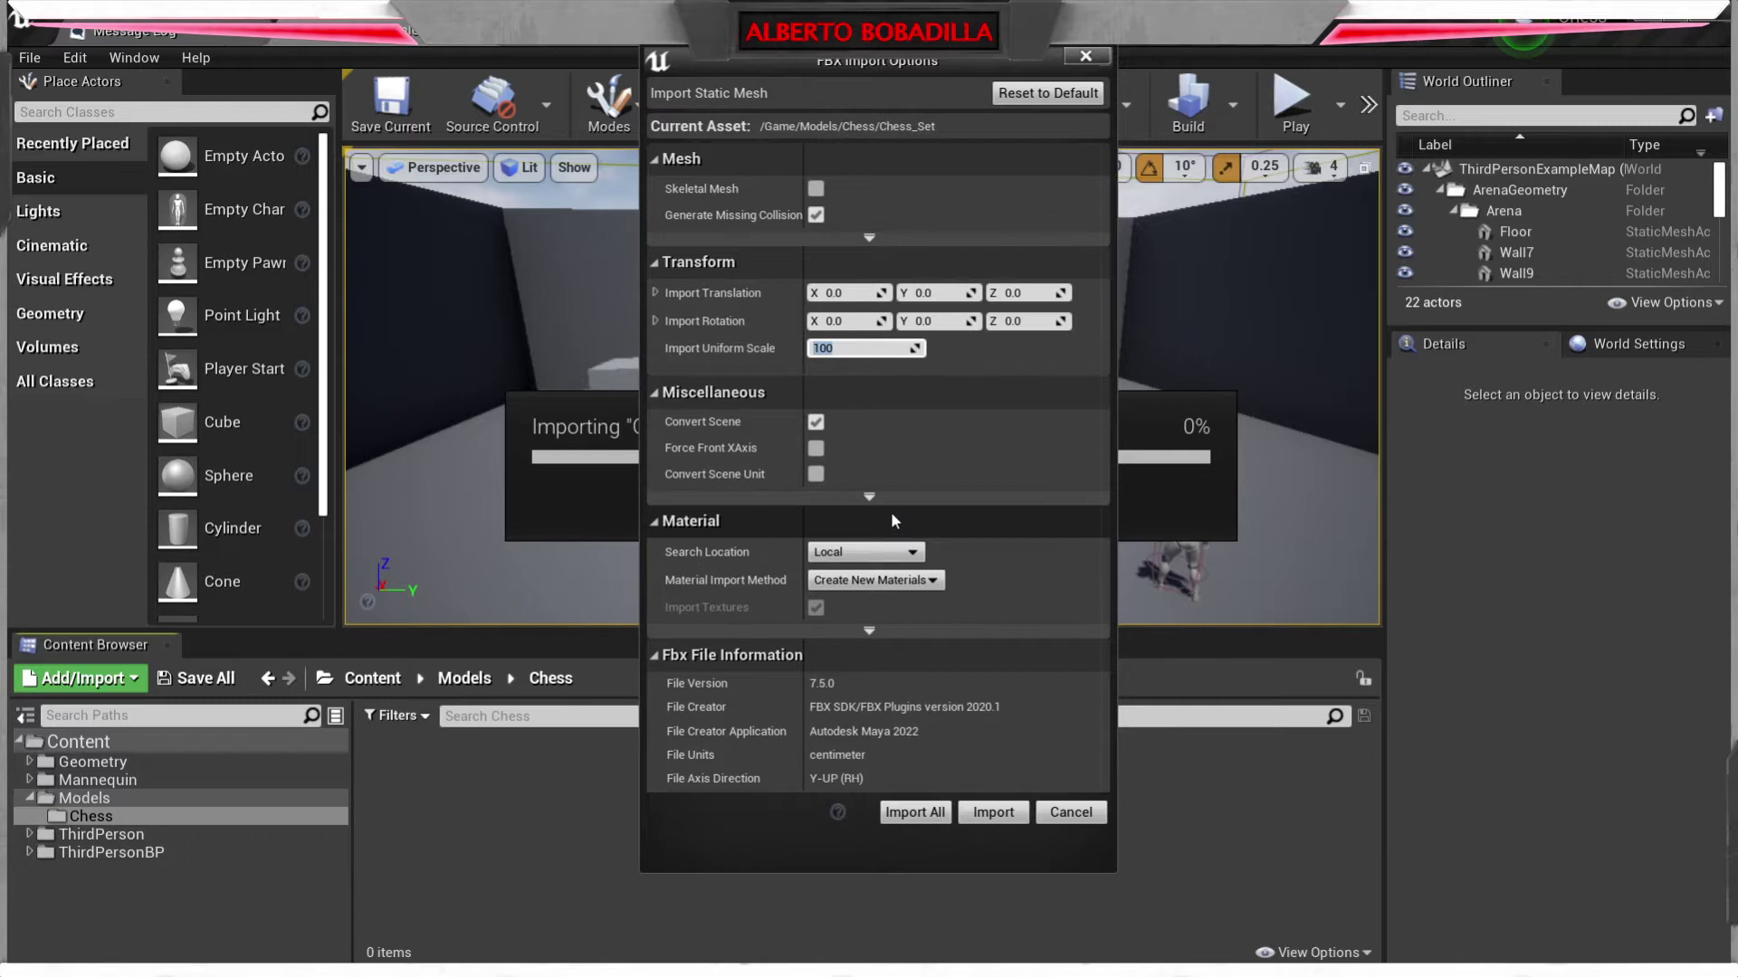
text(50)
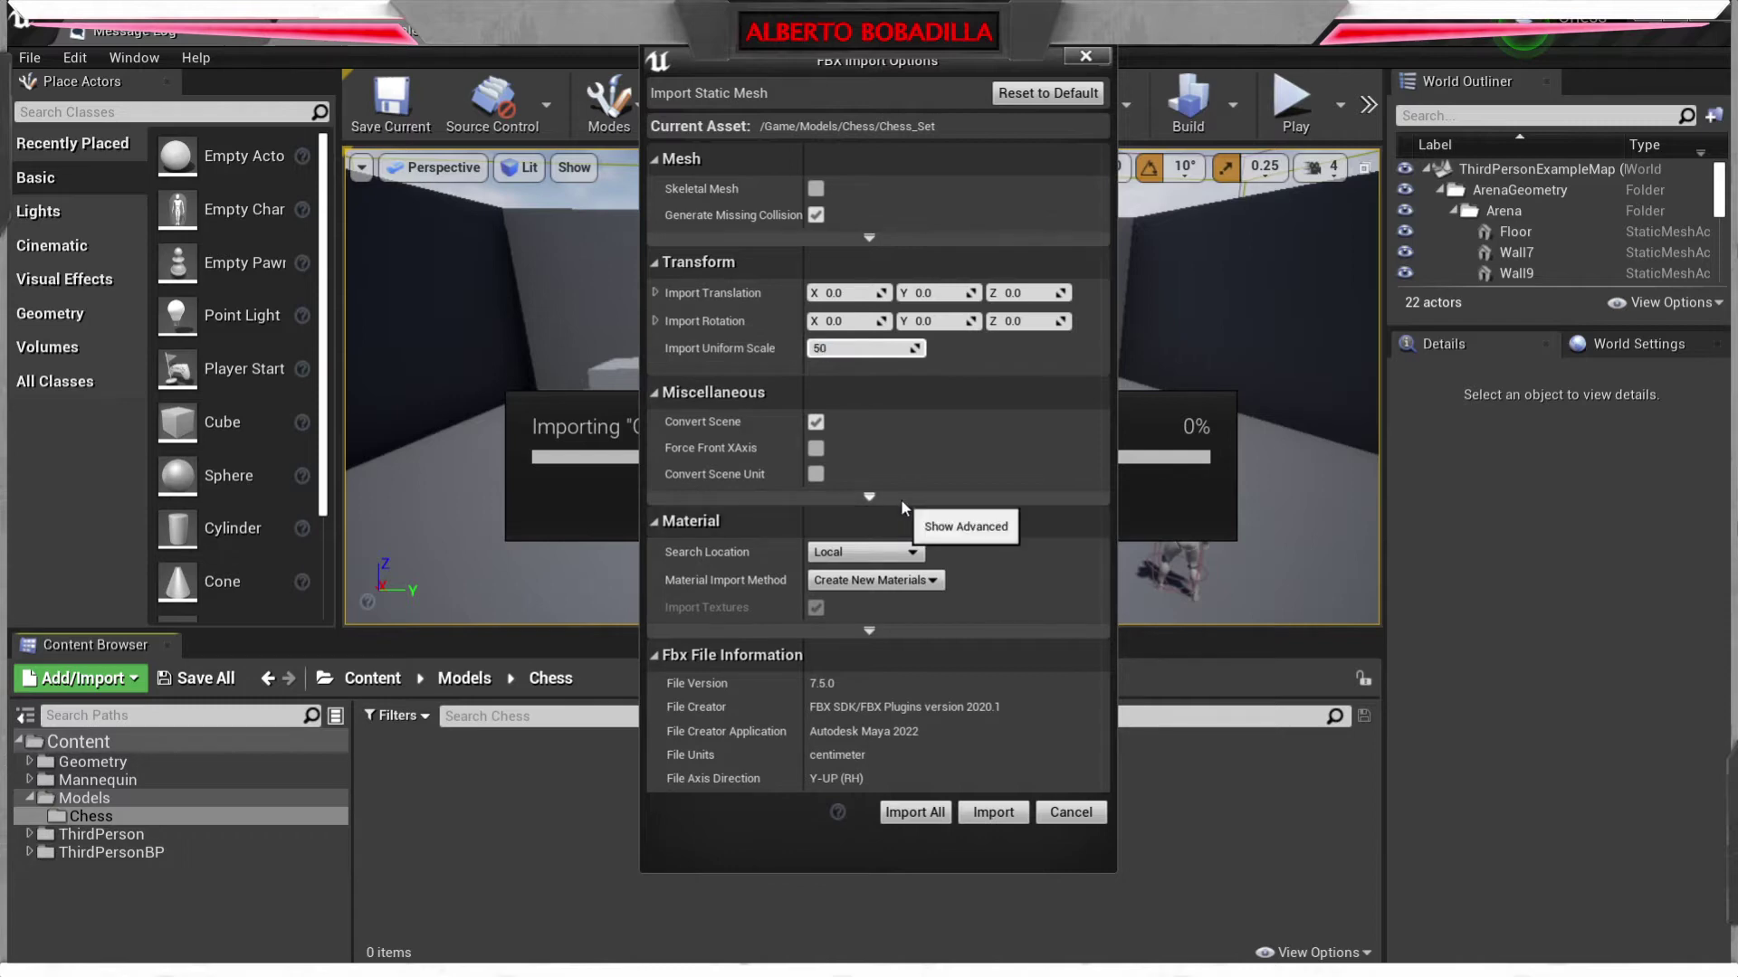
key(Return)
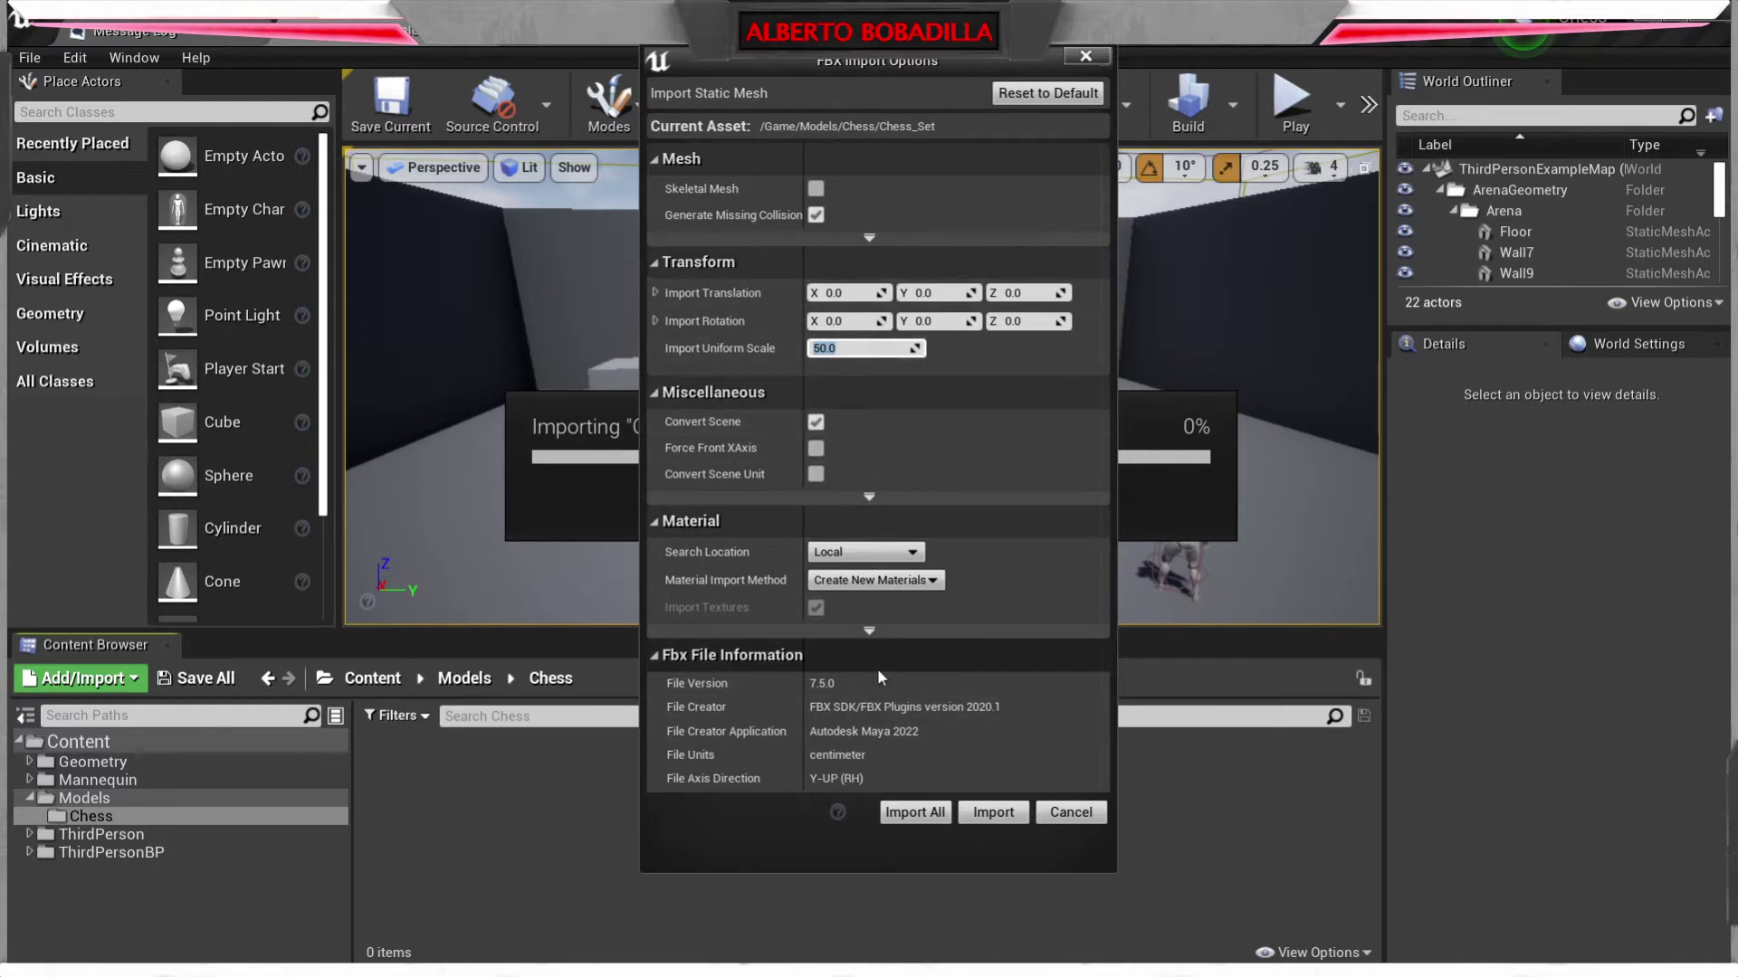
click(928, 814)
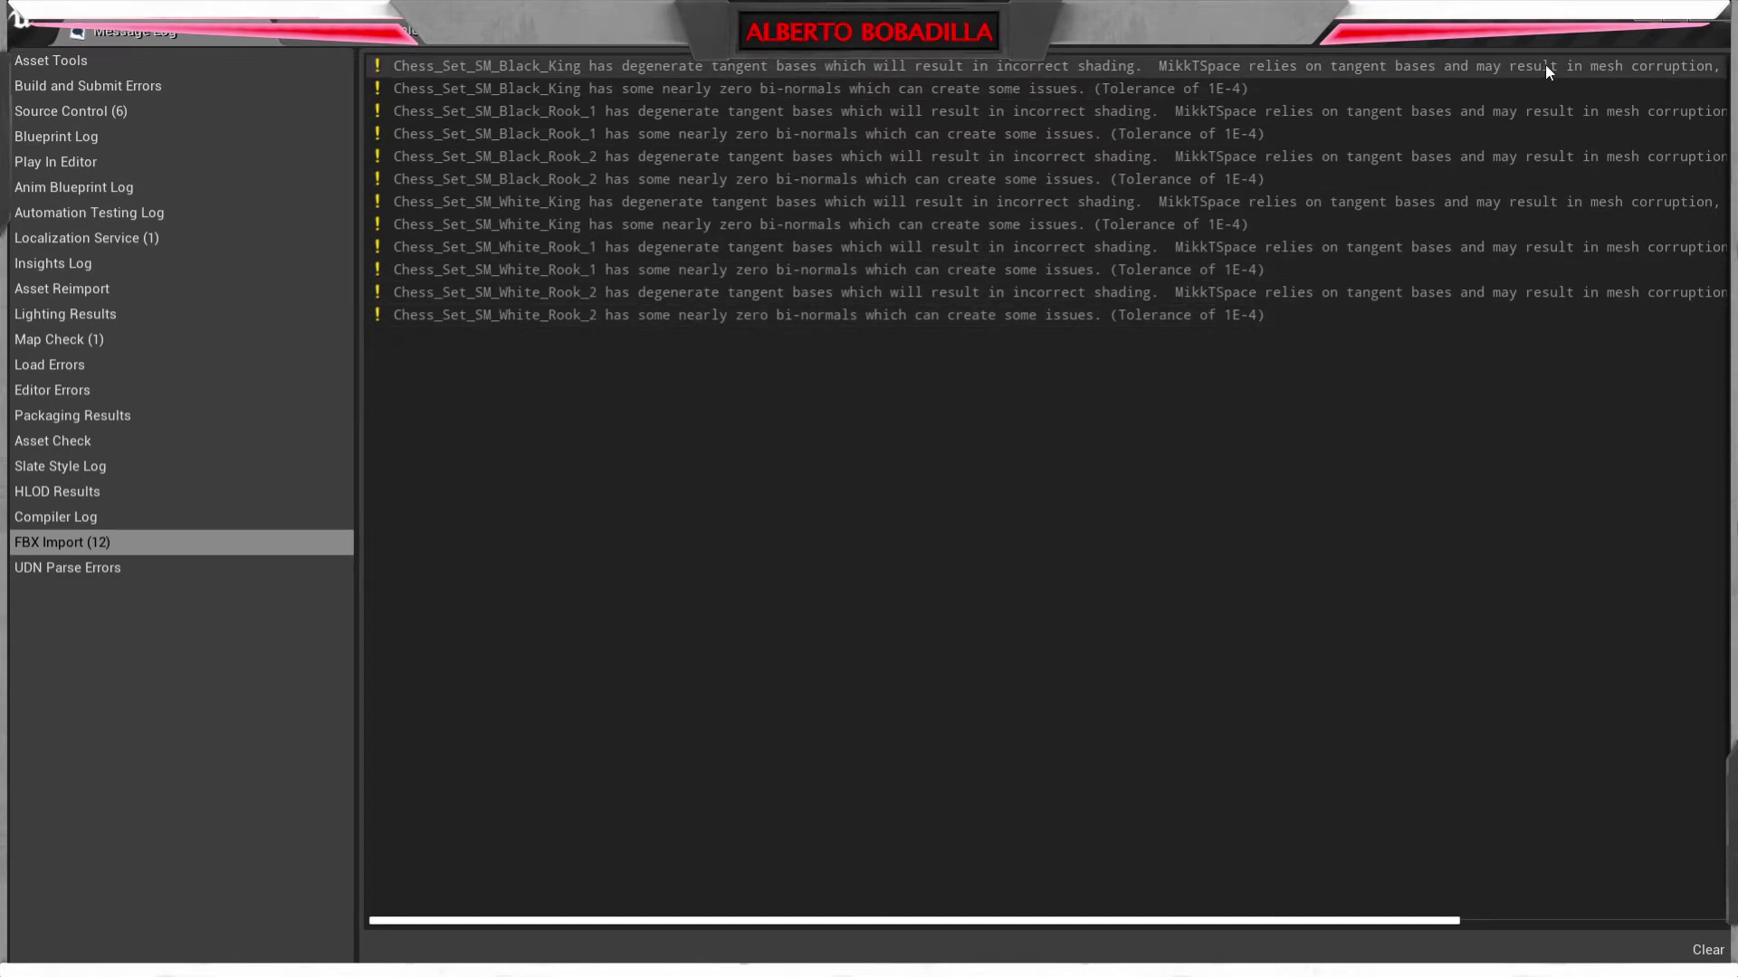
click(353, 41)
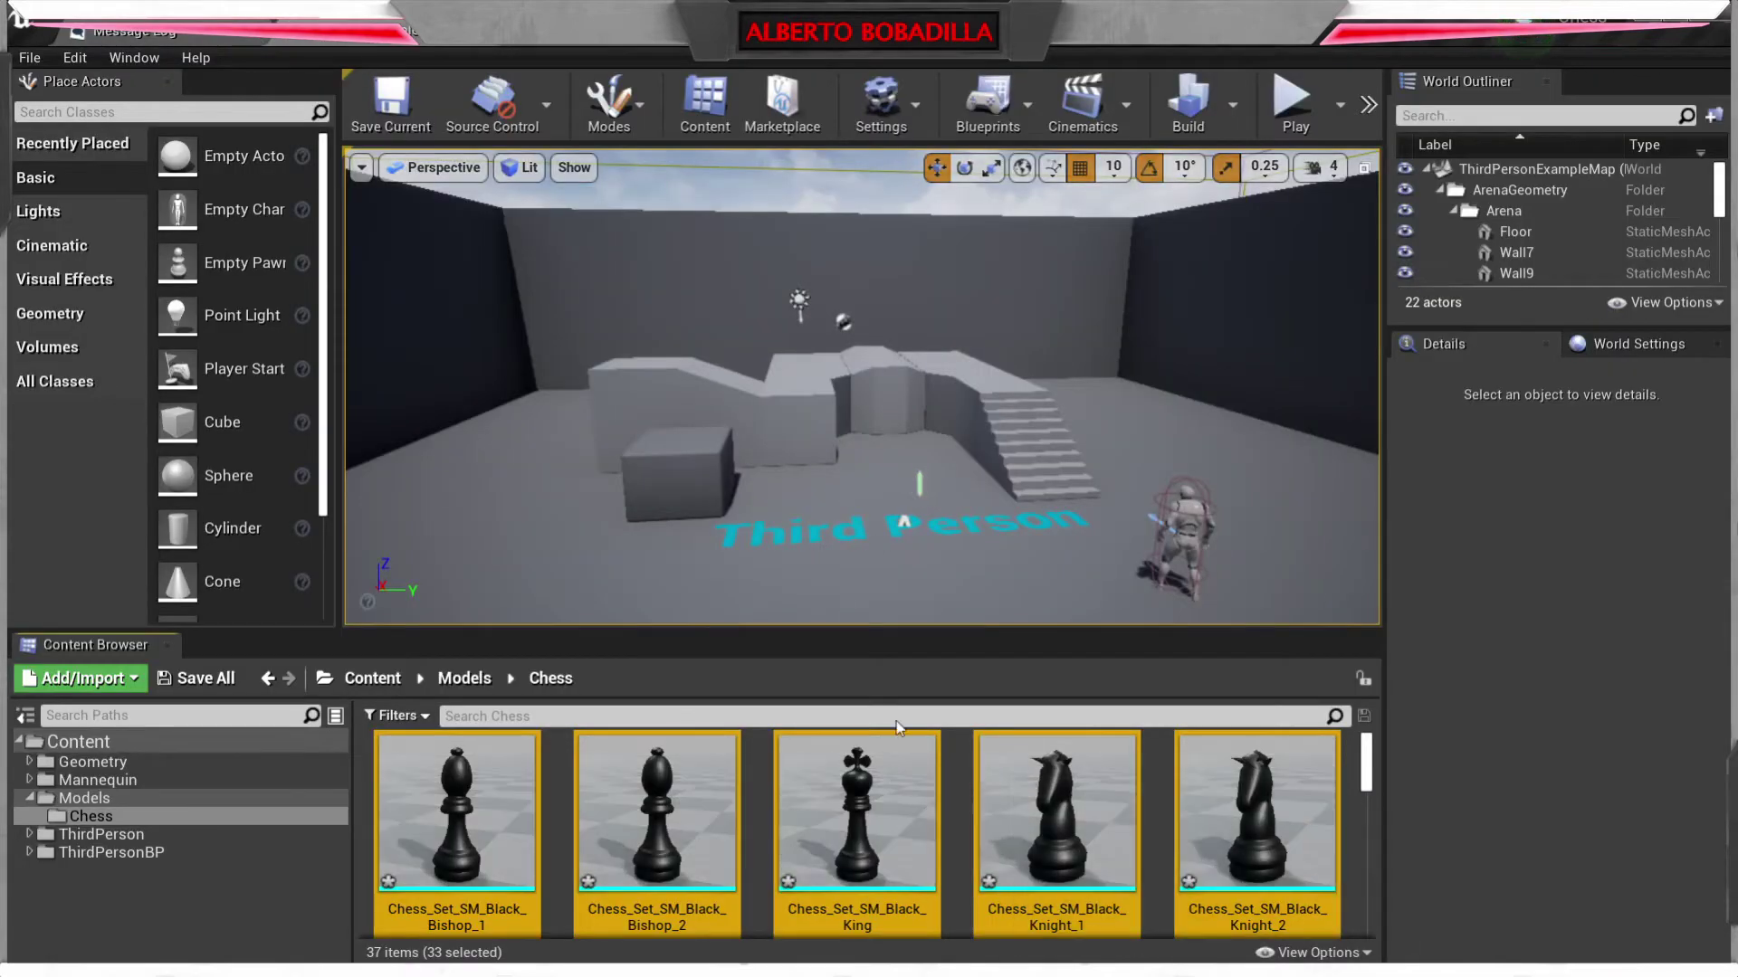
- Examine the imported chess piece meshes, materials and board texture in the Chess folder, and clear the asset selection
scroll(964, 819, down, 4)
scroll(966, 819, up, 3)
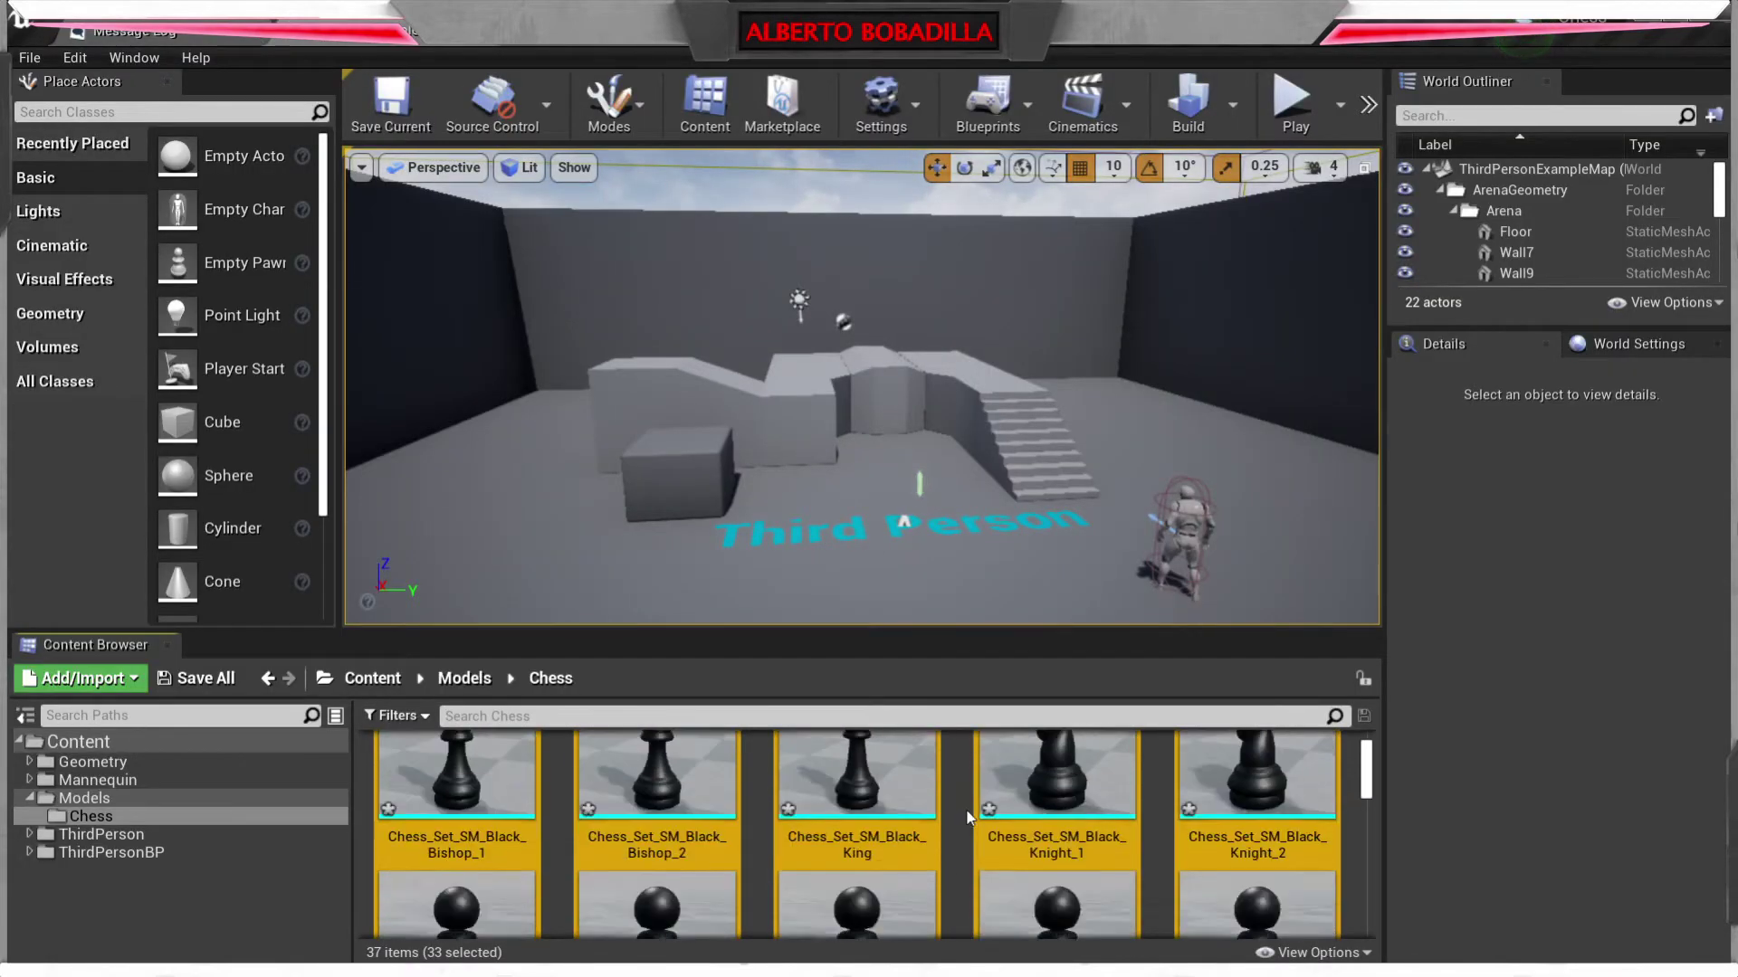
scroll(967, 818, down, 5)
scroll(968, 816, up, 2)
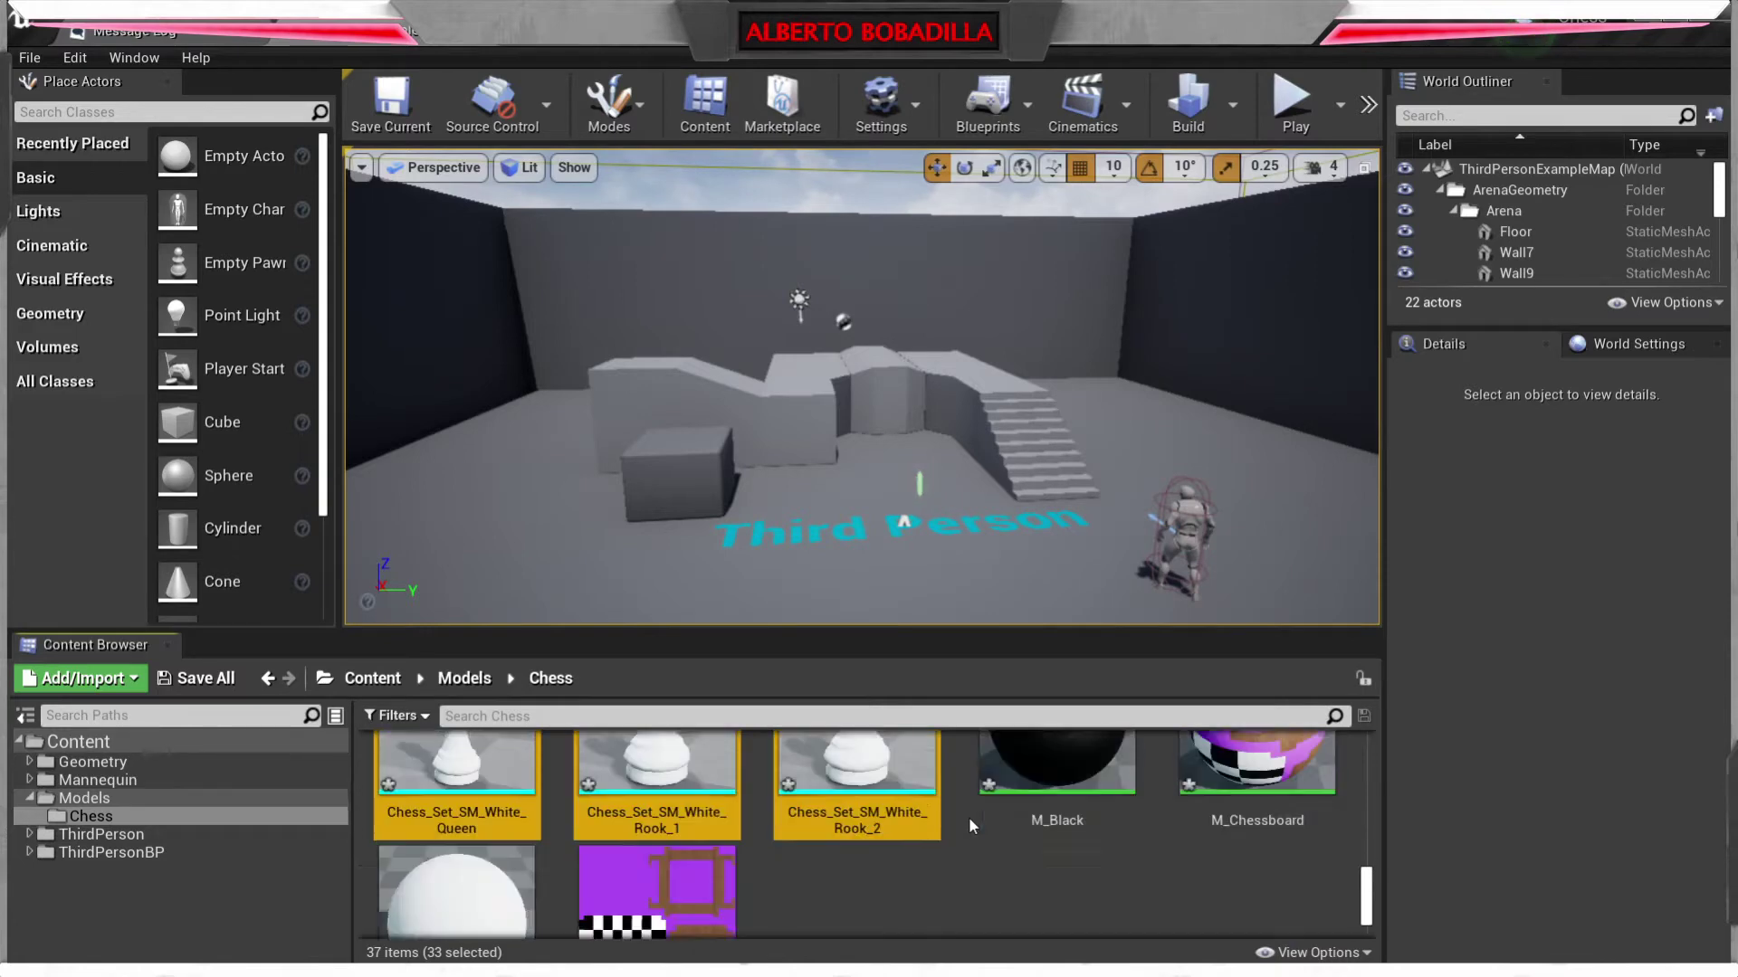
scroll(968, 820, up, 1)
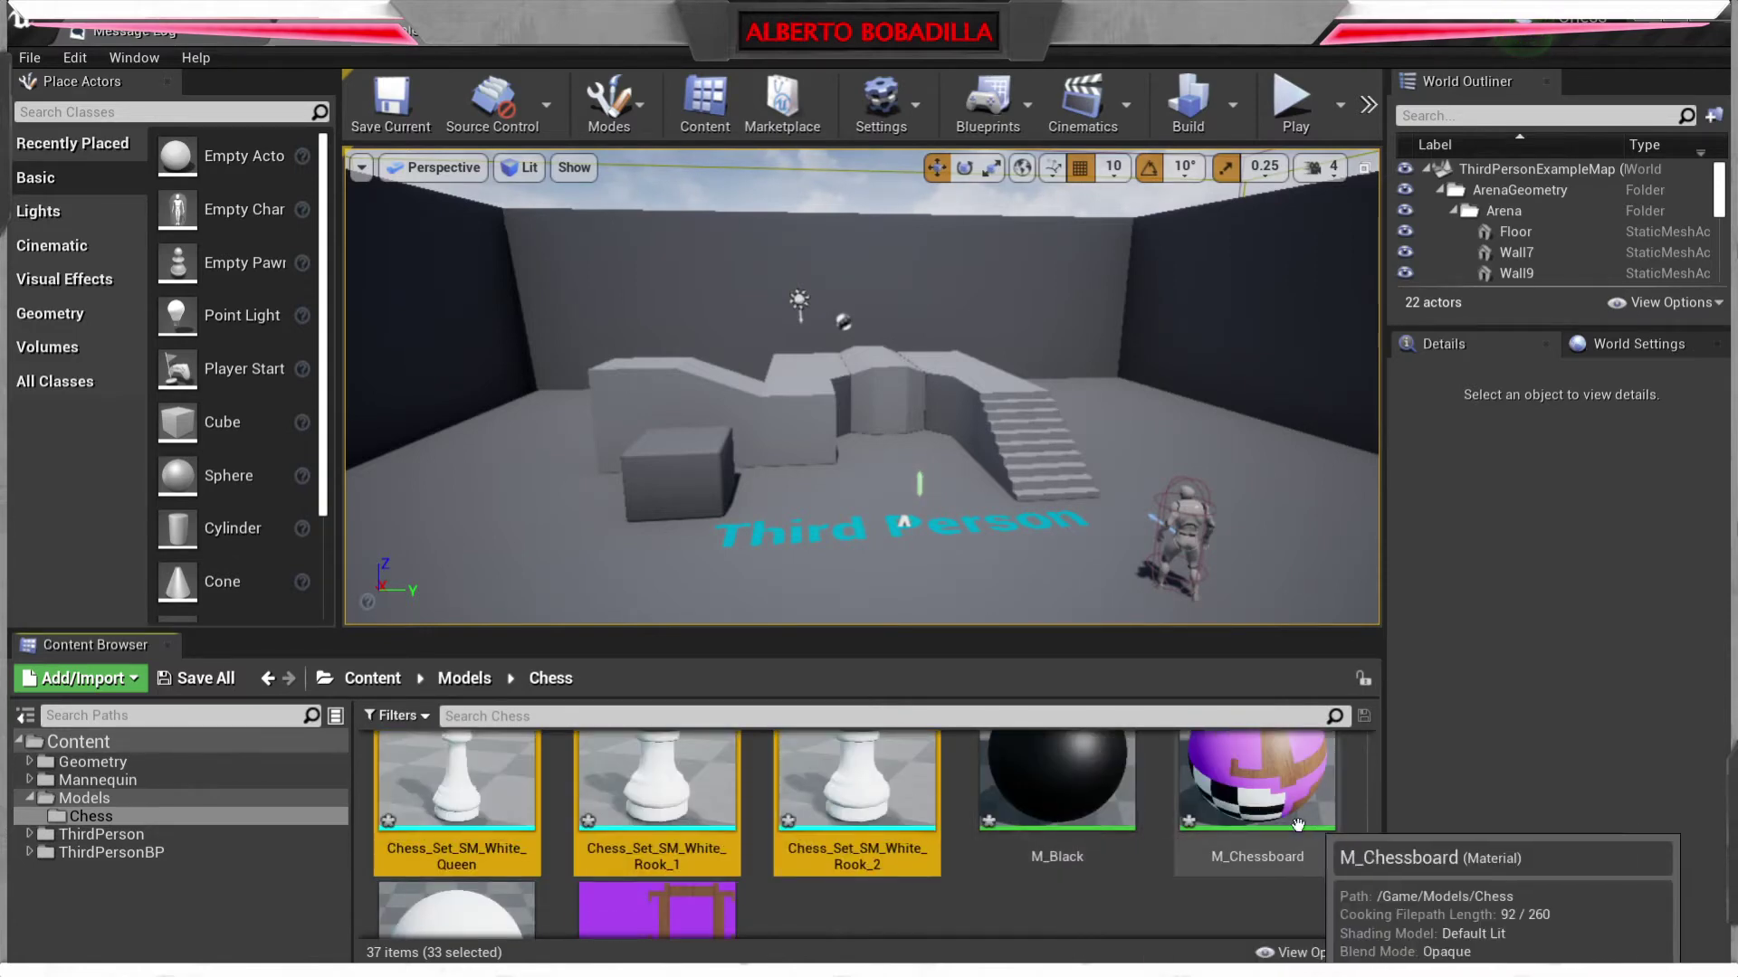
scroll(757, 855, down, 2)
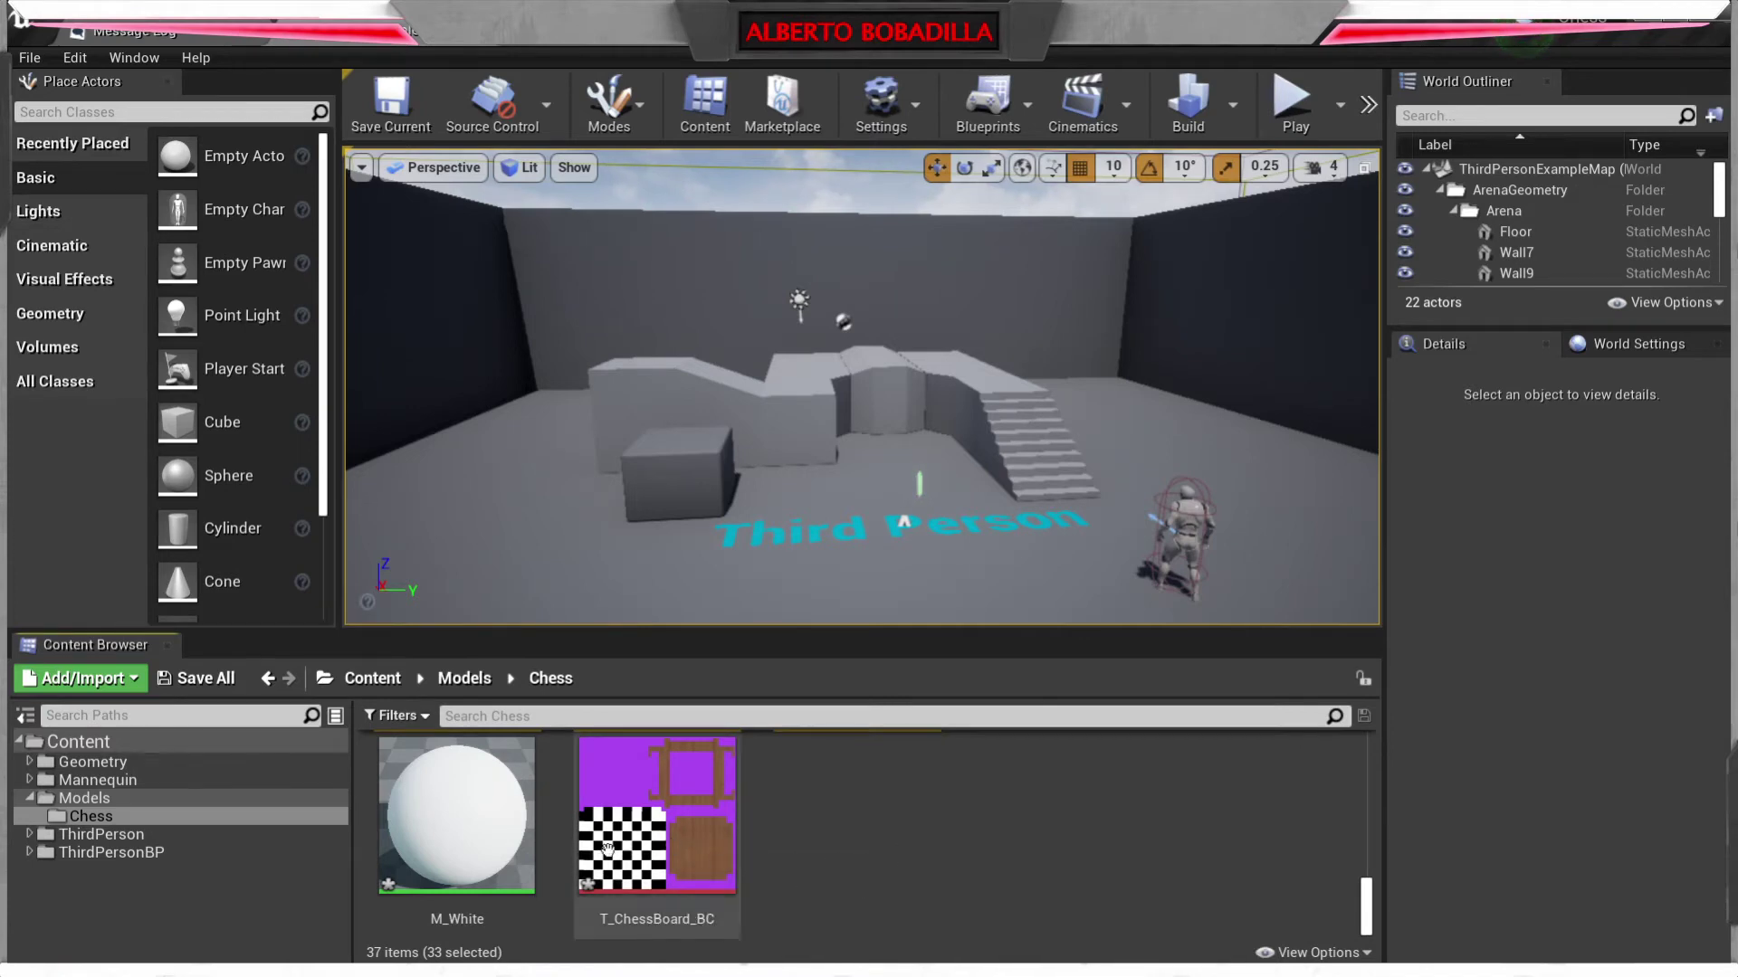
scroll(954, 869, up, 3)
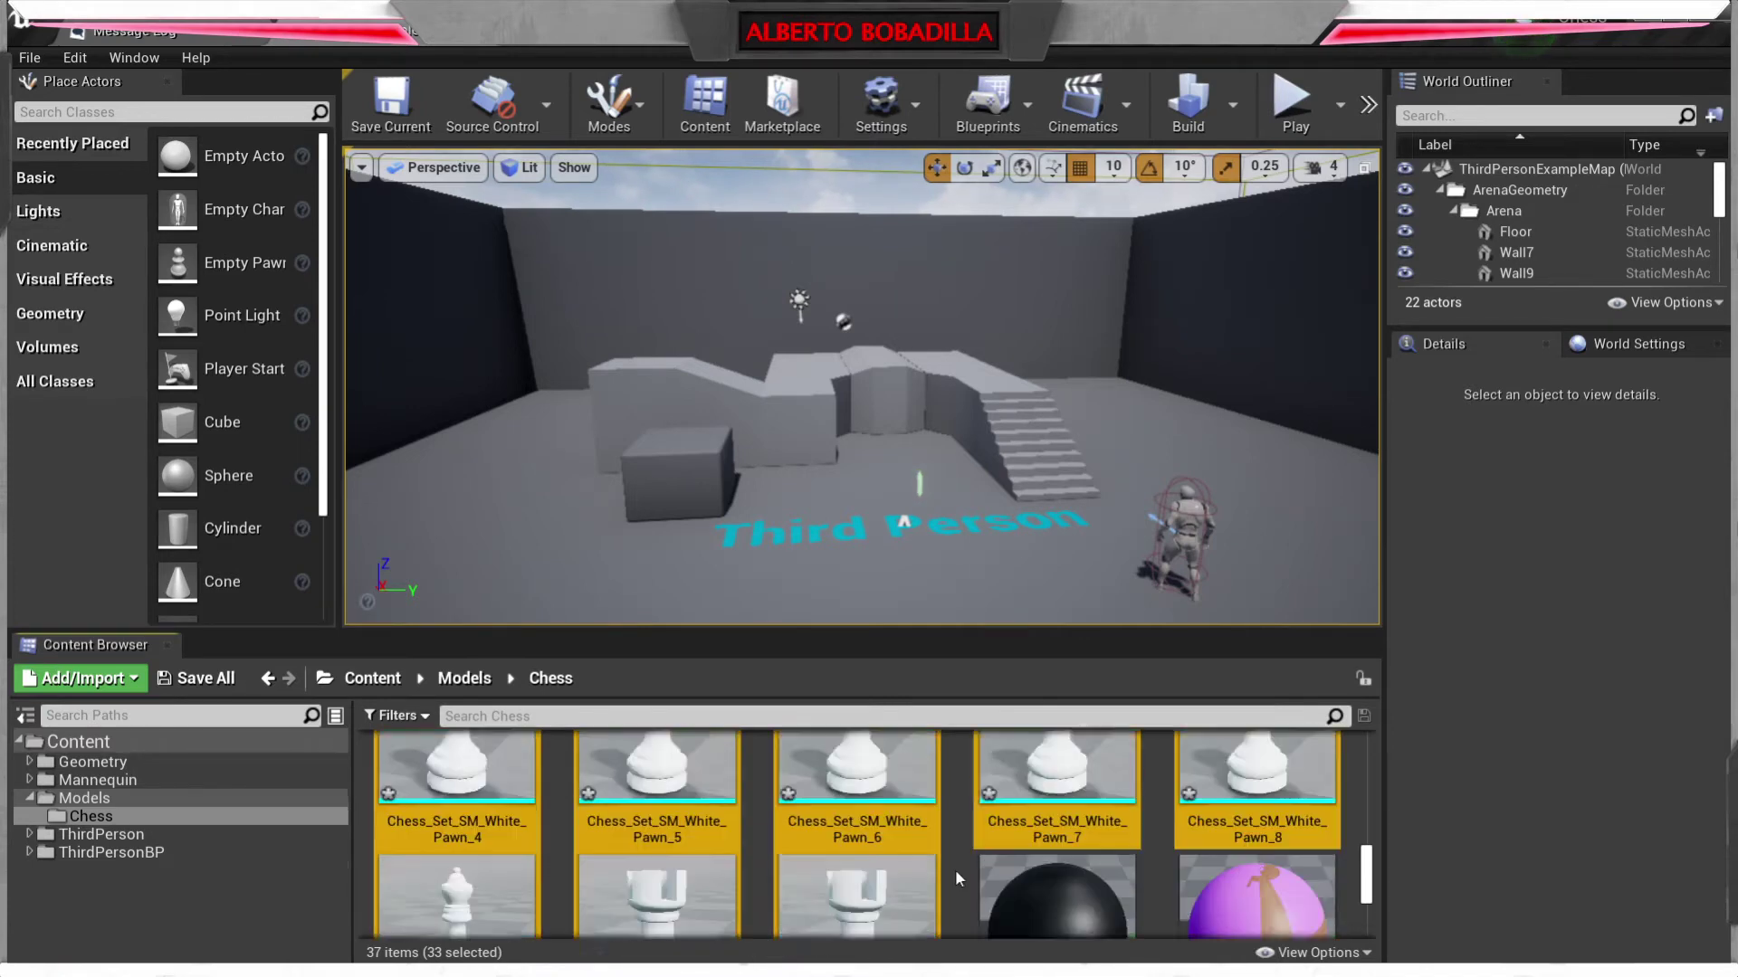
scroll(953, 869, up, 5)
click(954, 855)
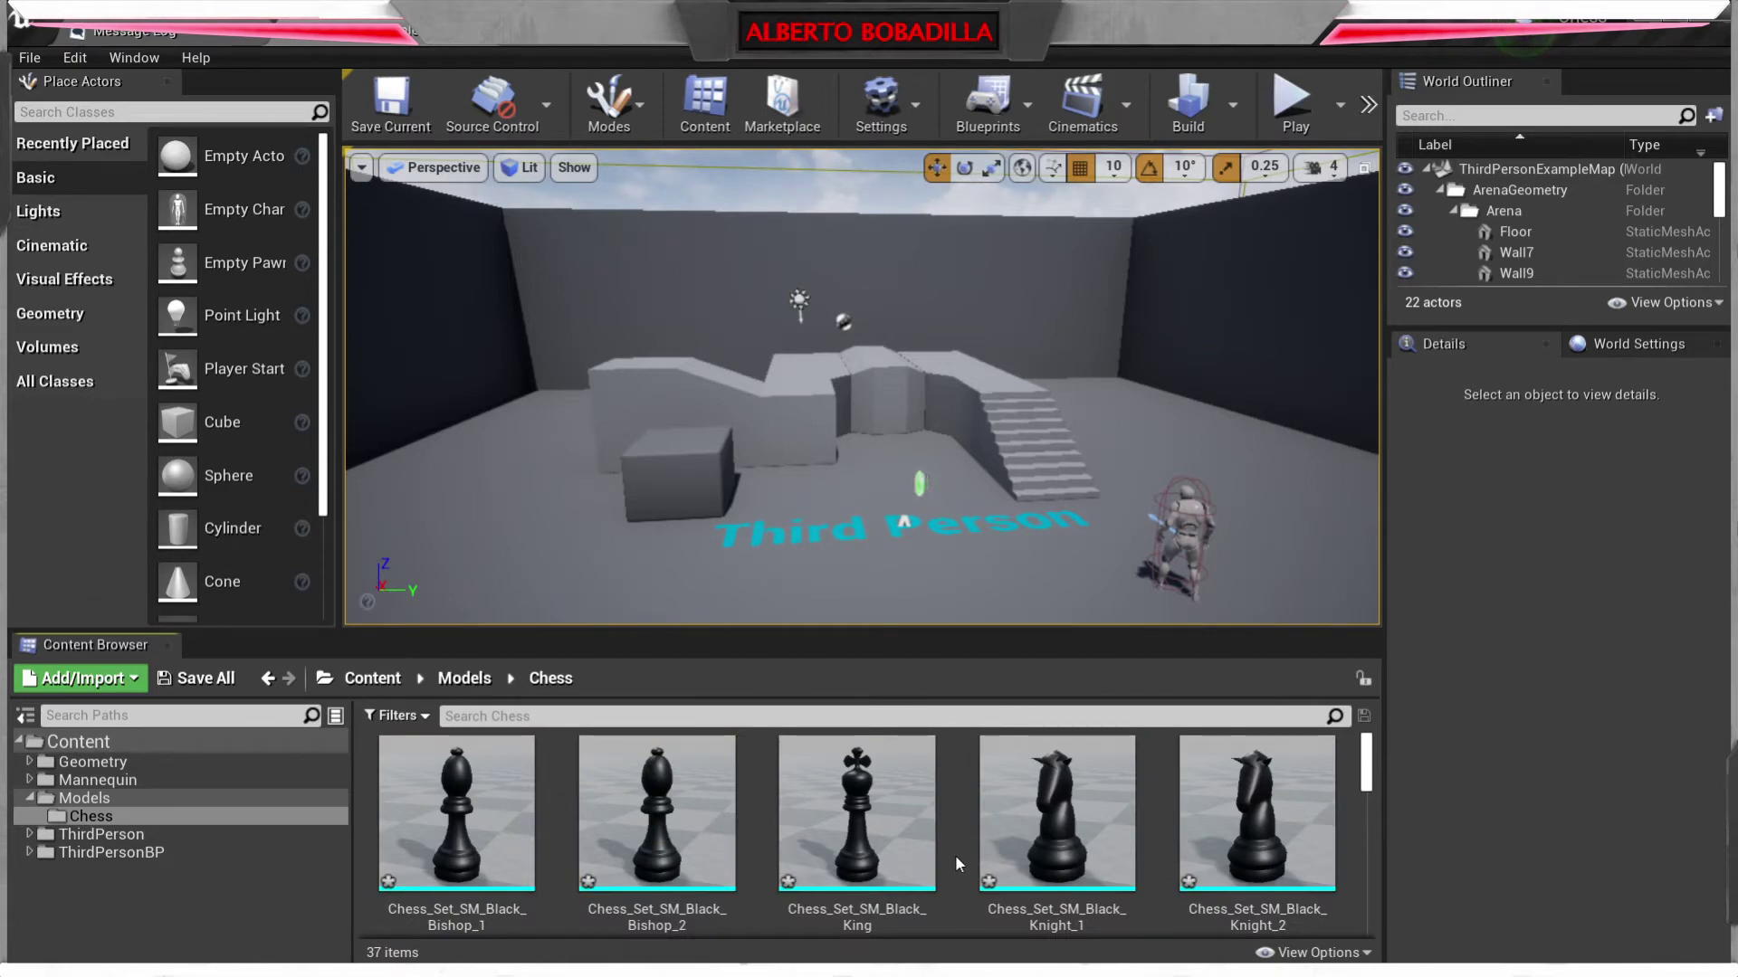
- Place the first black bishop on the arena floor to try it out, and delete it from the level
drag(461, 814, 851, 579)
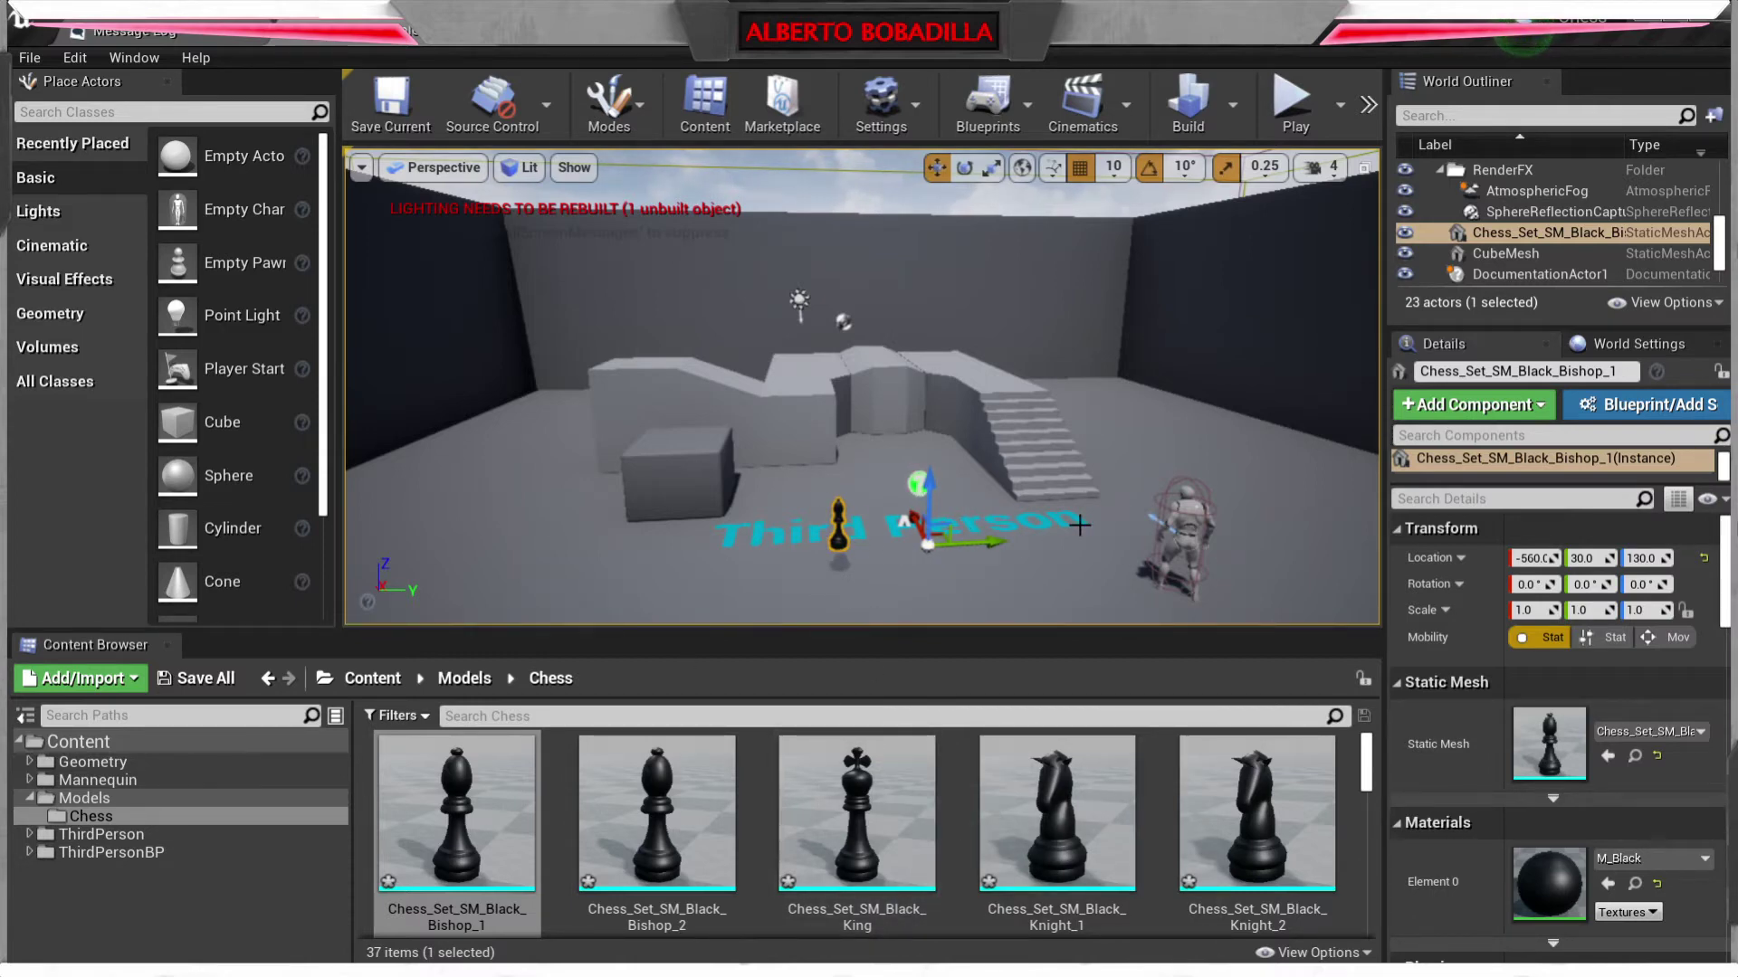
key(Delete)
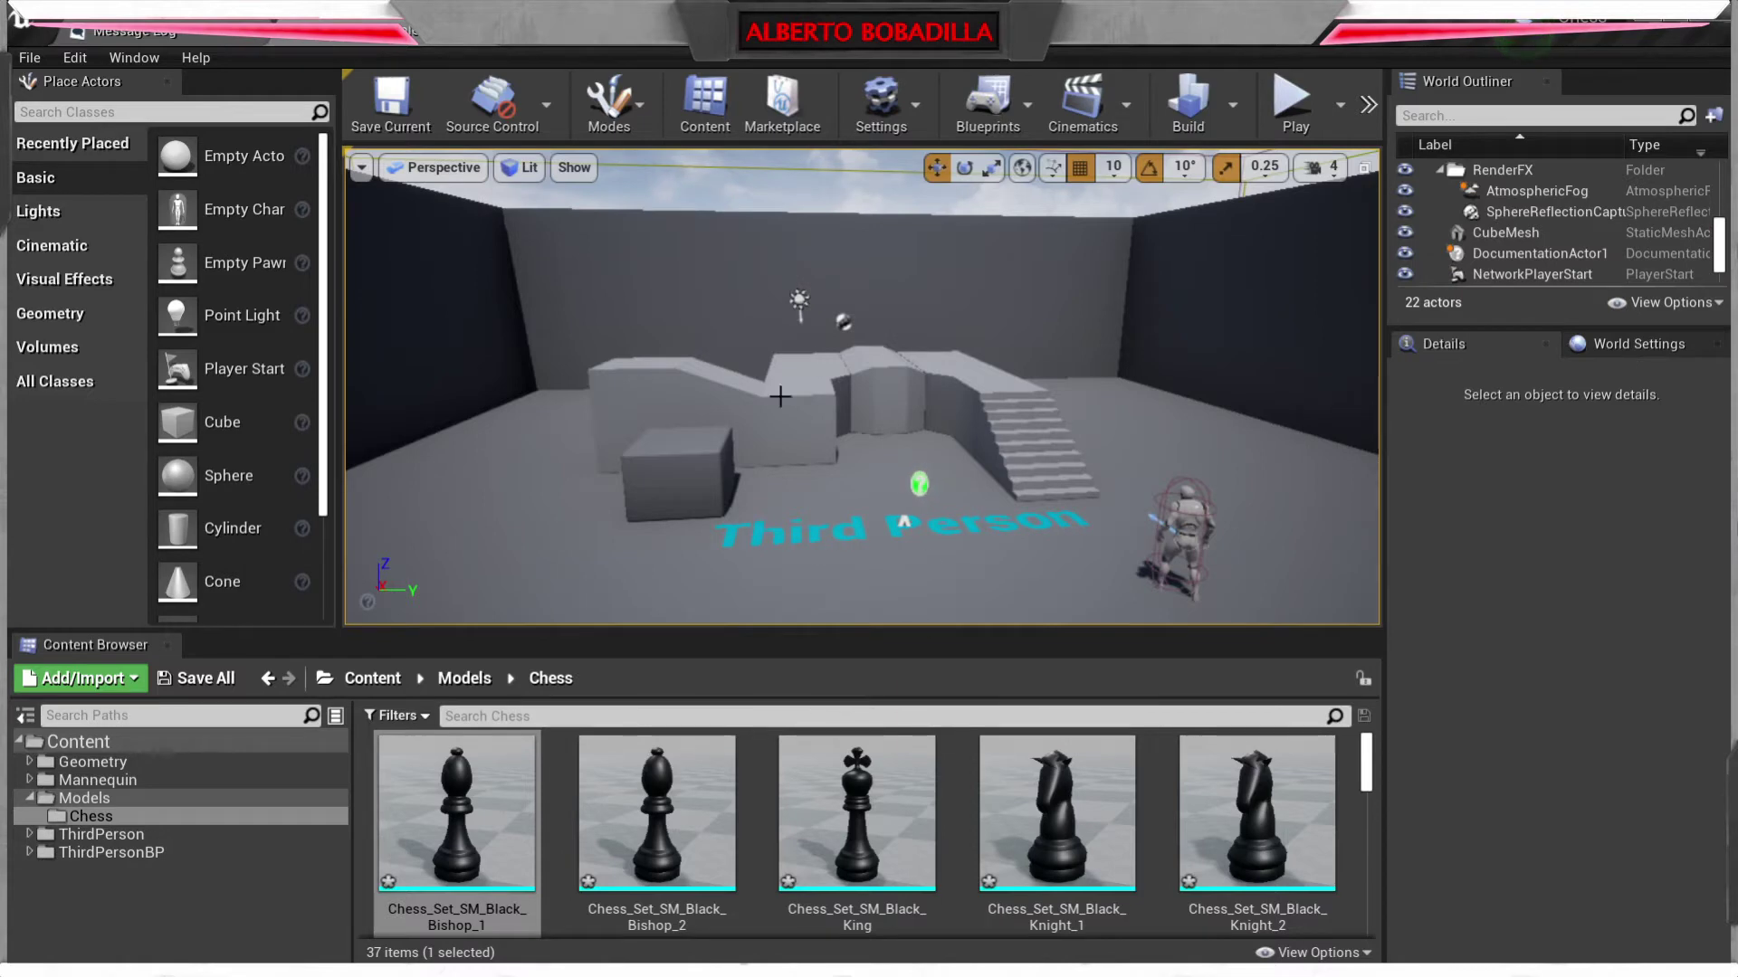
- Delete the template's cube, ramp, raised platform pieces, bump and staircase from the arena floor
click(679, 466)
key(Delete)
click(710, 427)
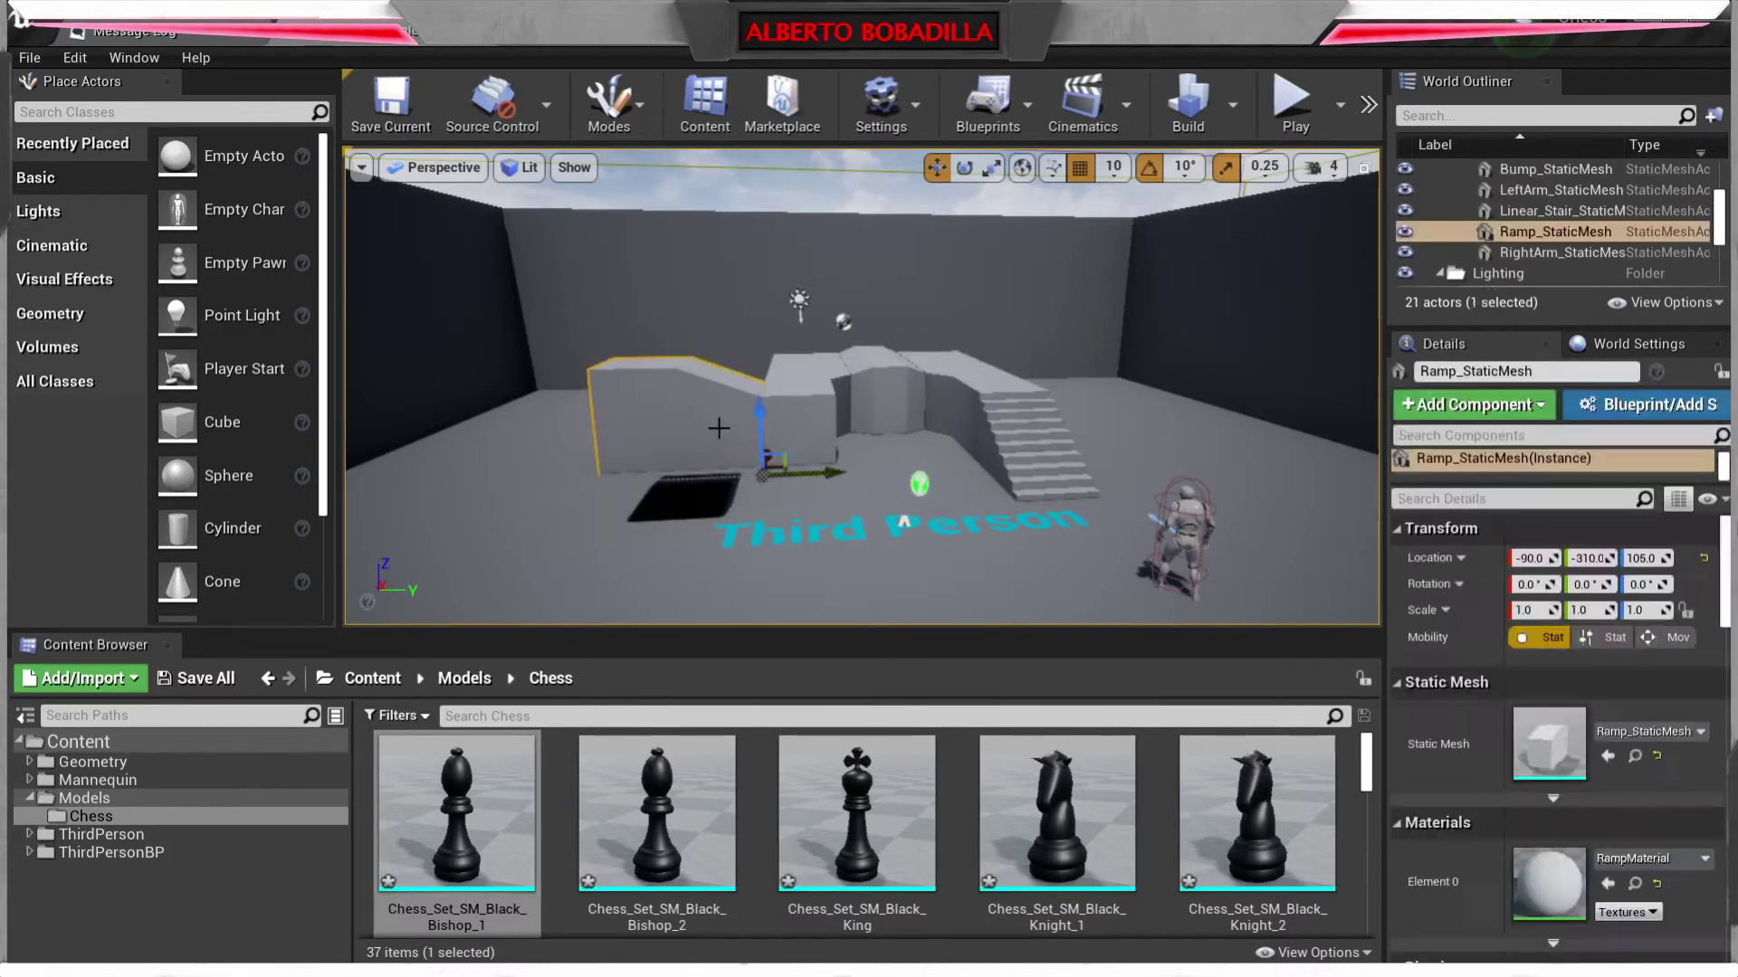
key(Delete)
click(802, 389)
key(Delete)
click(887, 385)
key(Delete)
click(959, 387)
key(Delete)
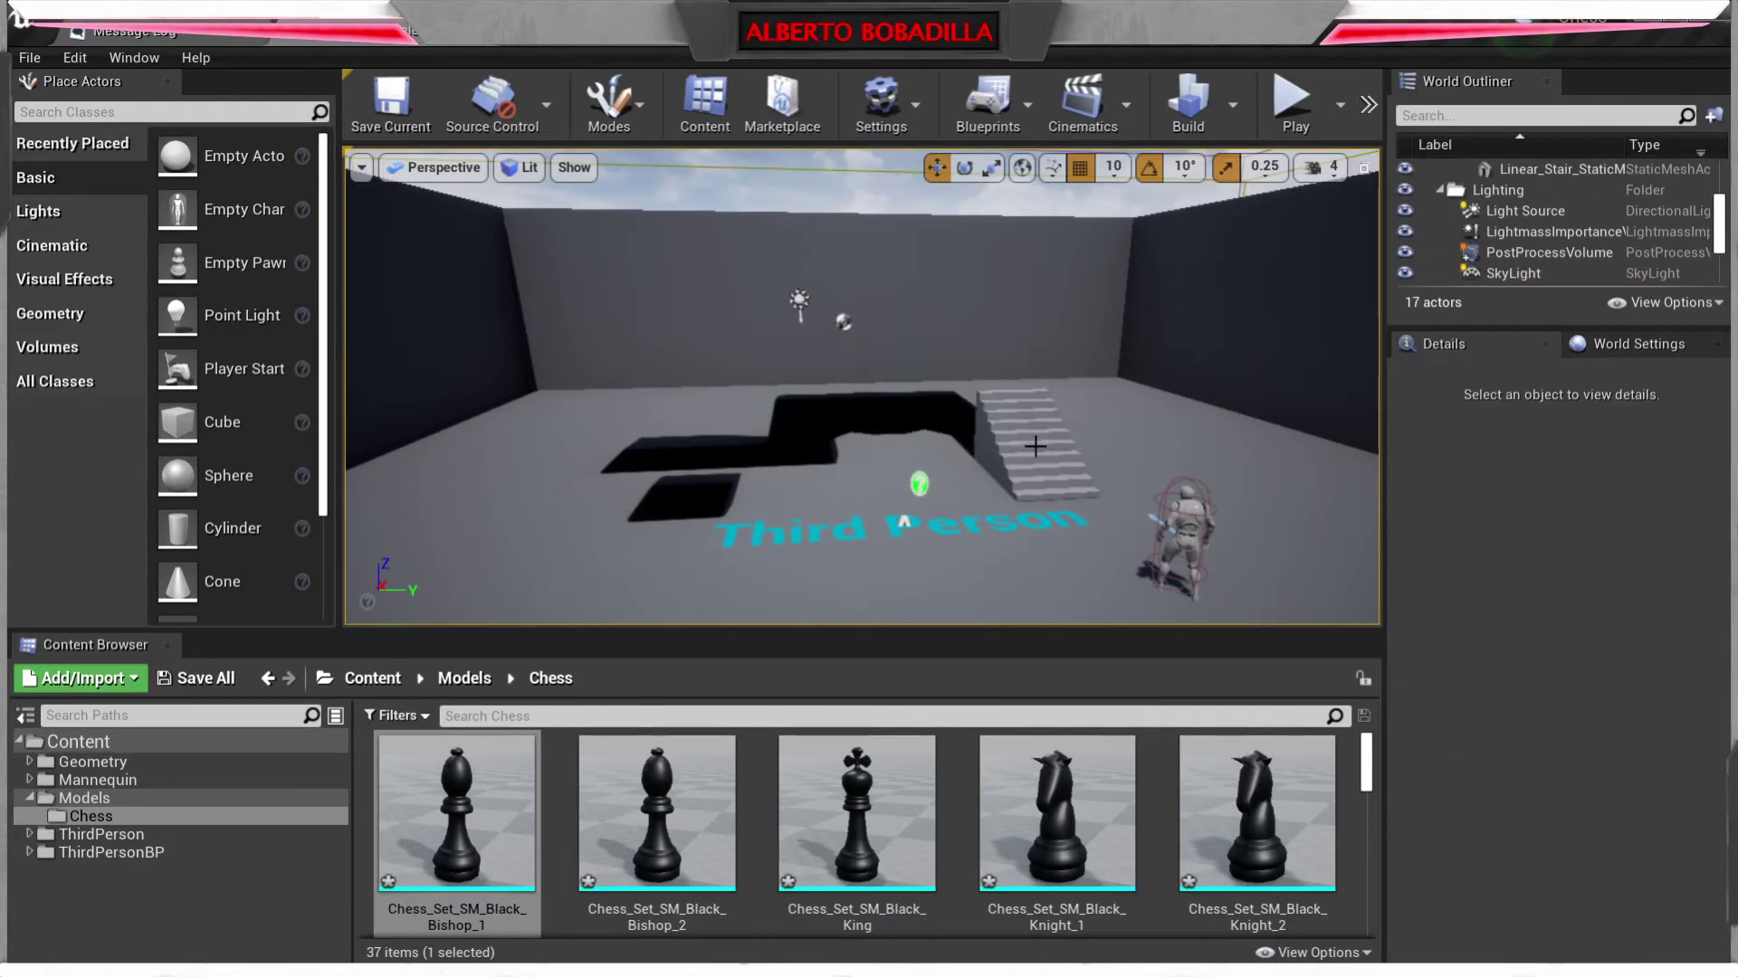
click(1036, 445)
key(Delete)
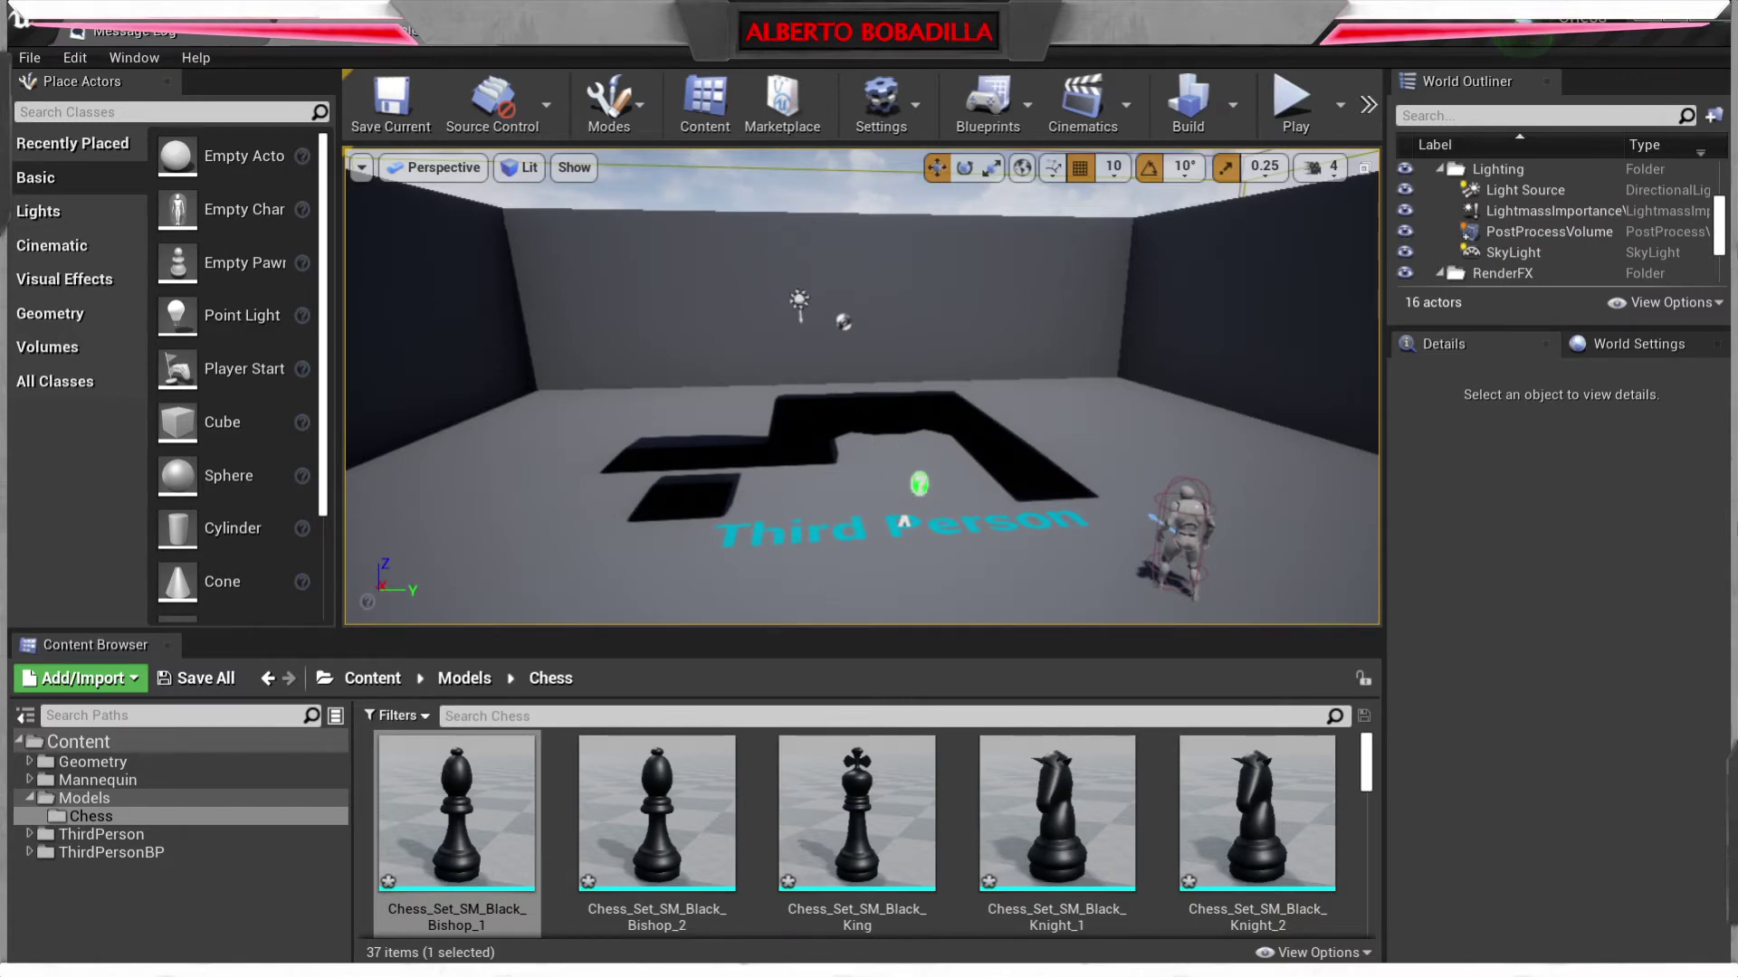
- Set the mobility of the directional Light Source to Movable
mouse_move(870, 434)
right_down()
mouse_move(817, 438)
mouse_move(870, 434)
right_up()
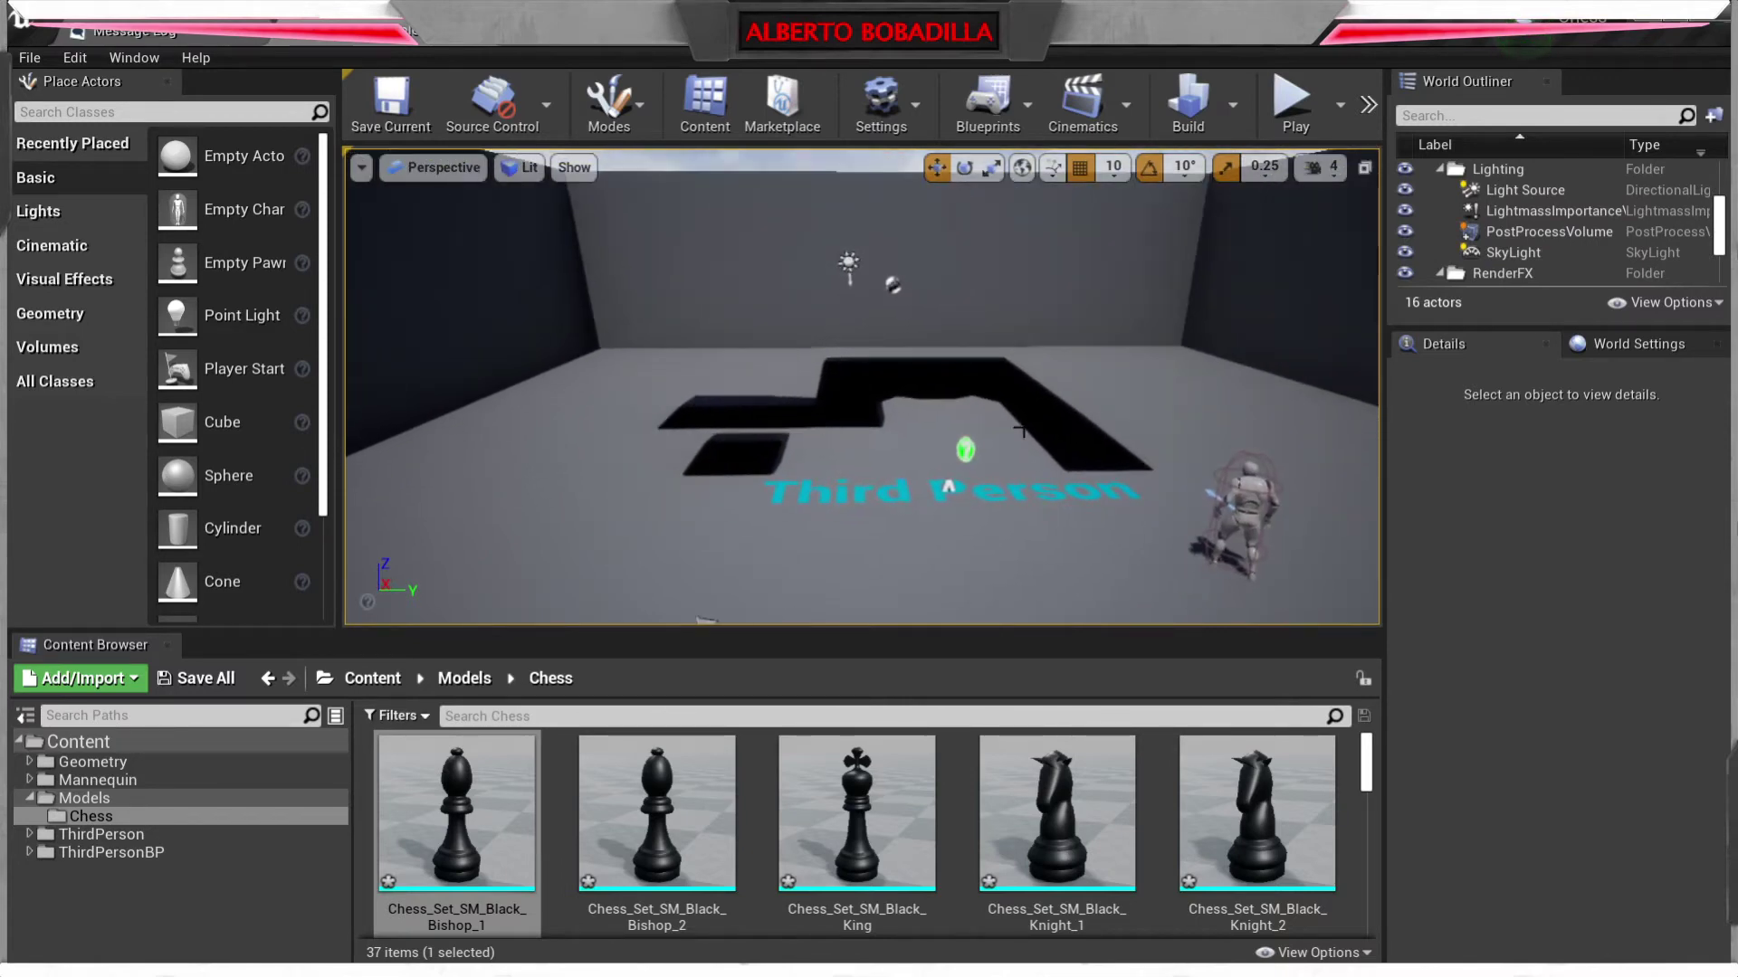
click(849, 263)
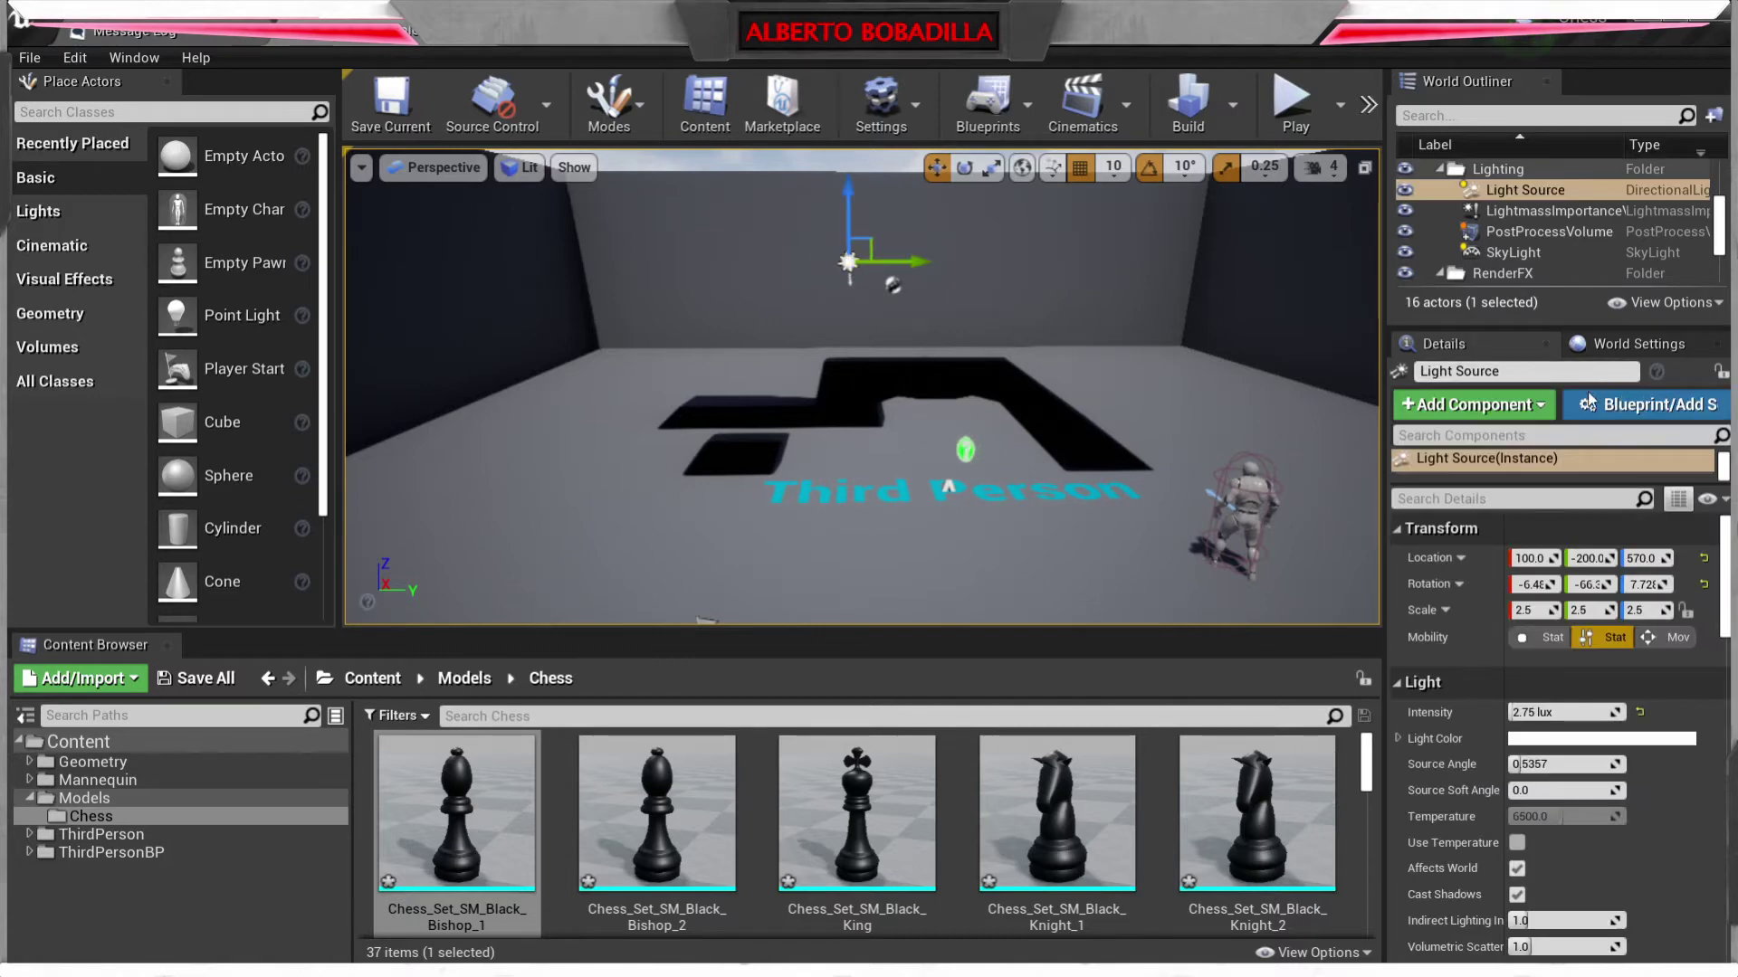
click(1665, 637)
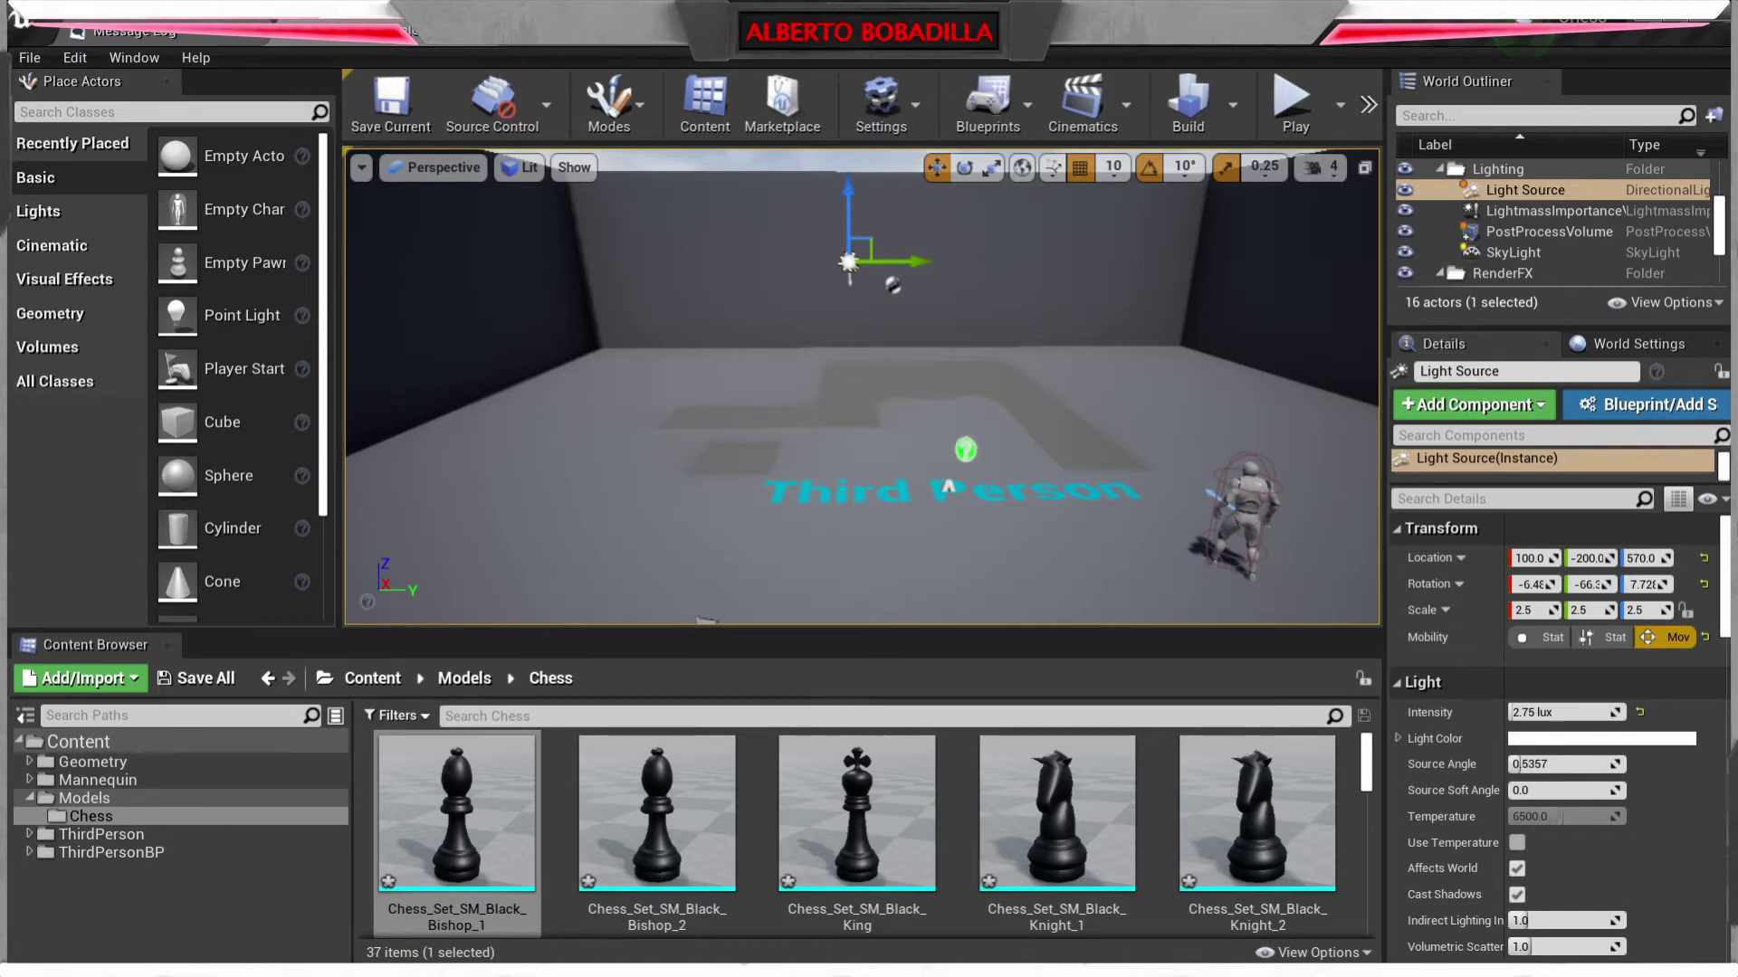
- Delete the green documentation marker and the Third Person floor text from the arena
right_drag(909, 377, 910, 377)
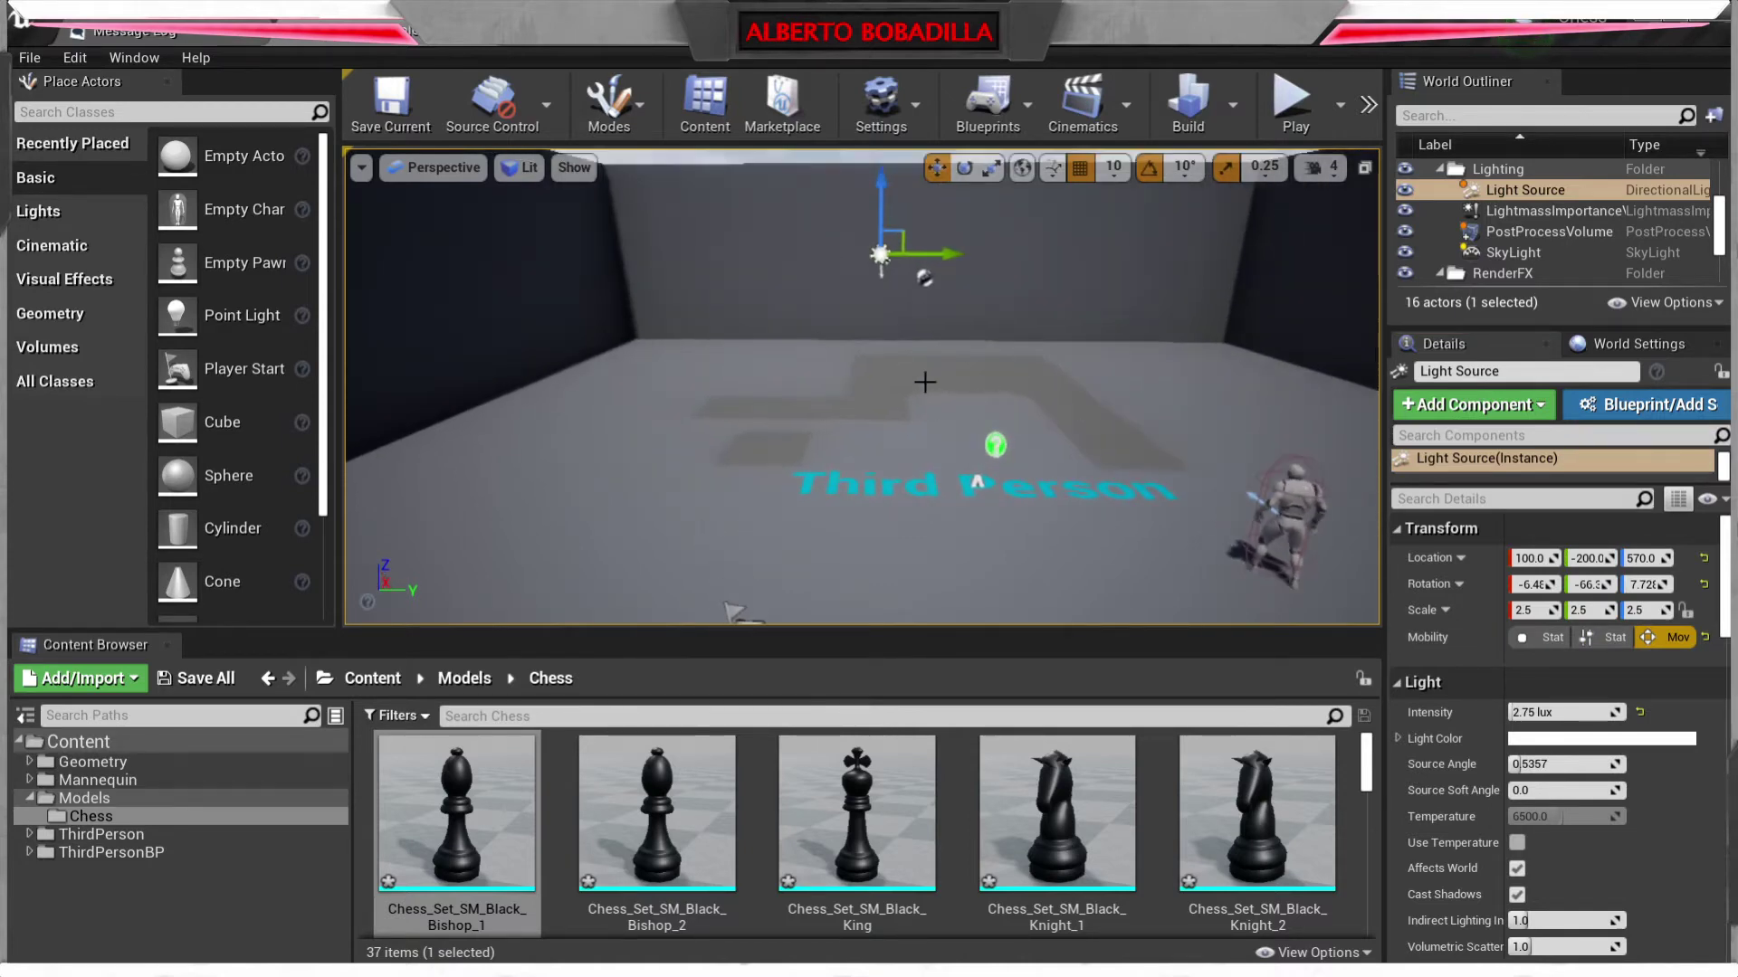
click(1072, 542)
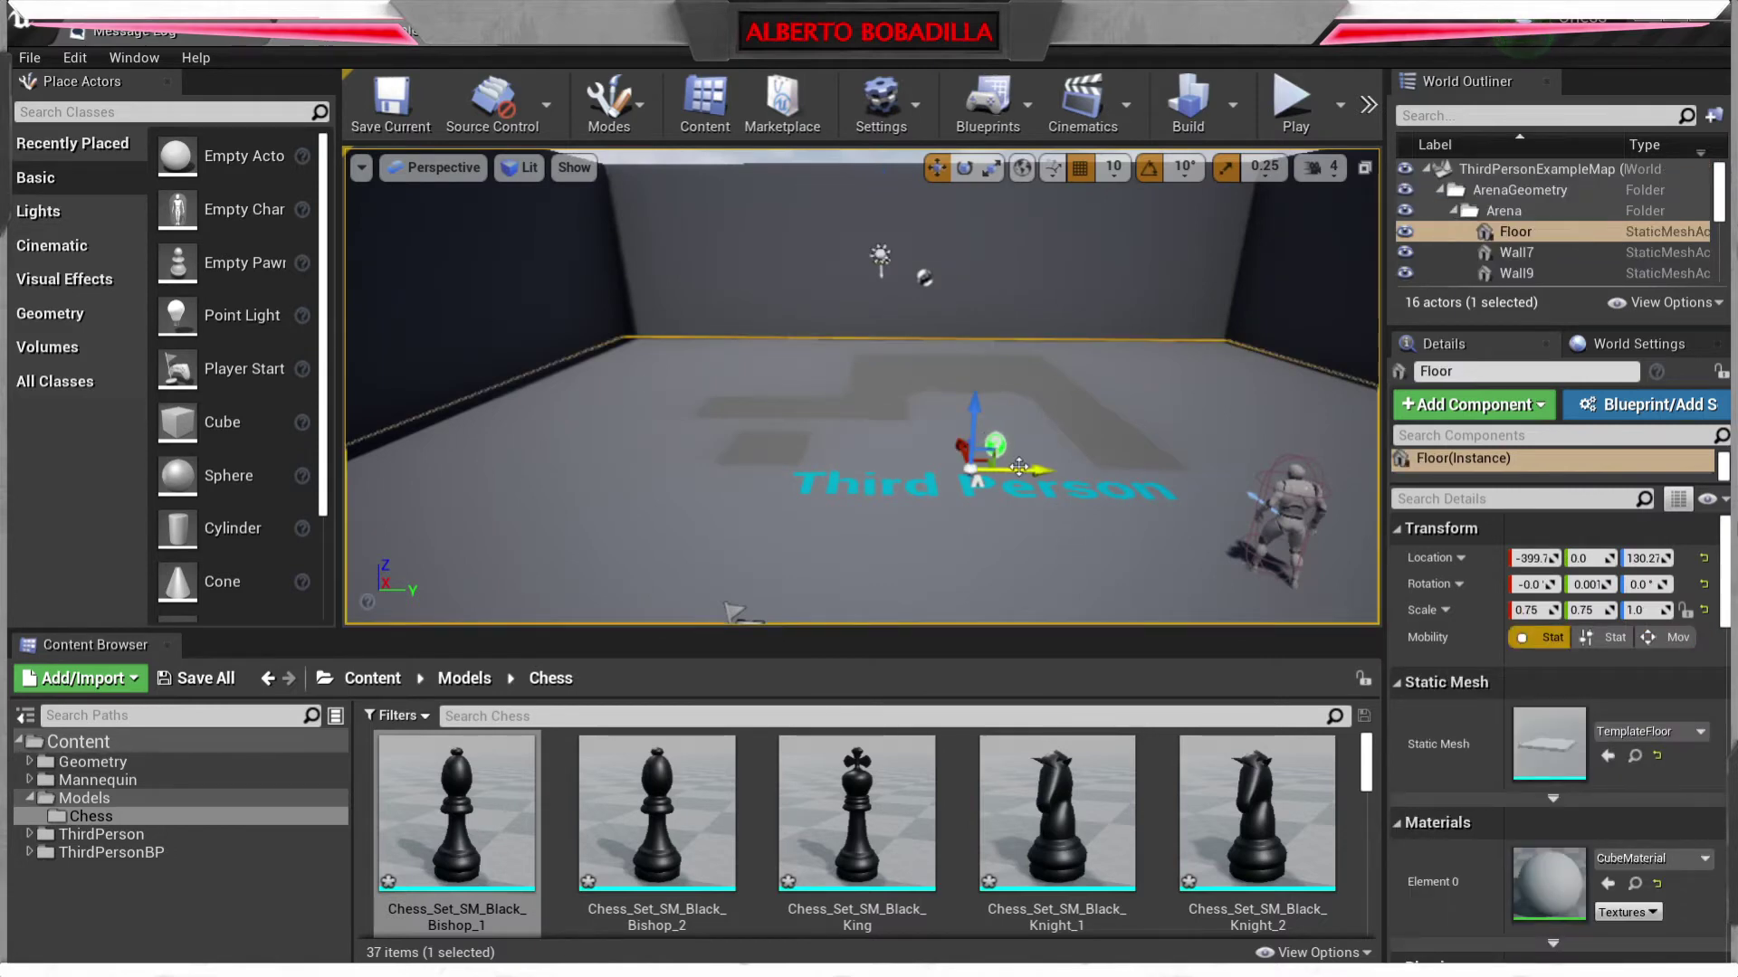
click(995, 445)
key(Delete)
click(1023, 493)
click(1014, 494)
key(Delete)
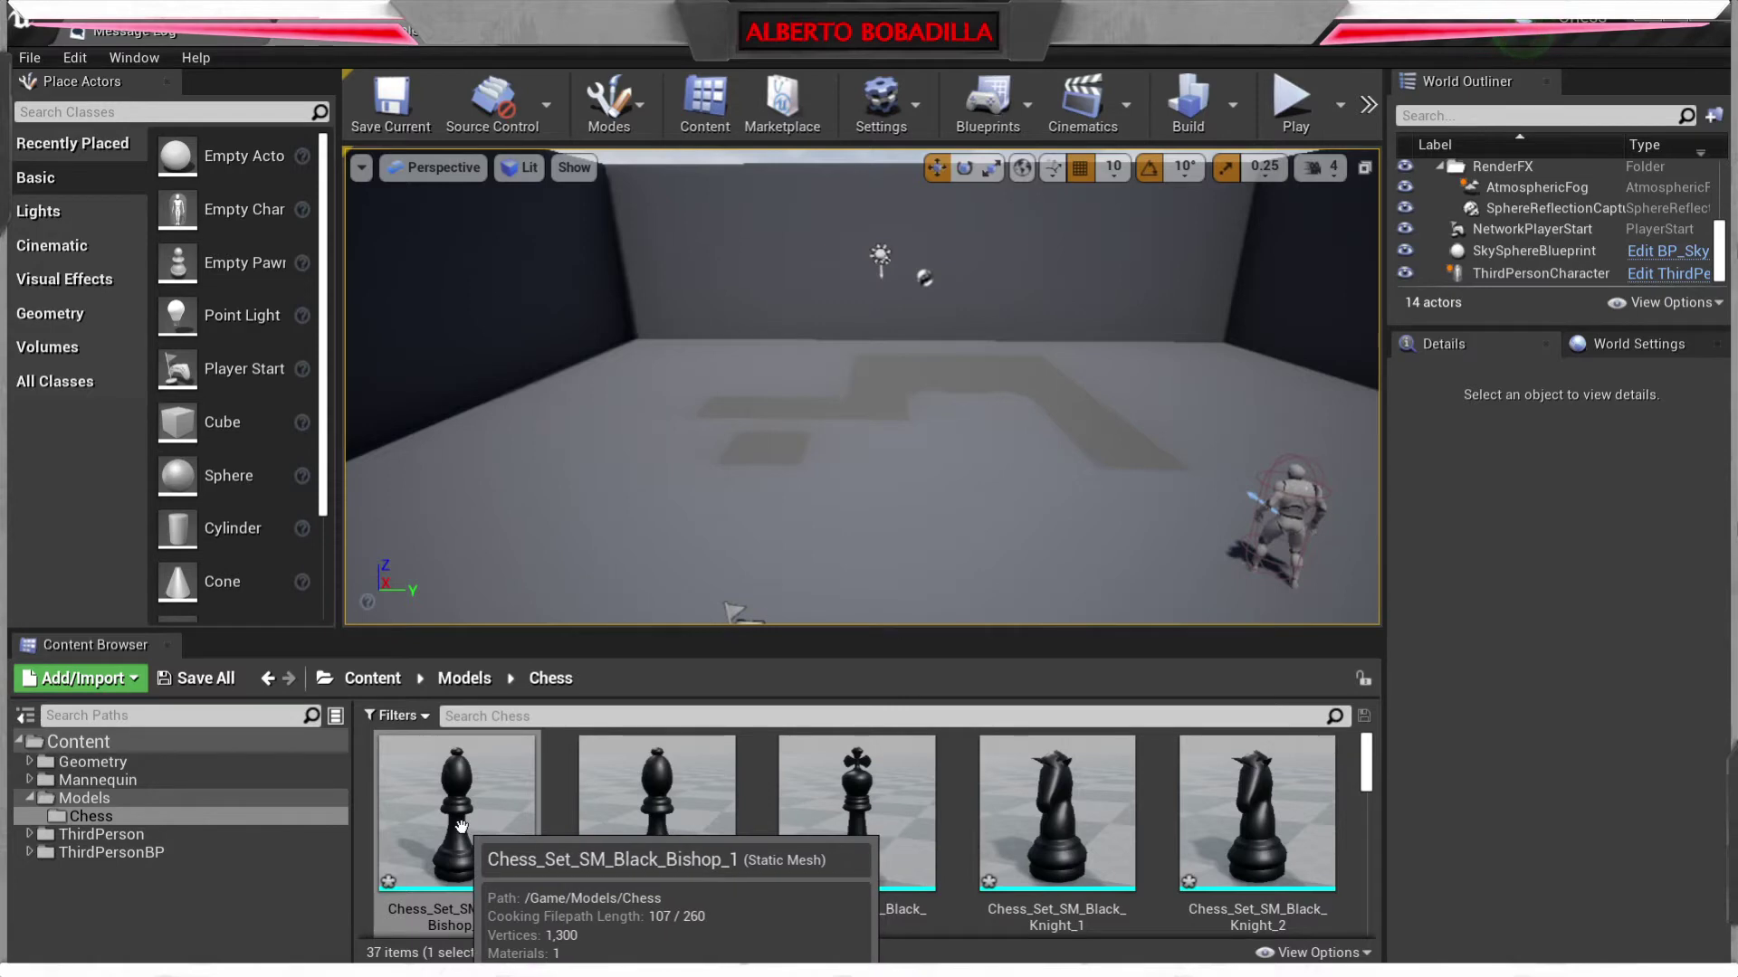
- Place all the chess meshes, Black_Bishop_1 through White_Rook_2, together on the arena floor and raise them to a Z location of 180
scroll(737, 822, down, 10)
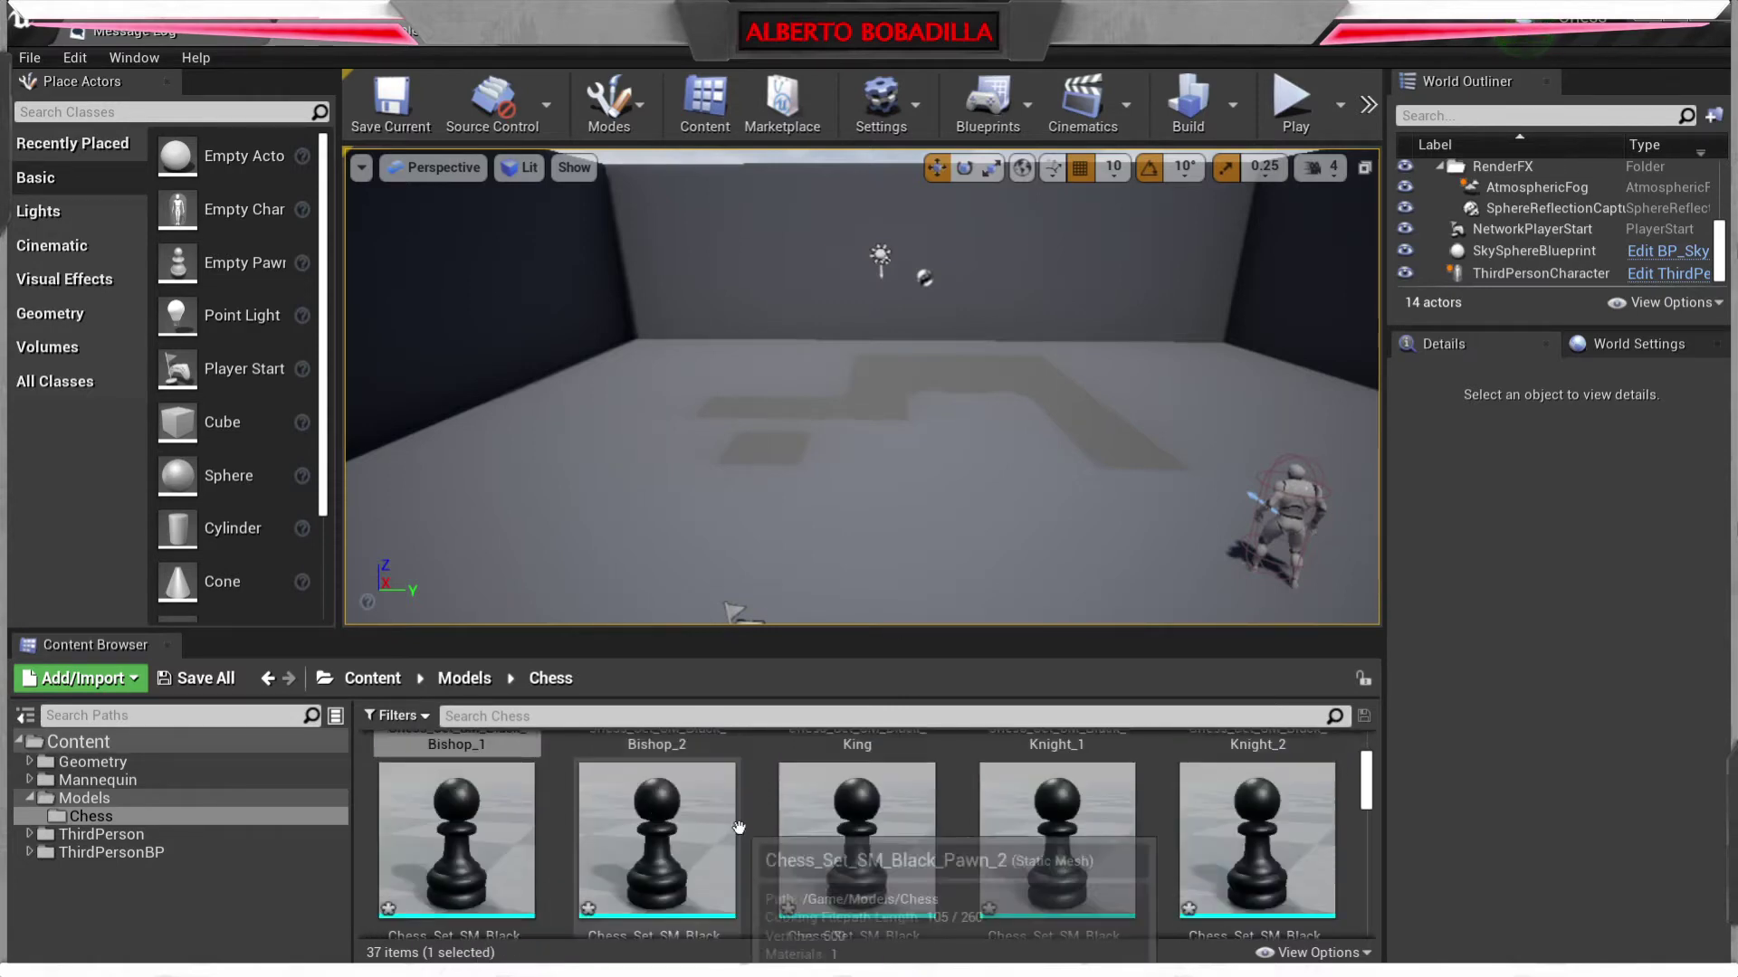
scroll(821, 840, down, 3)
scroll(821, 840, up, 3)
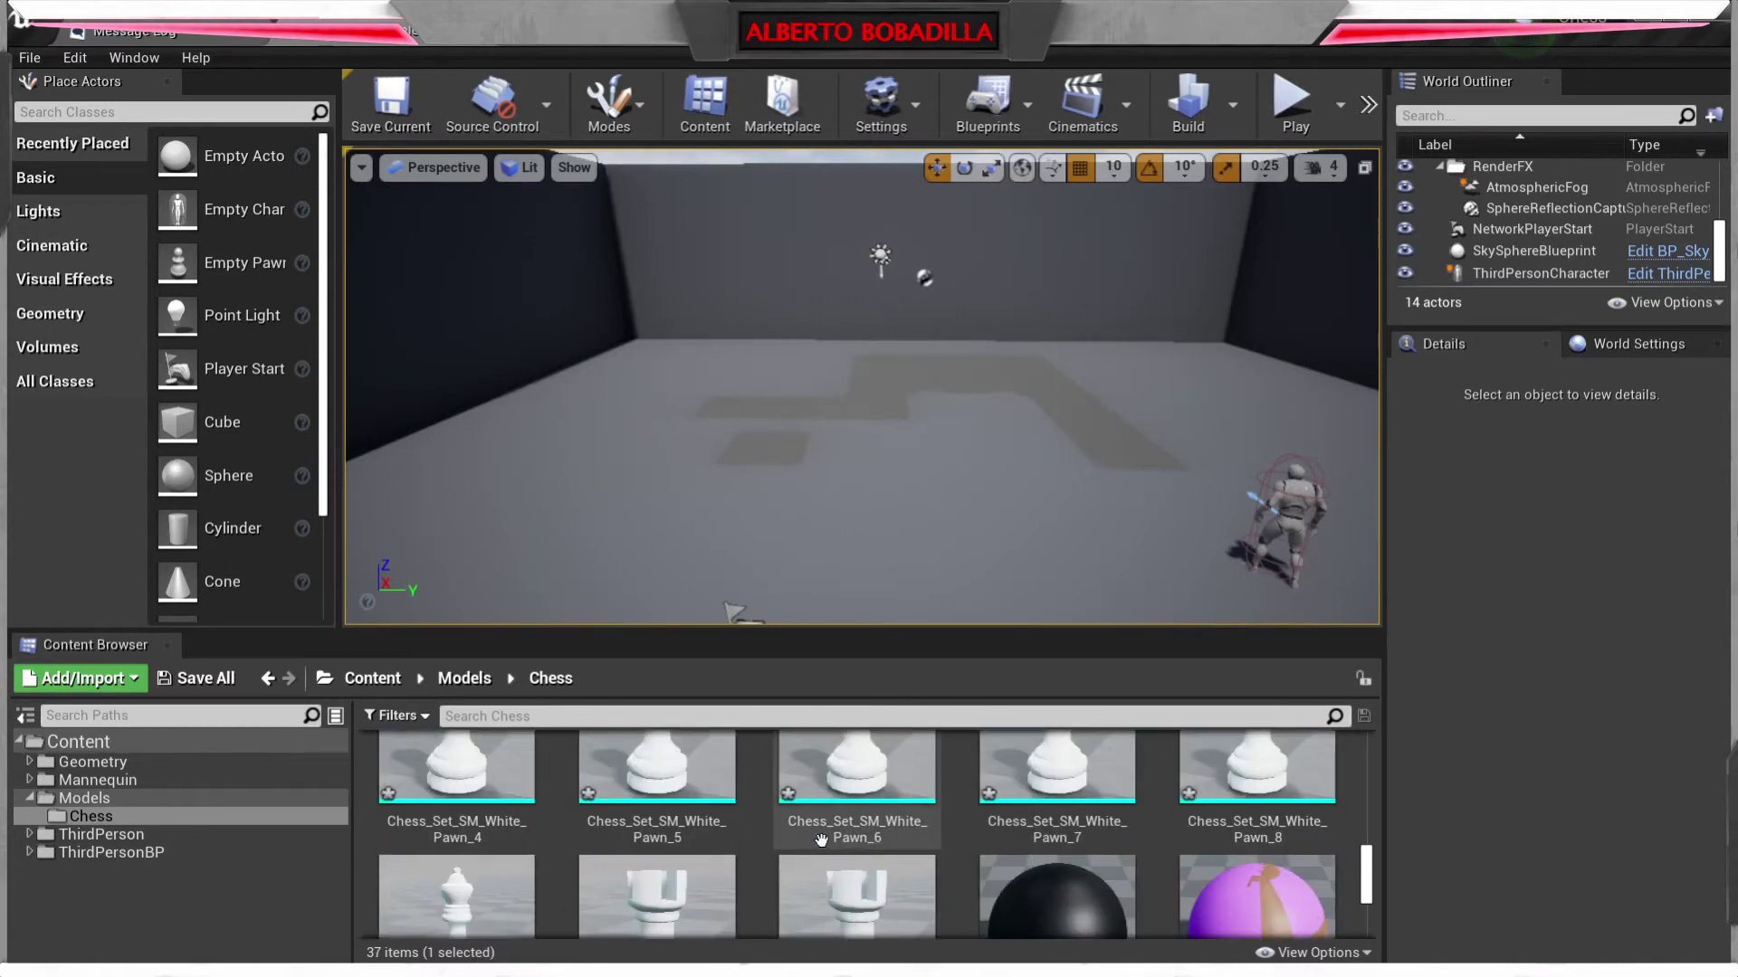
shift+click(822, 836)
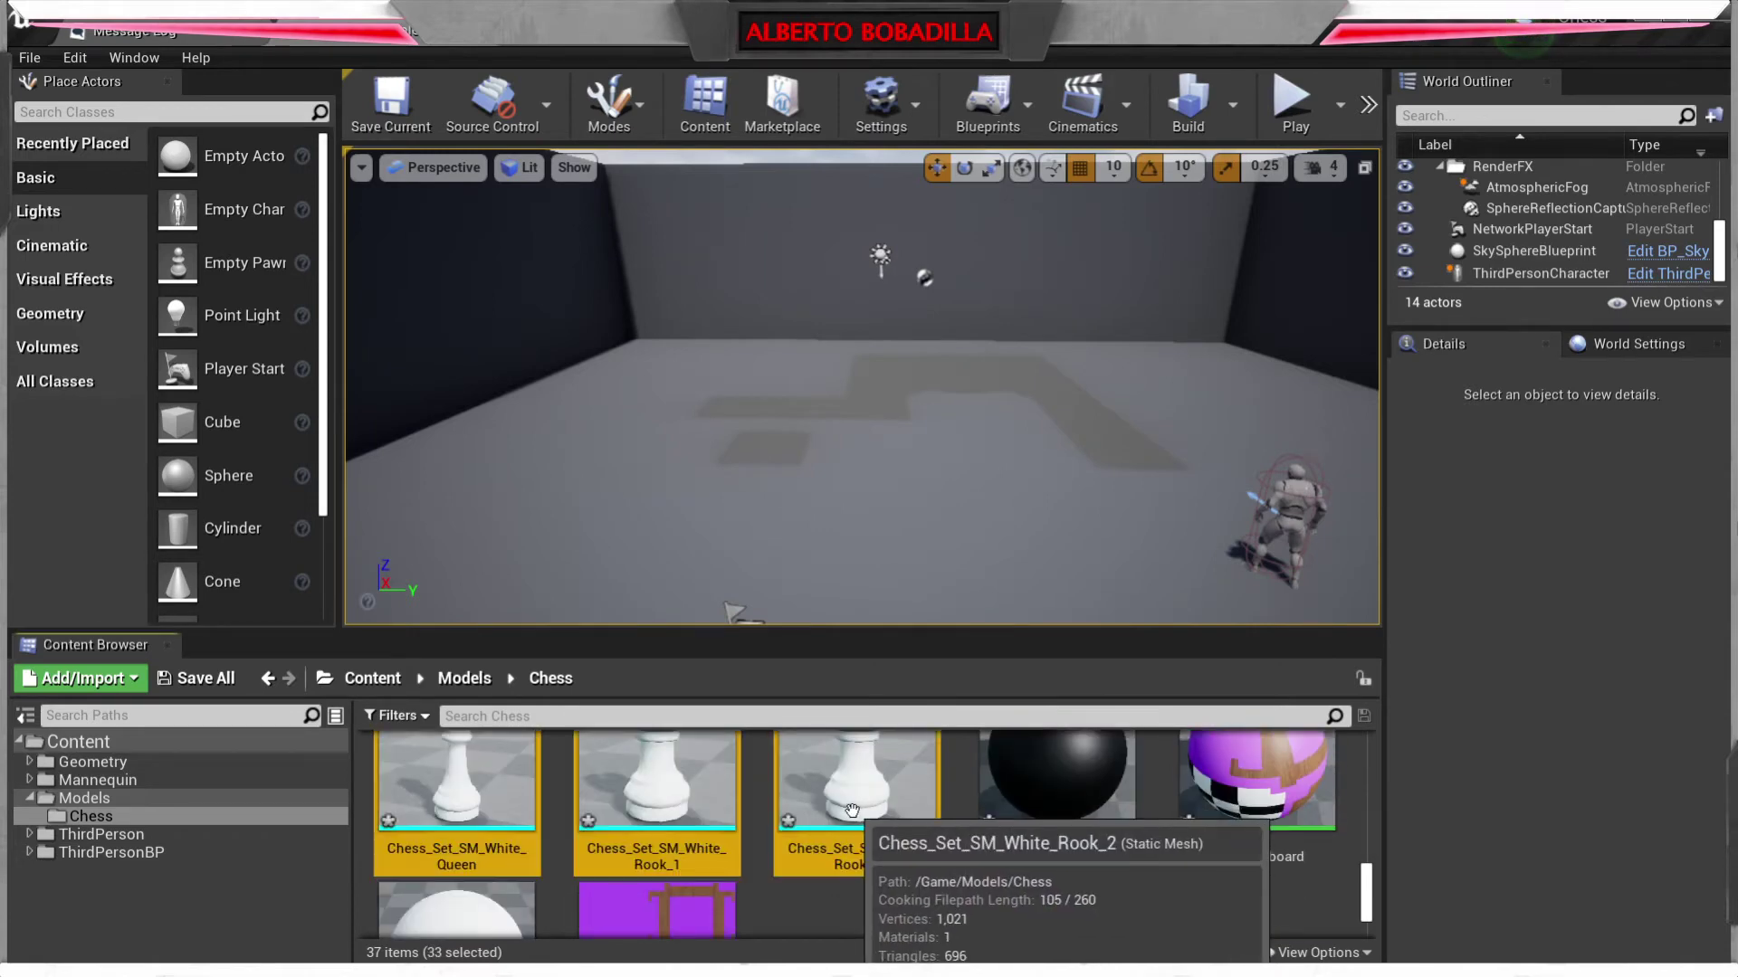
drag(822, 836, 924, 401)
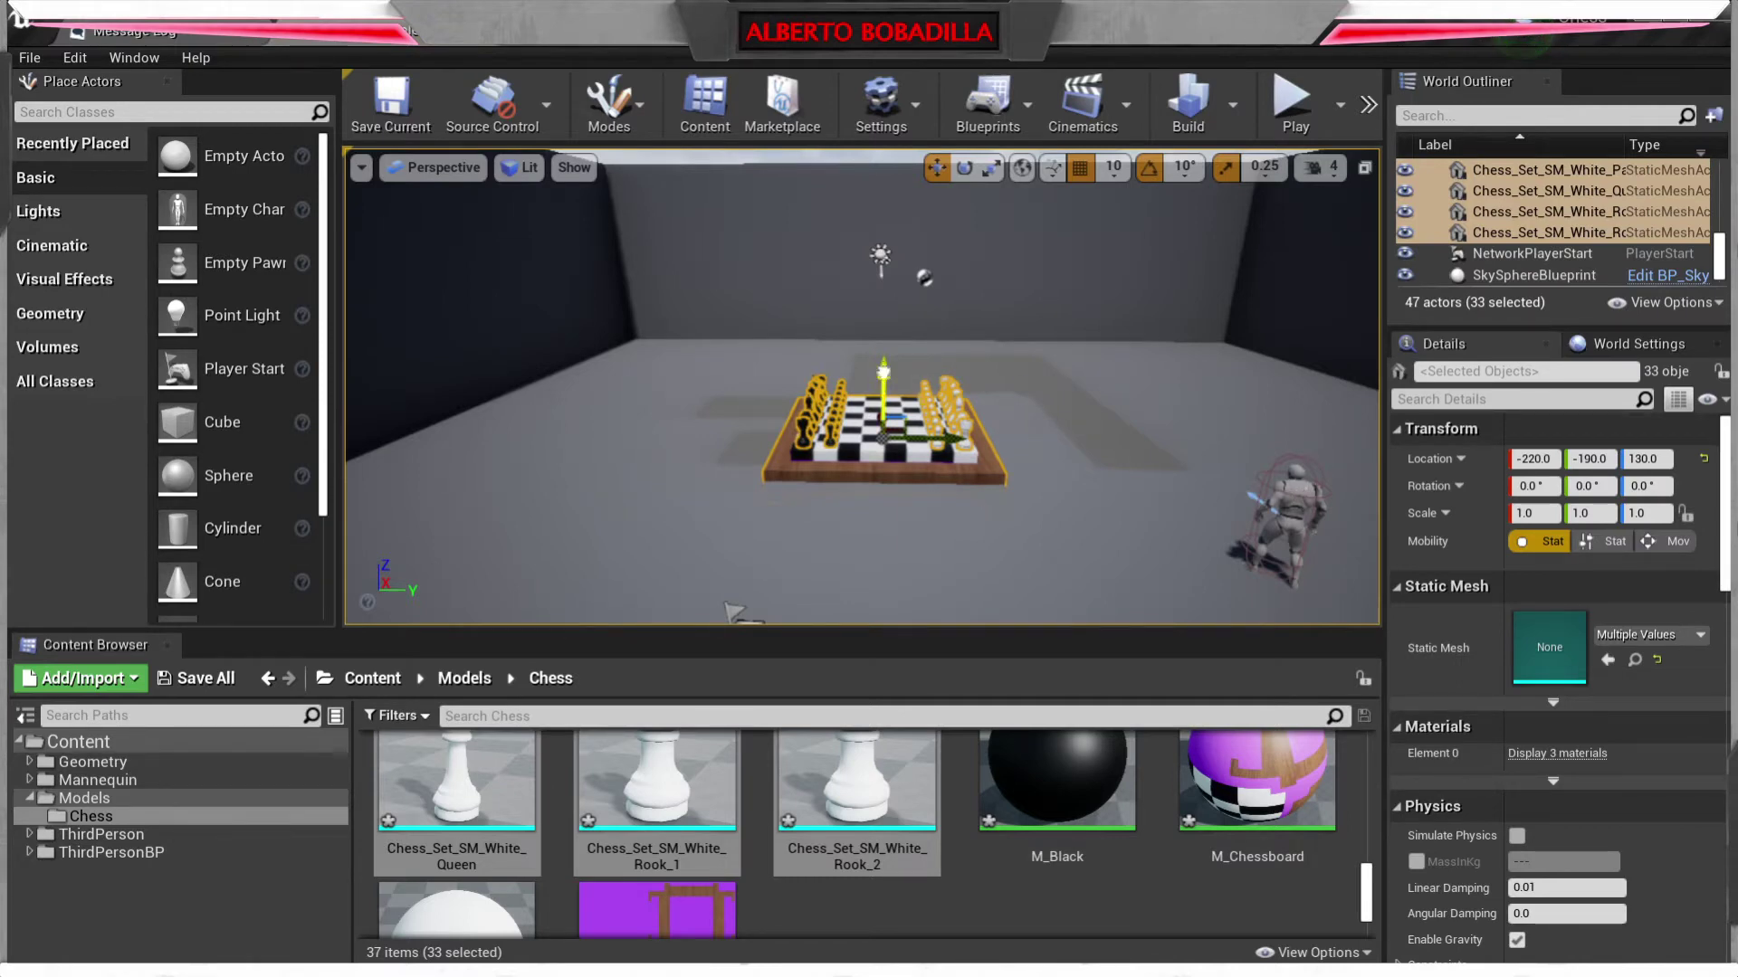
drag(883, 373, 900, 350)
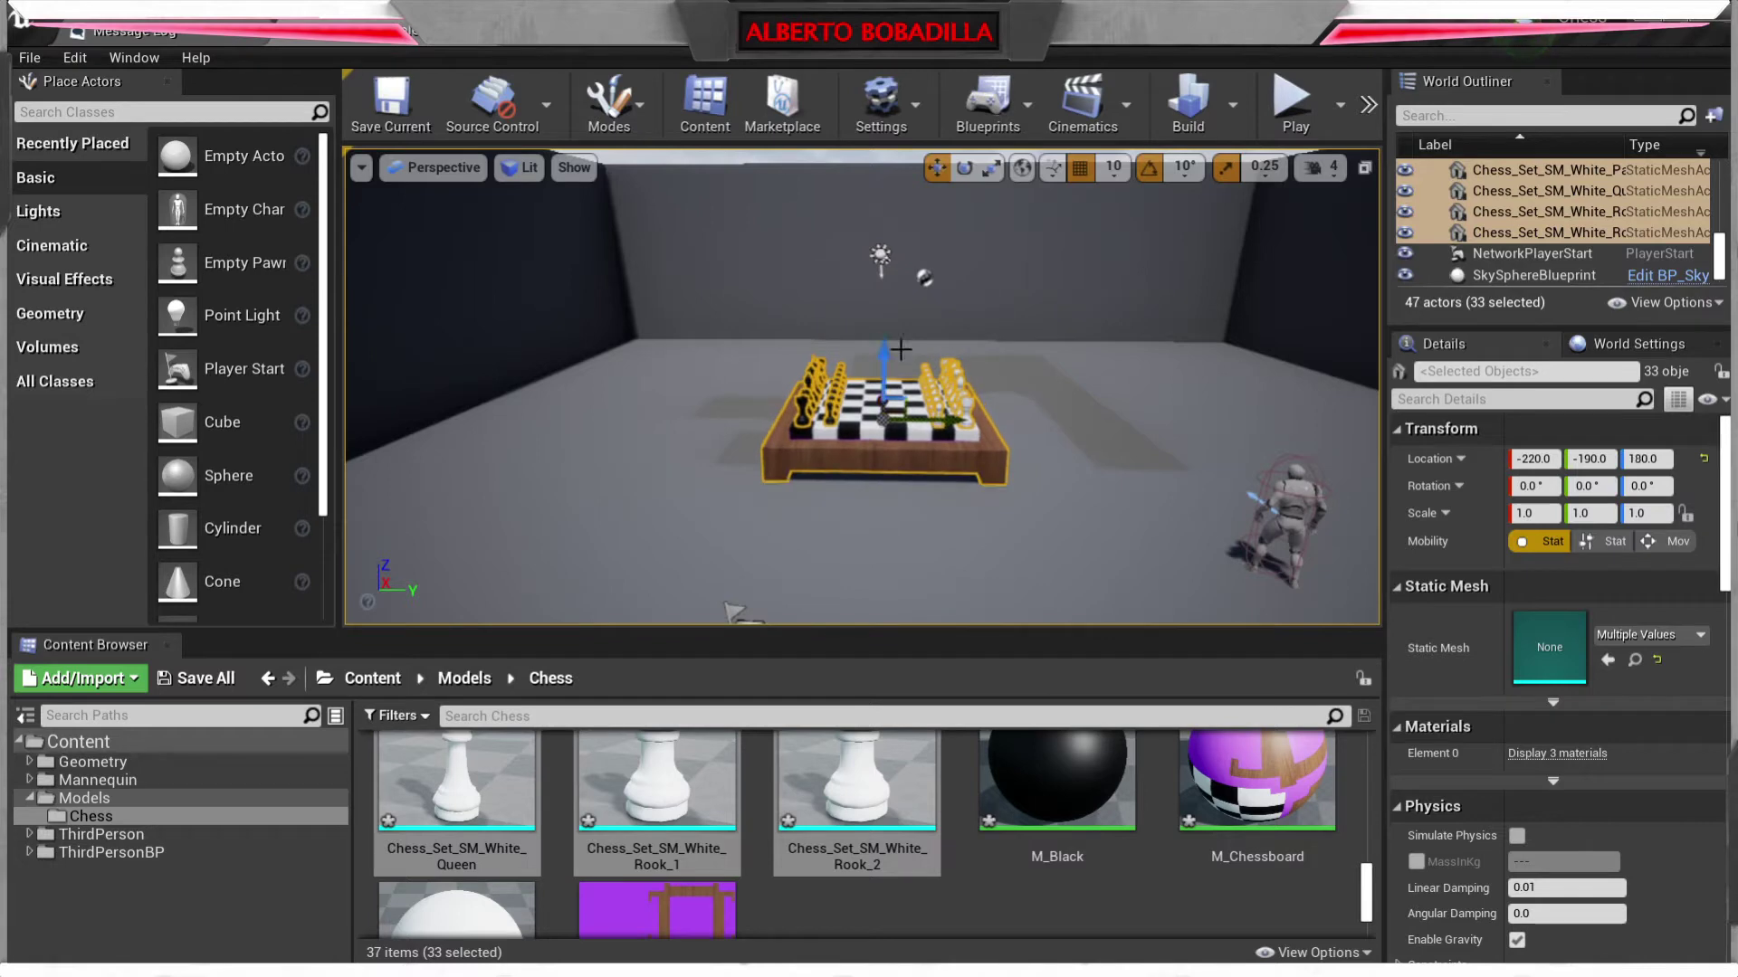
- Play-test the level by running and jumping the character onto the chessboard among the pieces, and end the play session
click(1291, 101)
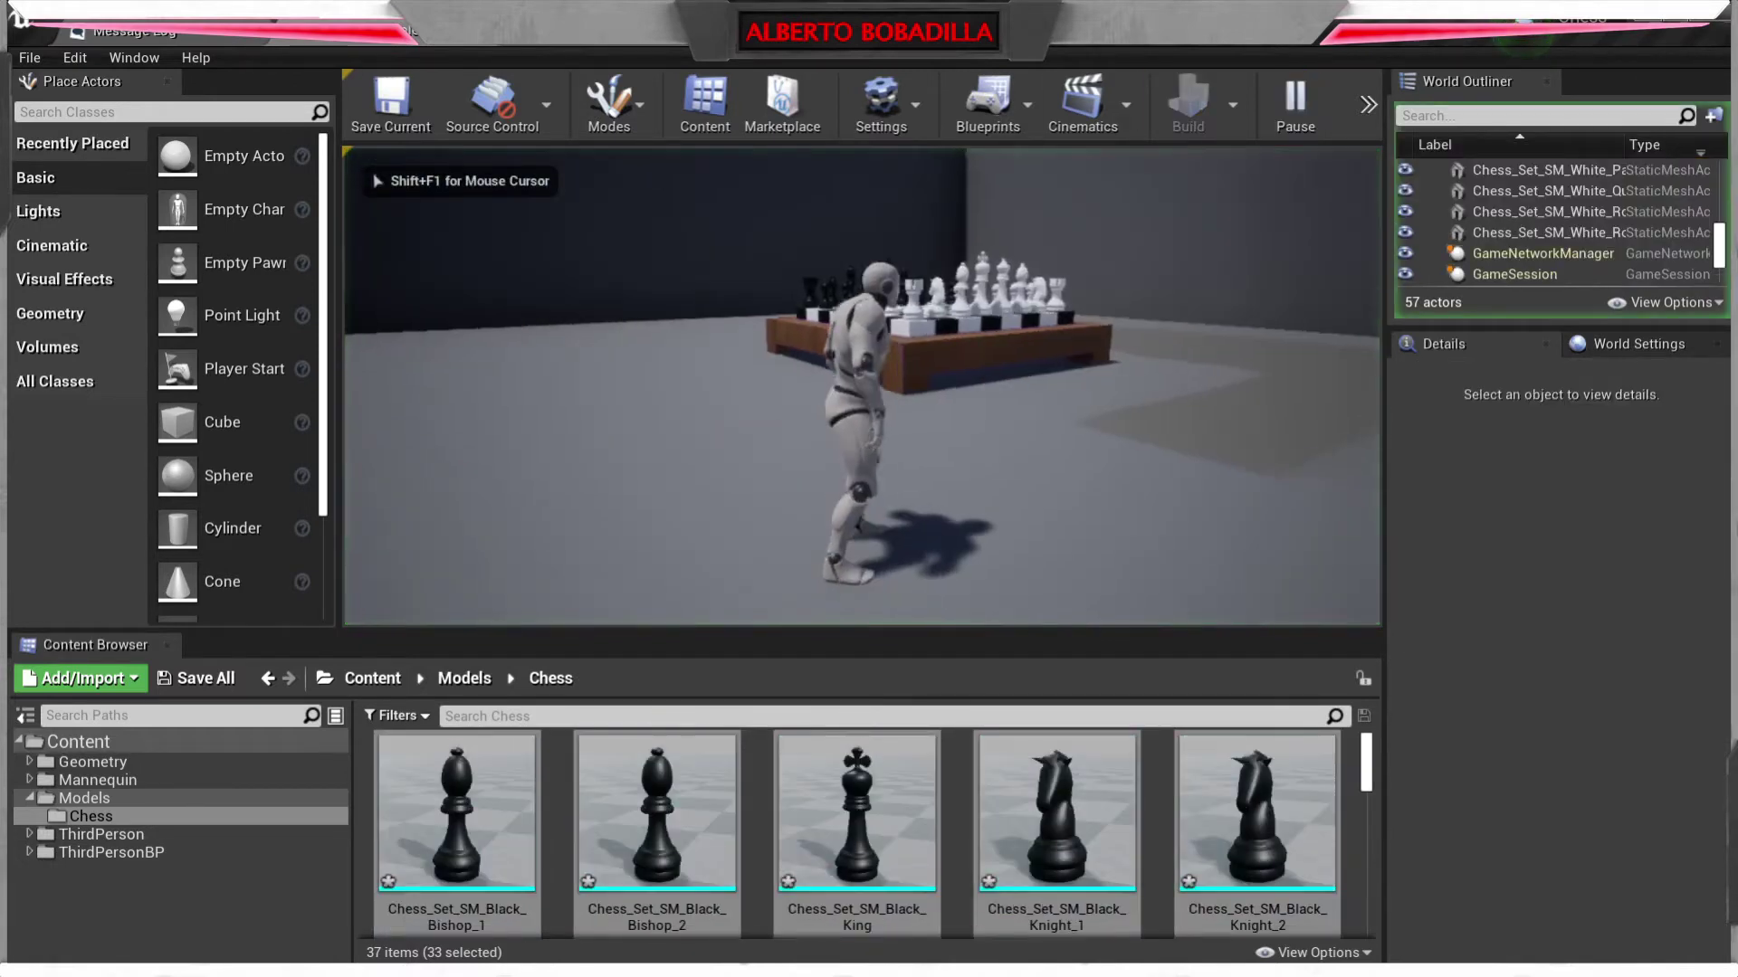
key(w)
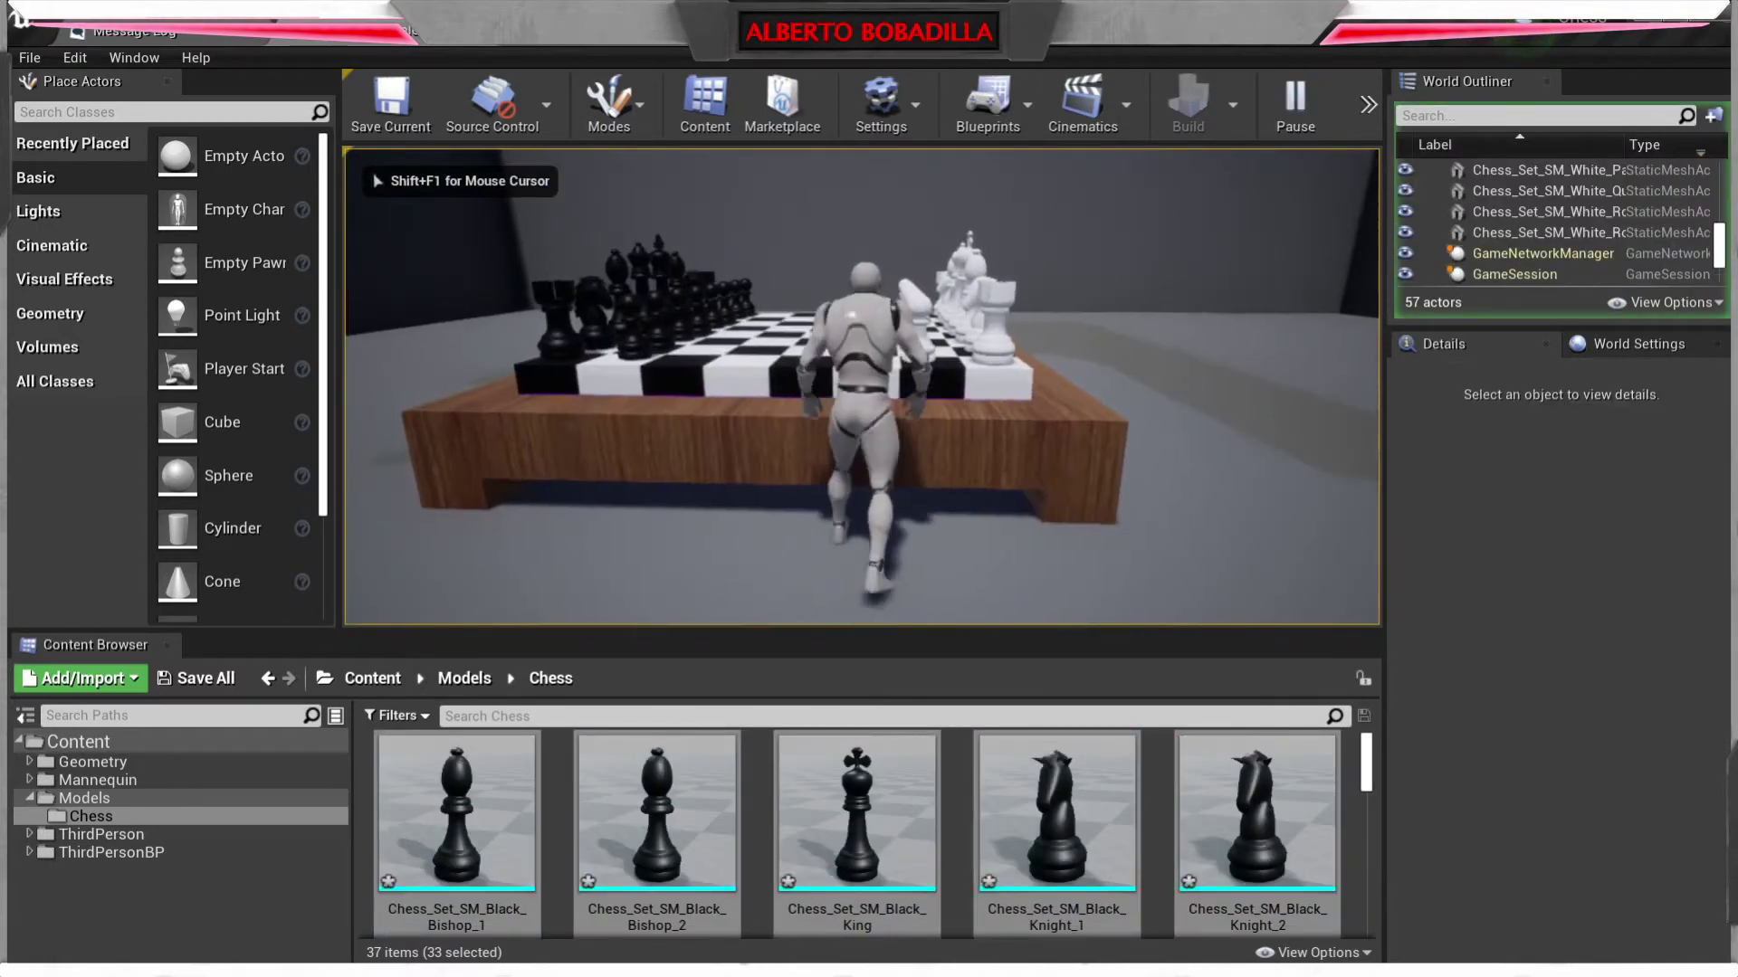
key(w)
key(space)
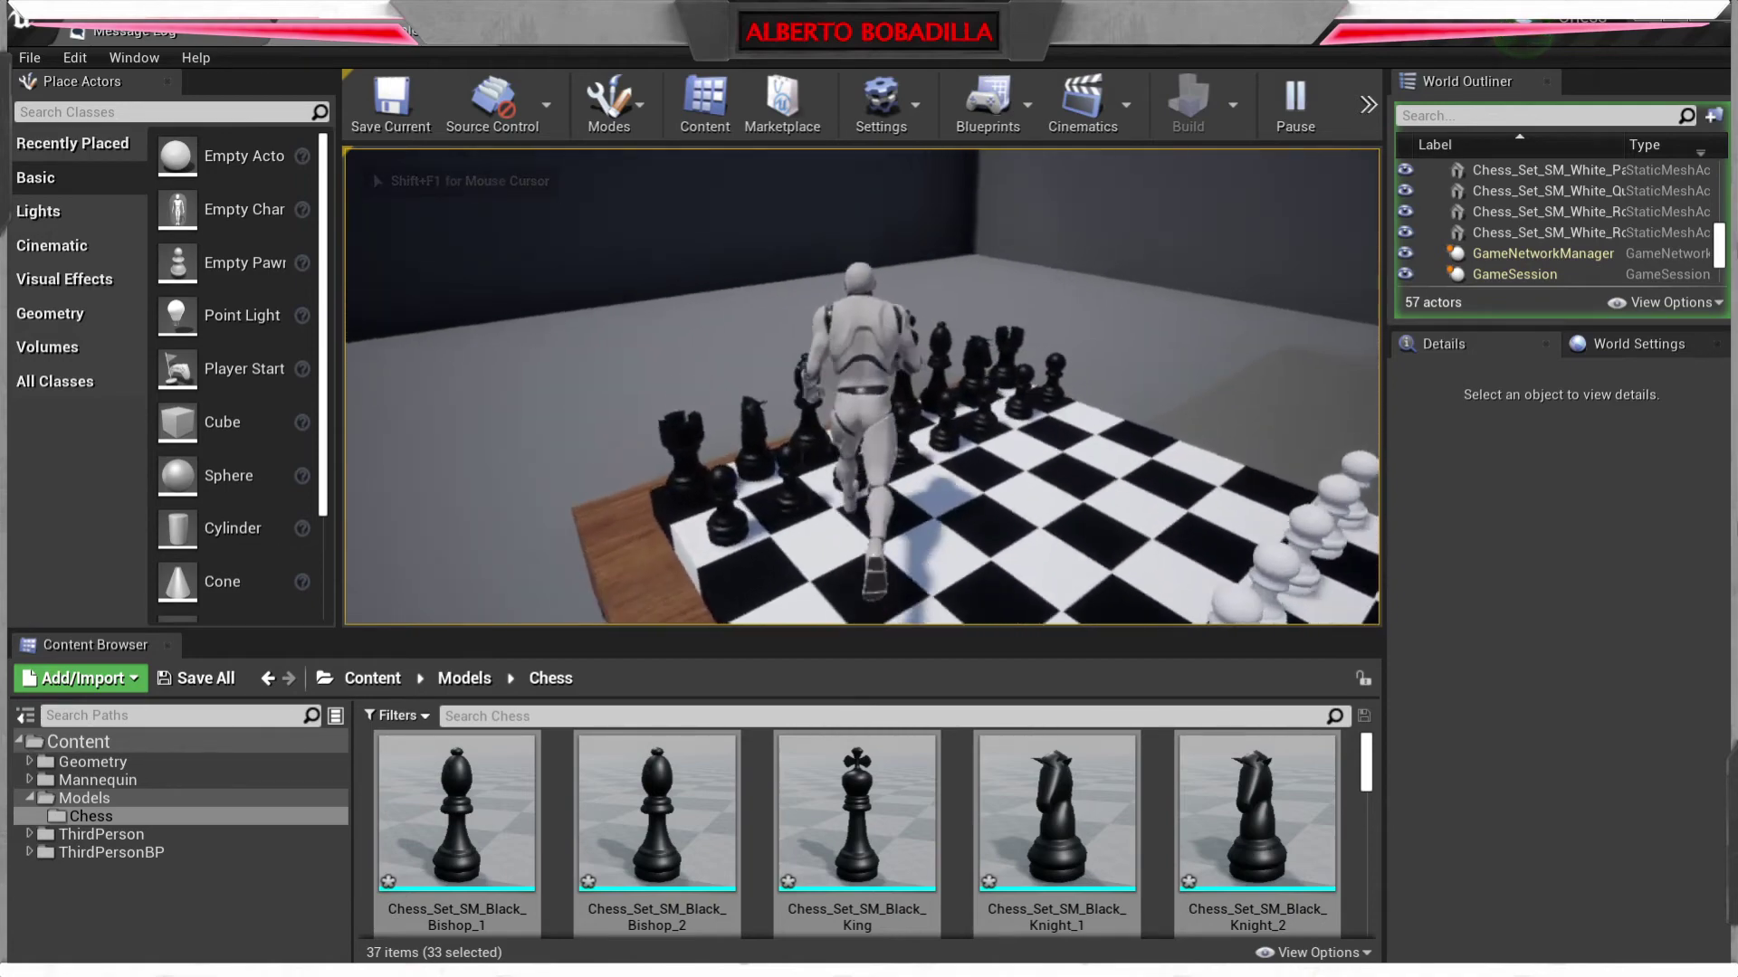
key(s)
key(w)
key(space)
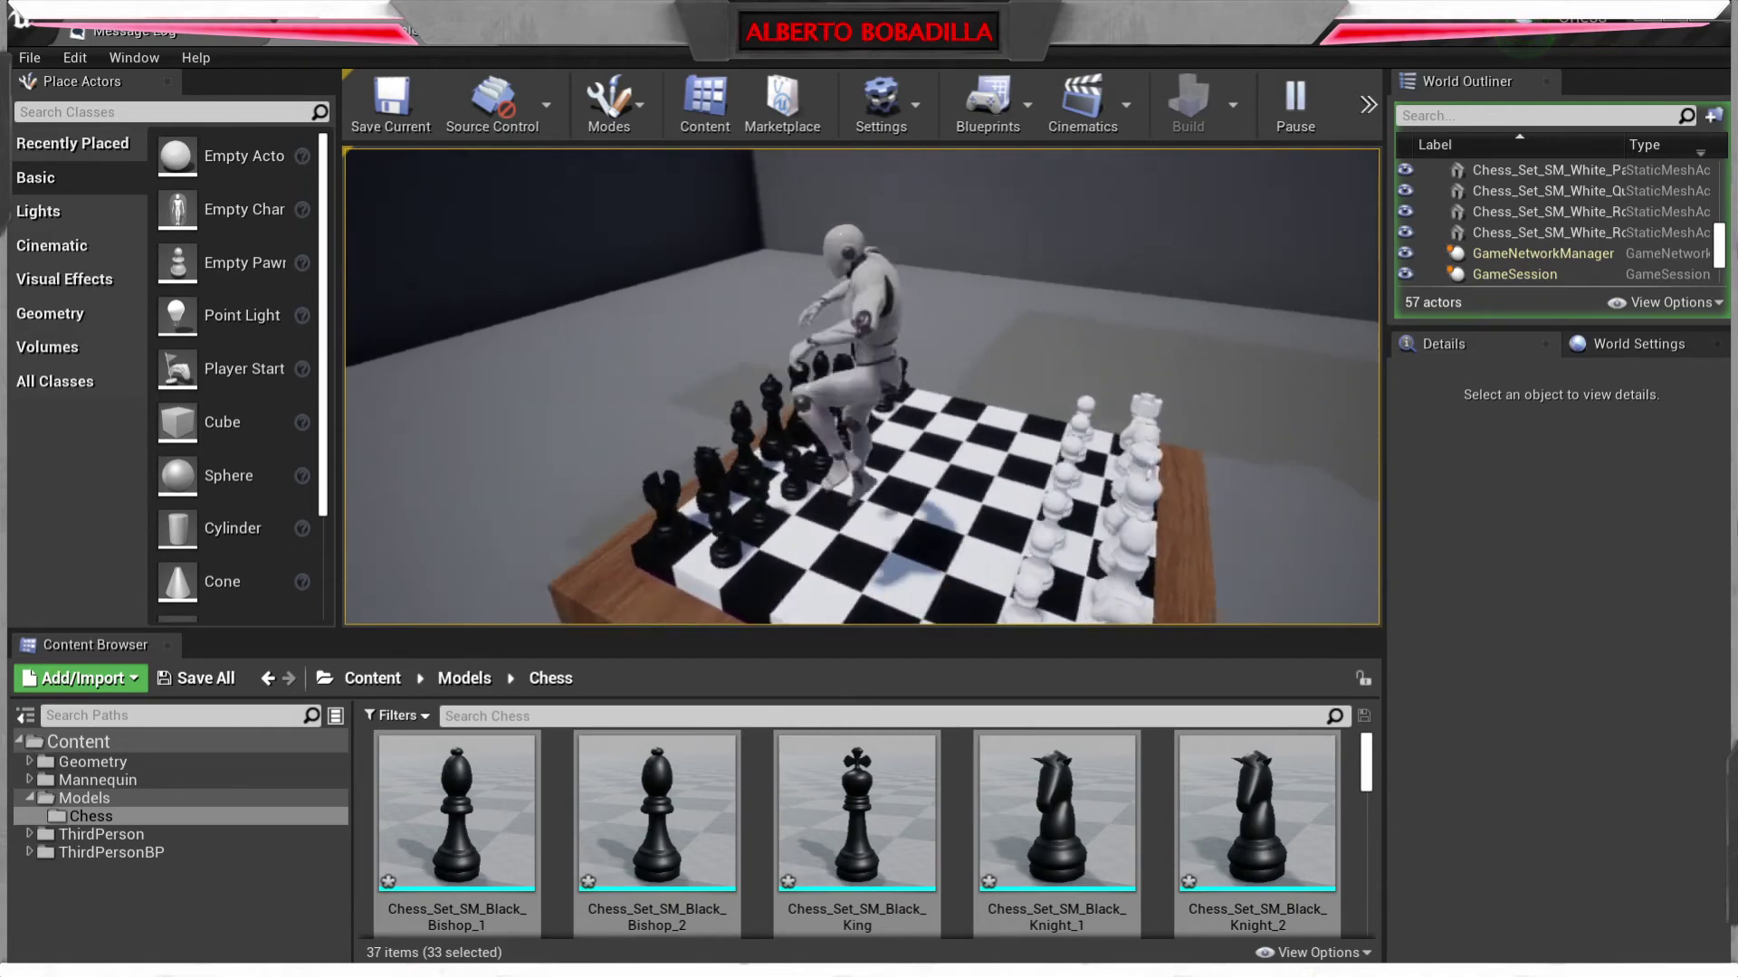
key(w)
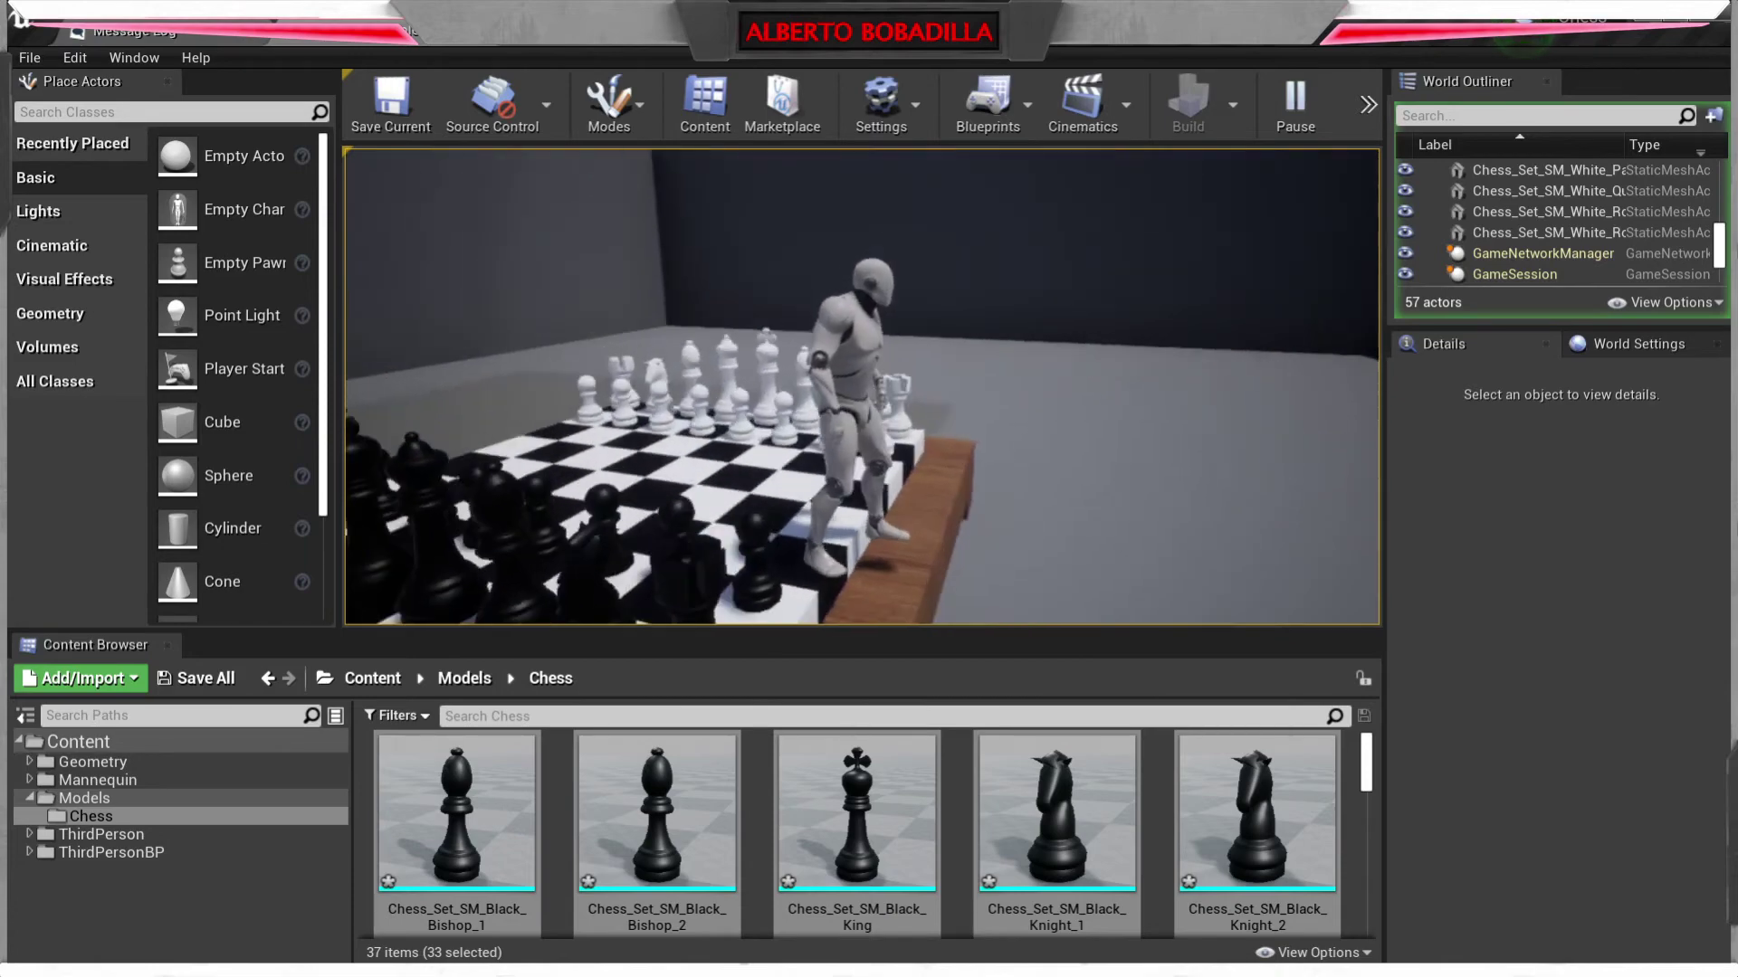
key(w)
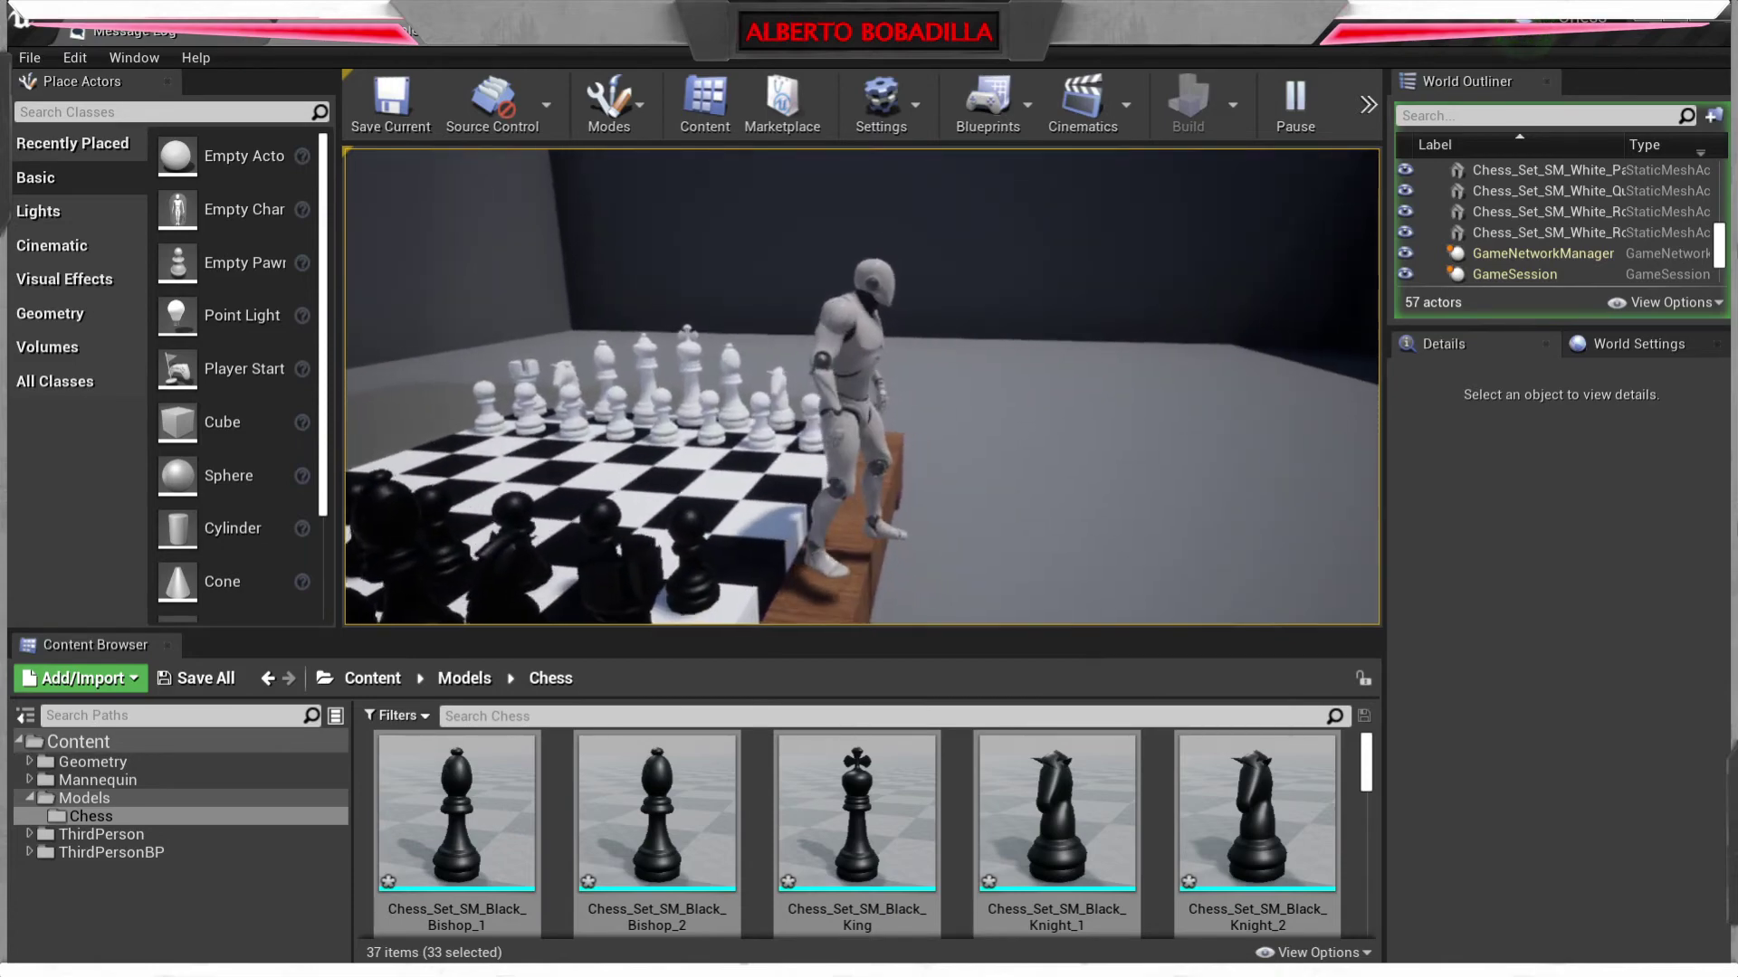
key(w)
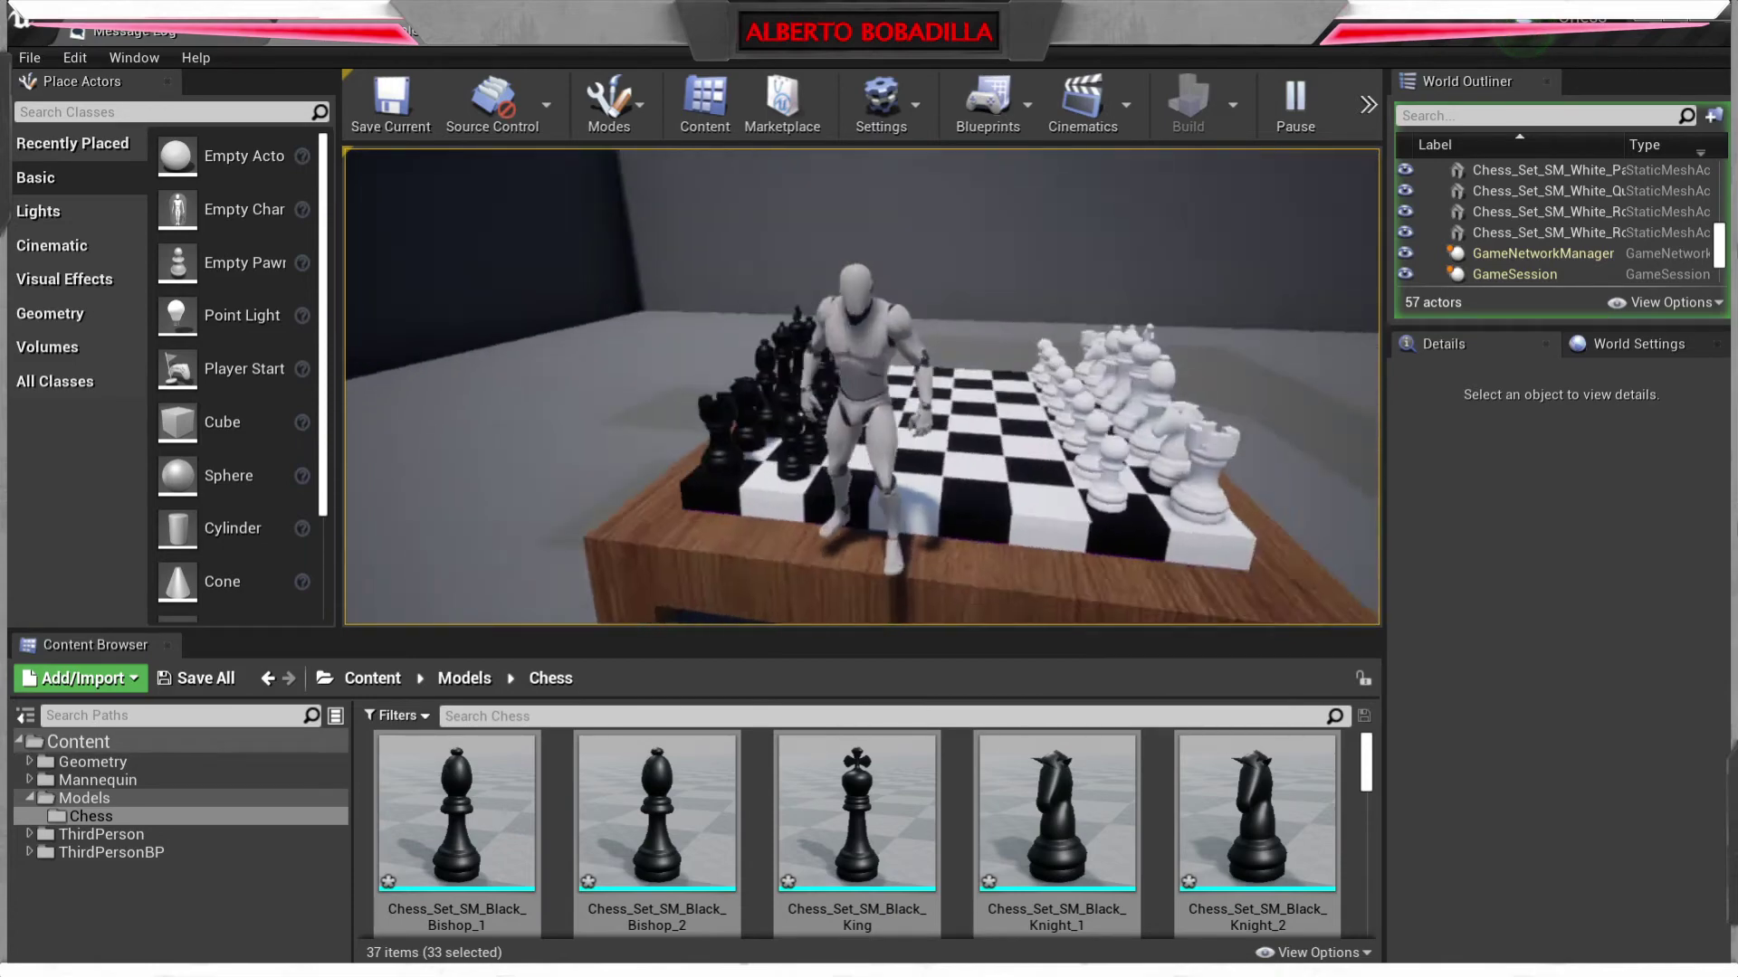
key(Escape)
- Open the Chess_Set_SM_ChessBoard mesh in the Static Mesh Editor and examine it from several sides
key(f)
scroll(910, 883, down, 5)
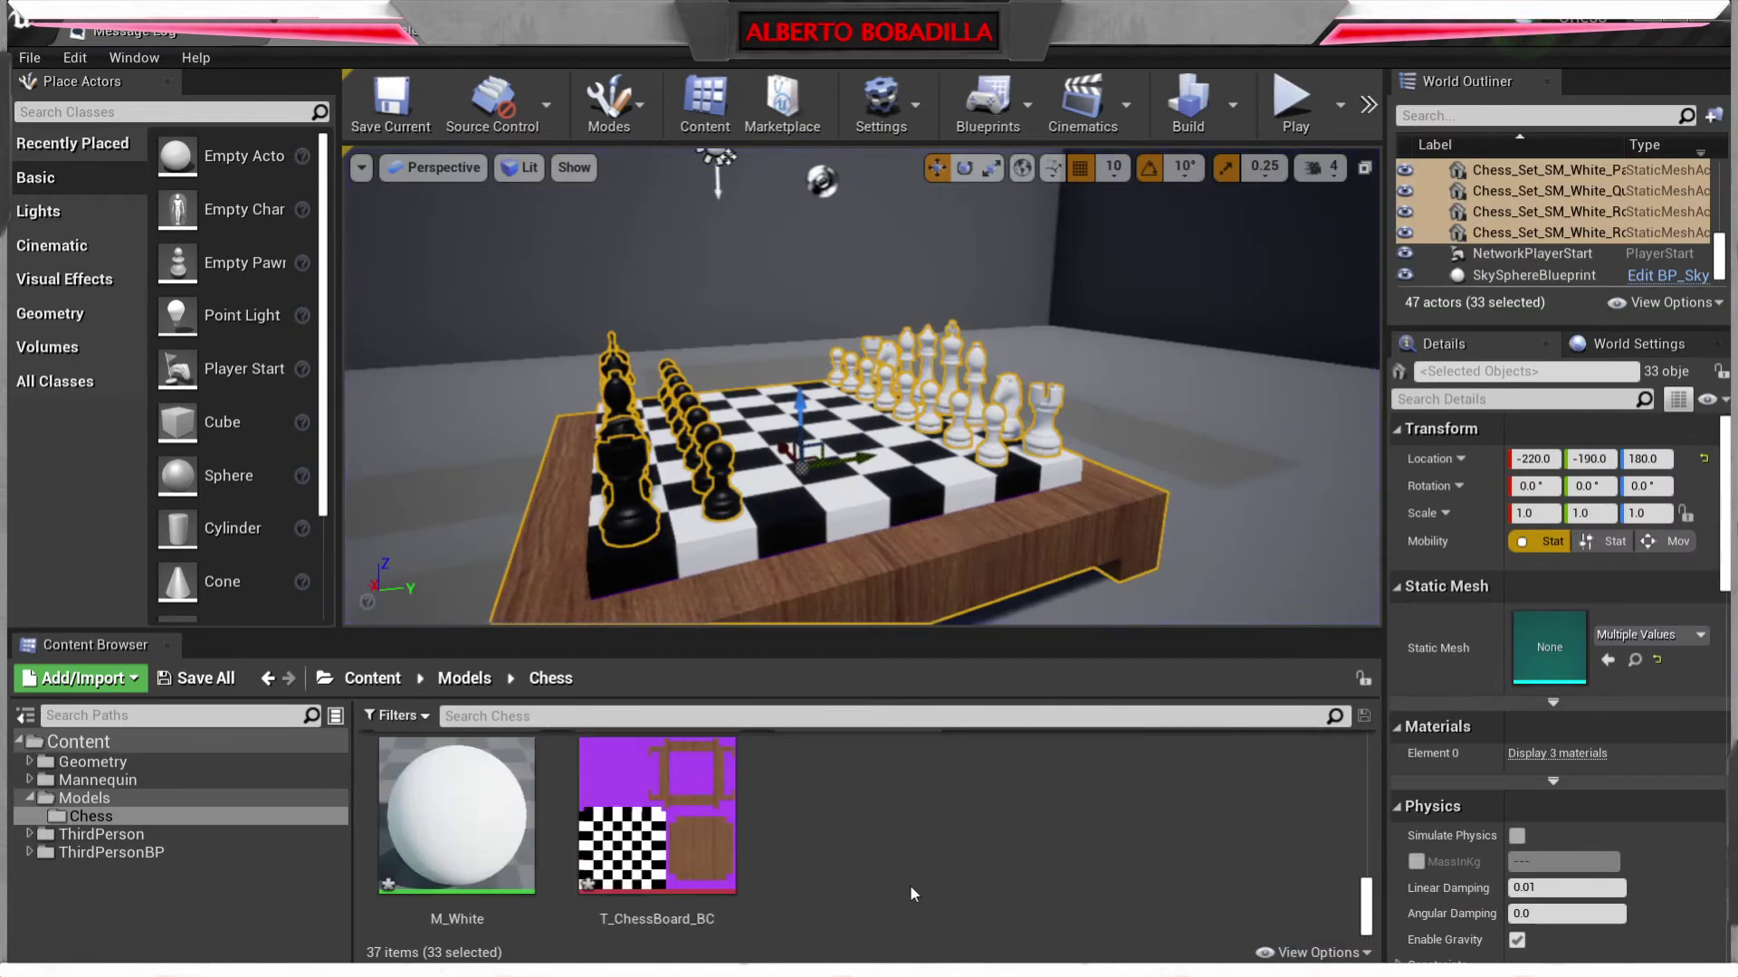
scroll(909, 883, up, 5)
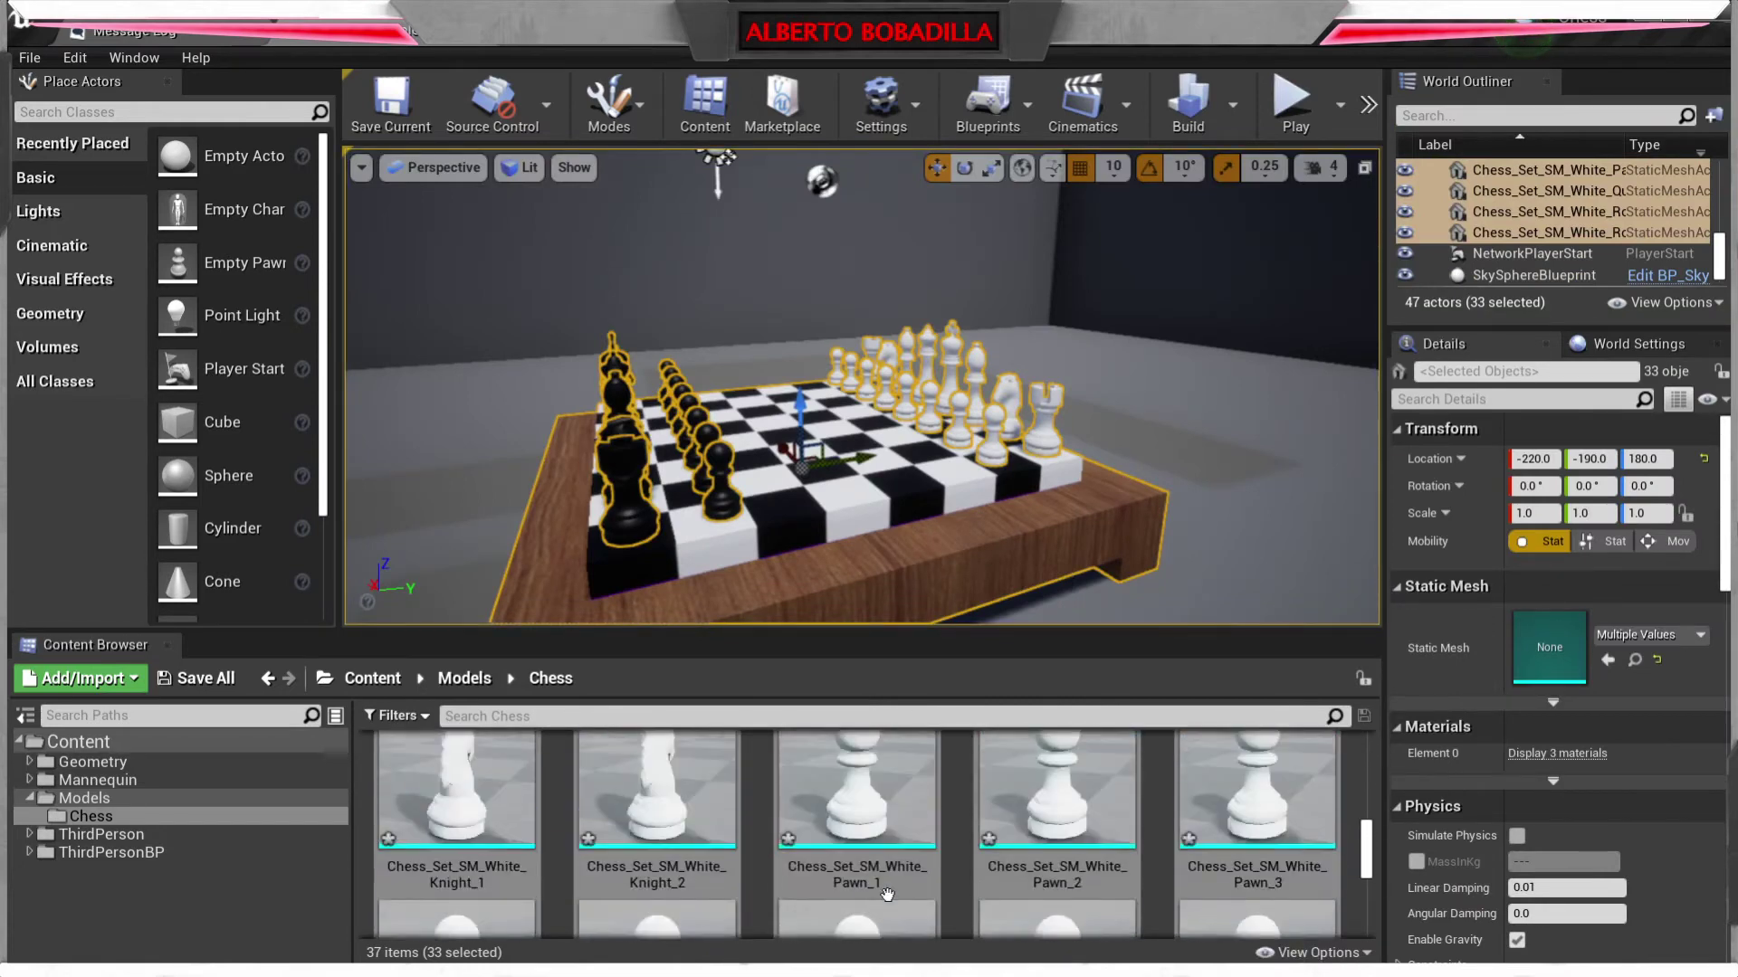
scroll(887, 894, up, 2)
click(661, 814)
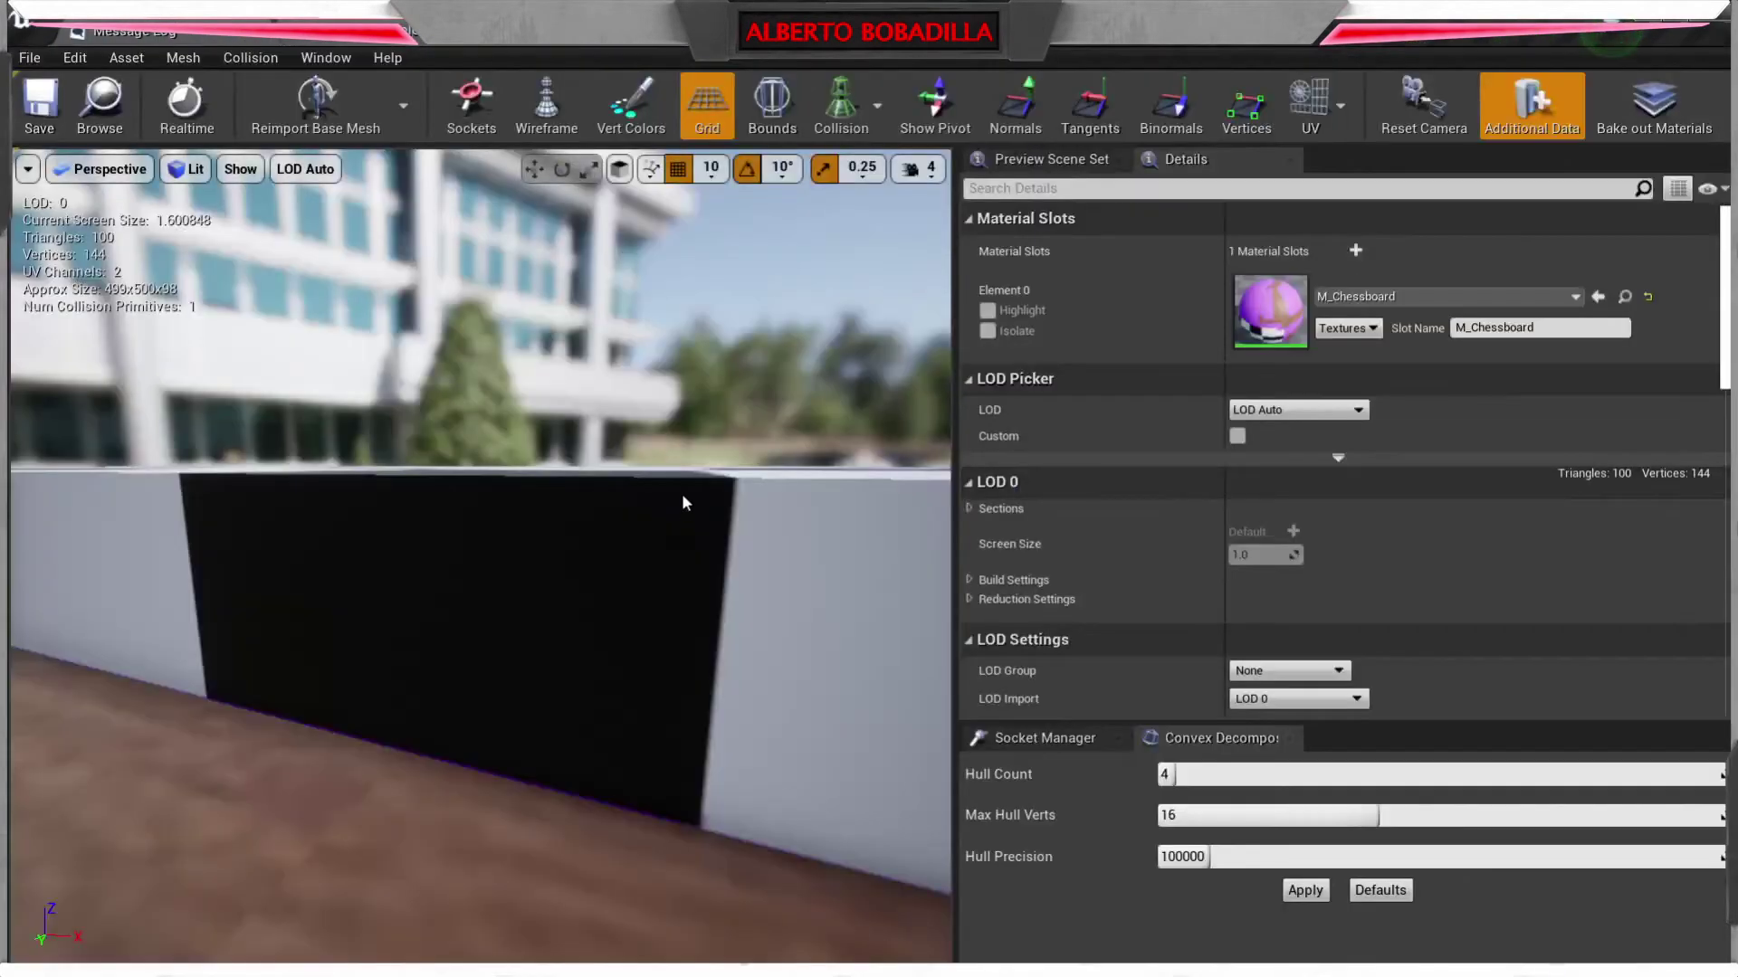
scroll(681, 513, up, 5)
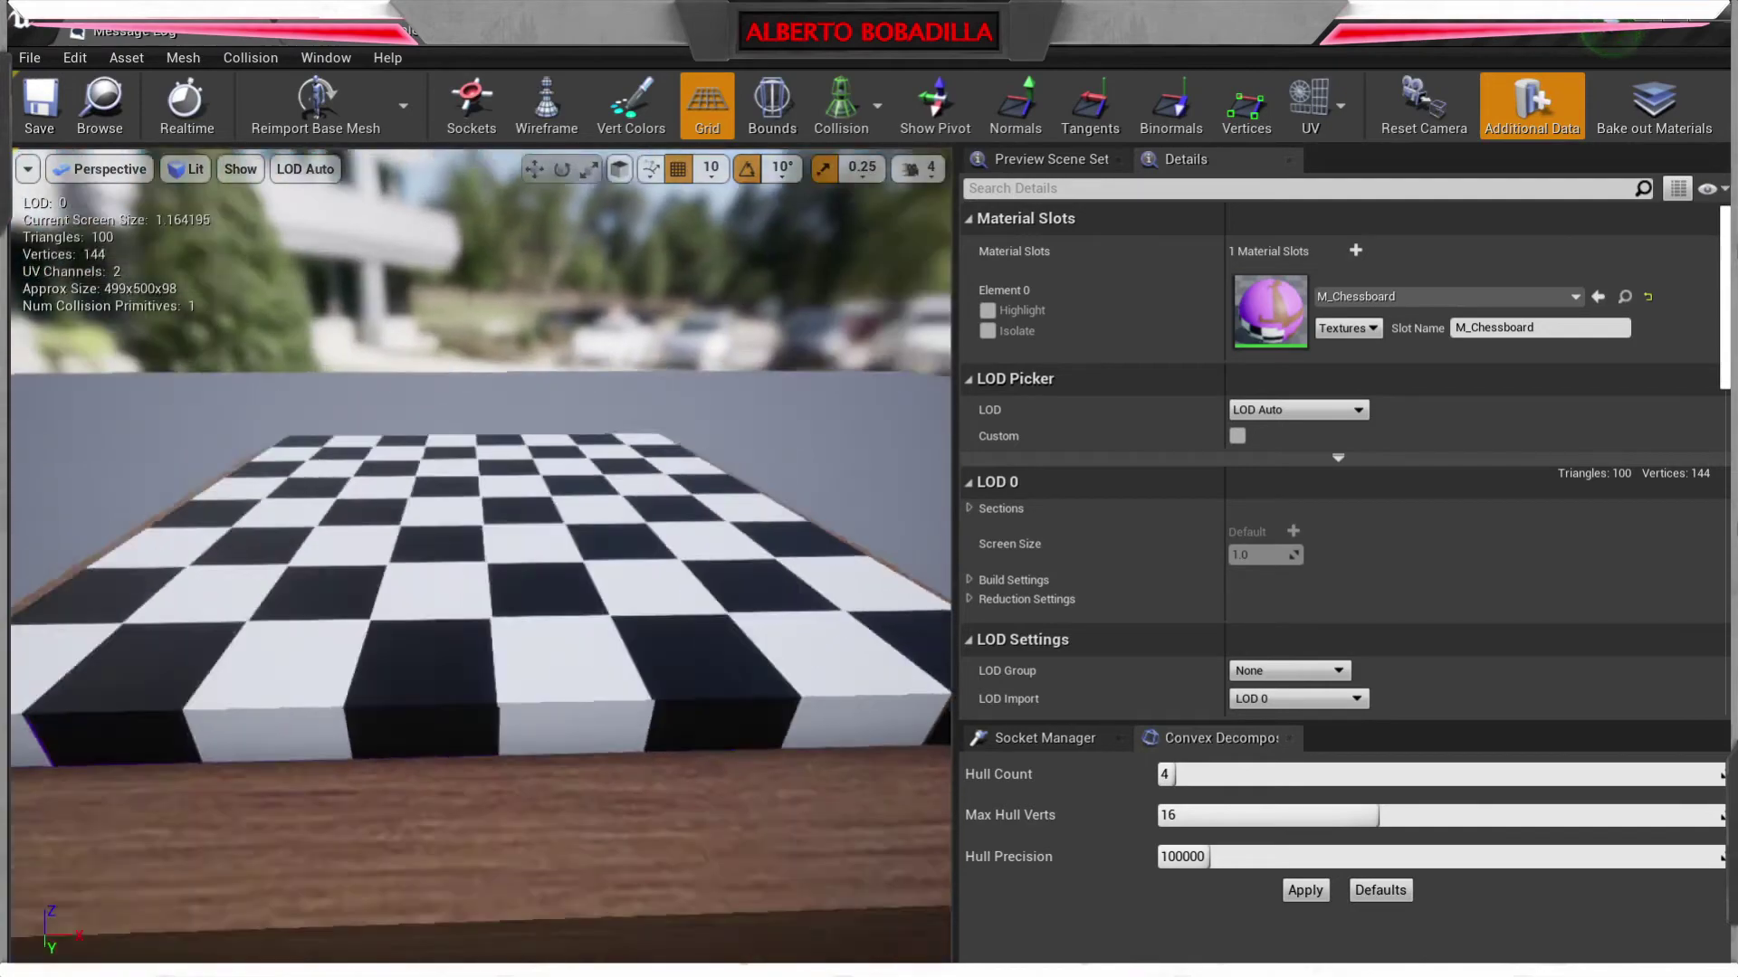
drag(603, 520, 625, 628)
drag(664, 877, 426, 594)
scroll(419, 587, up, 3)
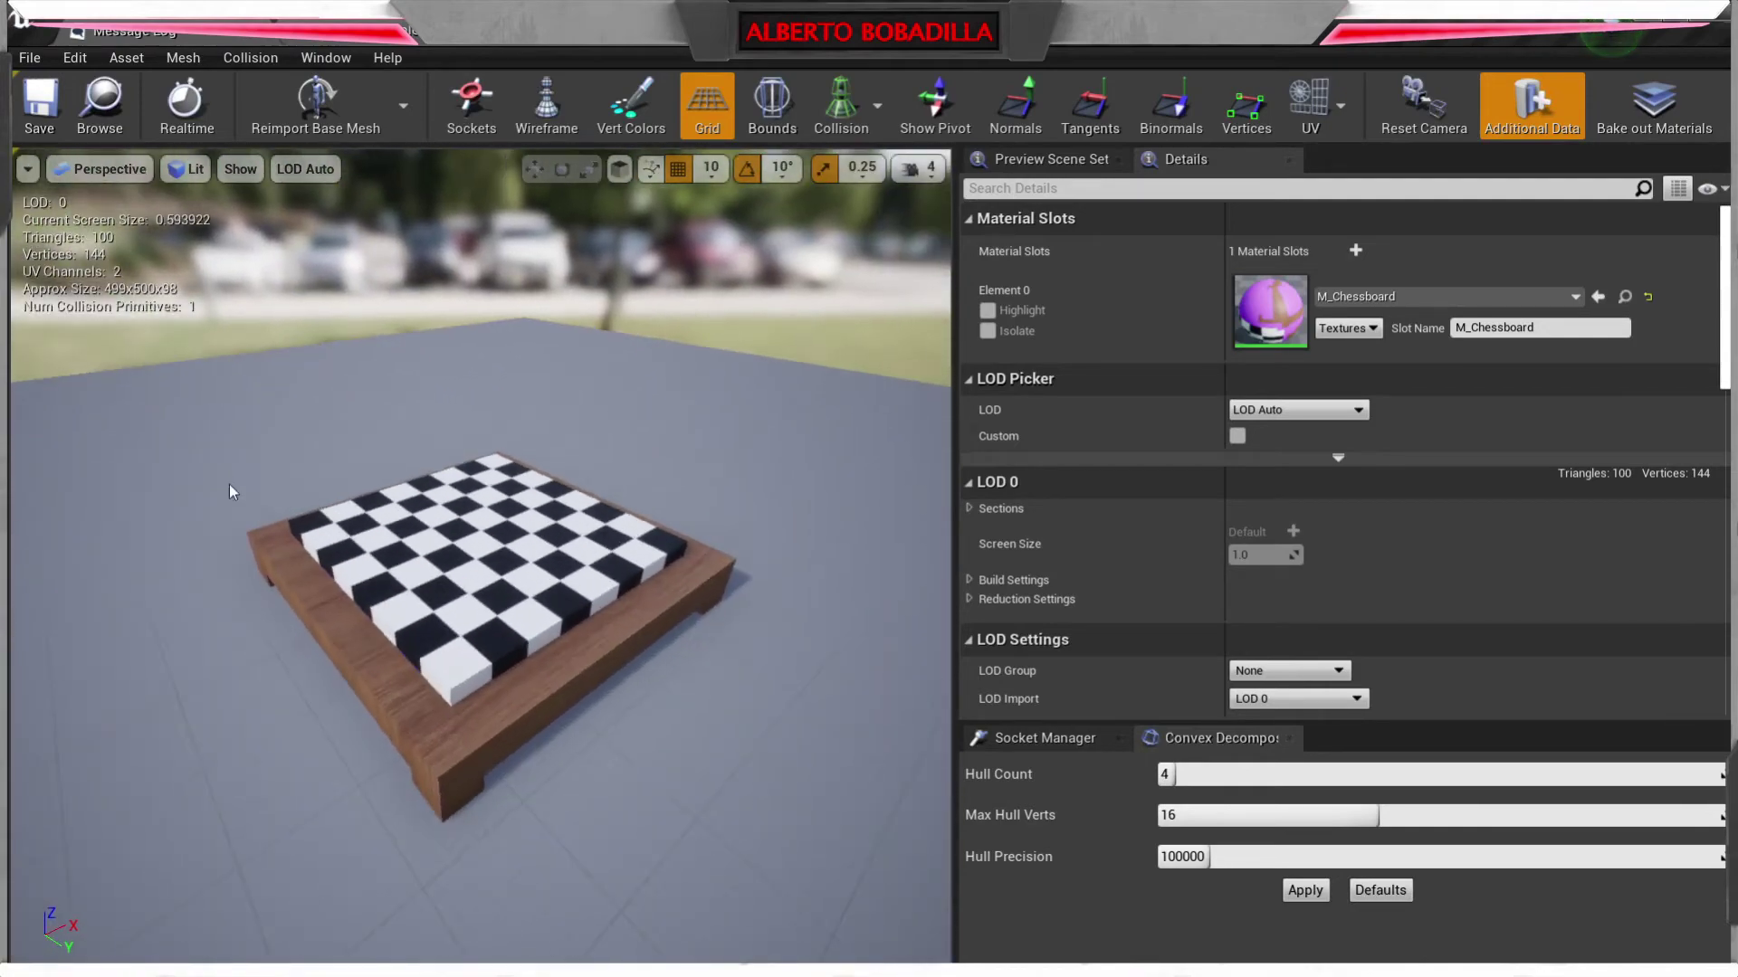
drag(233, 492, 254, 500)
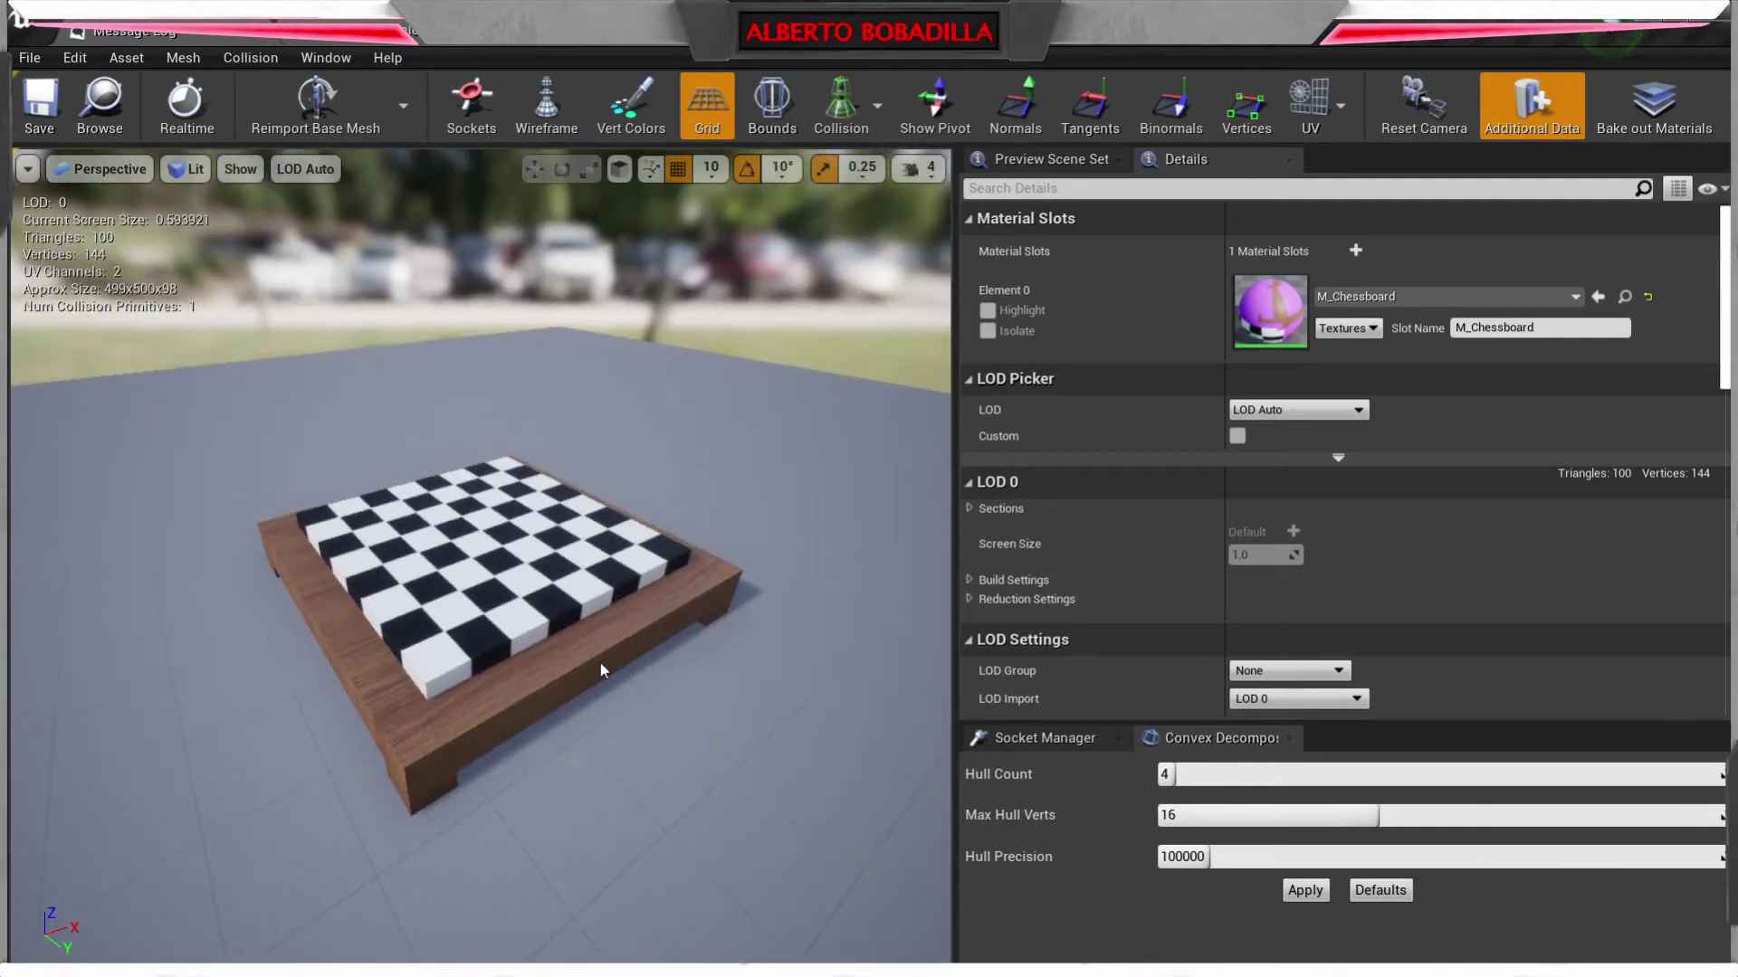
drag(516, 693, 464, 706)
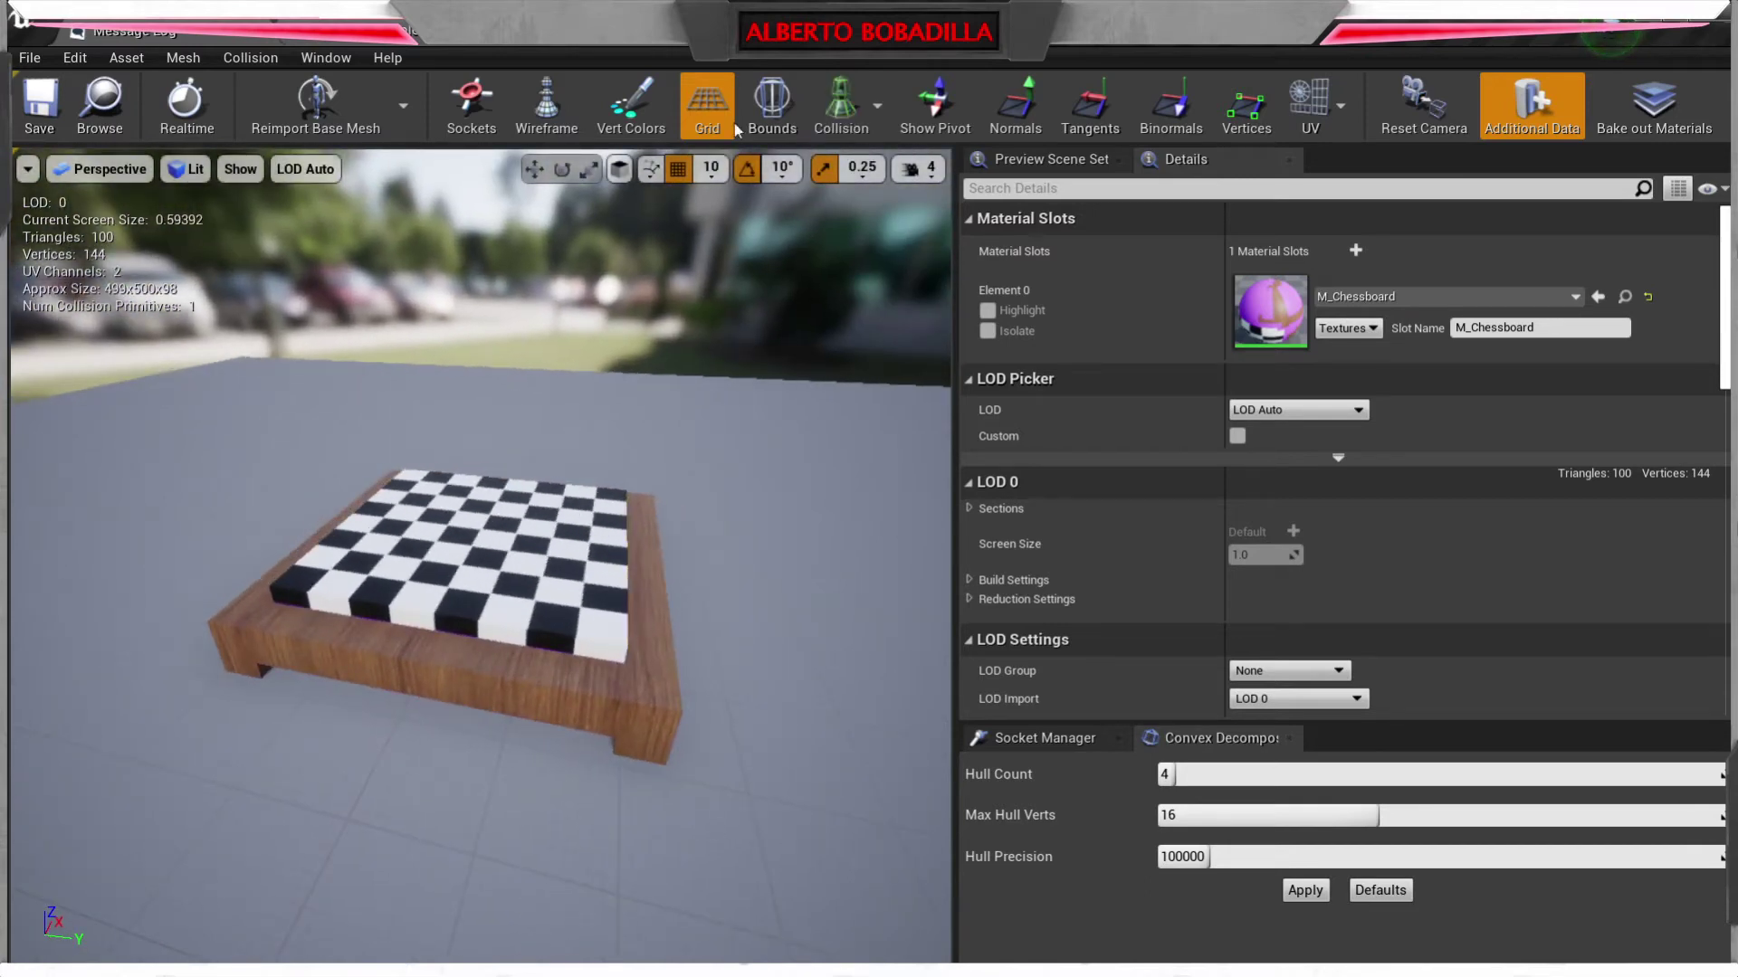
drag(735, 398, 730, 579)
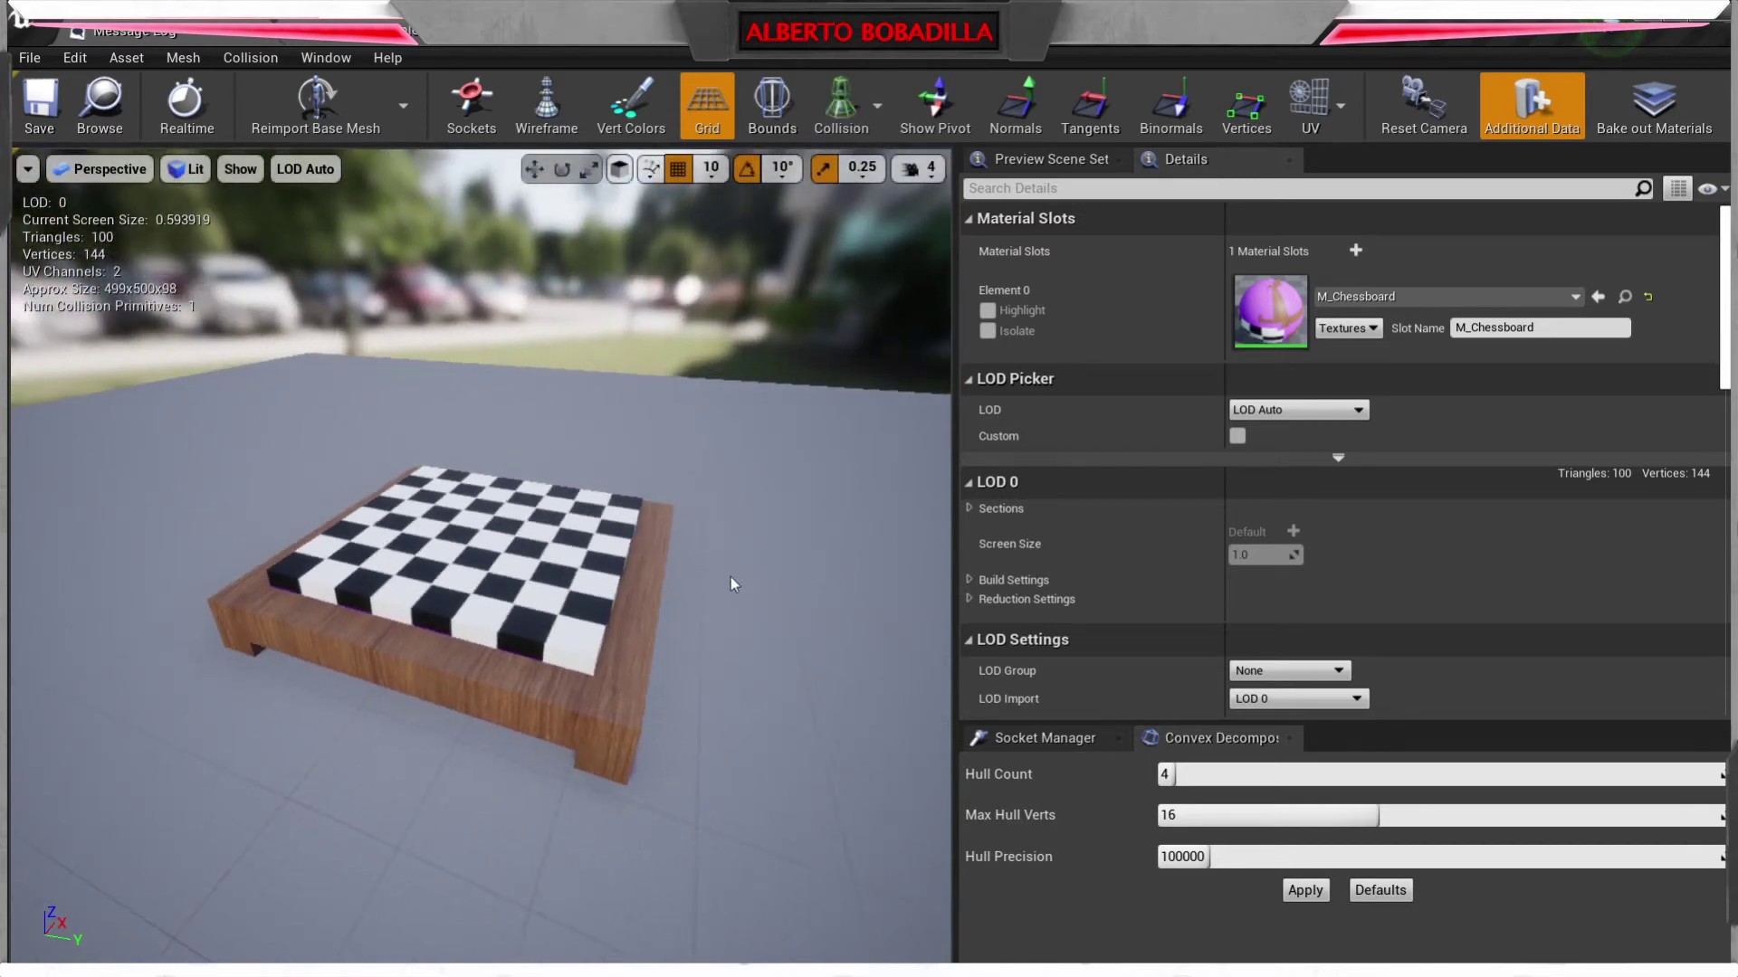
- Display the chessboard mesh's complex collision and examine how it follows the board's shape
click(877, 105)
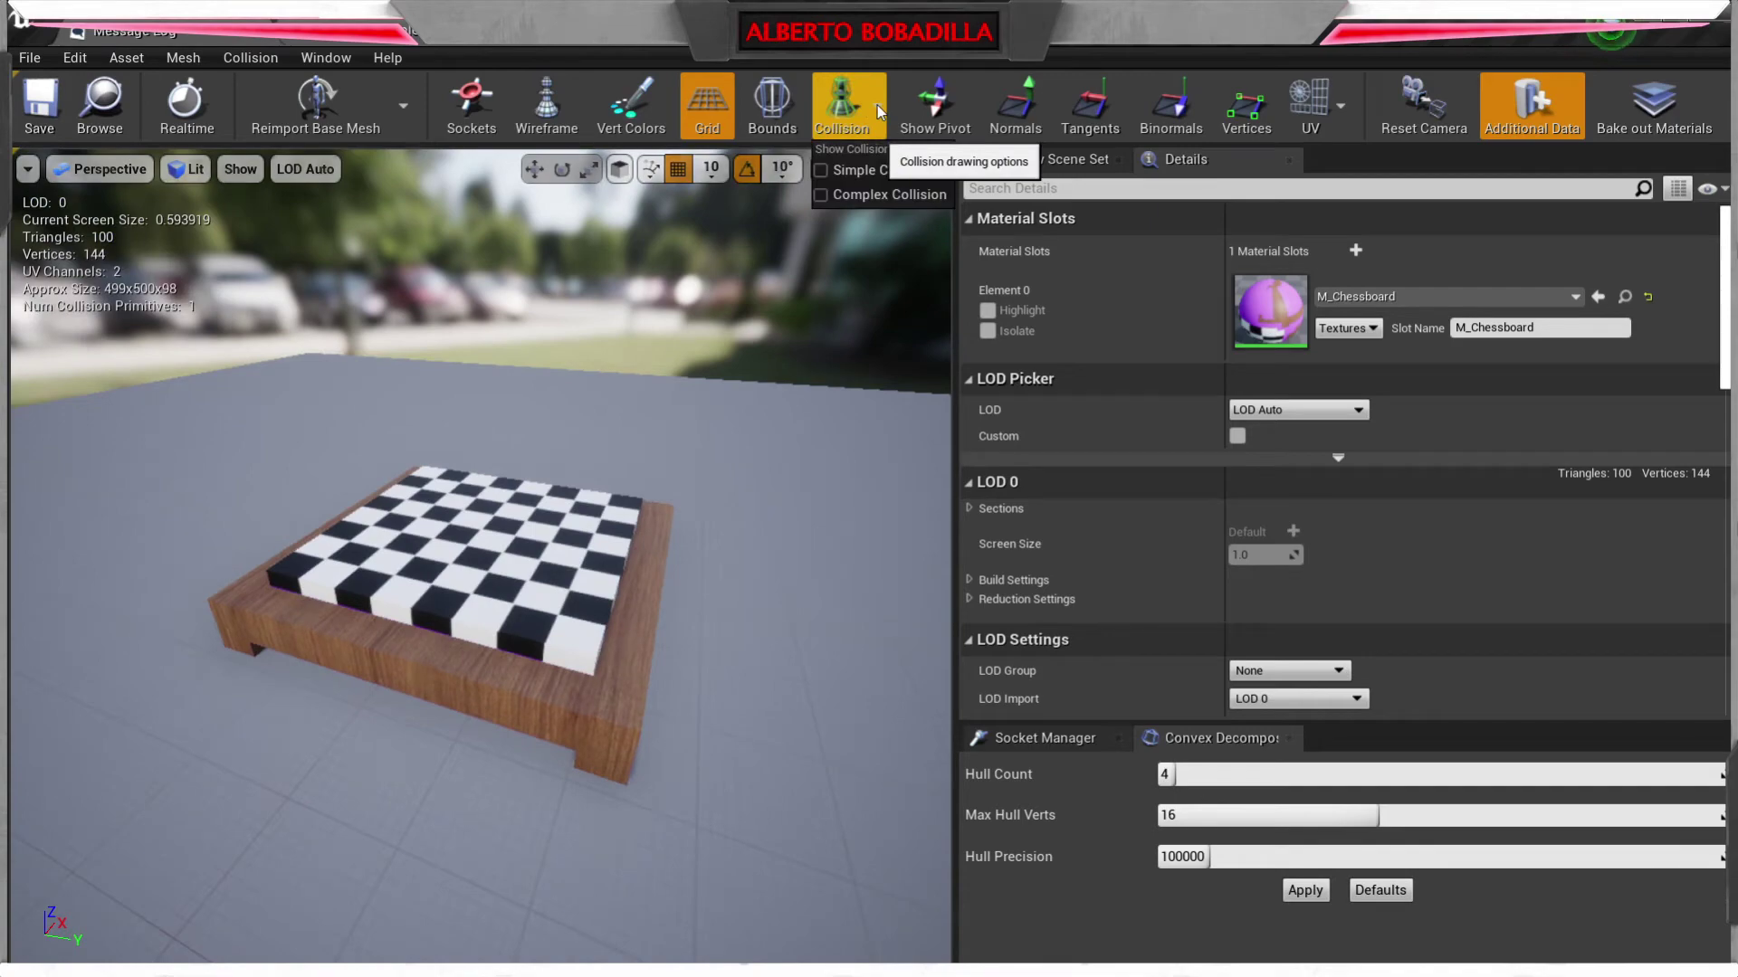
click(903, 197)
drag(432, 658, 628, 613)
scroll(480, 525, up, 2)
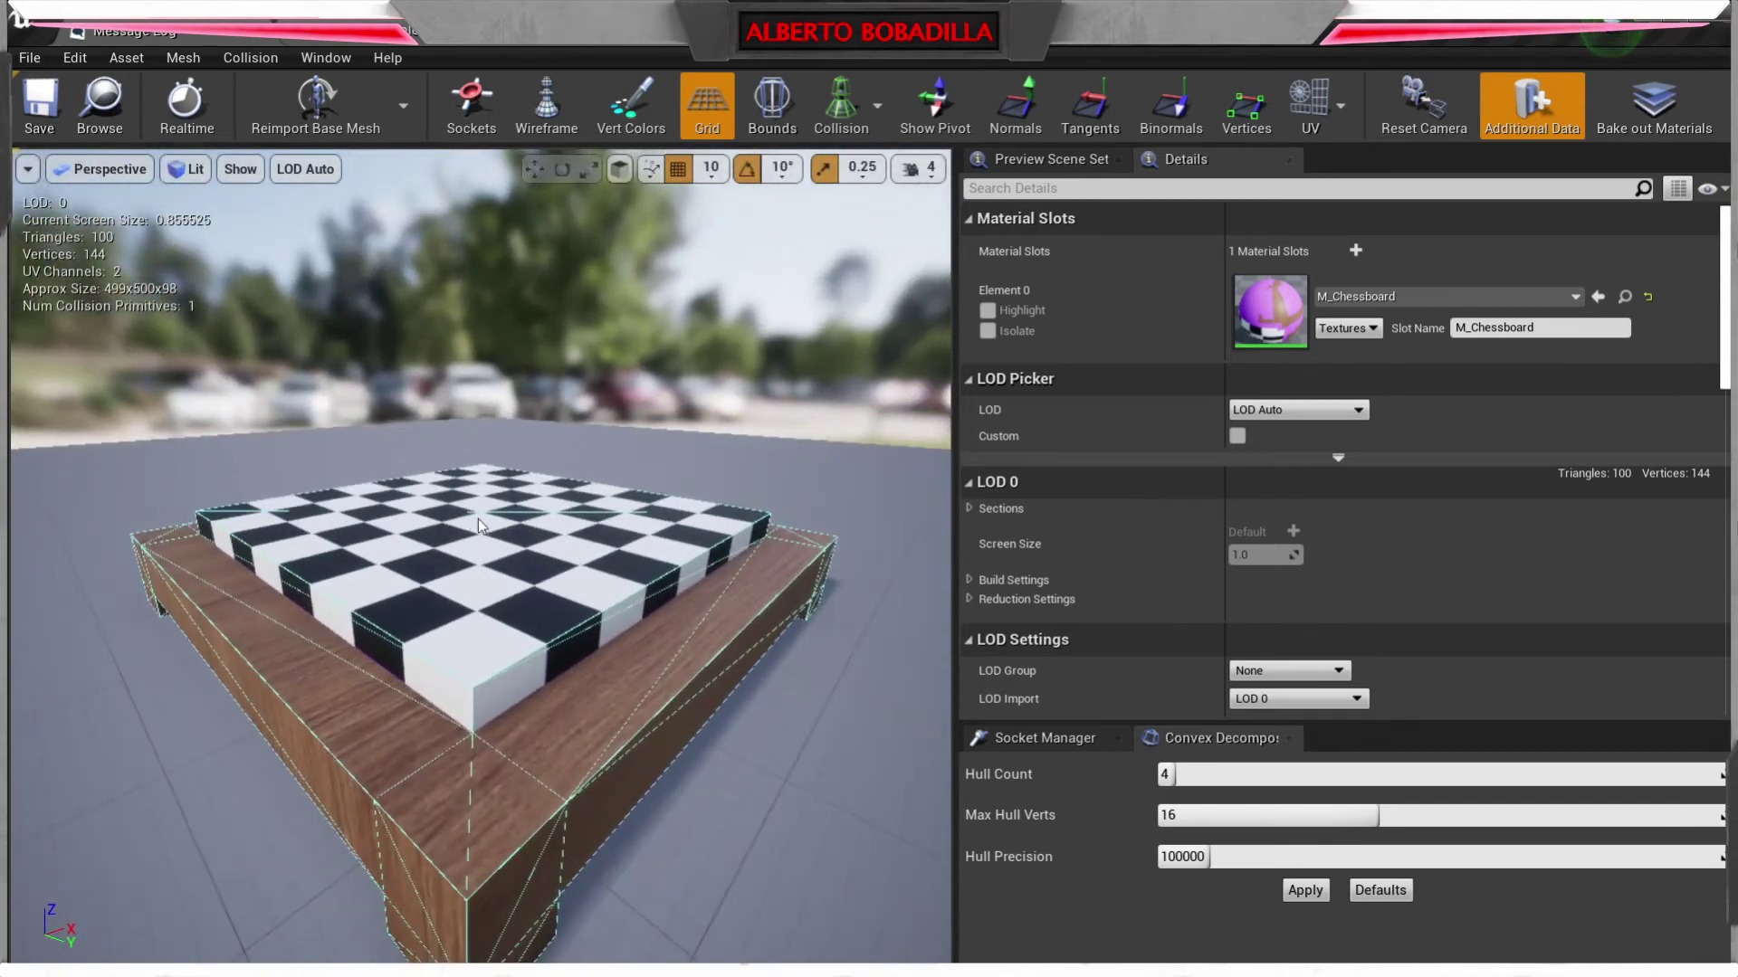
- Switch the collision display from complex to simple, inspect the chessboard's collision hull from all sides, and return to the level editor
click(841, 104)
click(837, 193)
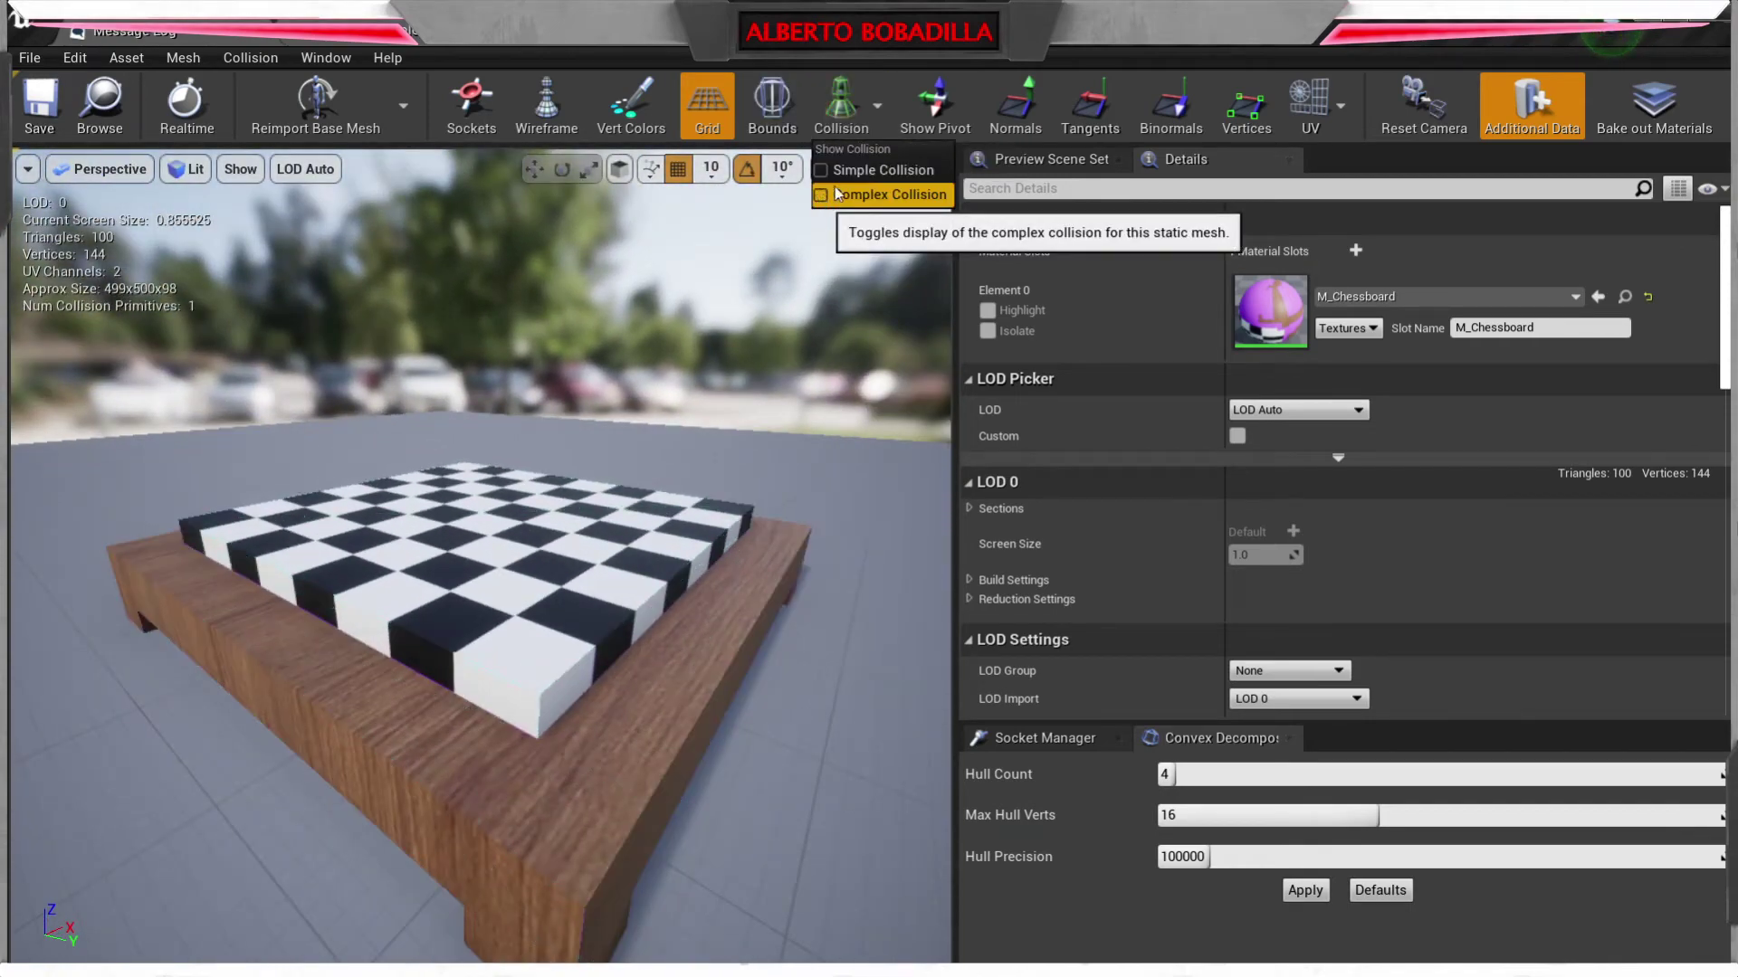
click(873, 170)
drag(543, 543, 507, 470)
drag(740, 572, 665, 758)
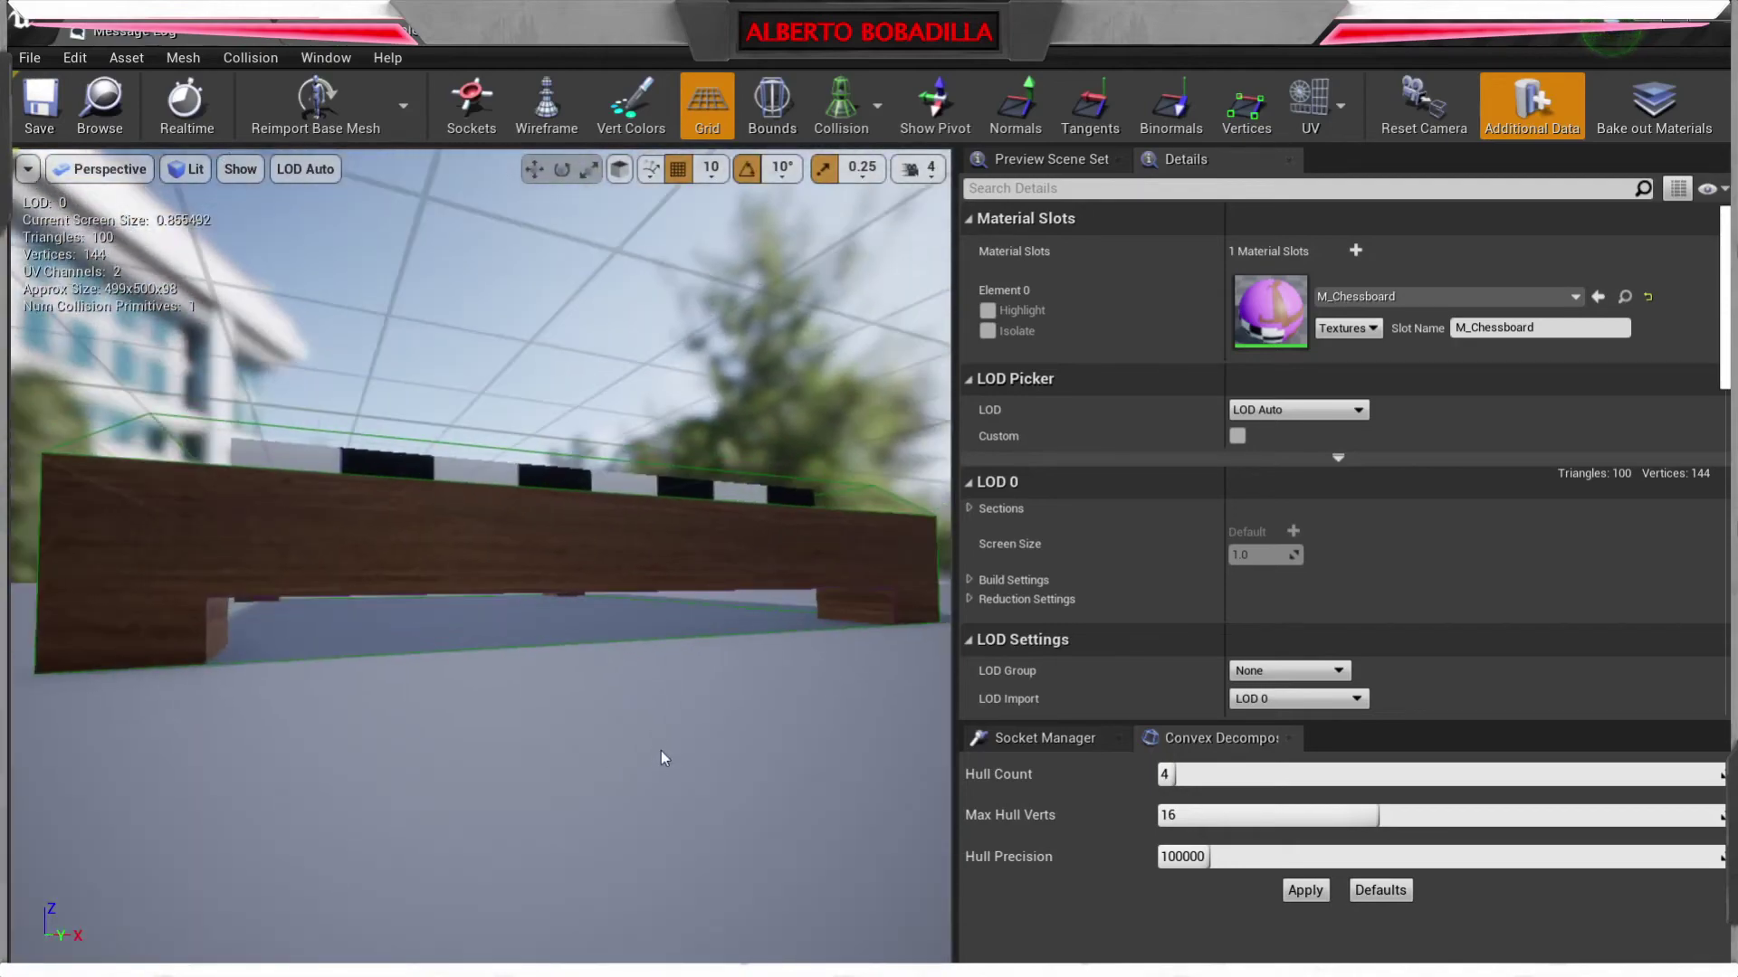
mouse_move(319, 540)
mouse_down()
mouse_move(299, 507)
mouse_move(320, 540)
mouse_up()
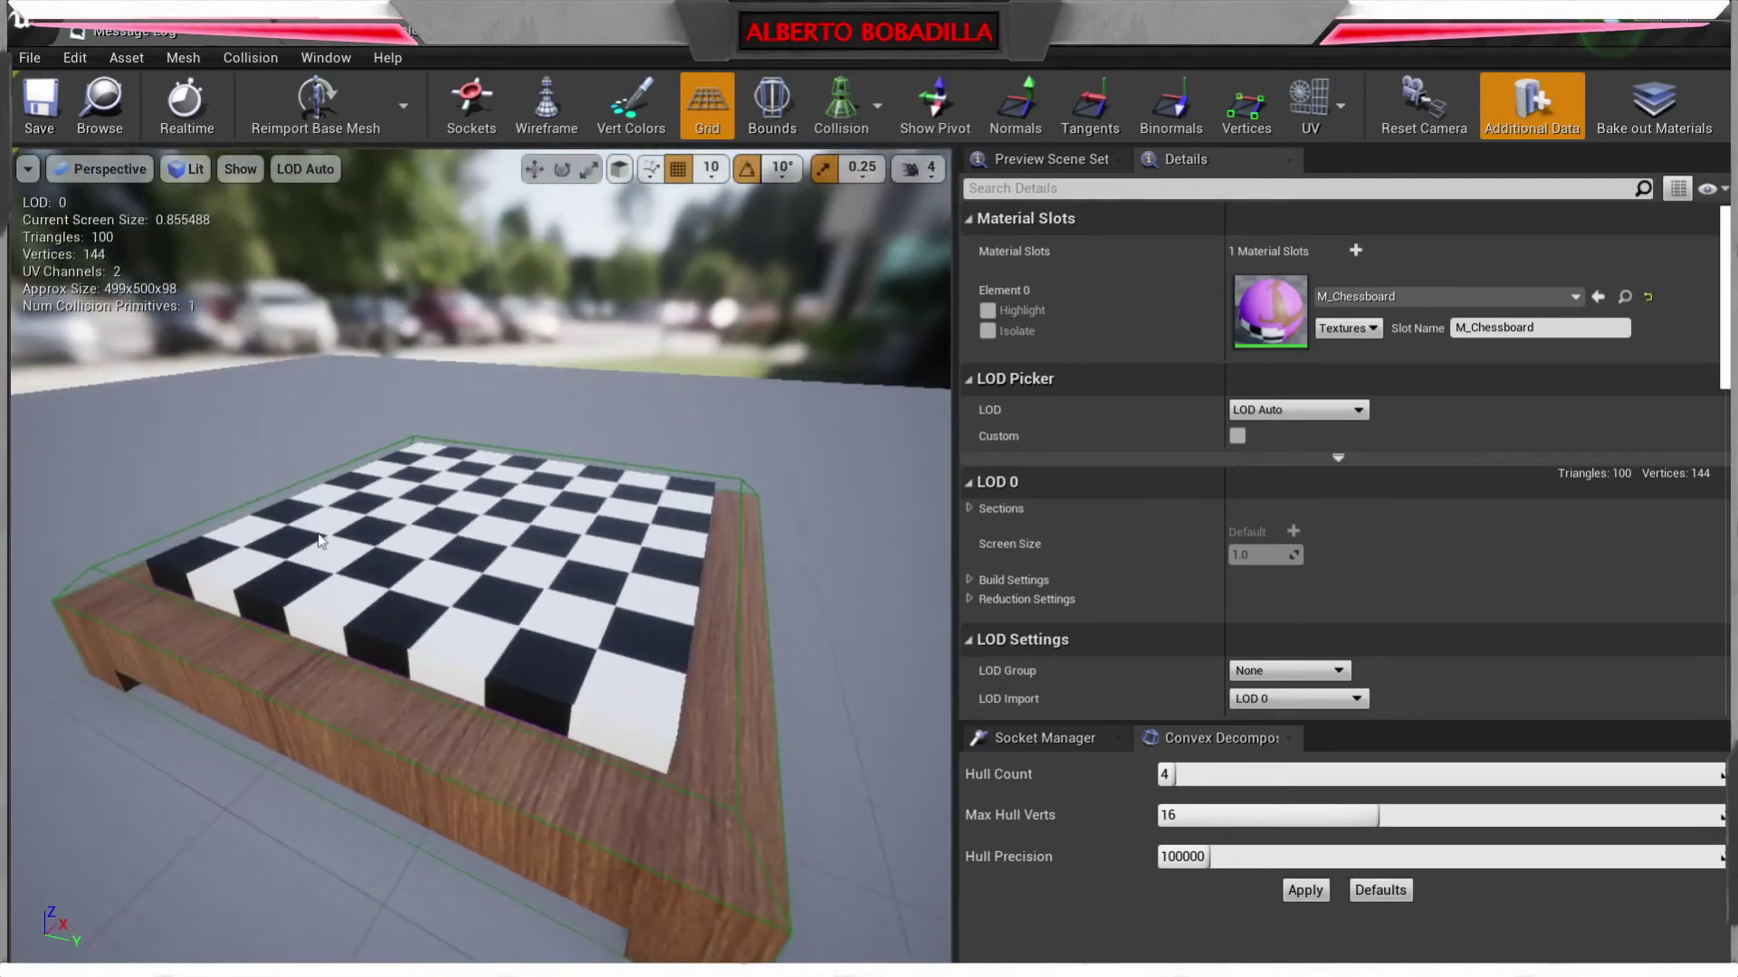
drag(554, 612, 471, 643)
click(369, 33)
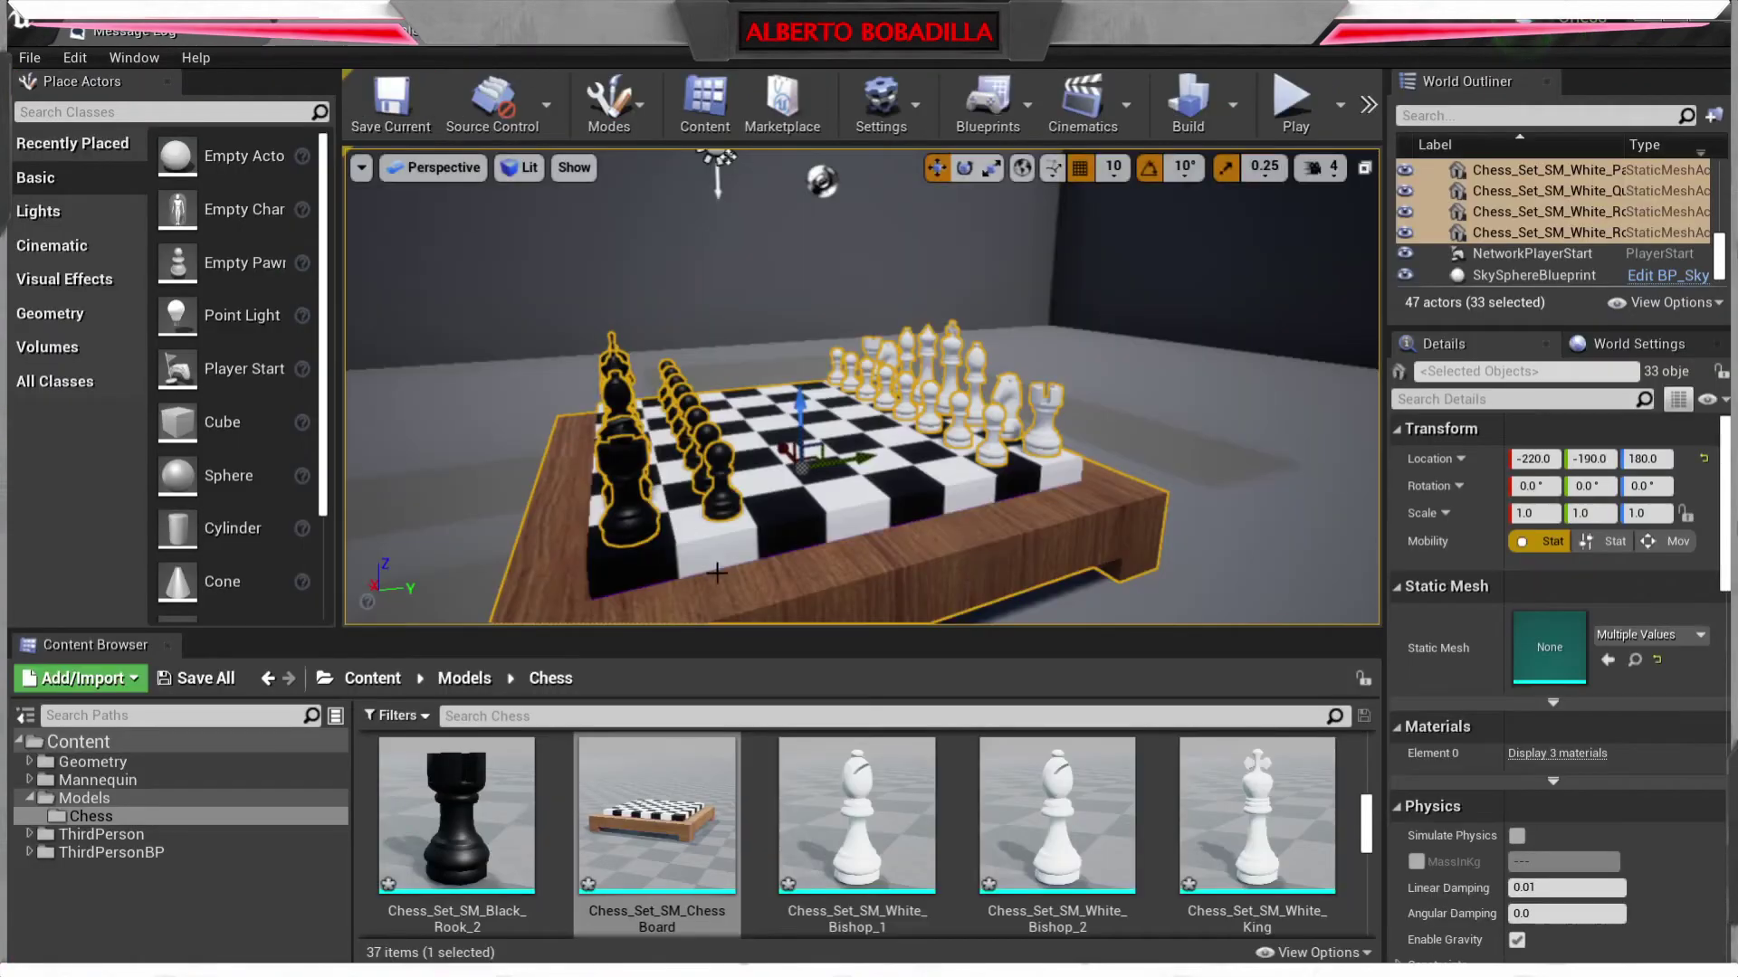
- Set the chessboard mesh's Collision Complexity to Use Complex Collision As Simple and inspect the resulting collision wireframe
click(951, 41)
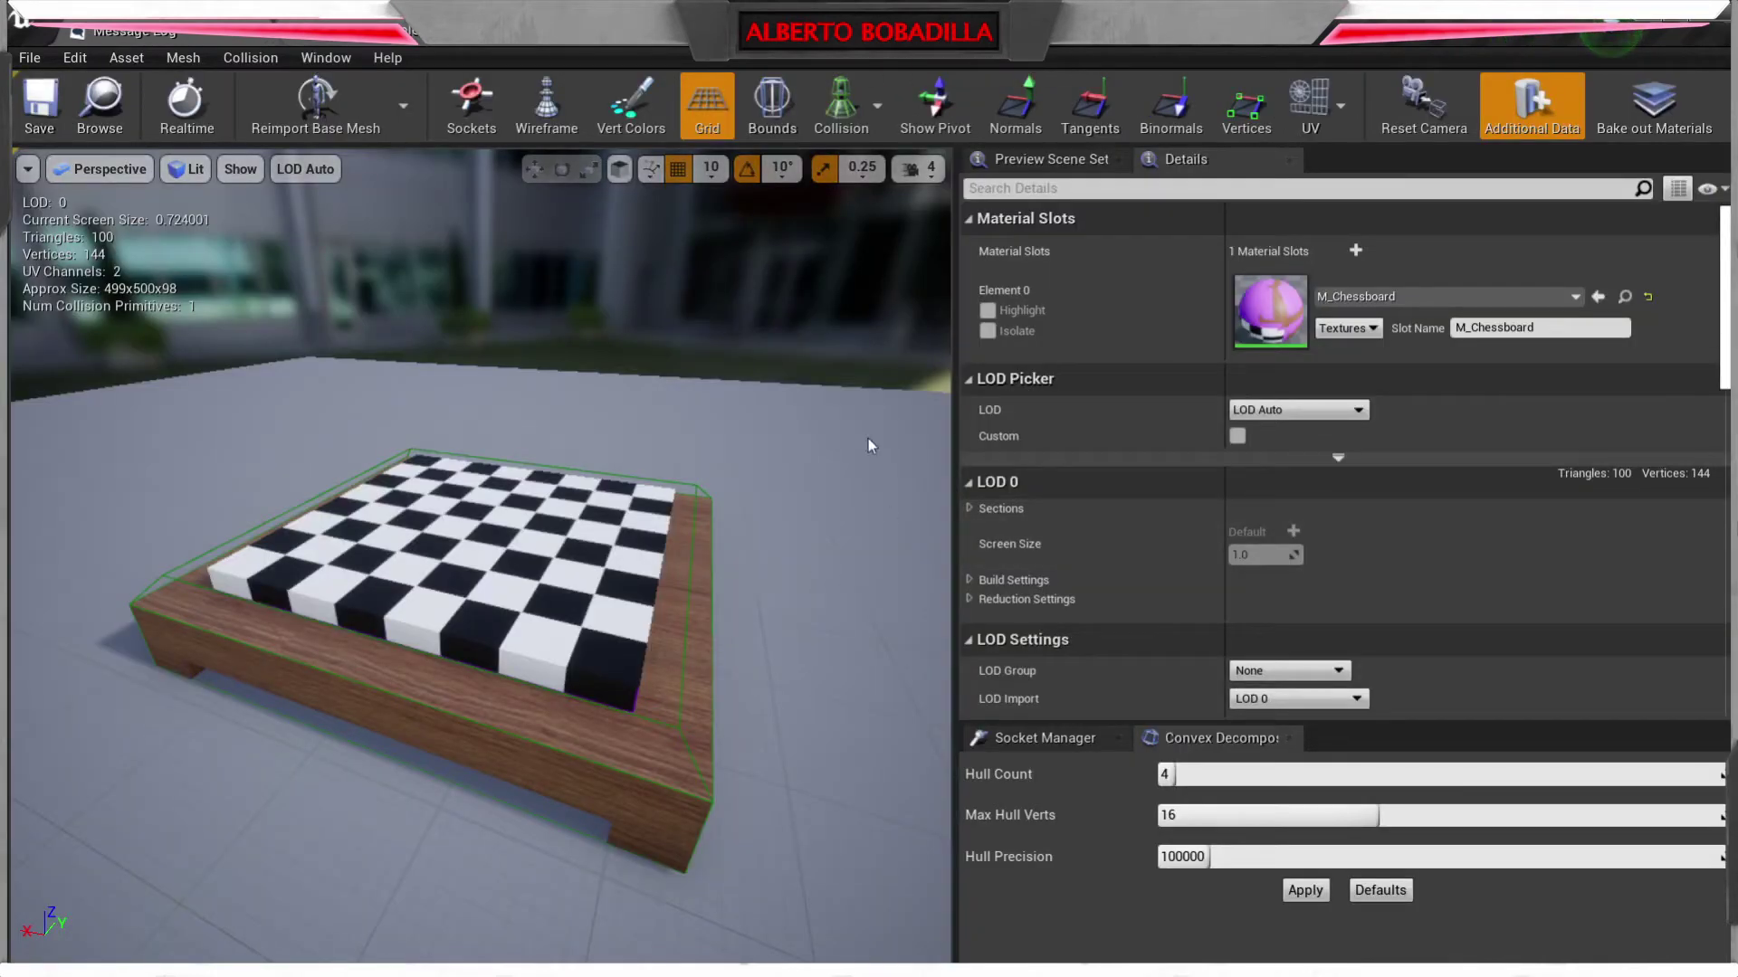
scroll(1169, 525, down, 2)
scroll(1170, 520, down, 10)
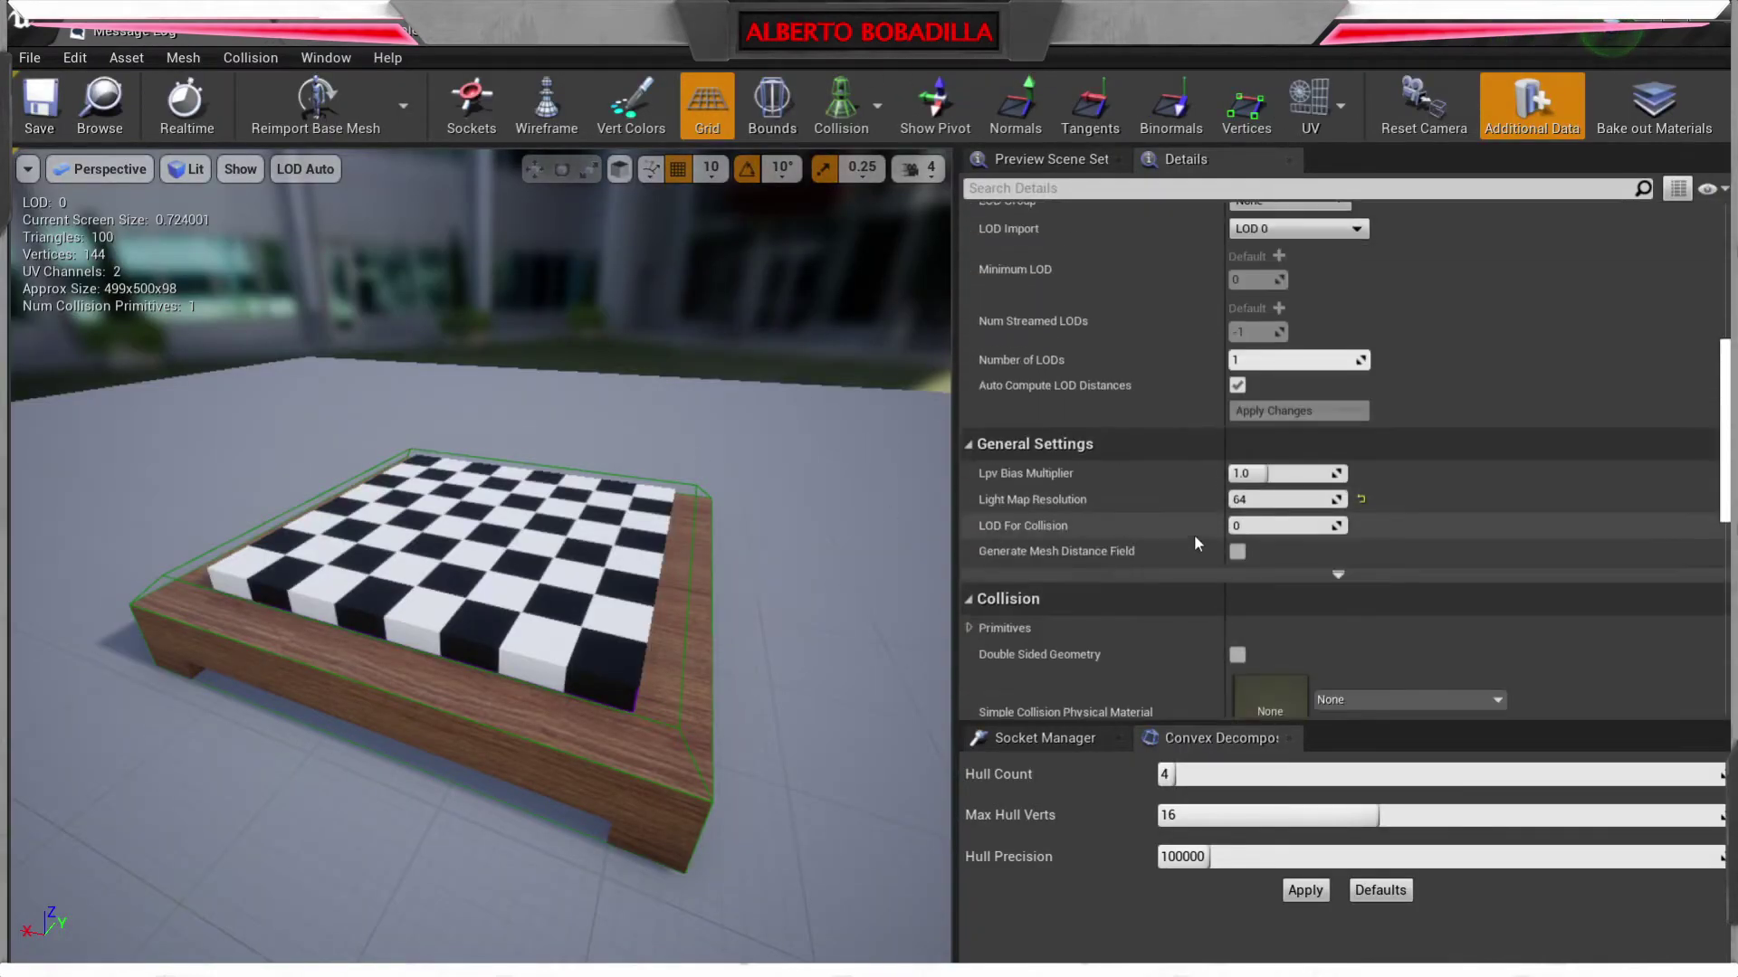
scroll(1193, 534, down, 1)
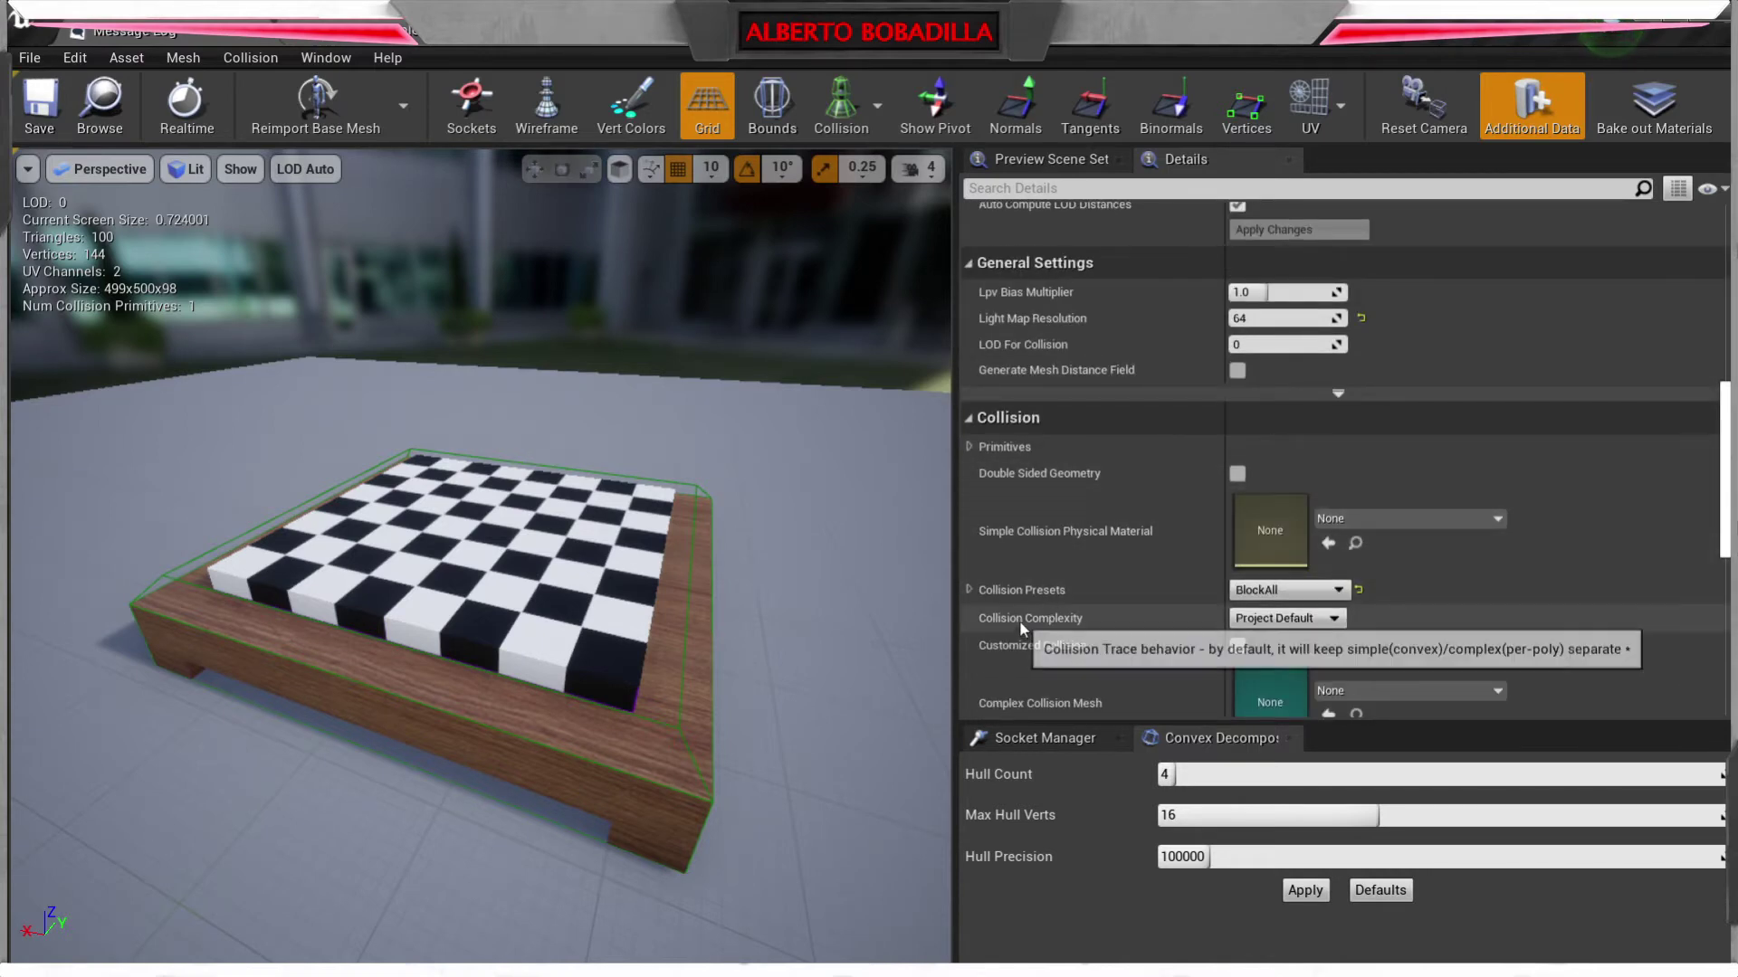
click(1332, 621)
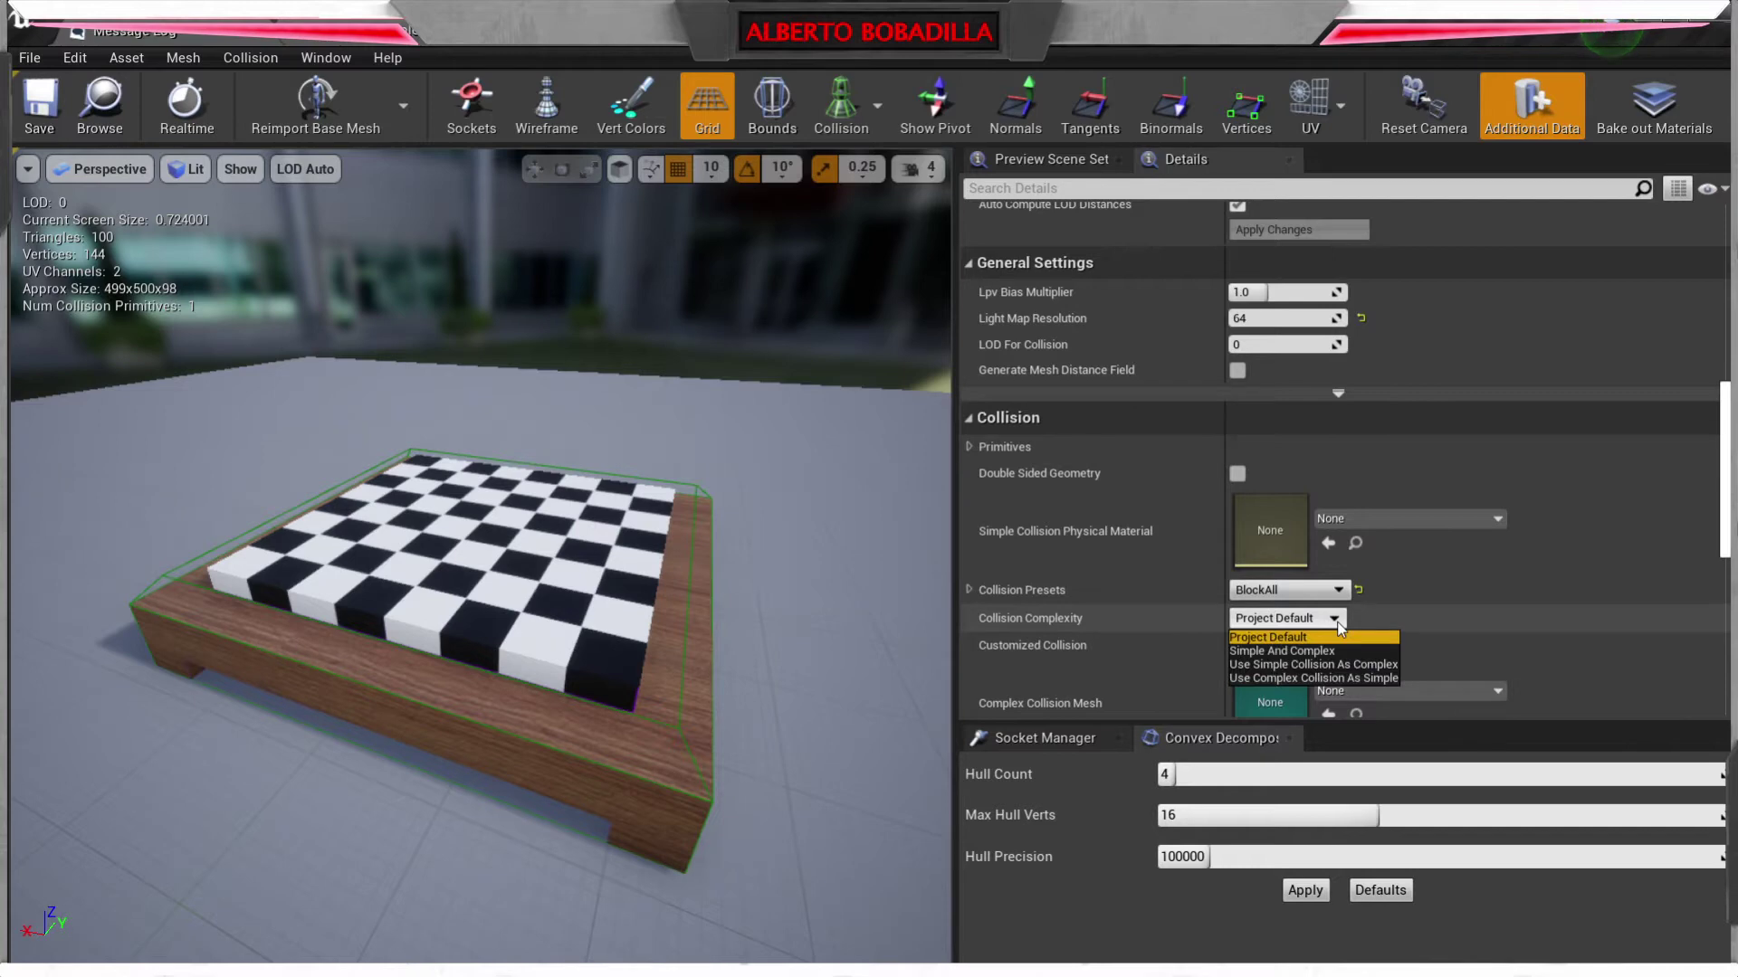
click(1302, 677)
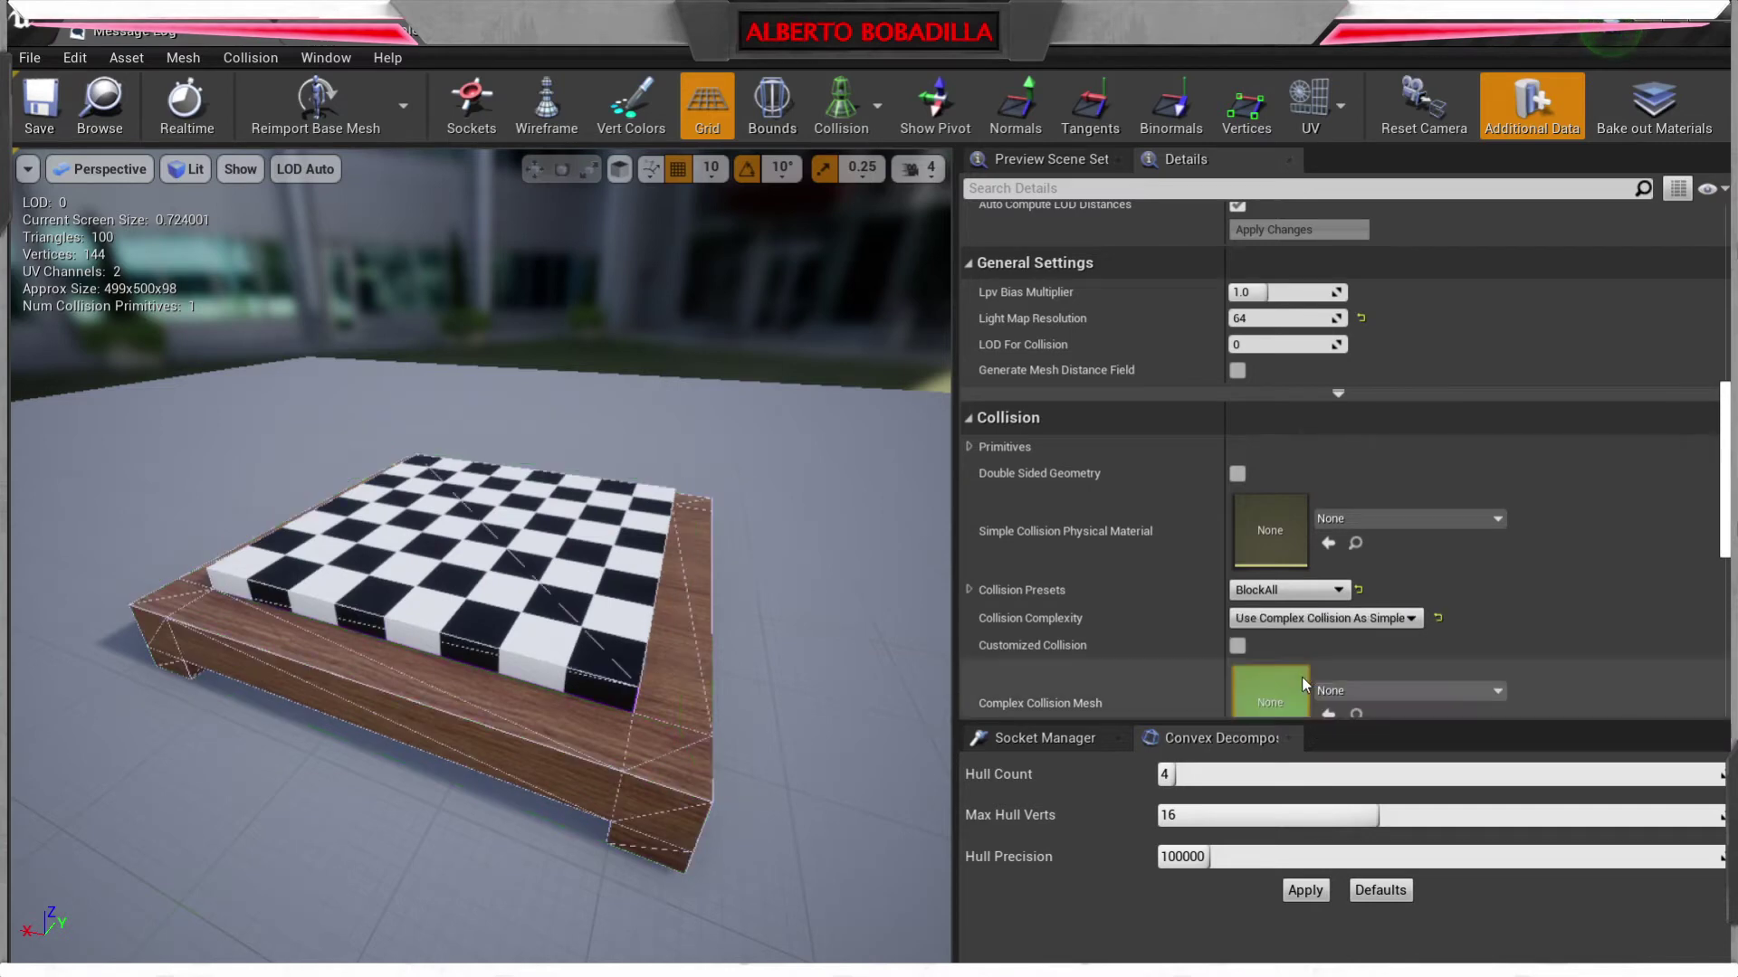
drag(693, 594, 620, 650)
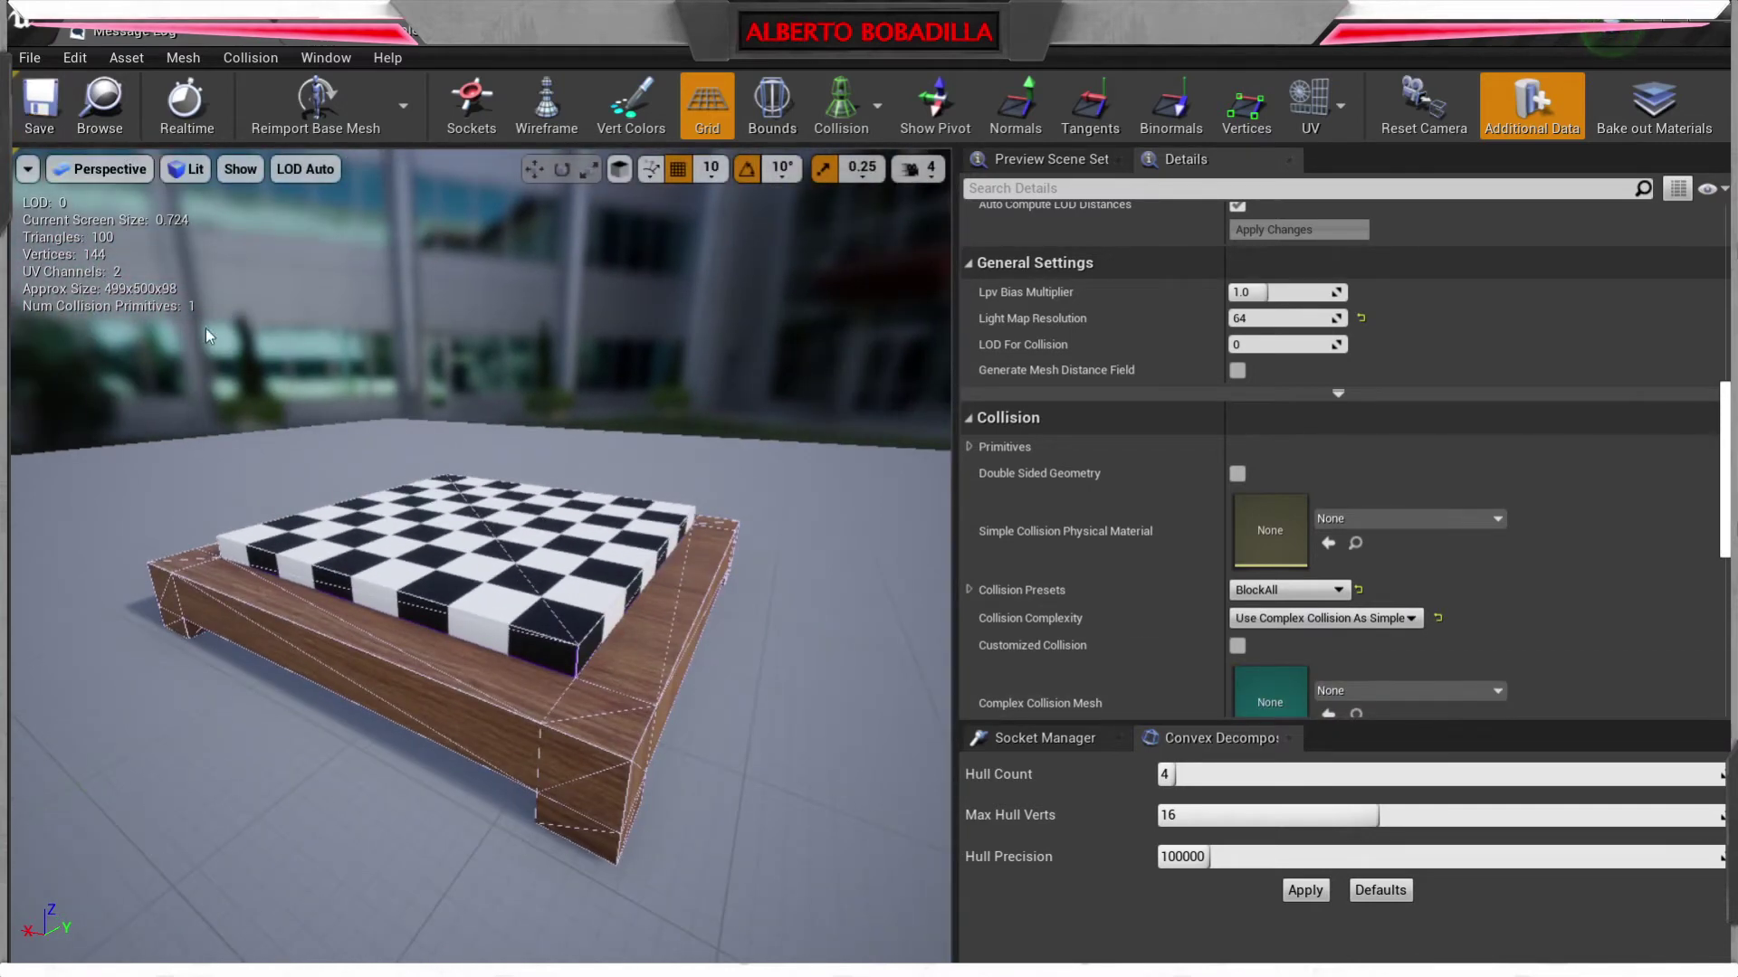
- Play-test the level by jumping the character onto the chessboard and walking along its wooden rim, and end the play session
click(481, 46)
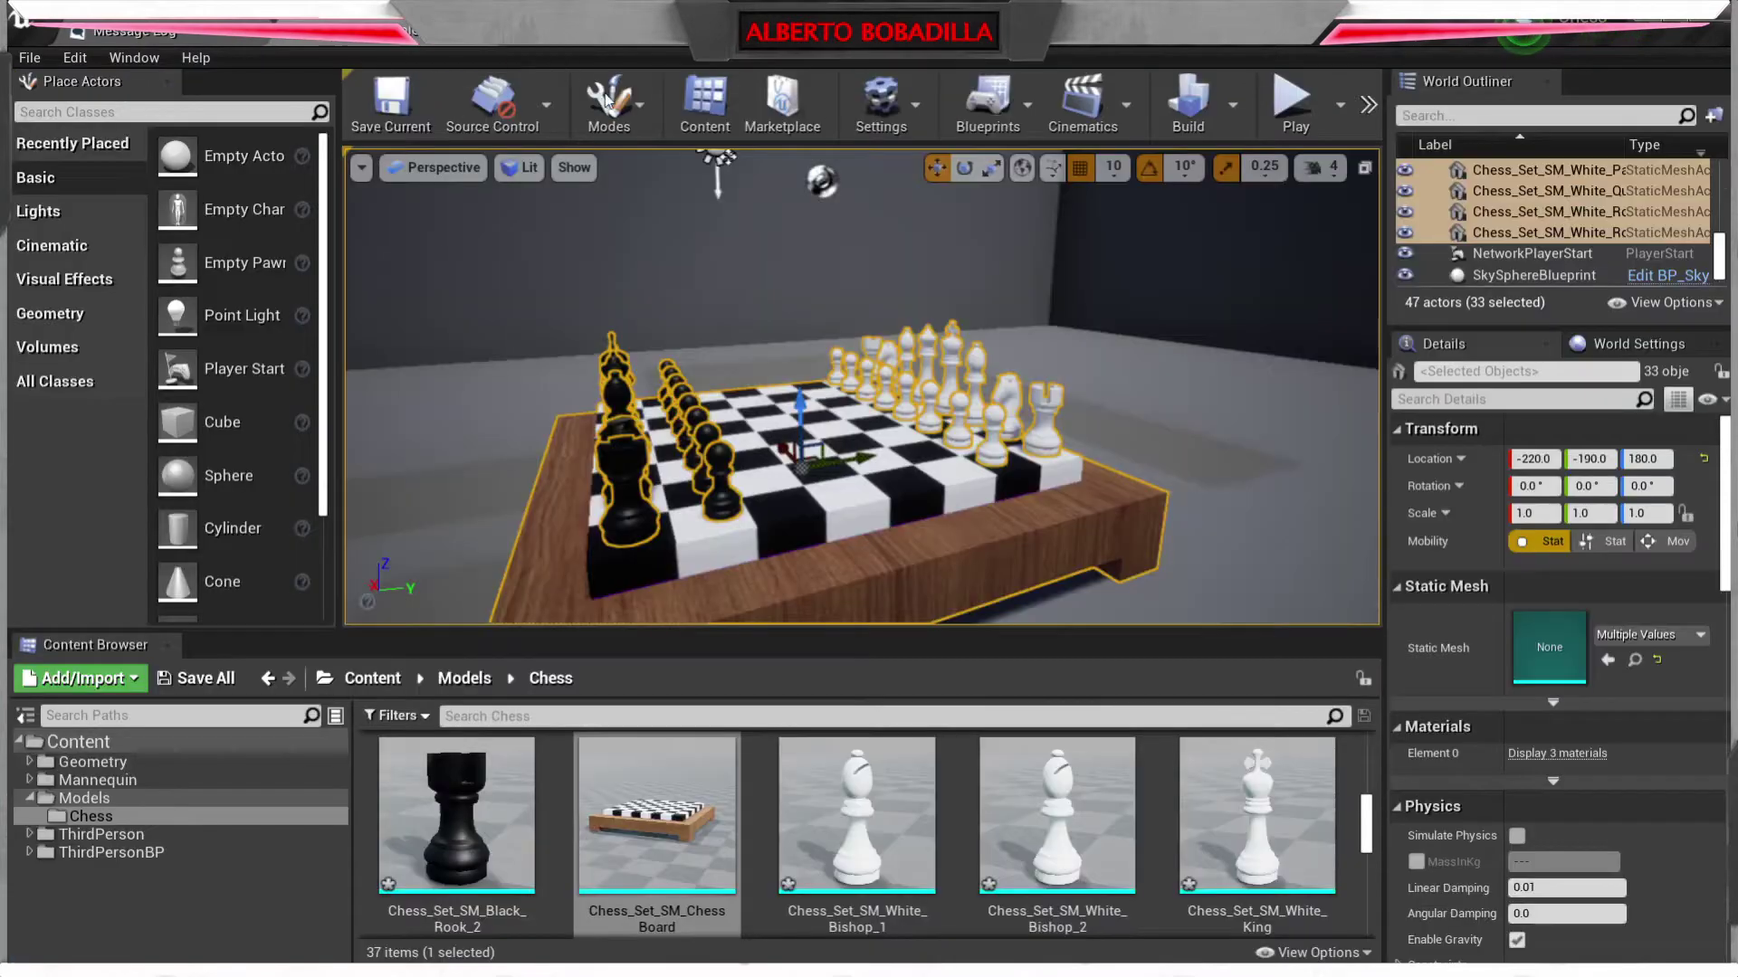
click(1317, 102)
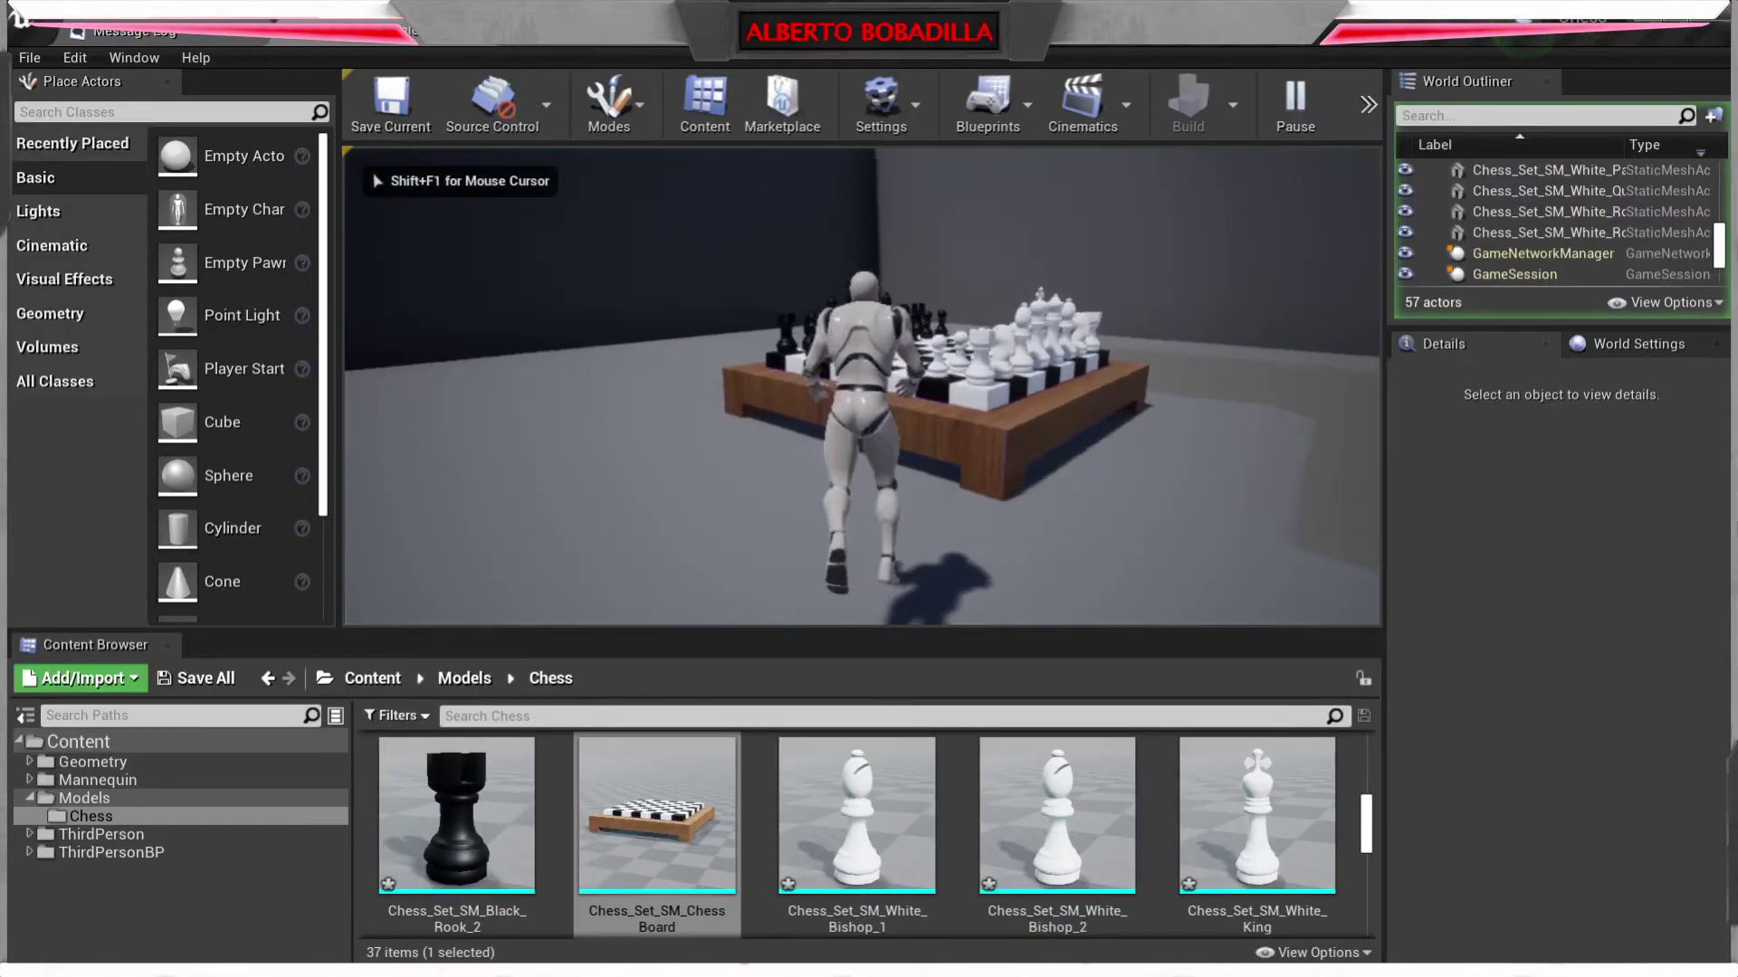
key(space)
key(s)
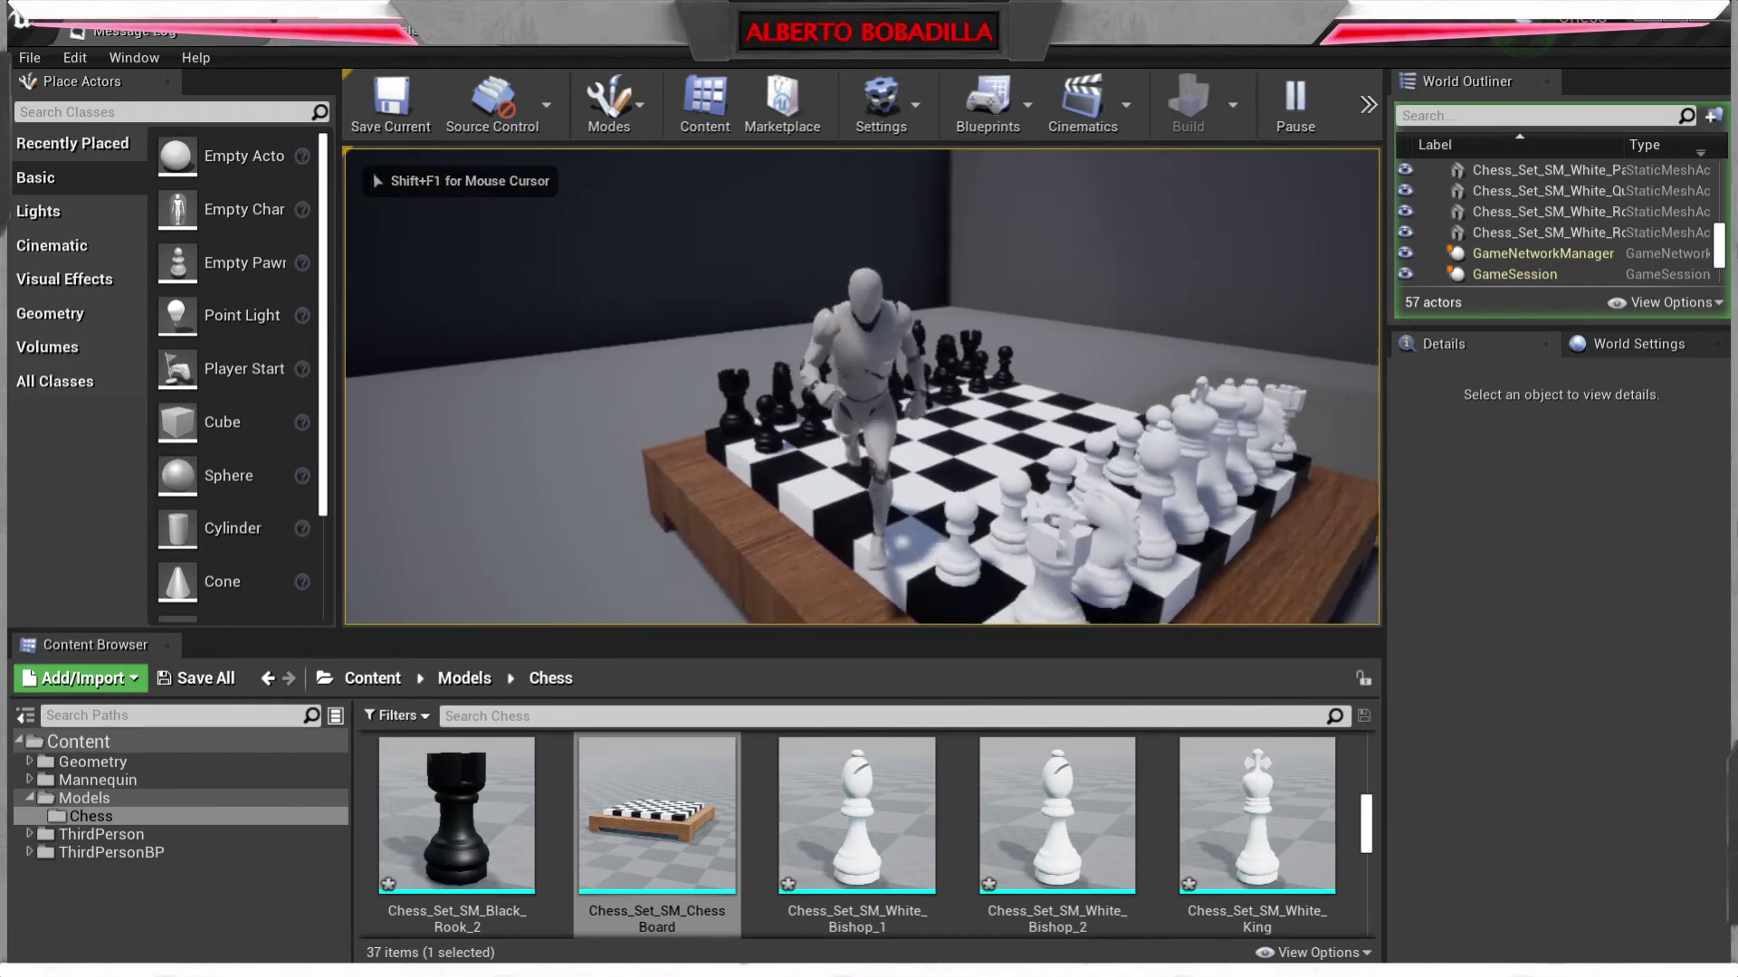
key(s)
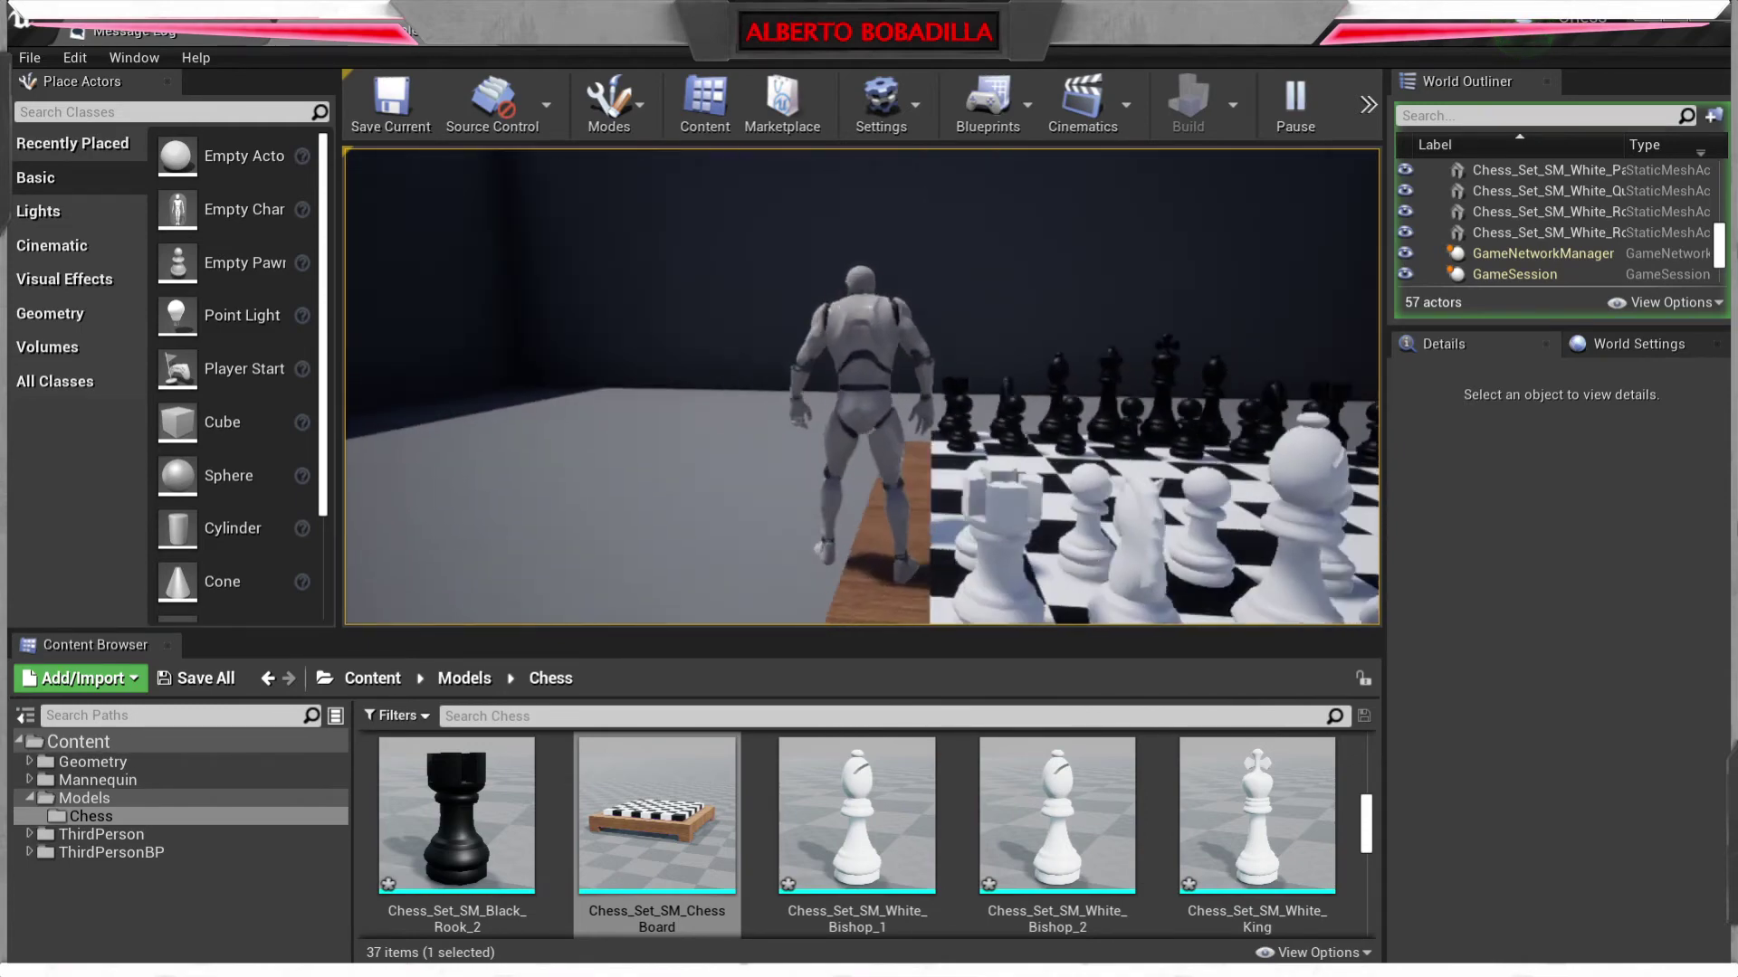
key(Escape)
- Reopen the chessboard mesh and look through its LOD, general, collision and import settings, including the advanced general options
double_click(656, 814)
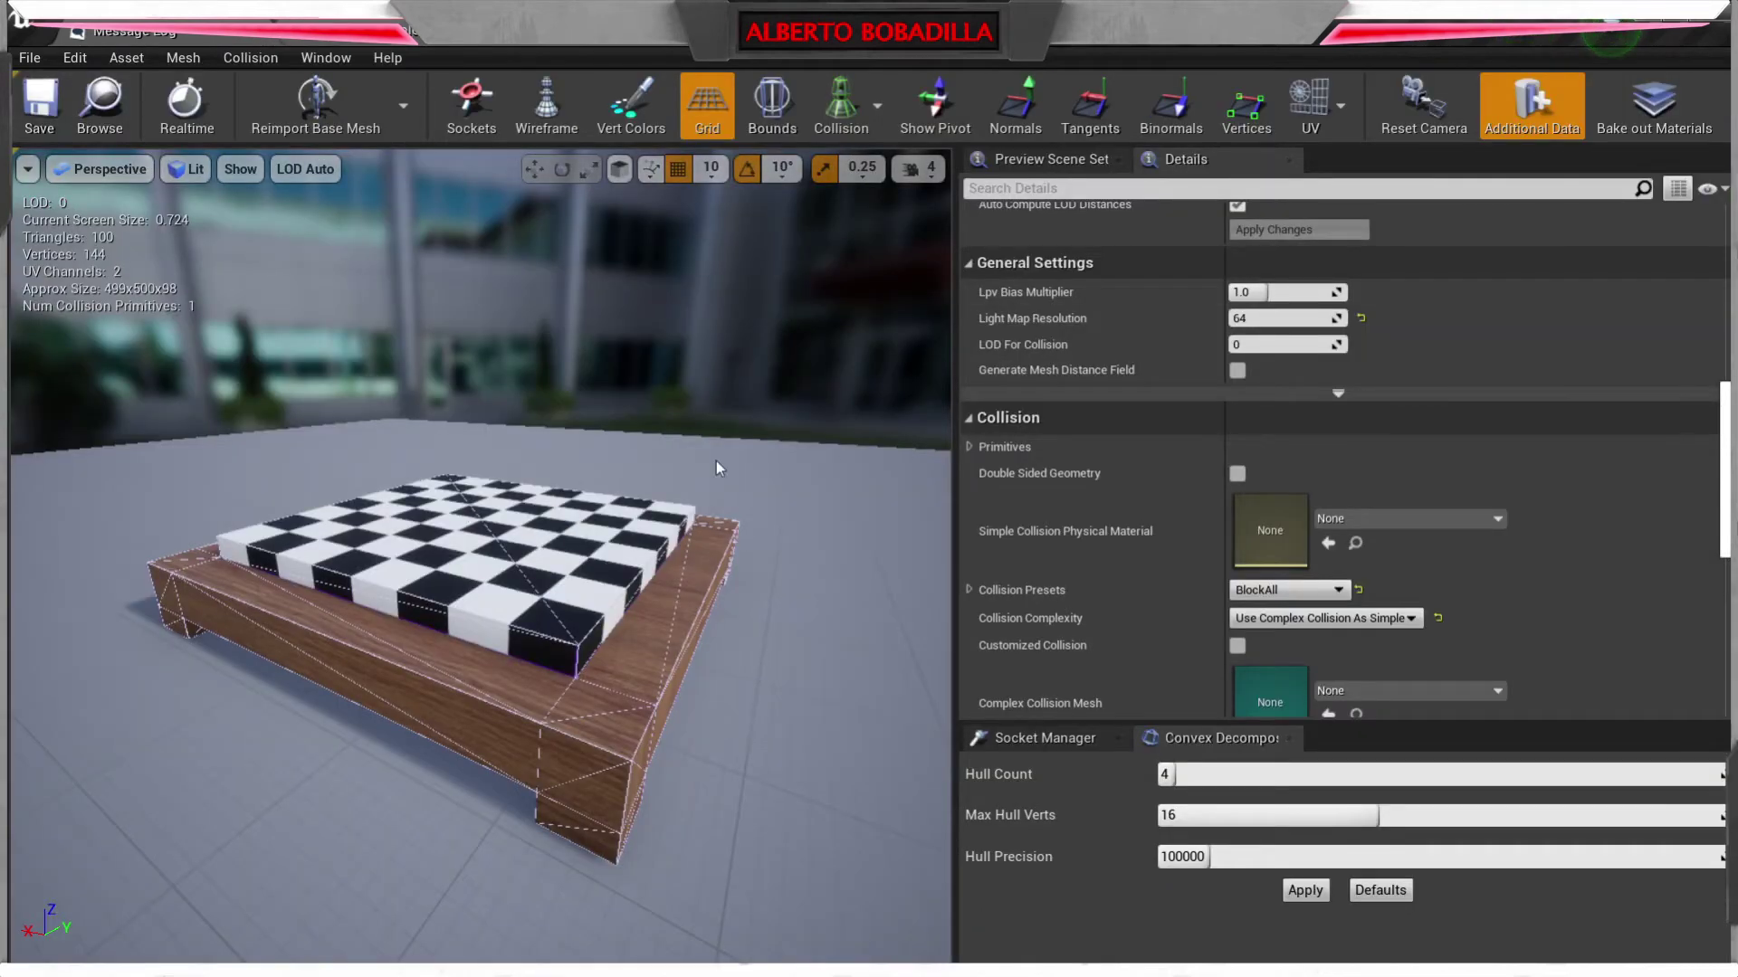
scroll(1144, 541, up, 5)
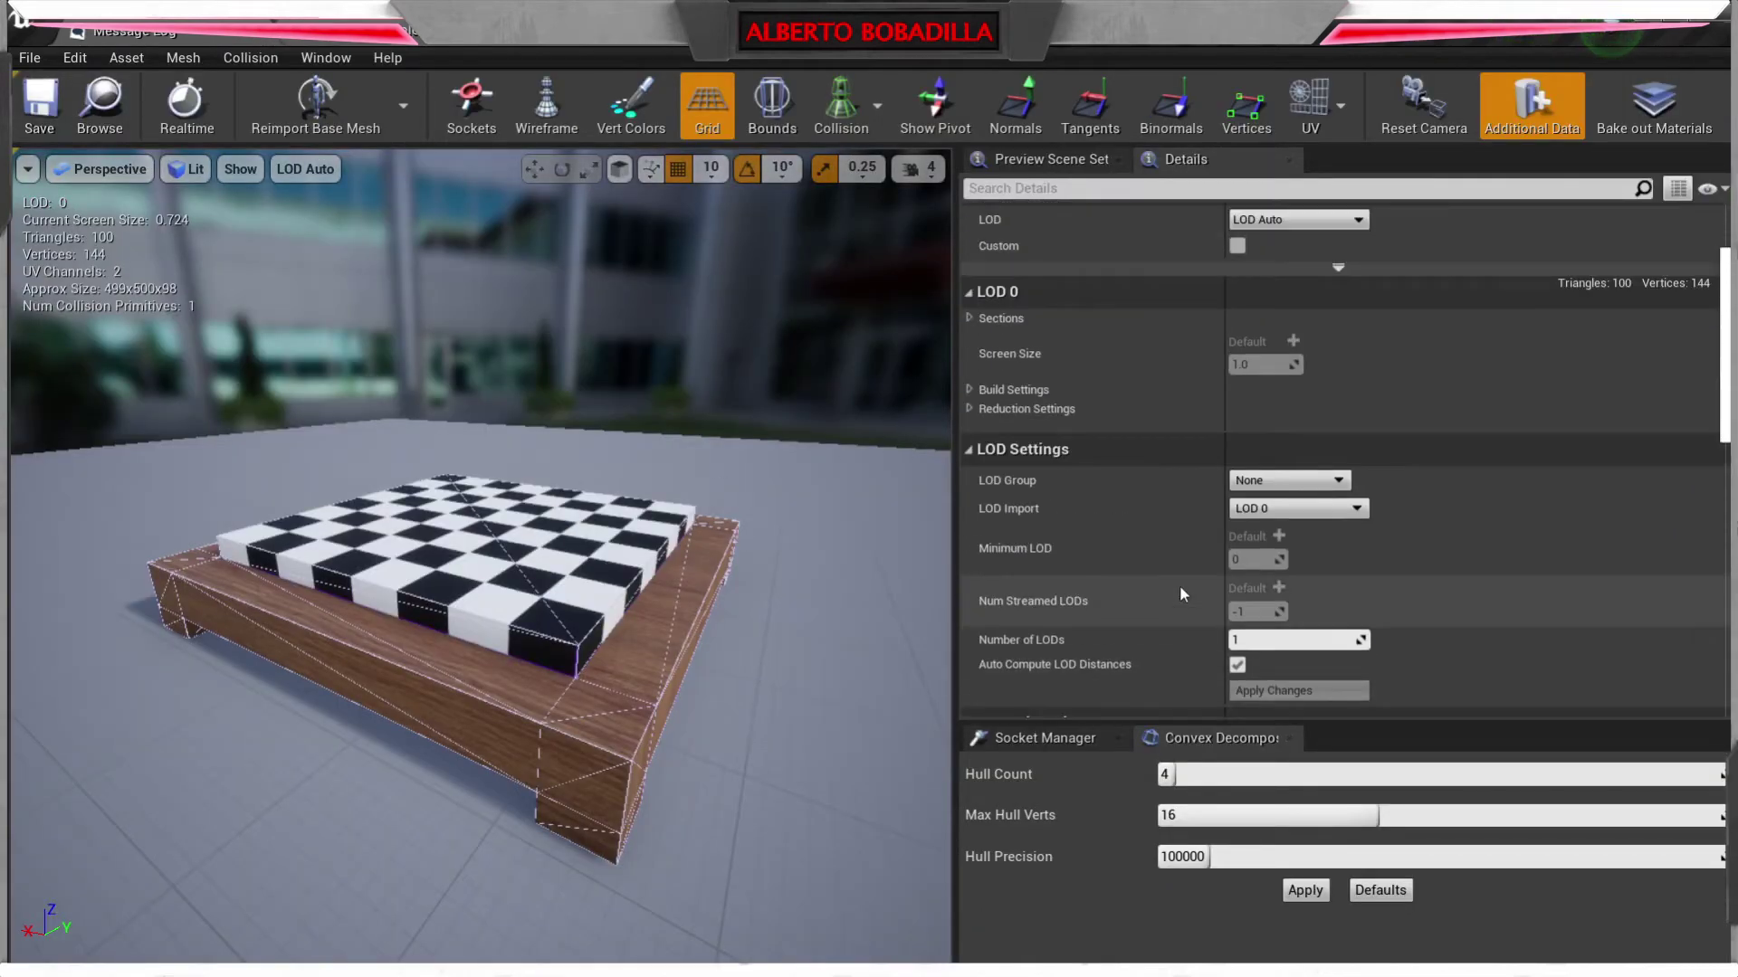
scroll(1181, 595, up, 2)
scroll(1182, 595, down, 5)
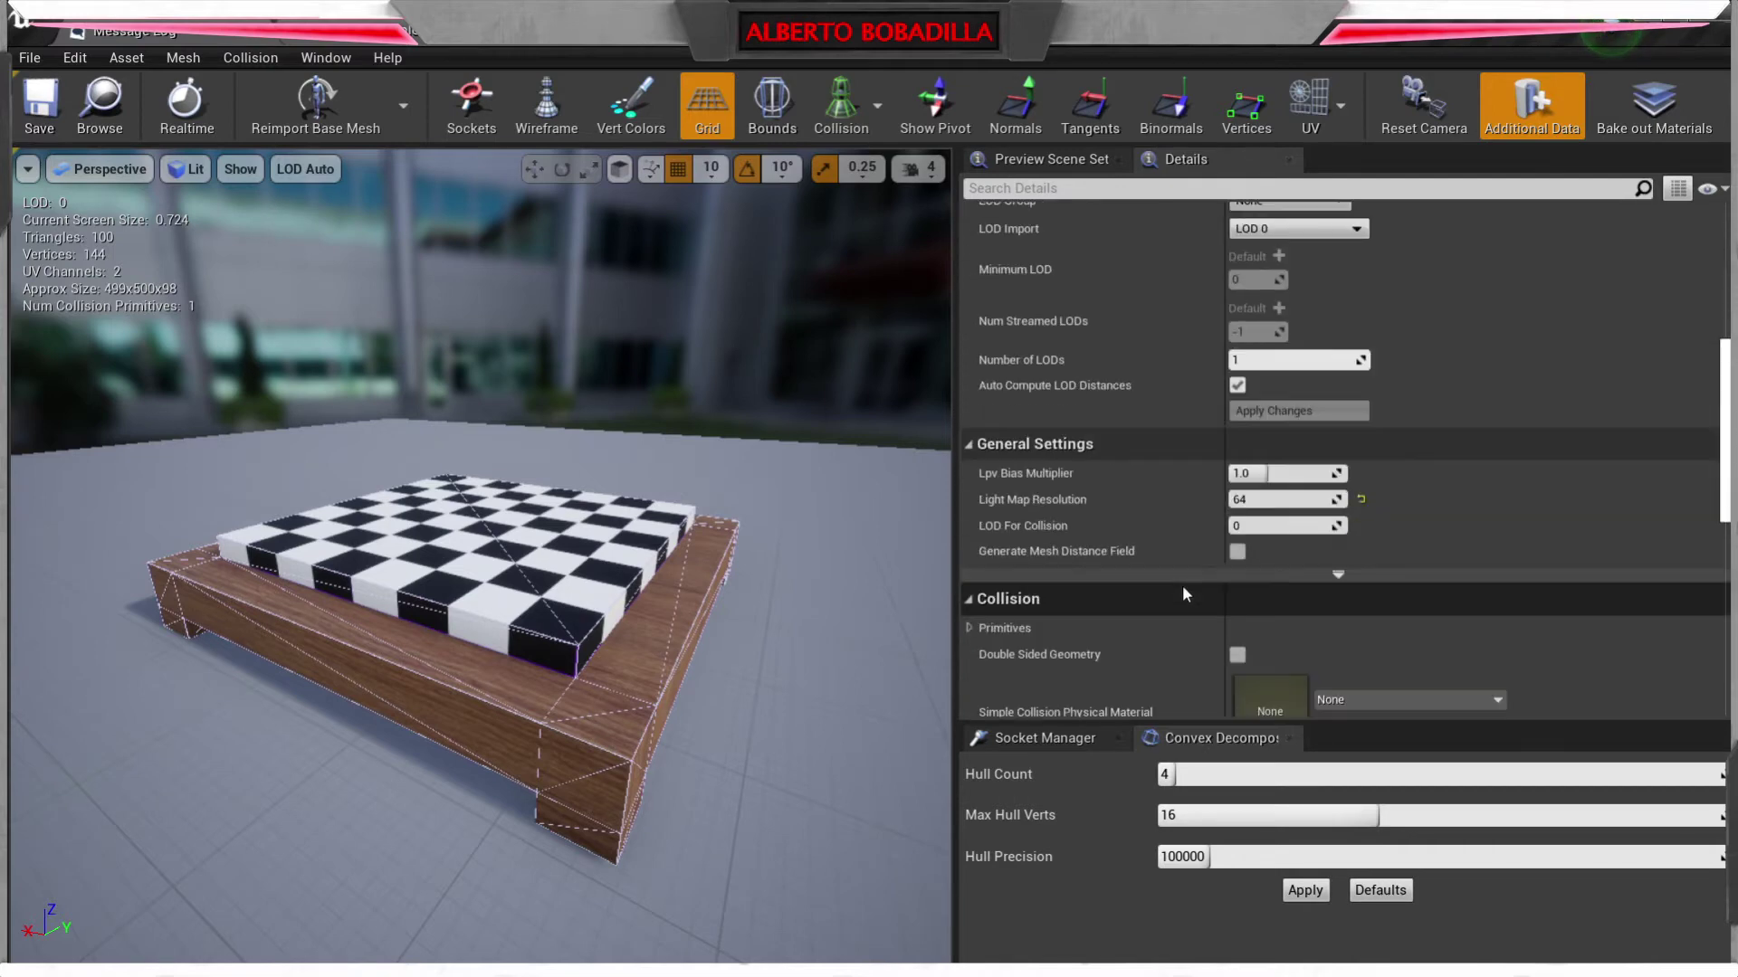
scroll(1184, 594, down, 4)
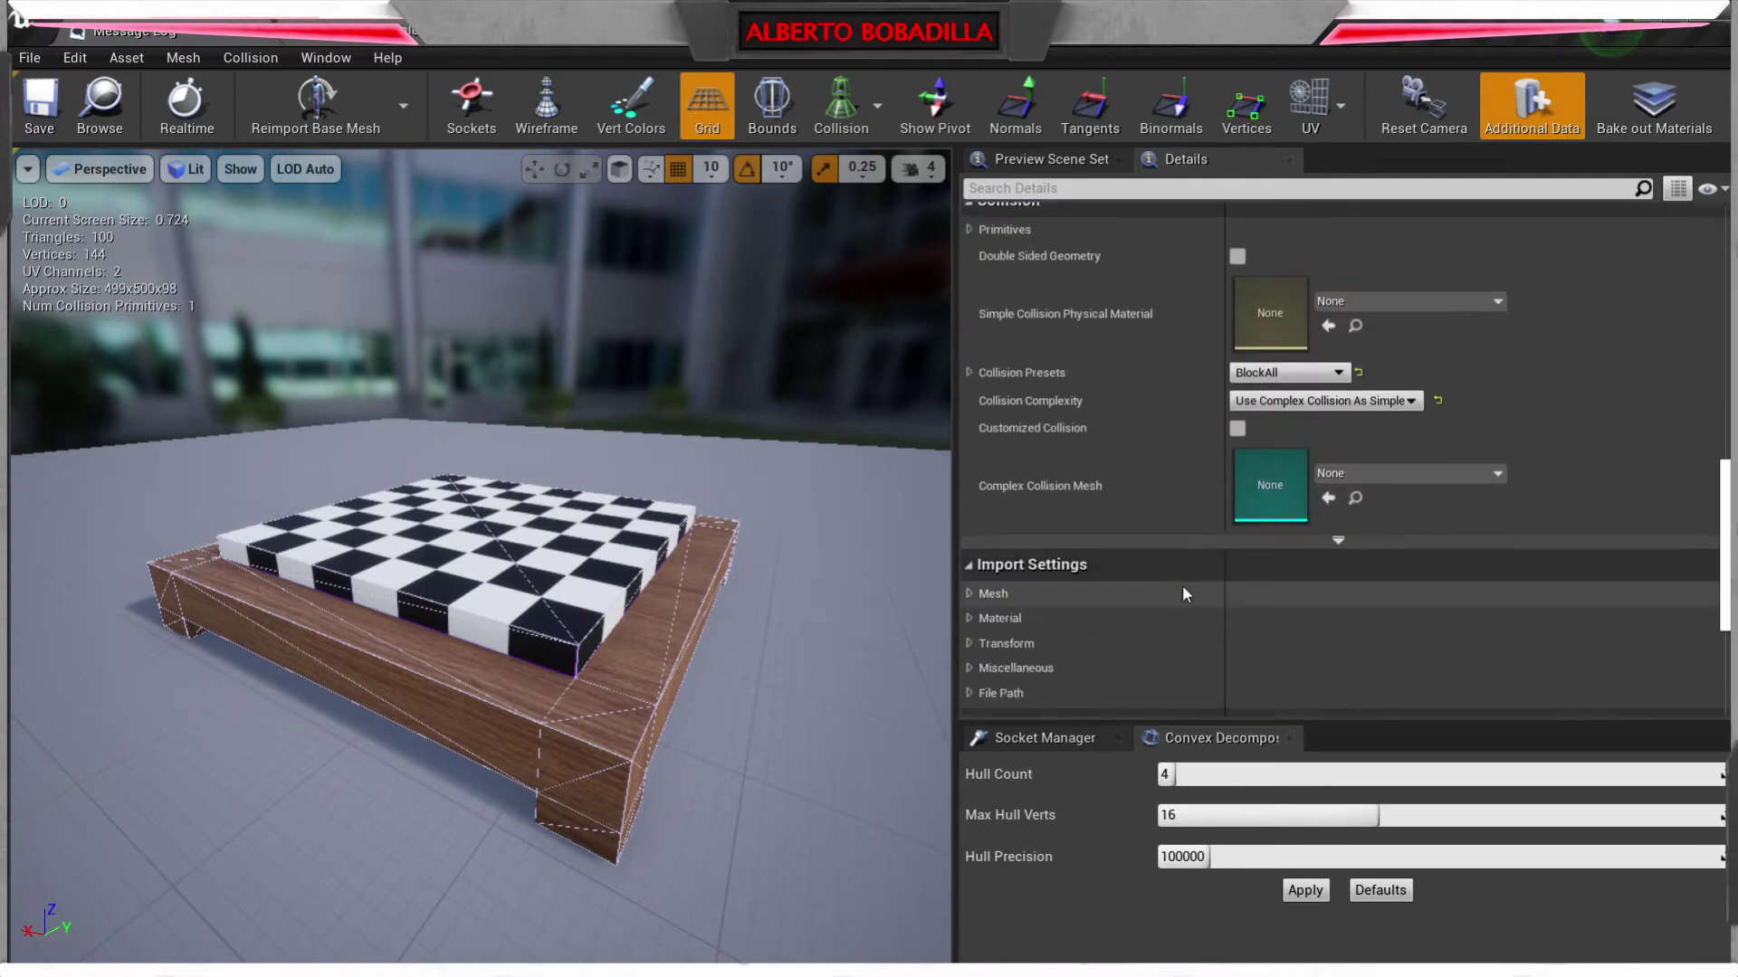
scroll(1182, 593, down, 1)
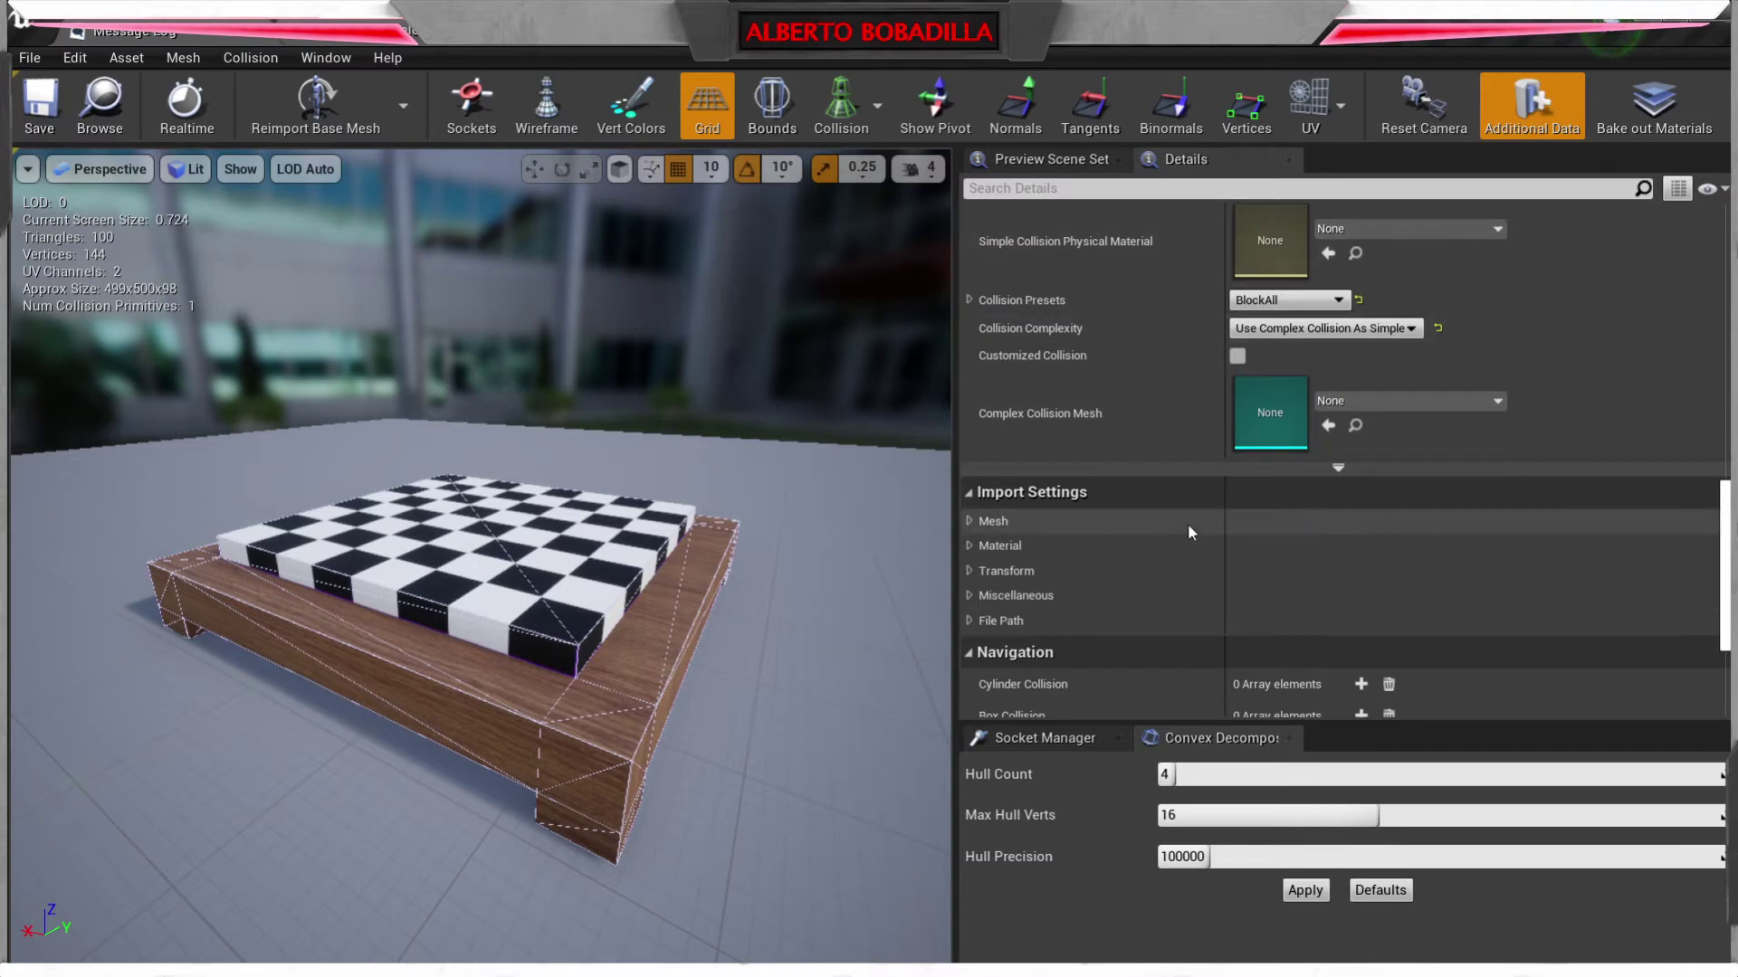
scroll(1186, 528, down, 3)
scroll(1188, 565, up, 8)
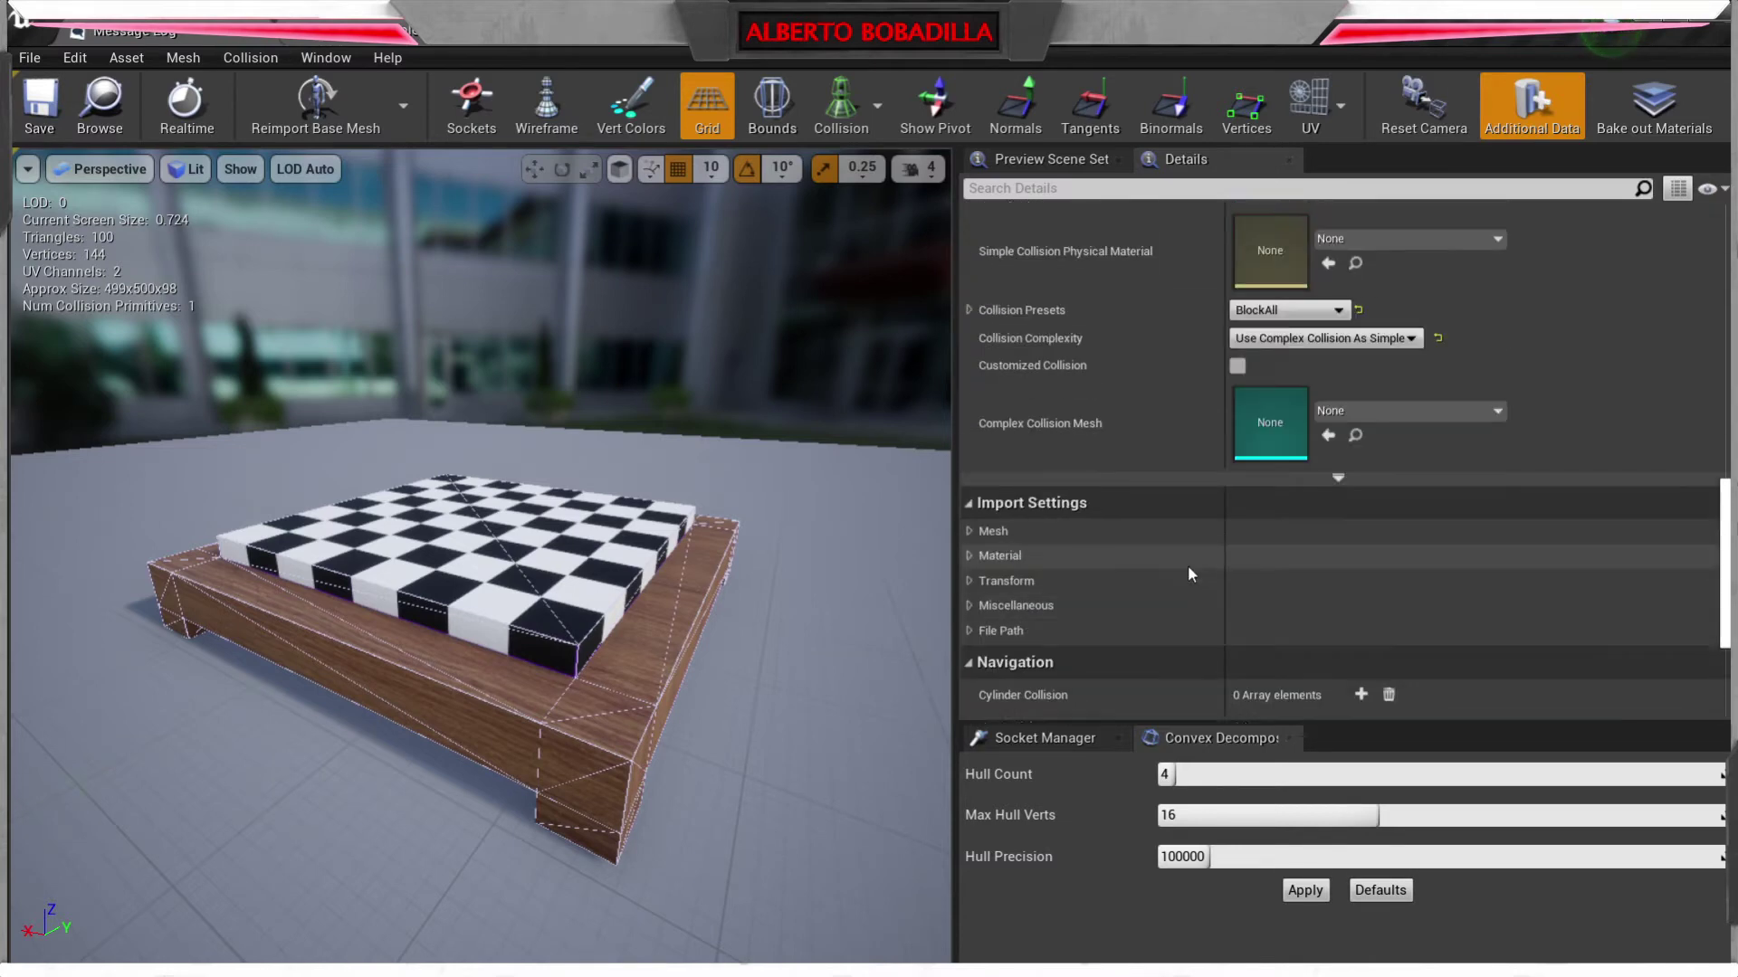
scroll(1185, 570, up, 2)
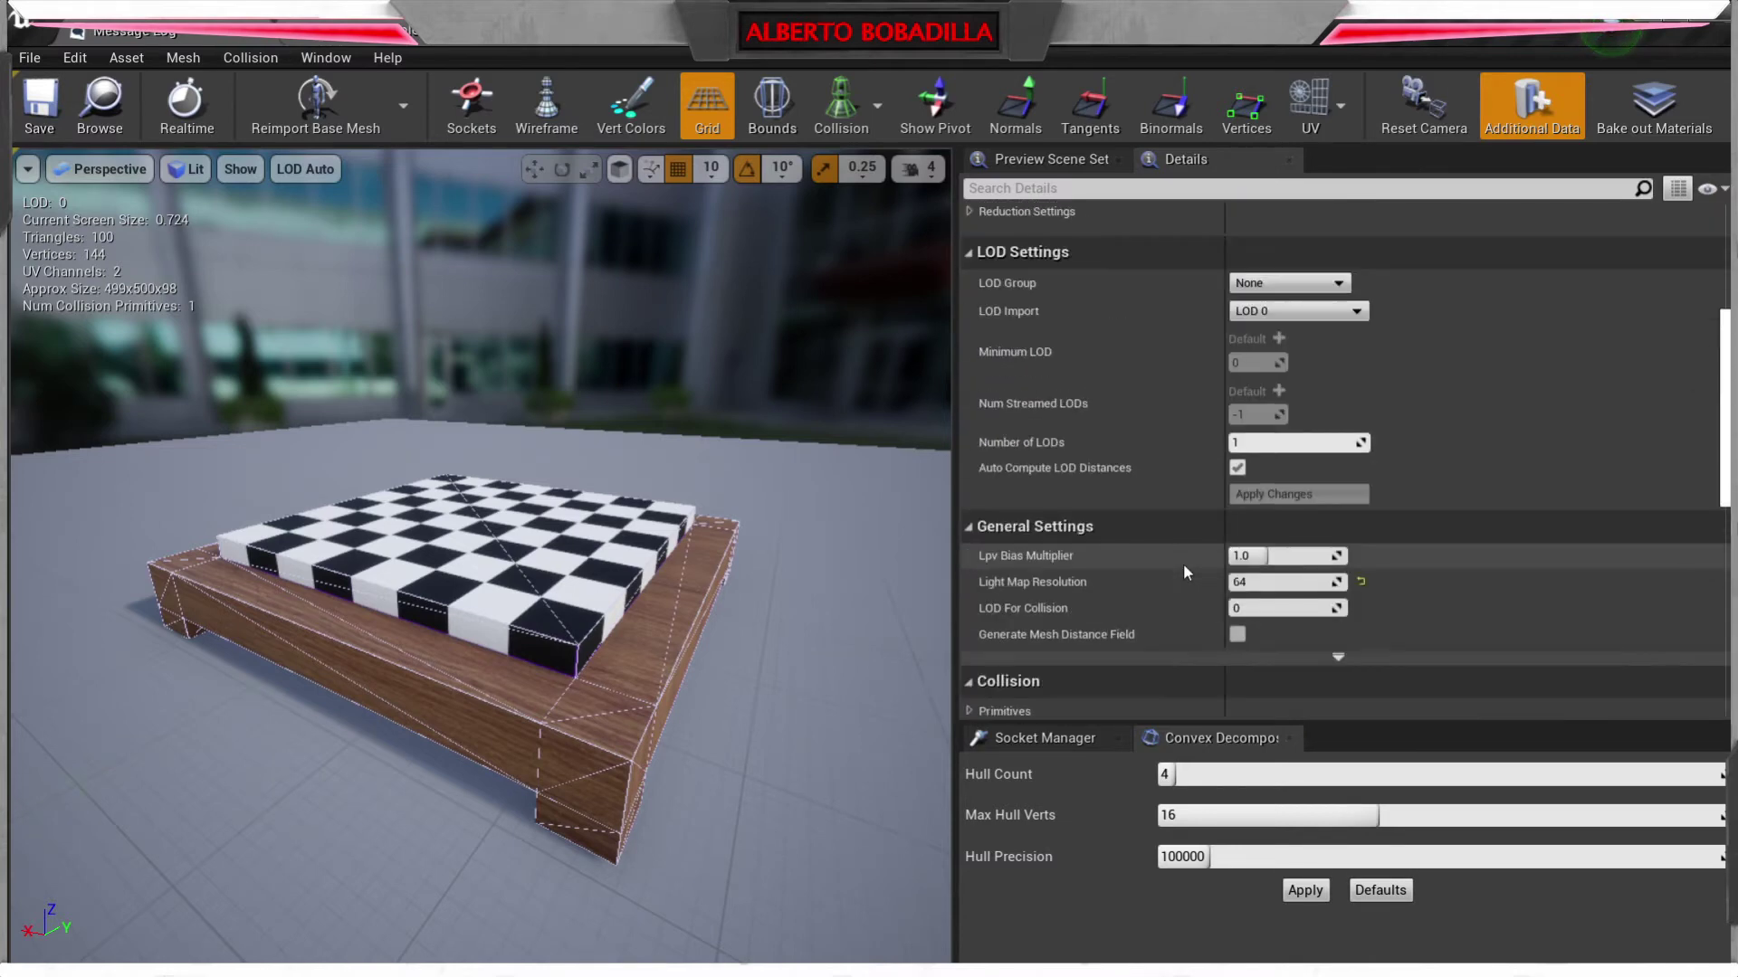
click(1338, 657)
scroll(1379, 573, down, 6)
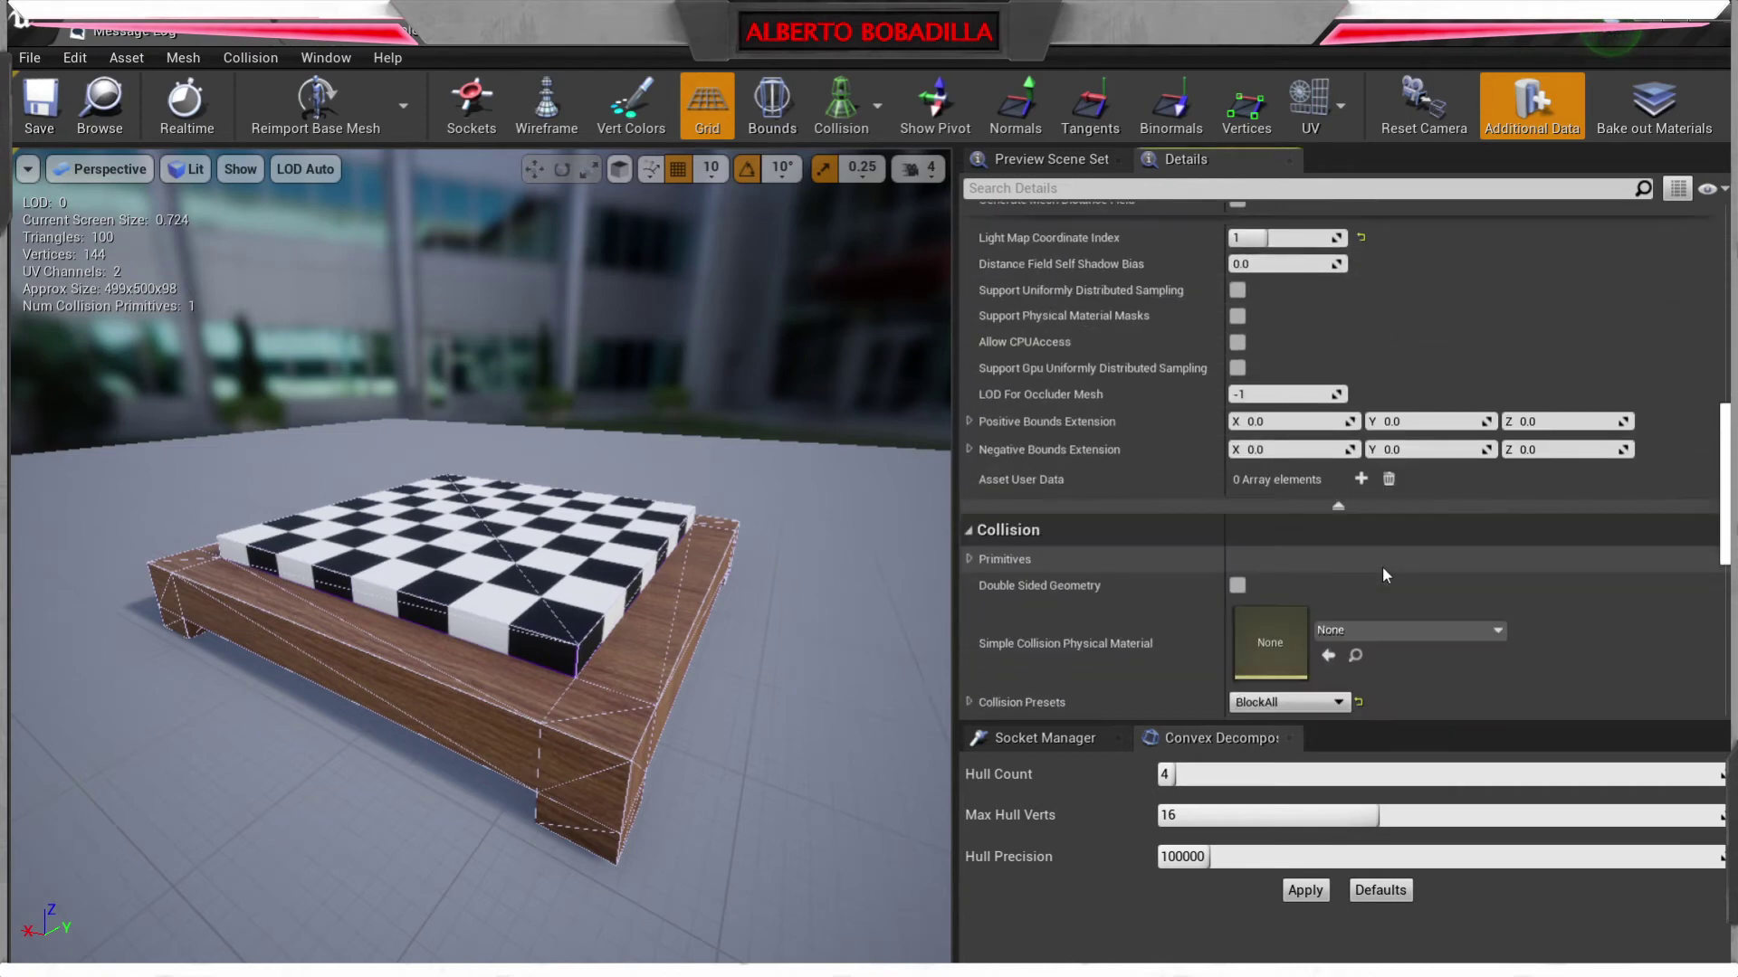
scroll(1382, 567, up, 8)
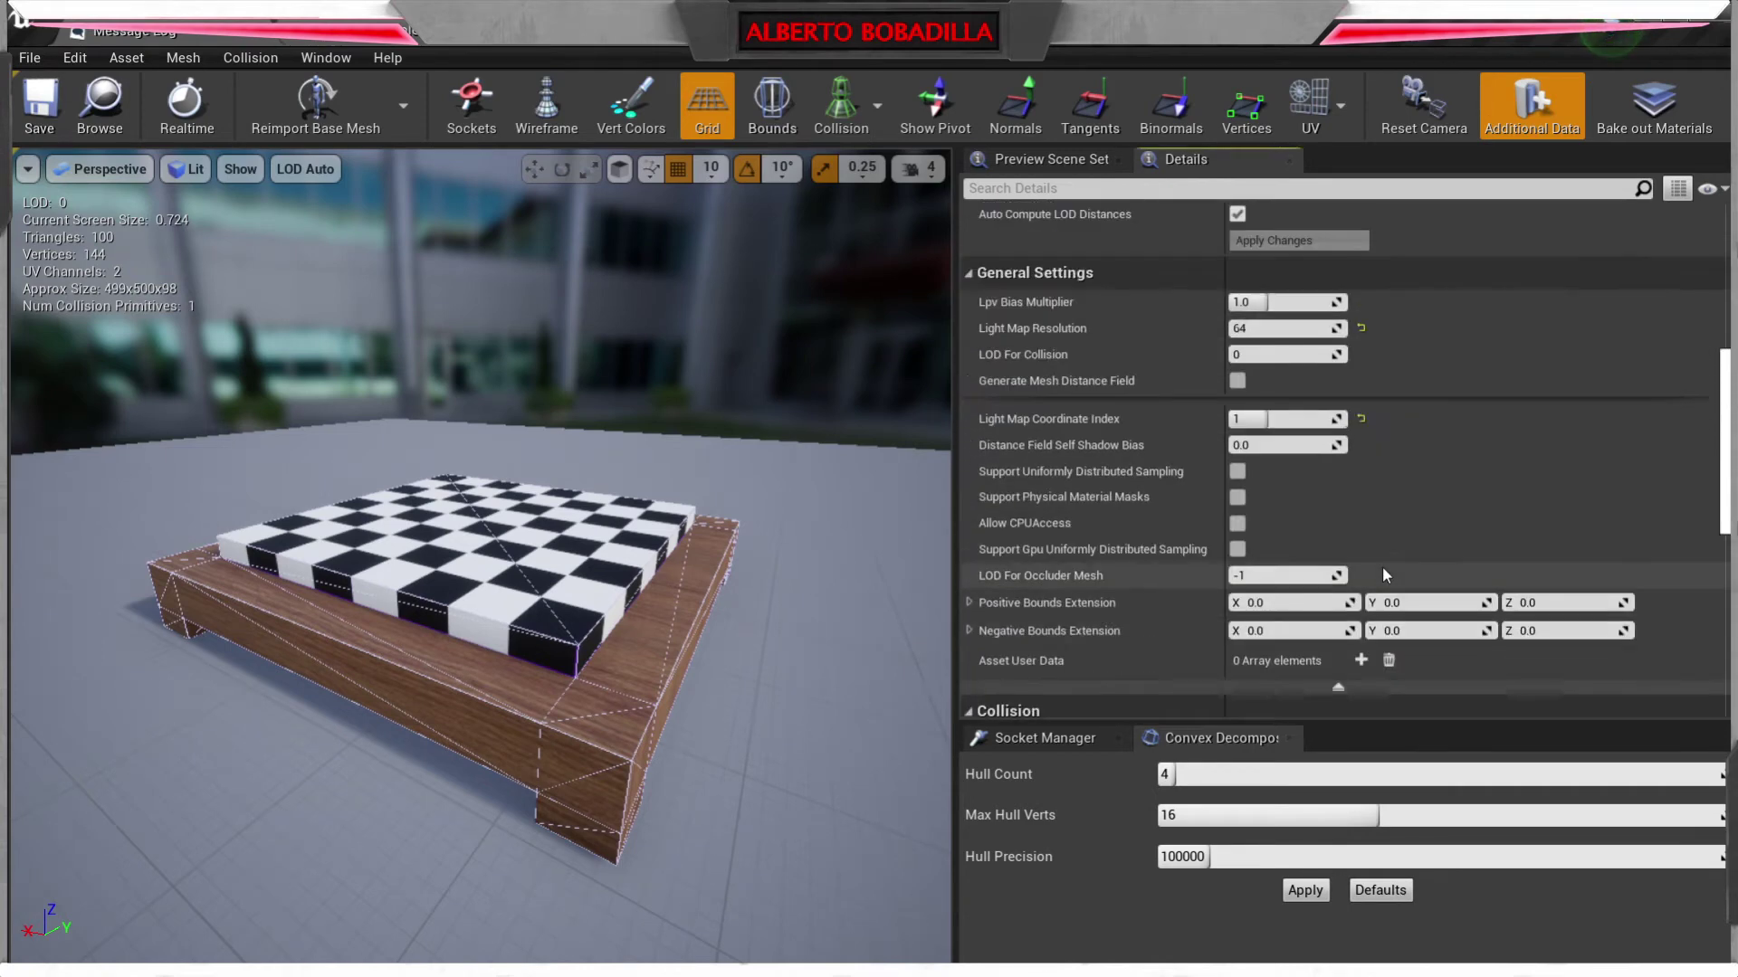
scroll(1382, 563, up, 3)
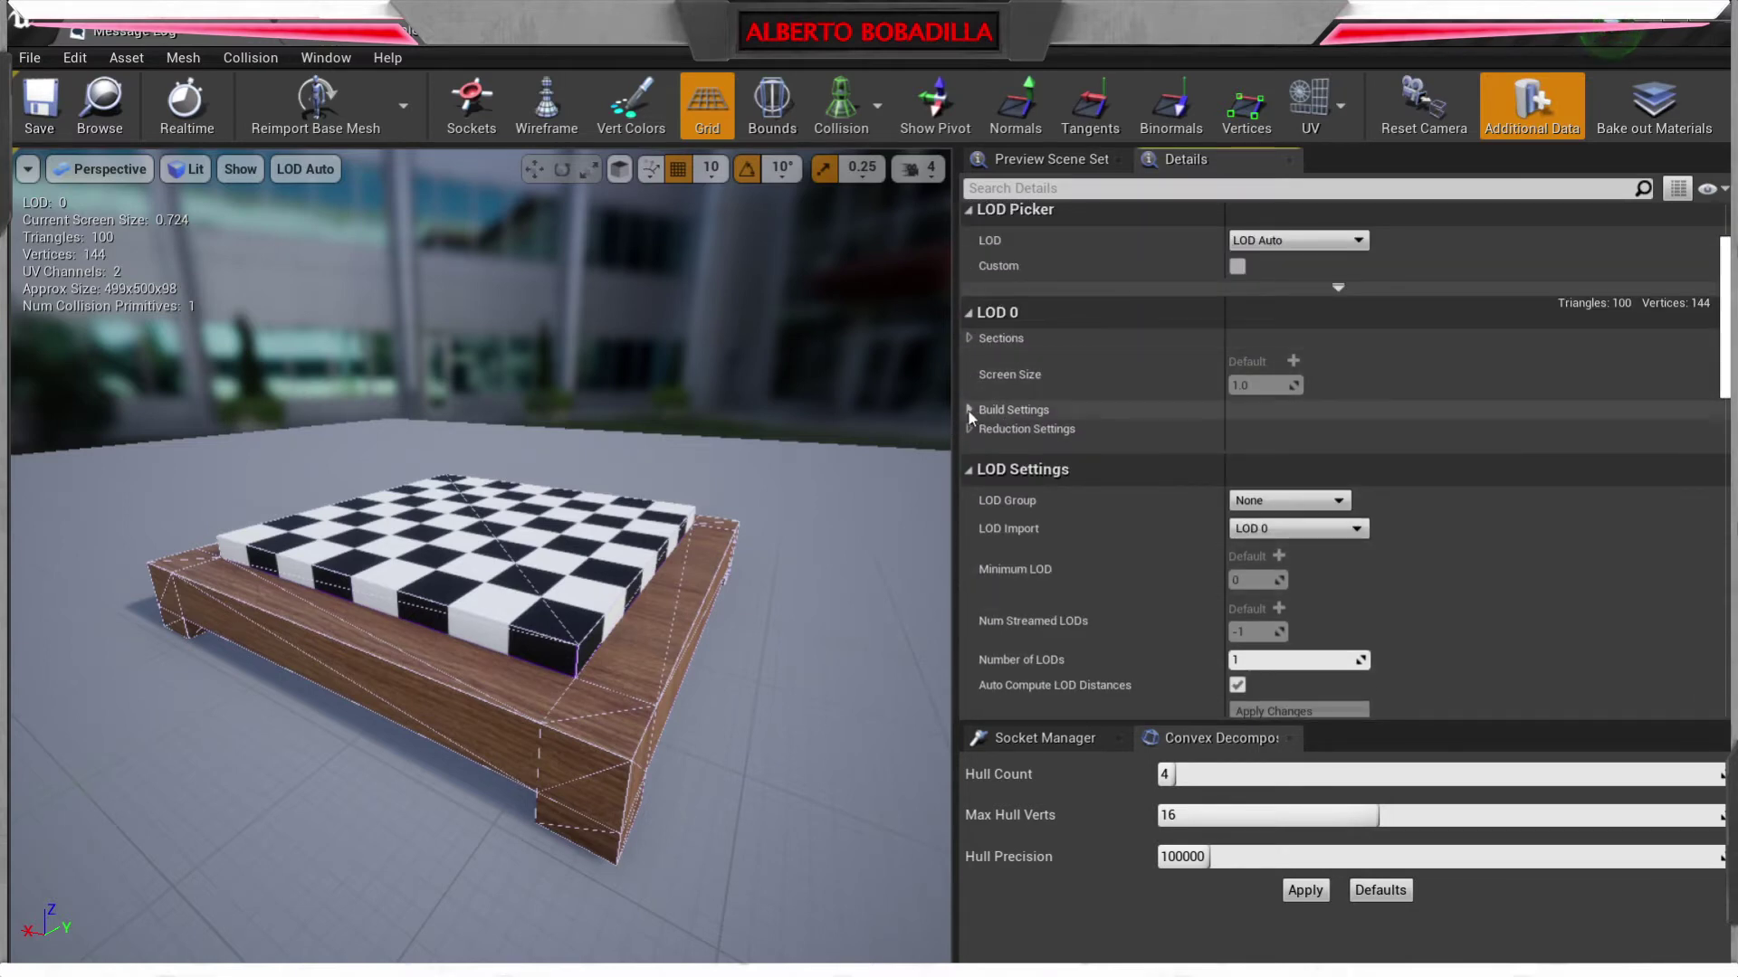
- Set the chessboard mesh's Build Scale to 2 on X, Y and Z, apply the changes, and view the board in the level
click(969, 411)
scroll(1144, 492, down, 4)
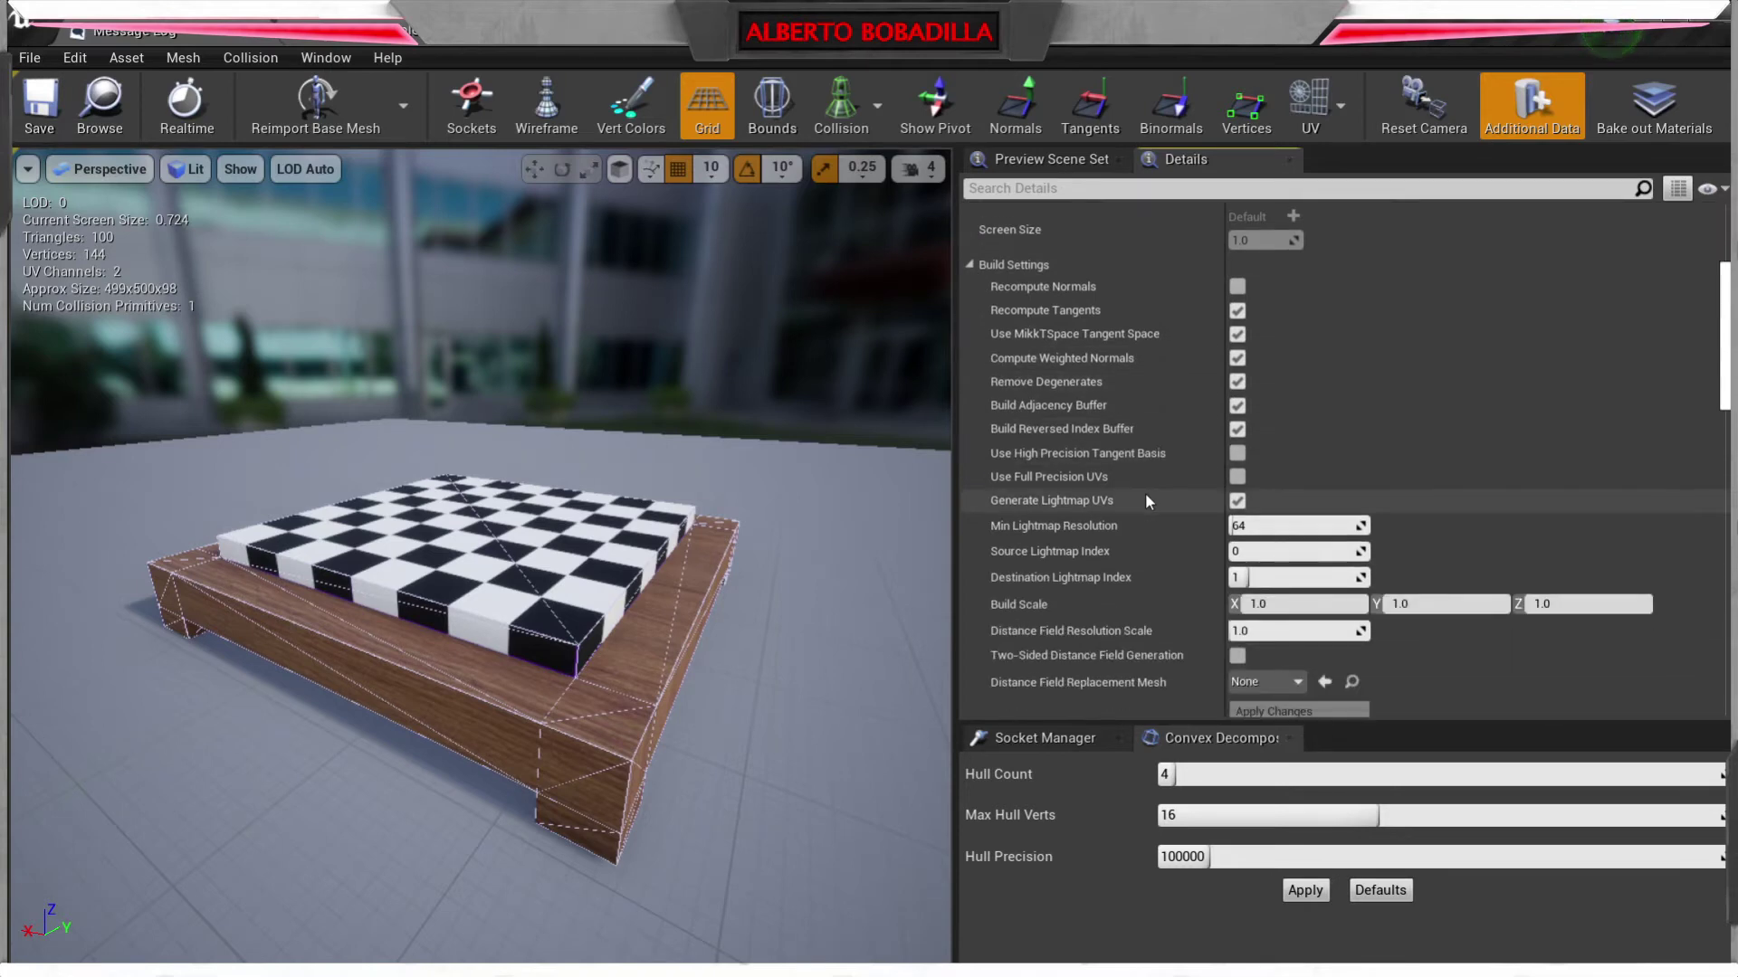
scroll(1146, 501, down, 2)
click(1306, 533)
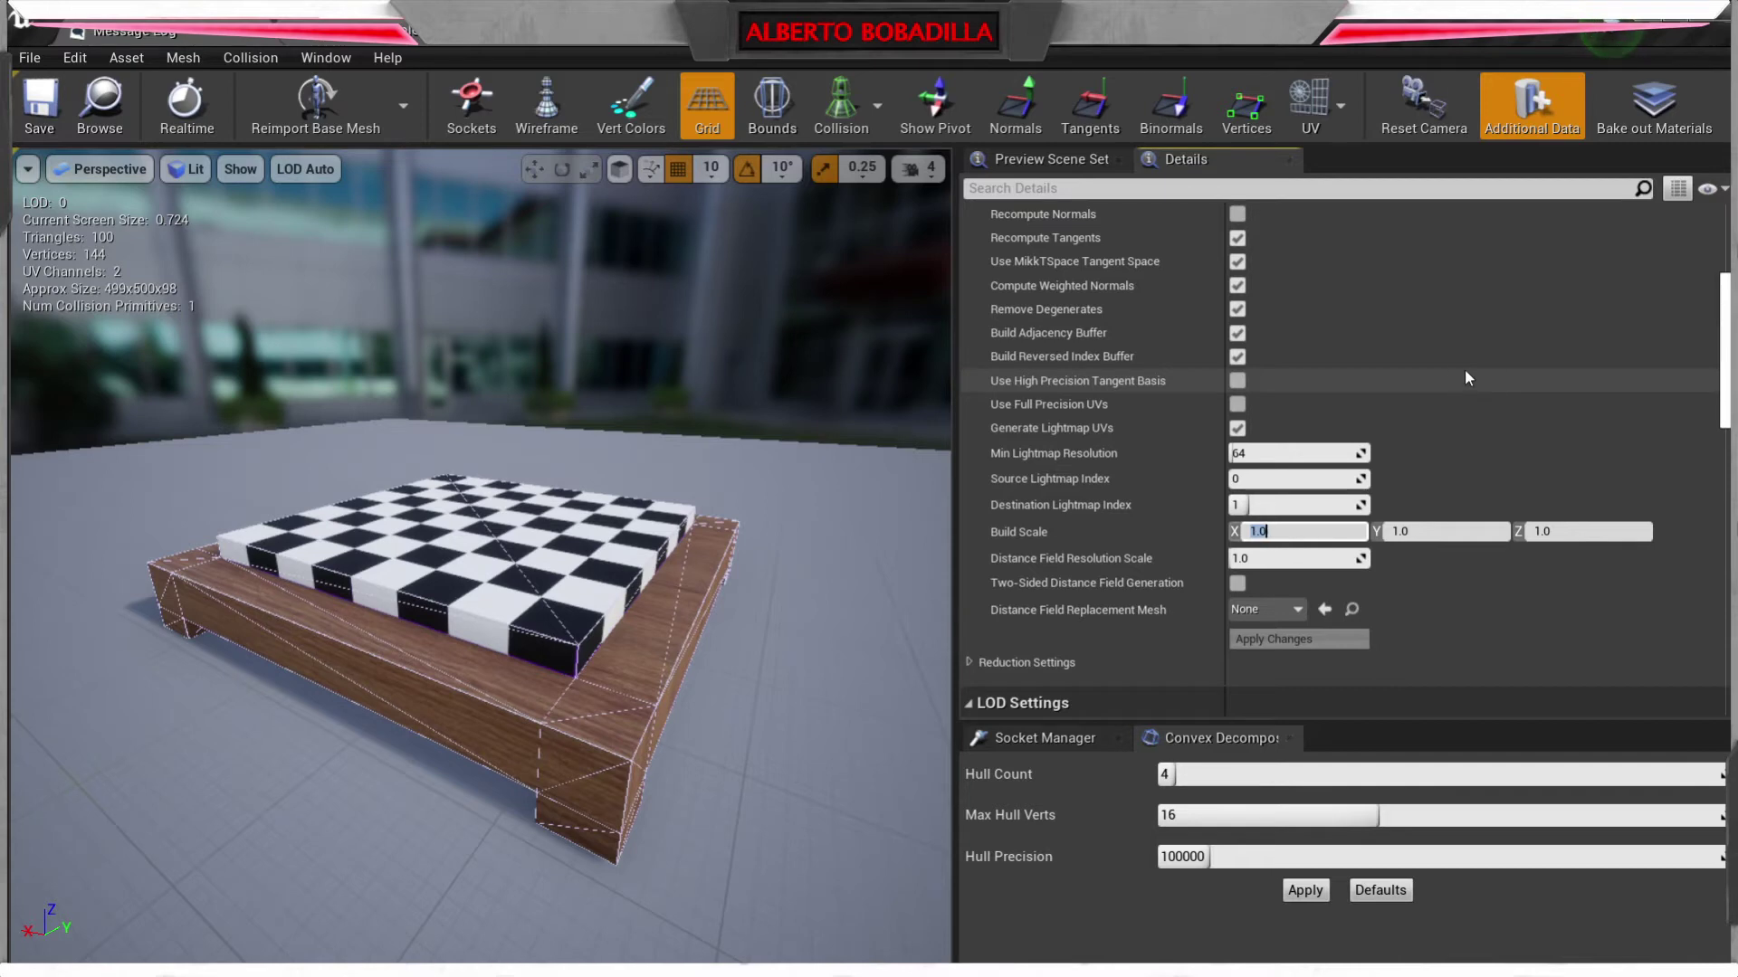
text(2)
key(Tab)
text(2)
key(Tab)
text(2)
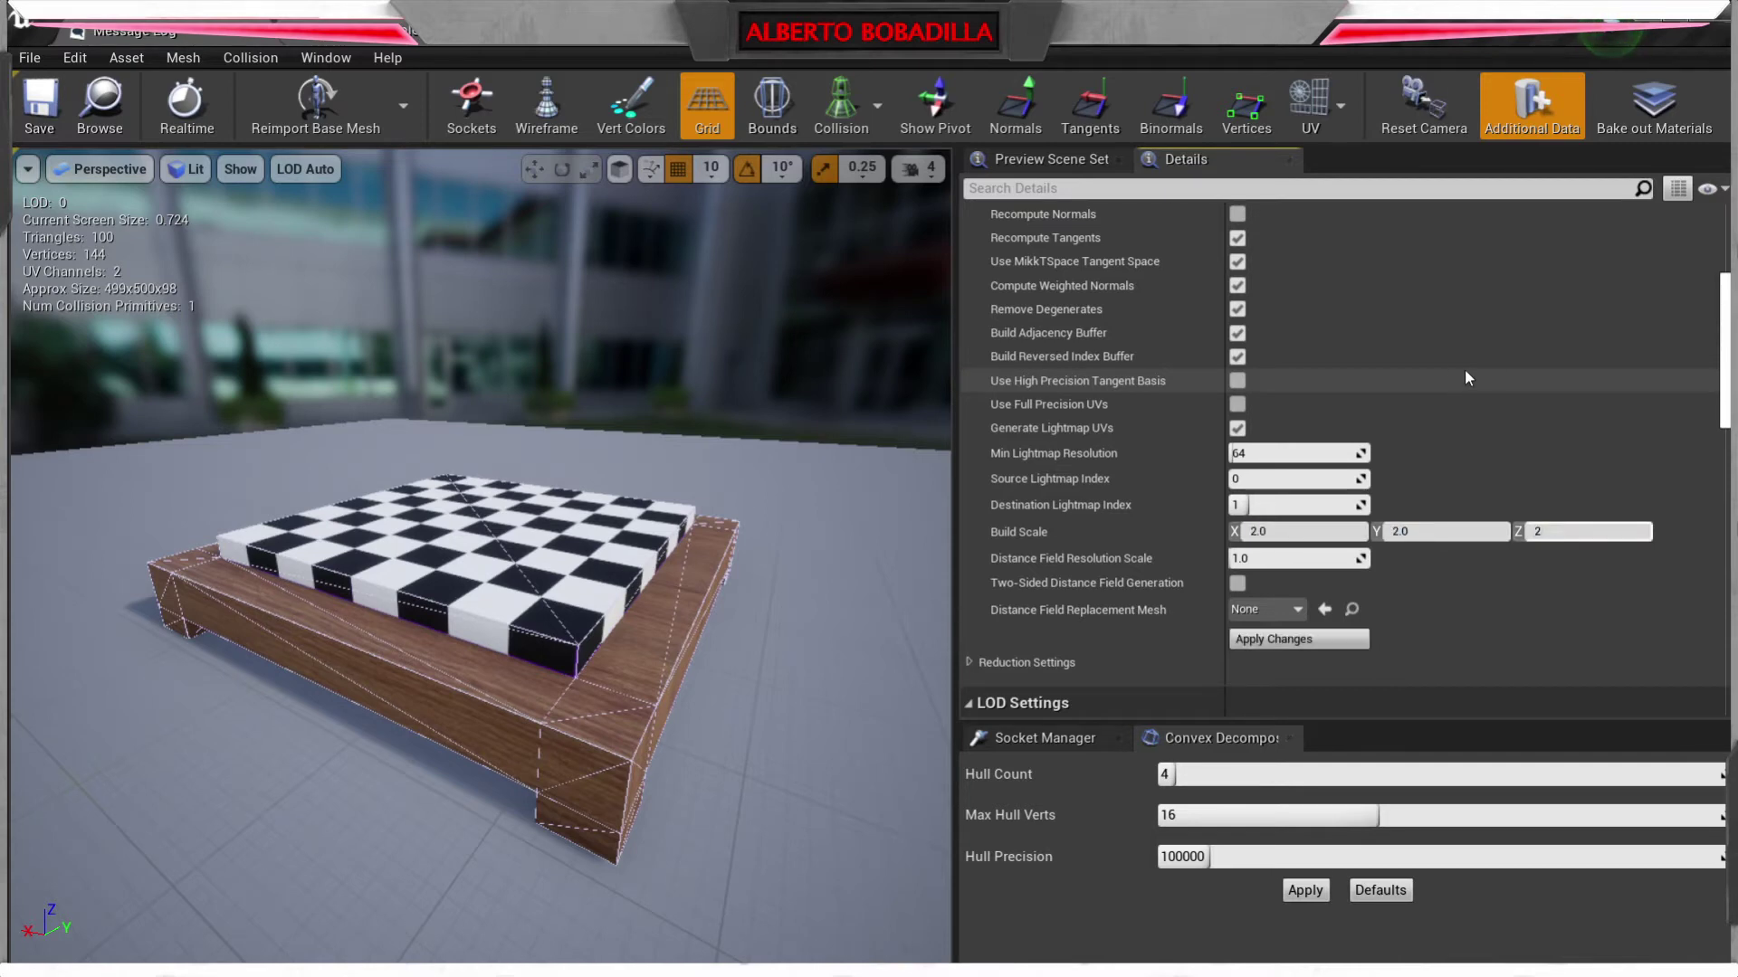
scroll(715, 510, down, 3)
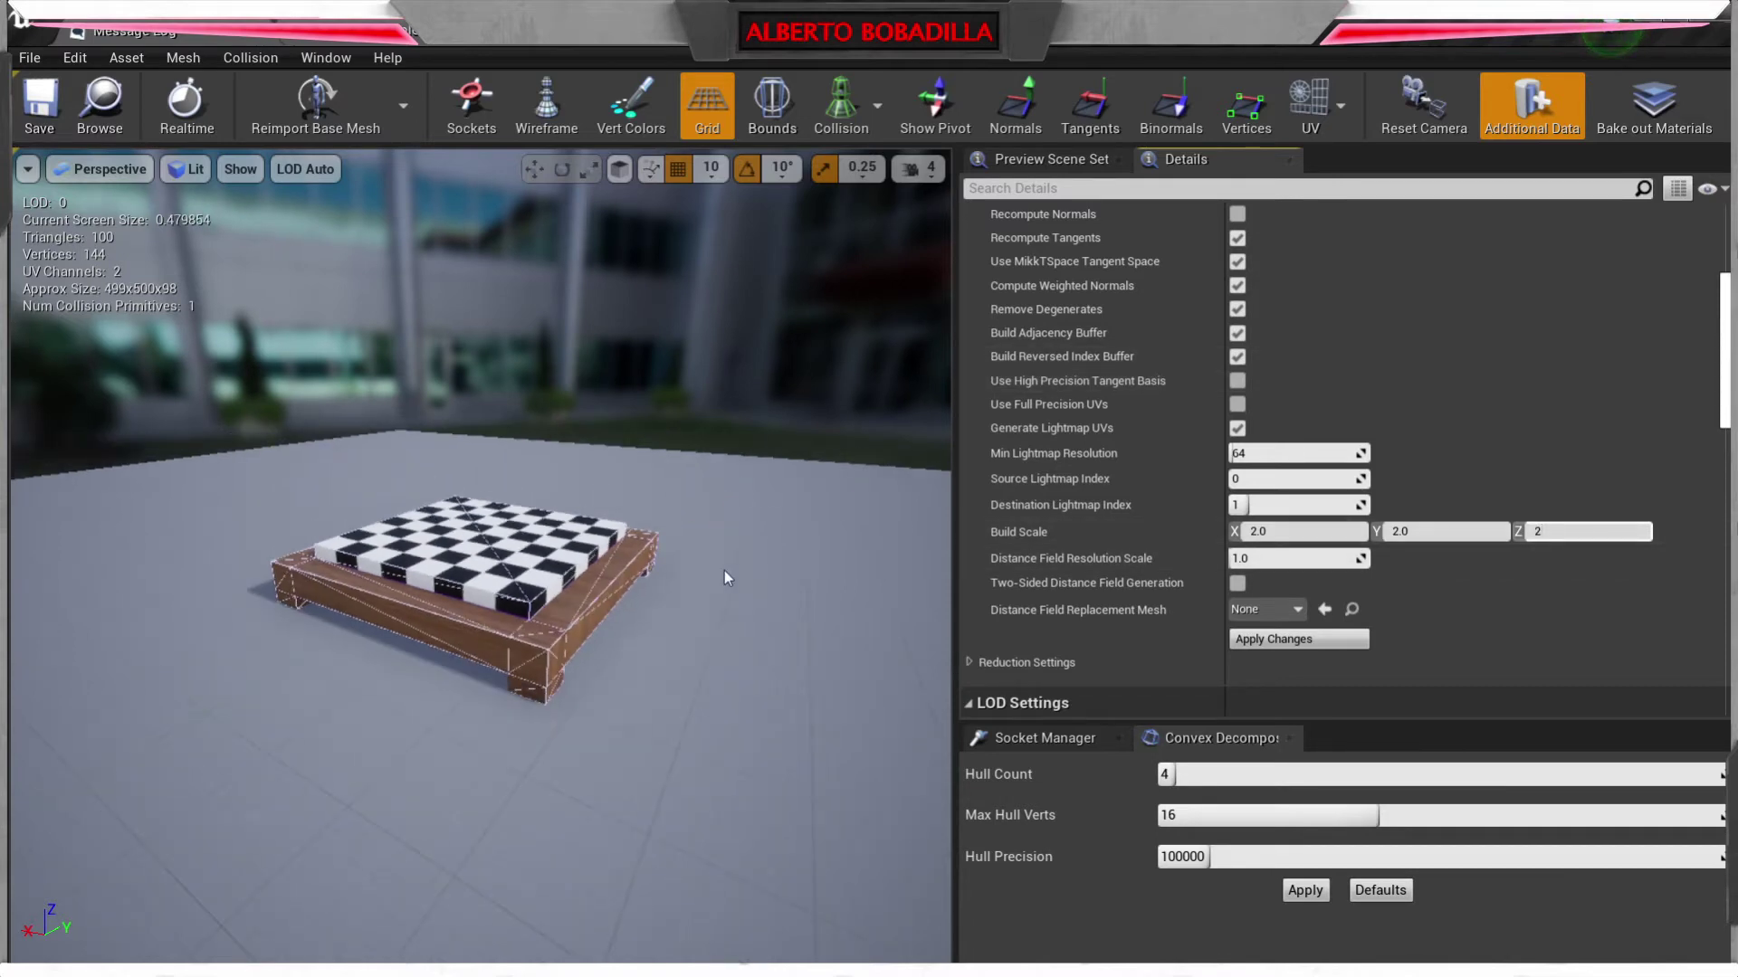
click(1318, 640)
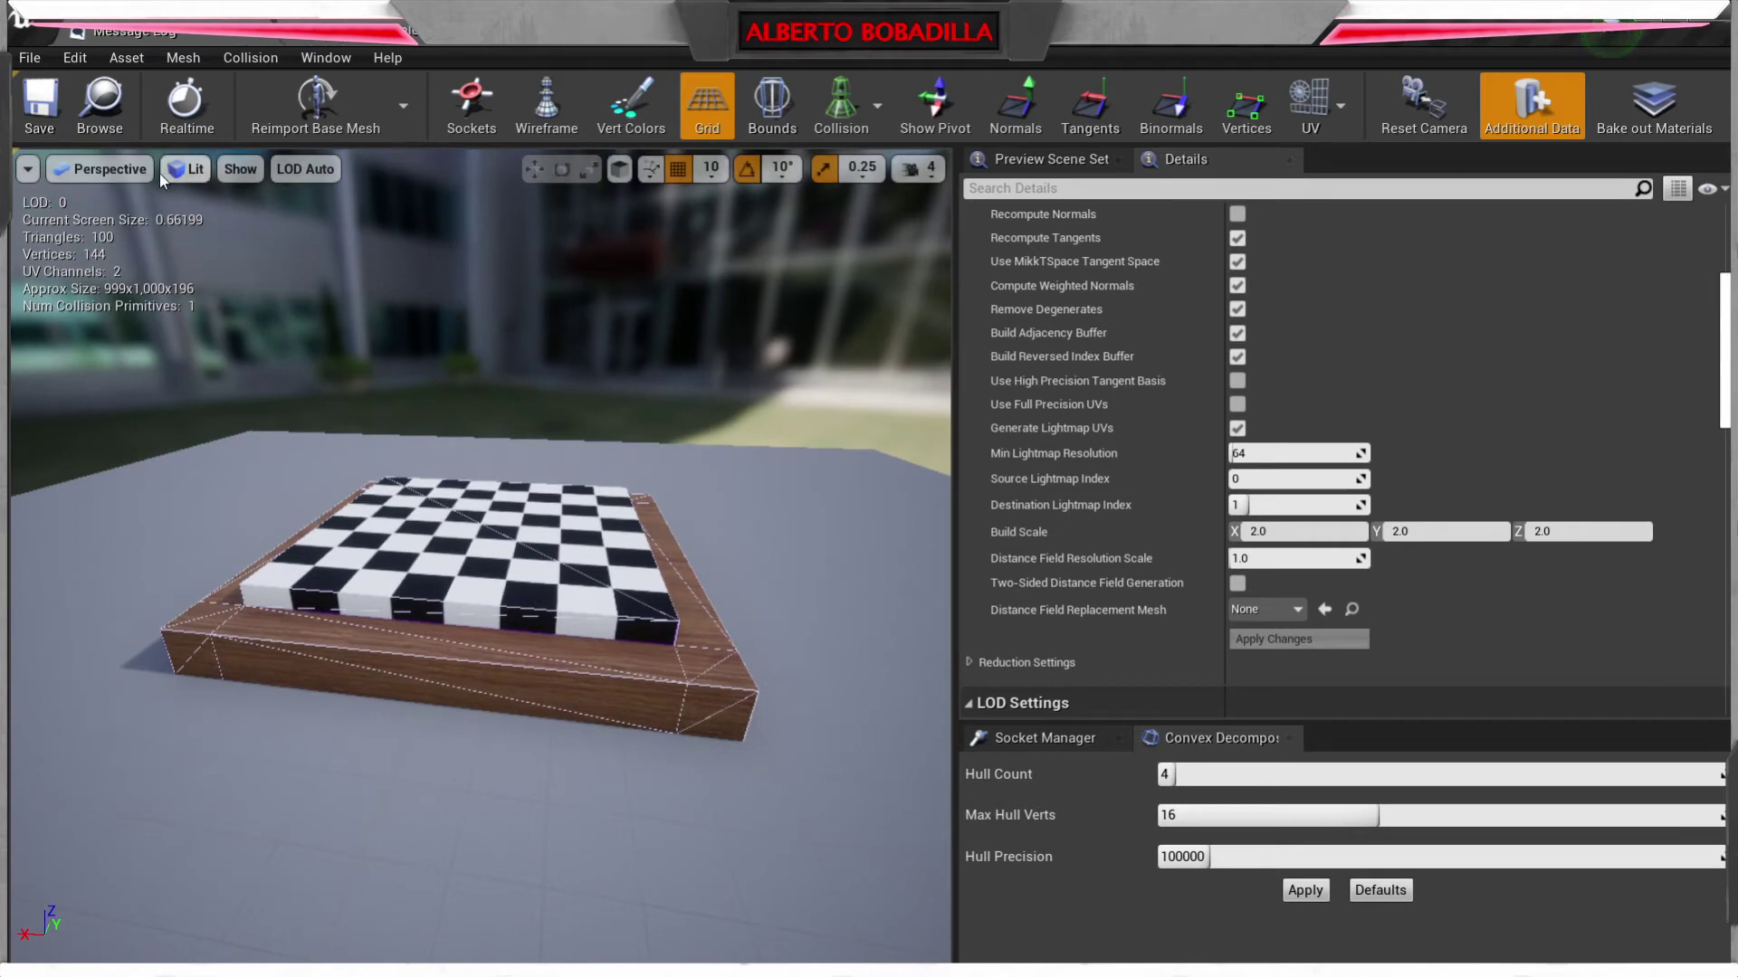
click(192, 40)
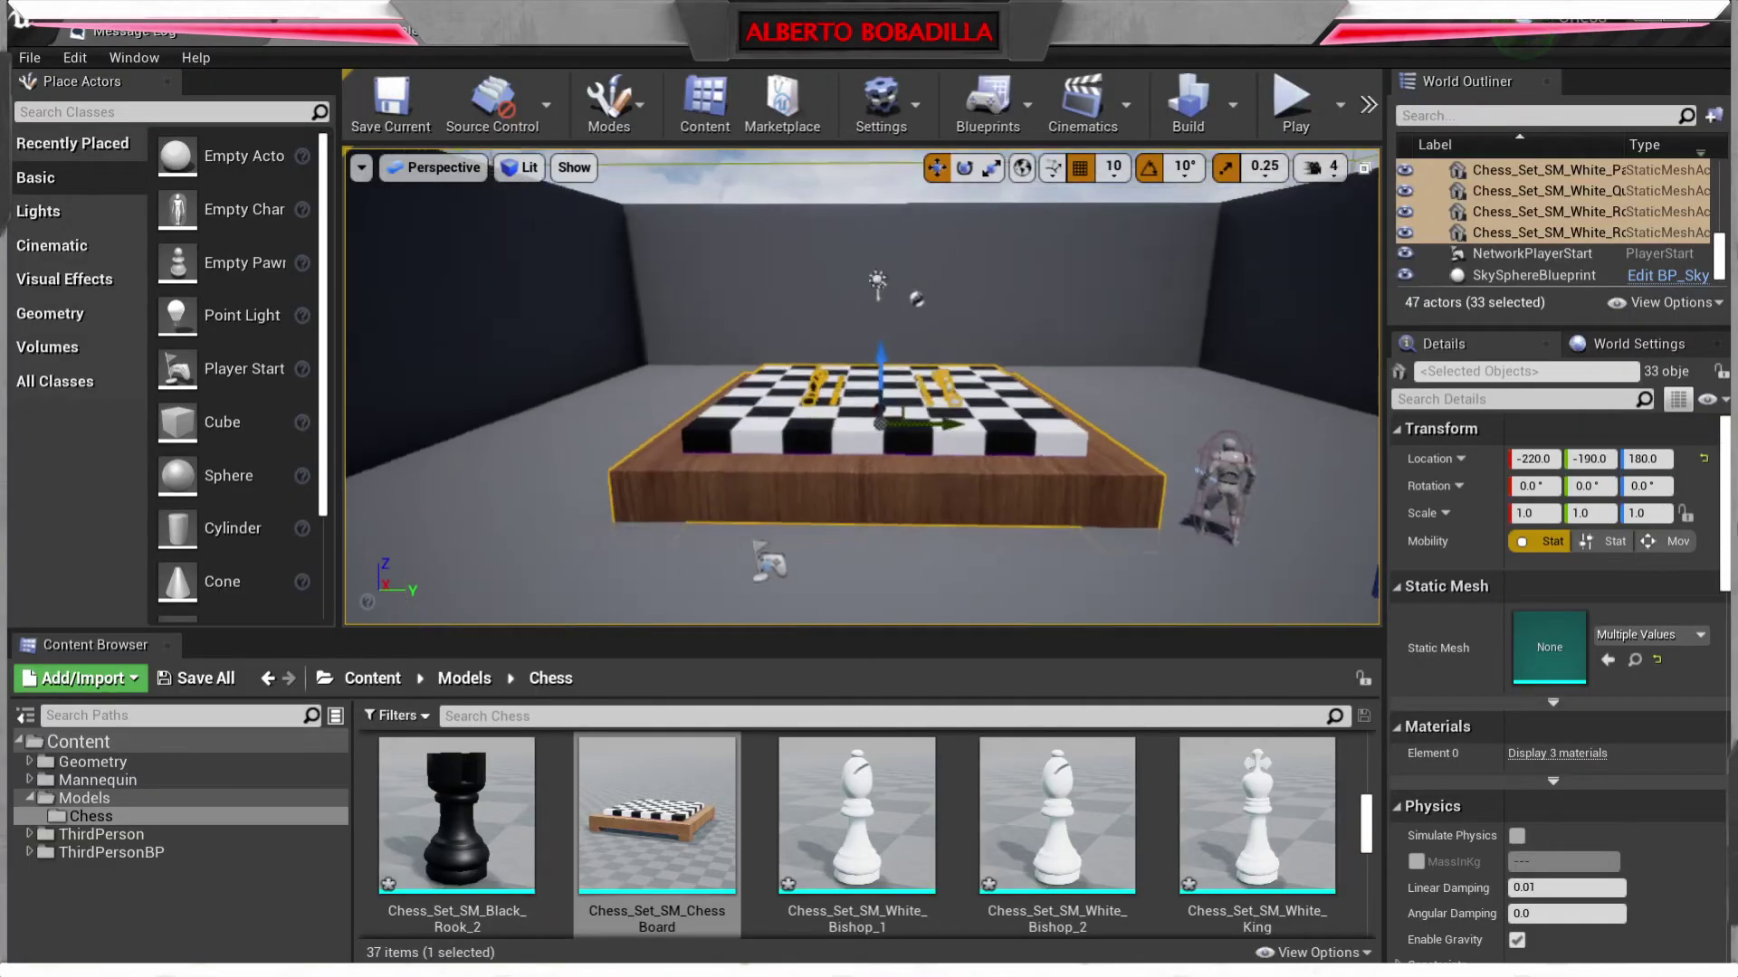
right_drag(862, 387, 735, 391)
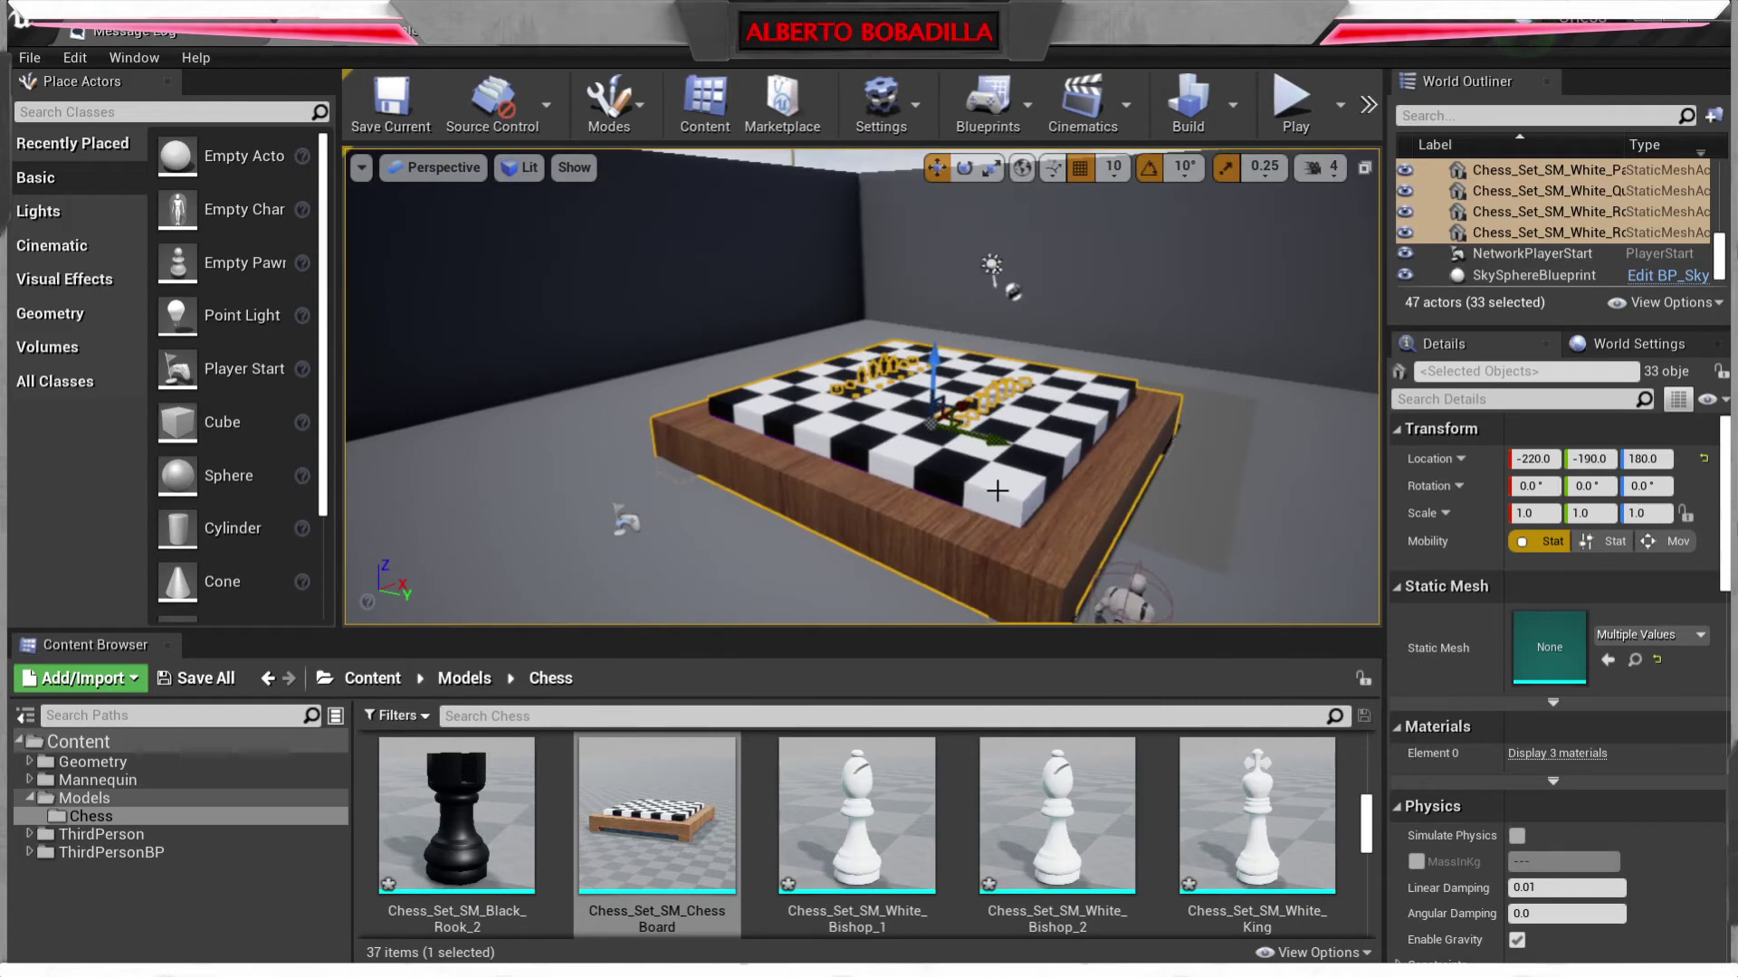
click(857, 814)
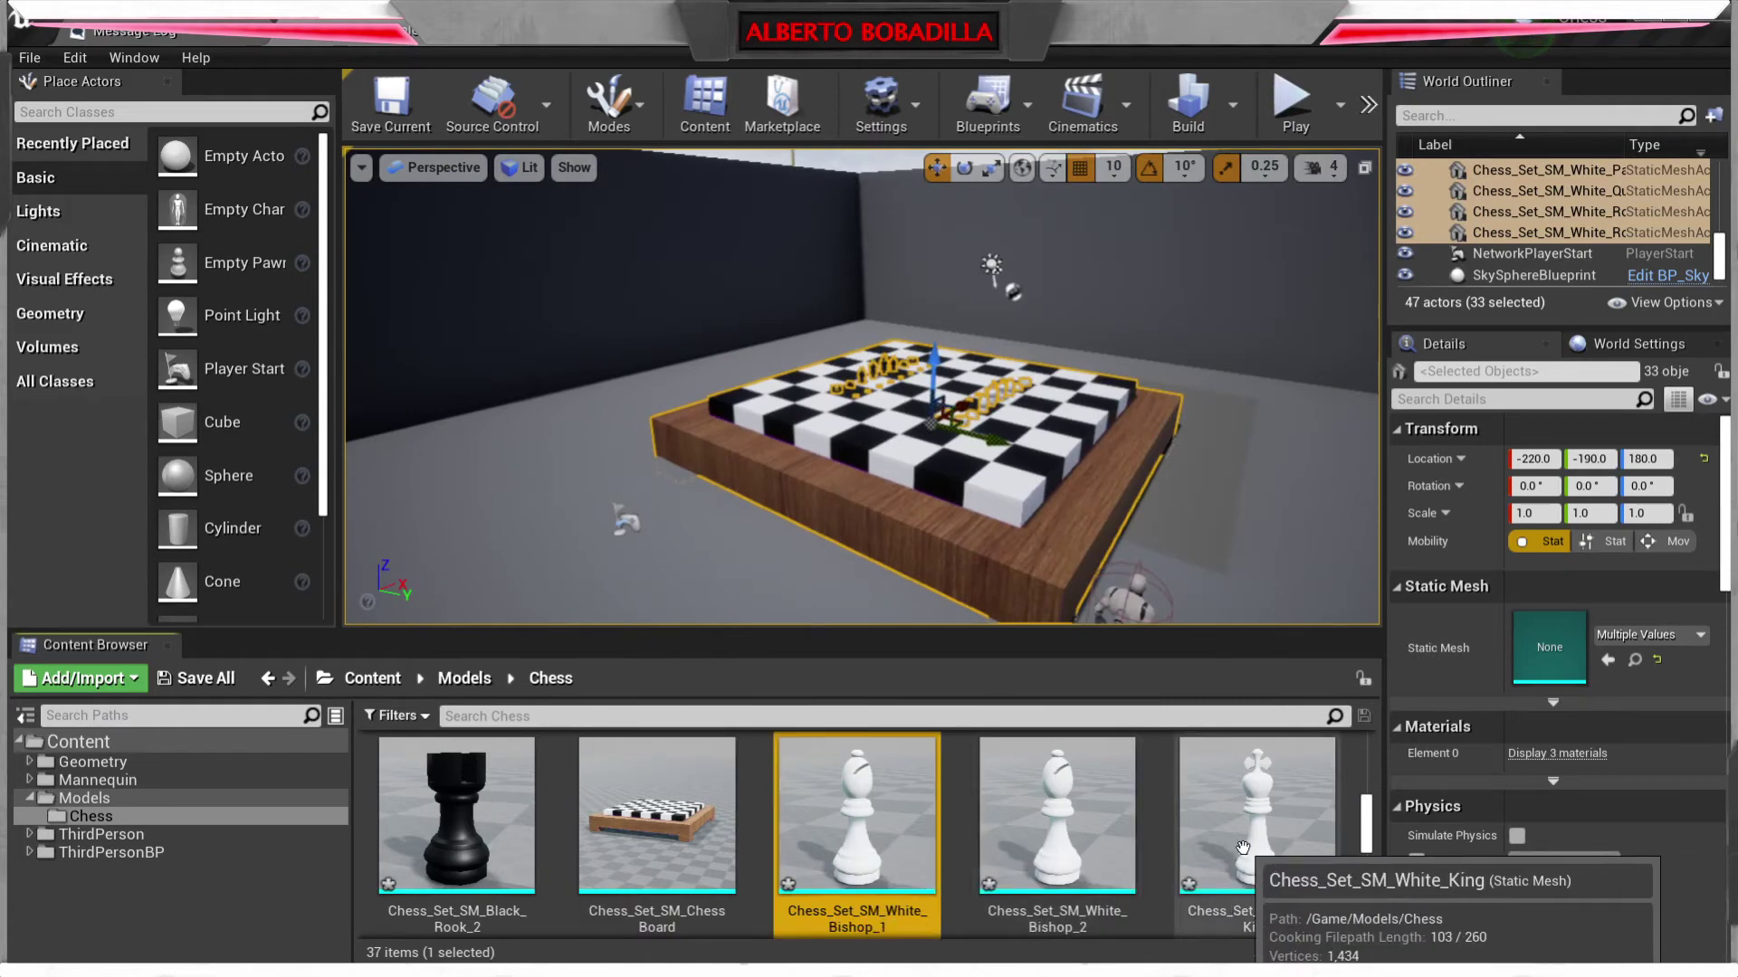
scroll(1068, 846, up, 10)
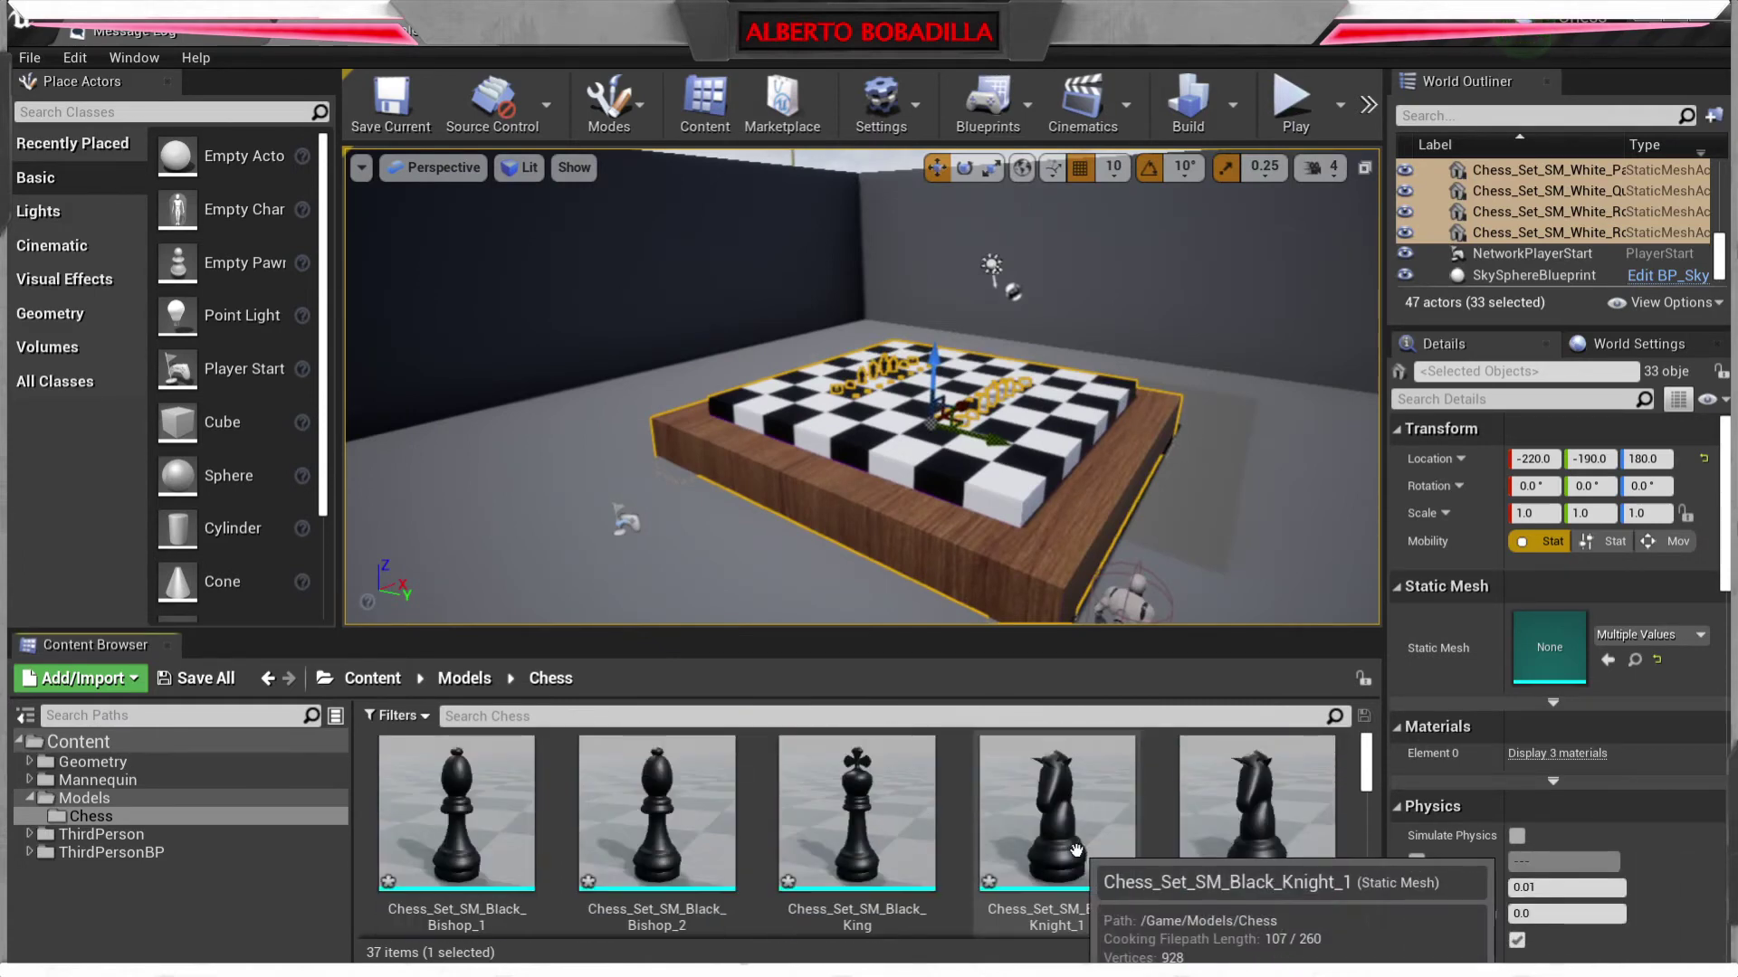
scroll(869, 823, down, 10)
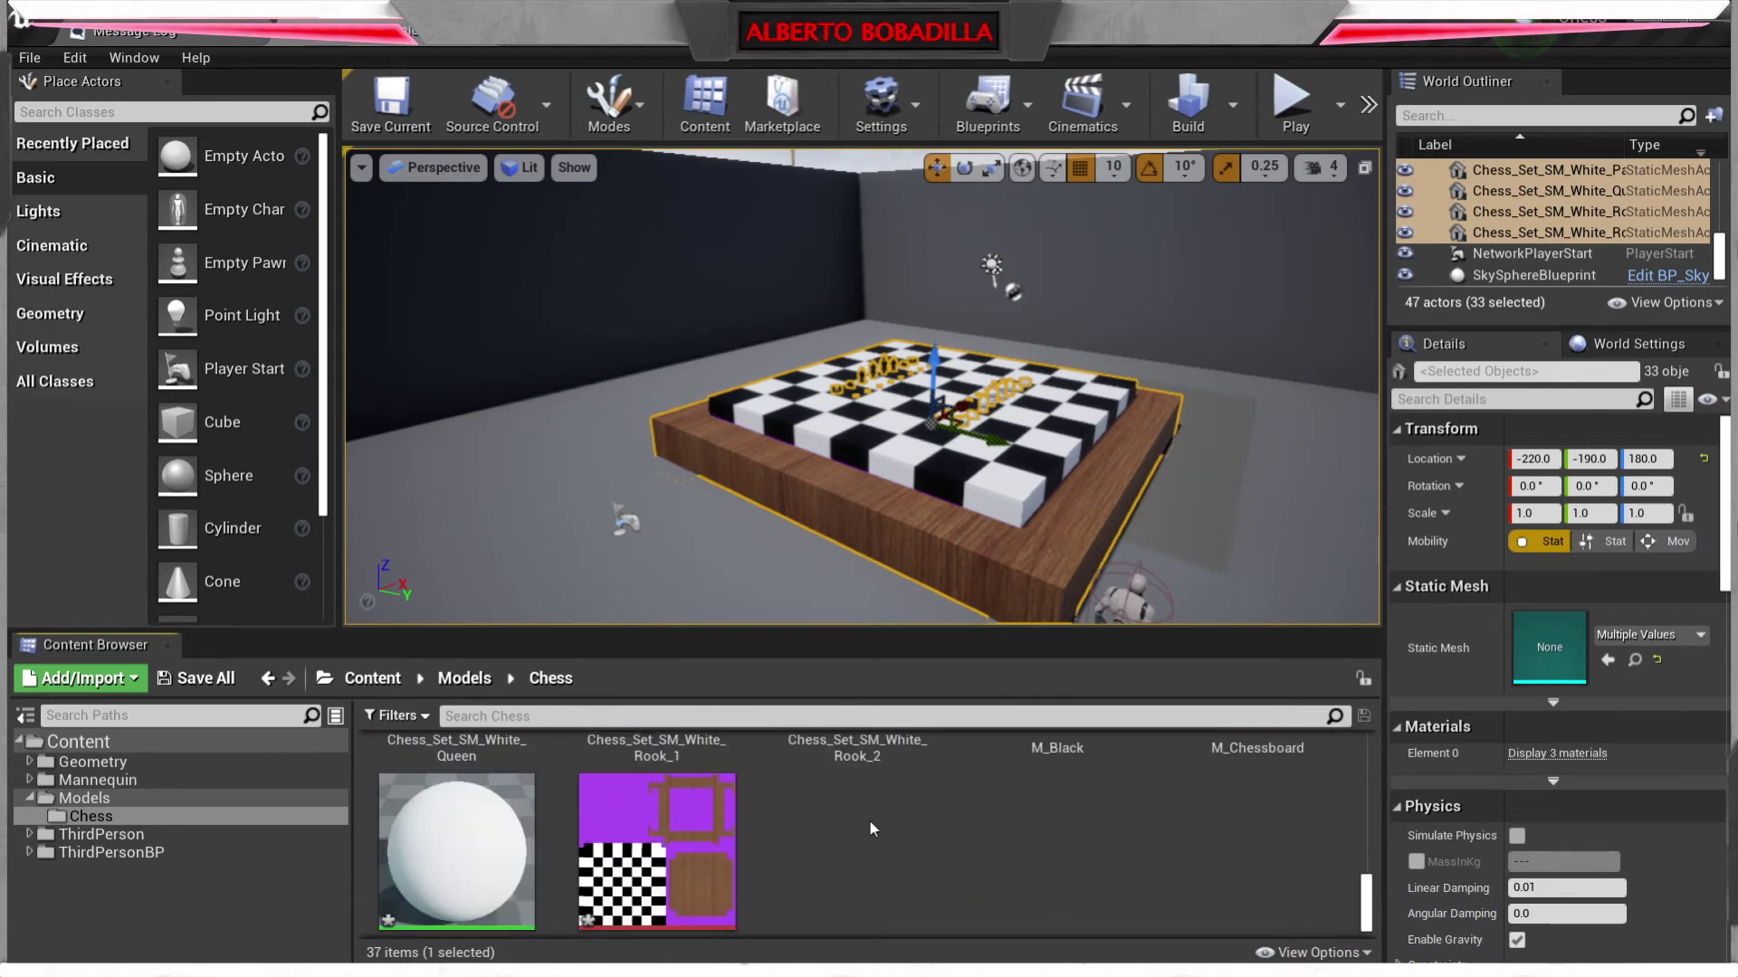
shift+click(875, 824)
key(Delete)
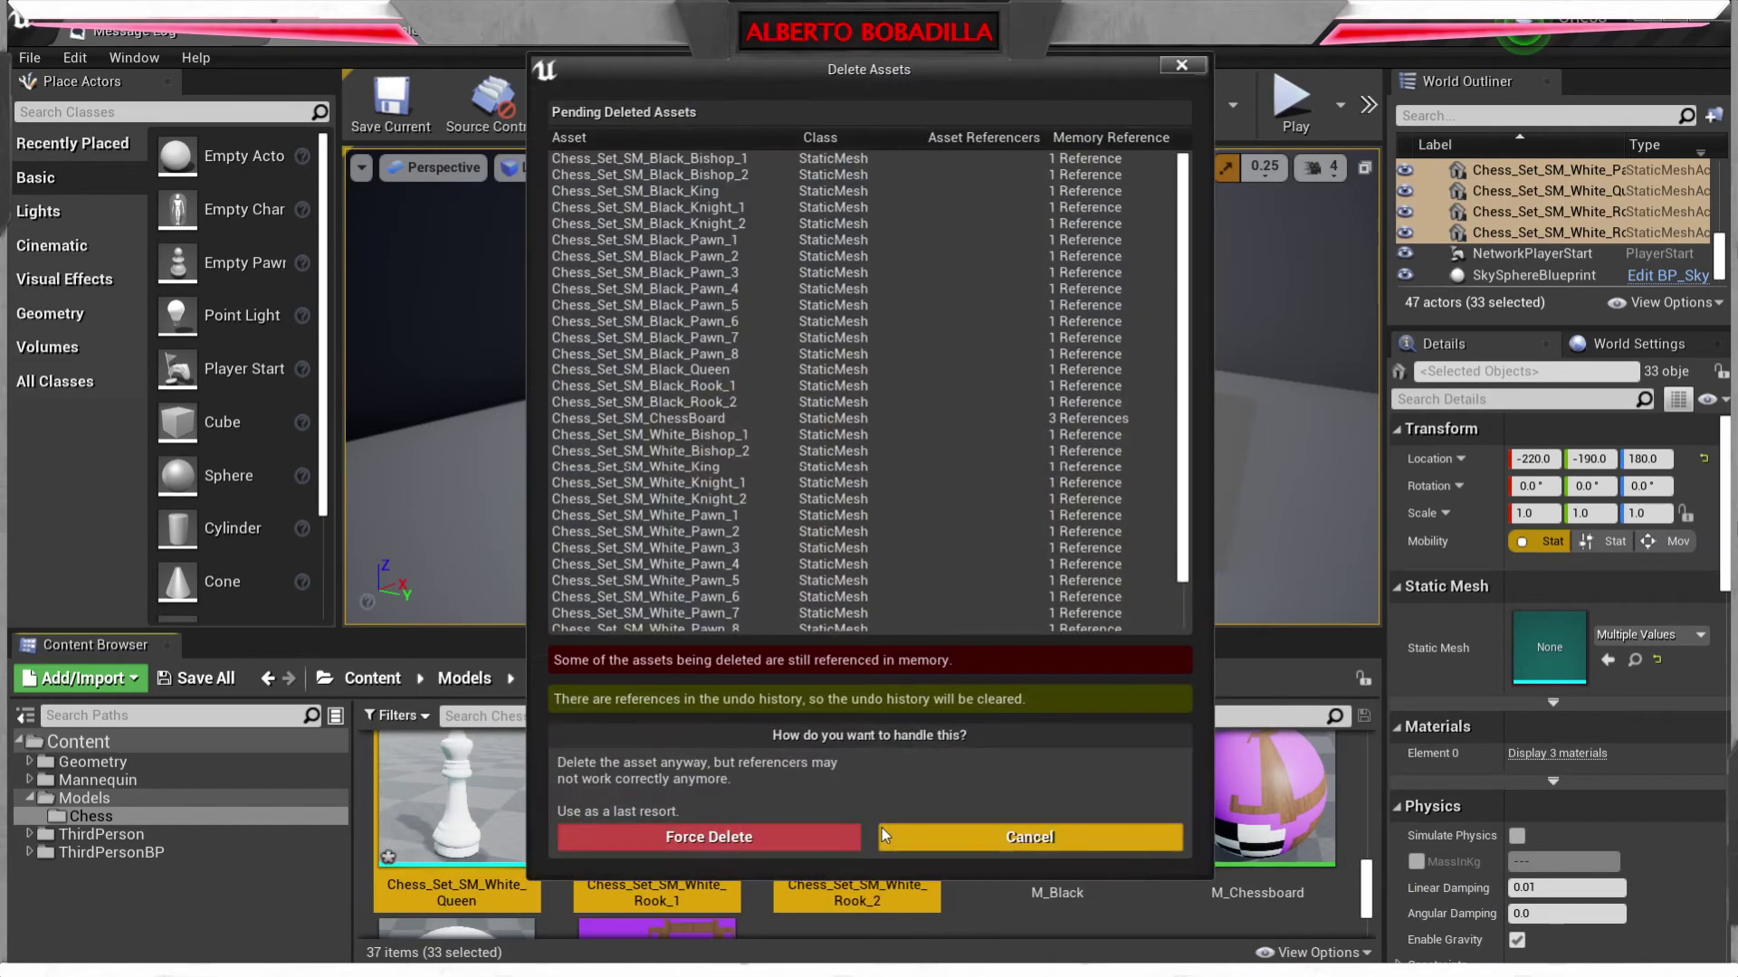
click(1034, 831)
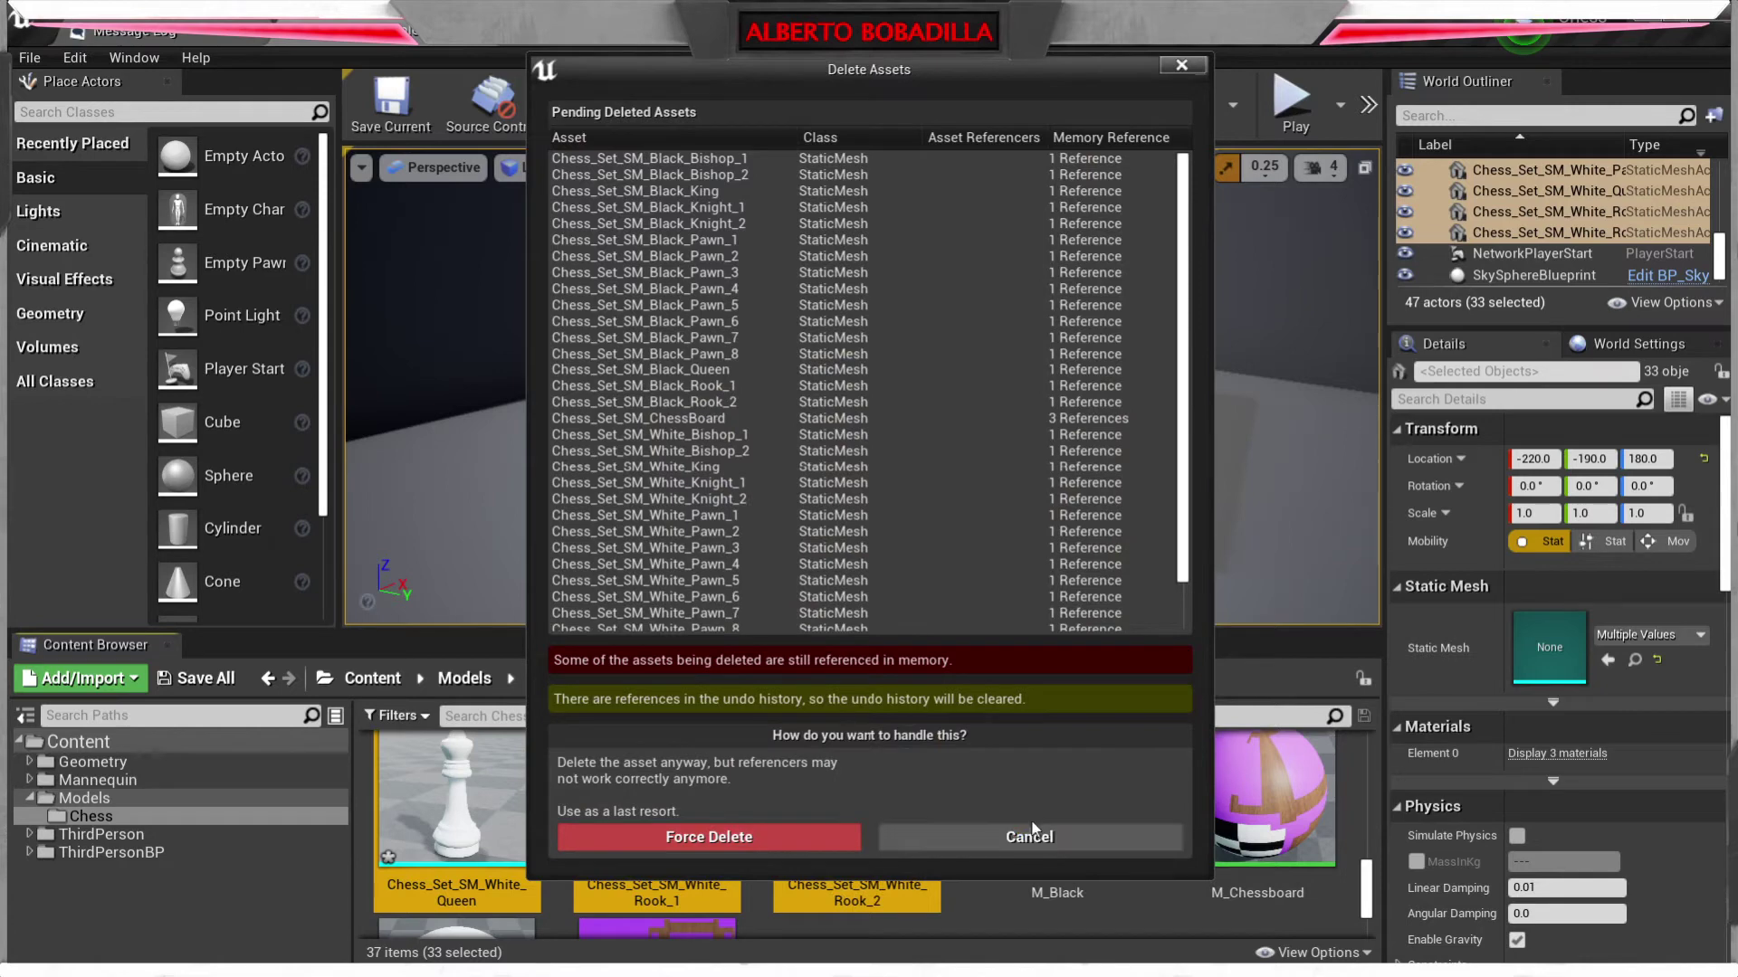
click(1192, 69)
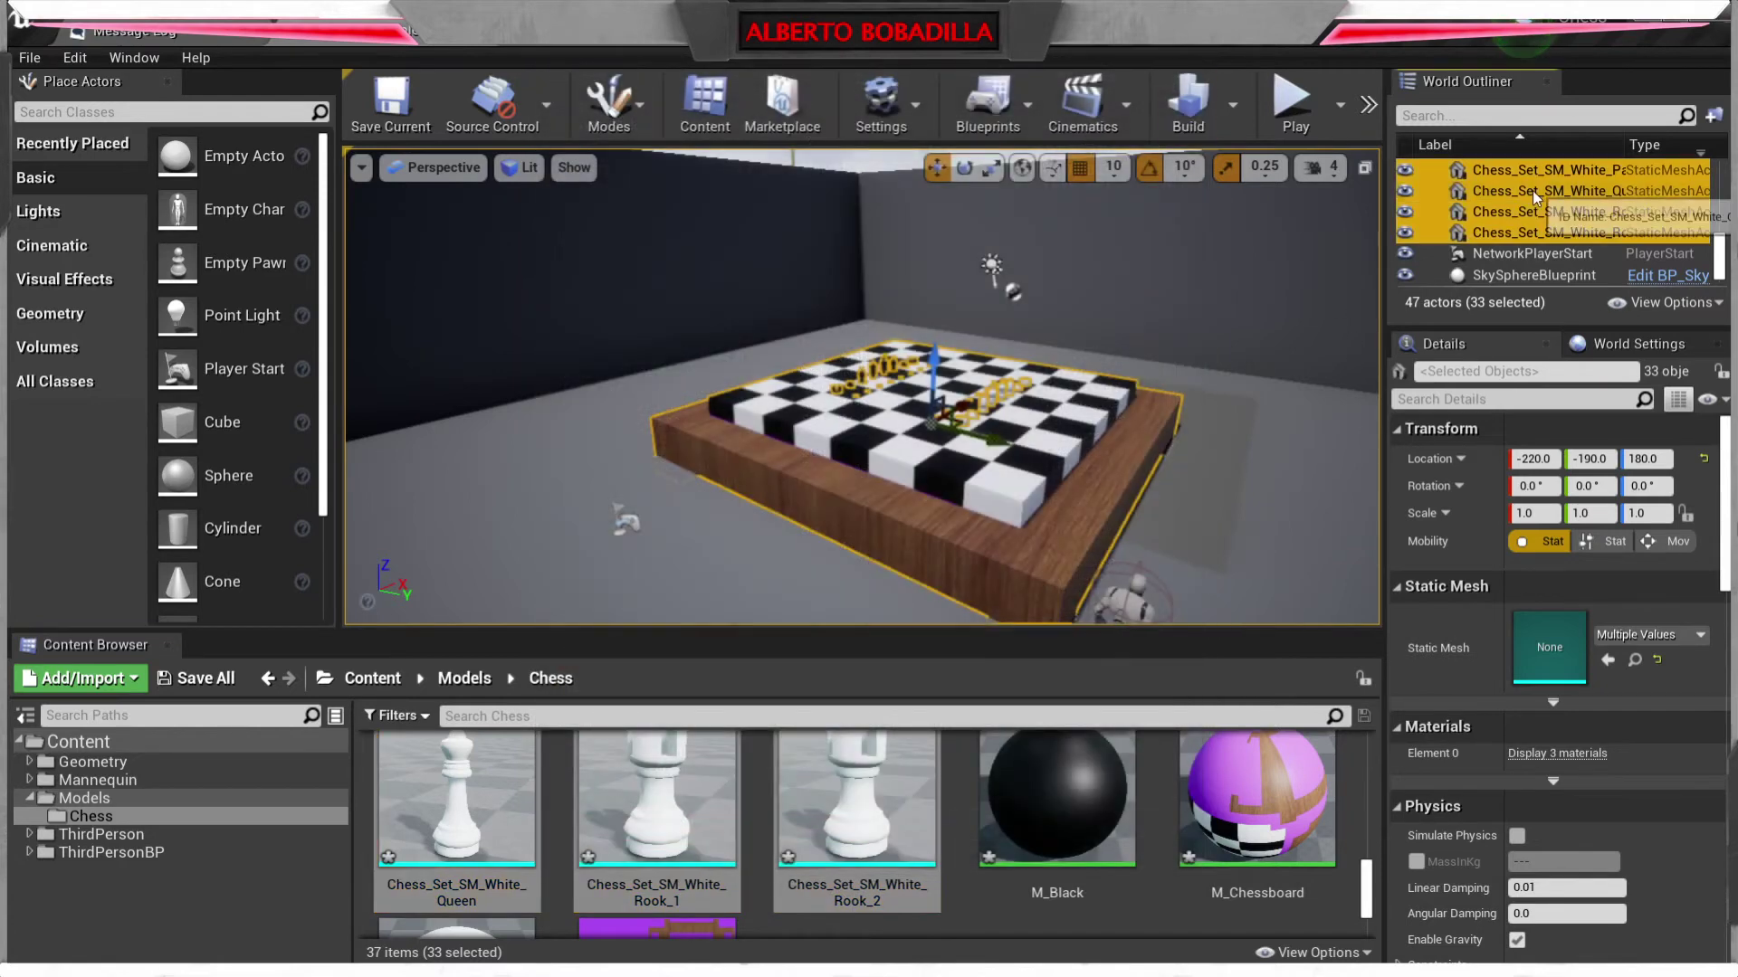
right_click(1533, 190)
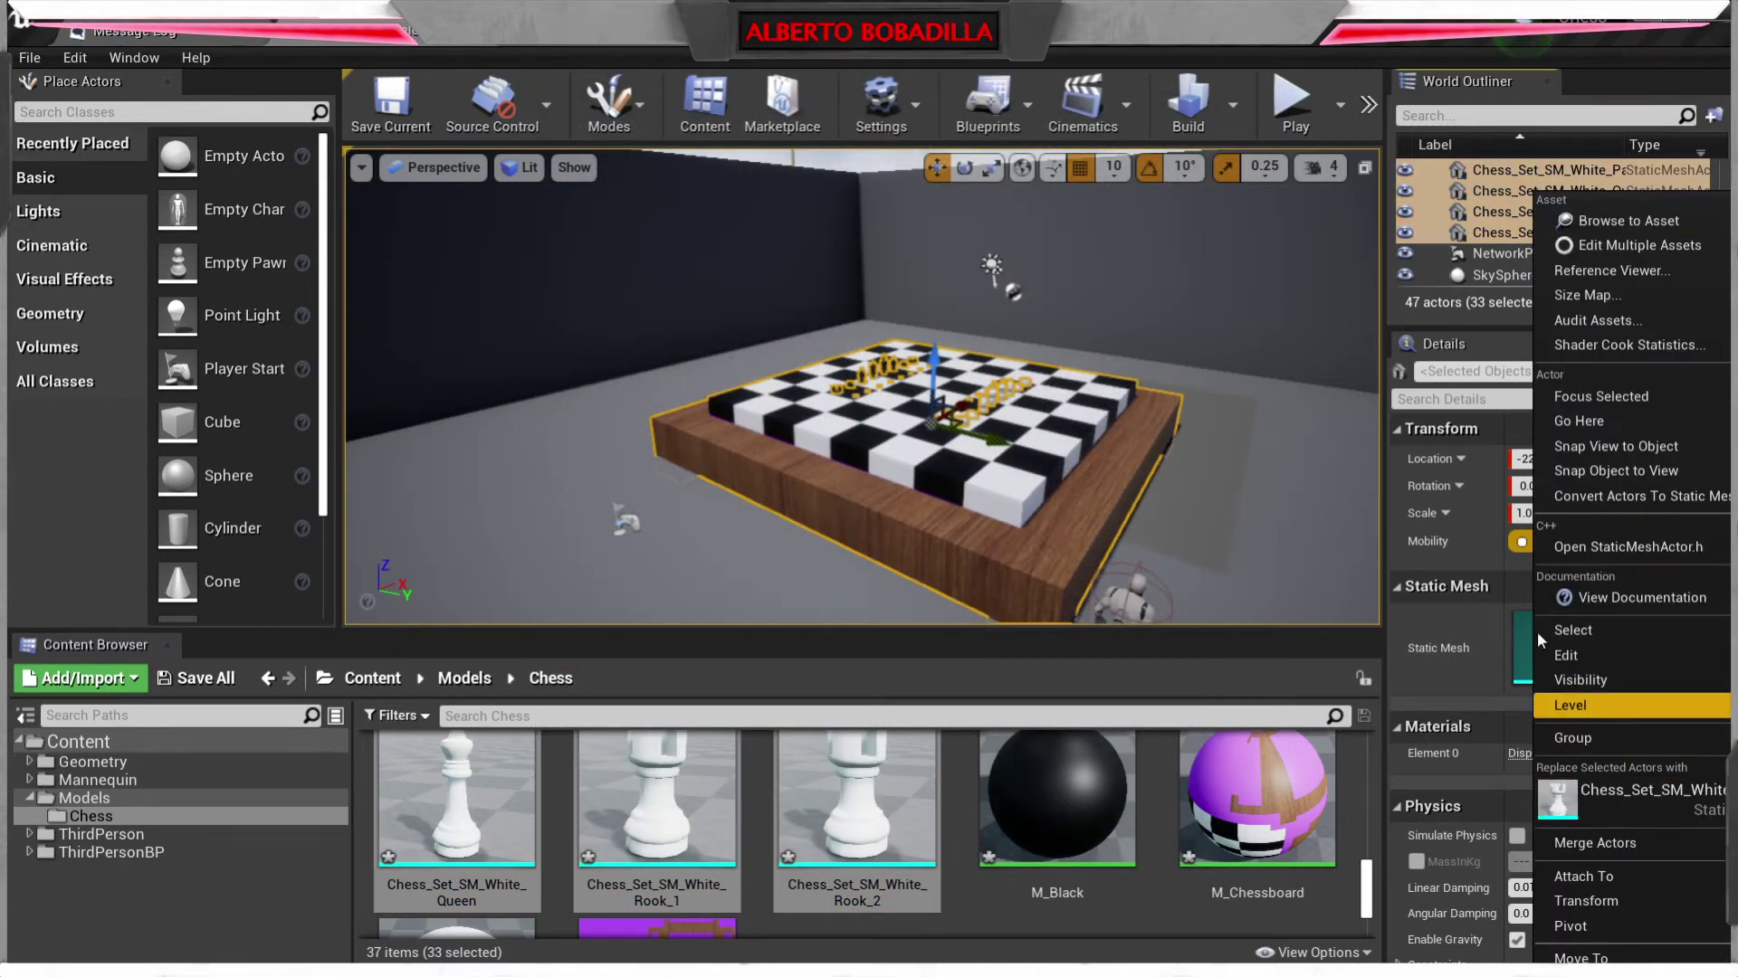
key(Escape)
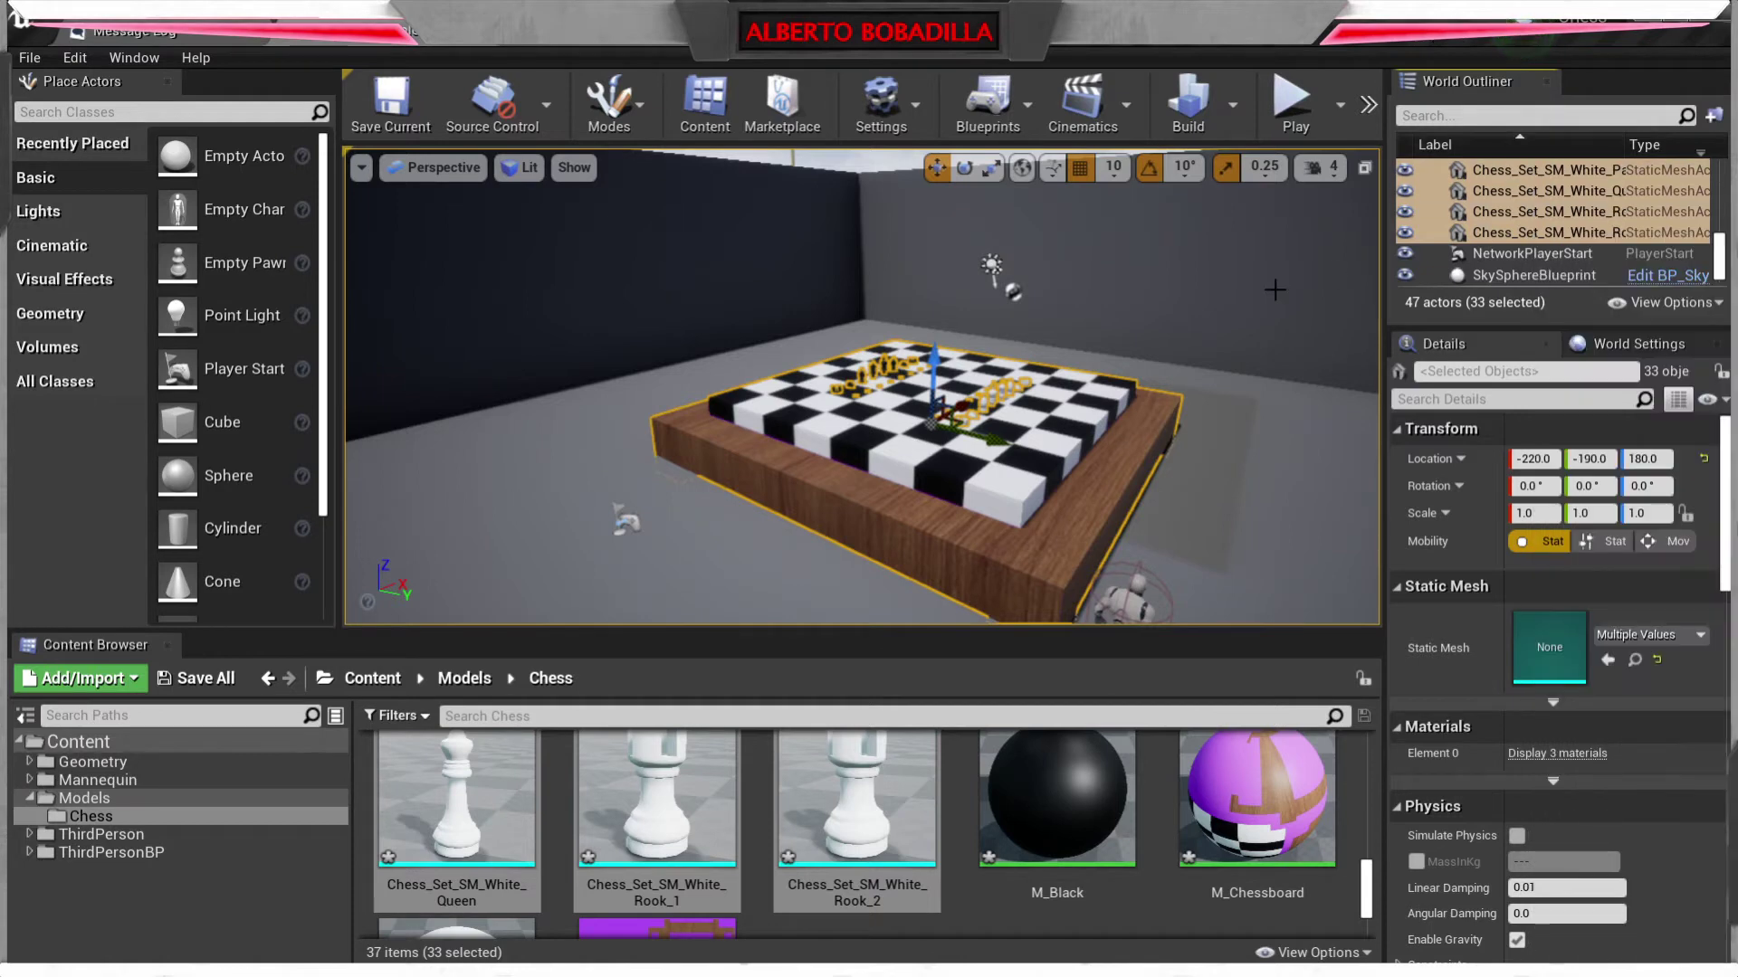
- Delete the selected chessboard and all chess piece actors from the level
scroll(1018, 358, up, 2)
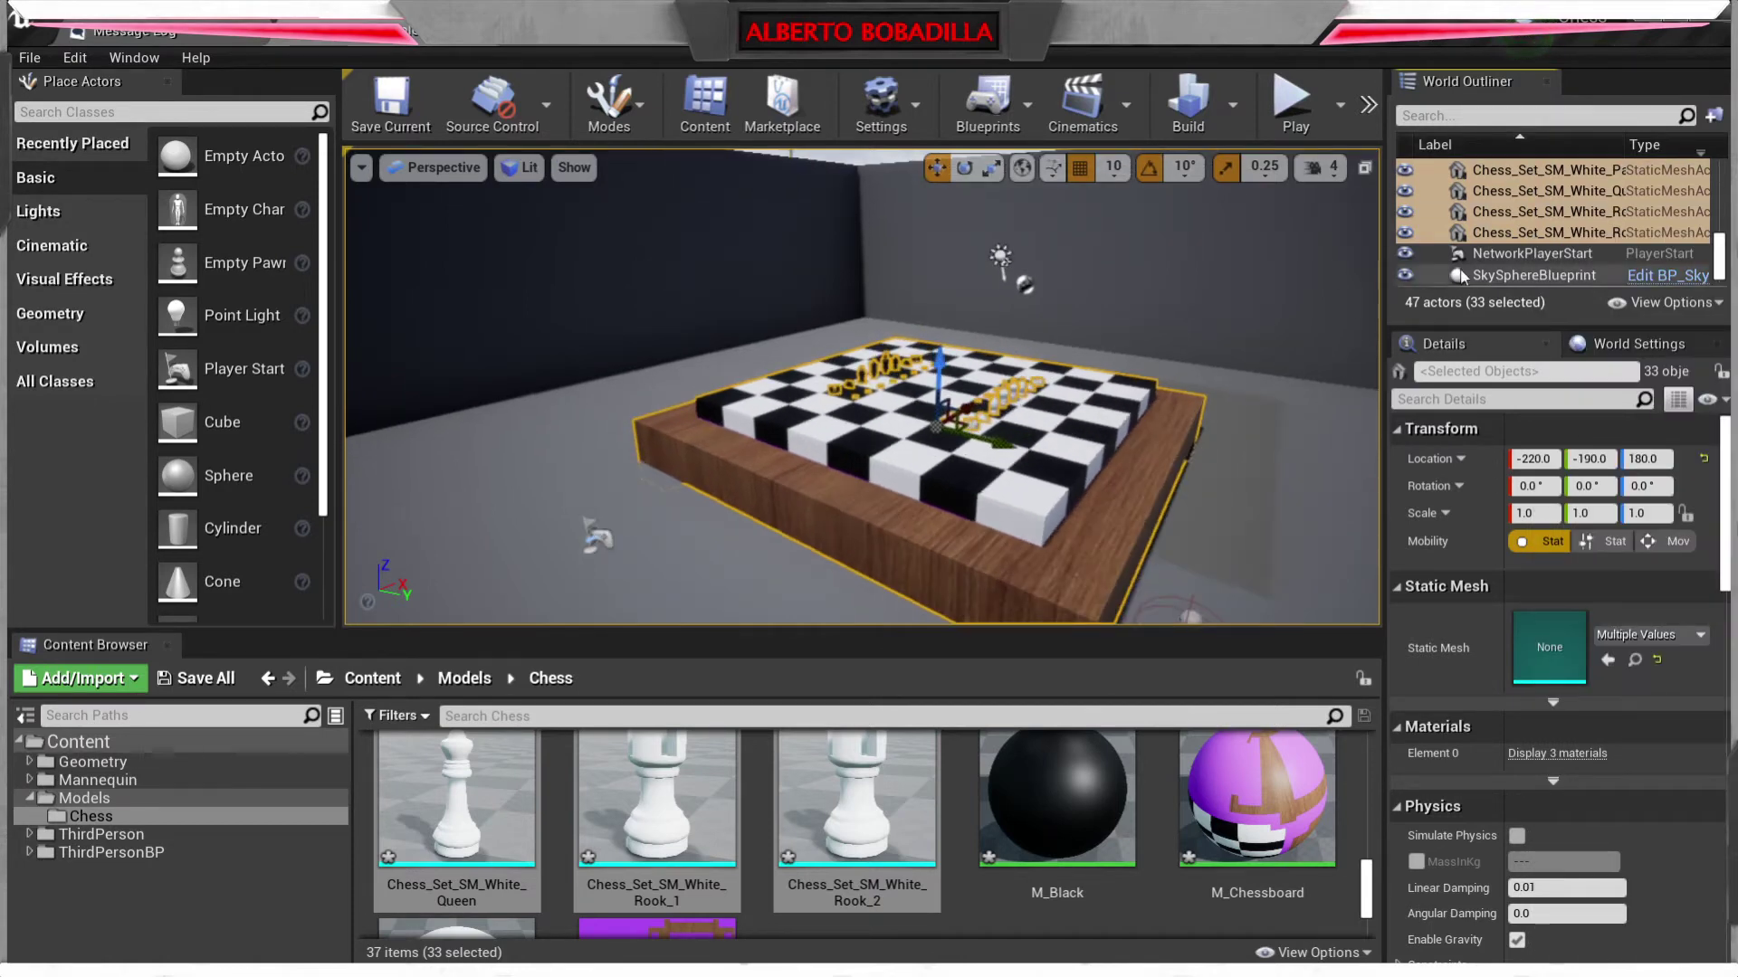
right_click(1524, 200)
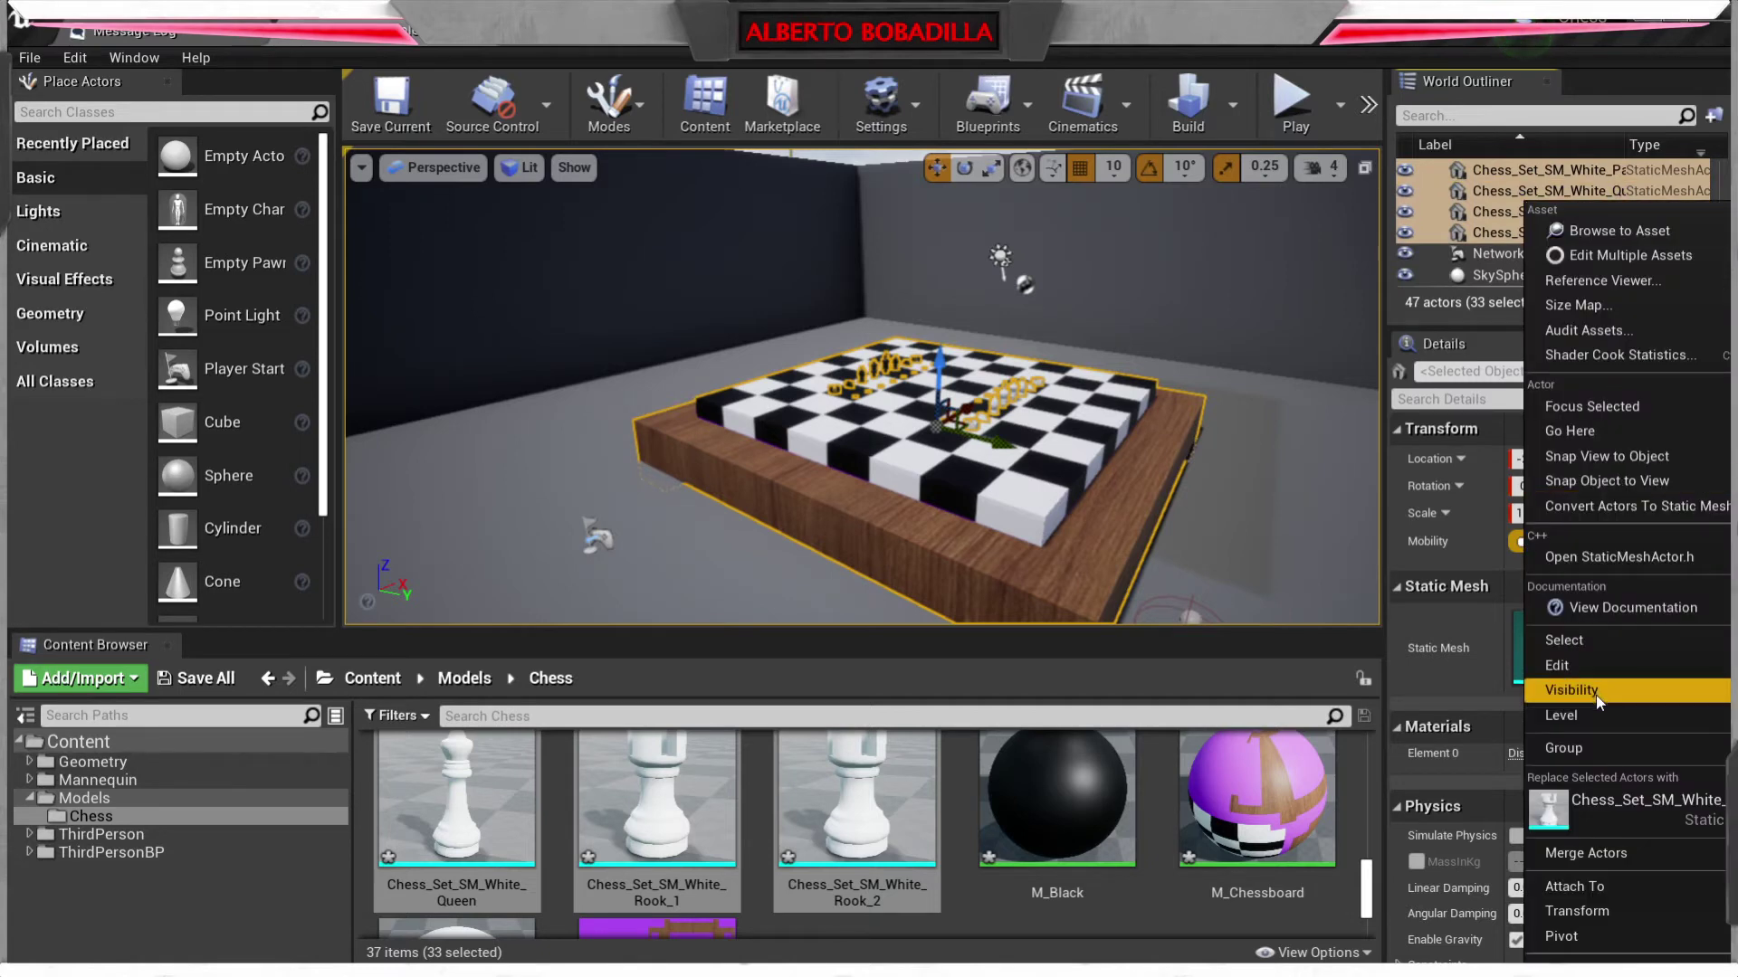
click(1510, 147)
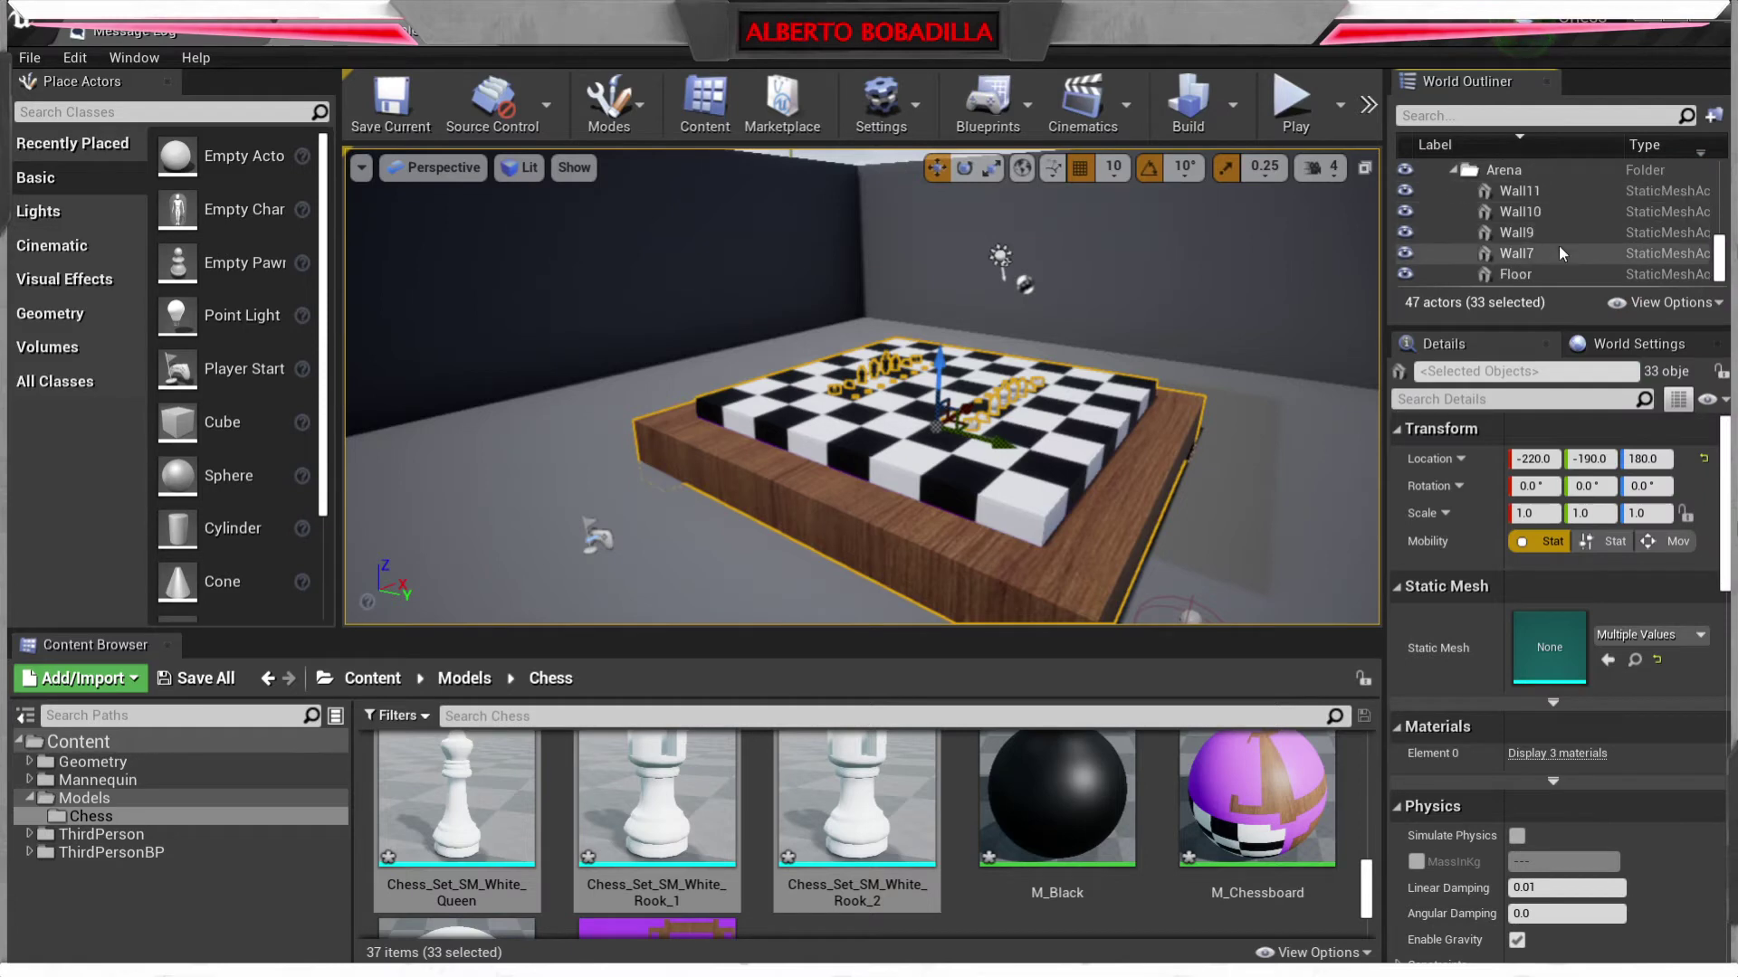
scroll(1560, 257, up, 3)
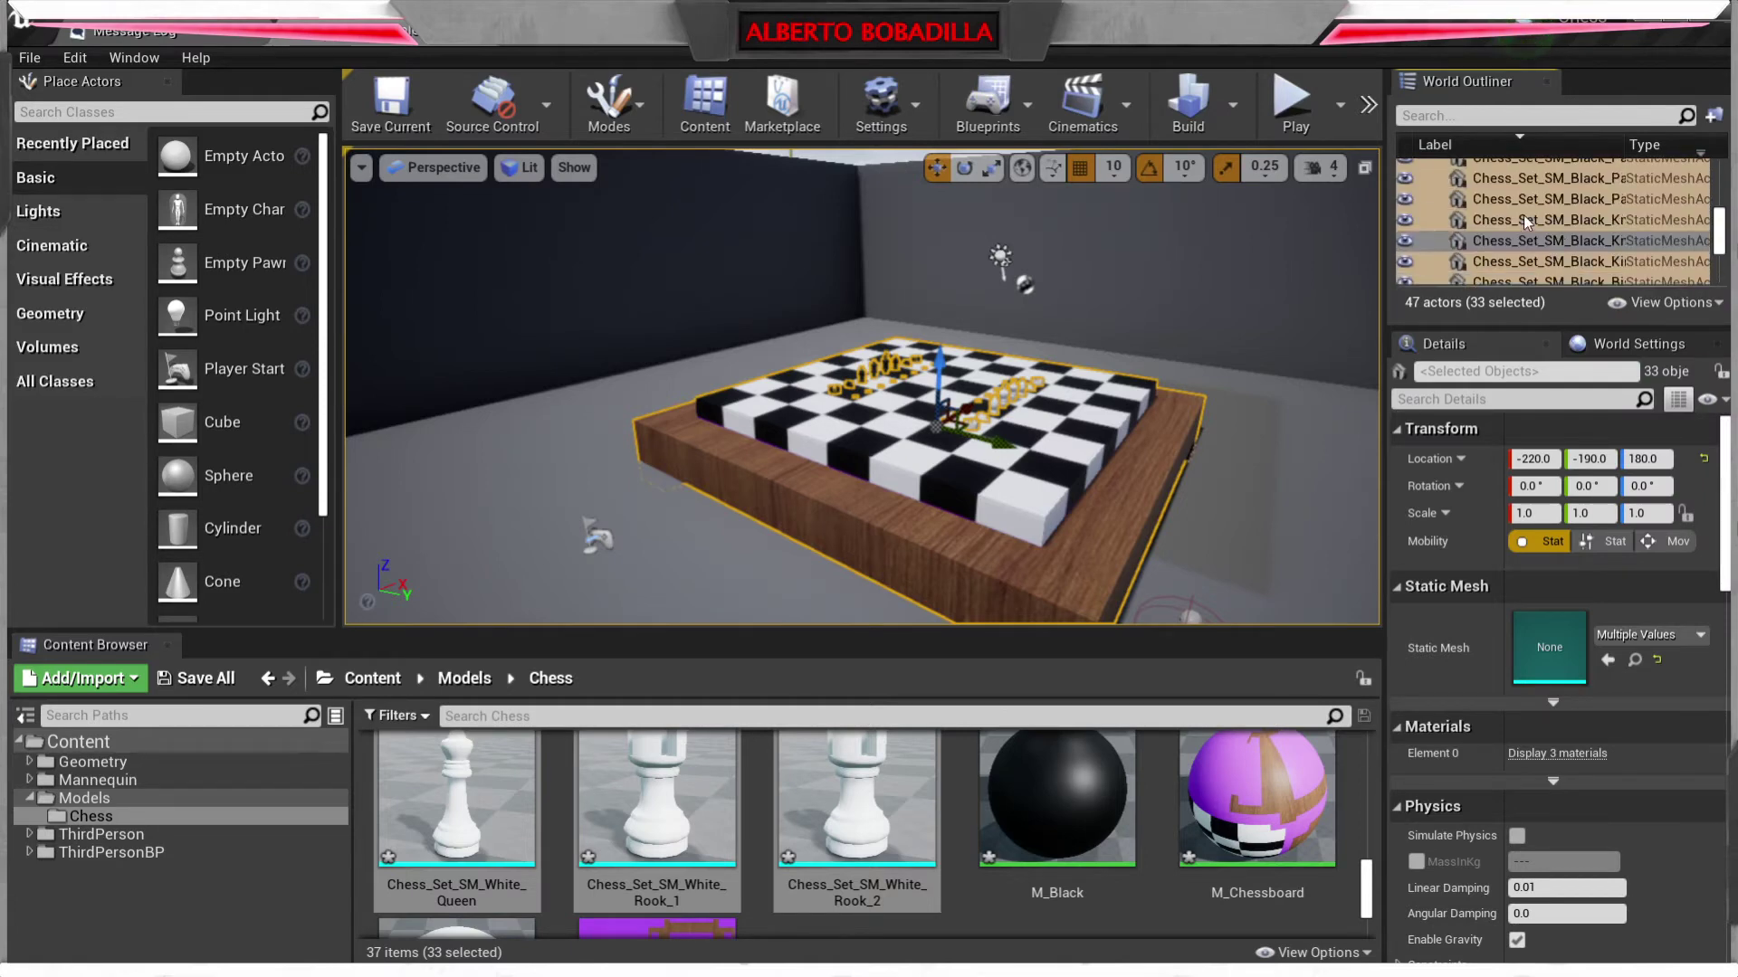
key(Delete)
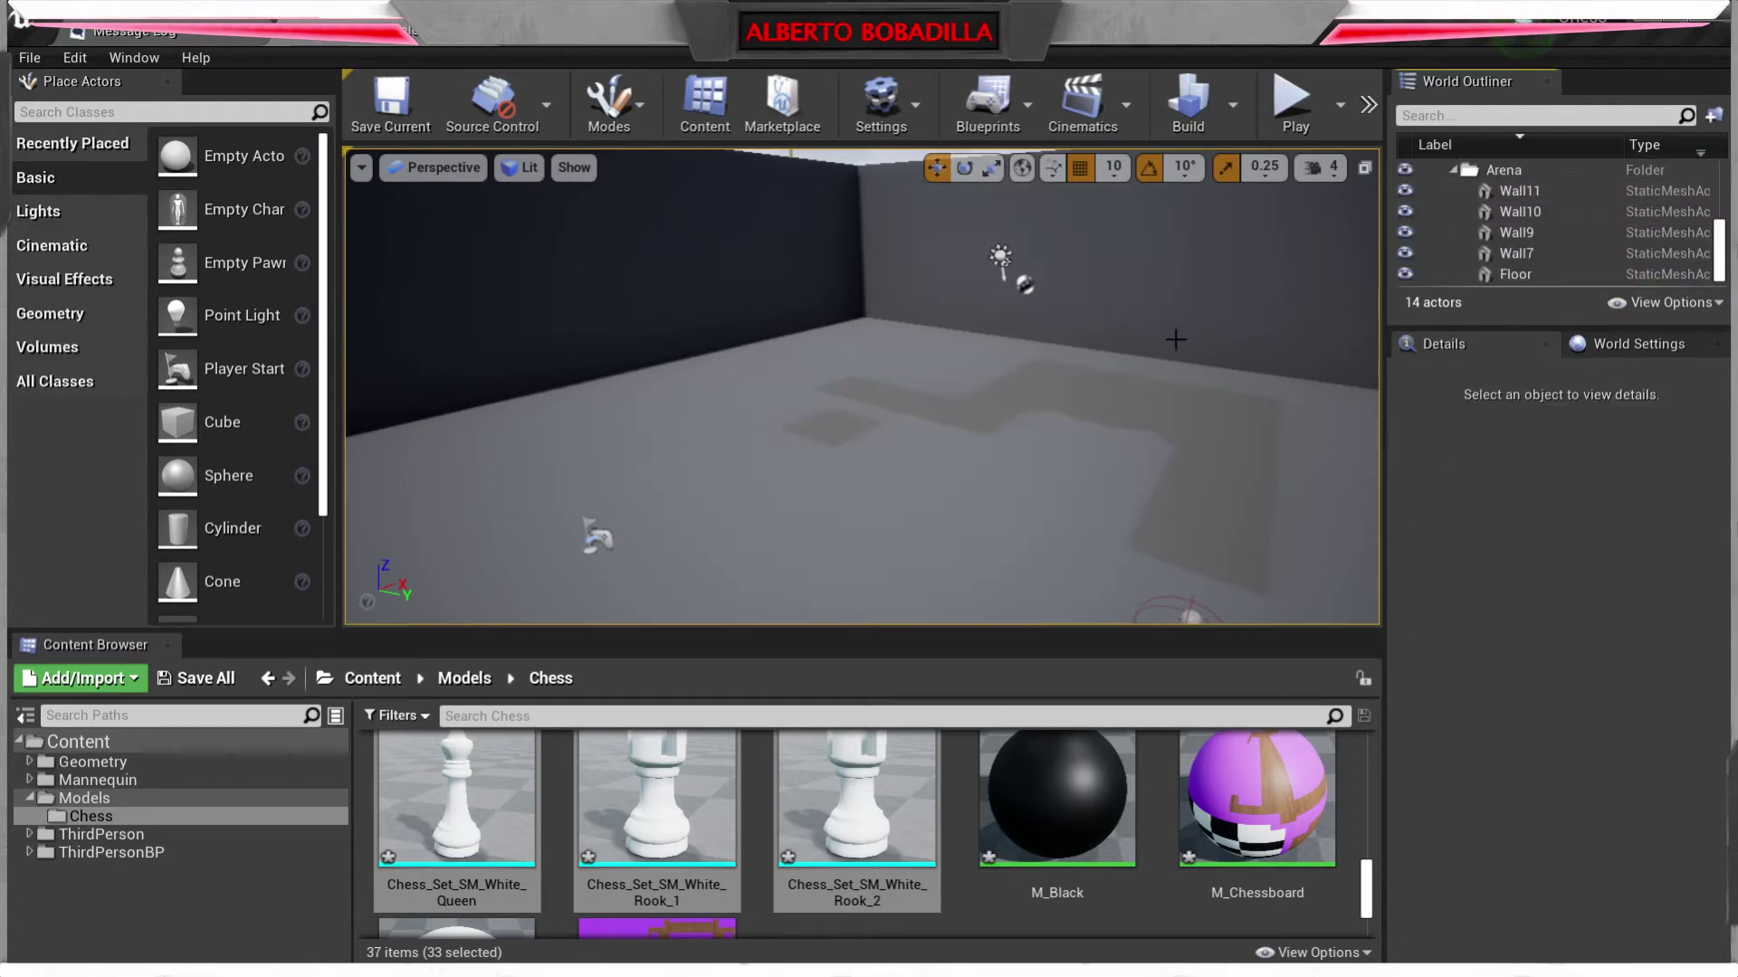
- Delete all 33 chess set static meshes from the Chess folder, keeping the three materials and the texture
click(848, 856)
scroll(860, 860, up, 5)
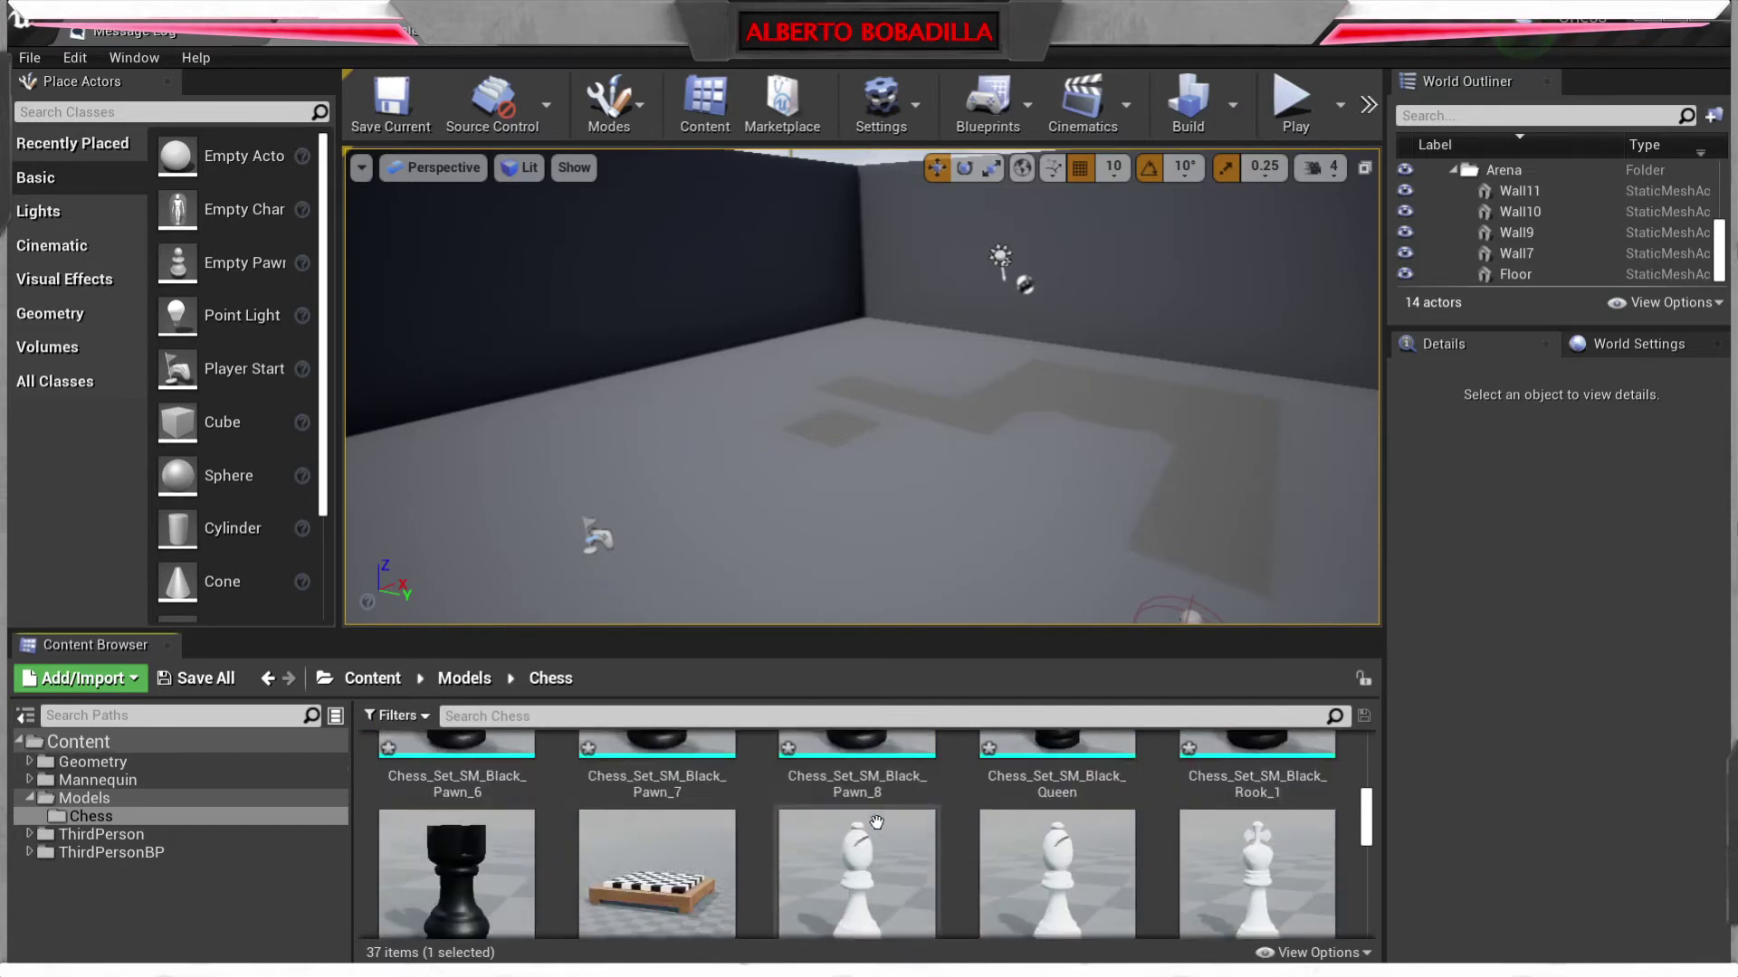
shift+click(531, 829)
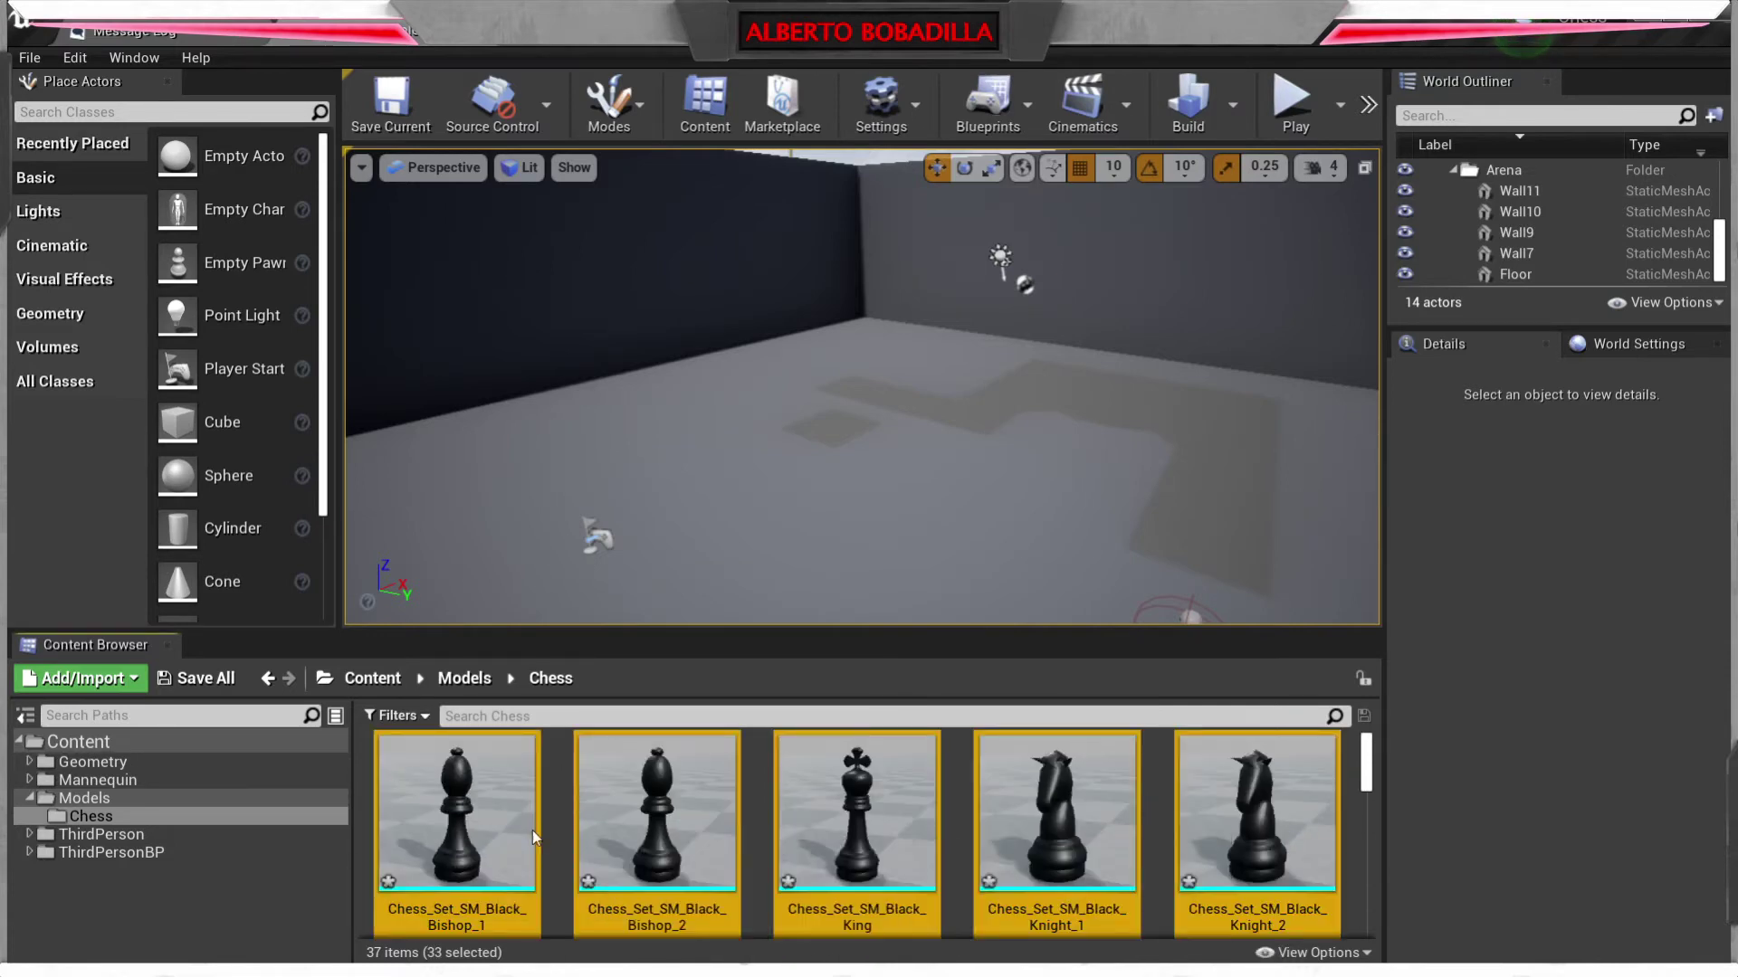
key(Delete)
click(676, 835)
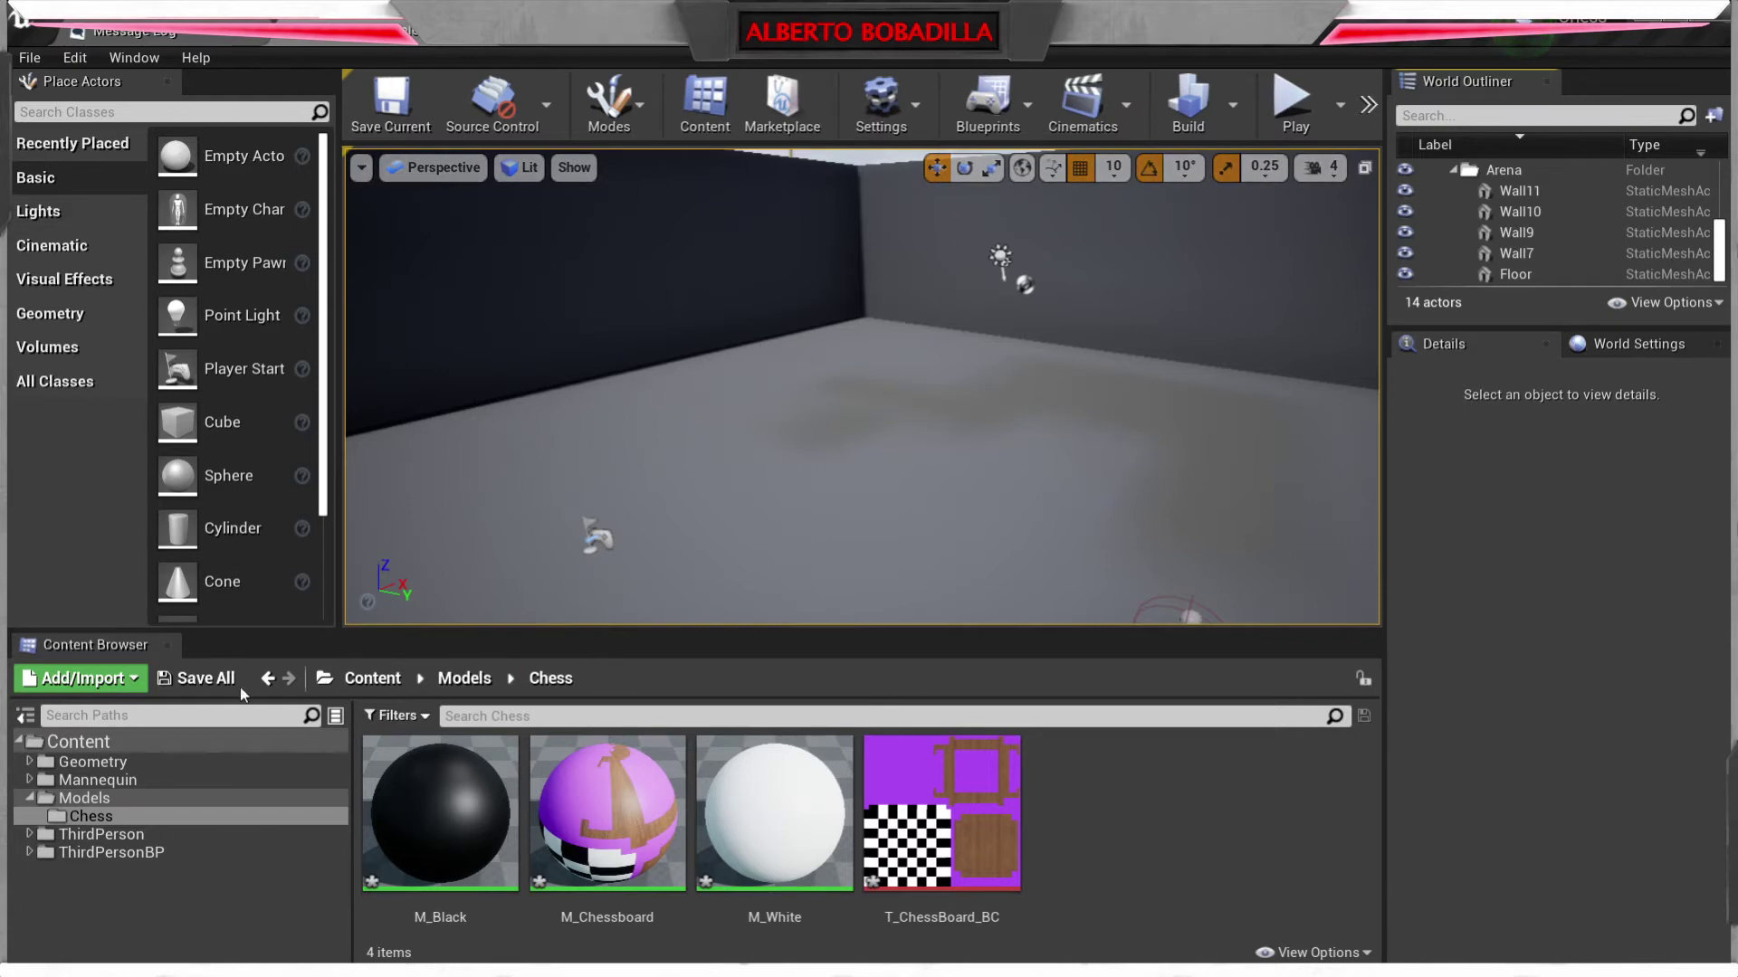
- Start an asset import into the Chess folder using Chess Set.fbx from the desktop's Chessboard folder
click(83, 678)
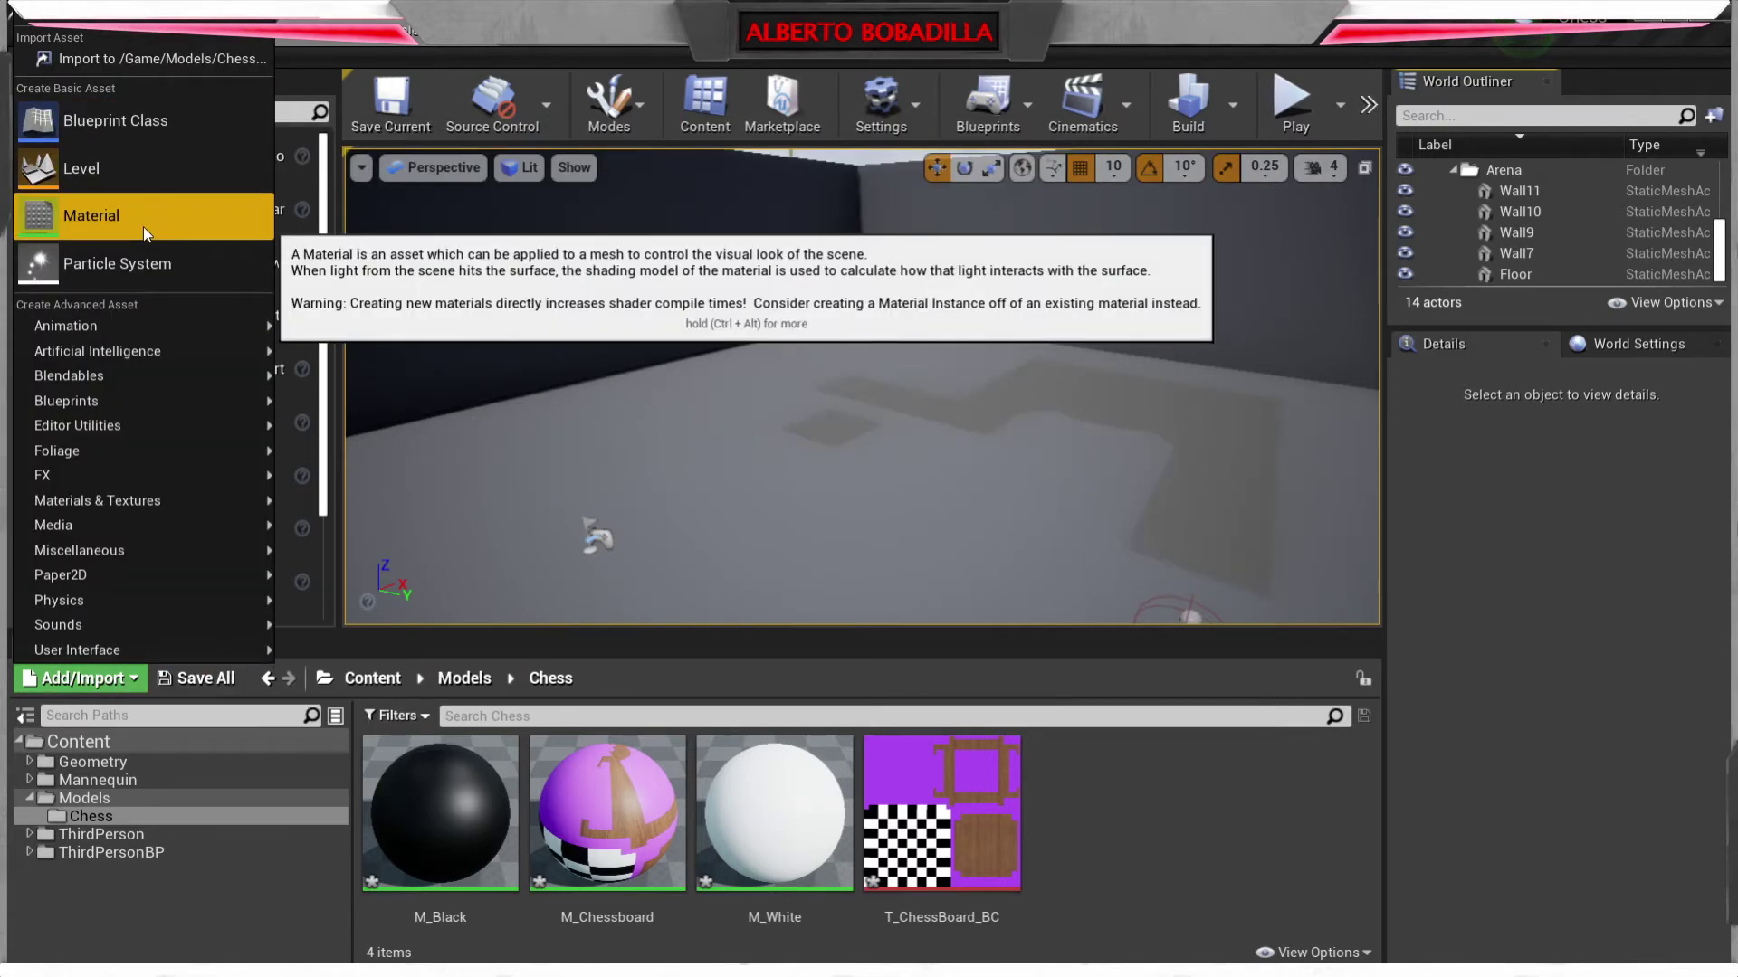
click(156, 58)
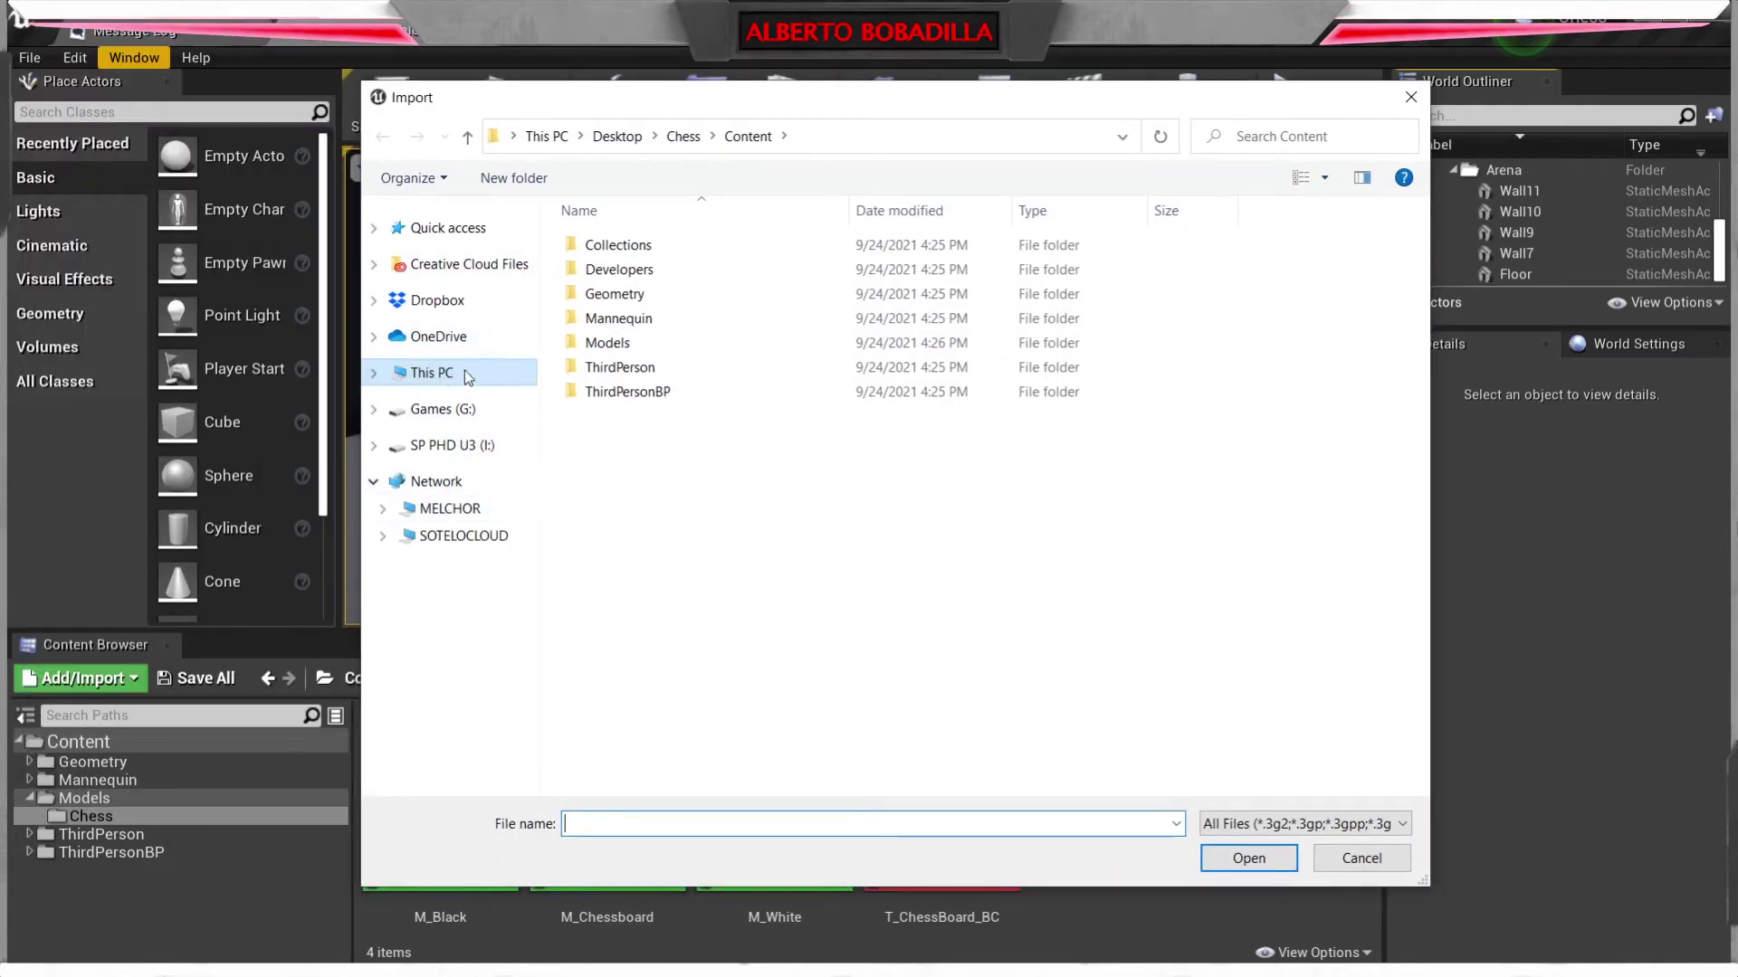
click(437, 373)
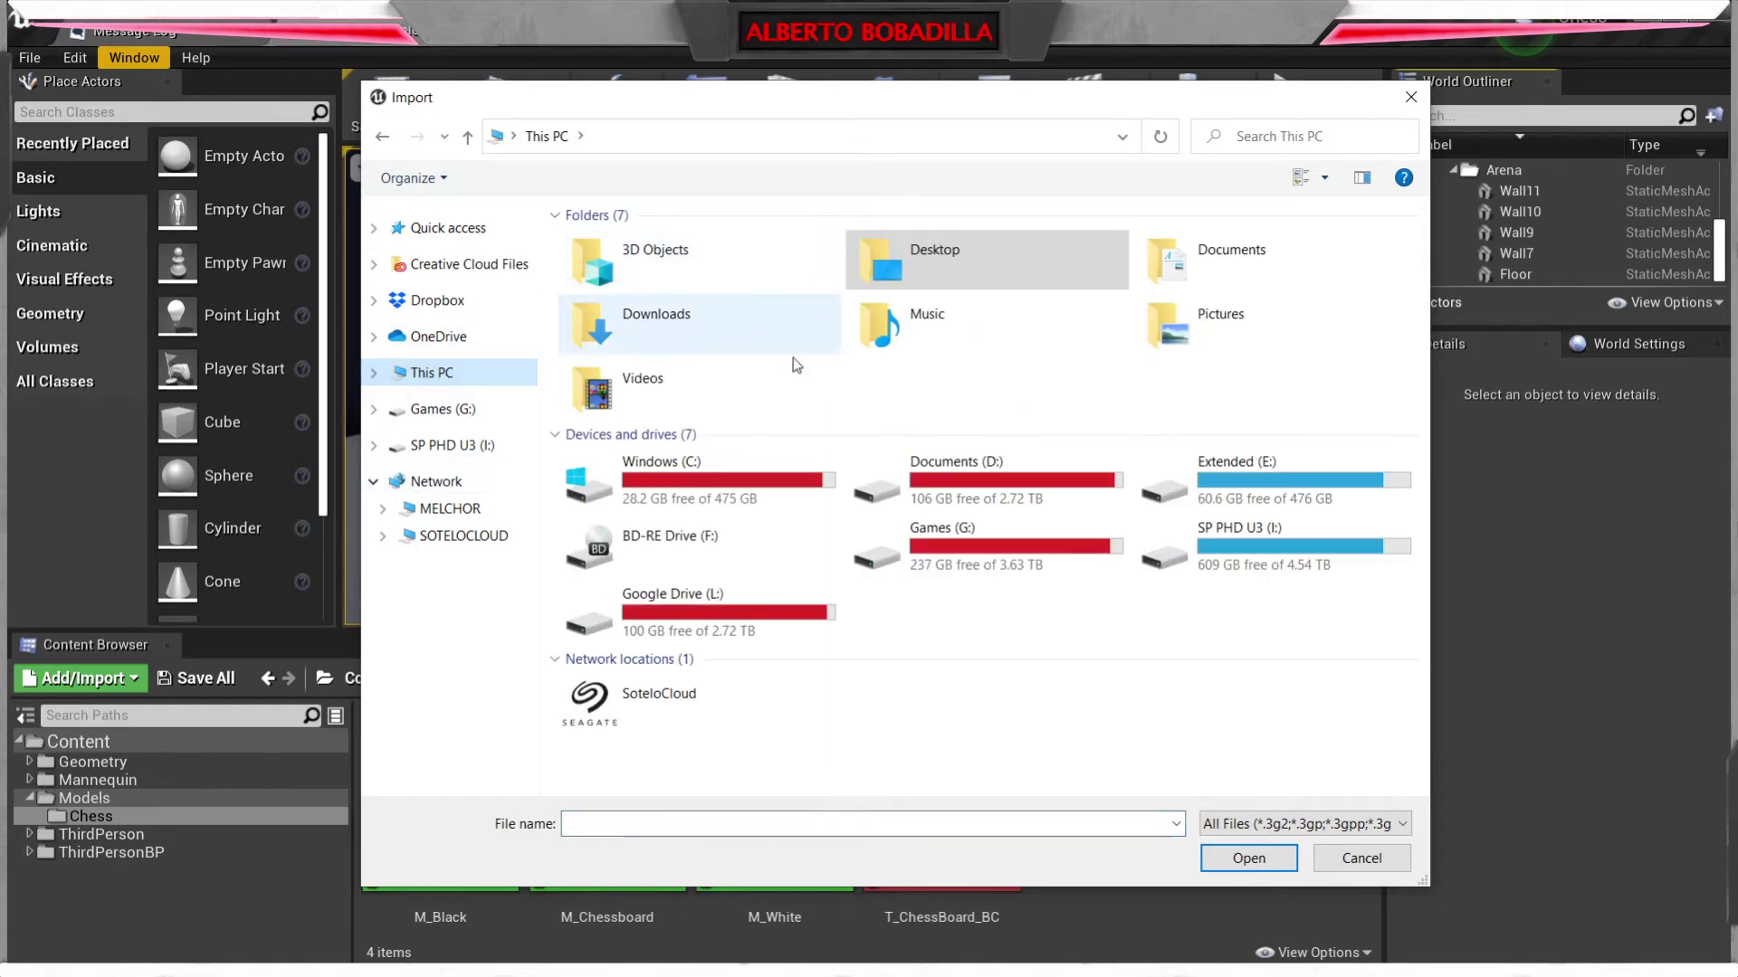
double_click(932, 258)
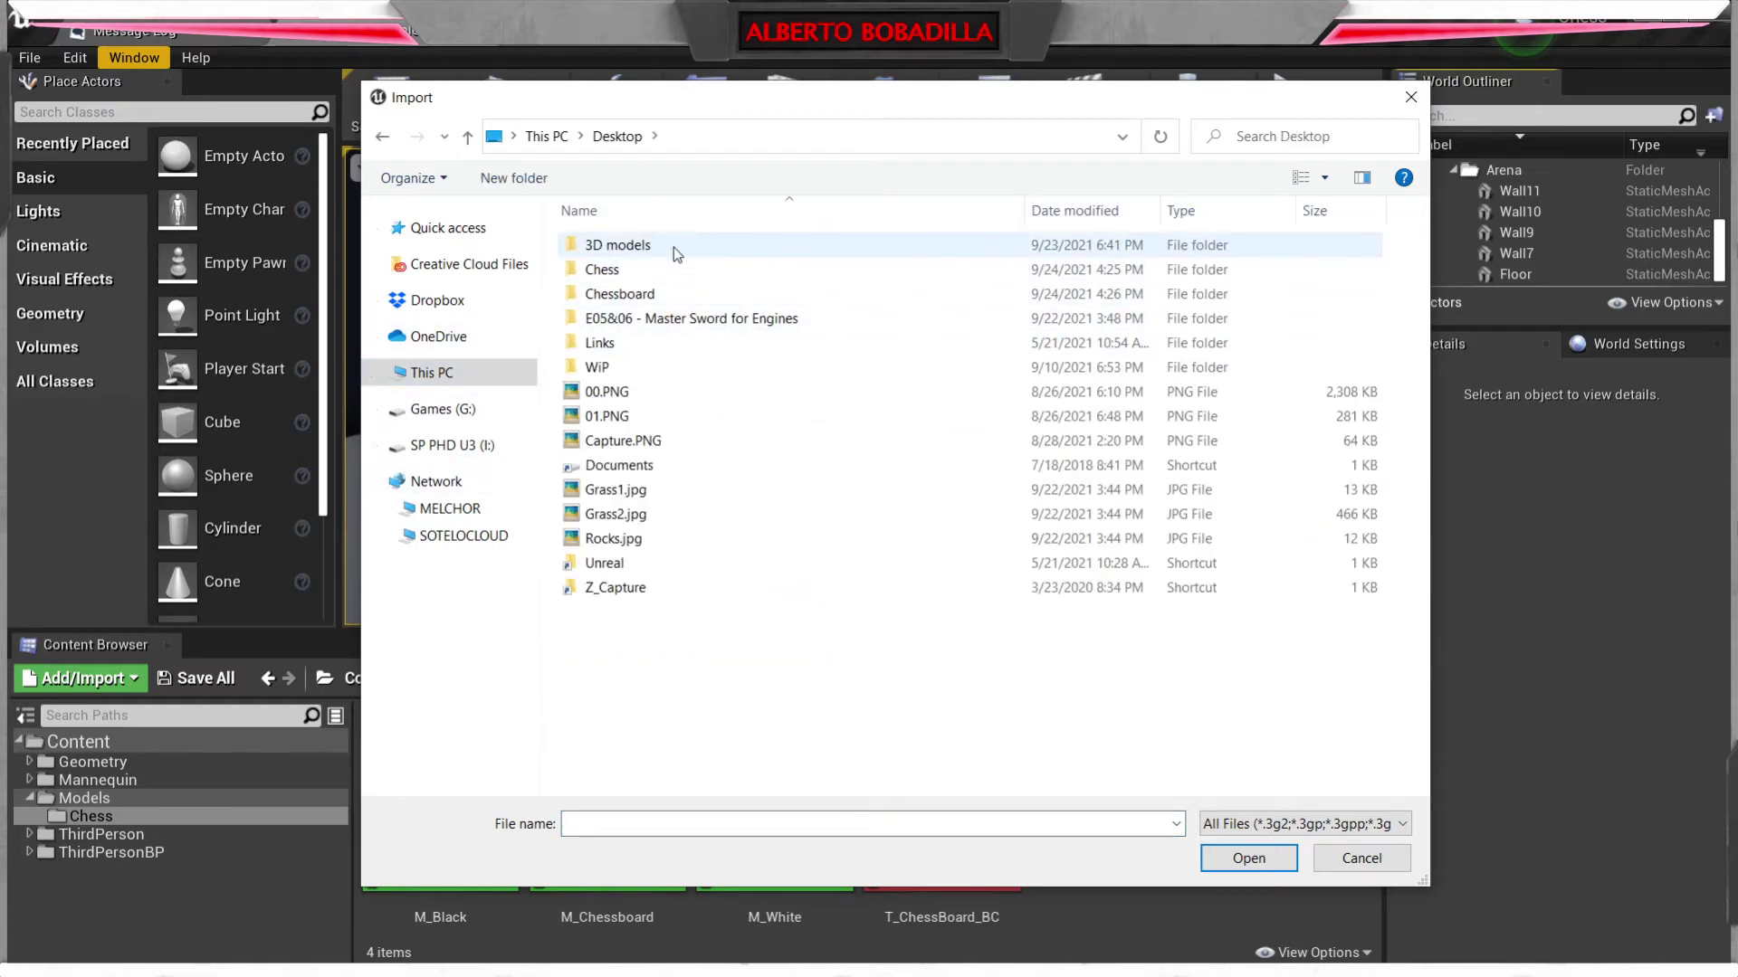
double_click(670, 291)
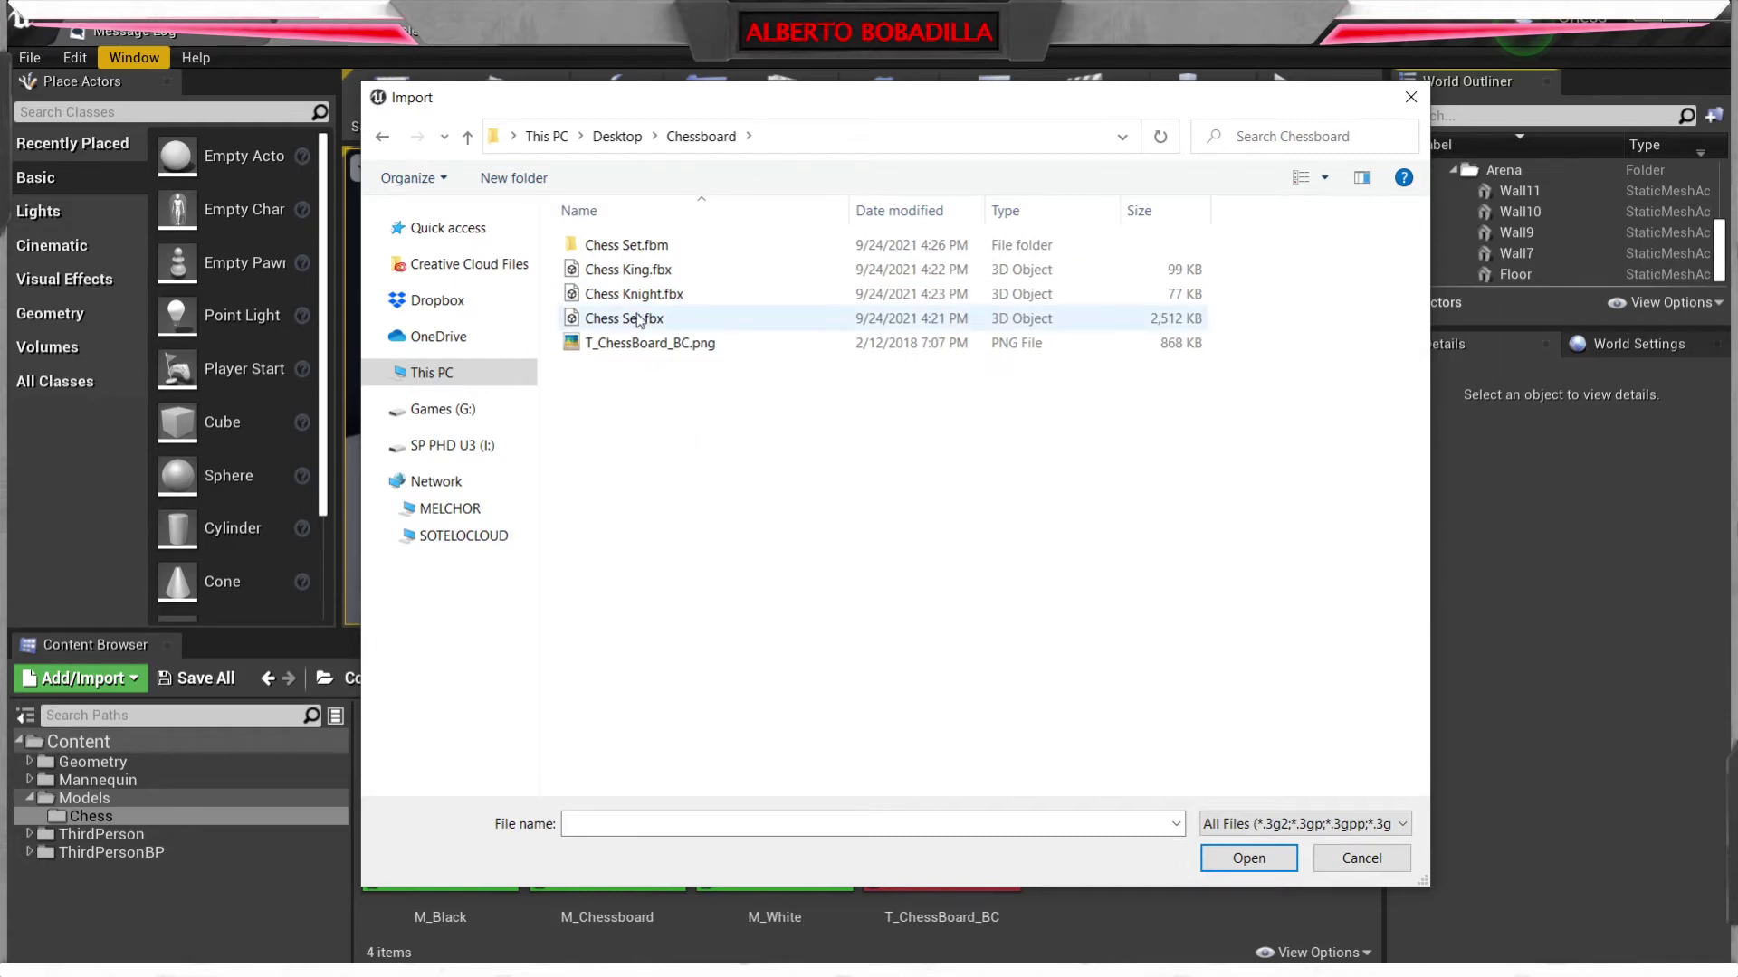
click(639, 319)
click(1255, 868)
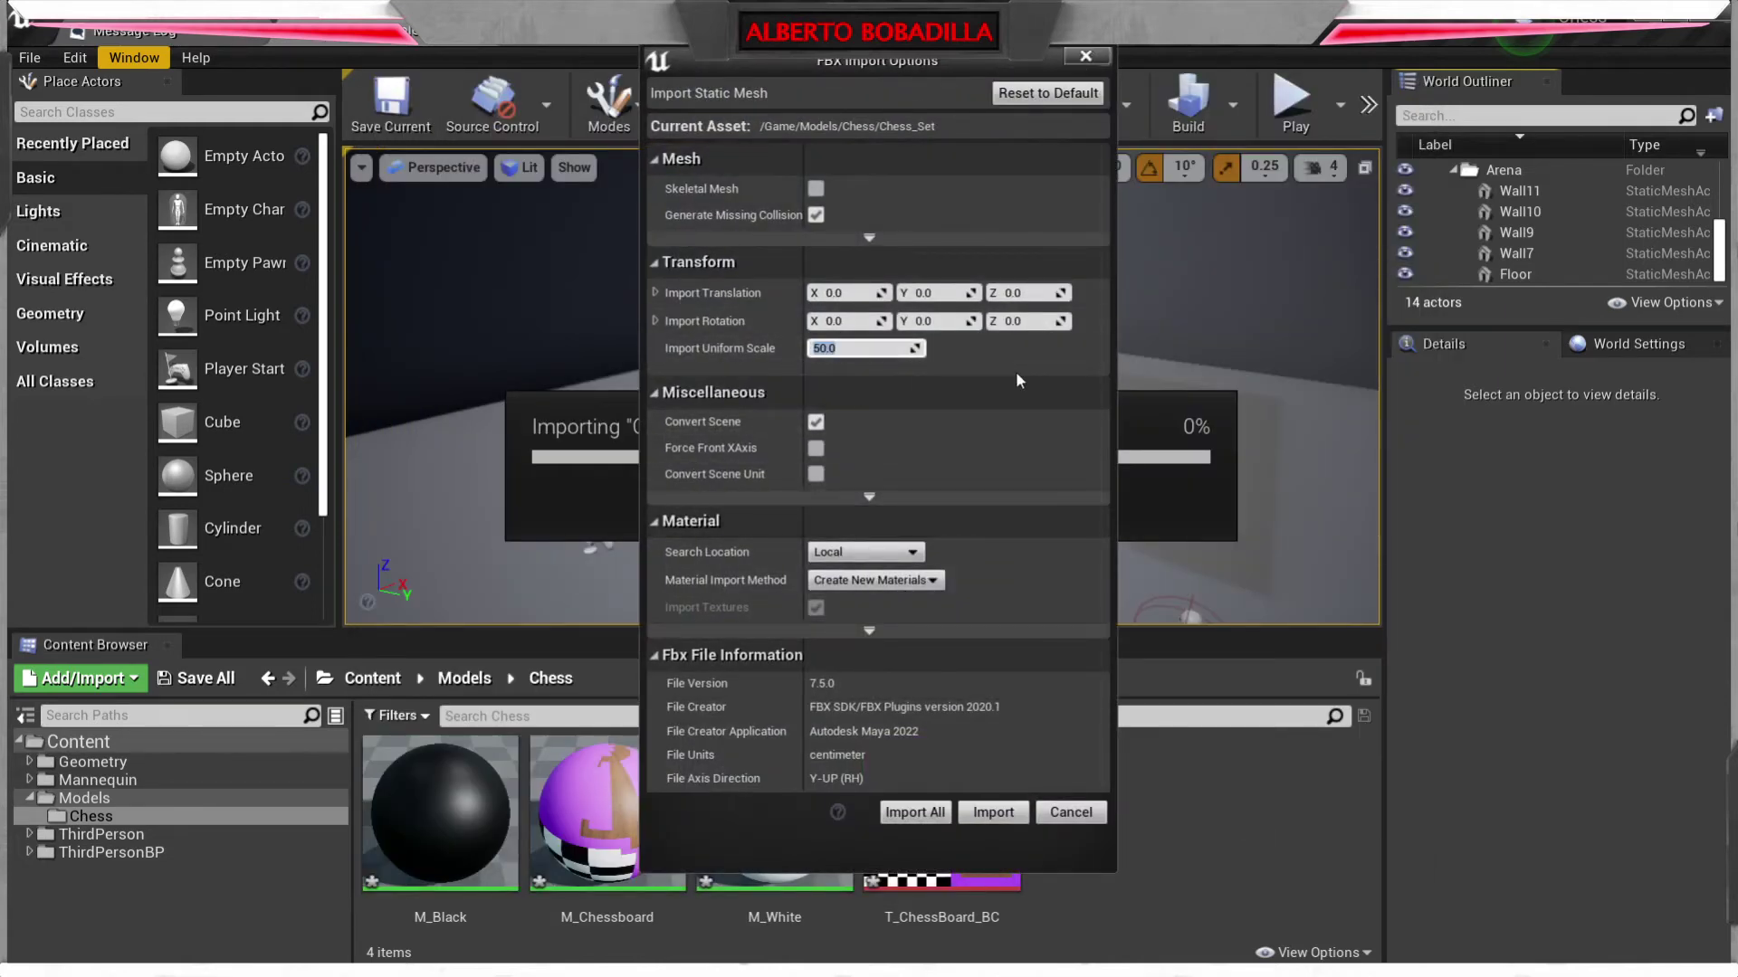
- Set the Import Uniform Scale to 100 and import all the chess set meshes
text(100)
key(Return)
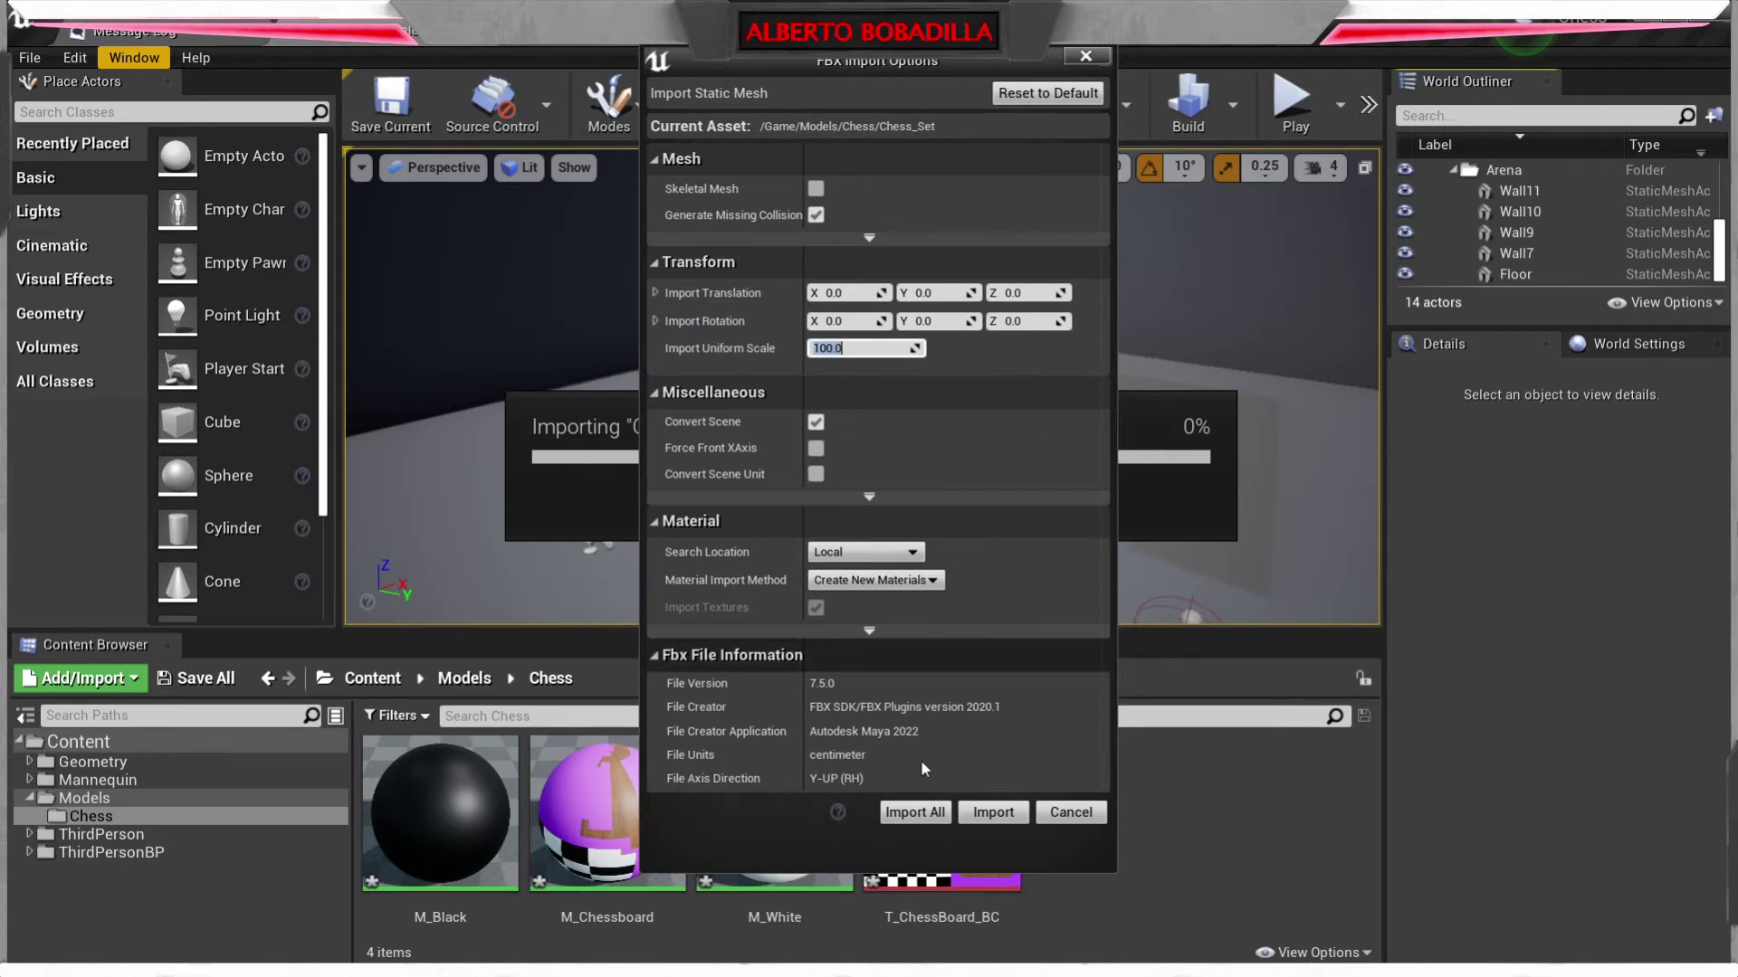
click(914, 812)
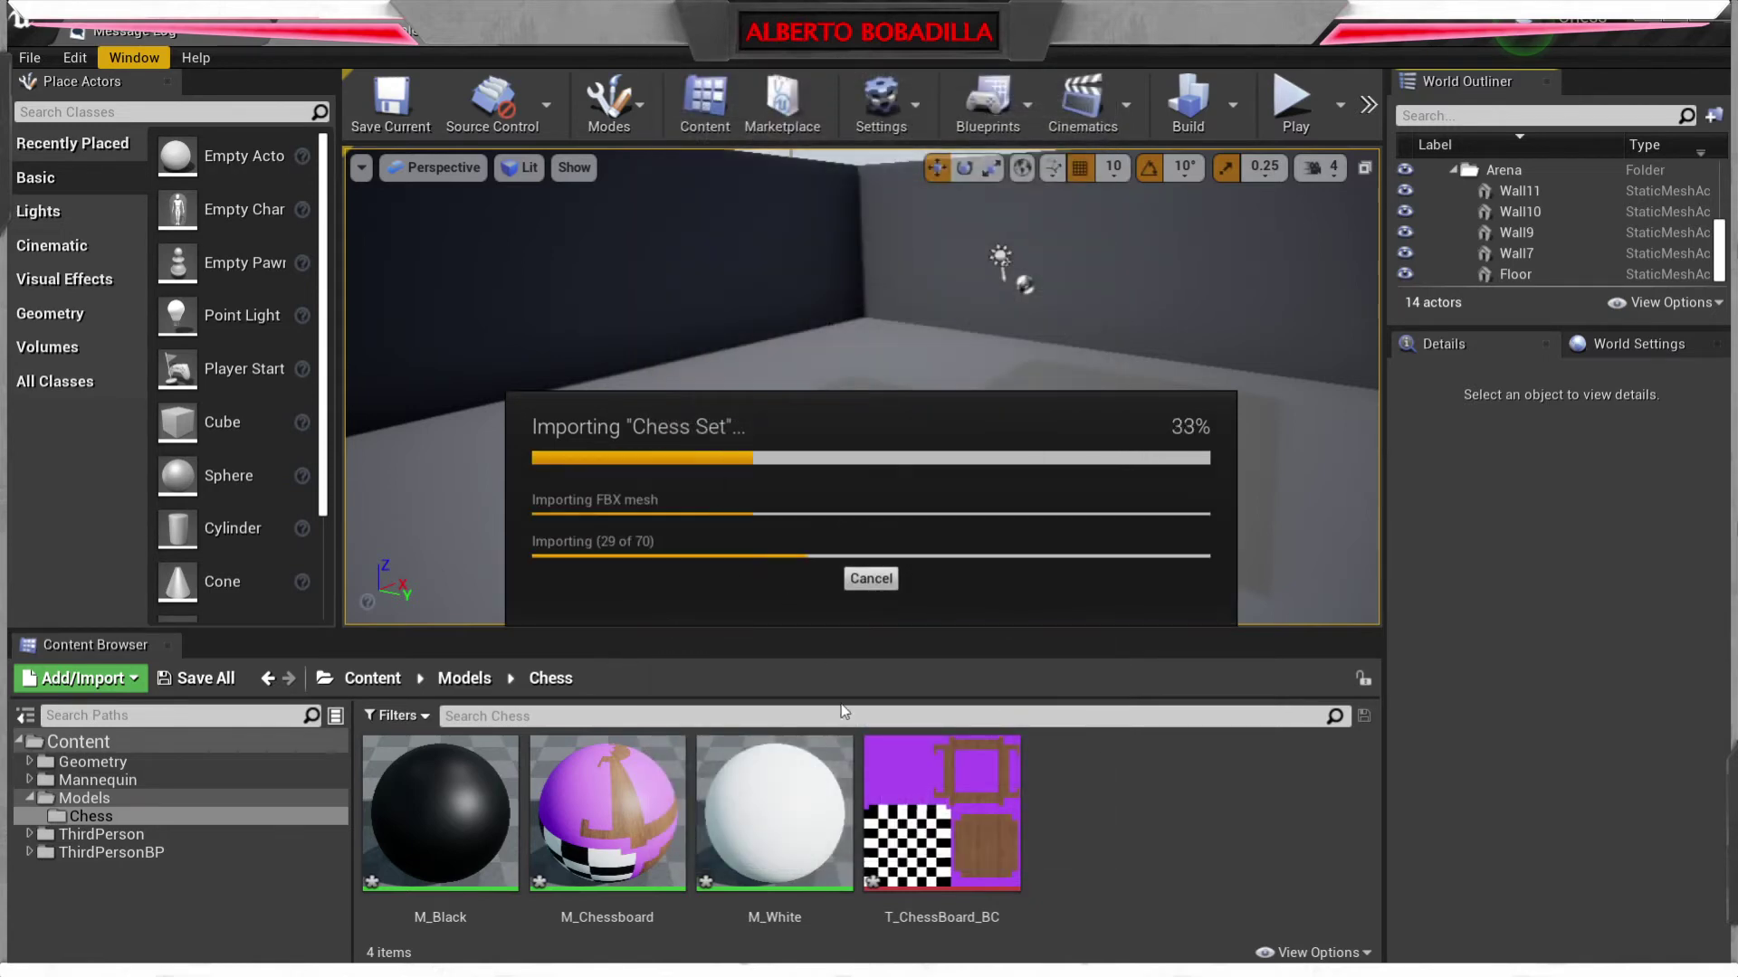
- Open the newly imported chessboard mesh and set its Collision Complexity to Use Complex Collision As Simple
scroll(958, 832, down, 2)
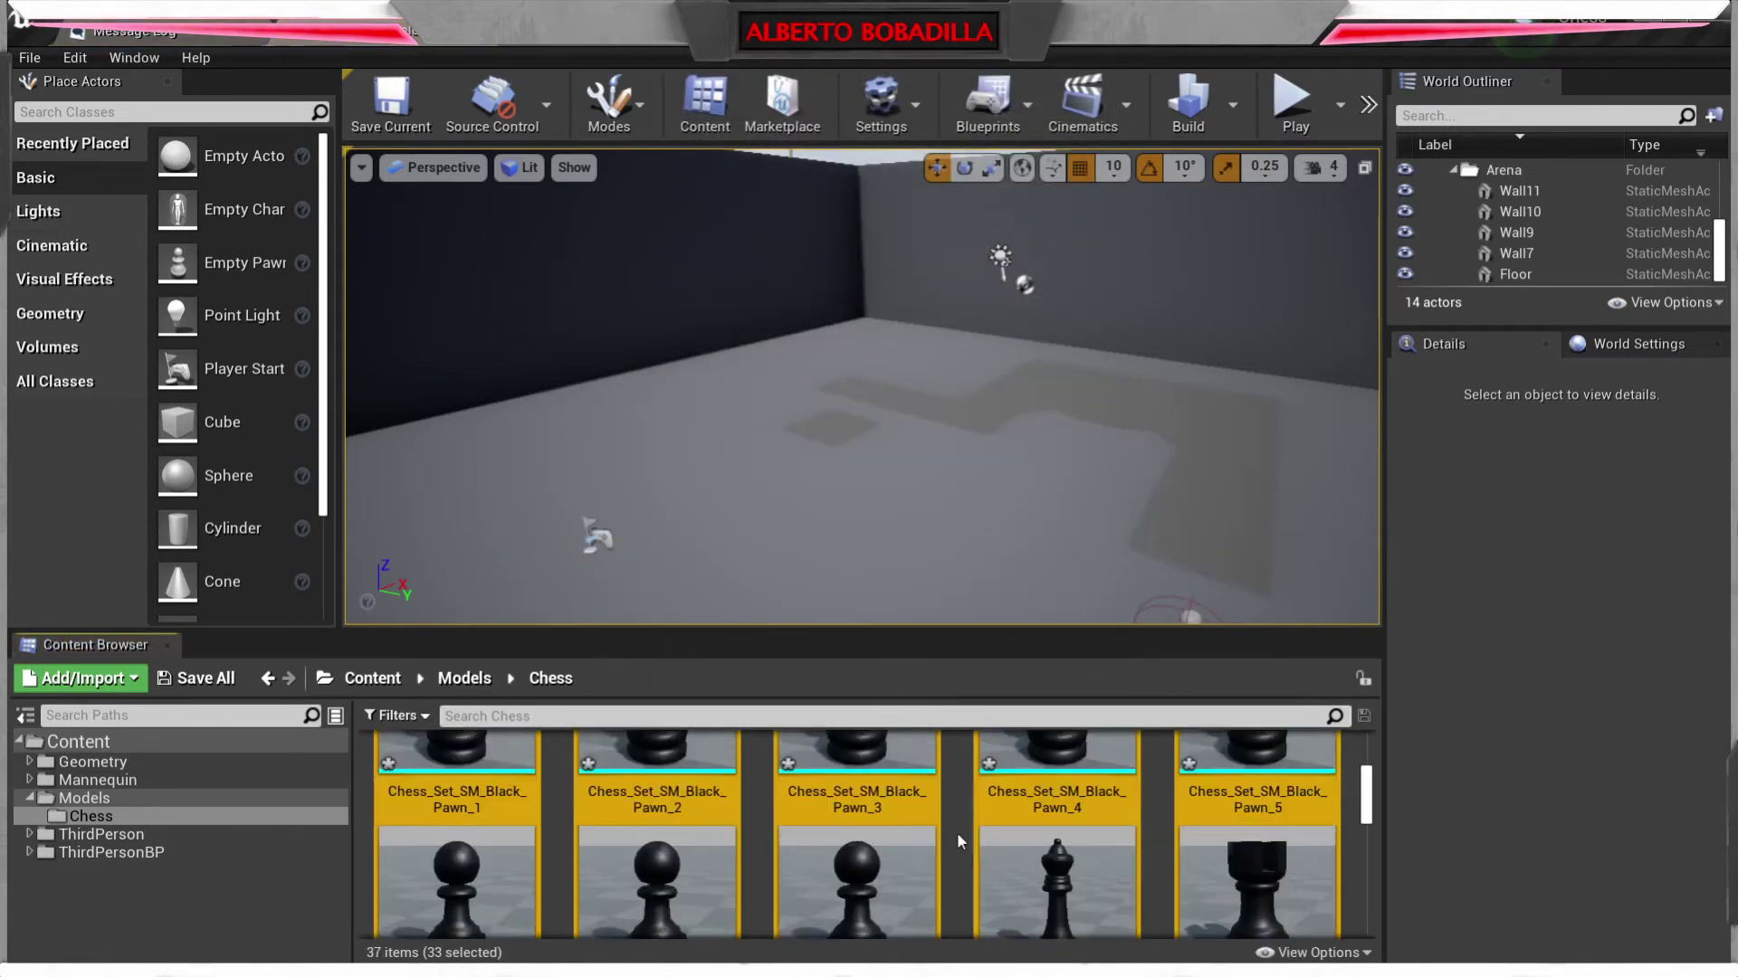
scroll(950, 828, down, 3)
click(706, 860)
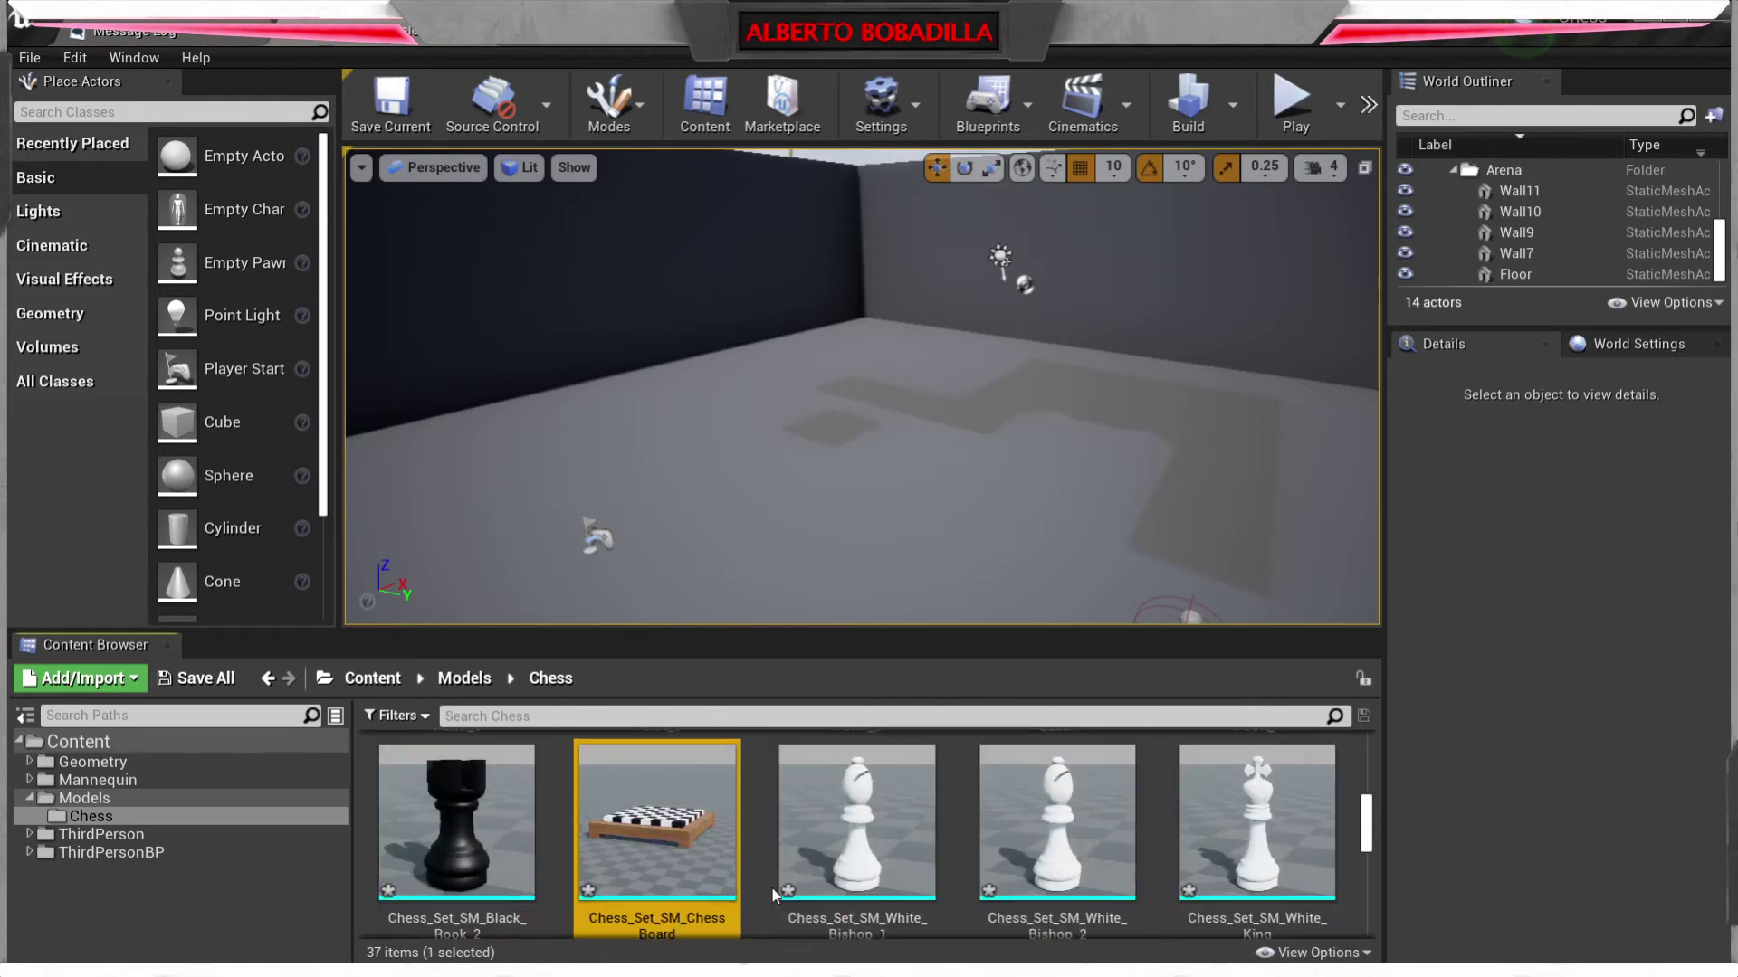
double_click(659, 835)
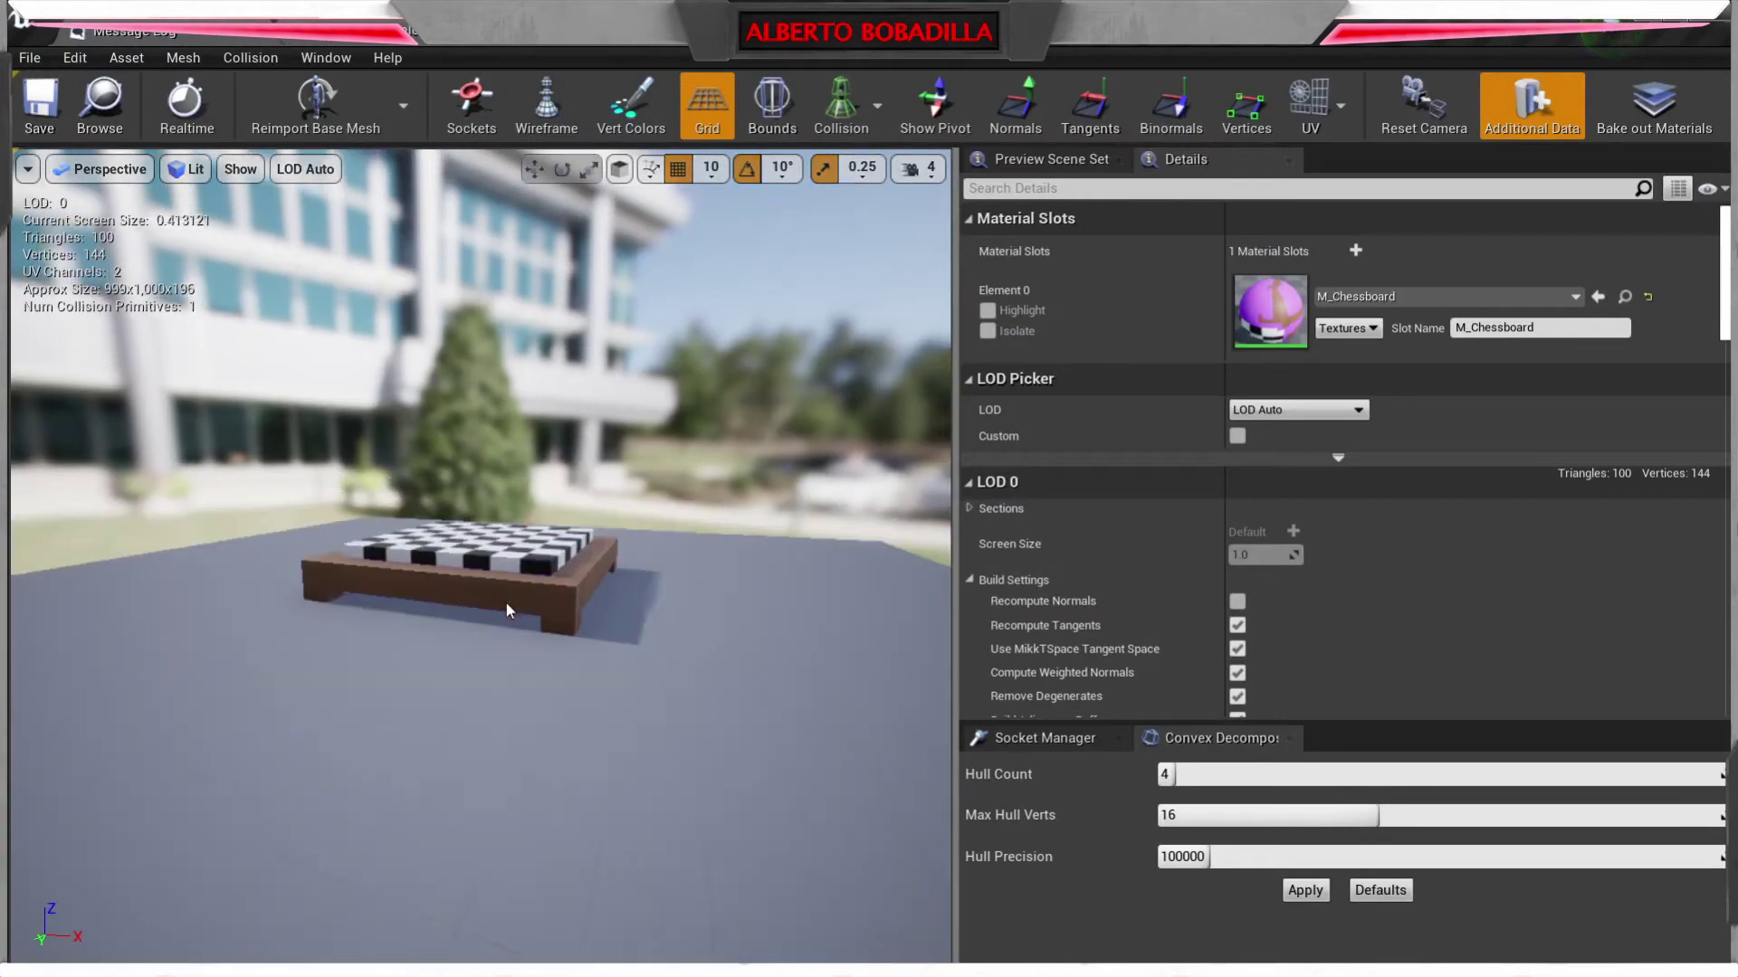
drag(506, 603, 579, 583)
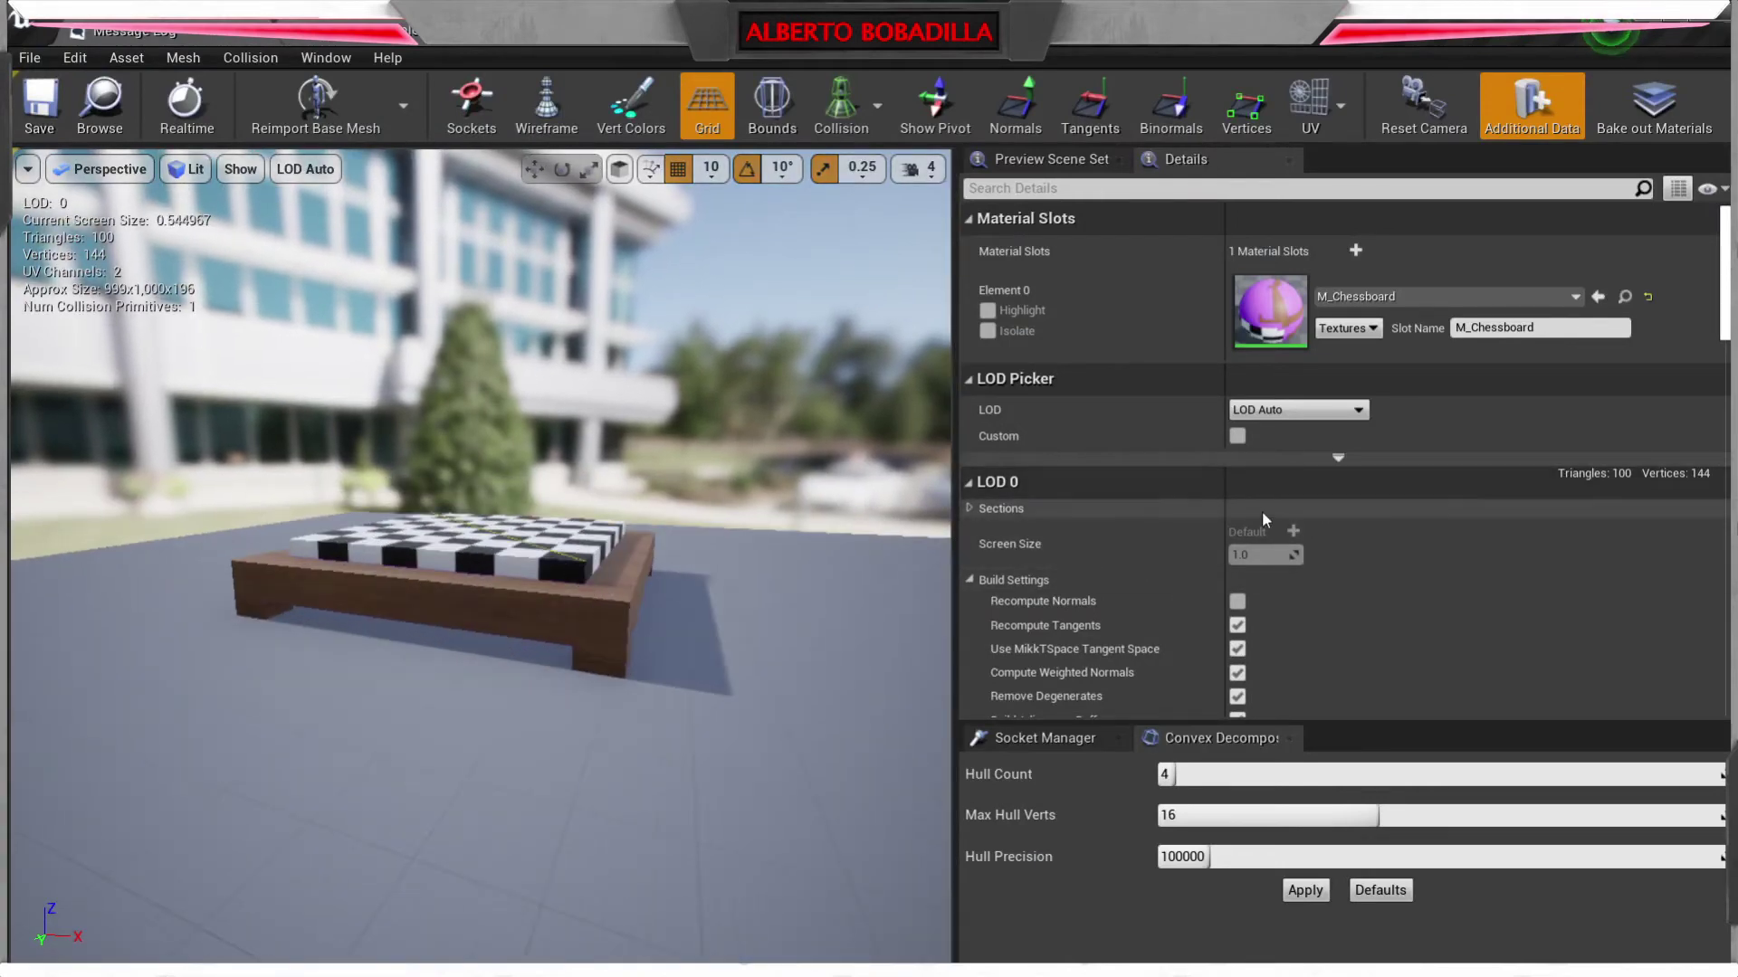
scroll(1246, 513, down, 2)
scroll(1217, 507, down, 15)
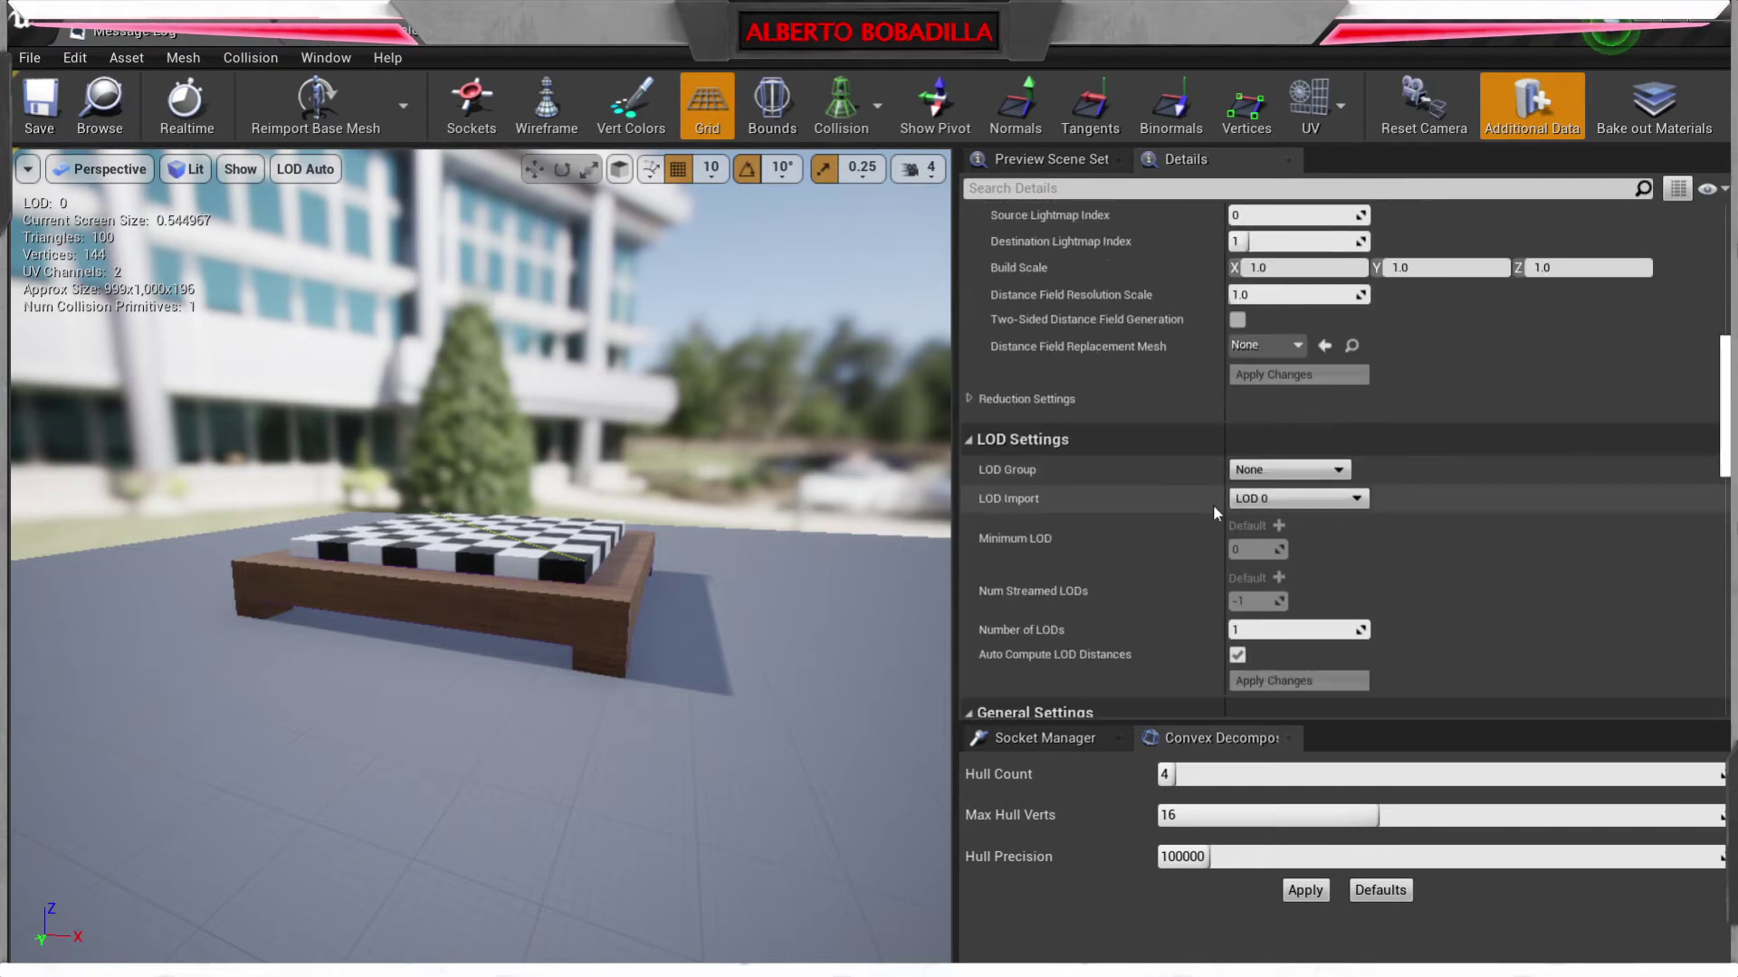
scroll(1213, 503, down, 8)
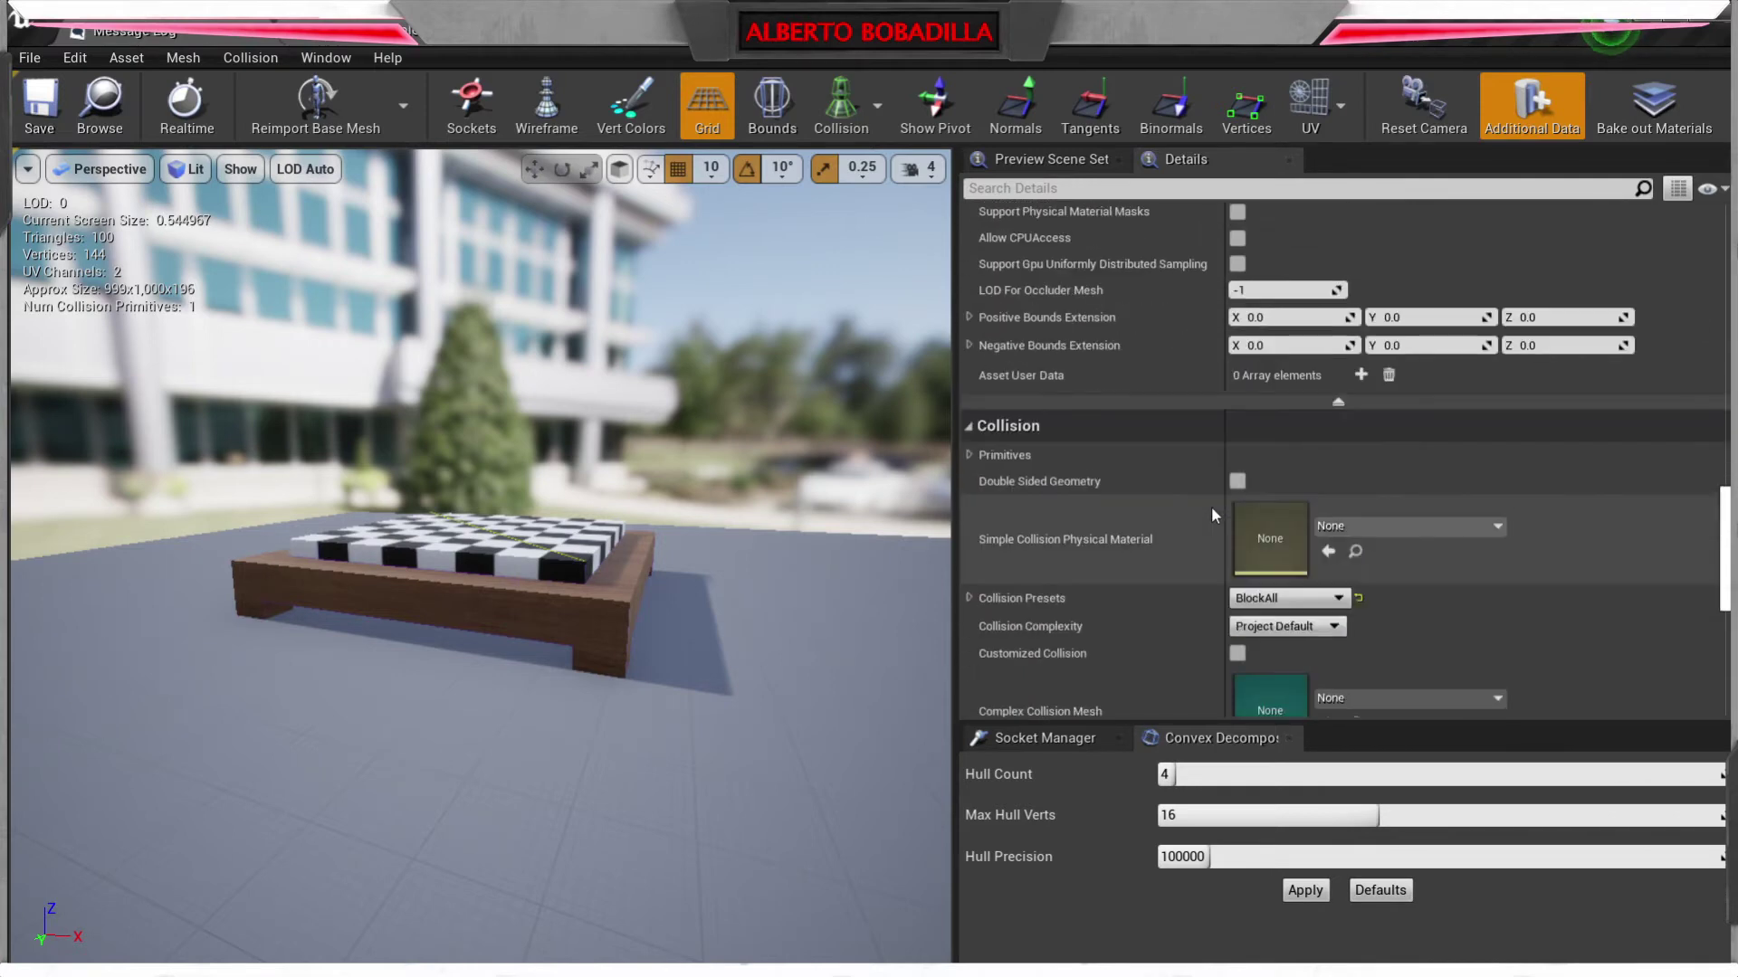
scroll(1211, 507, down, 1)
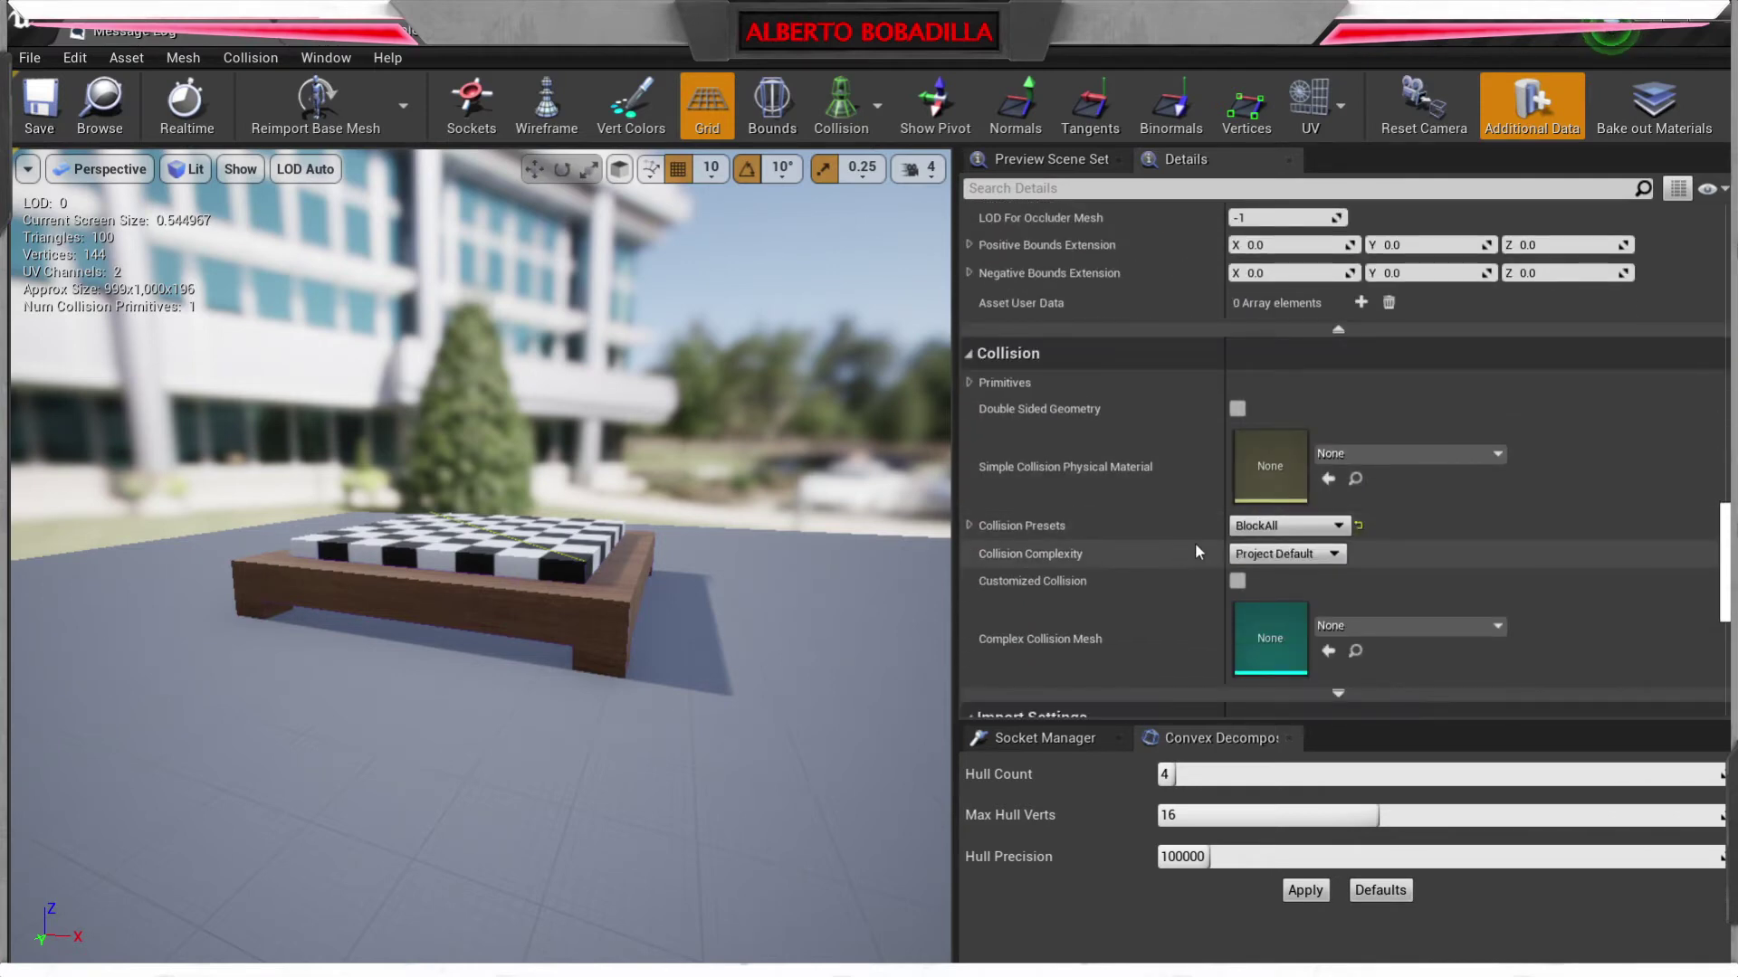
click(1284, 556)
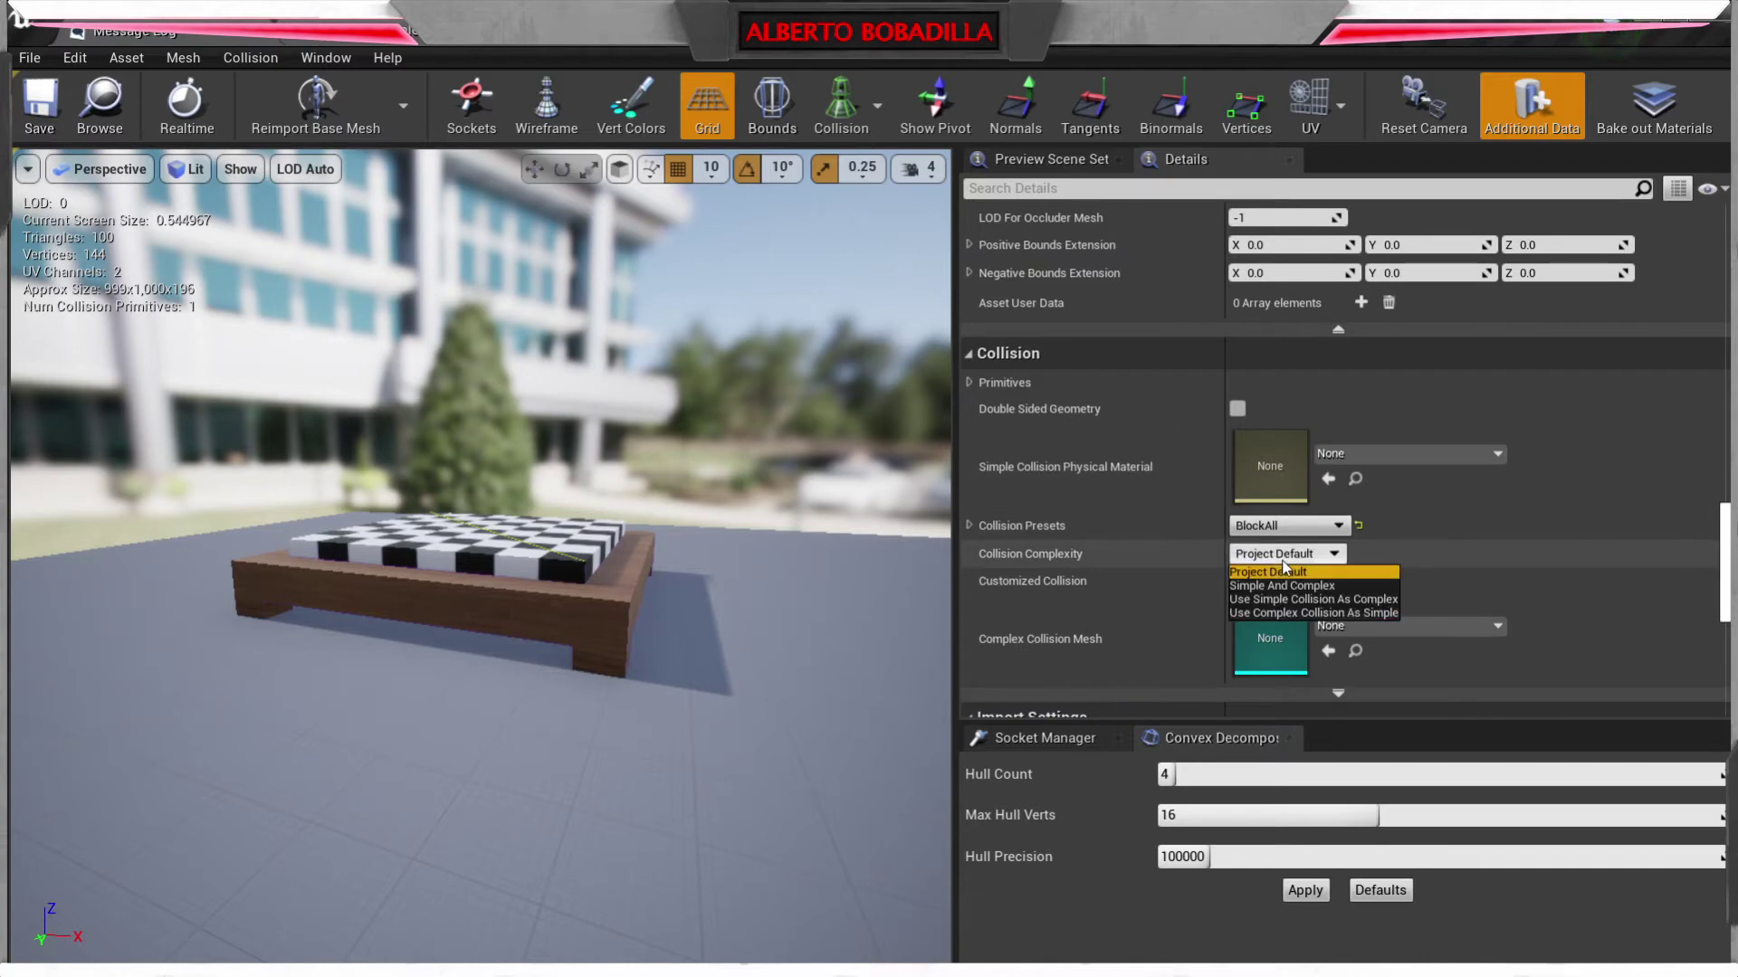
click(1301, 619)
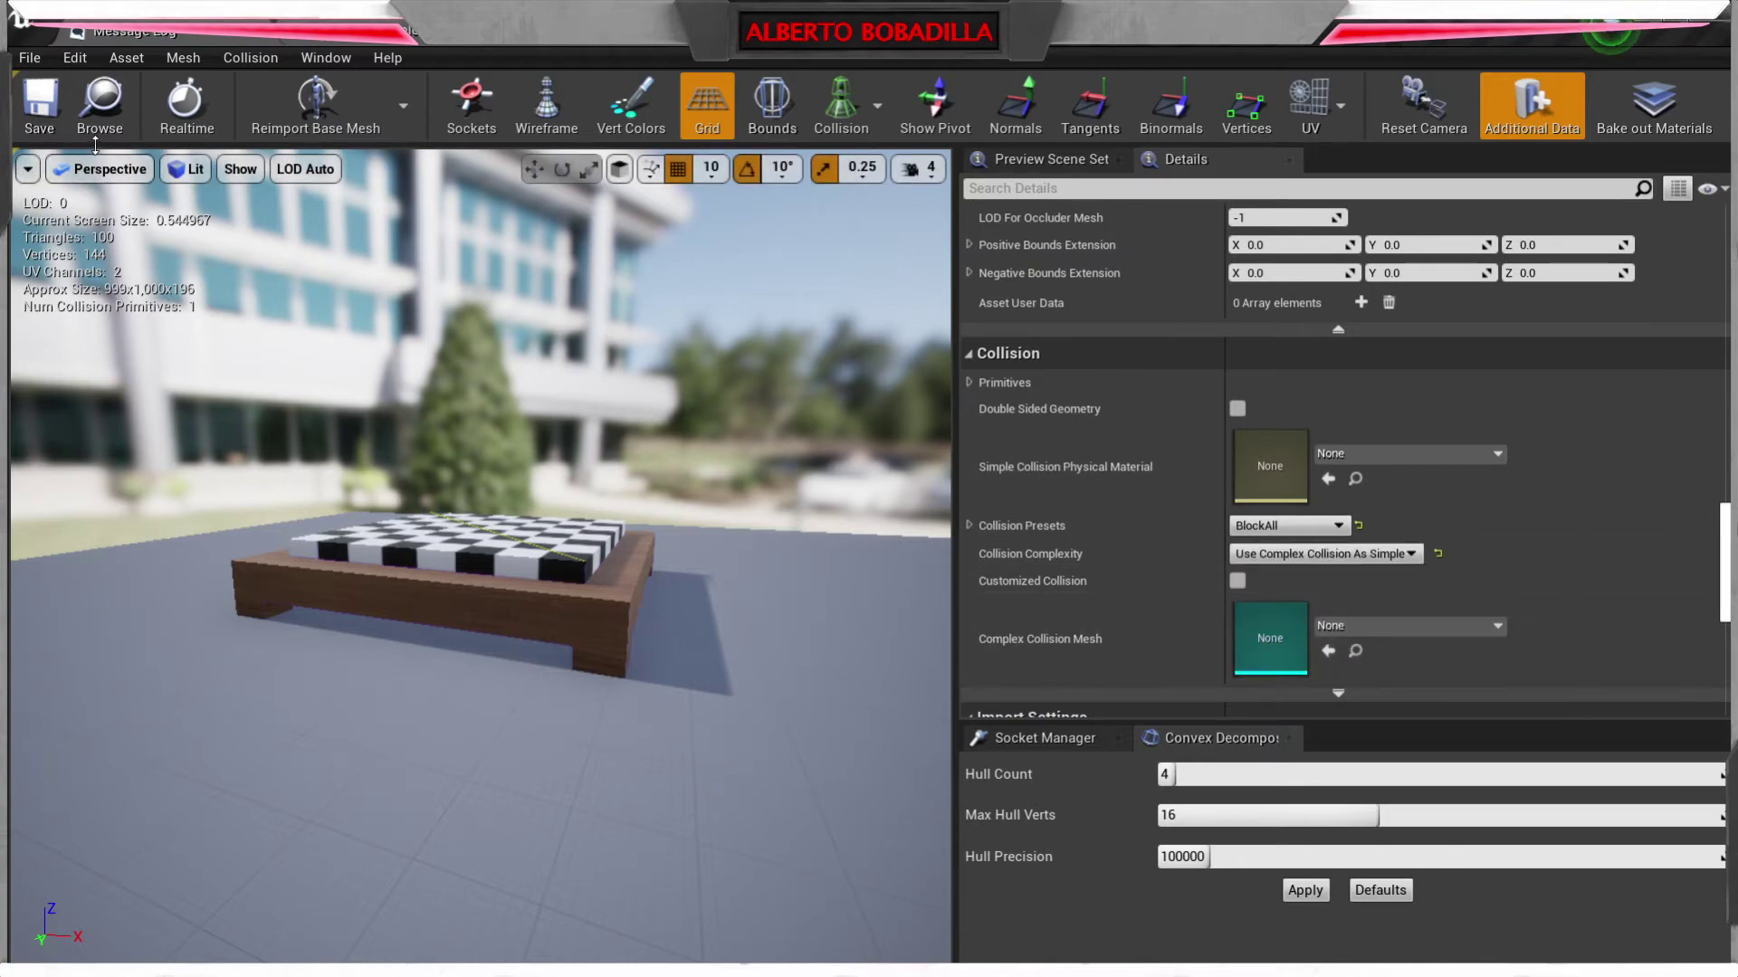
- Open the Chess_Set_SM_White_Bishop_1 mesh and display its simple collision around the piece
click(192, 36)
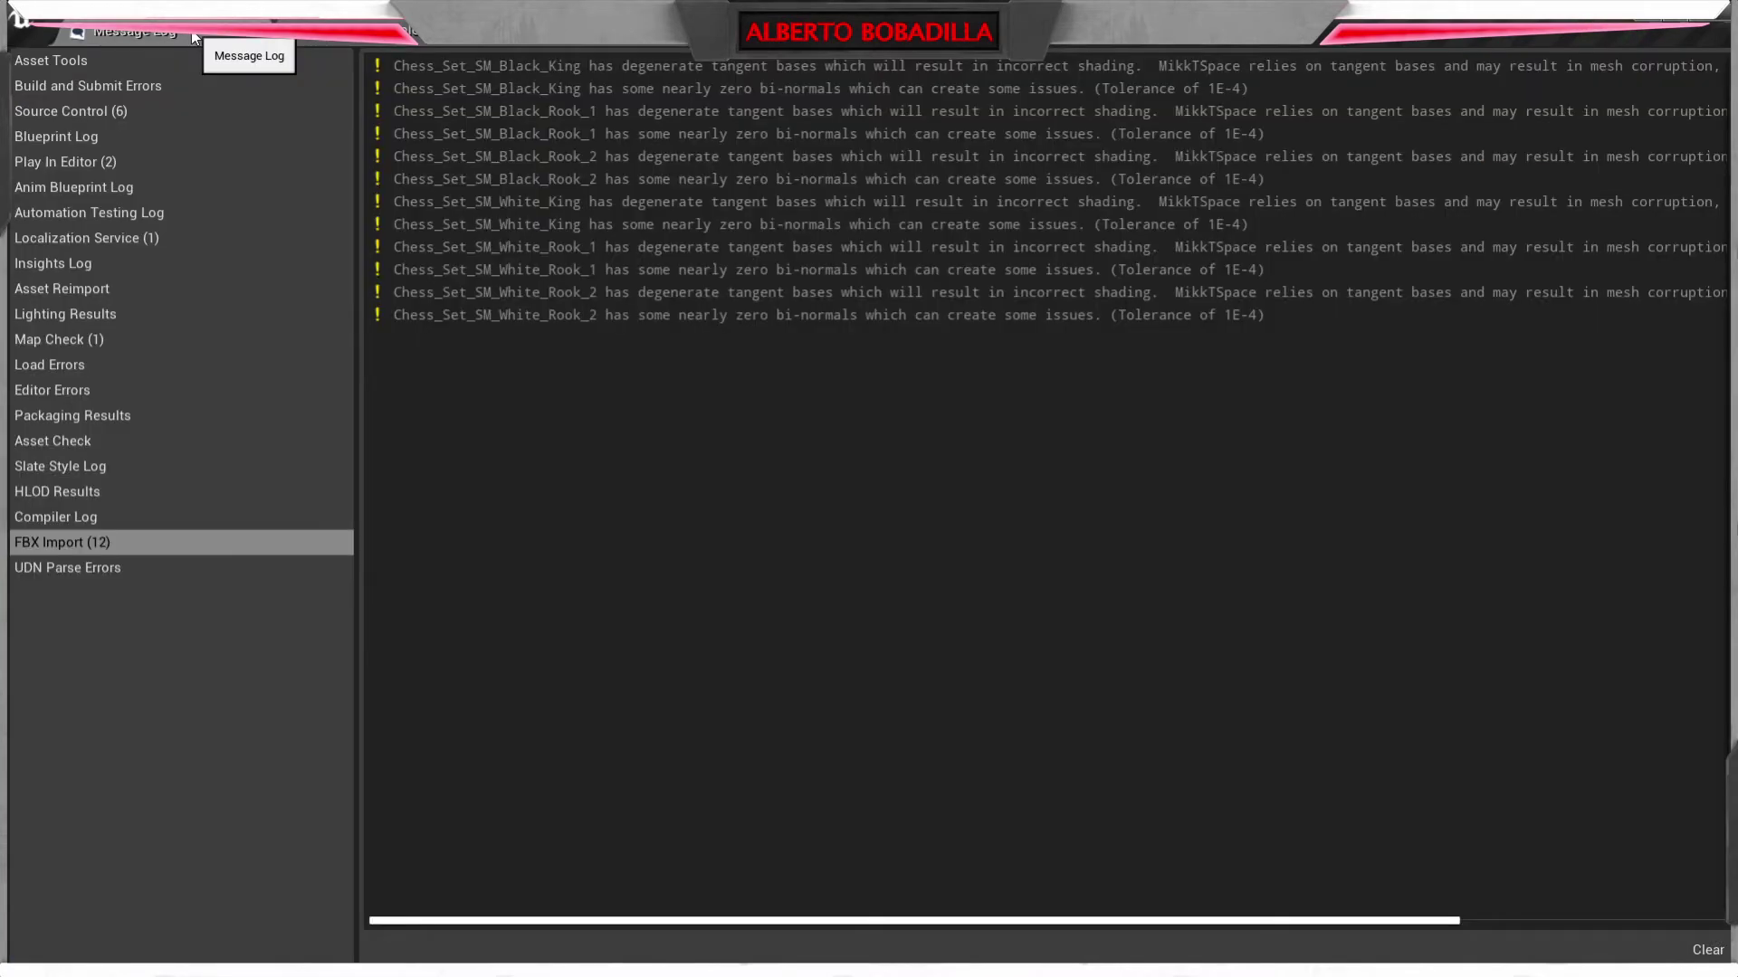
click(380, 44)
double_click(912, 873)
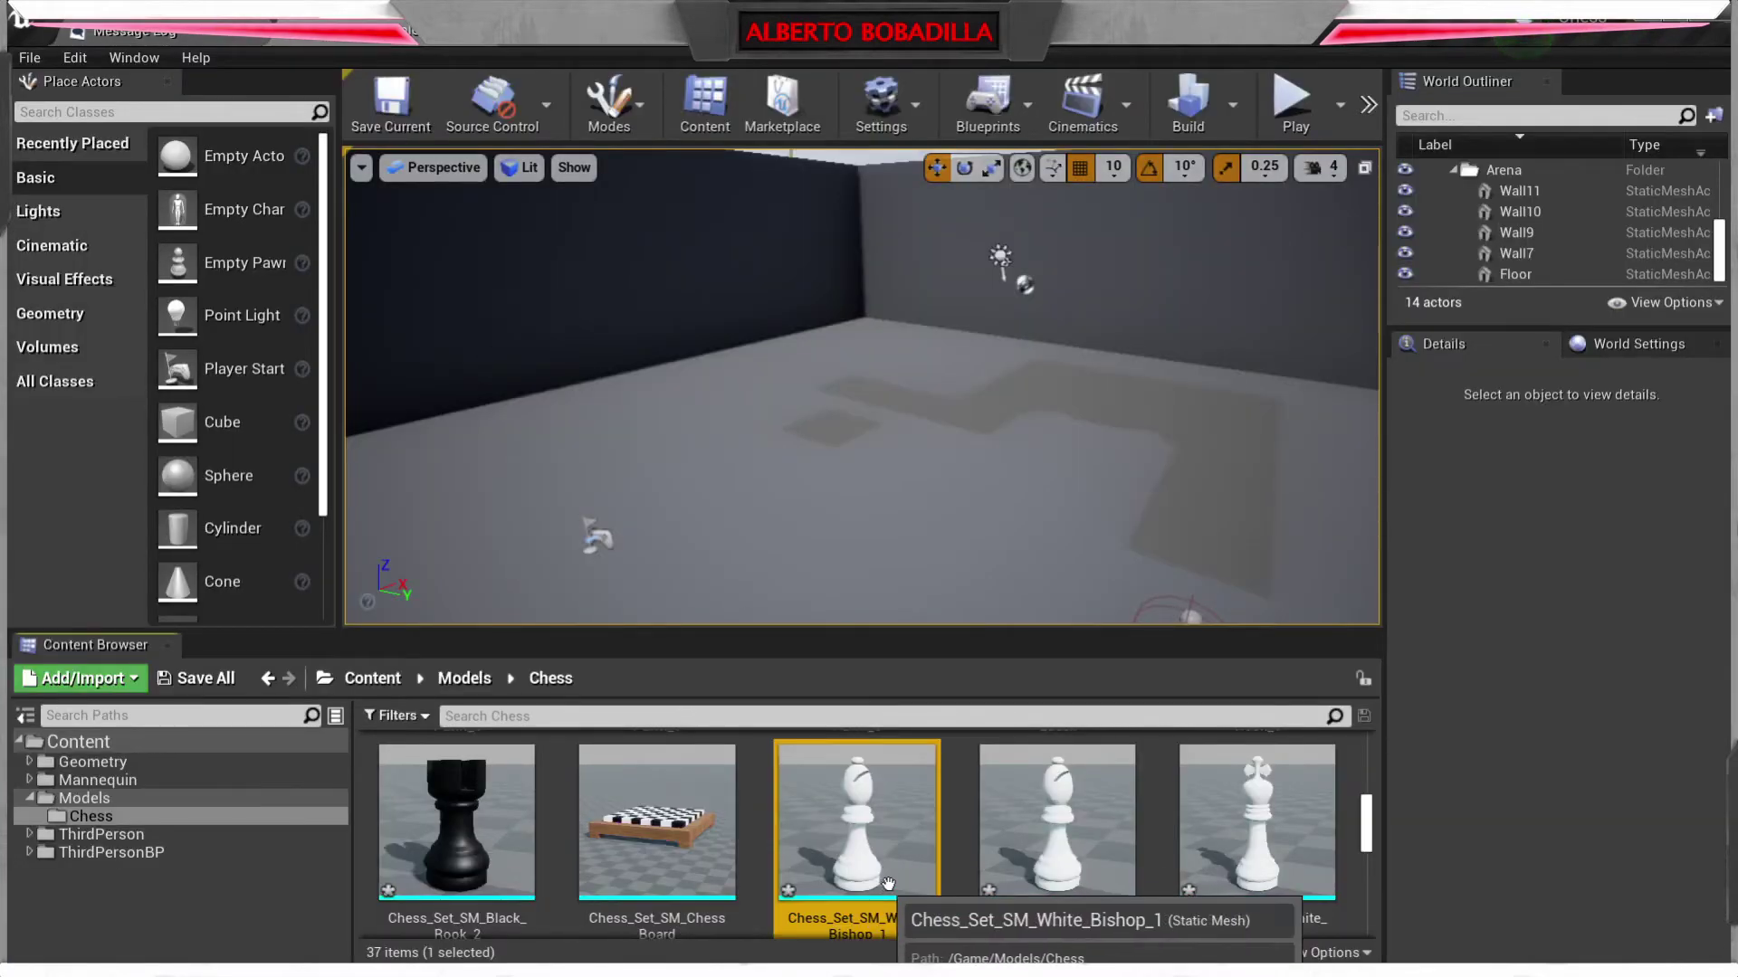
scroll(510, 636, up, 5)
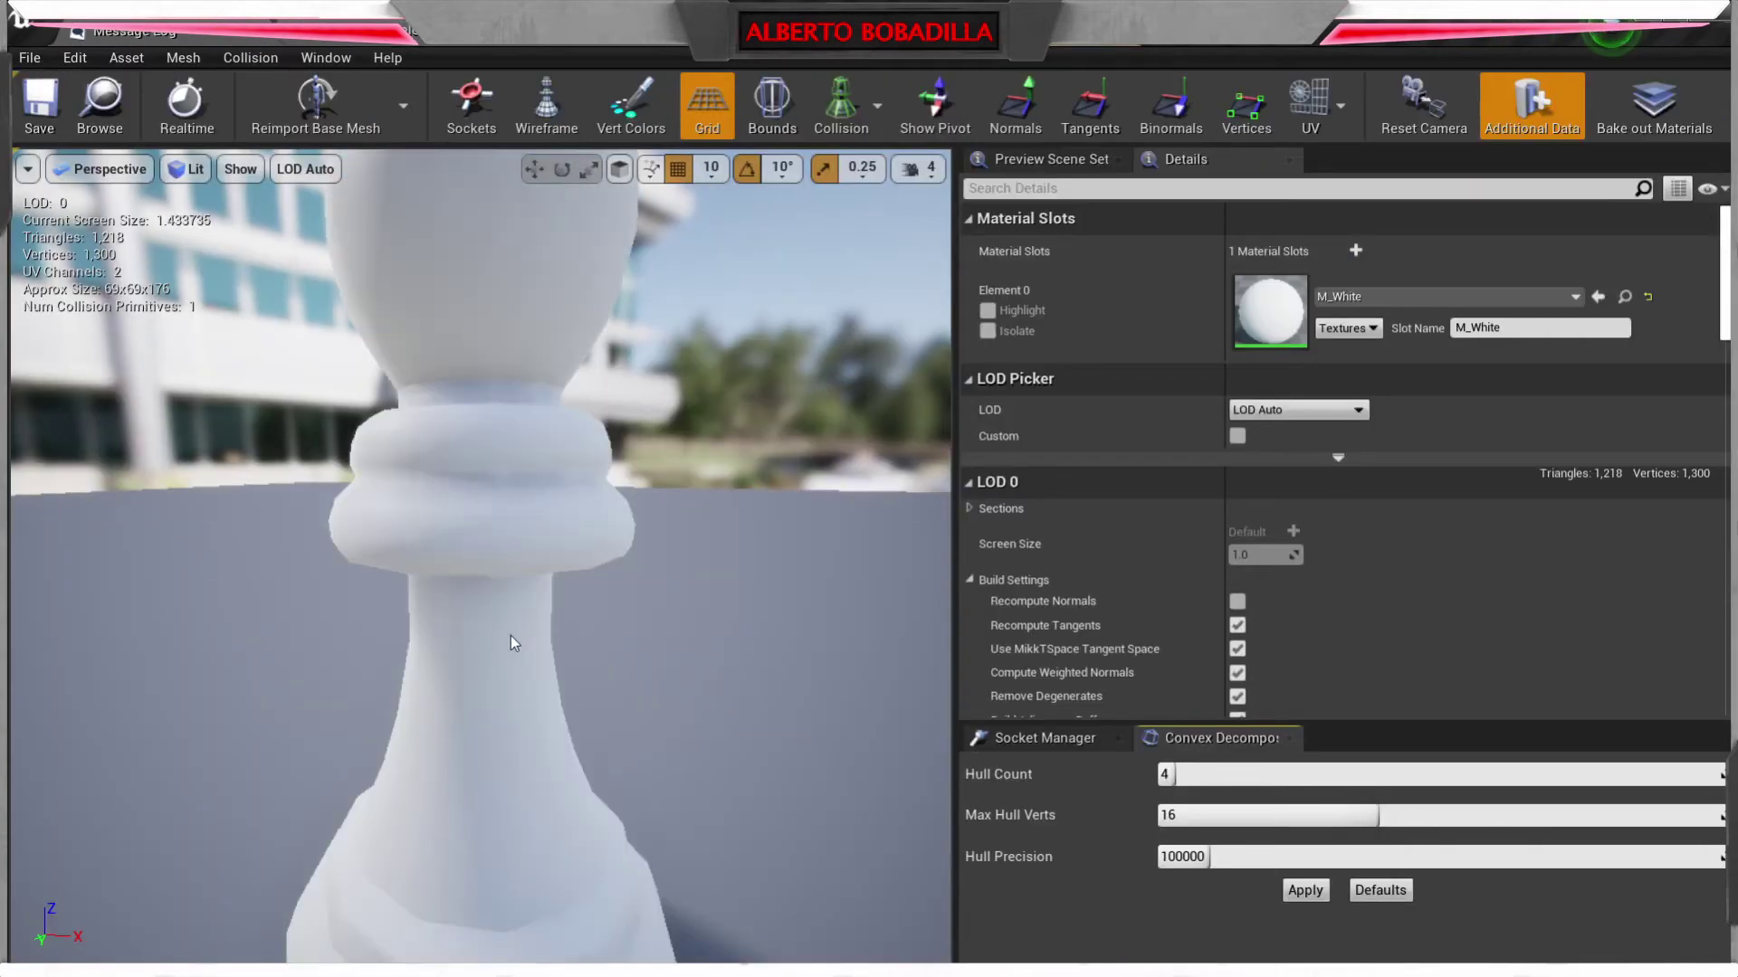
scroll(545, 660, down, 5)
scroll(796, 277, up, 2)
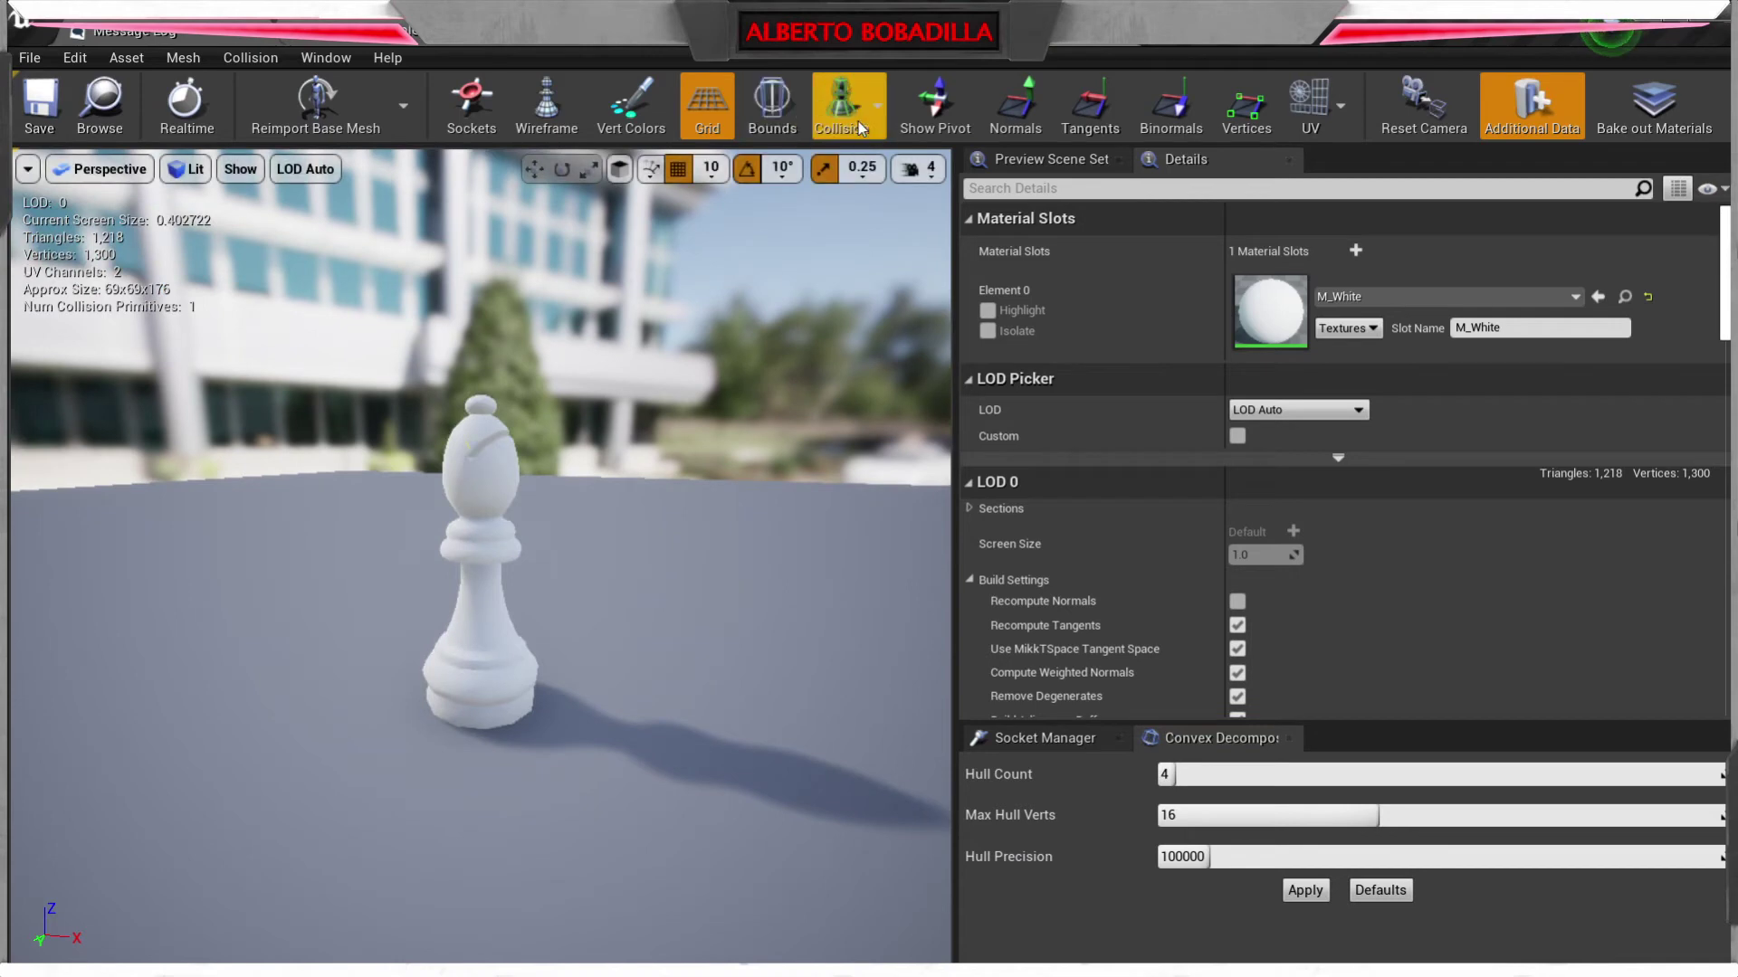
click(855, 170)
drag(543, 452, 605, 605)
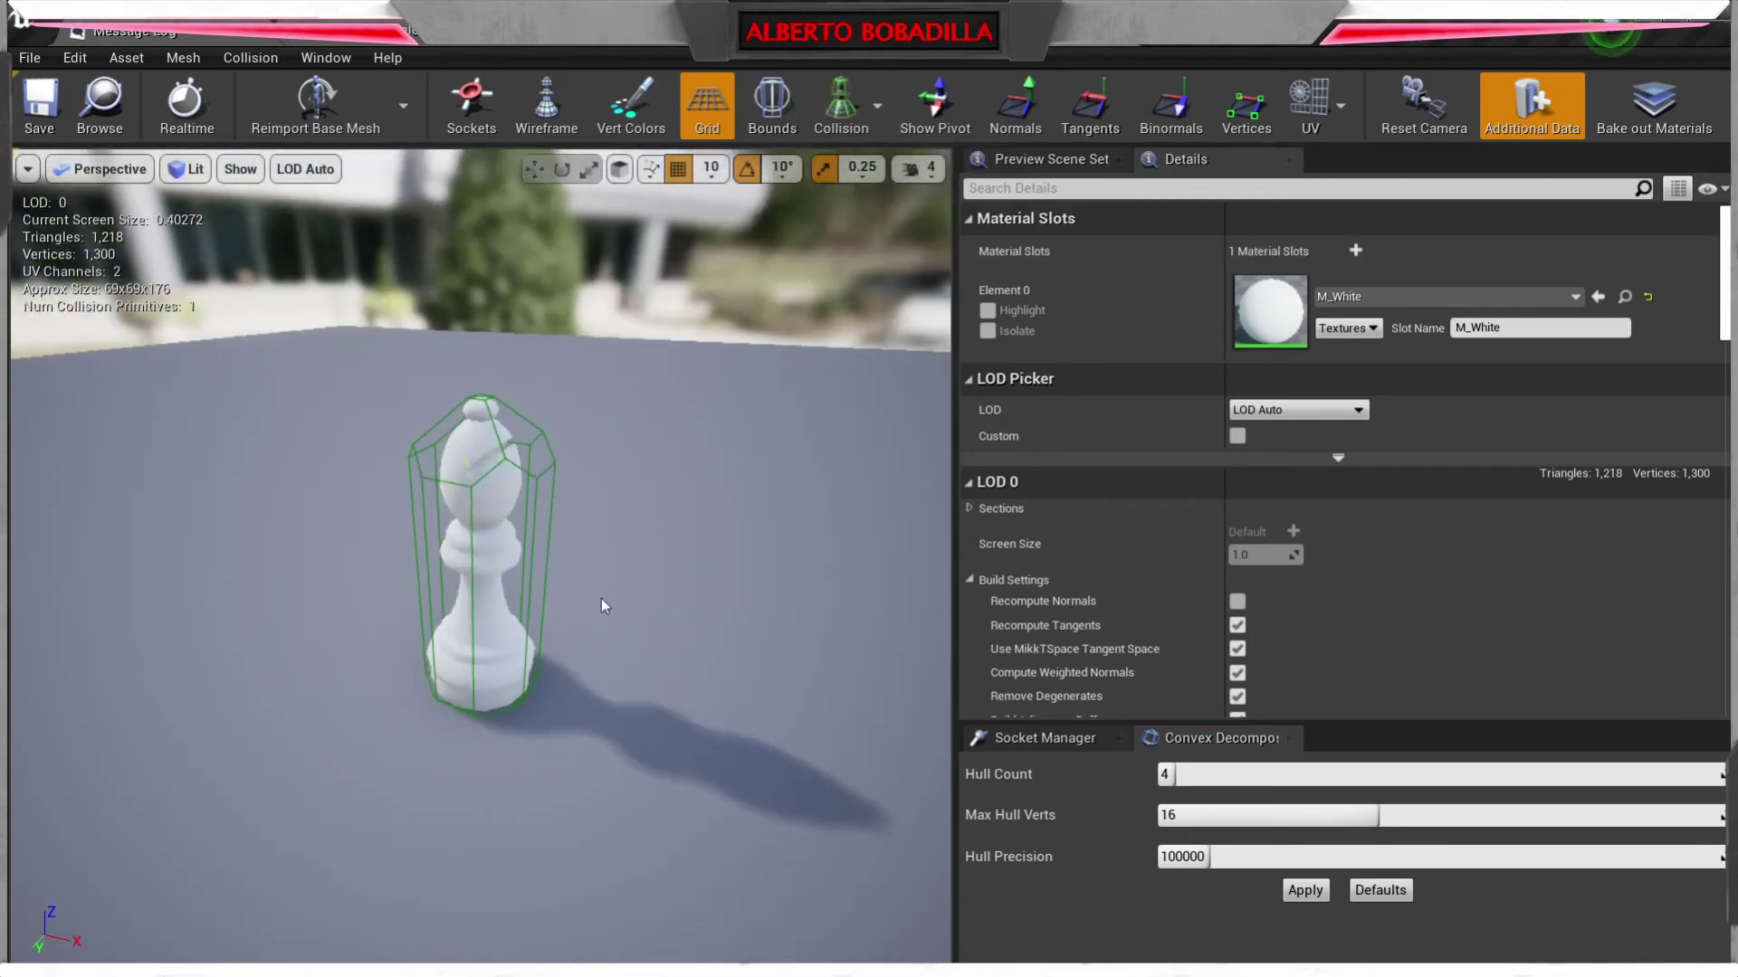
- Display only the white bishop's complex collision and examine how the wireframe follows the piece from several sides
click(865, 111)
click(878, 196)
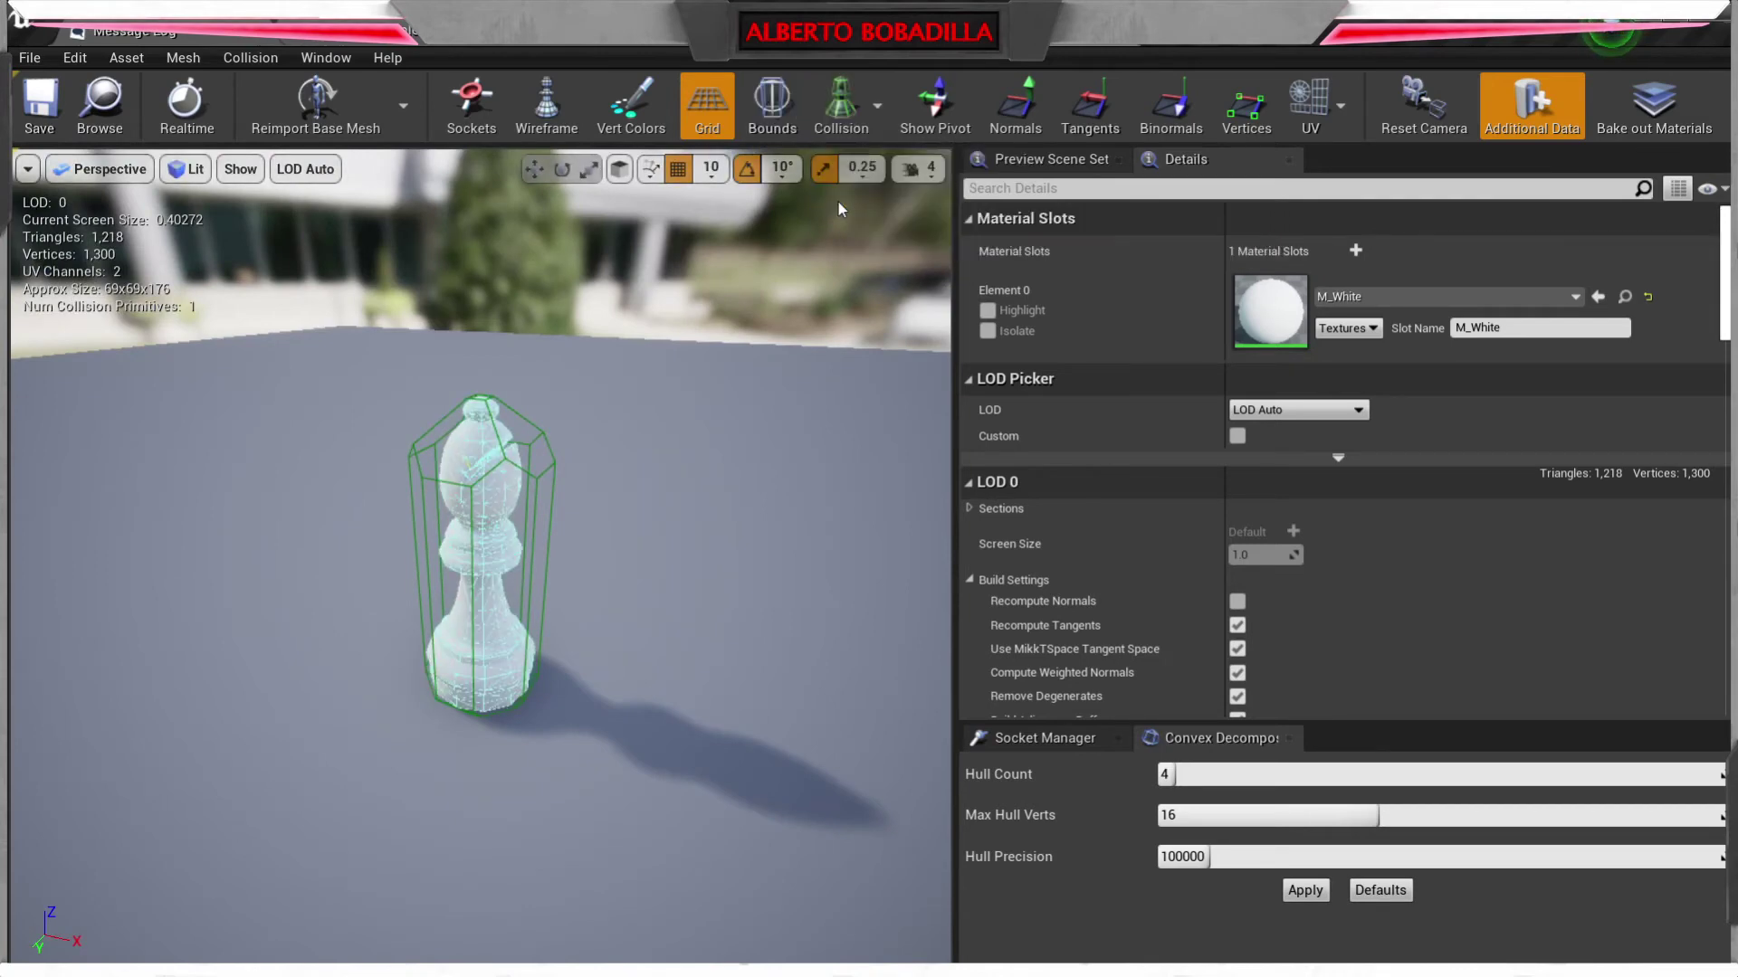
click(860, 112)
click(851, 171)
scroll(552, 594, down, 2)
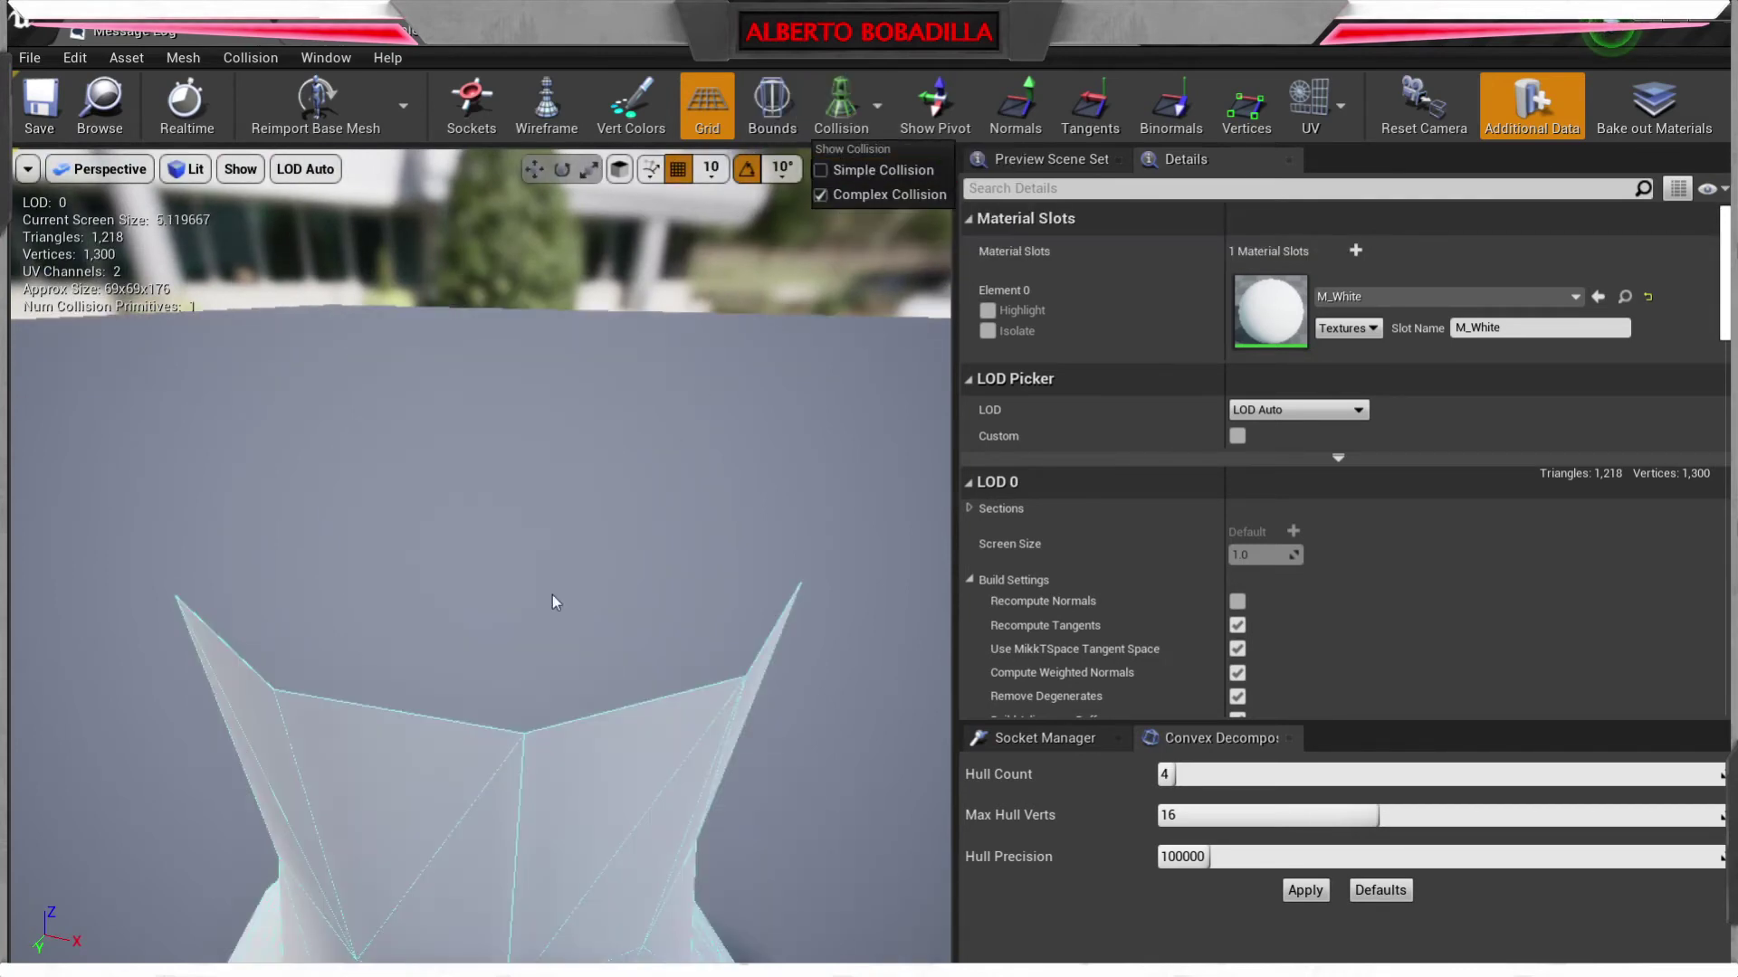
click(551, 595)
scroll(535, 434, up, 8)
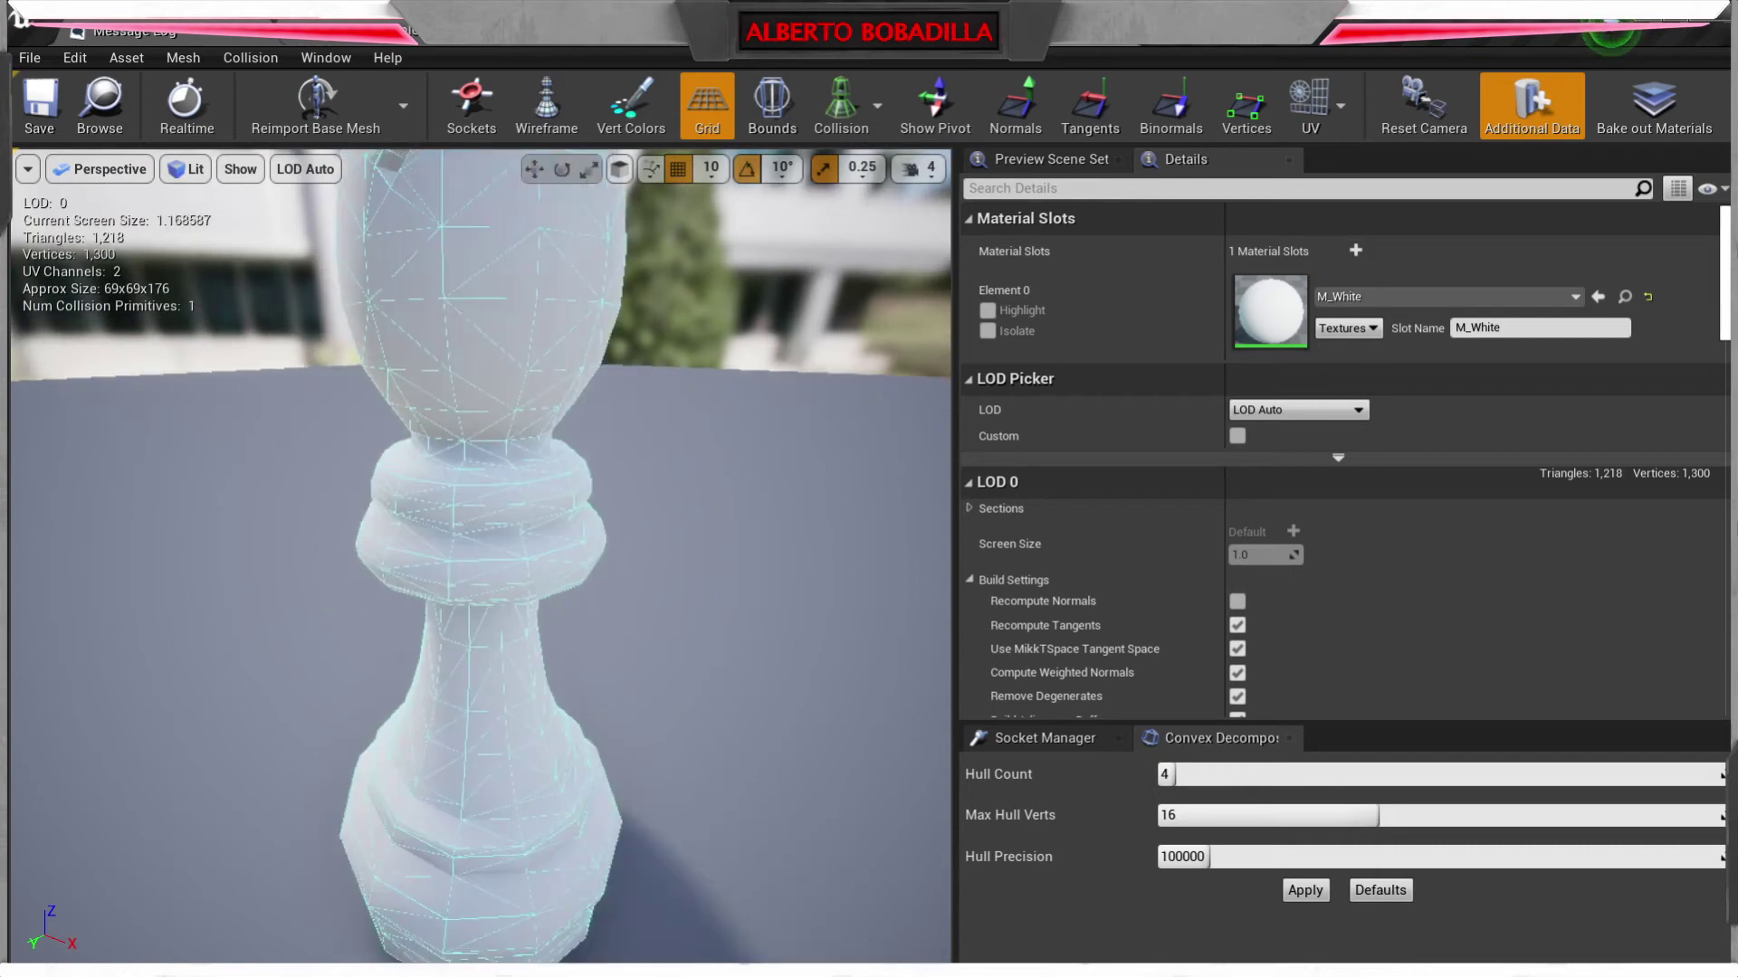
alt+drag(535, 419, 152, 520)
scroll(535, 419, down, 5)
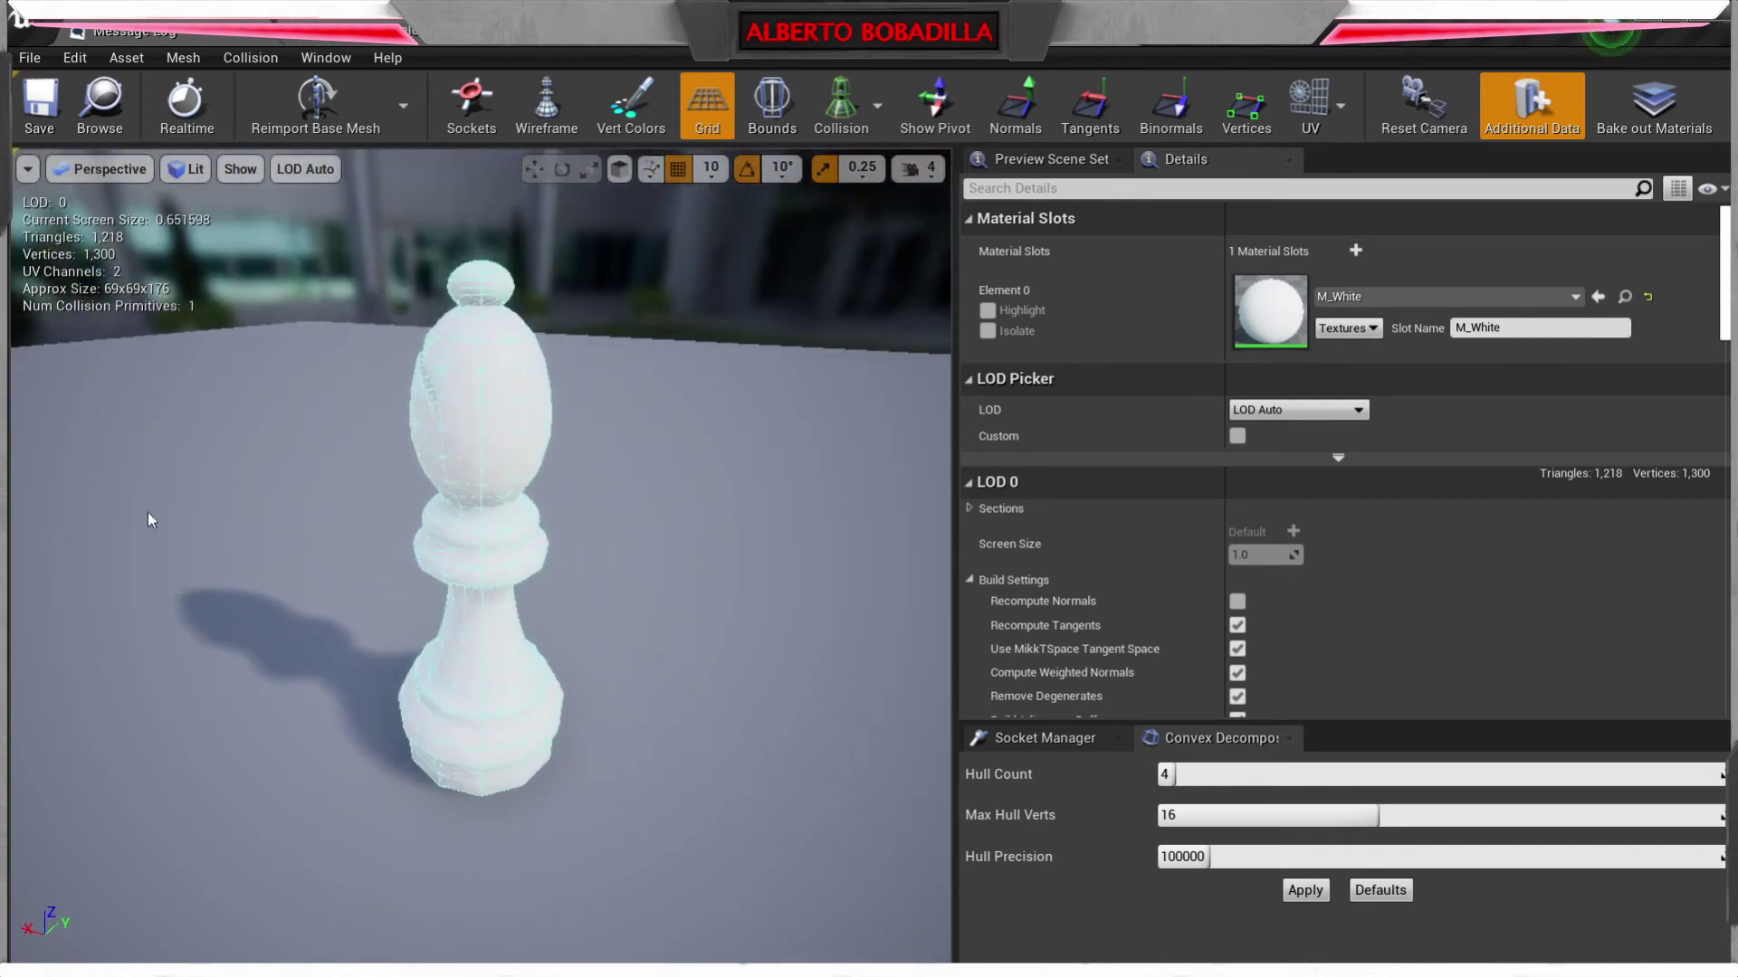
alt+drag(337, 631, 860, 335)
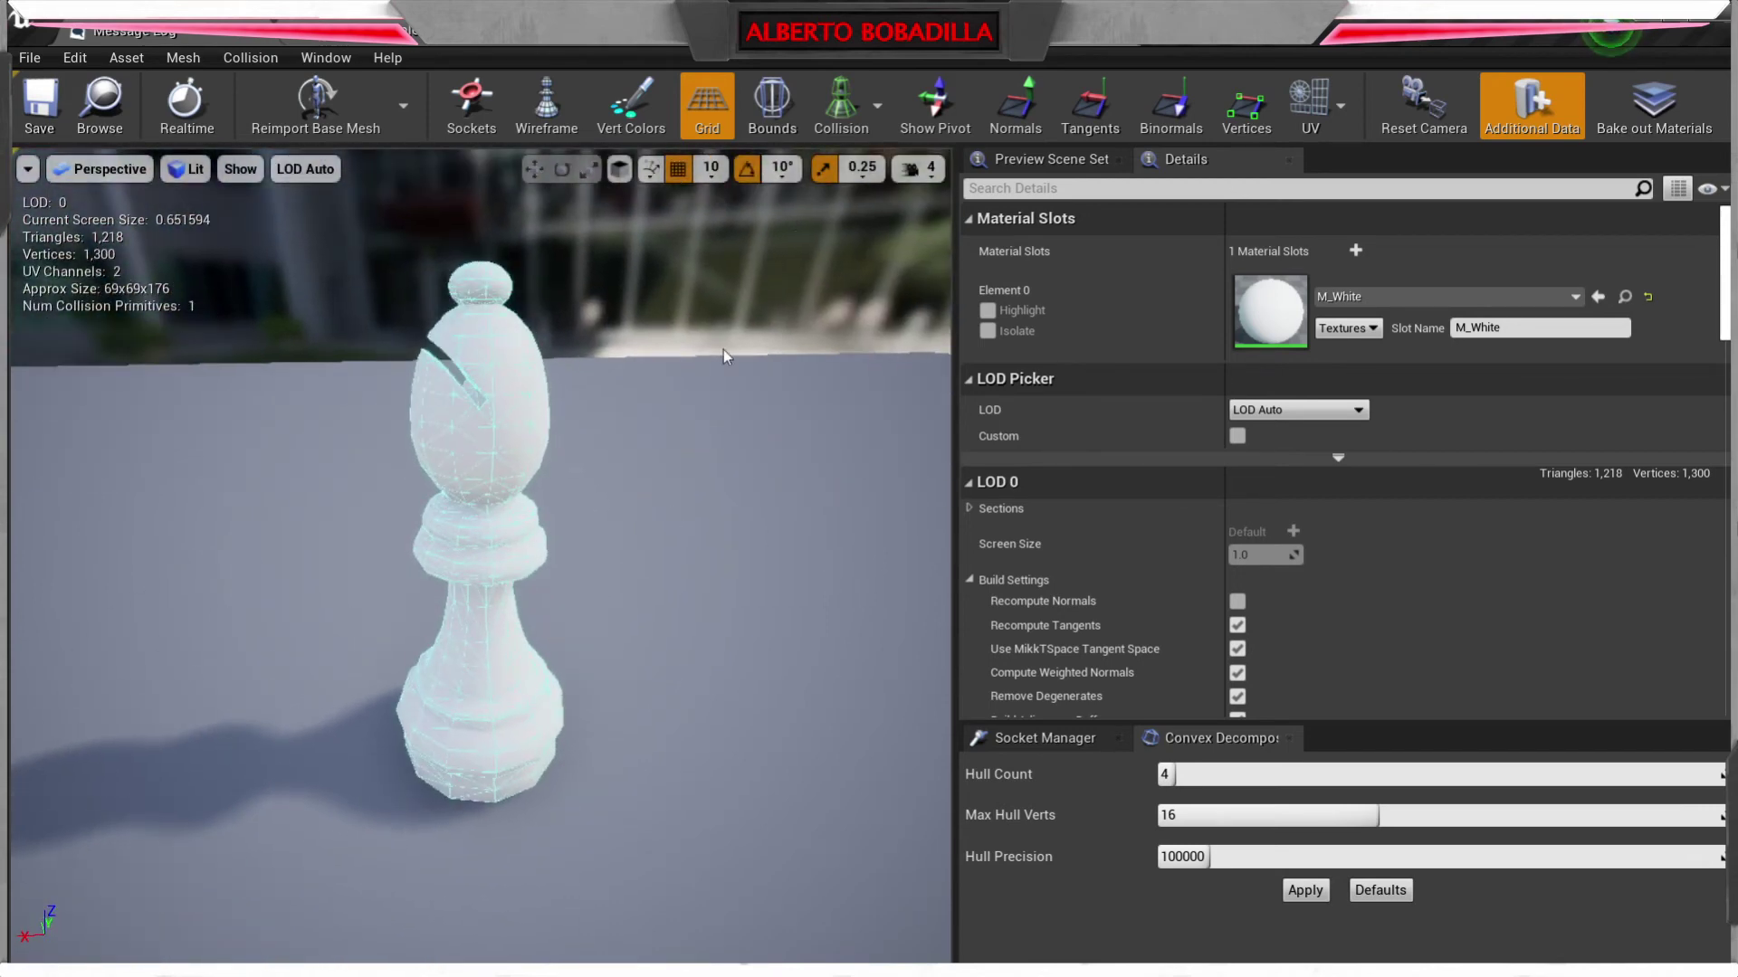
- Compare the white bishop's simple collision hull with its complex collision by switching their display on and off
alt+drag(724, 356, 796, 326)
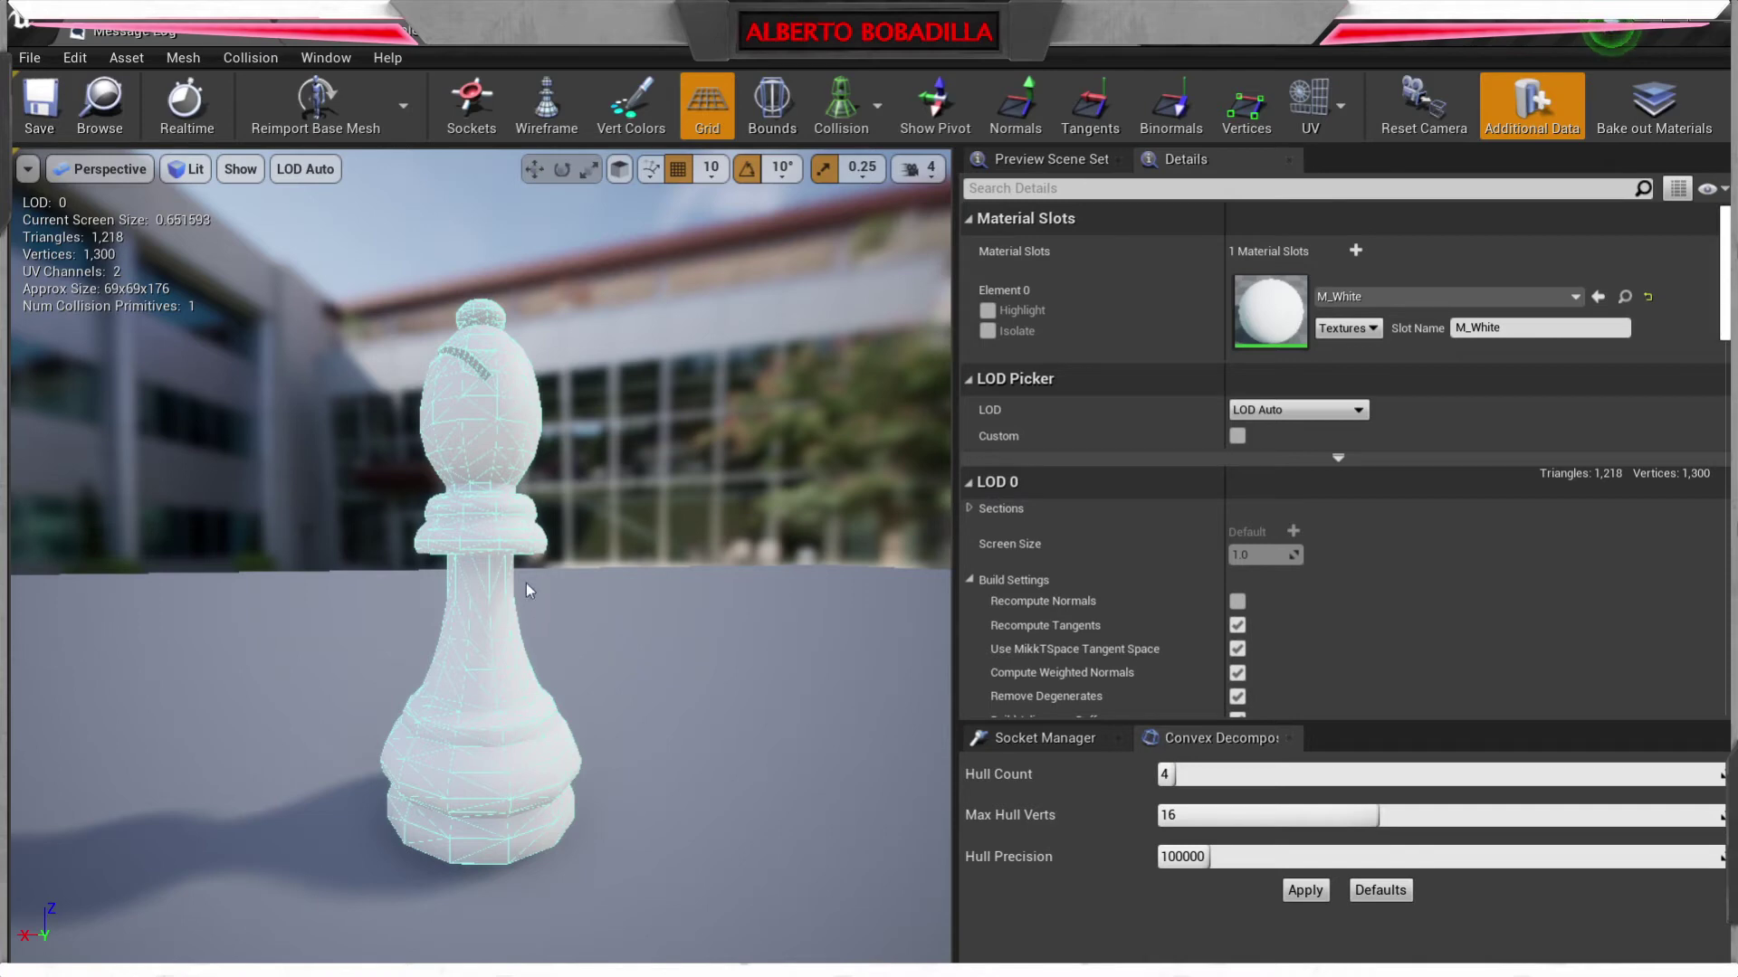
click(876, 100)
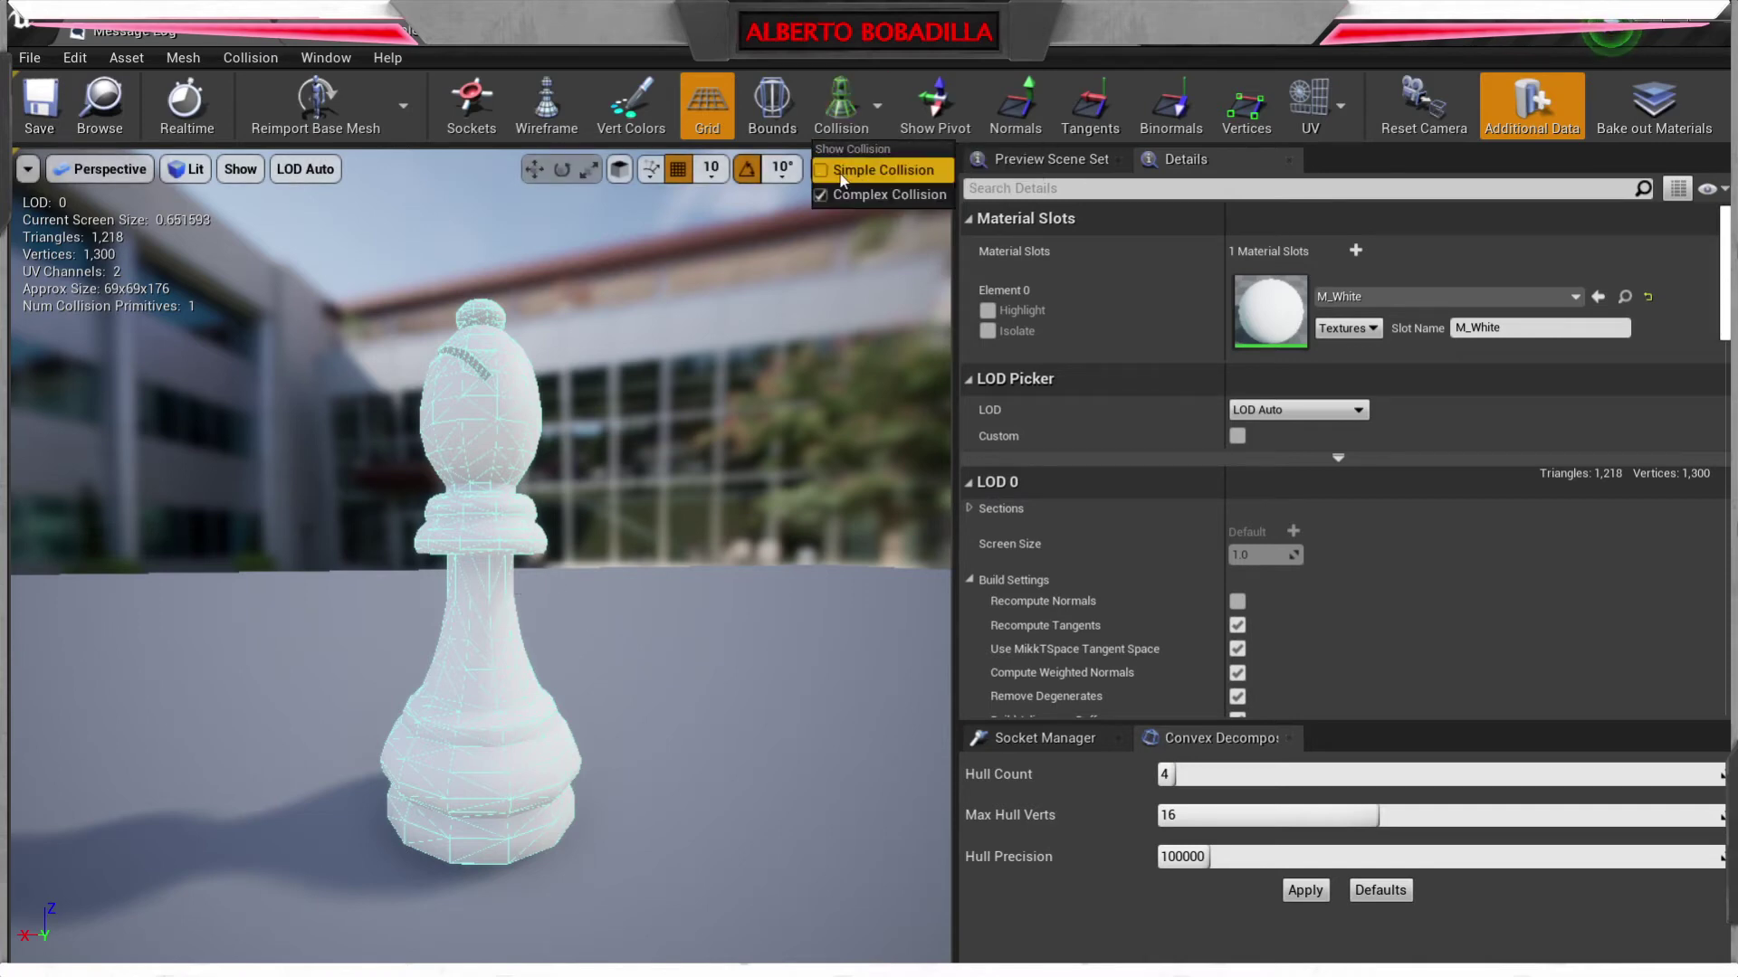
click(869, 171)
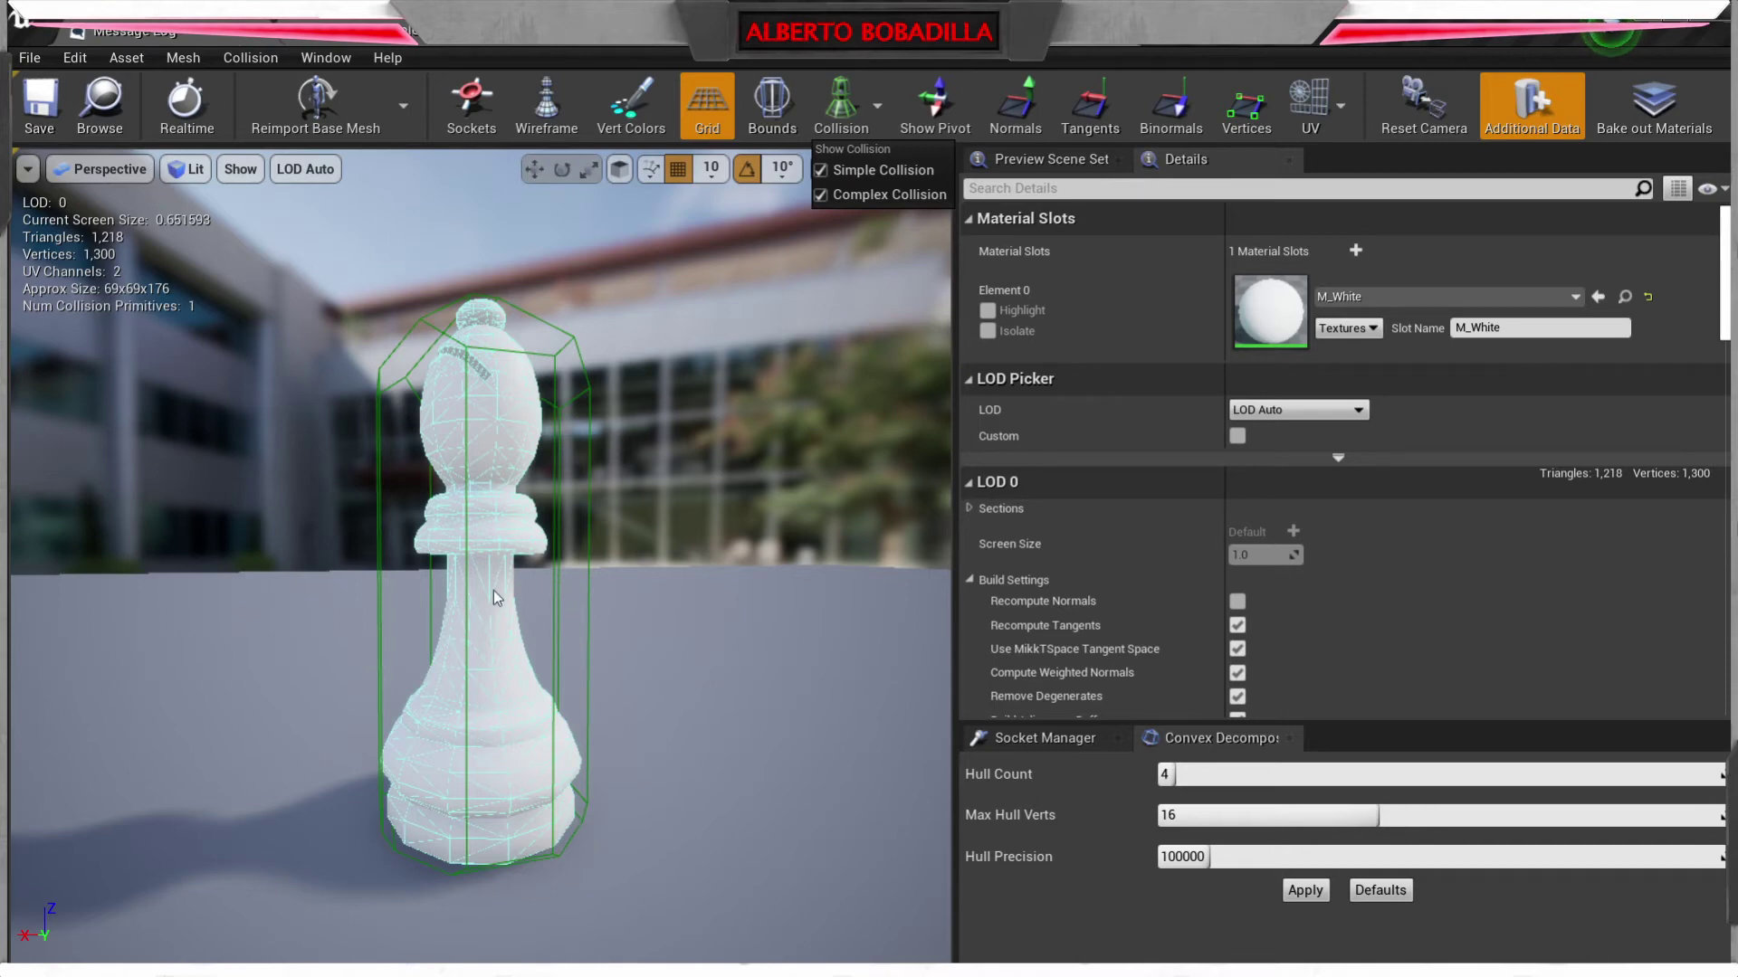
click(870, 112)
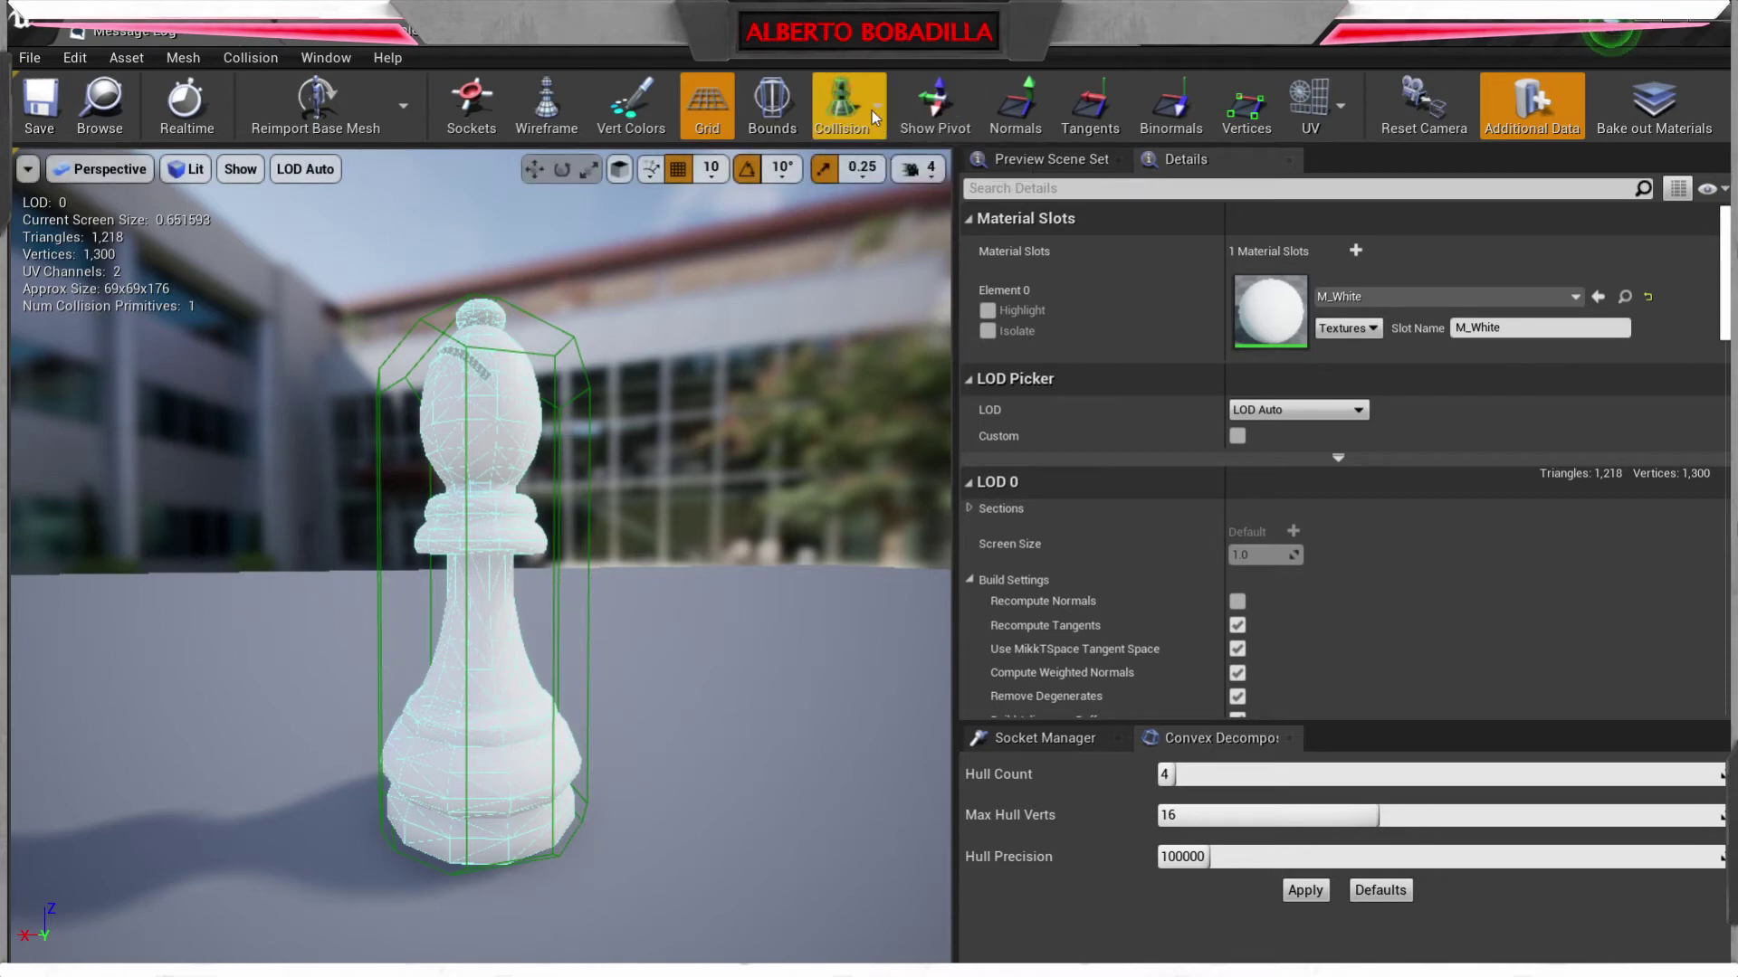
click(871, 110)
click(868, 170)
click(875, 136)
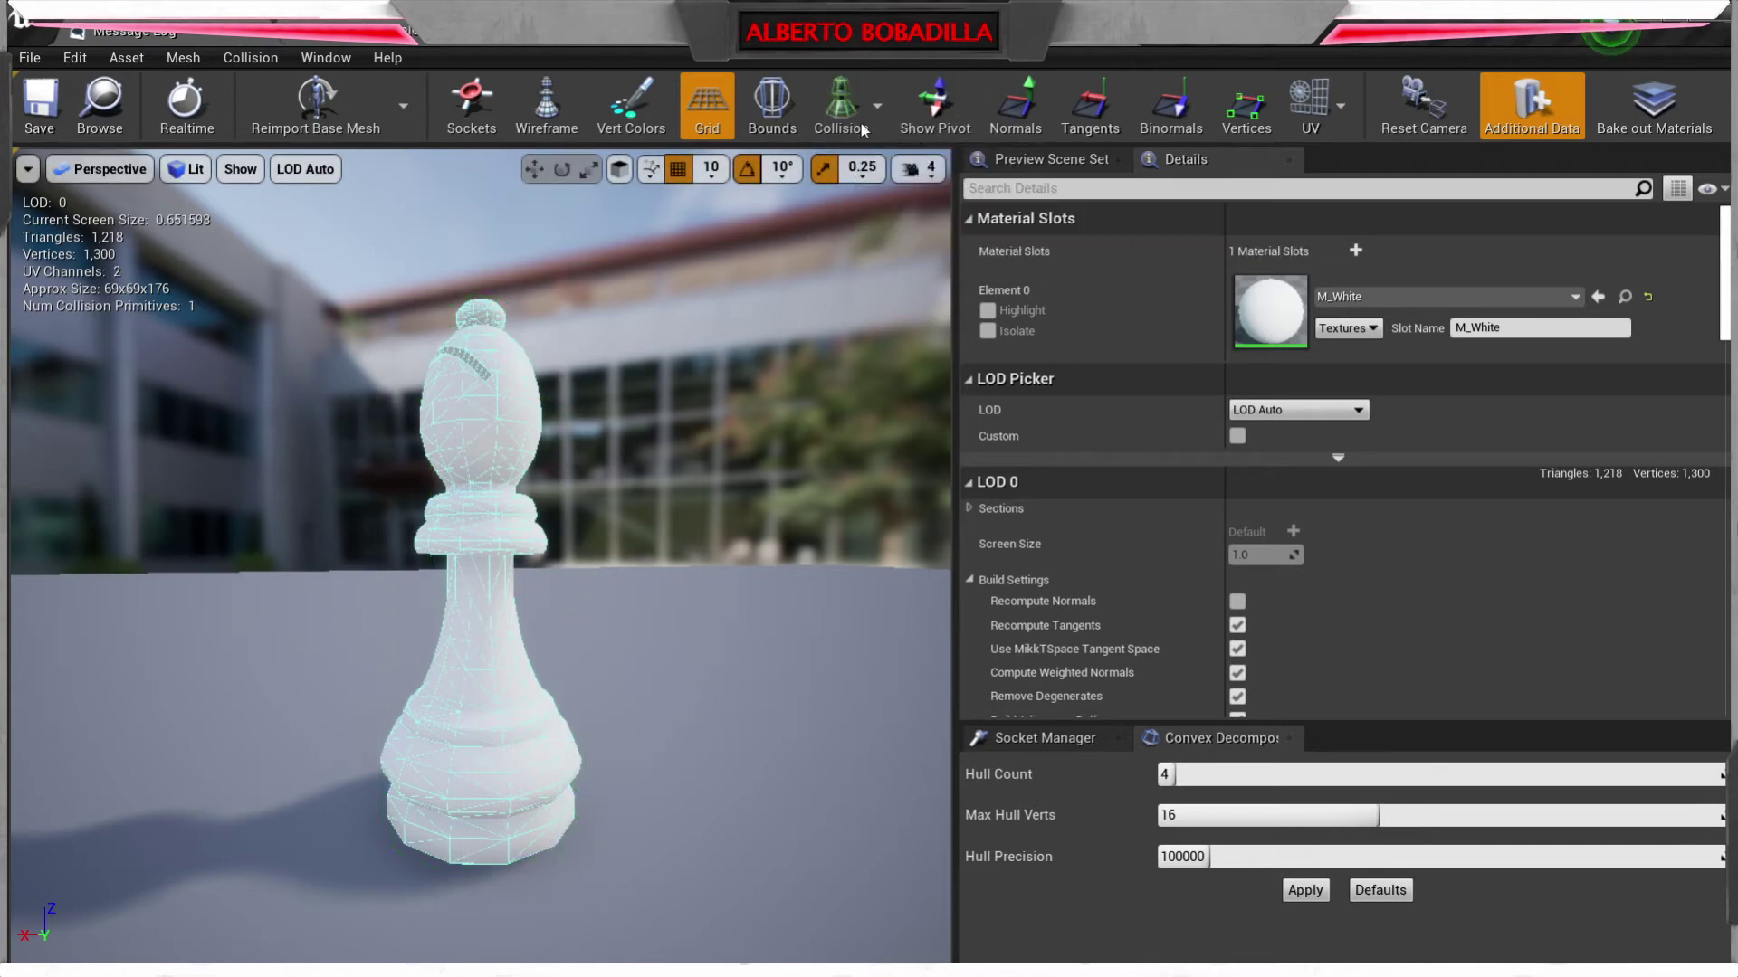
click(864, 130)
click(873, 195)
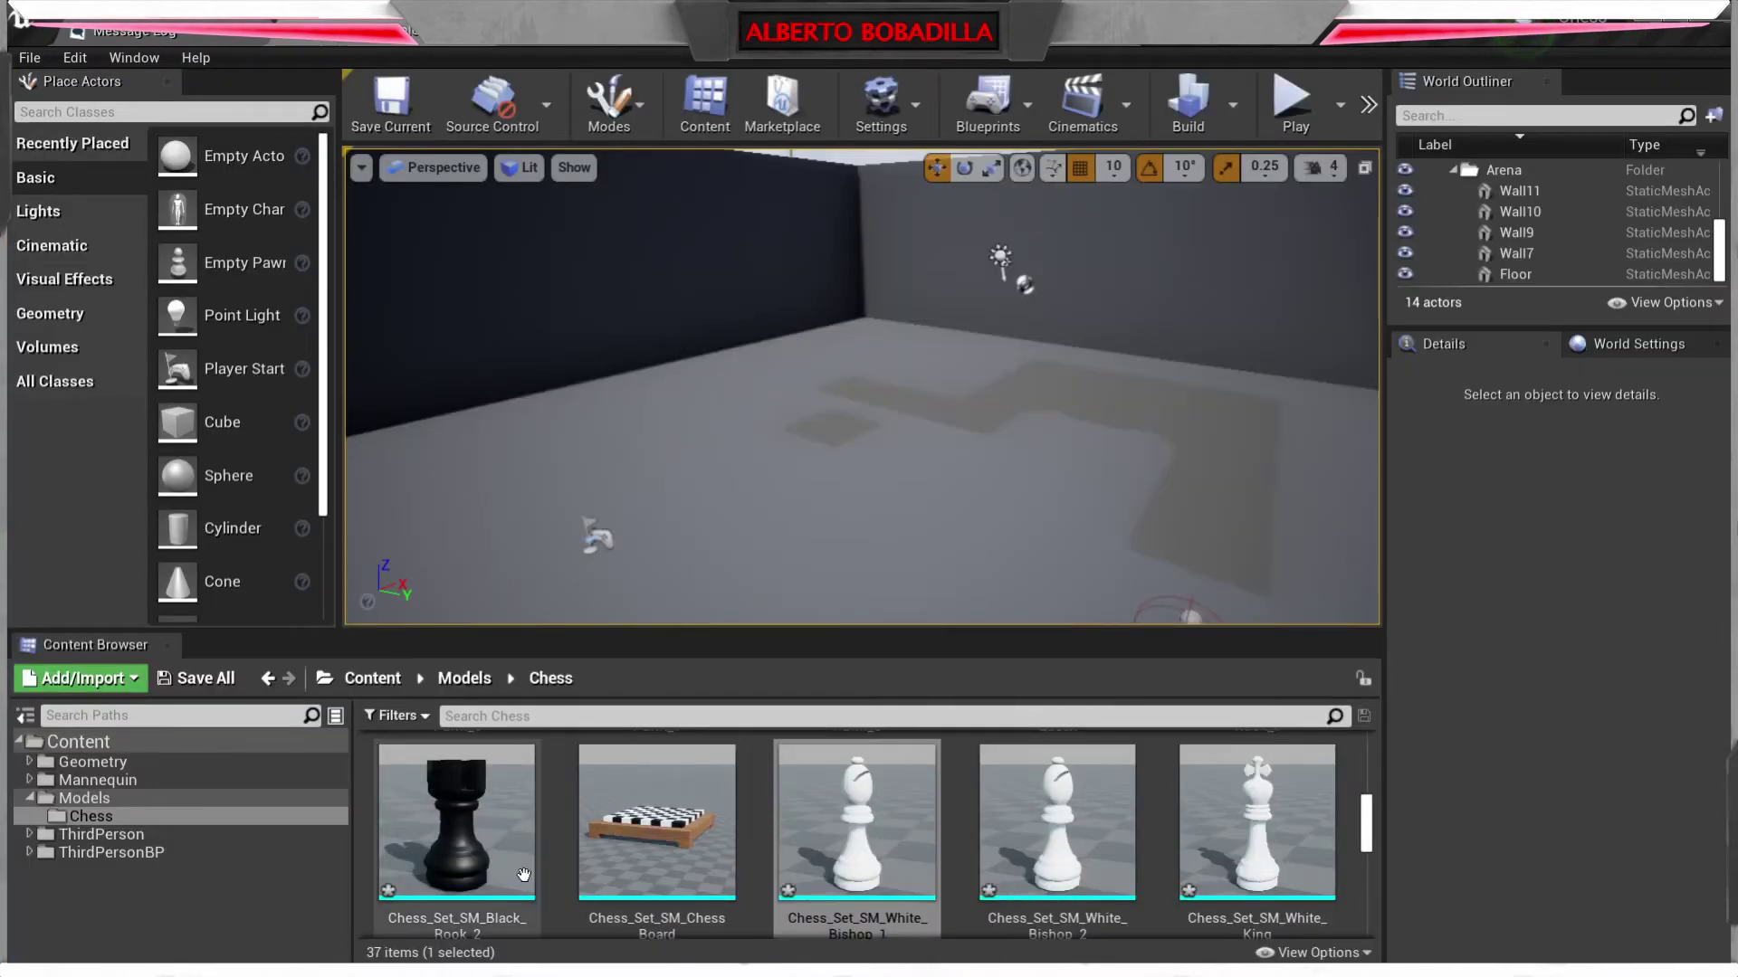
- Place all 33 Chess_Set static meshes together in the level at about location -140, -330, 230
scroll(802, 825, down, 5)
scroll(801, 826, up, 2)
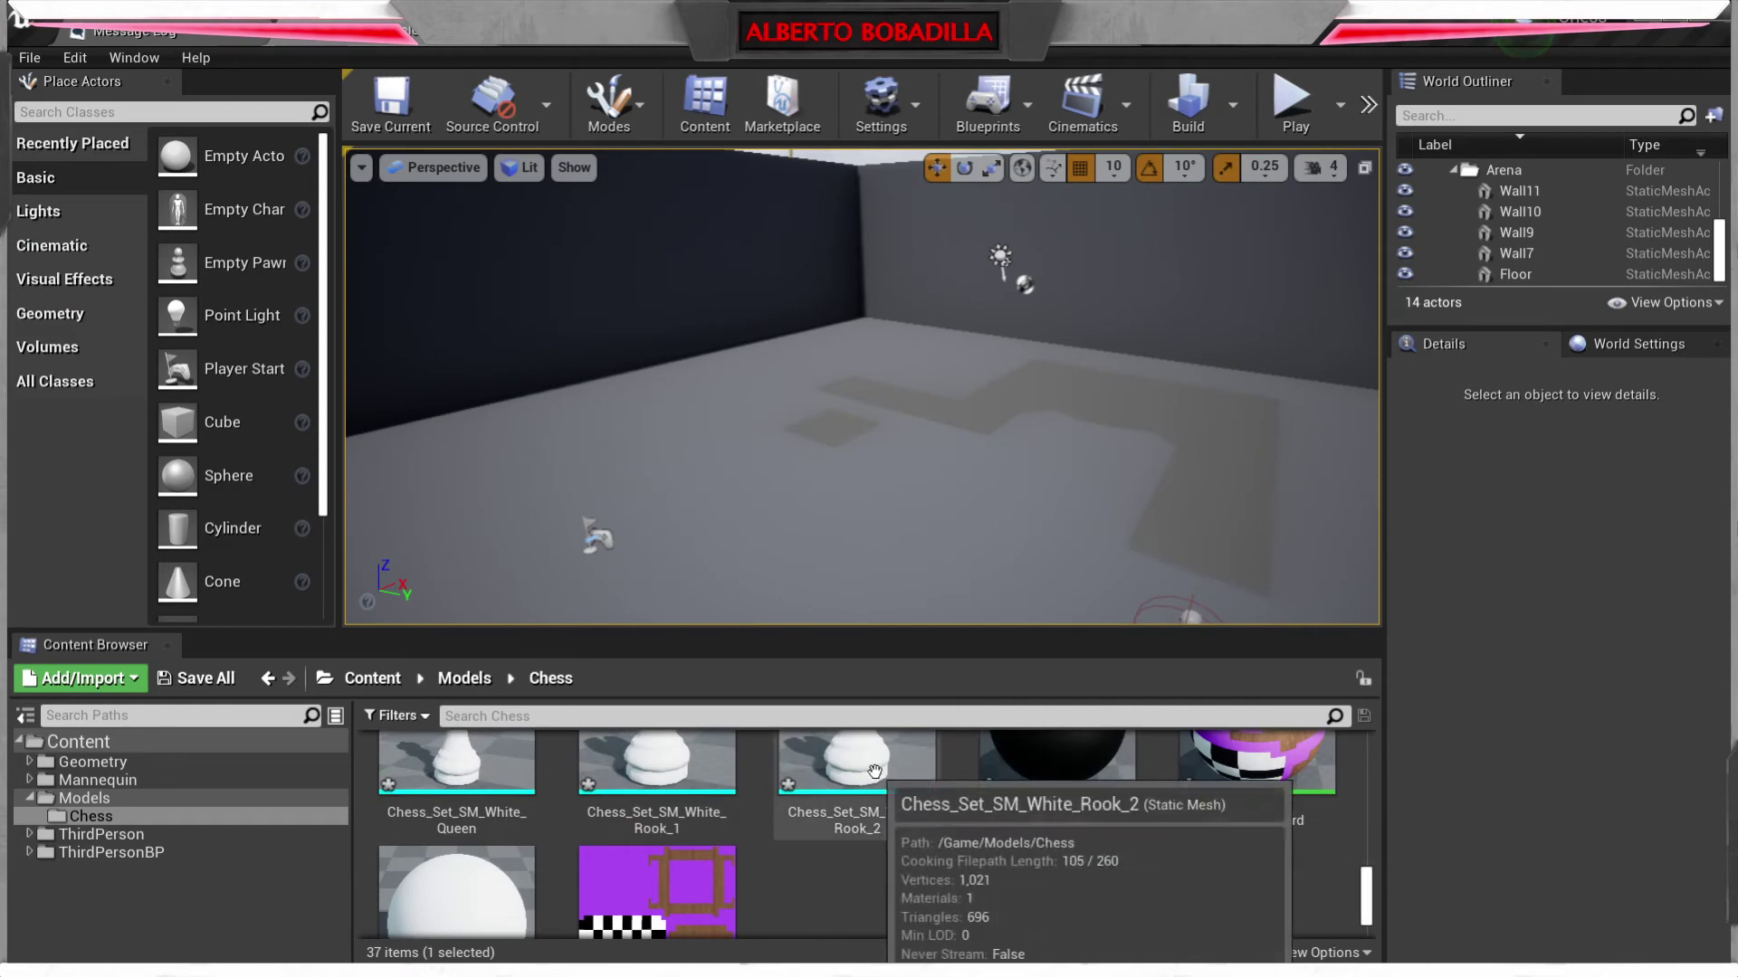
scroll(914, 779, up, 6)
shift+click(514, 805)
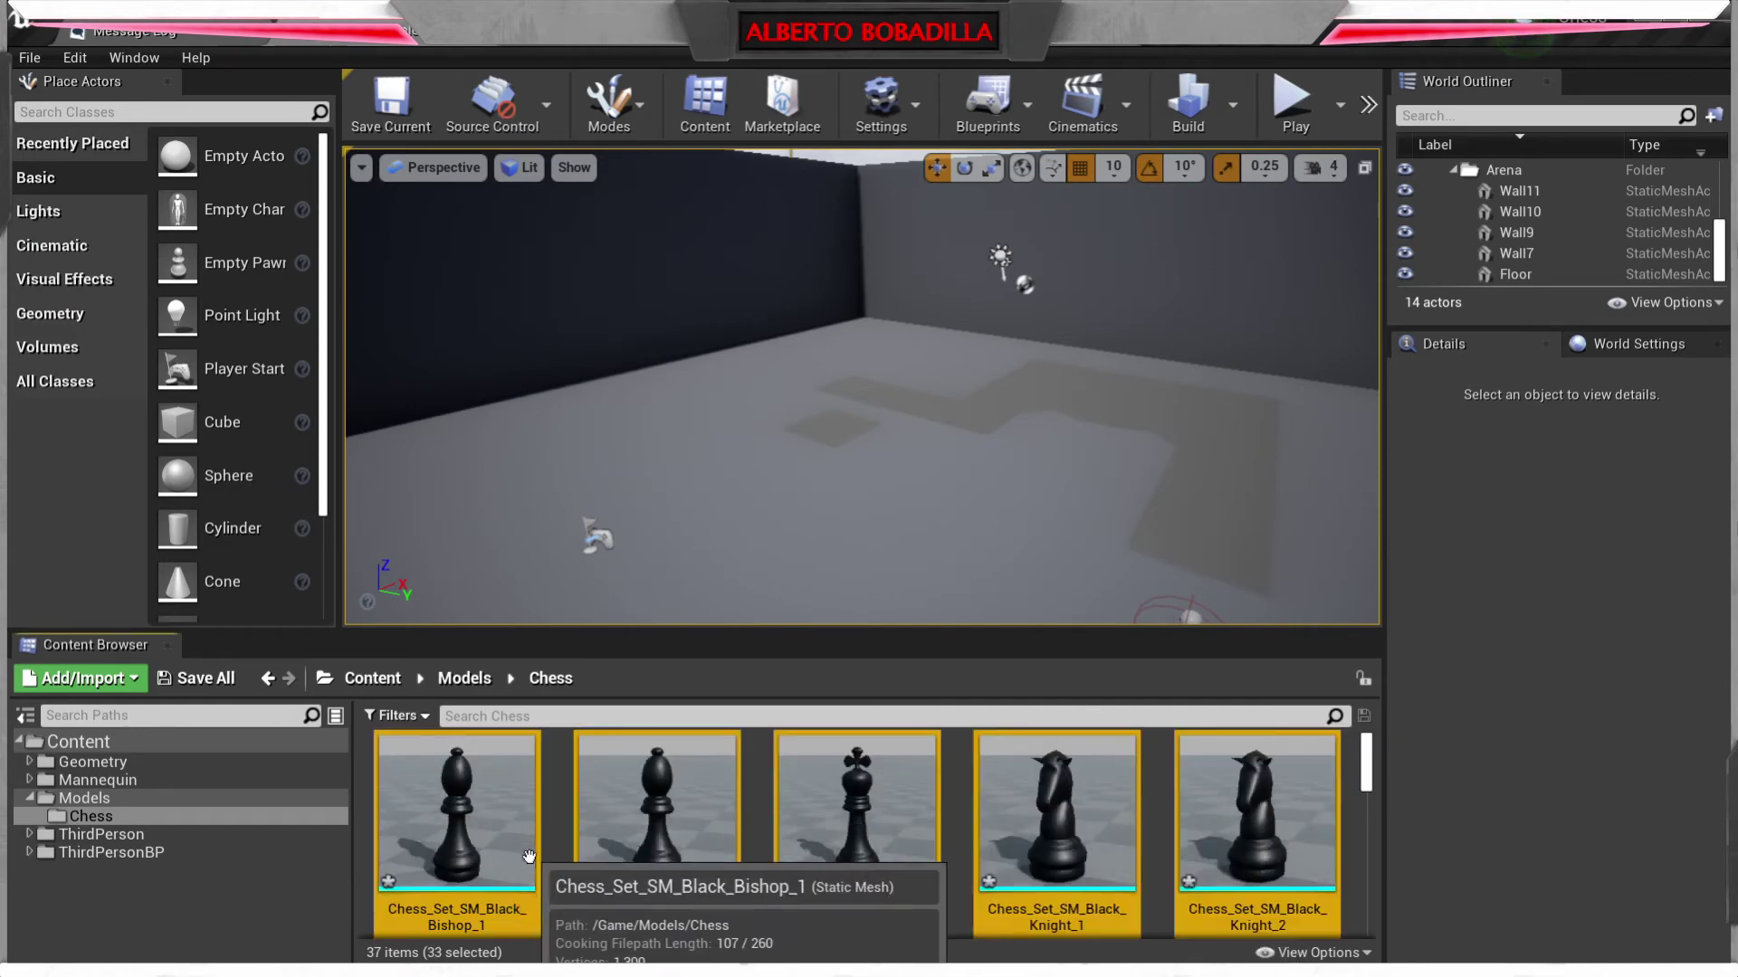
drag(514, 805, 883, 345)
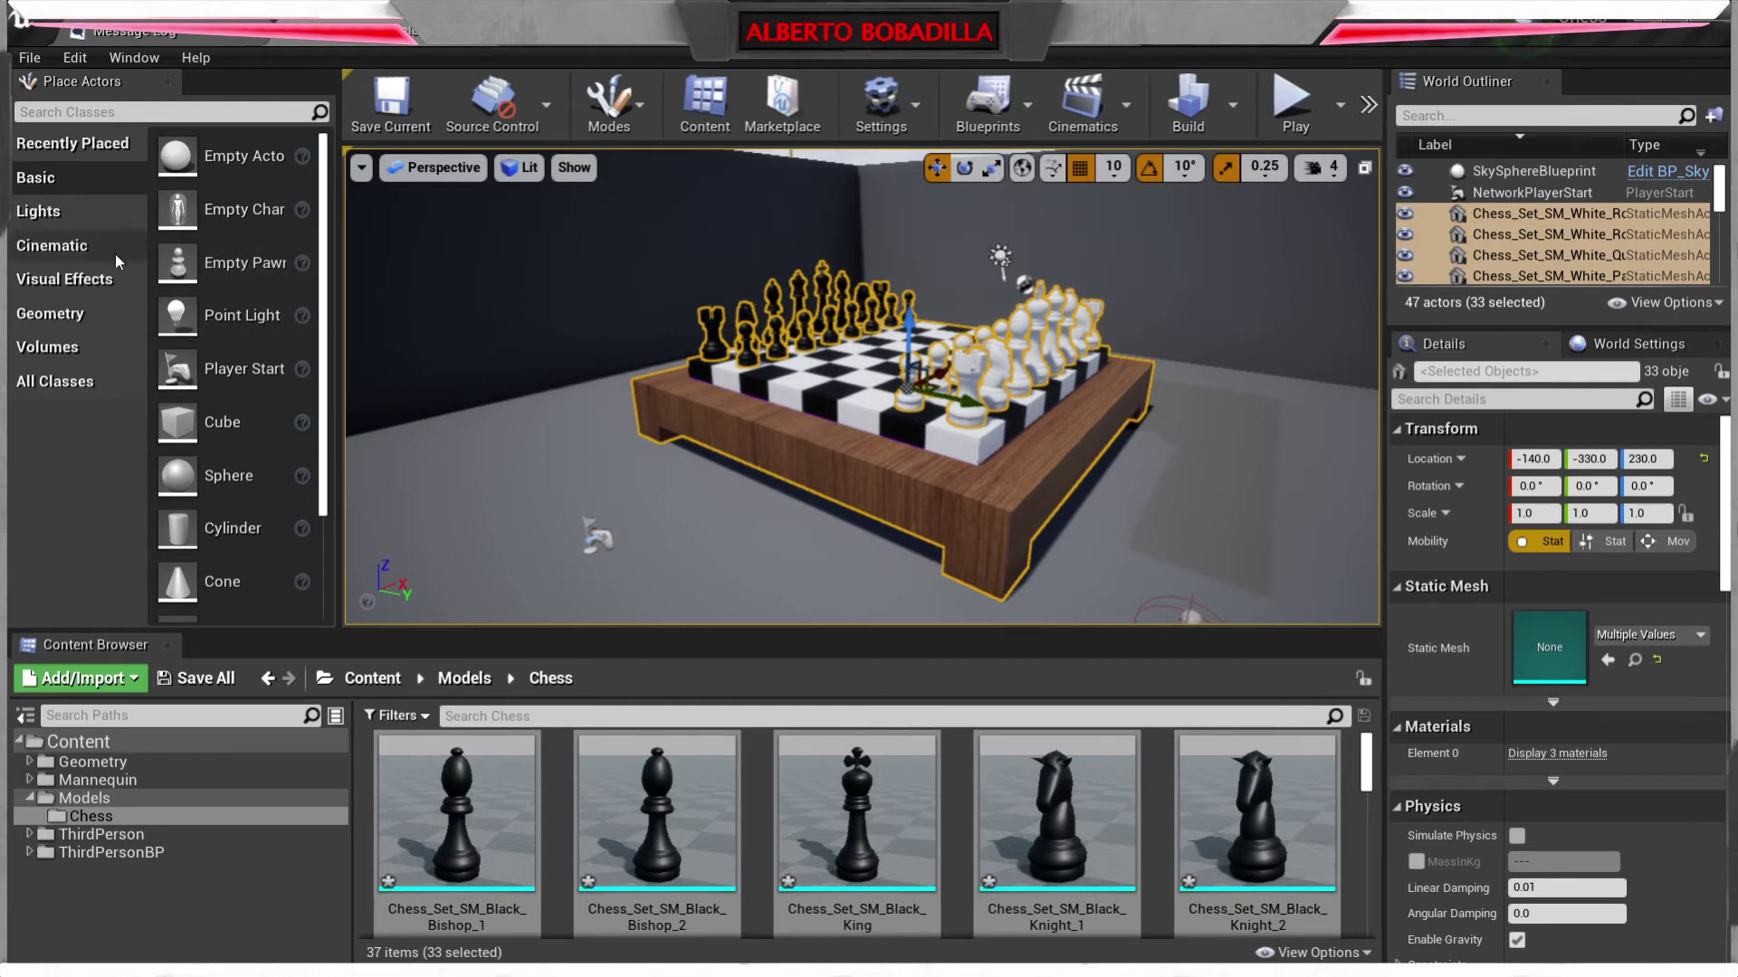
- Add a Linear Stair brush with 7 steps against the chessboard's side at about location -860, -500, 150
click(87, 314)
mouse_move(233, 343)
mouse_down()
mouse_move(192, 342)
mouse_move(601, 508)
mouse_move(528, 546)
mouse_move(580, 522)
mouse_up()
click(1528, 707)
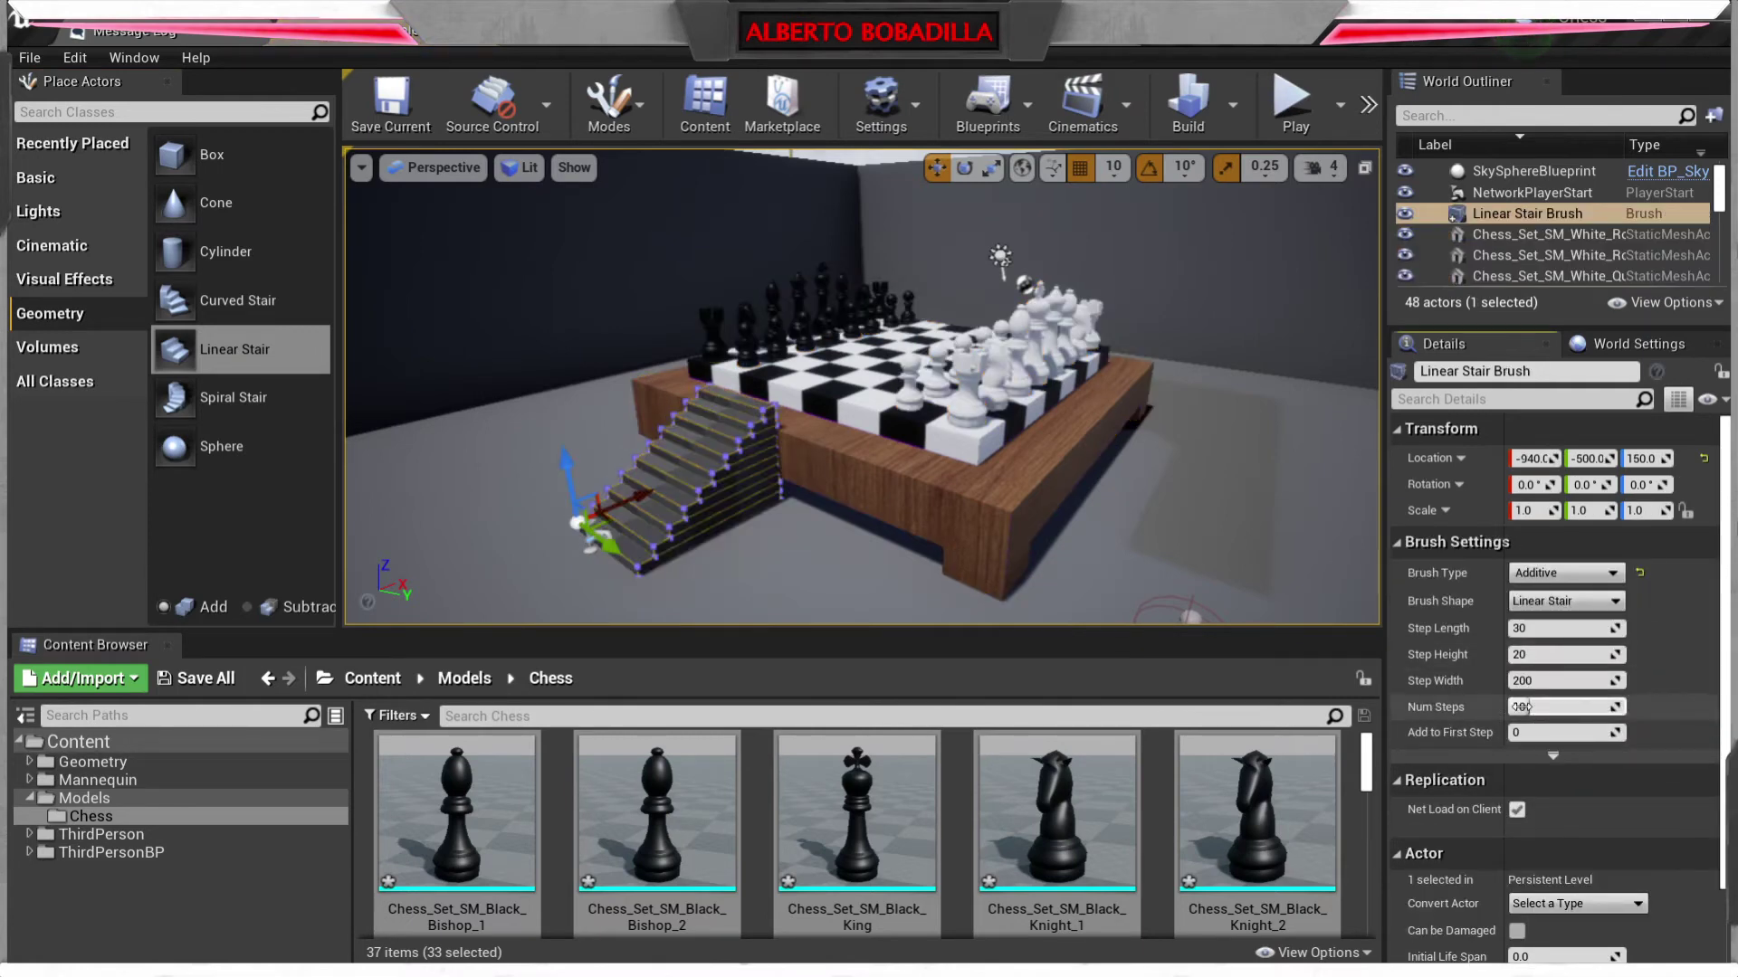
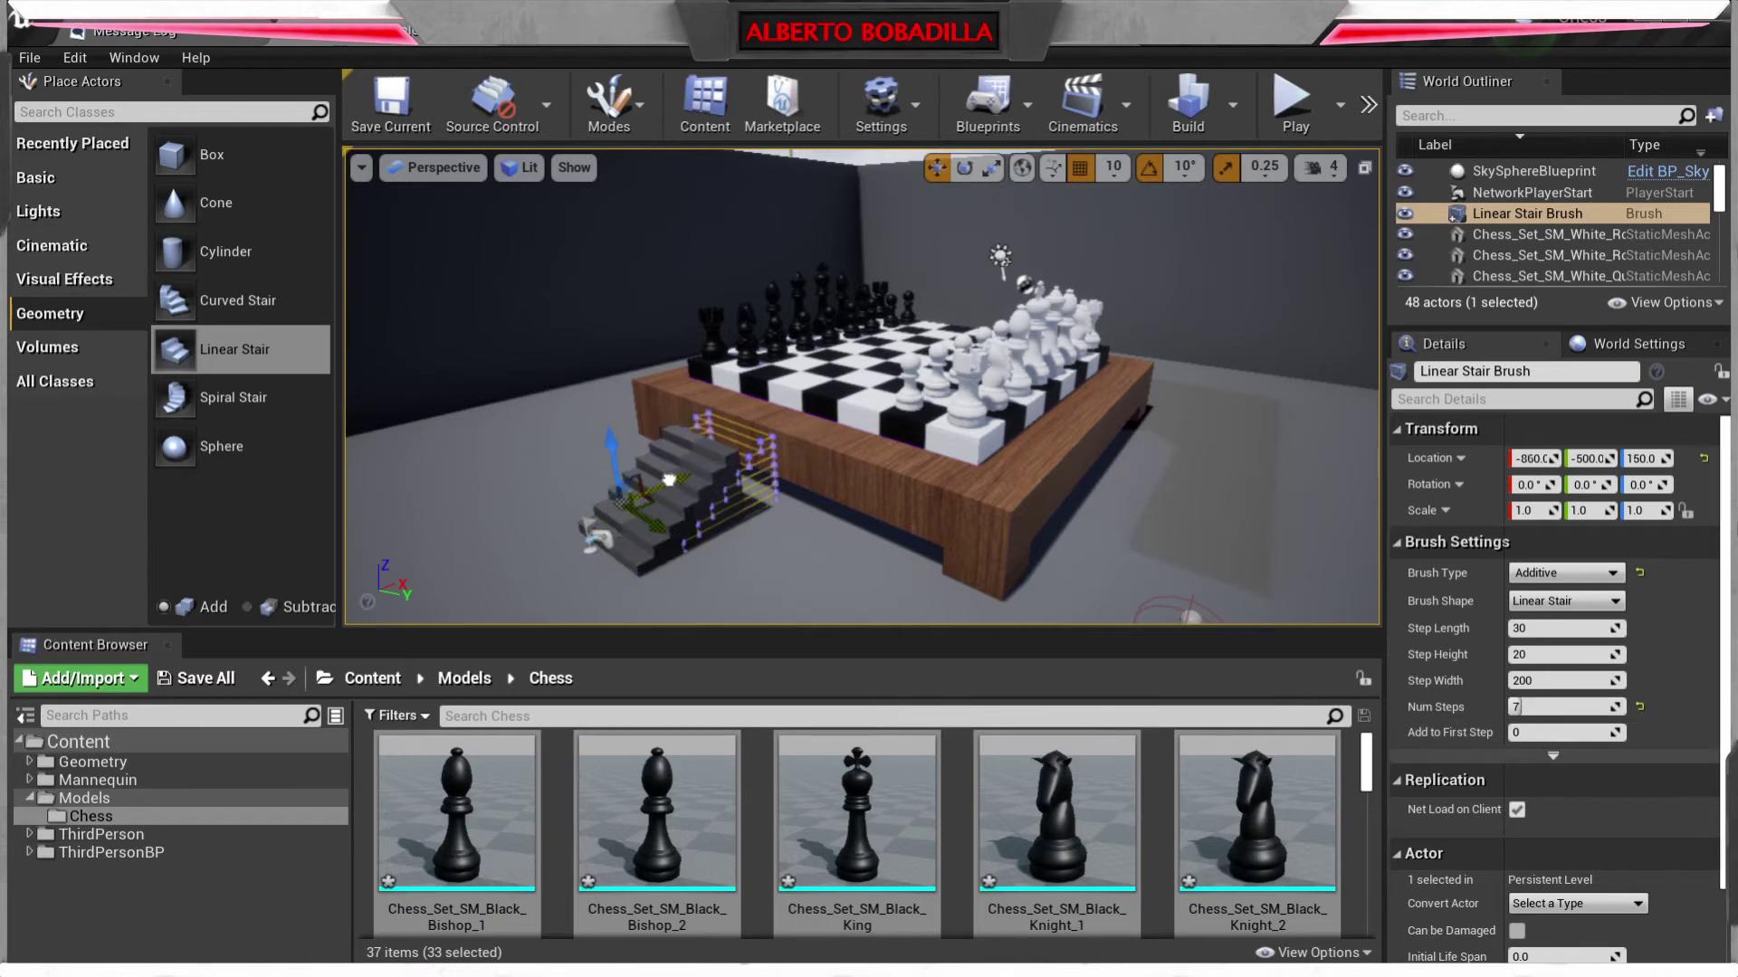
- Play the level, run the character up the stairs onto the chessboard and test collision among the white pieces
click(1293, 102)
key(w)
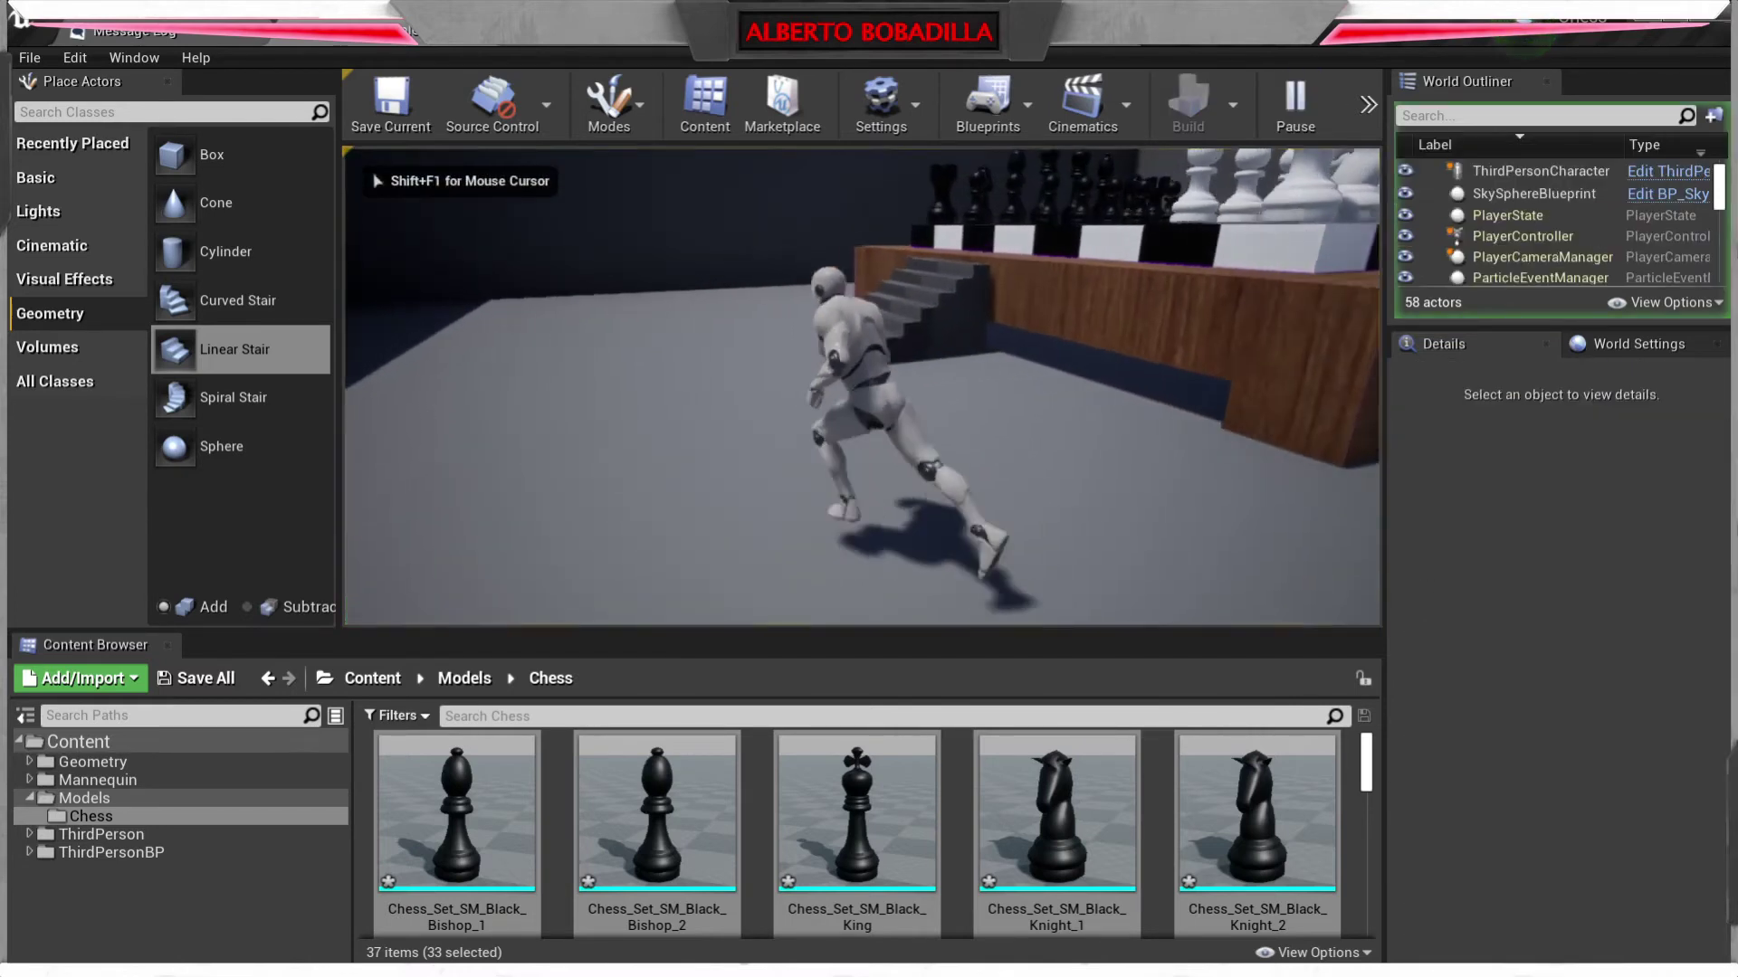
key(w)
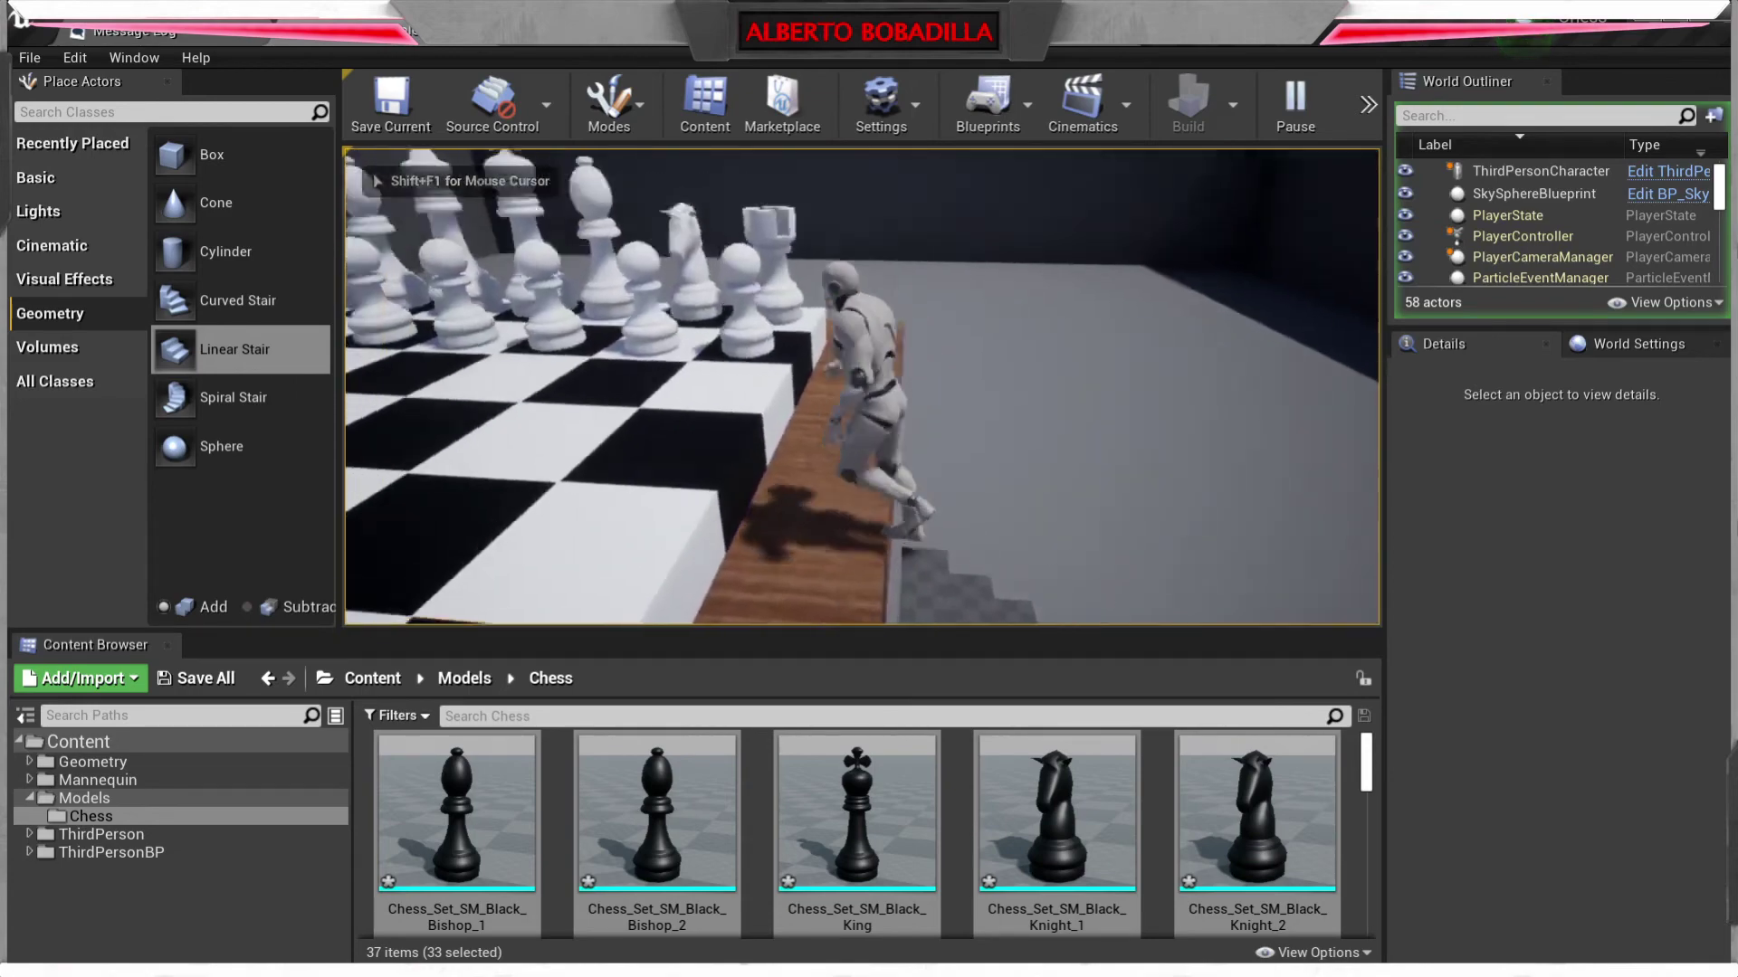
key(w)
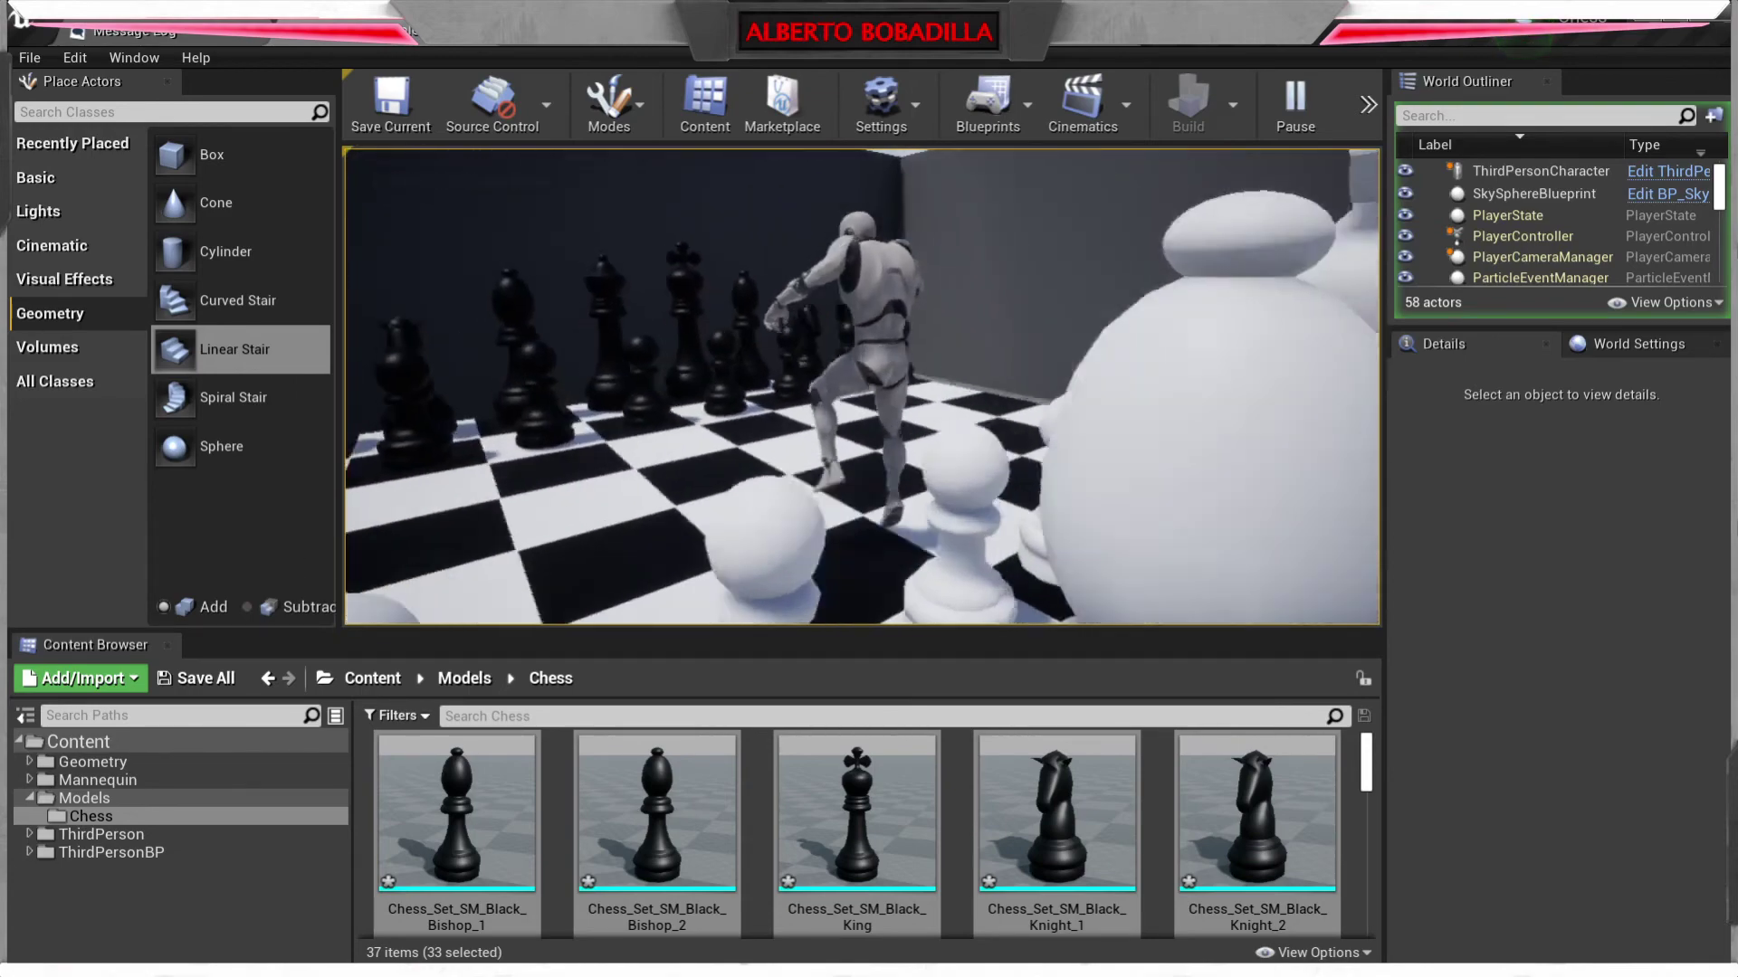
key(w)
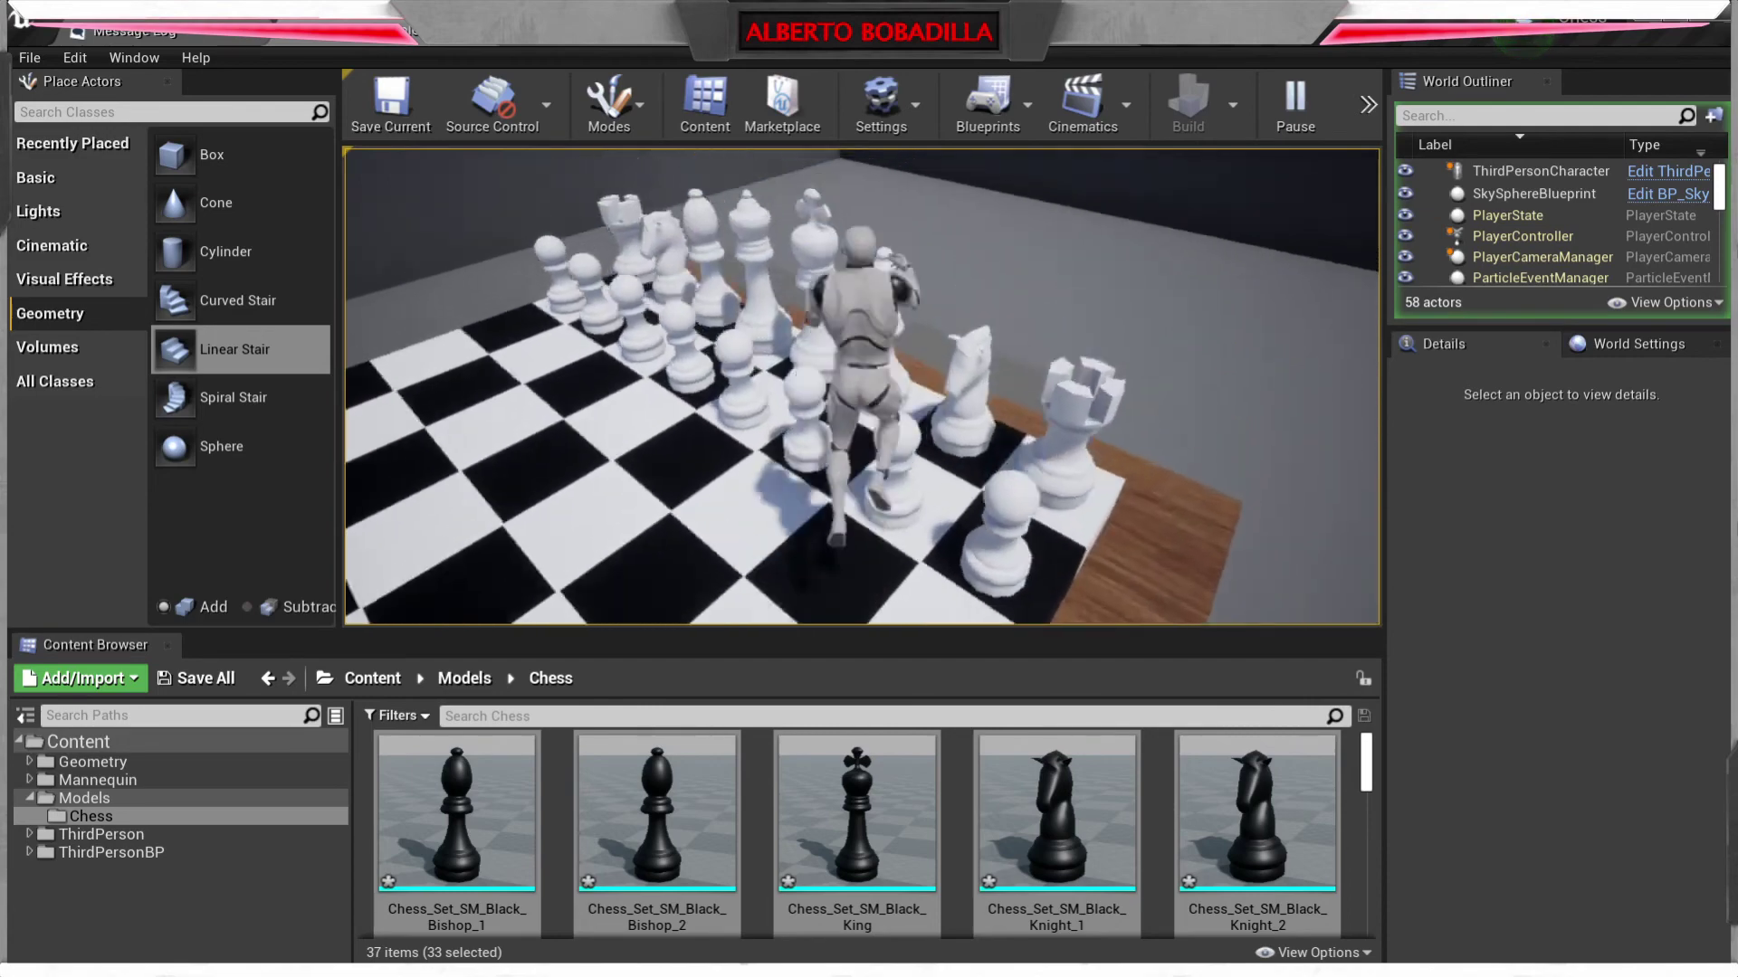
key(w)
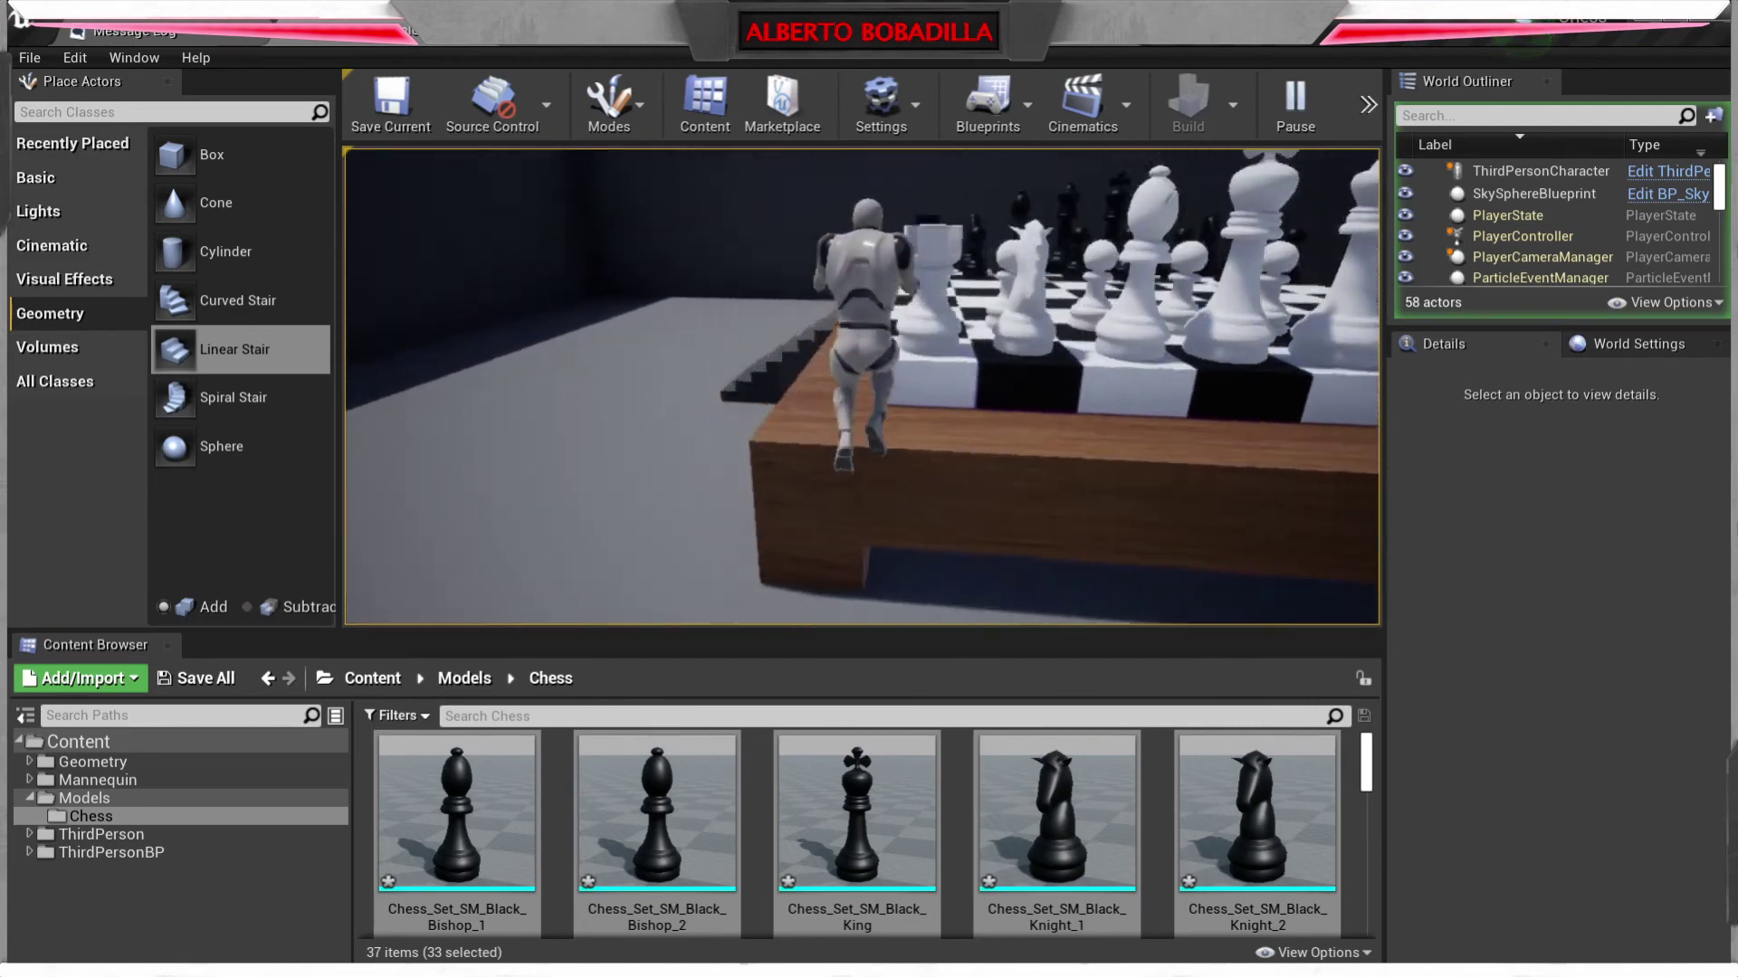
key(w)
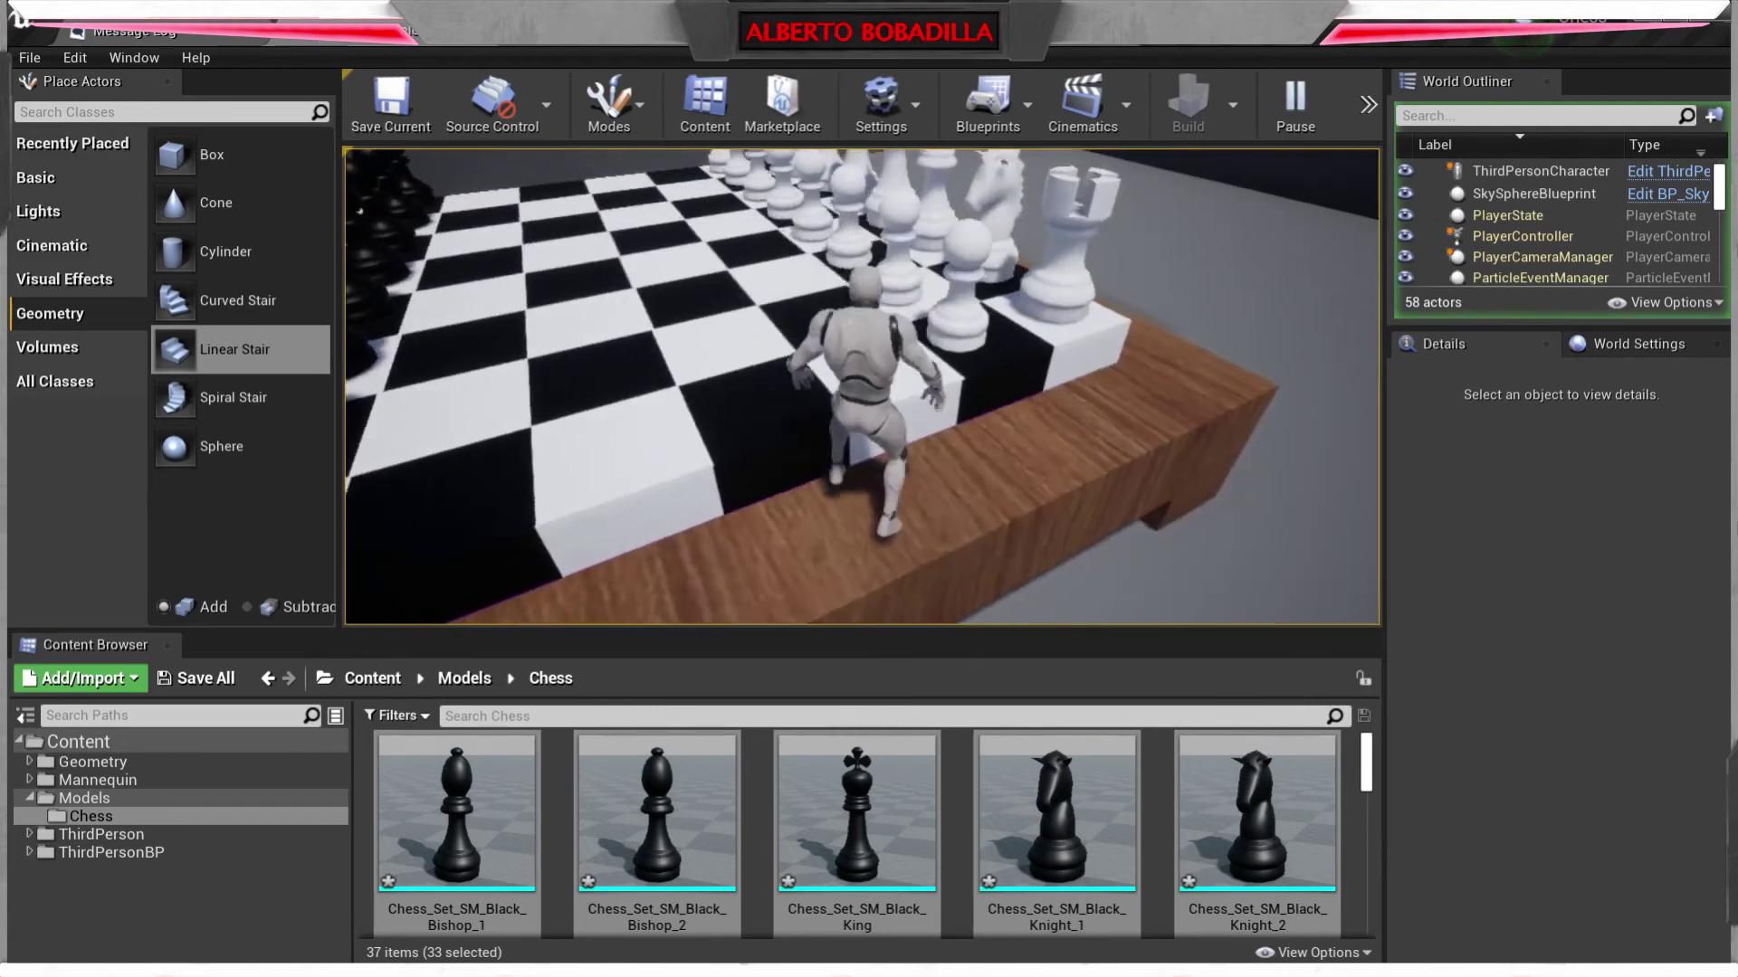
key(w)
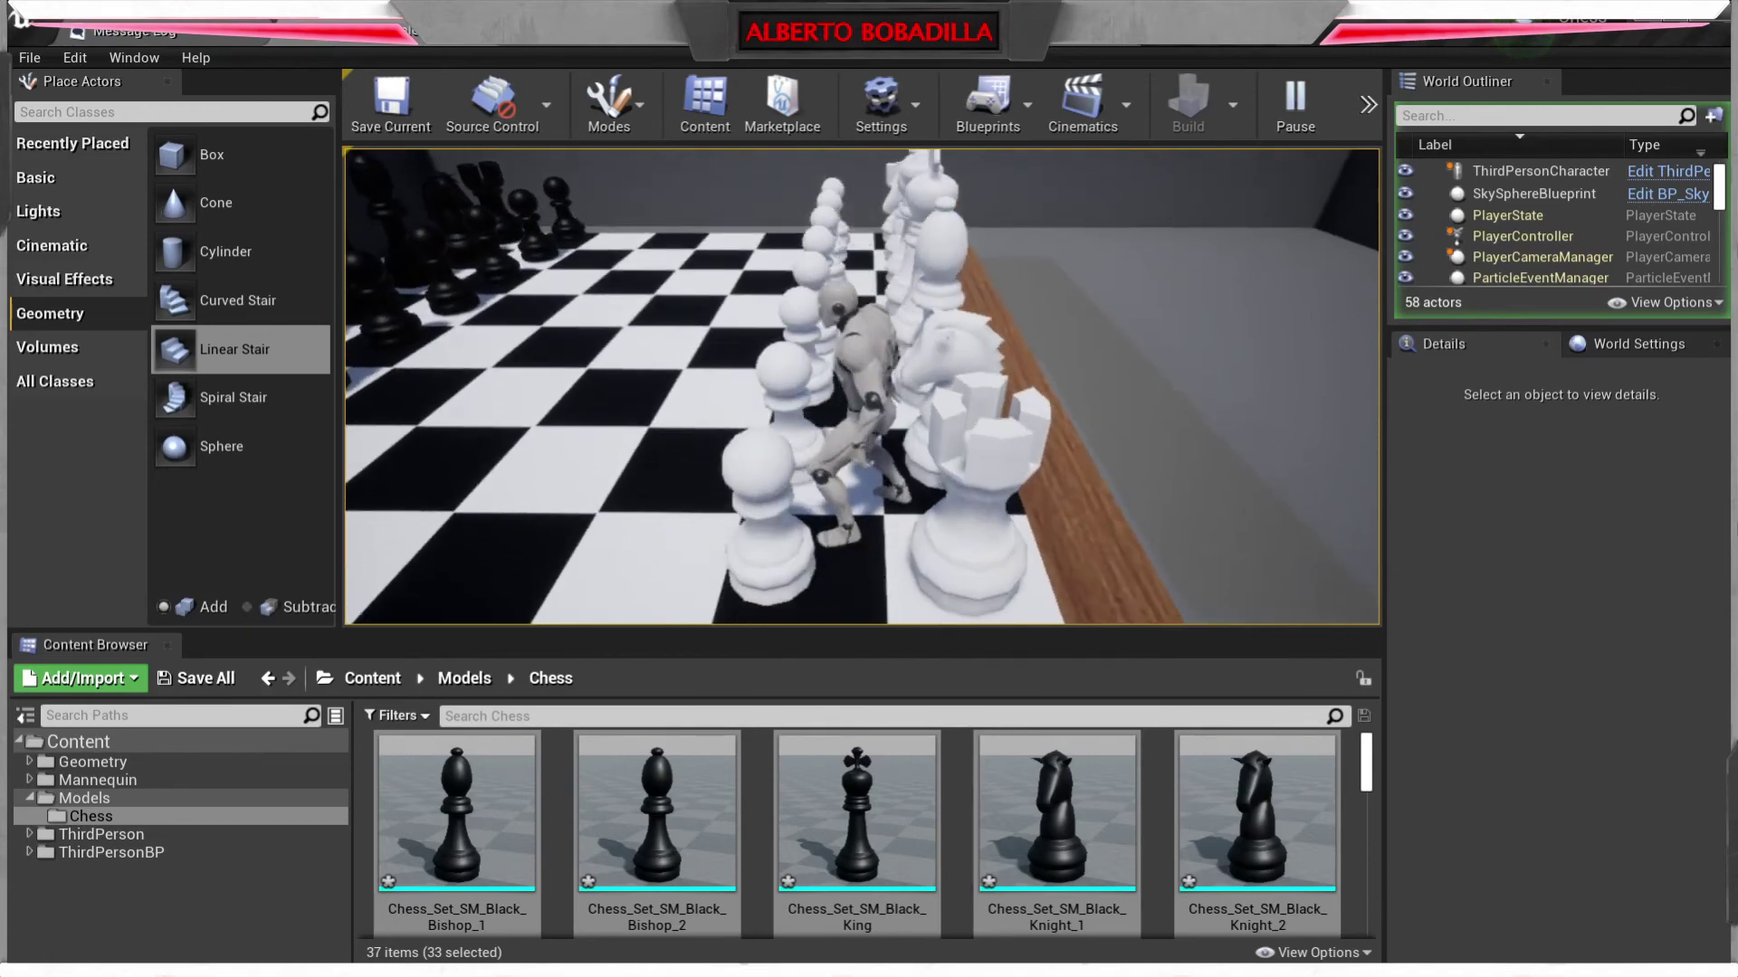
key(w)
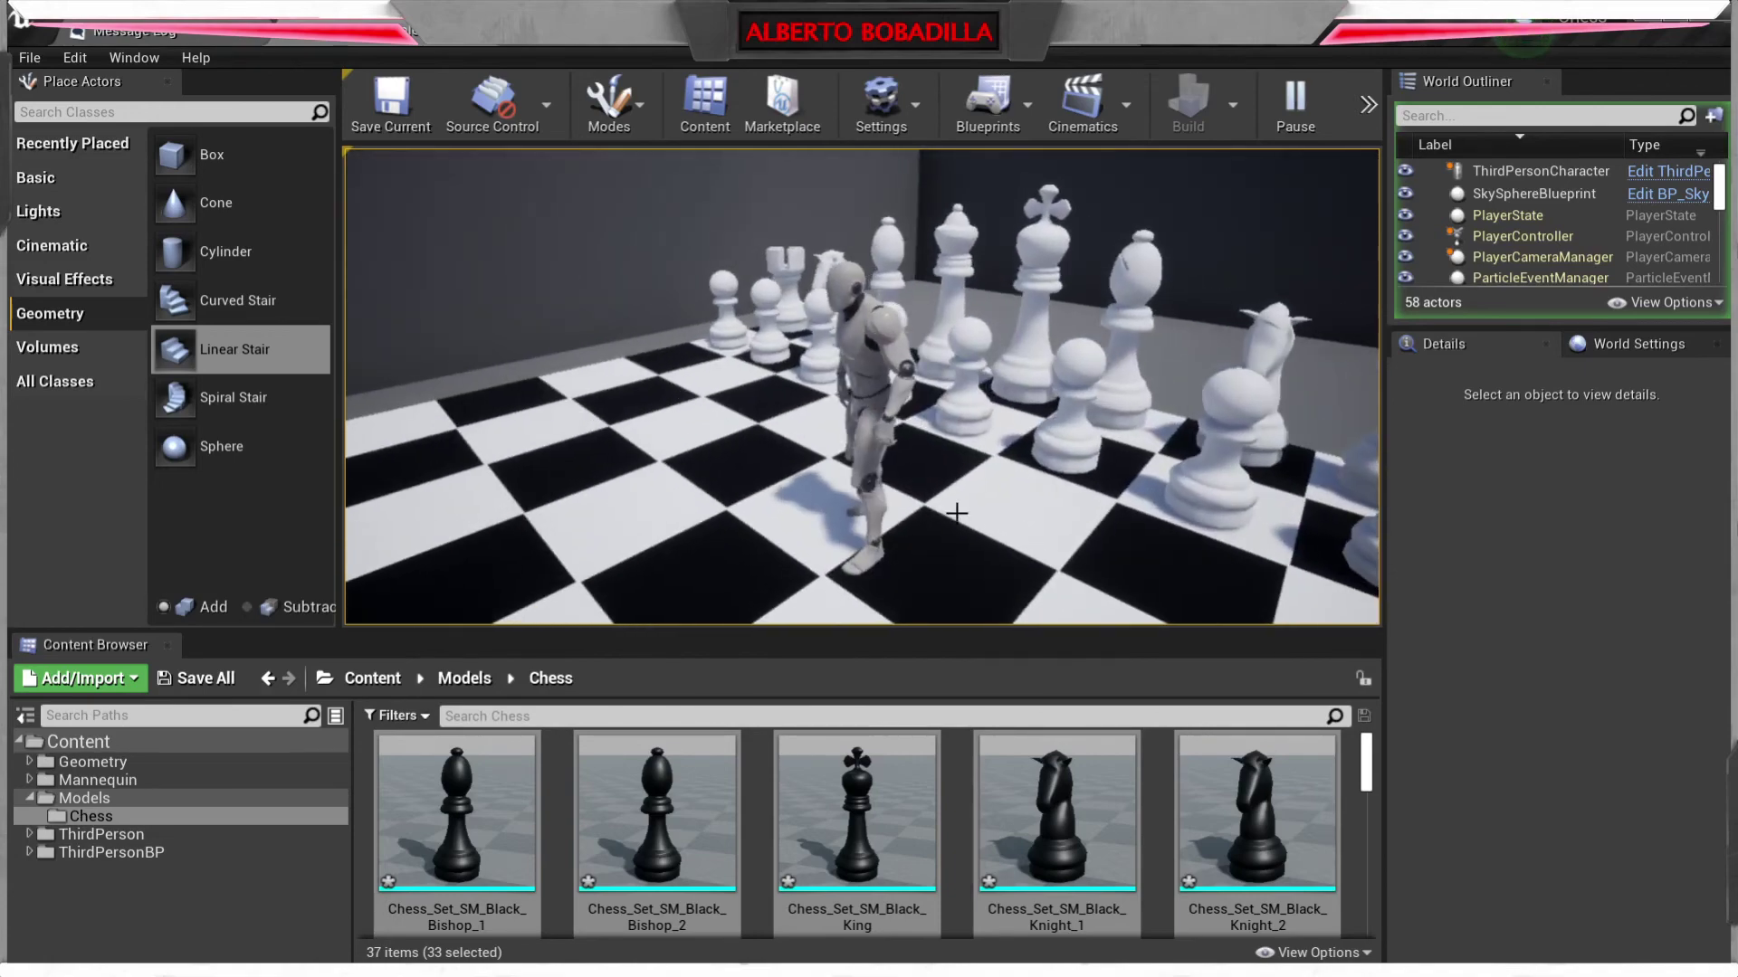
key(Escape)
- Enable Simulate Physics on all 33 chess set actors in the level at once
click(1523, 236)
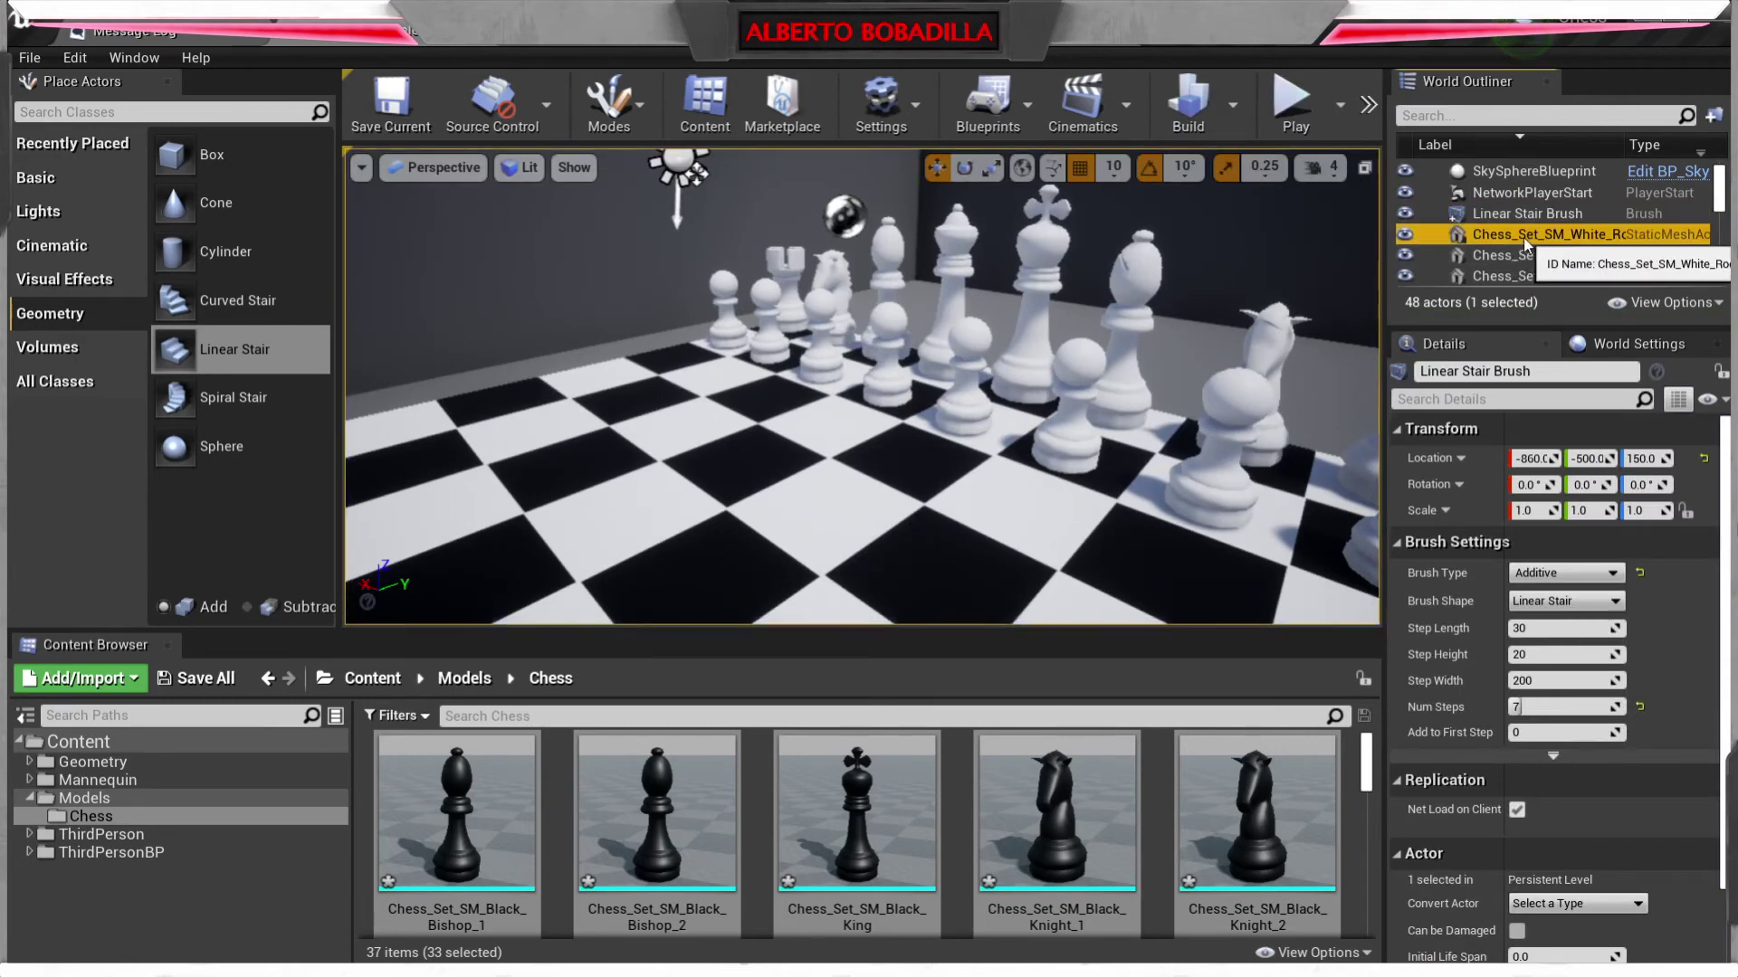
scroll(1533, 242, down, 10)
scroll(1525, 257, up, 5)
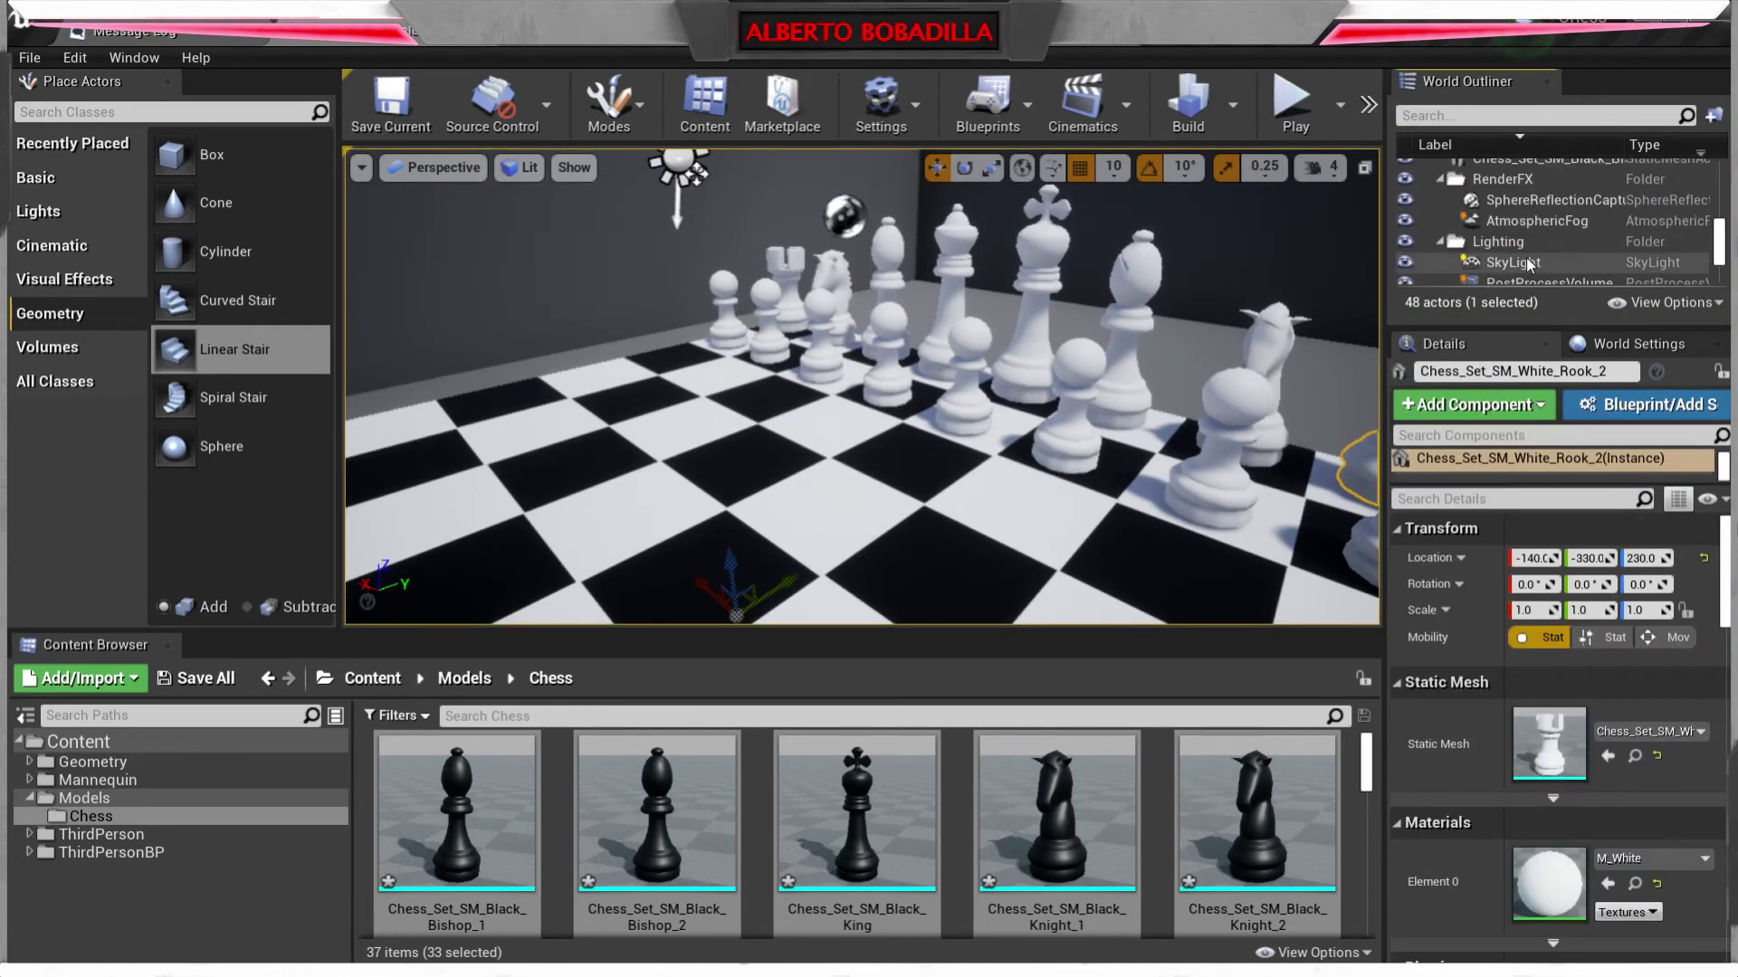
shift+click(1526, 231)
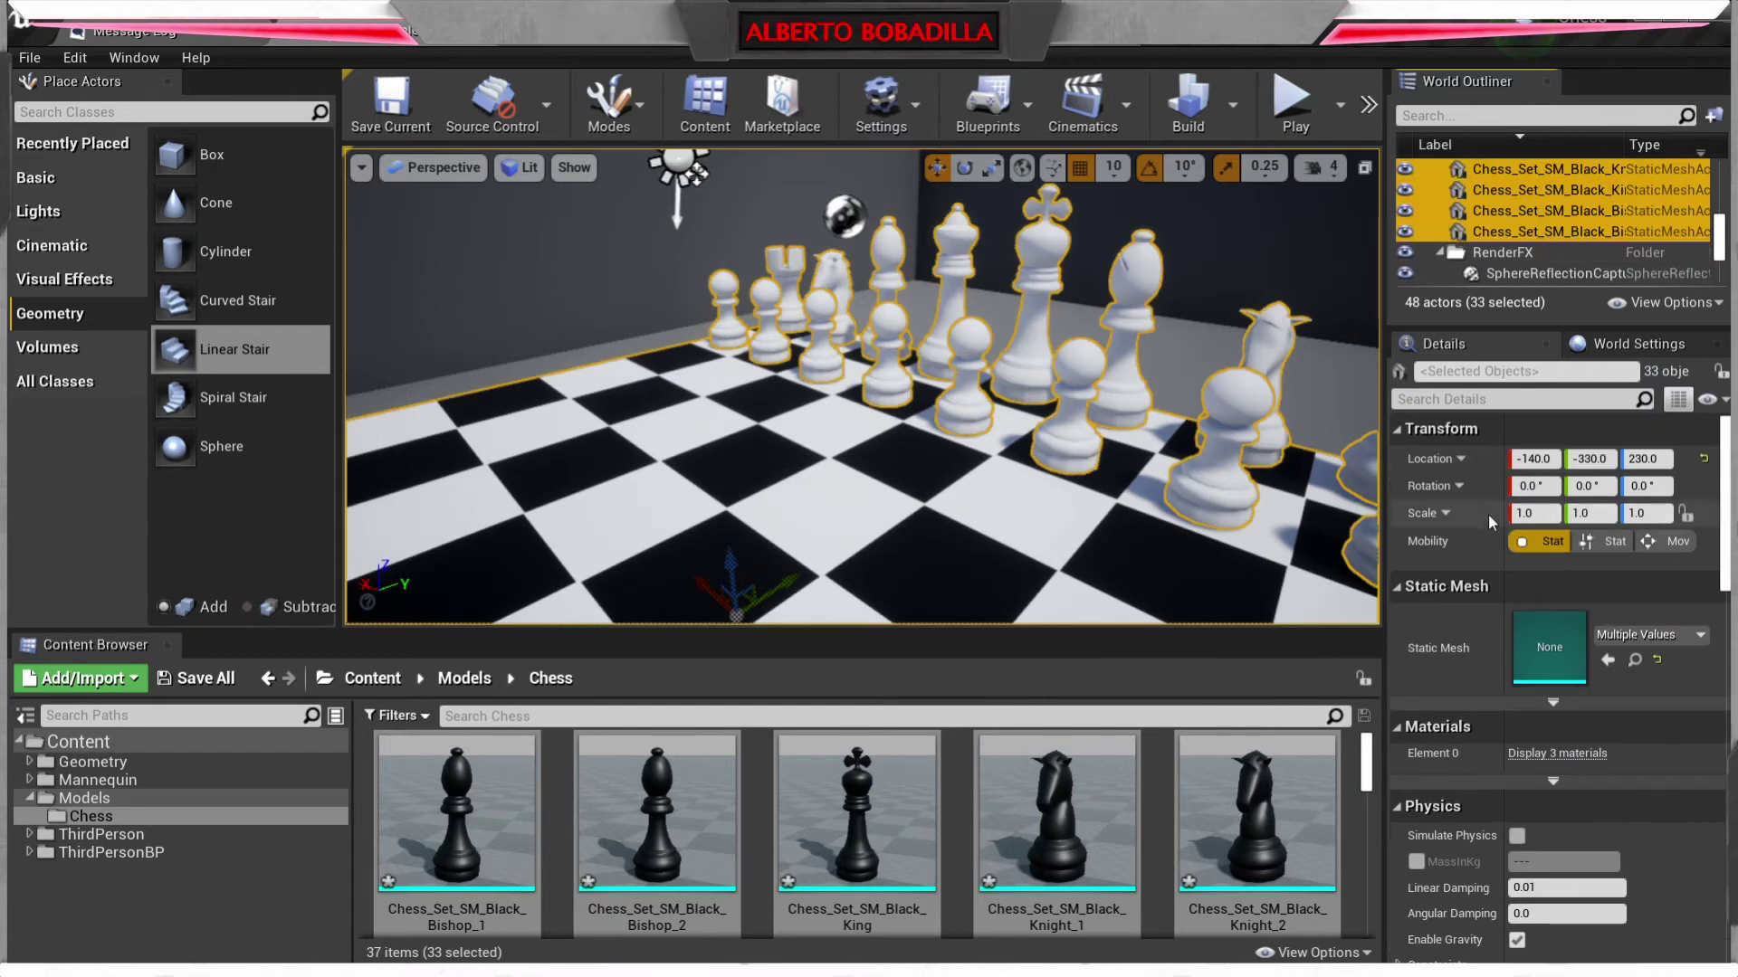
scroll(1551, 733, down, 1)
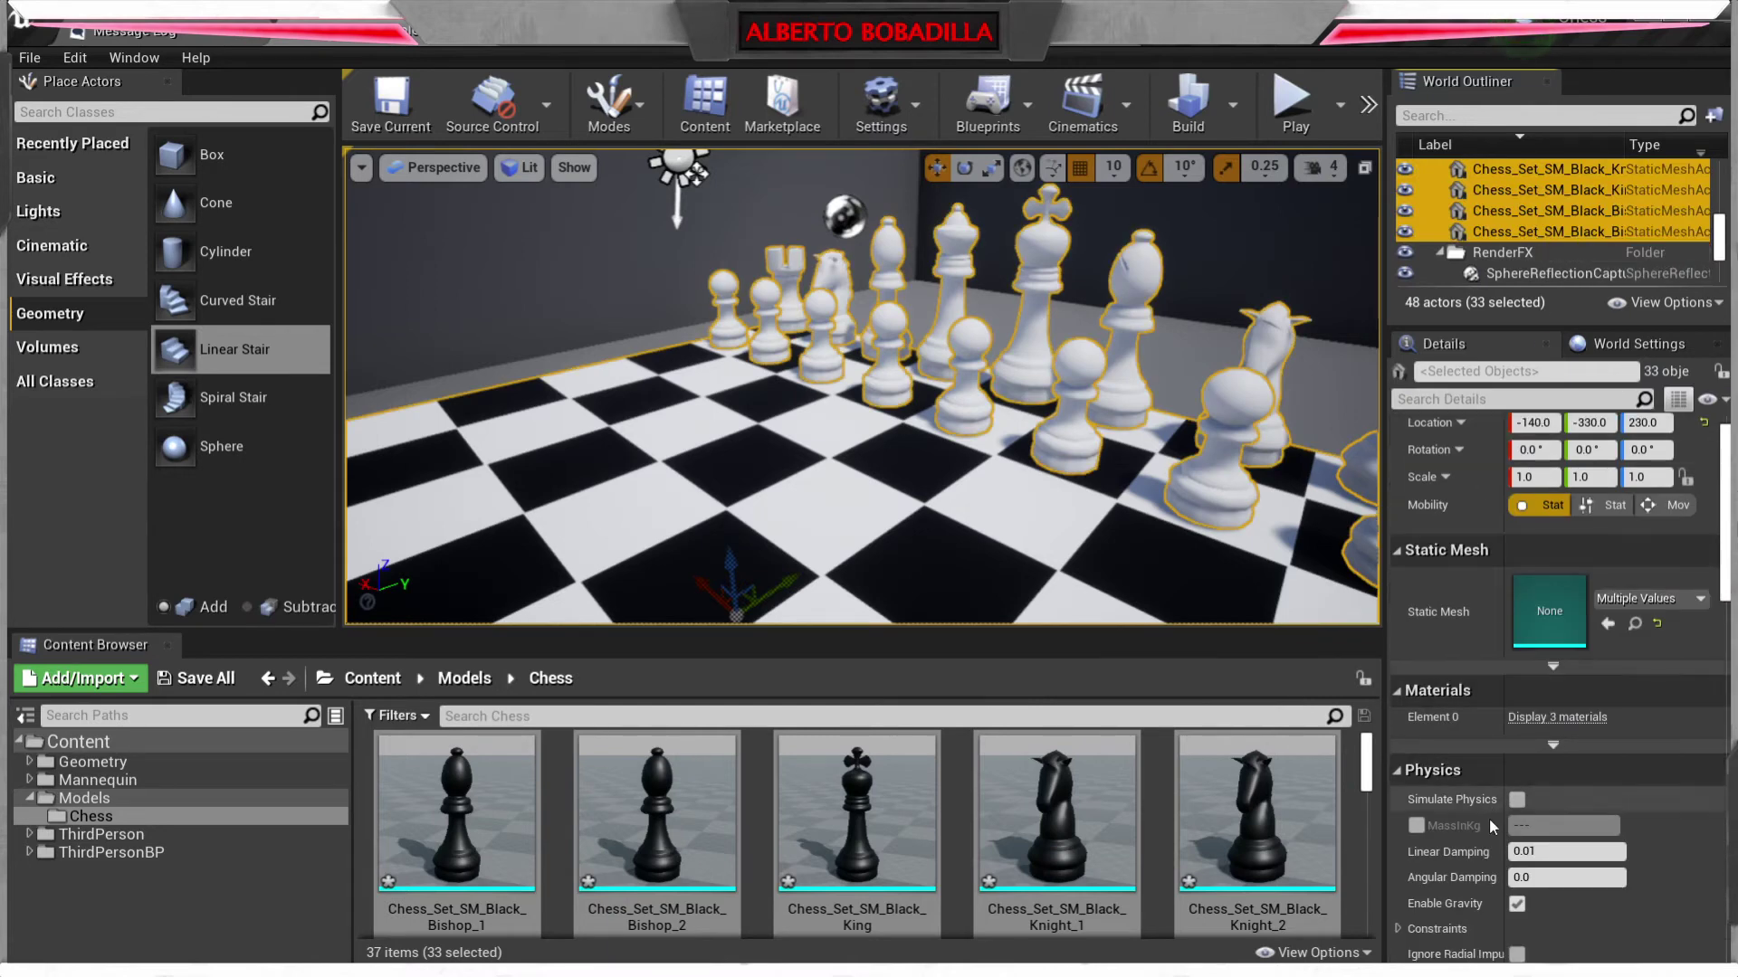
click(1517, 800)
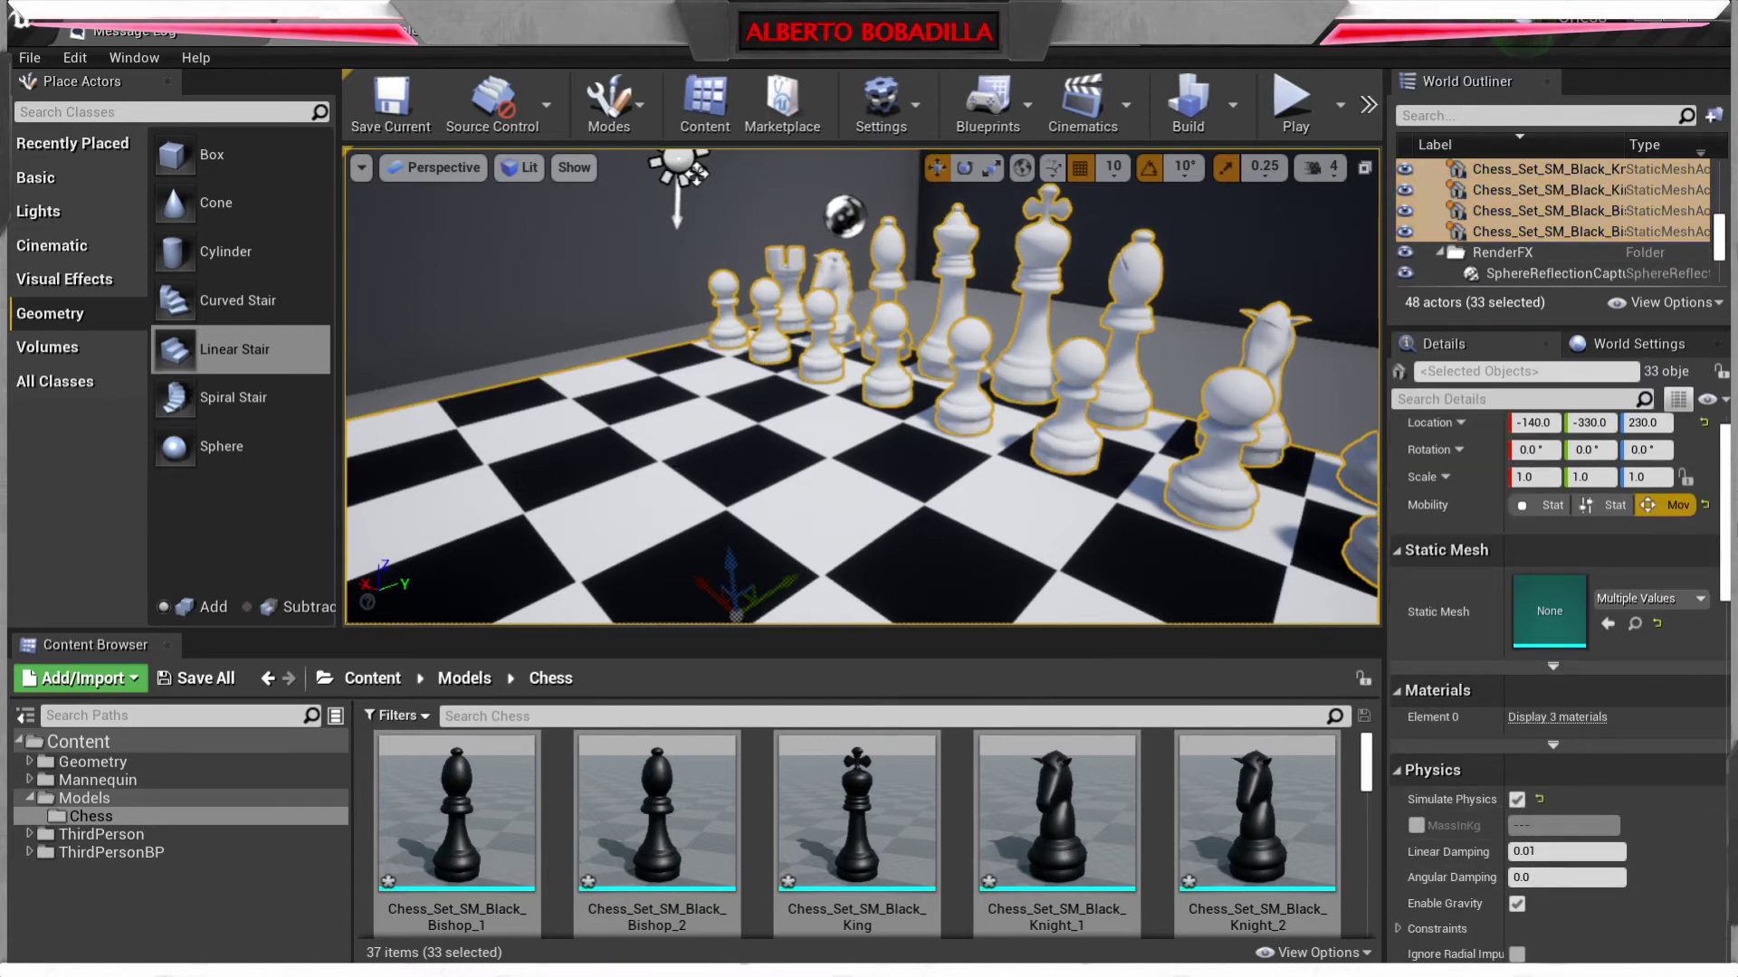
- Disable Simulate Physics for the Chess_Set_SM_ChessBoard actor only
click(546, 444)
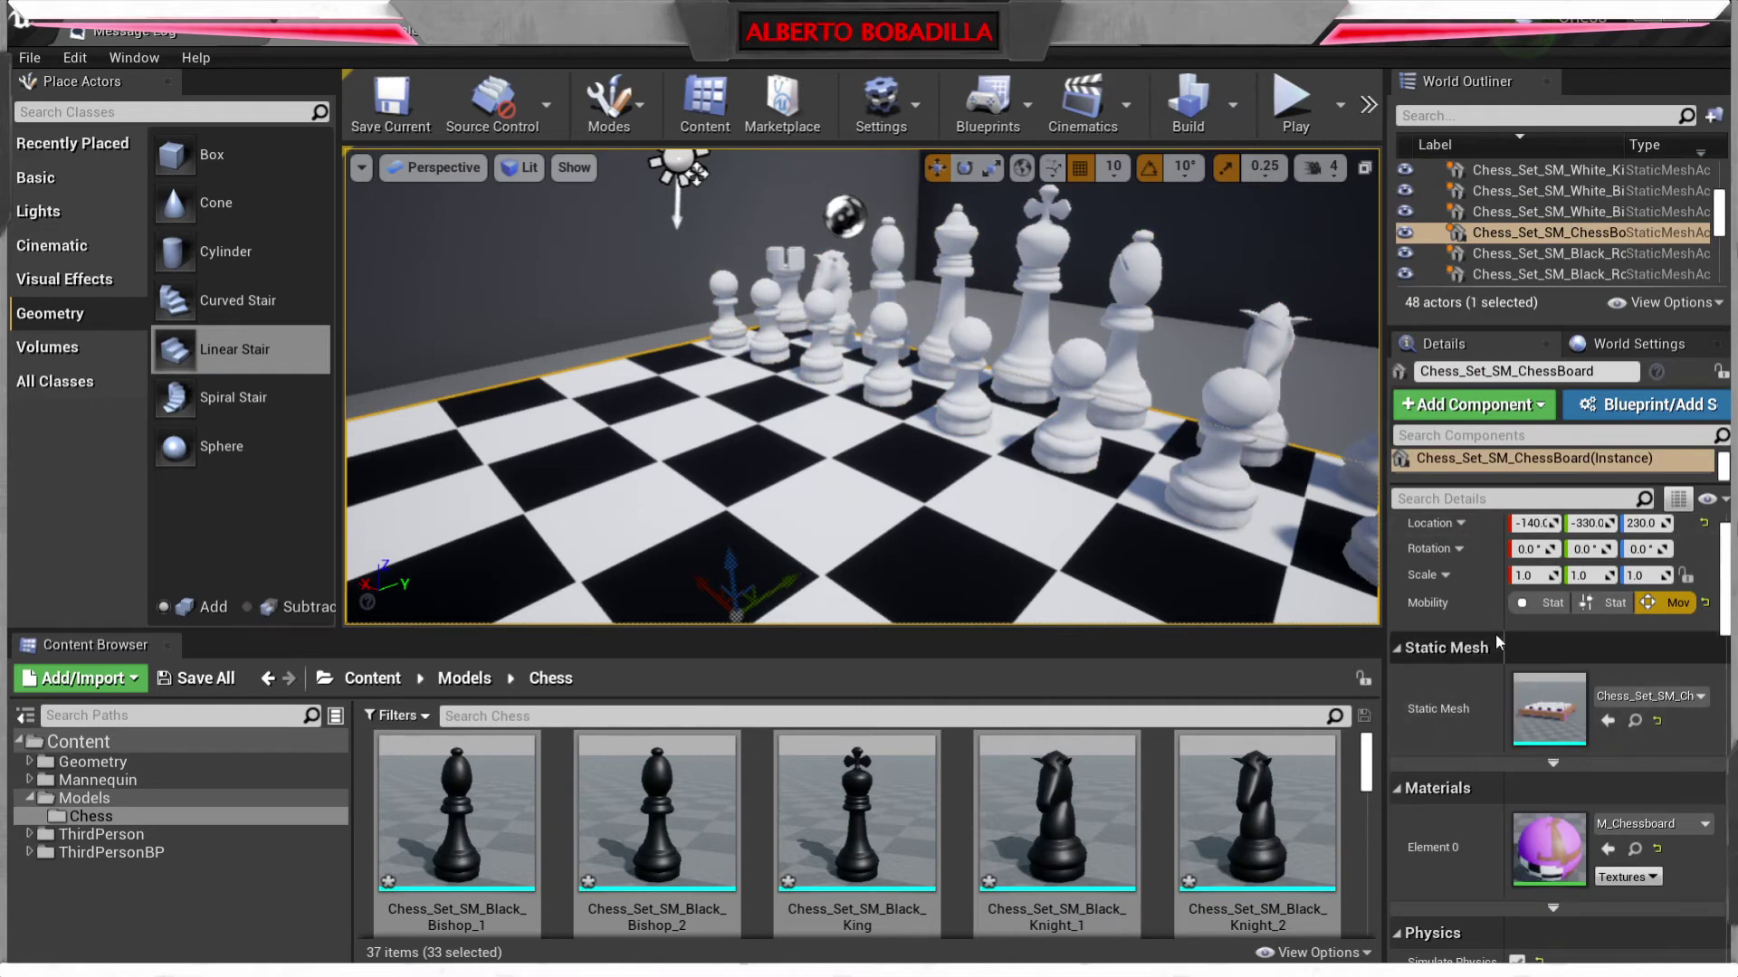
scroll(1514, 757, down, 3)
scroll(1519, 771, down, 2)
click(1518, 782)
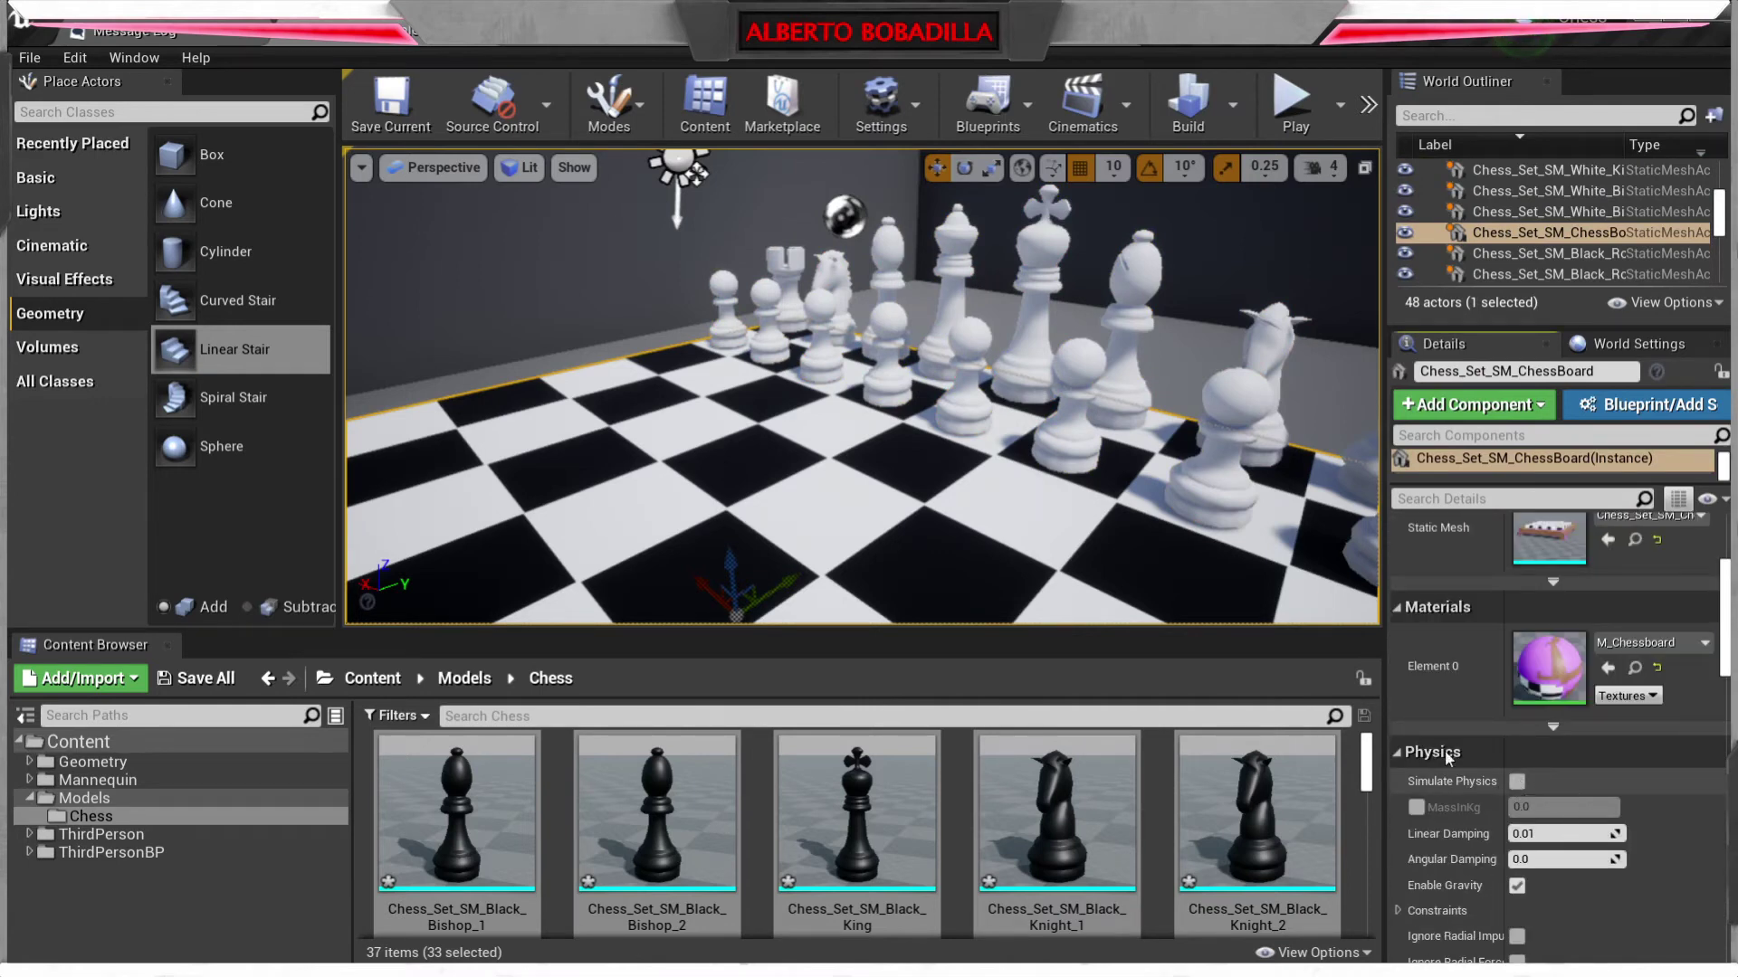
- Play the level and run the character across the chessboard into the pieces to test their physics
click(1292, 99)
key(w)
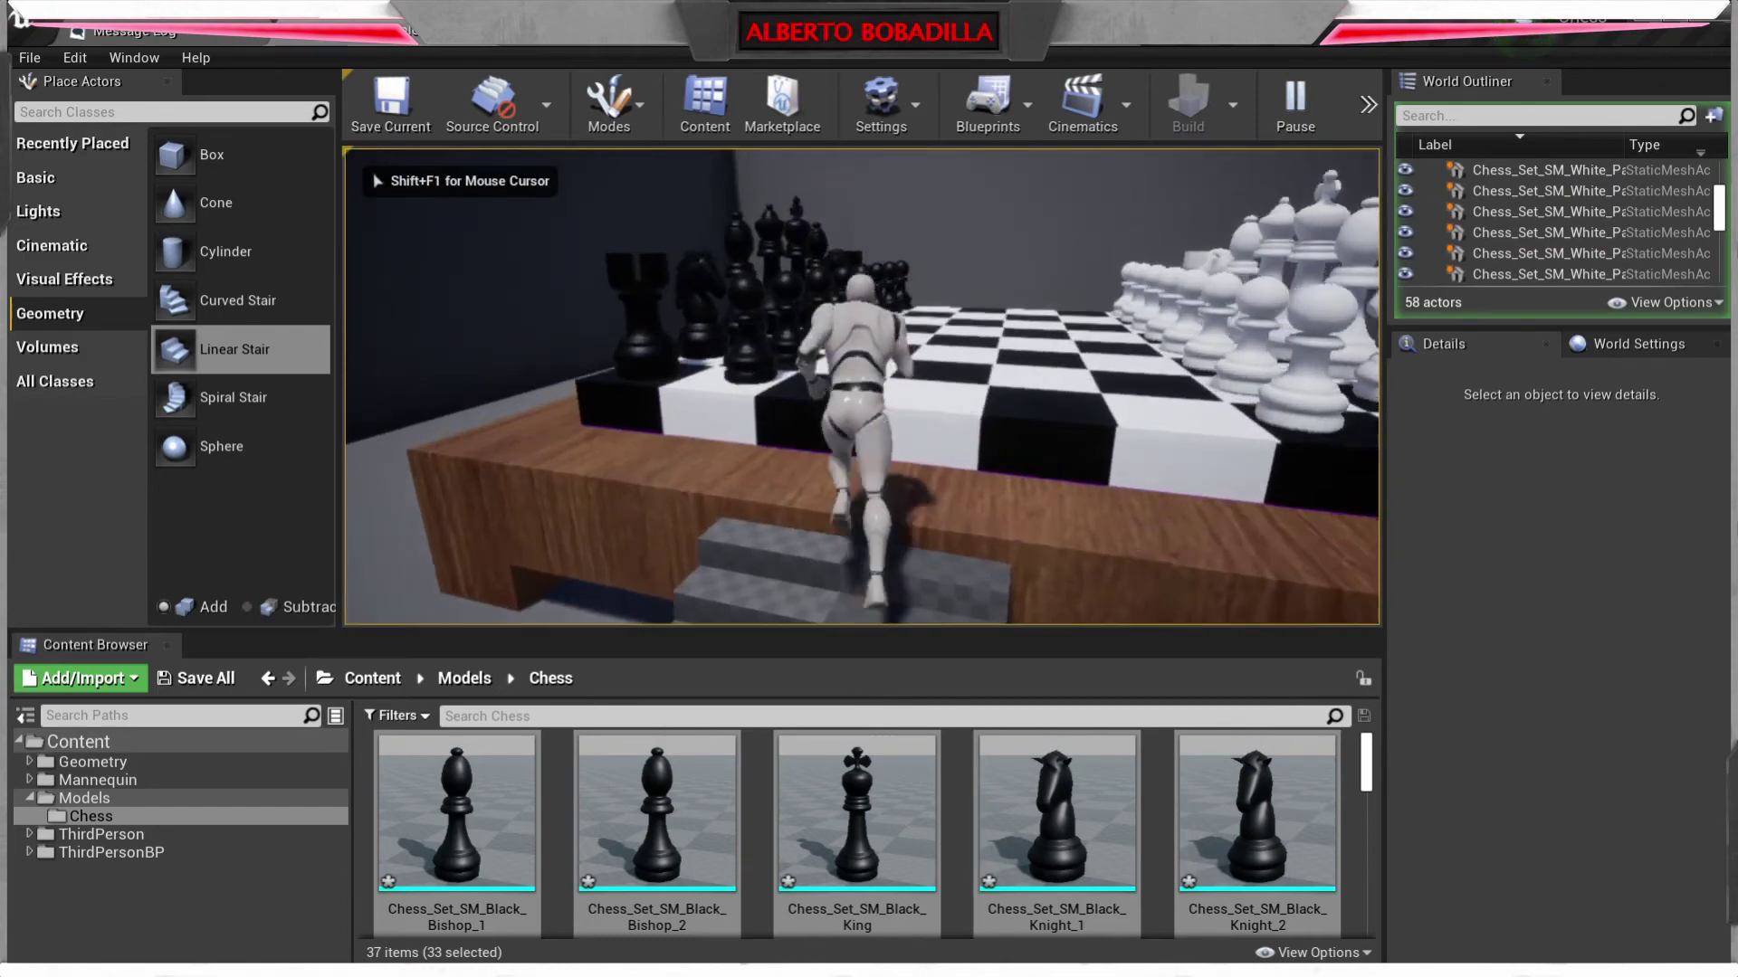
key(space)
key(w)
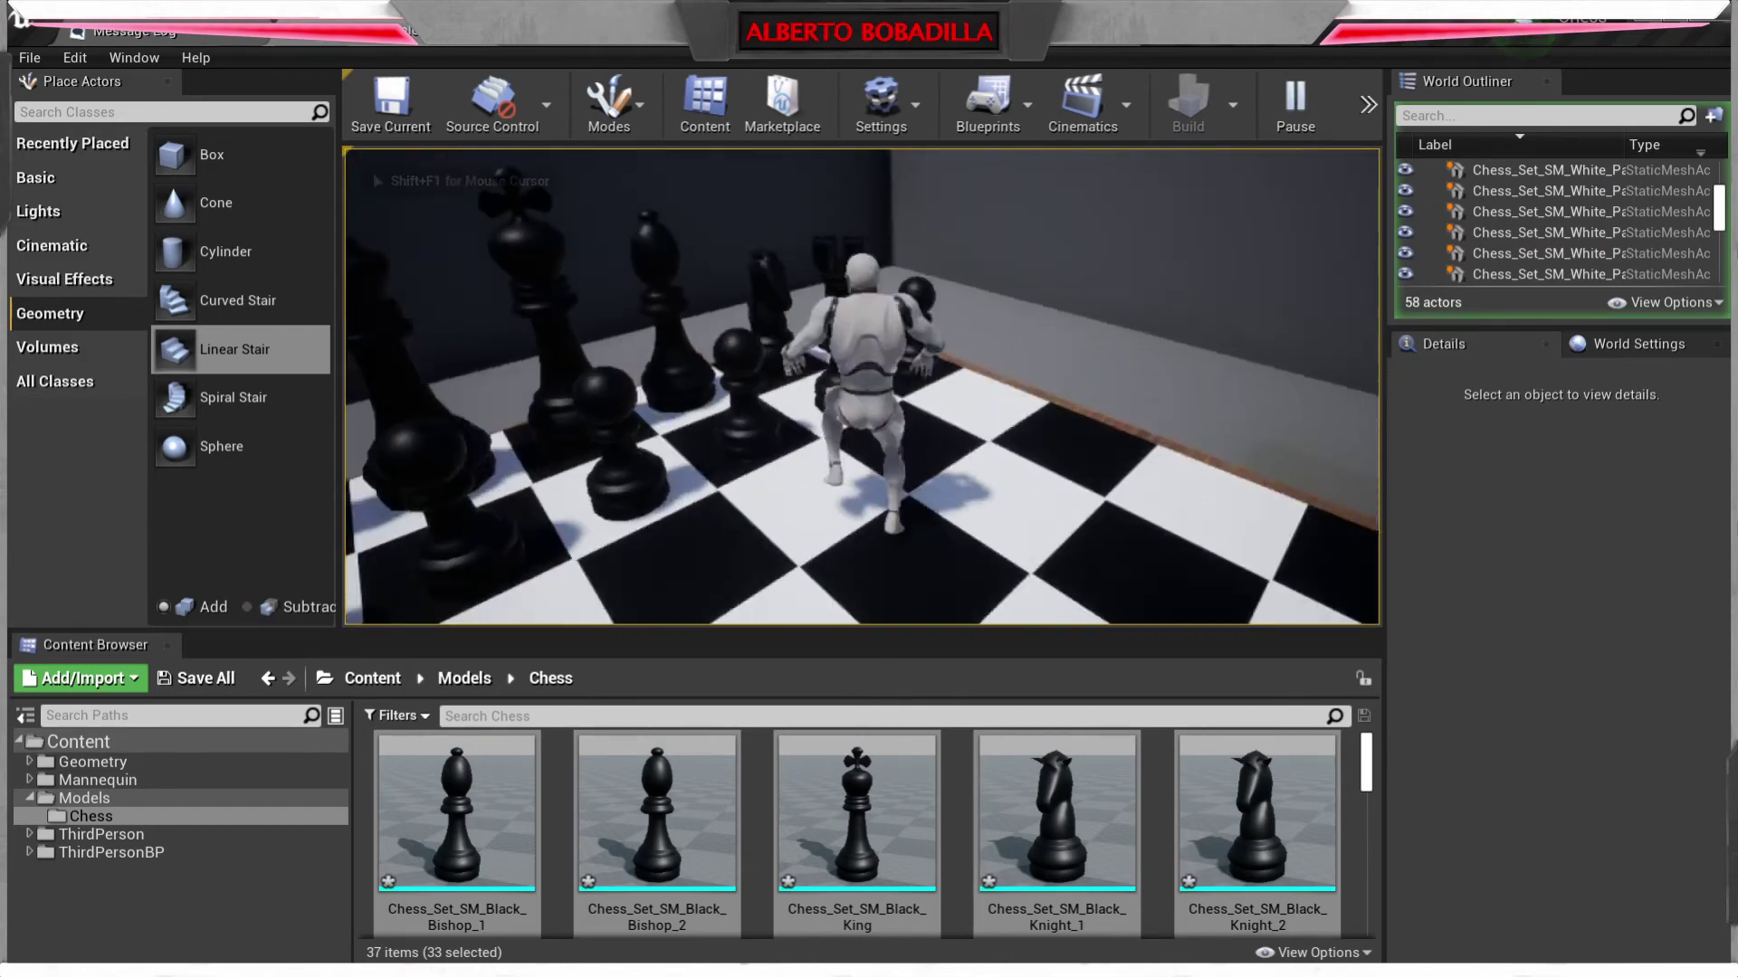
key(w)
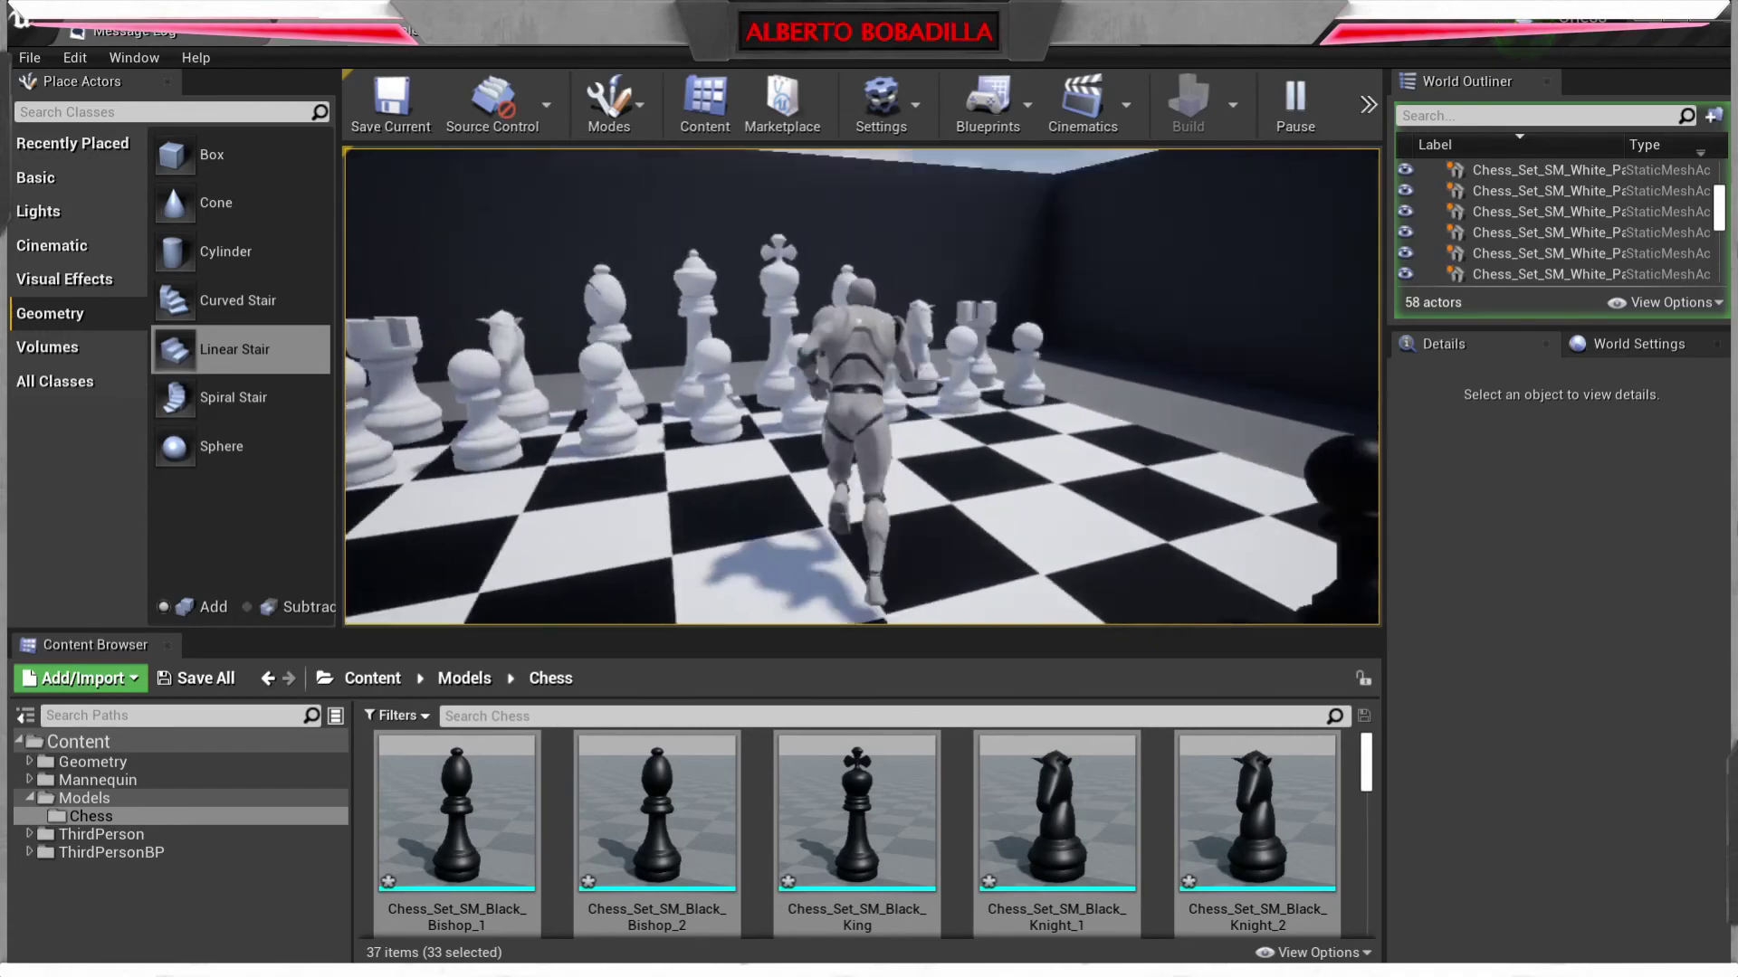
key(w)
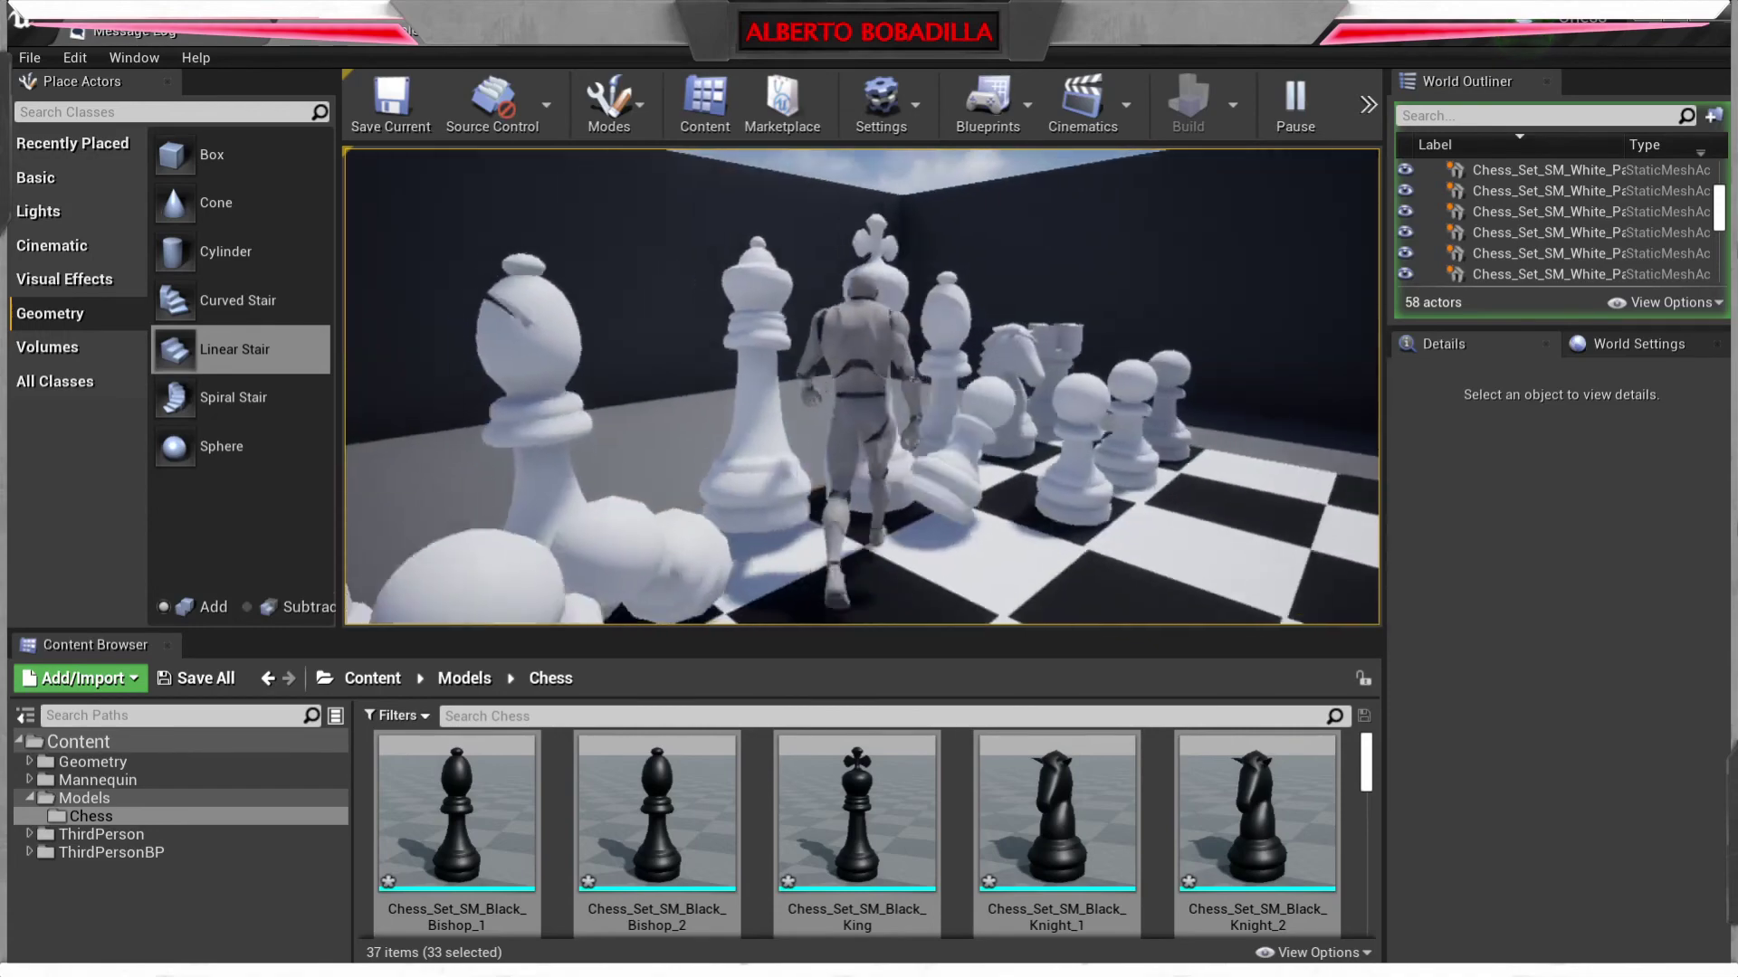
key(w)
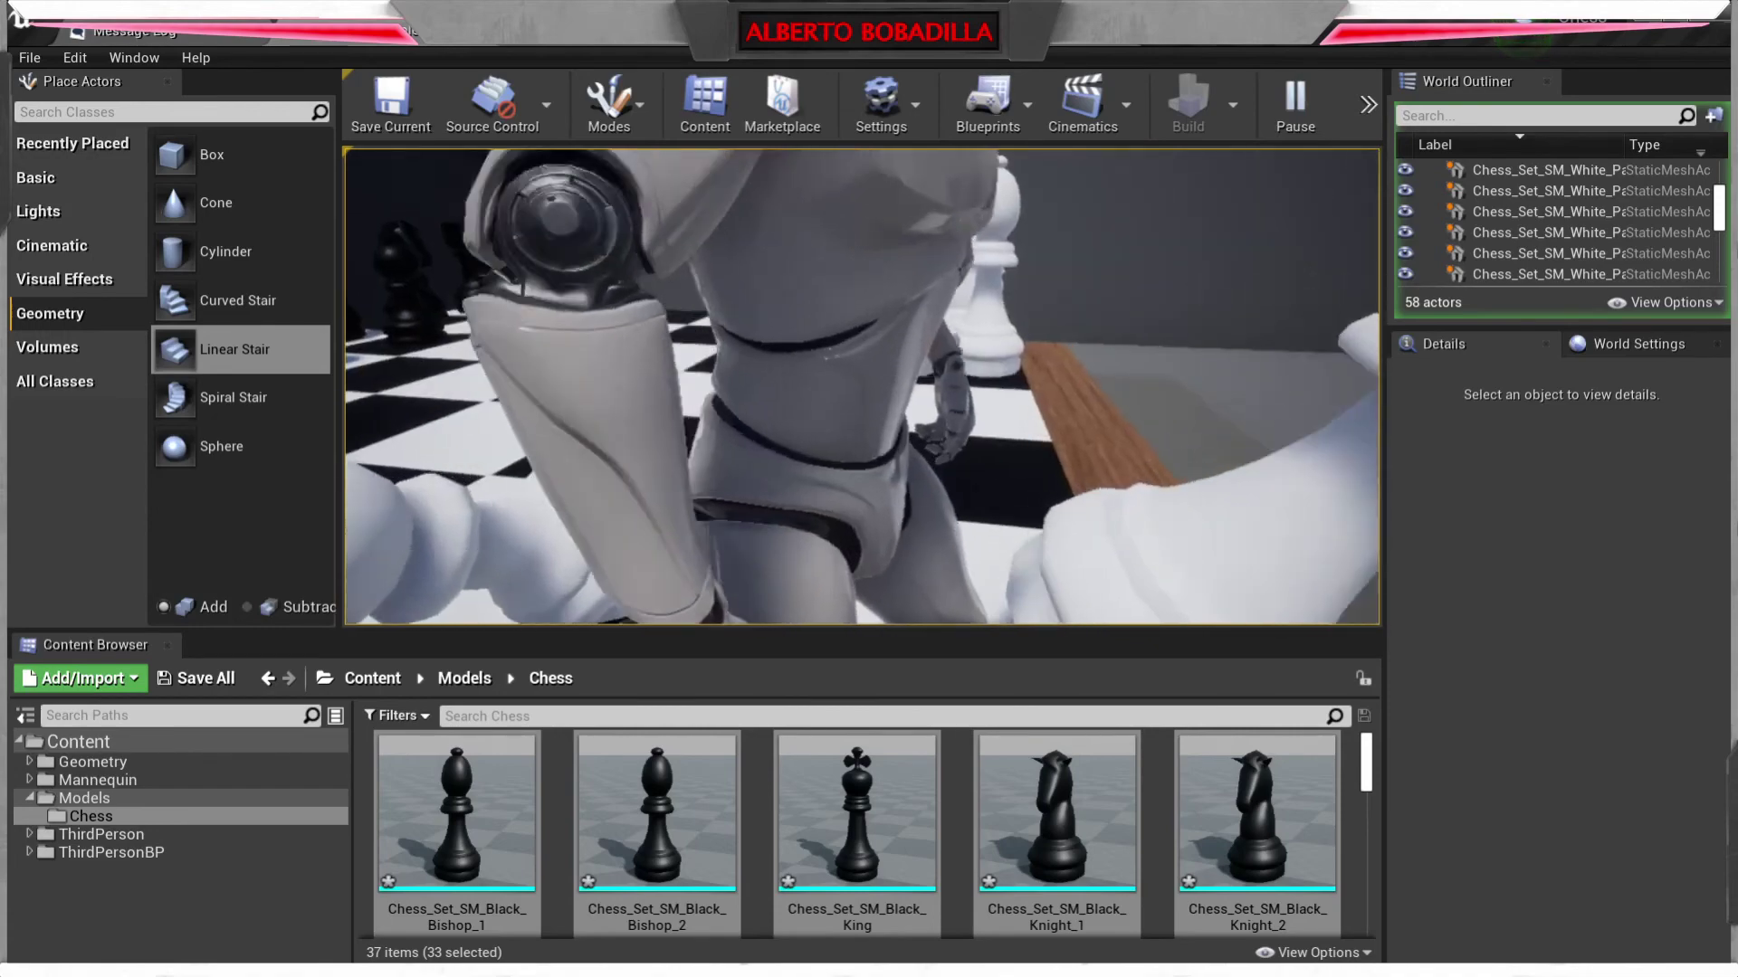
key(Escape)
key(f)
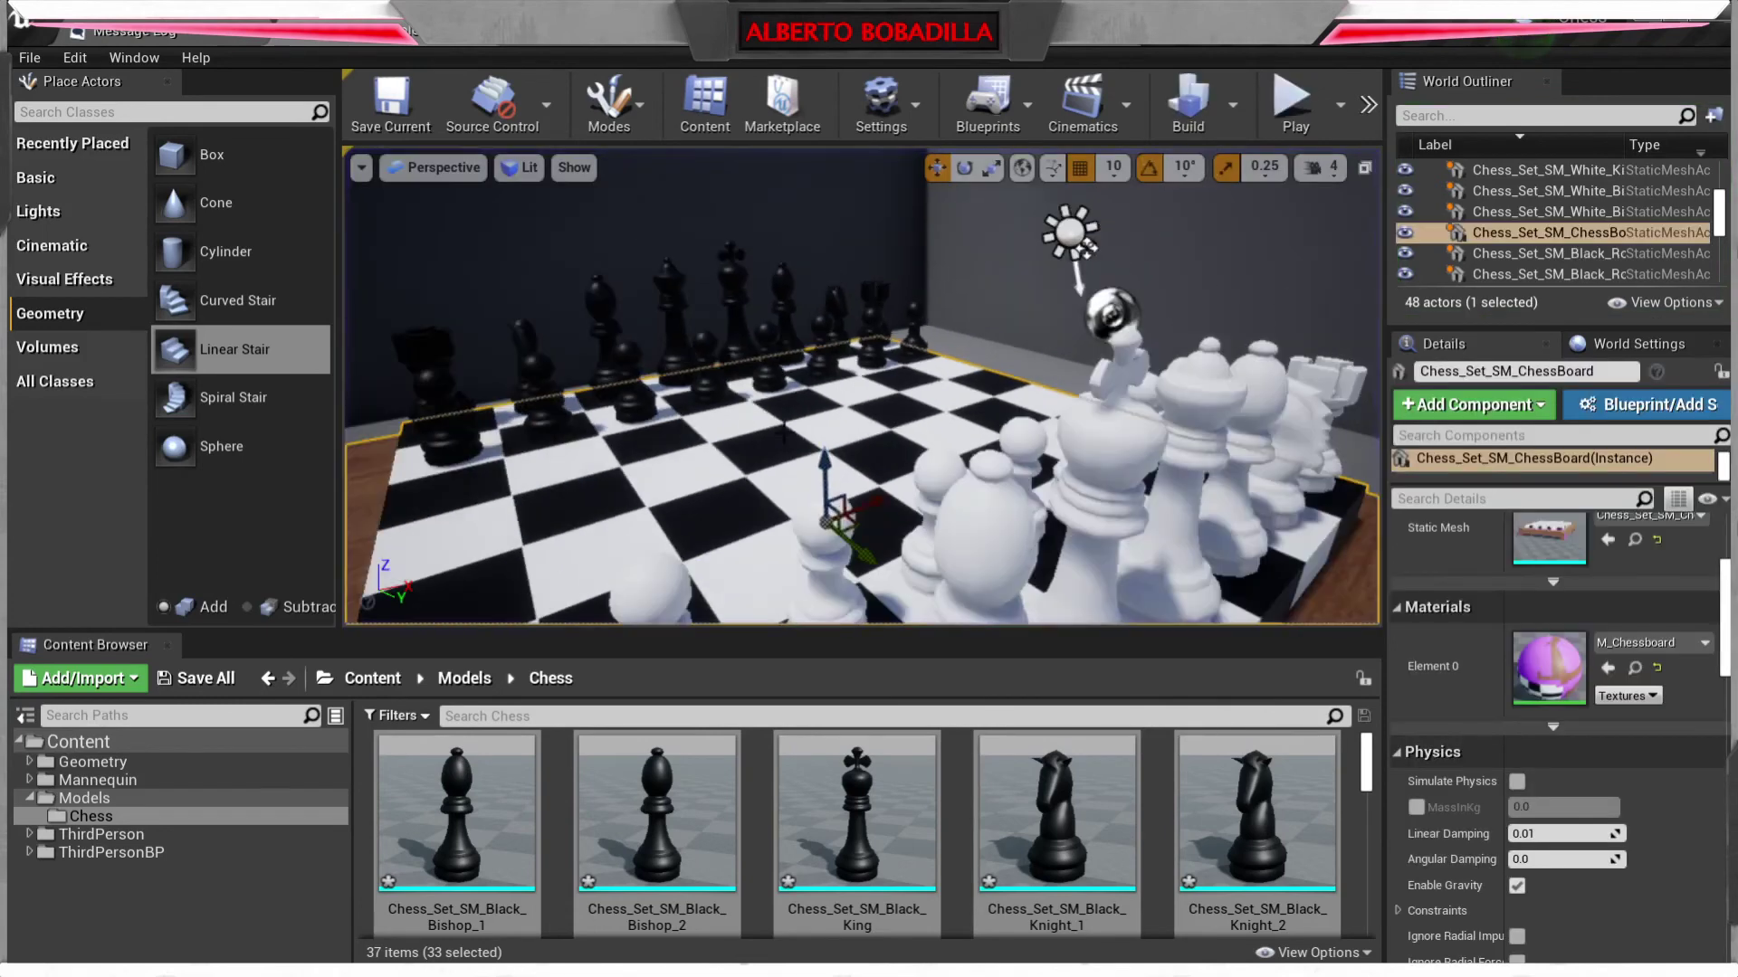
click(869, 819)
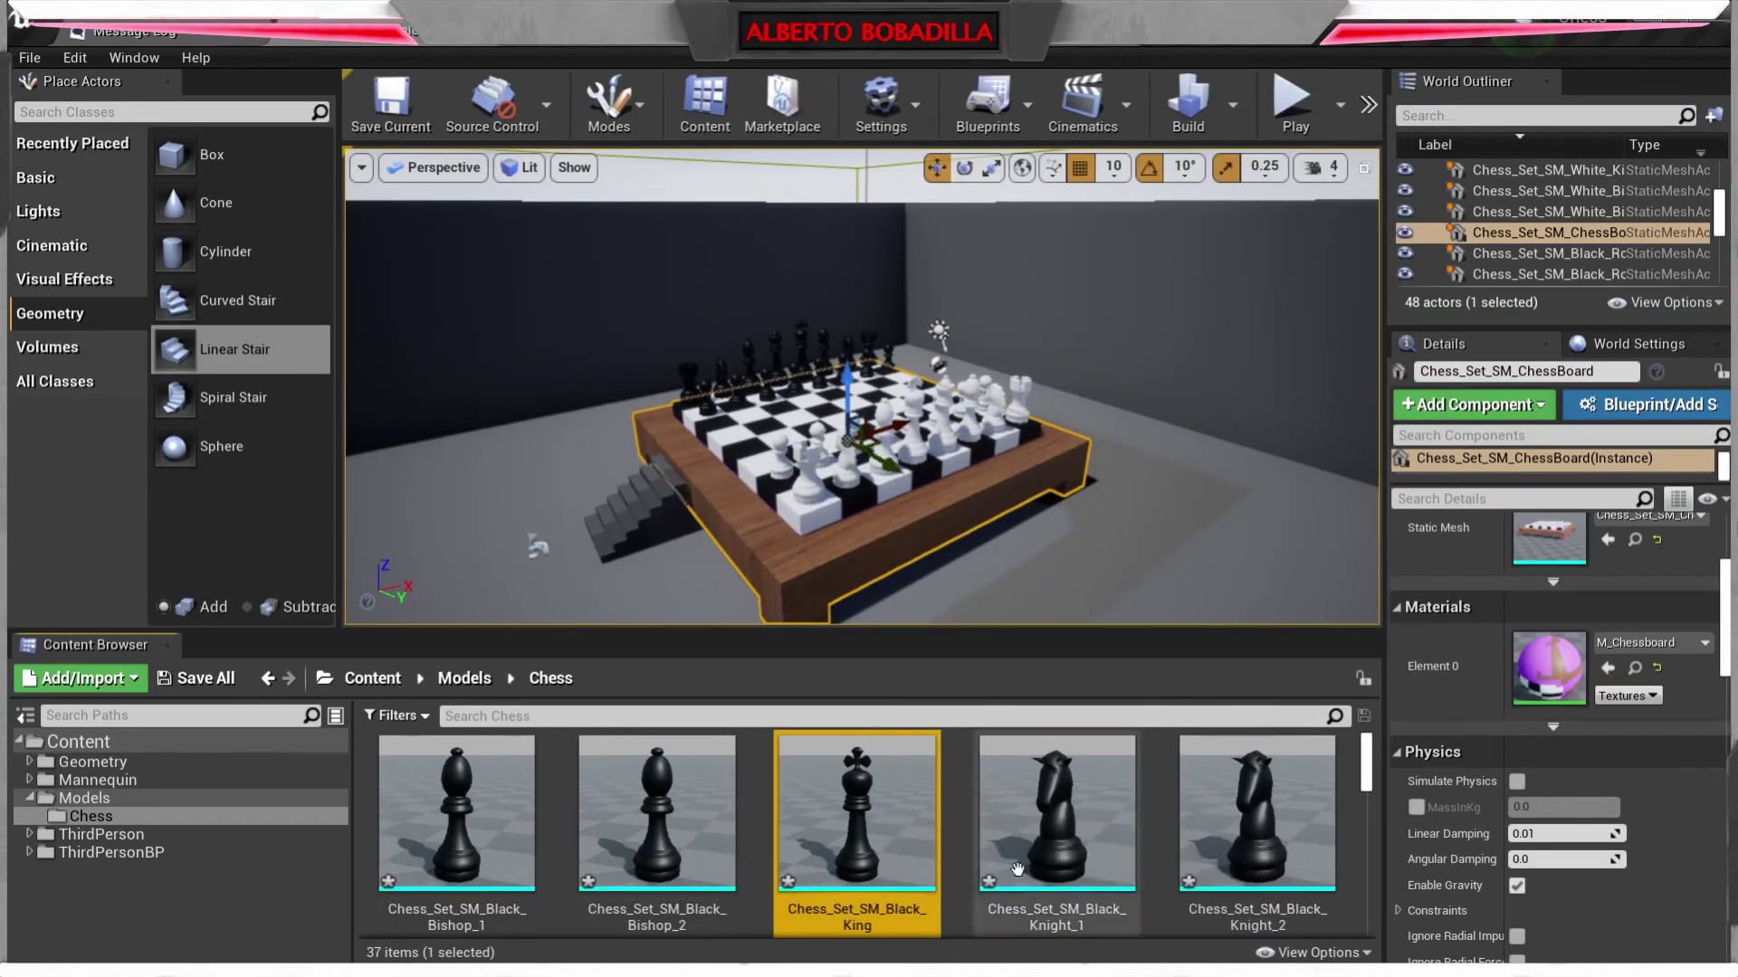
drag(860, 814, 1269, 517)
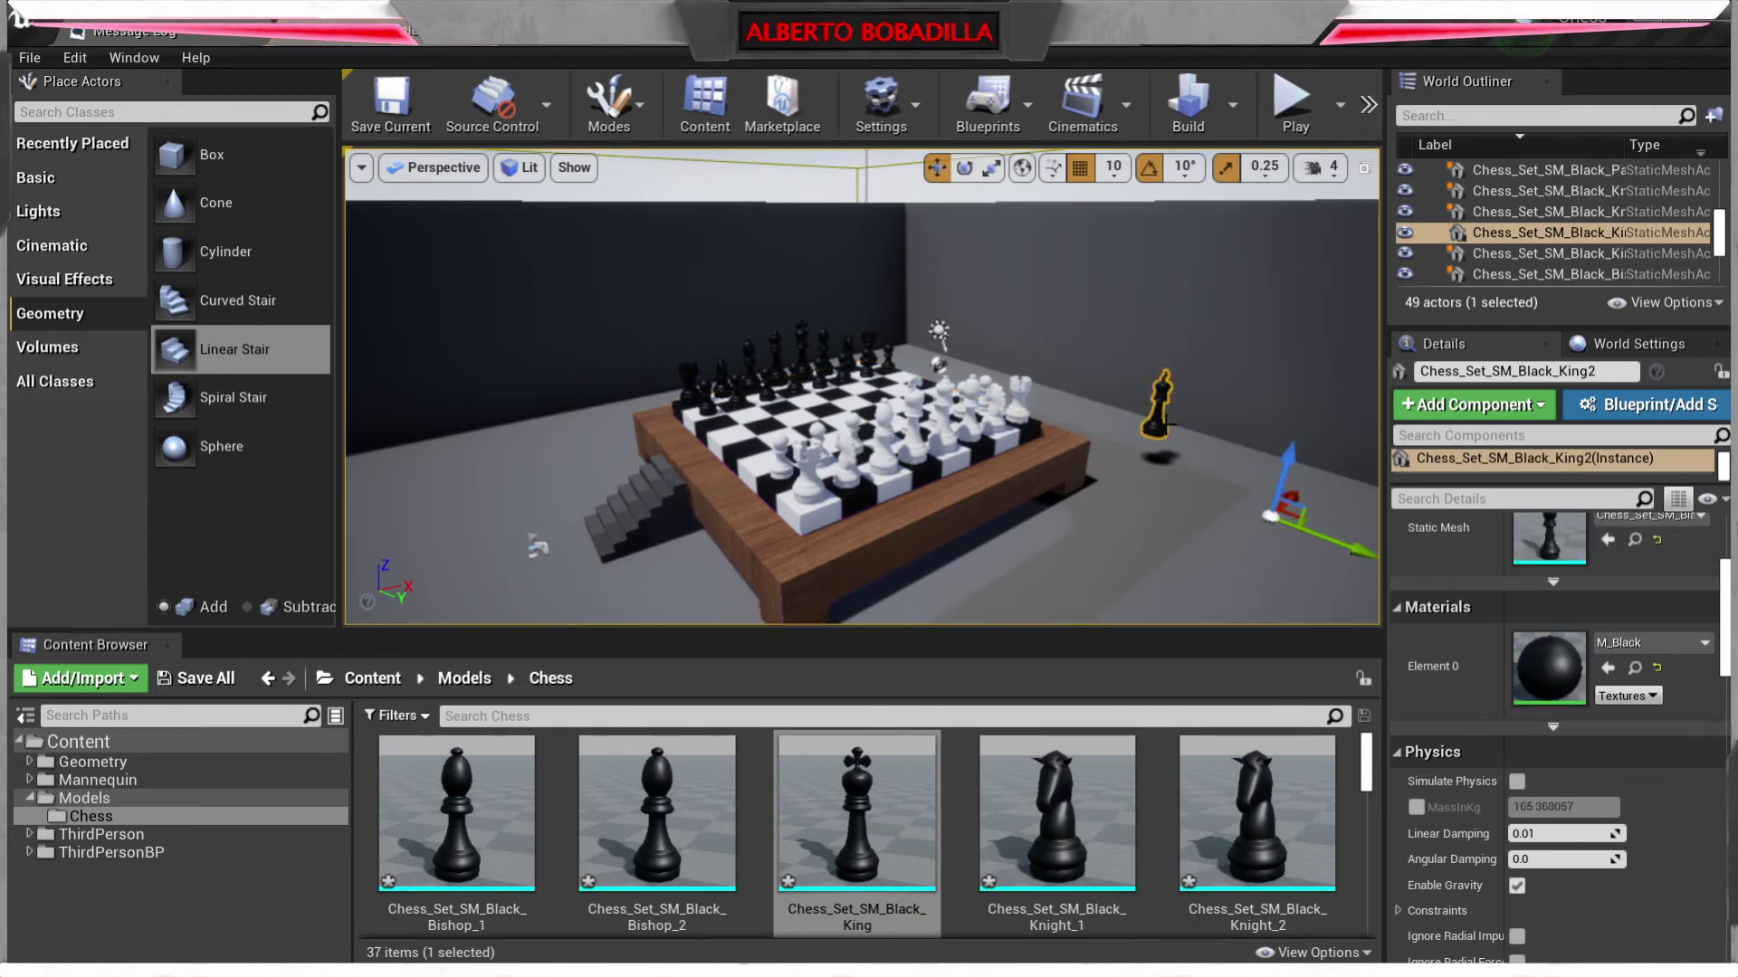
key(Delete)
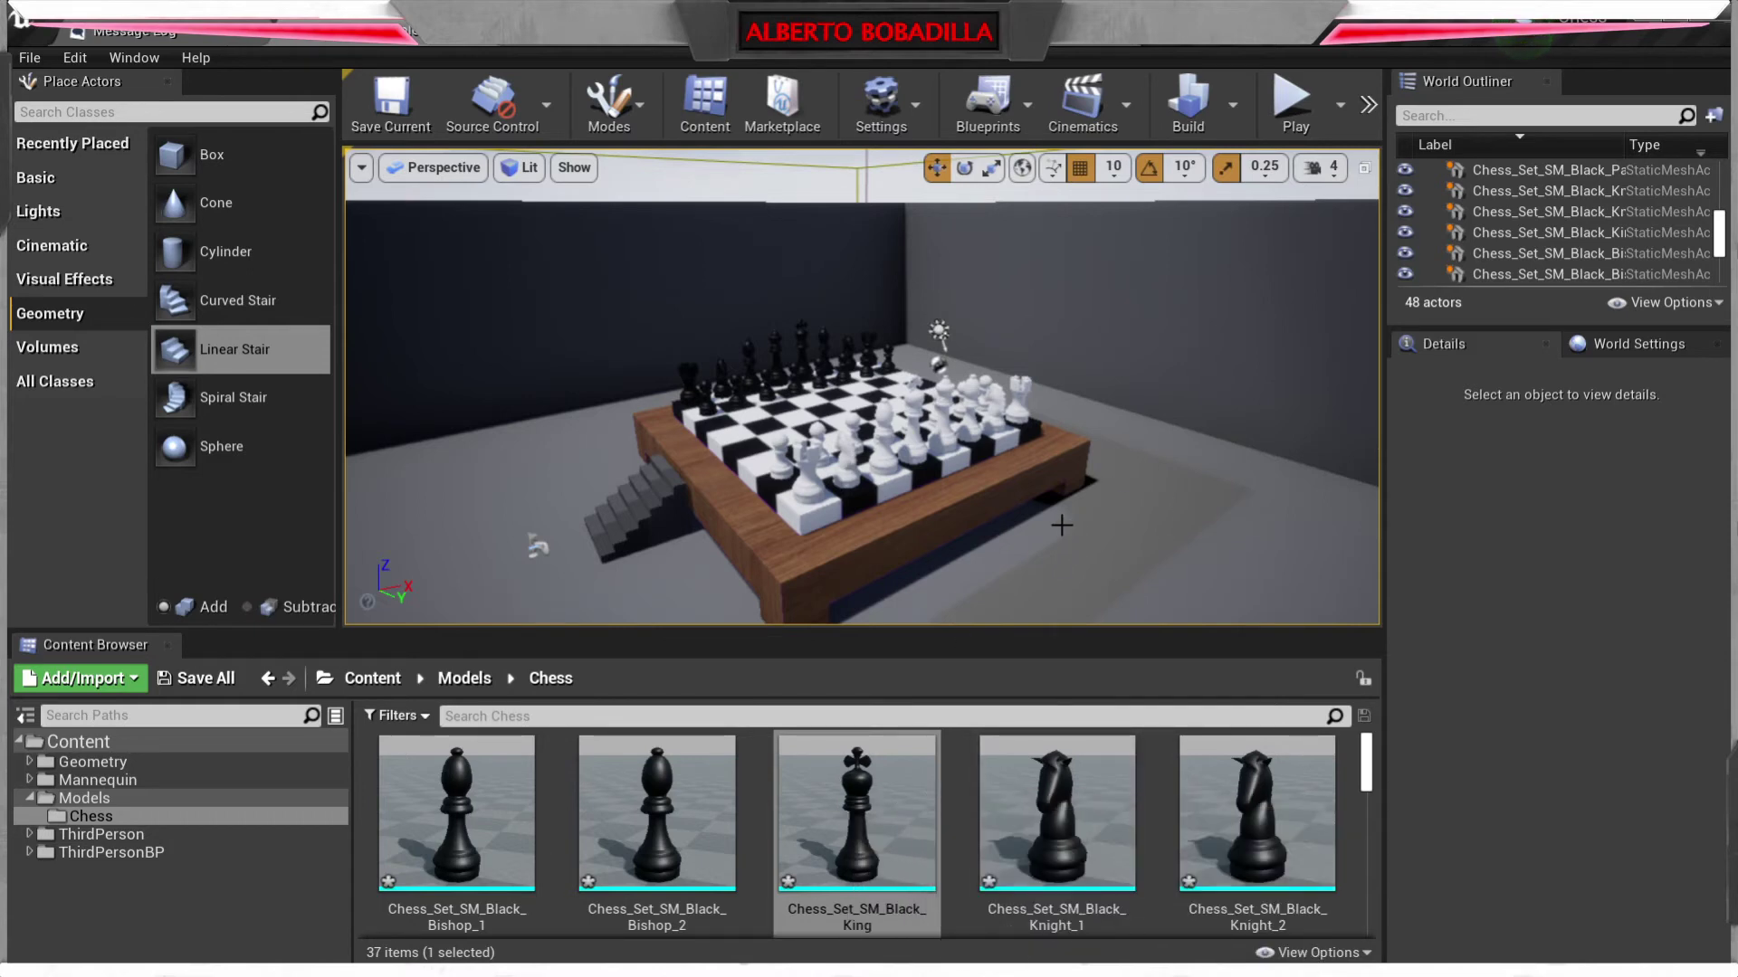
- Import Chess King.fbx into the Models folder as a static mesh with an import uniform scale of 100
click(464, 679)
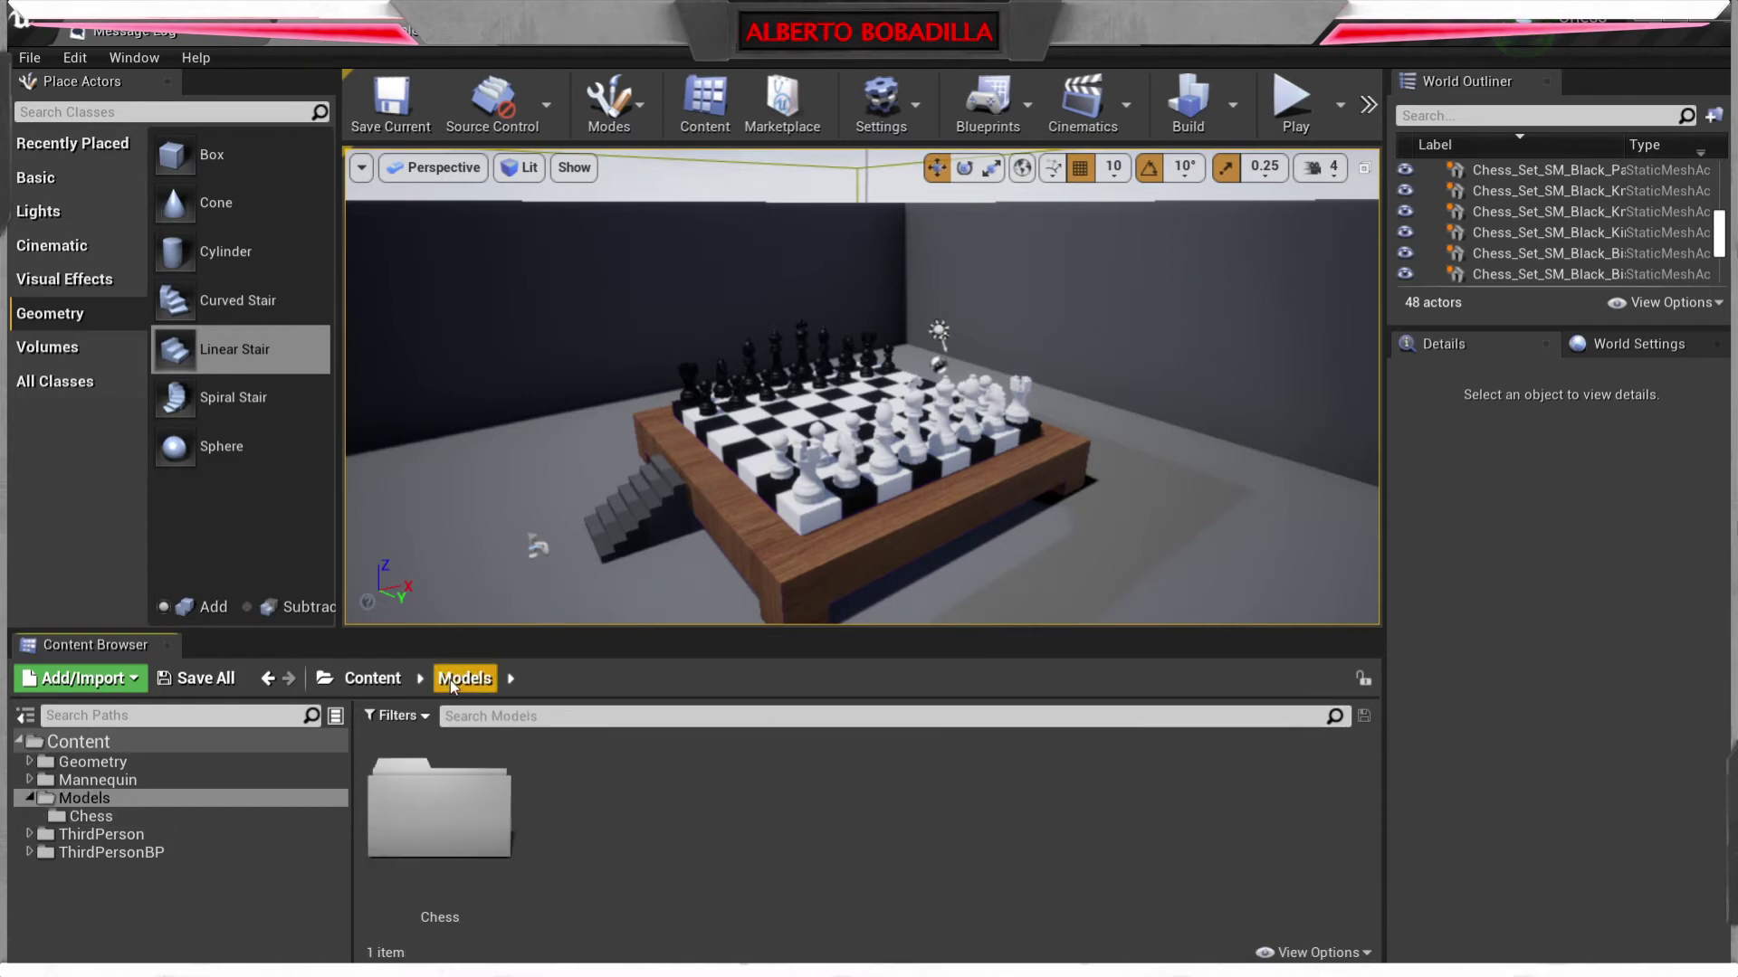
right_click(601, 834)
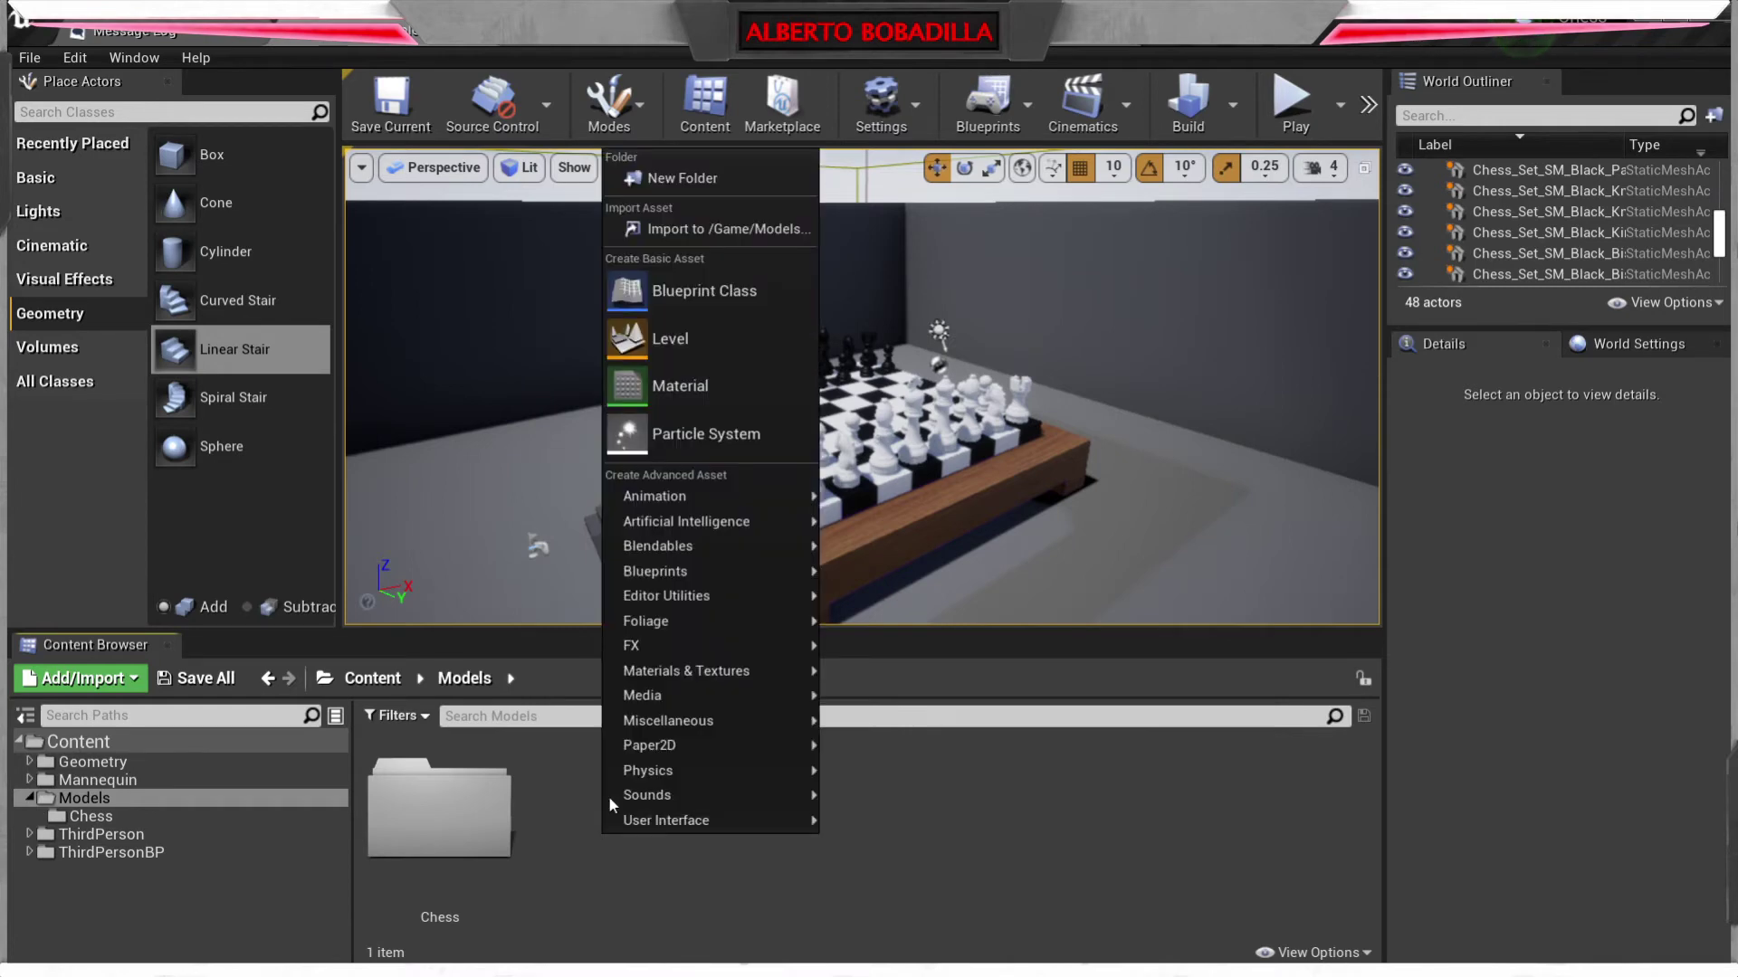
click(715, 229)
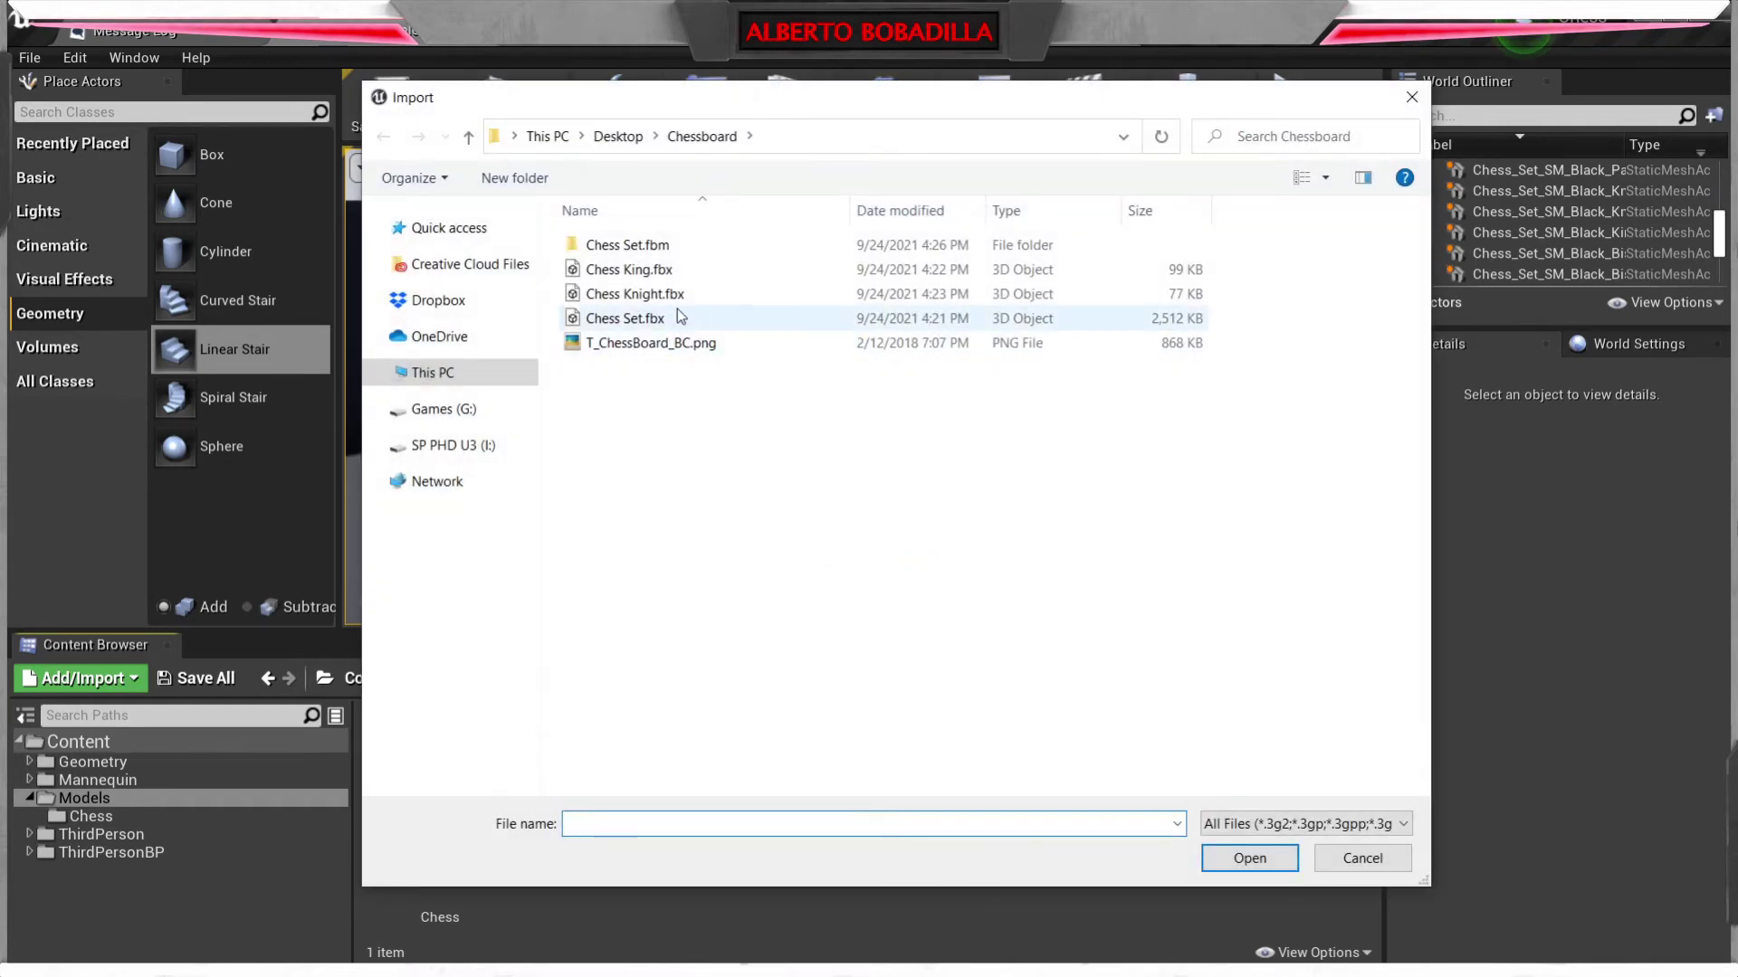
click(655, 268)
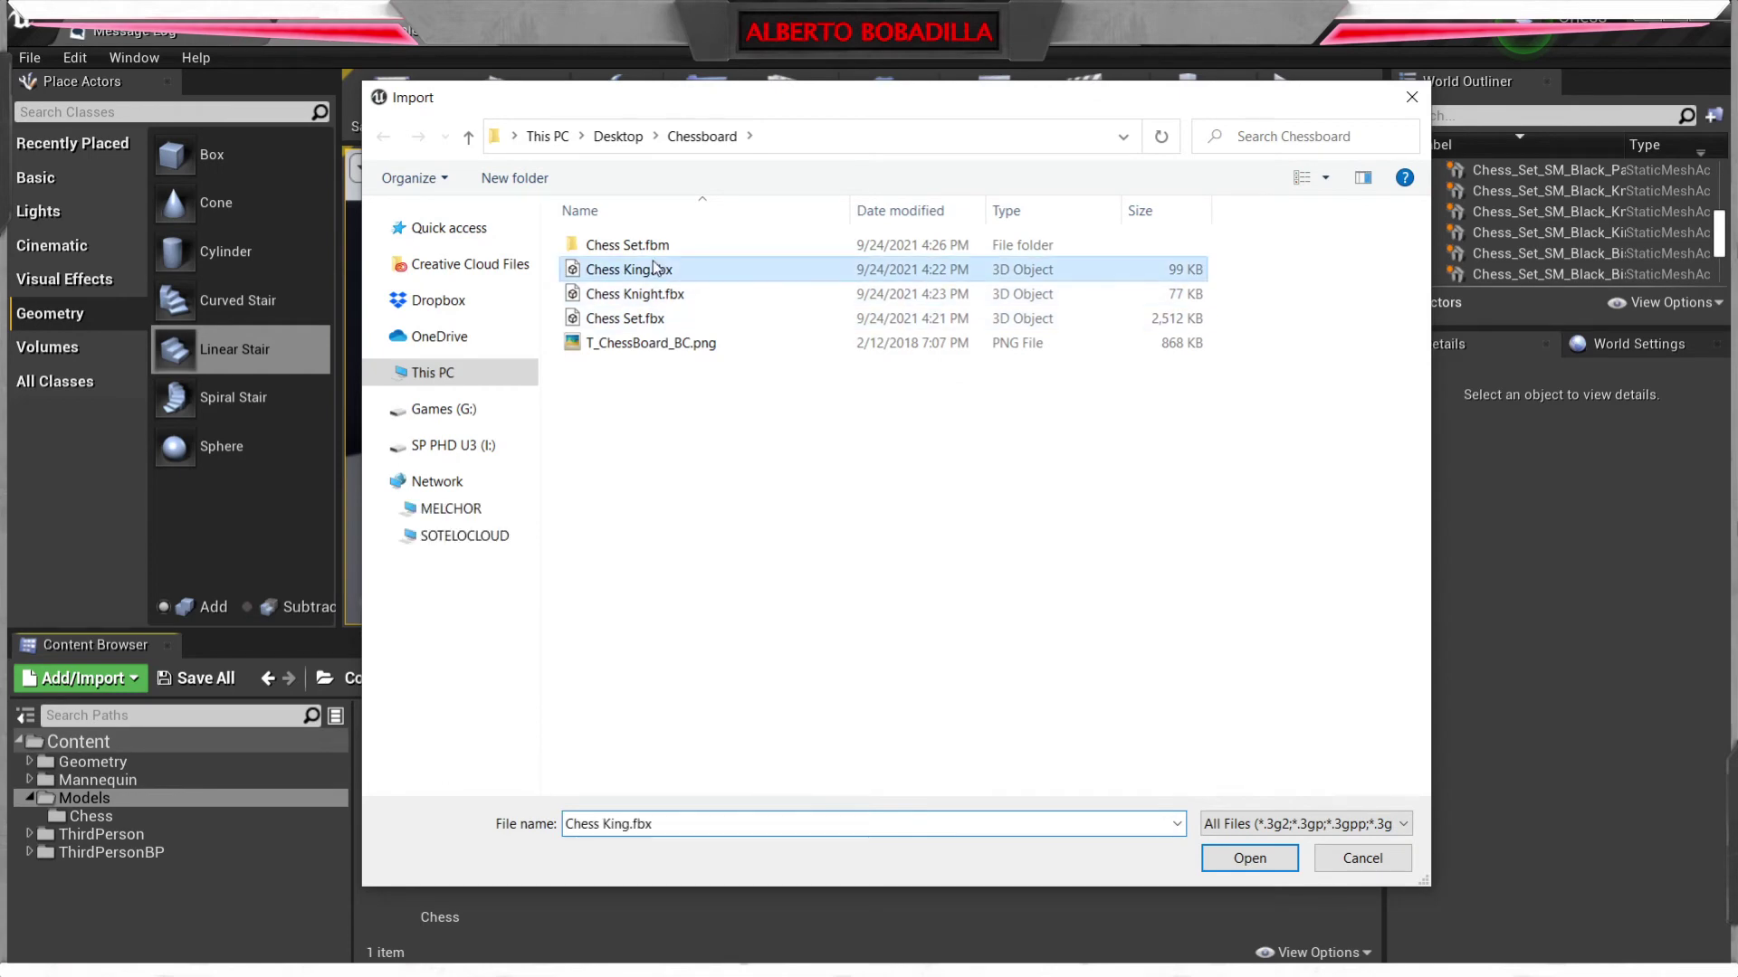
click(1271, 862)
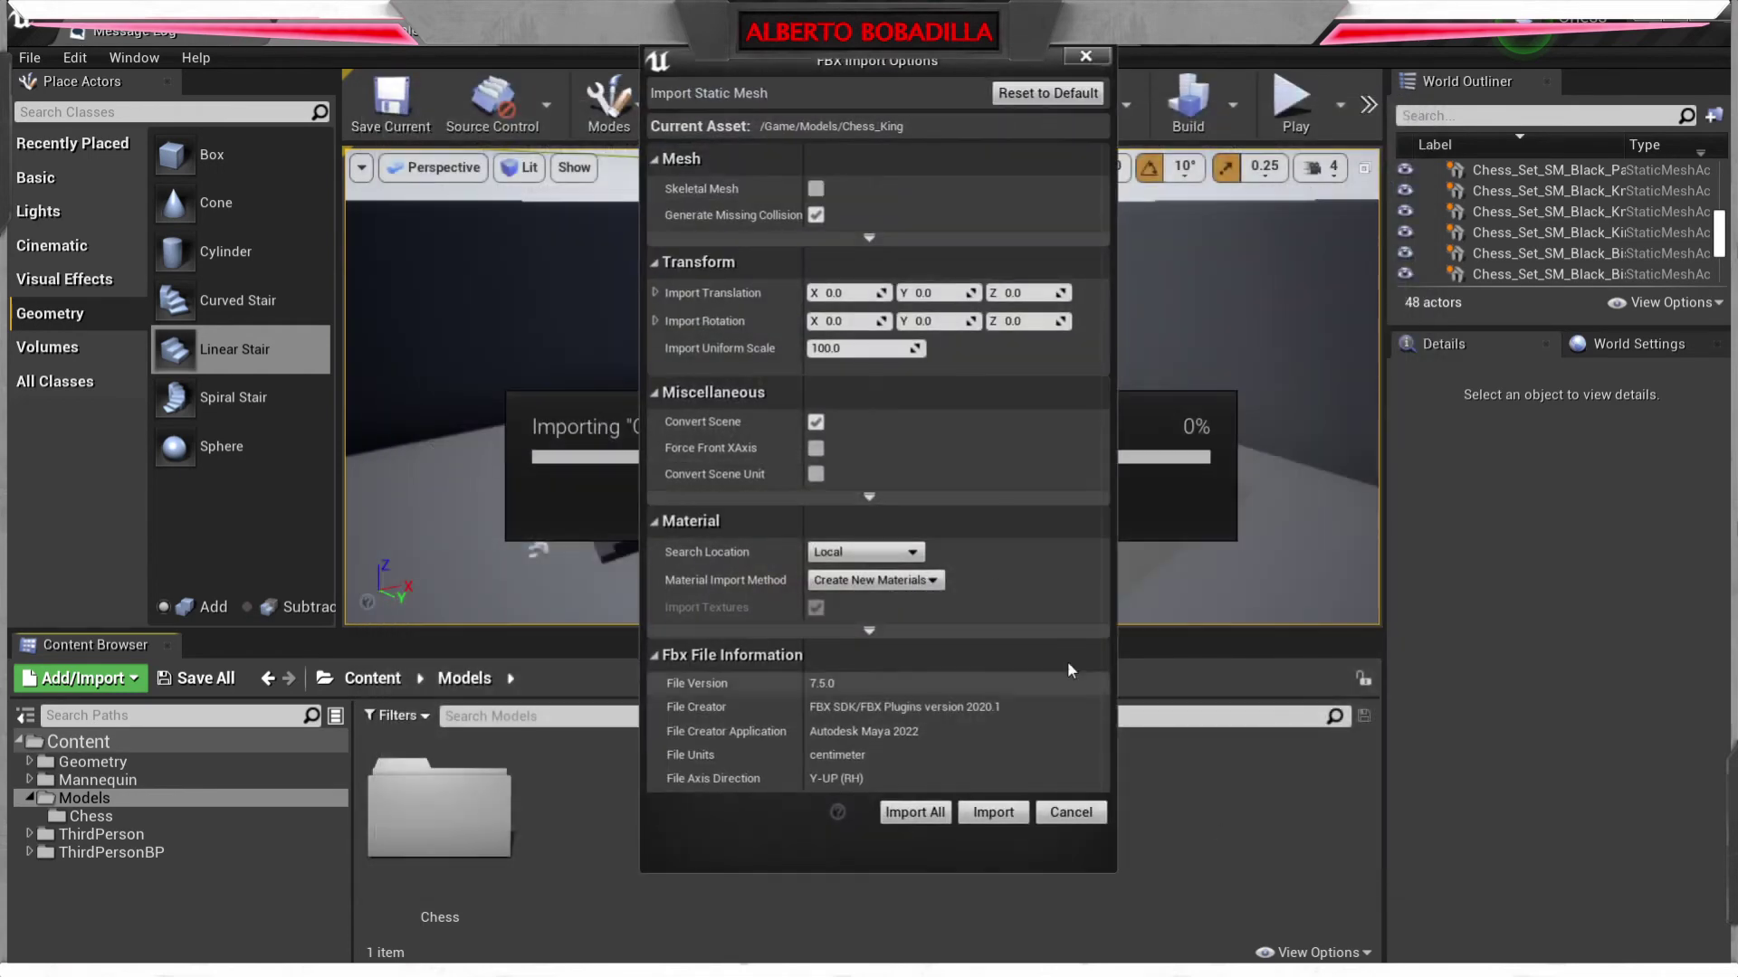
click(837, 347)
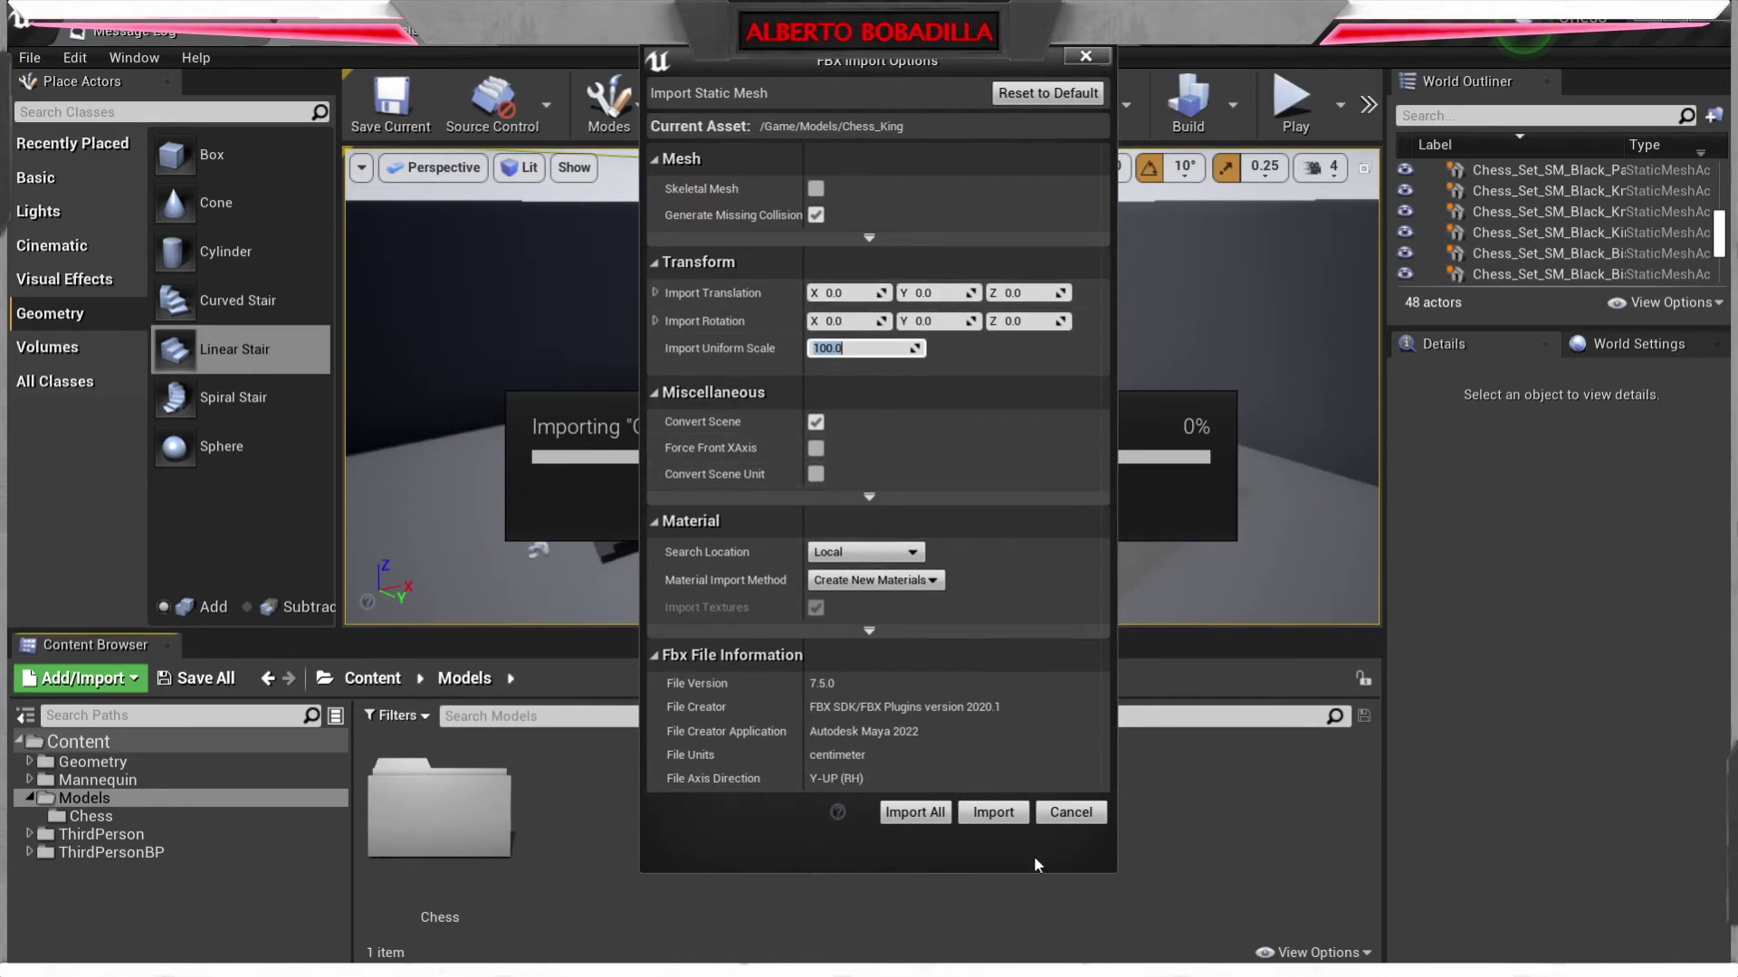
click(916, 816)
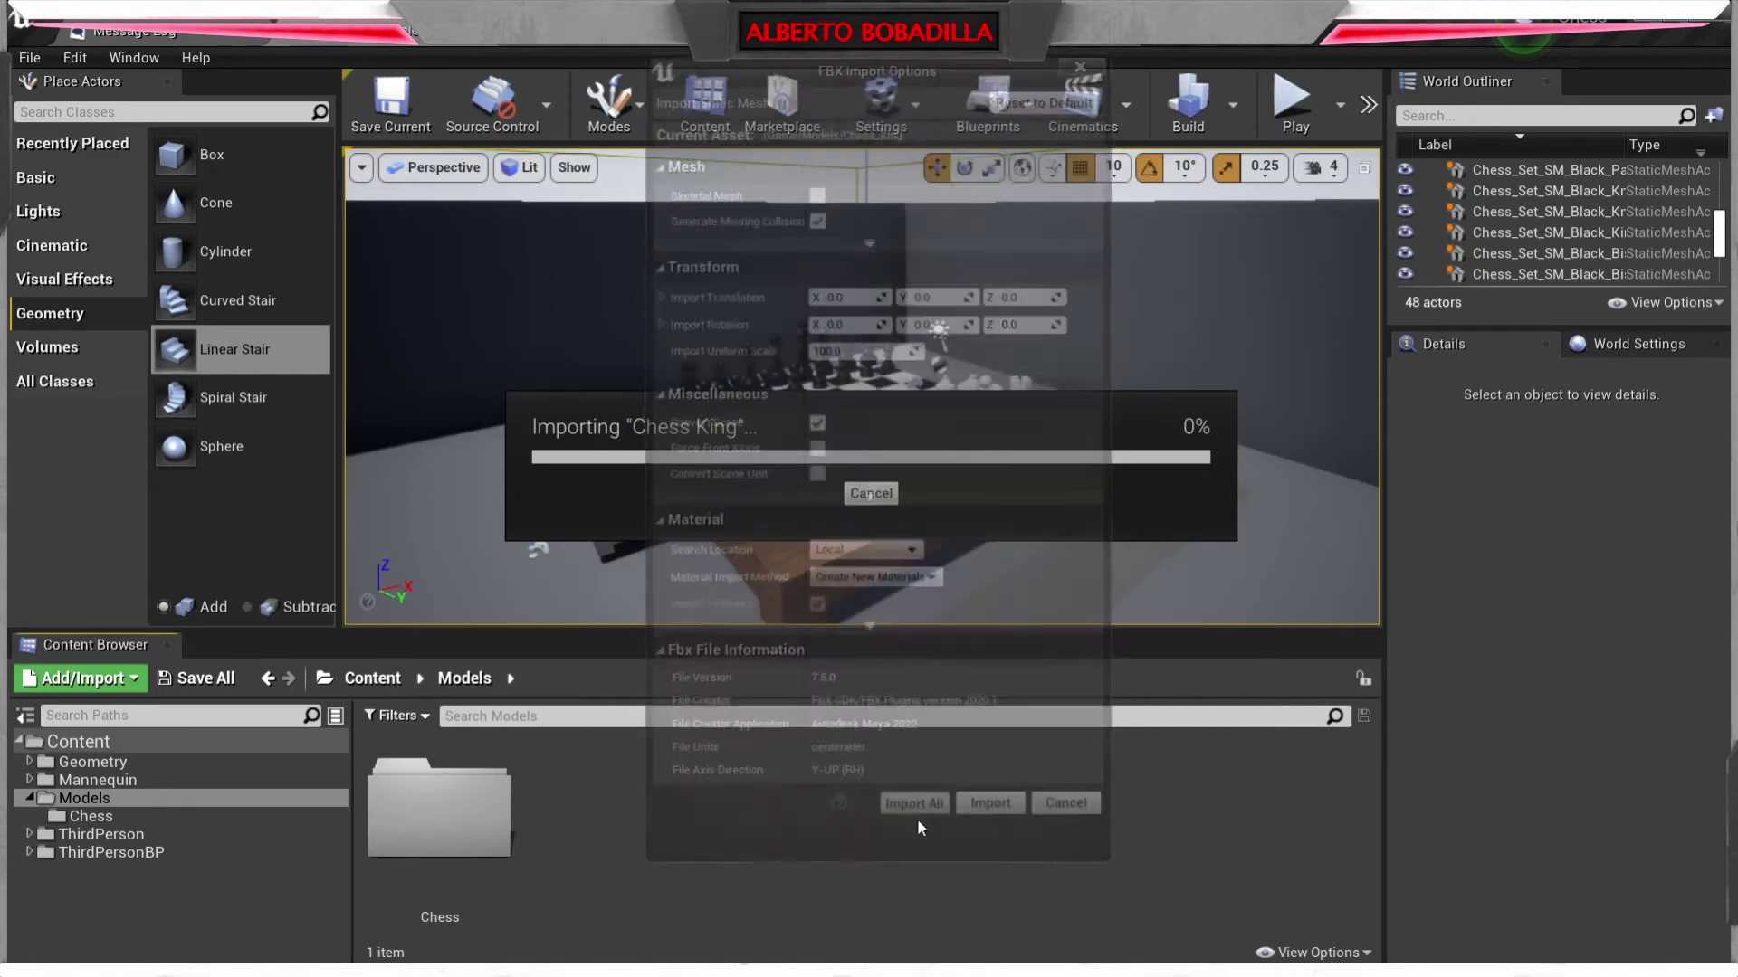
- Place the Chess_King mesh on the floor beside the chessboard and add two duplicates next to it
click(504, 49)
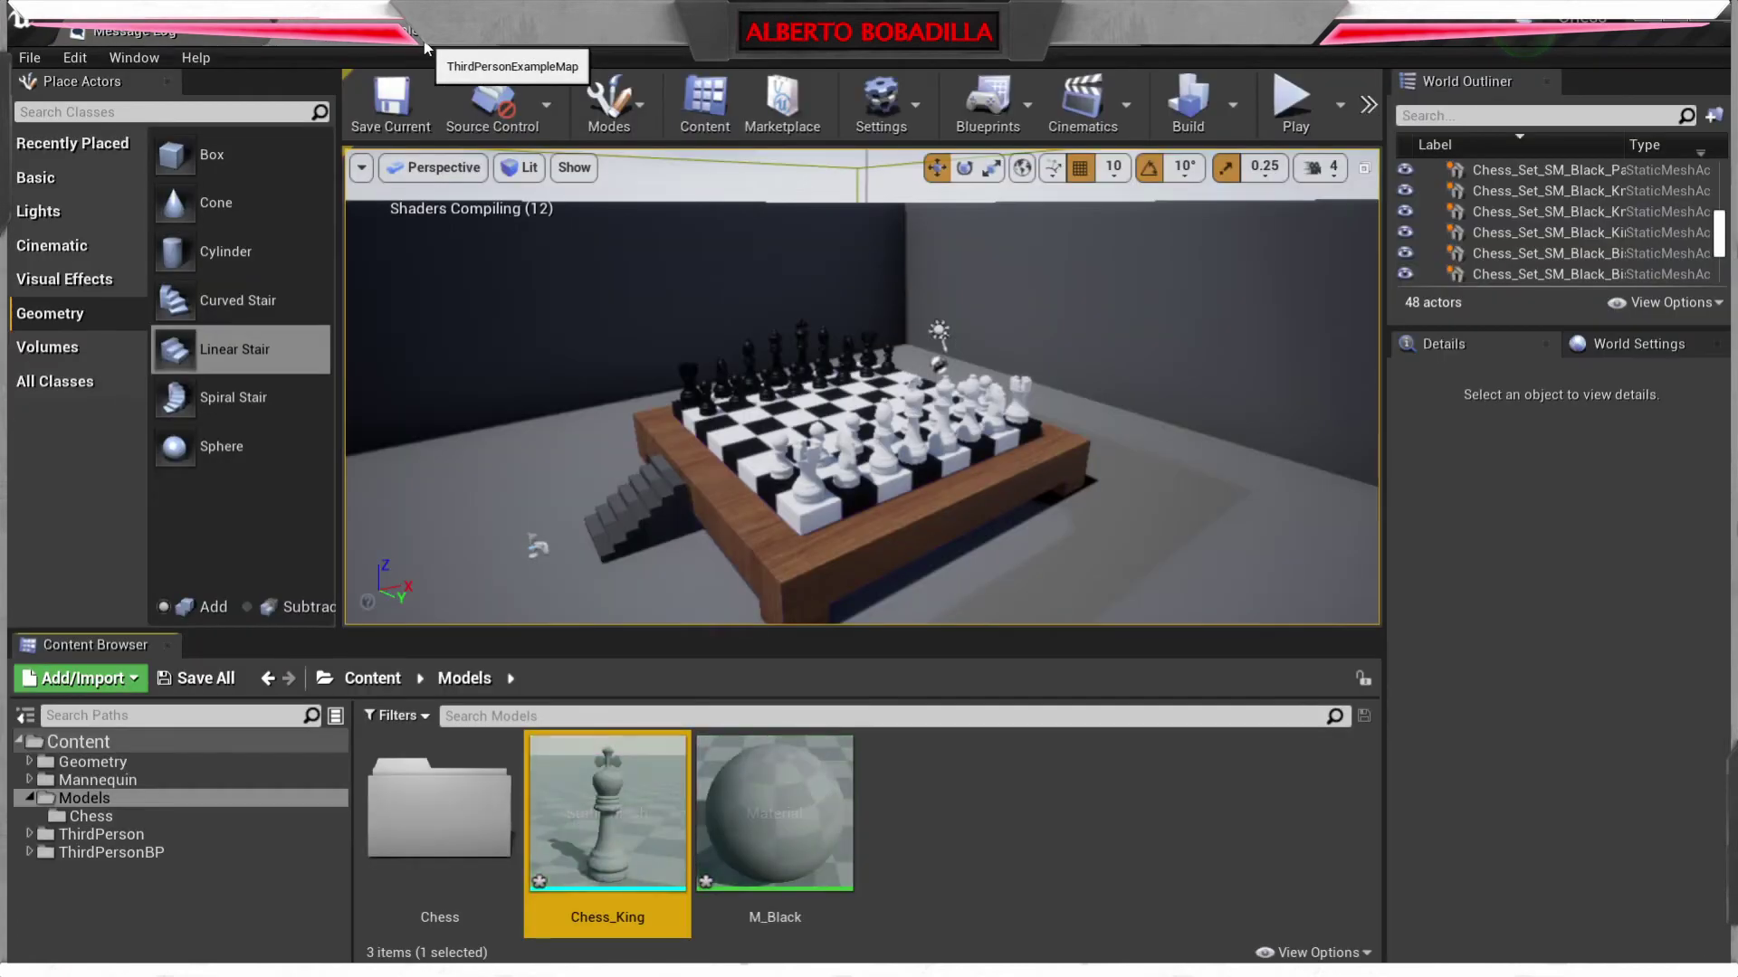
drag(619, 842, 1154, 543)
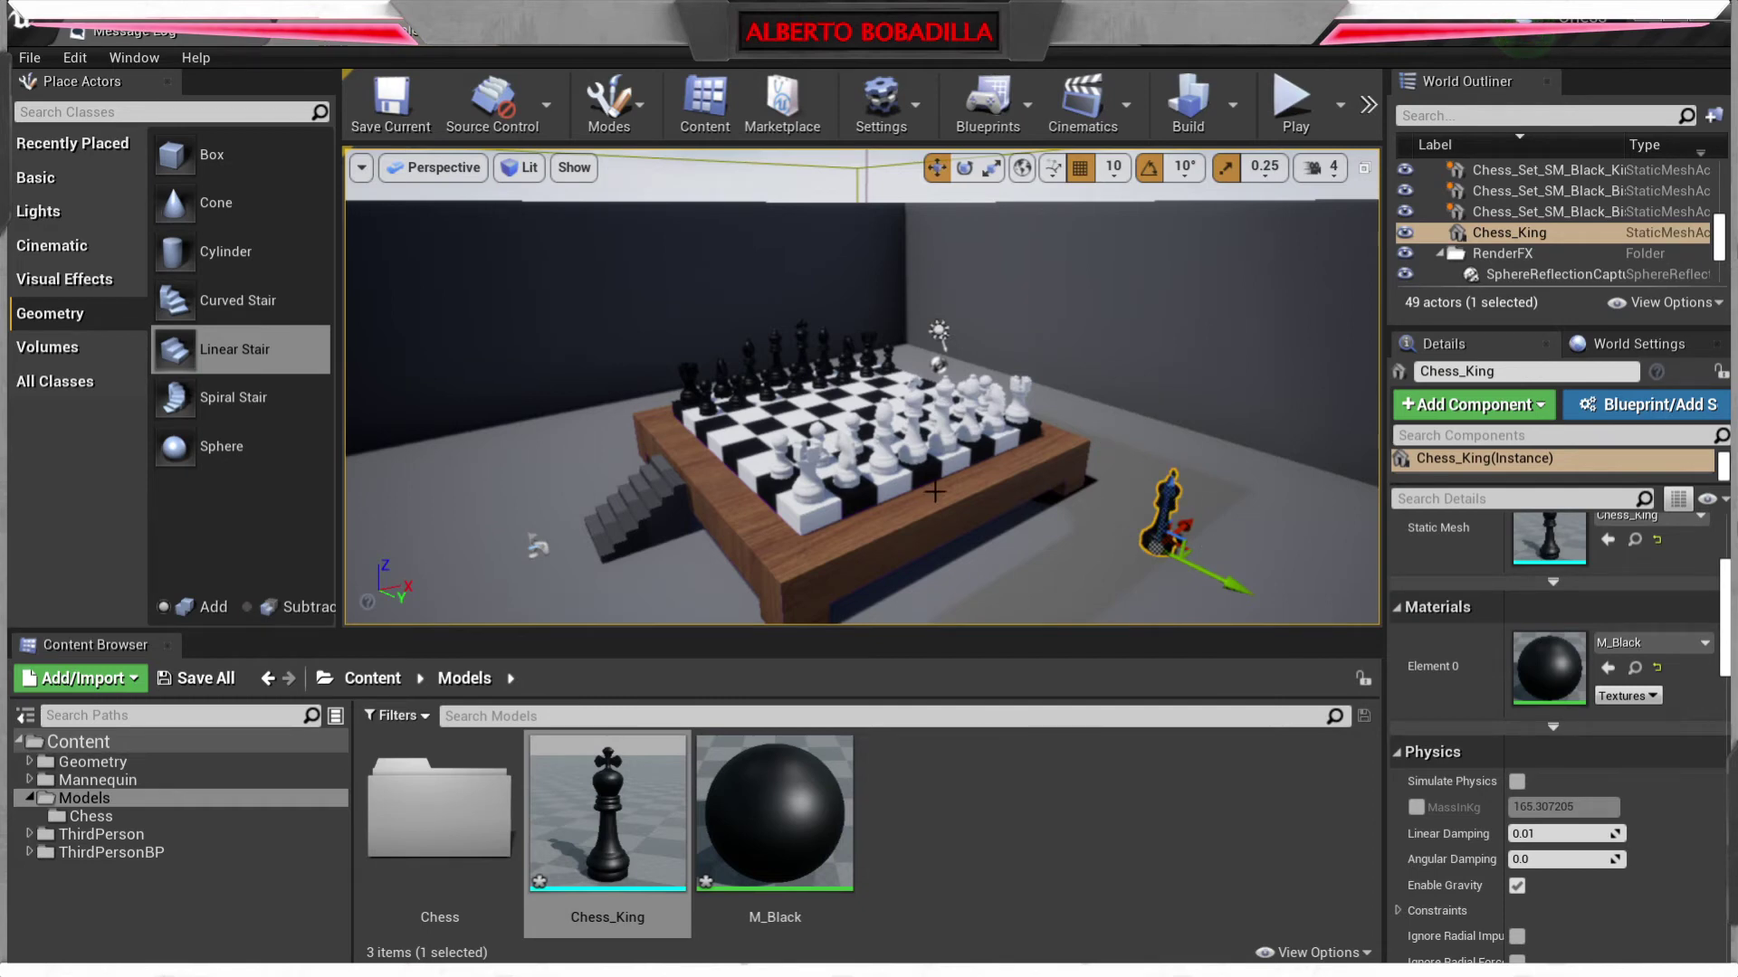
key(f)
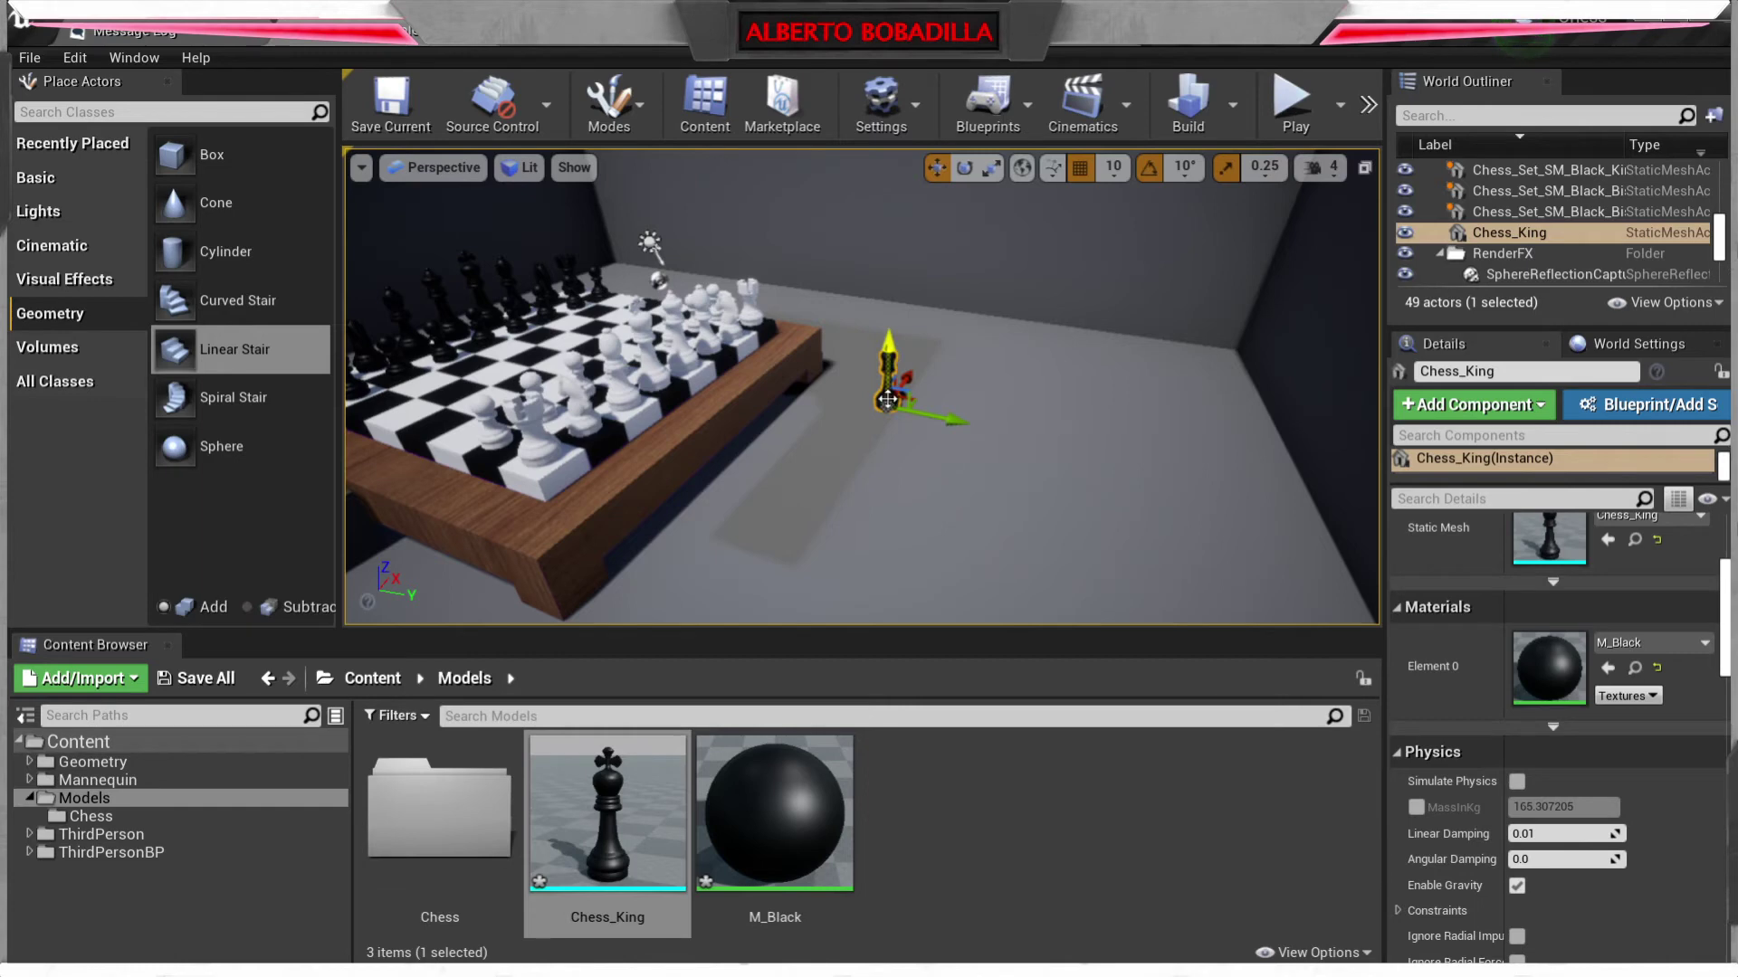
key(ctrl+w)
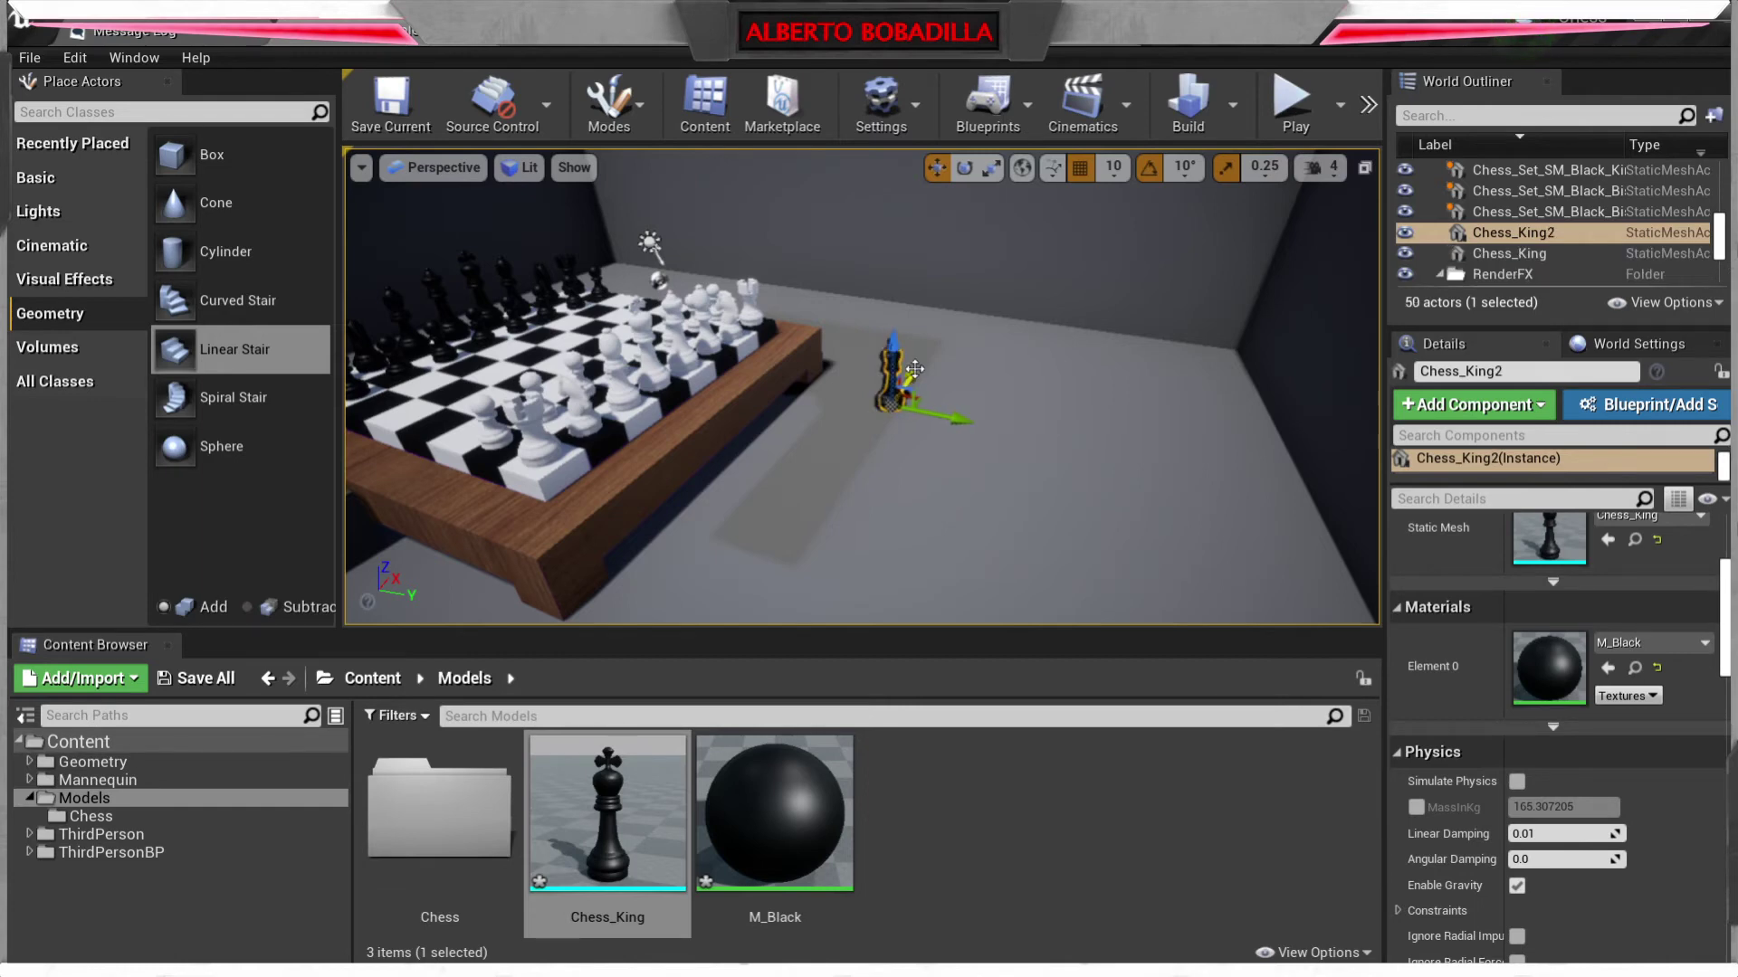
drag(917, 371, 997, 406)
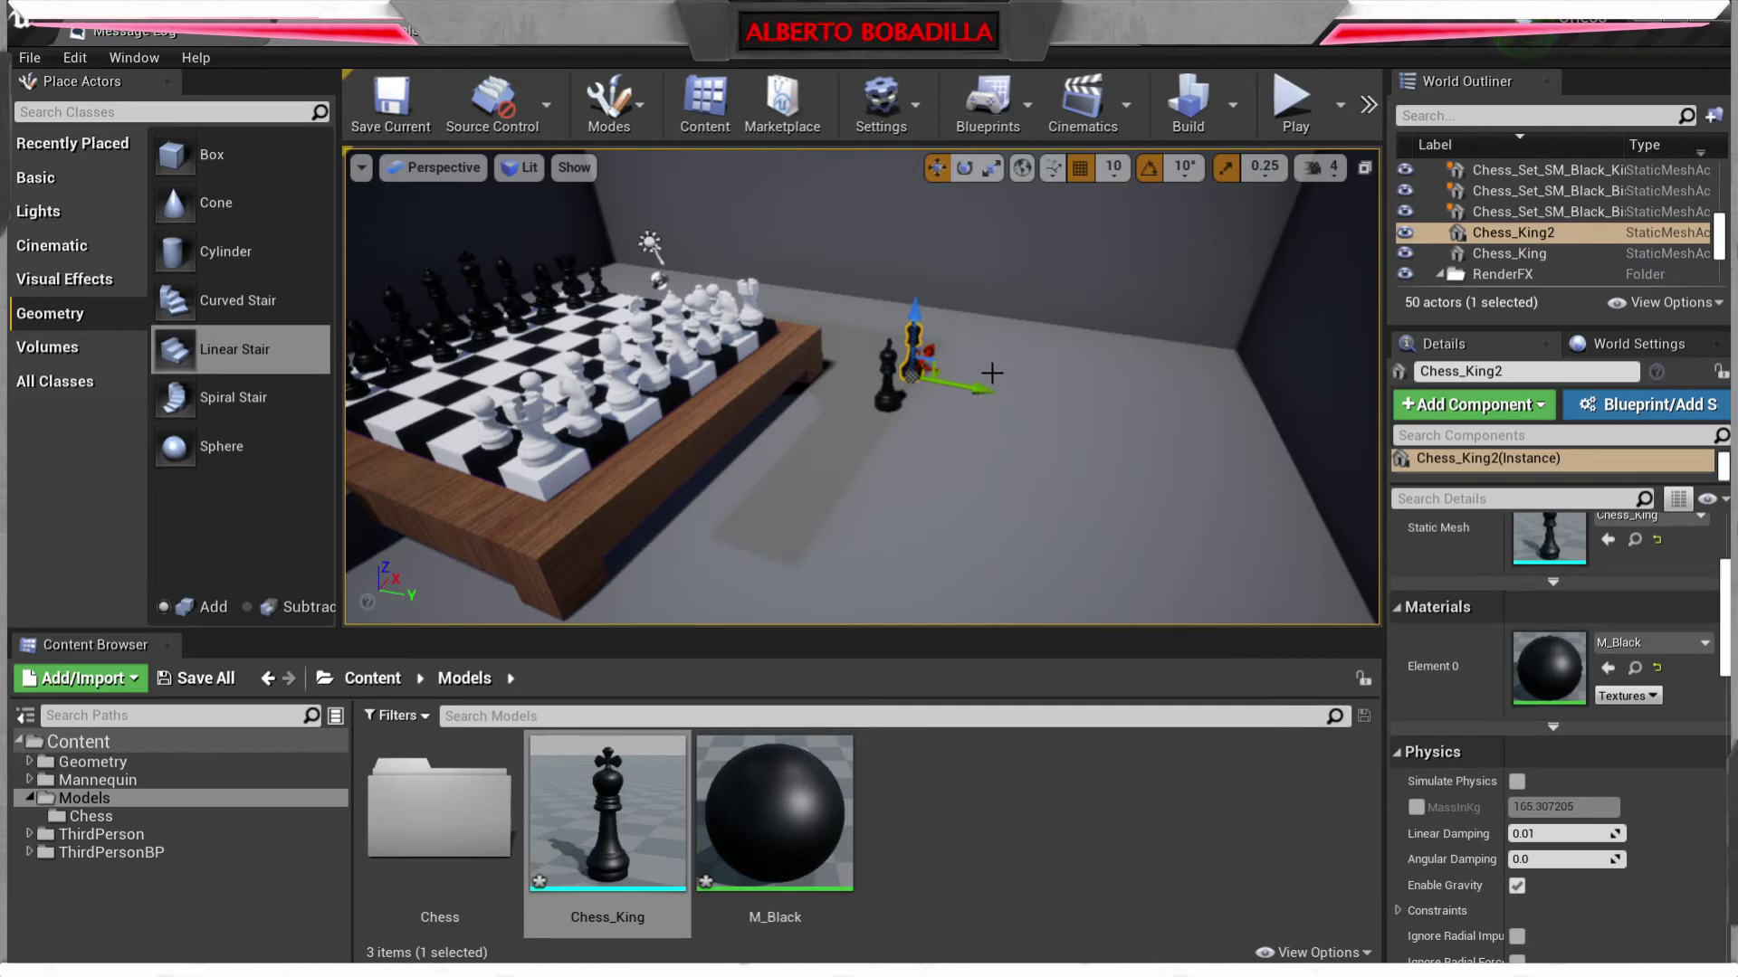
alt+drag(977, 391, 1023, 398)
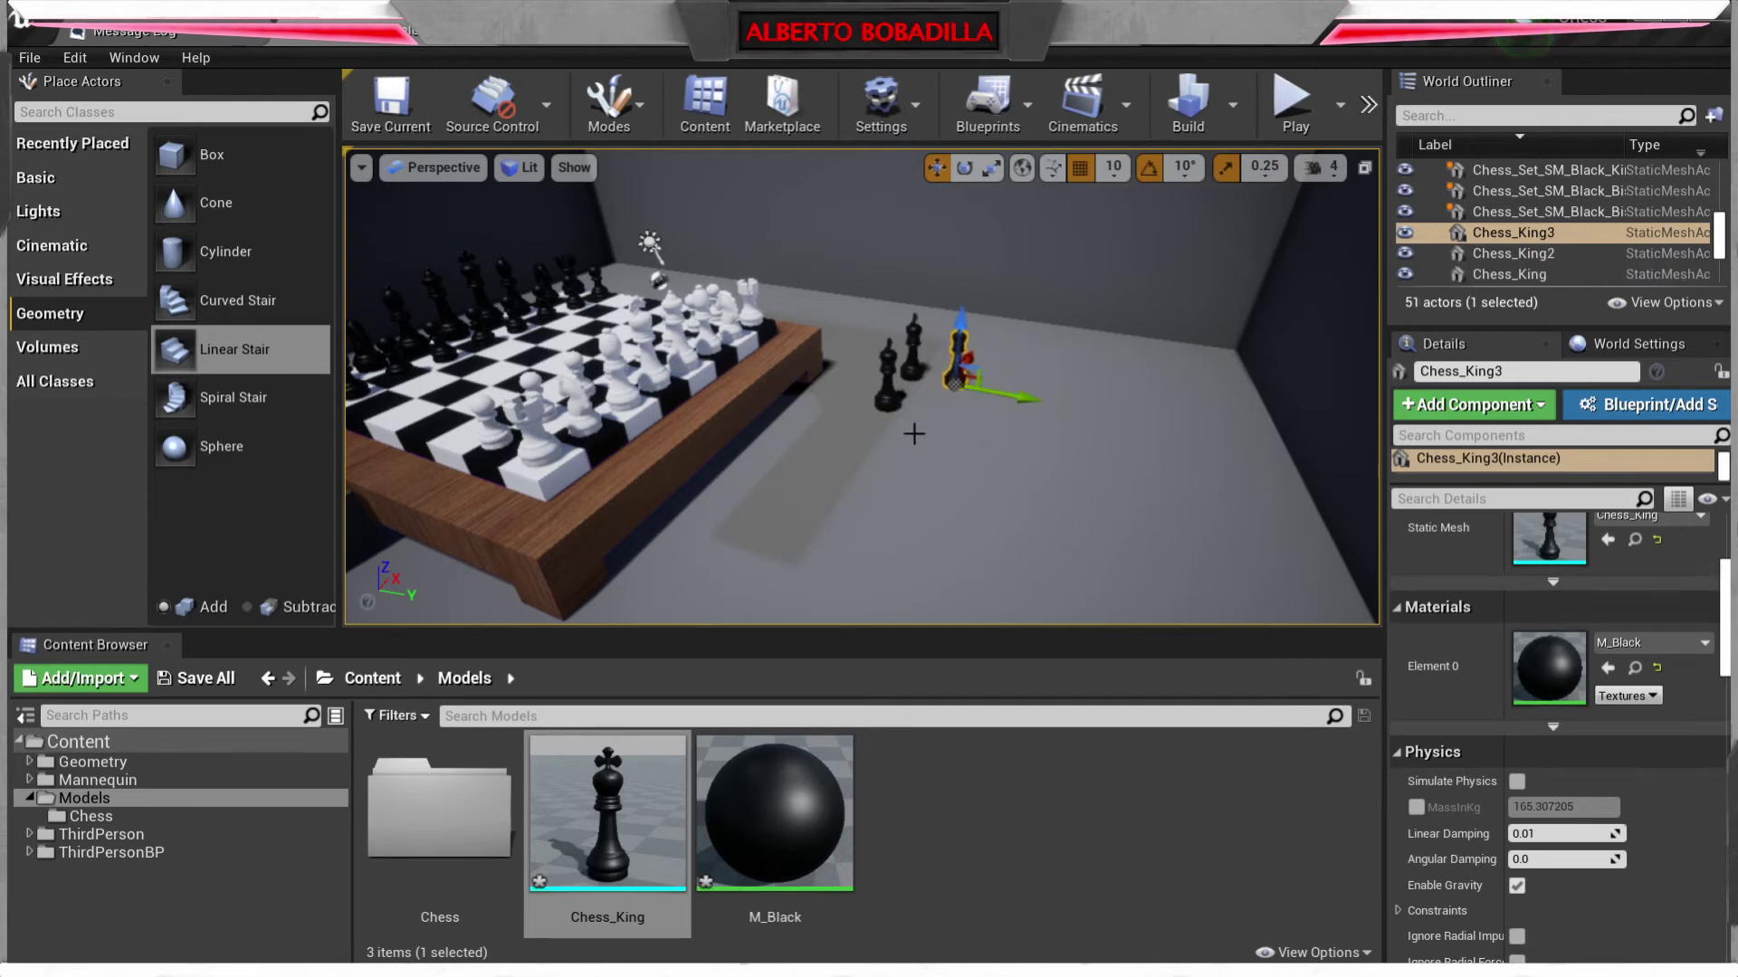
click(945, 470)
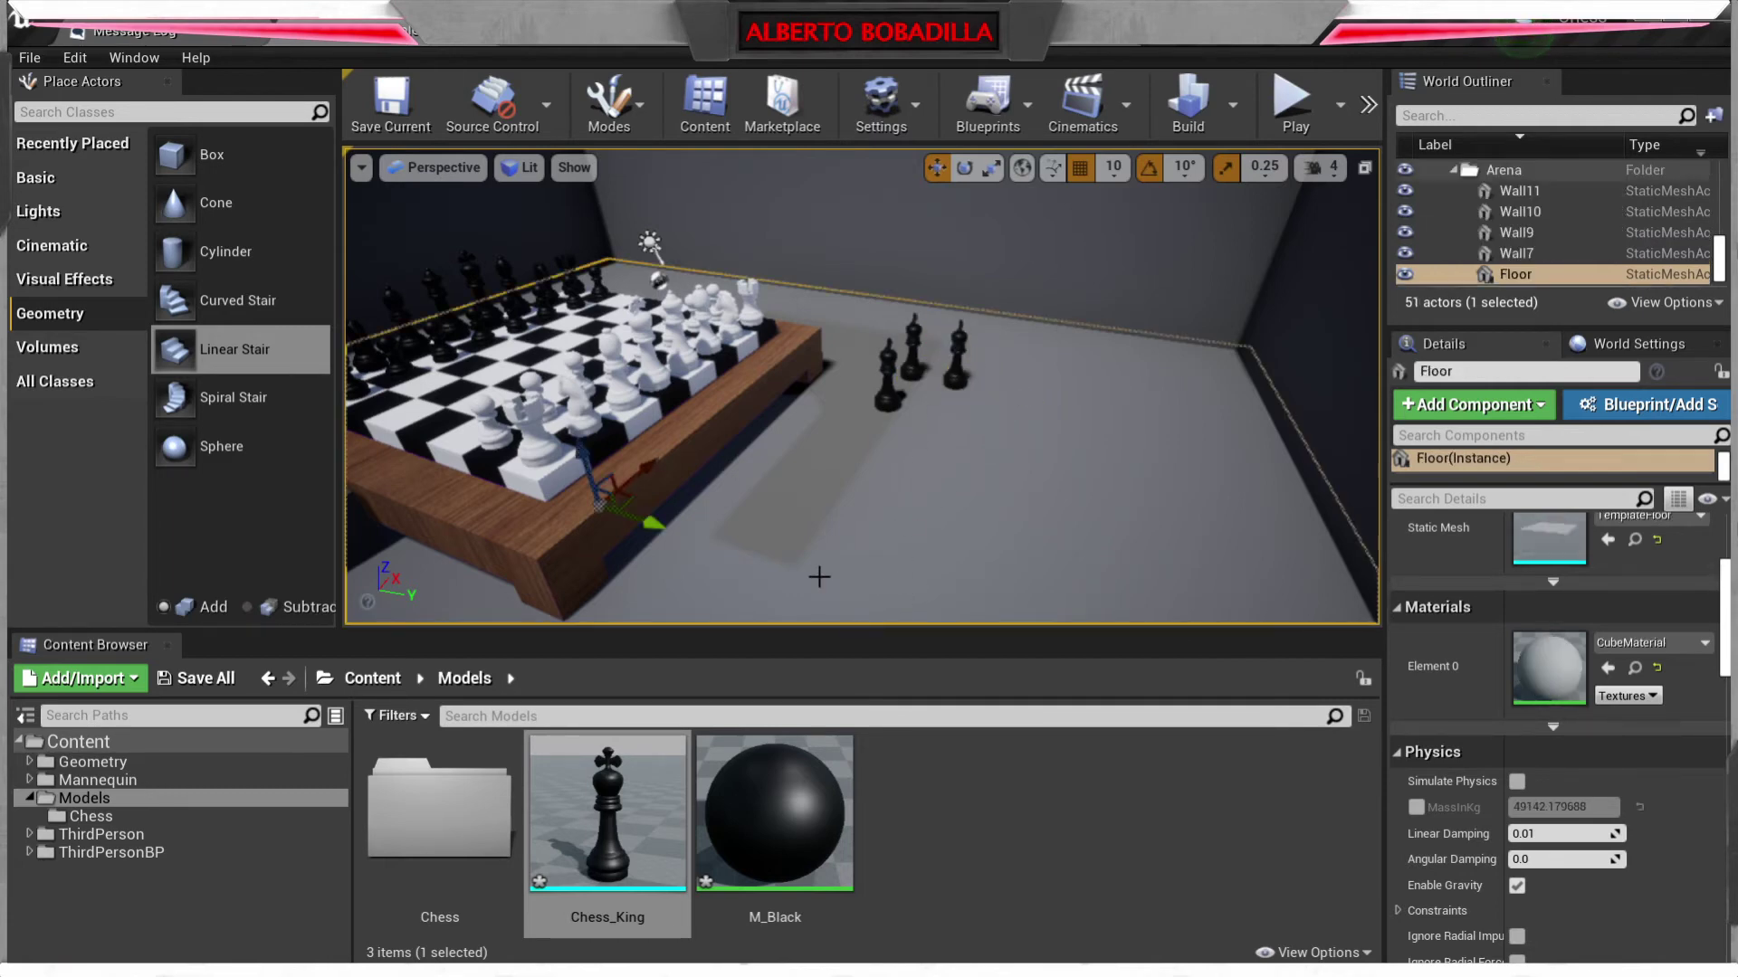
- Create a material named M_White in the Models folder and open it for editing
right_click(901, 847)
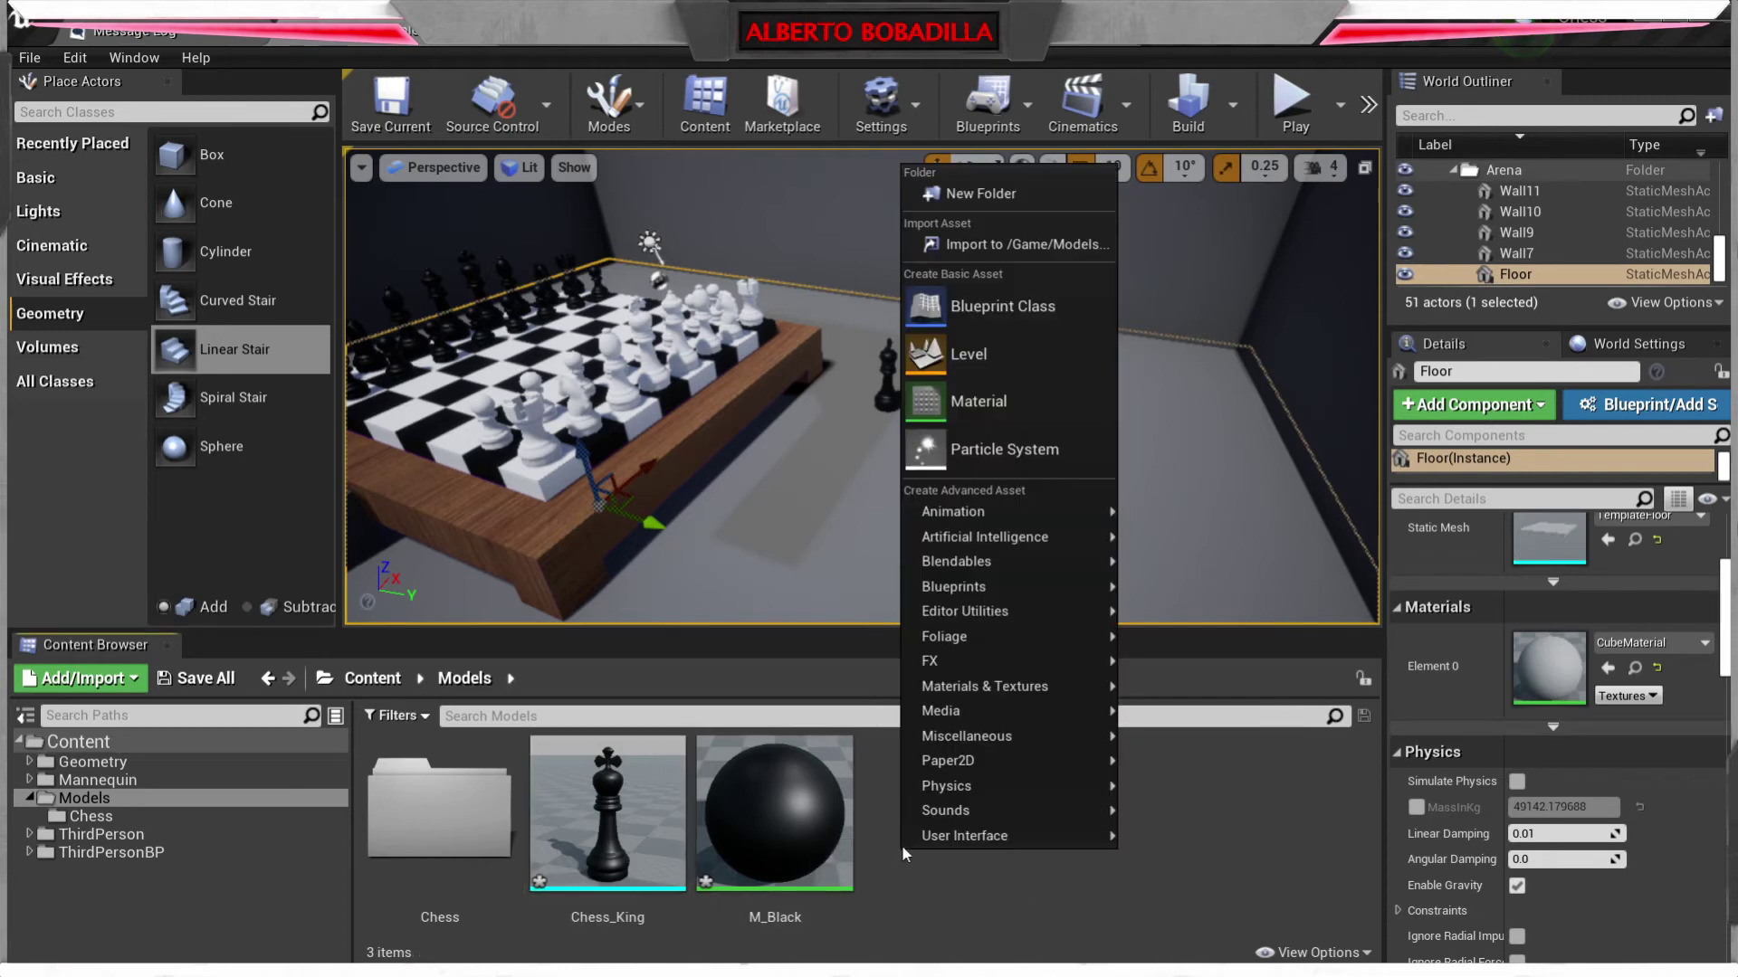
click(1026, 403)
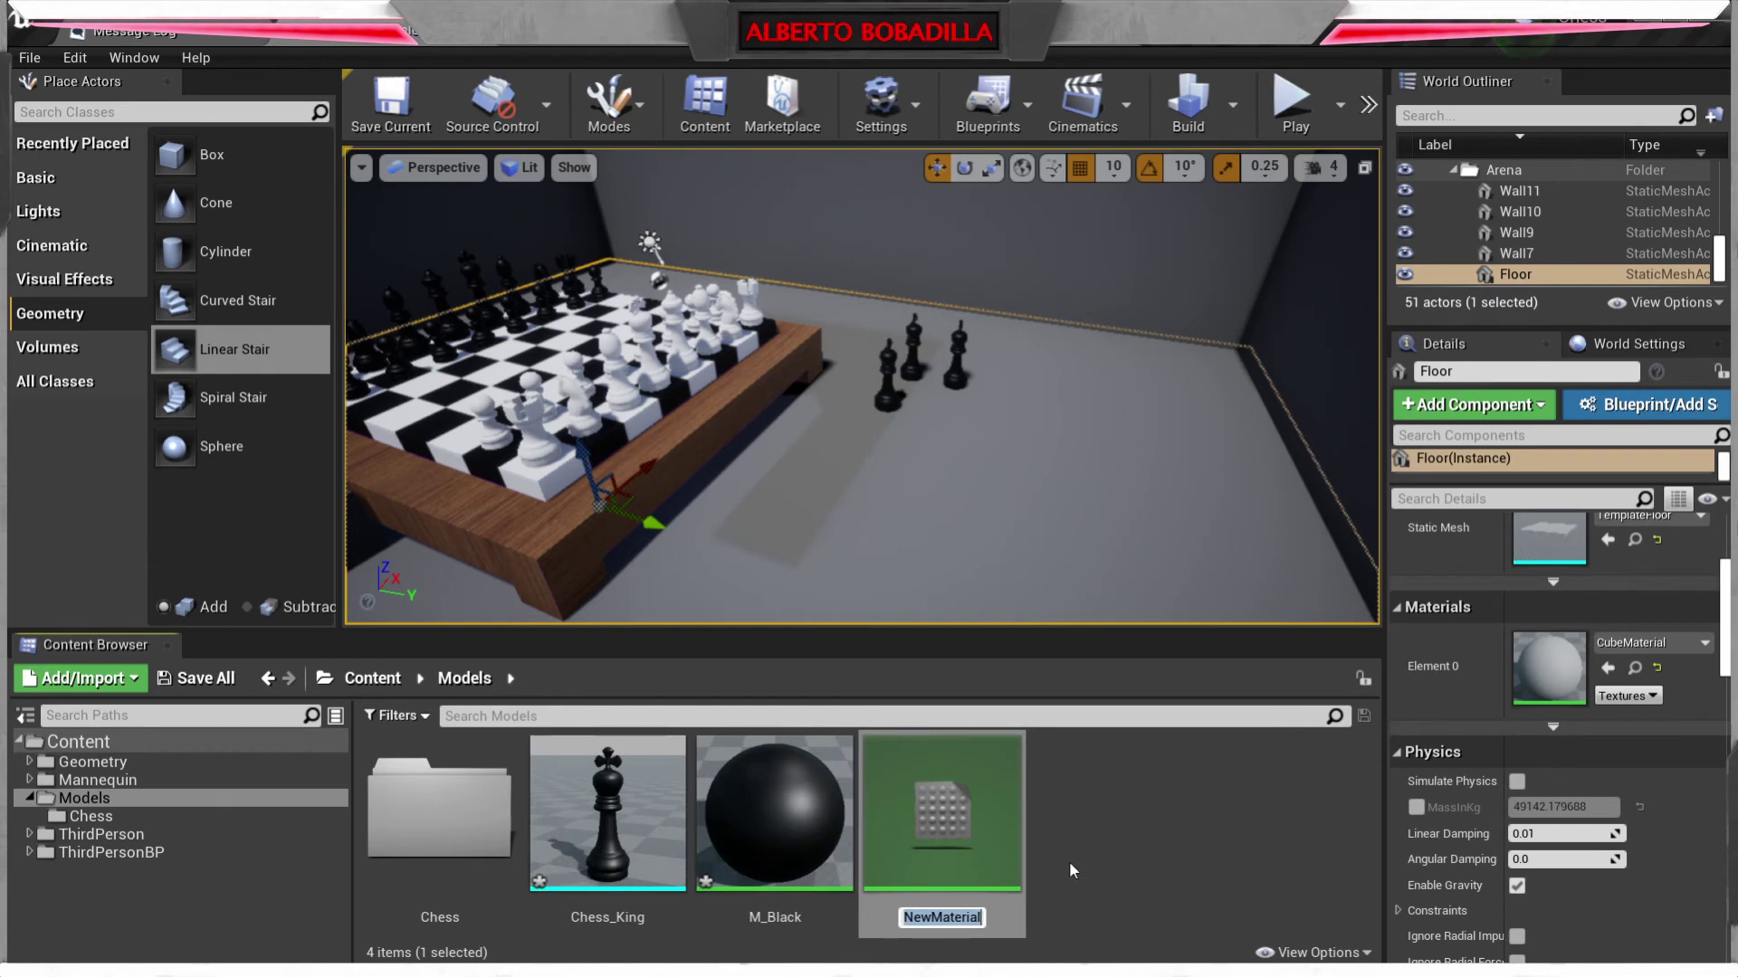
text(M_White)
key(Return)
key(Return)
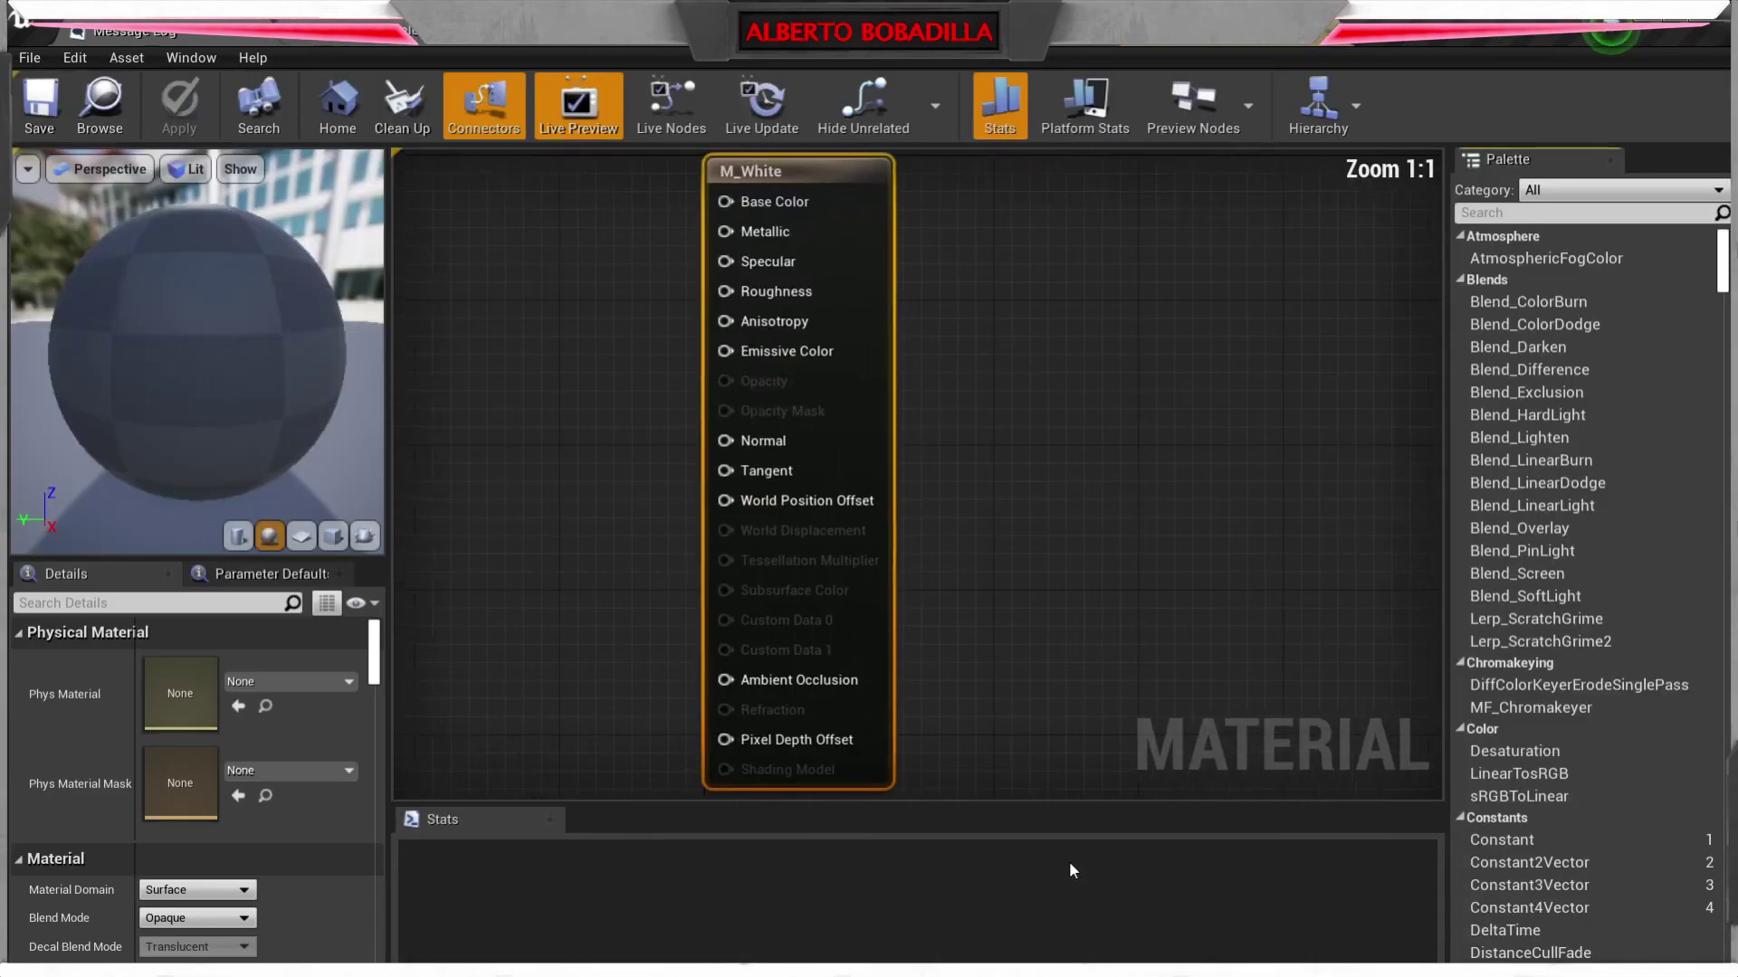
- Add a Constant3Vector node to M_White and connect it to Base Color
key(3)
click(555, 341)
drag(693, 379, 843, 203)
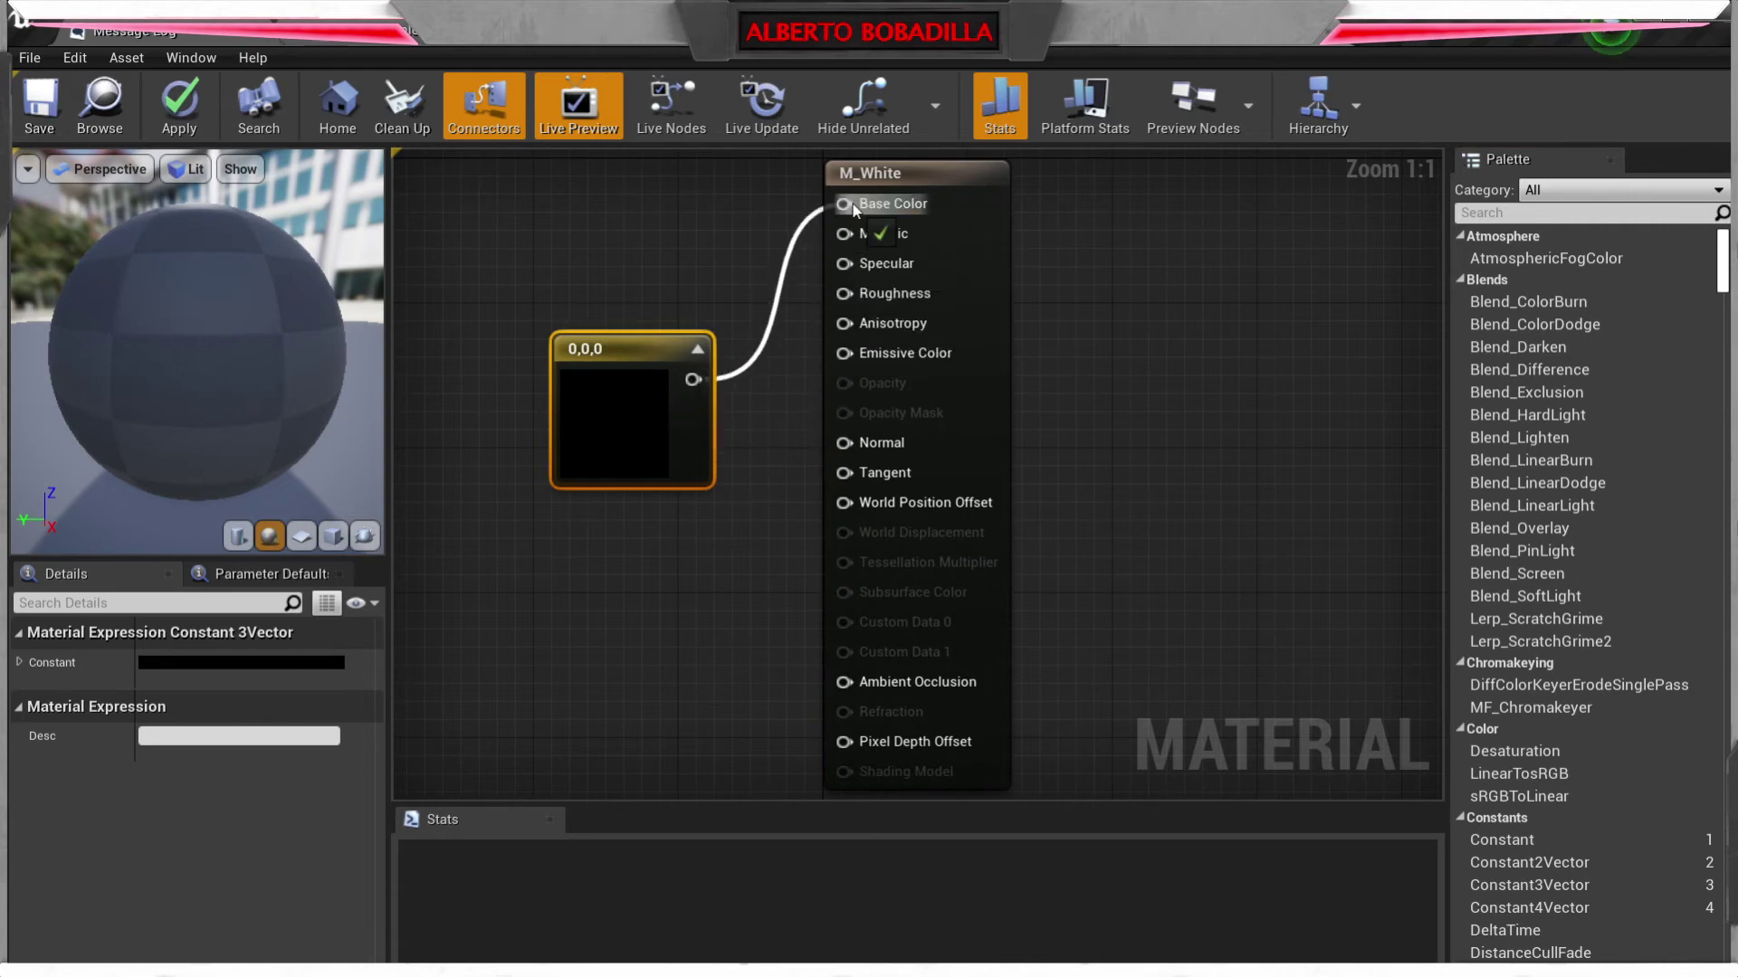
- Set the constant's colour to white (1, 1, 1) and save the material
double_click(686, 443)
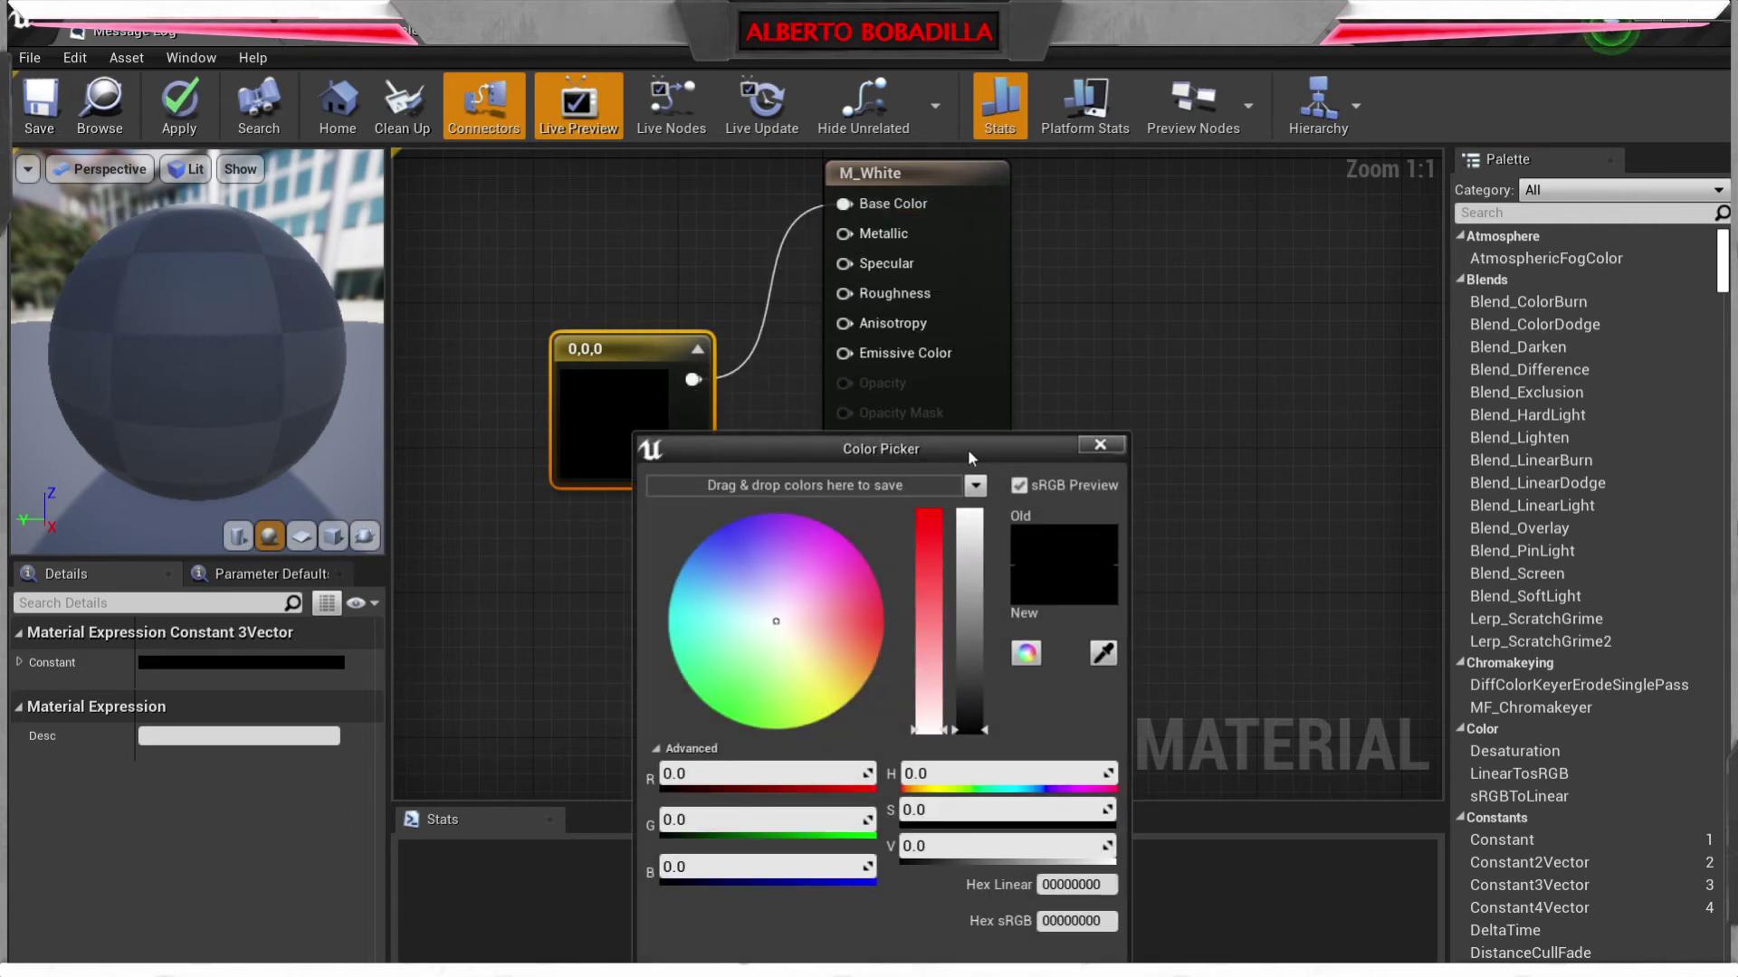
drag(968, 449, 1166, 282)
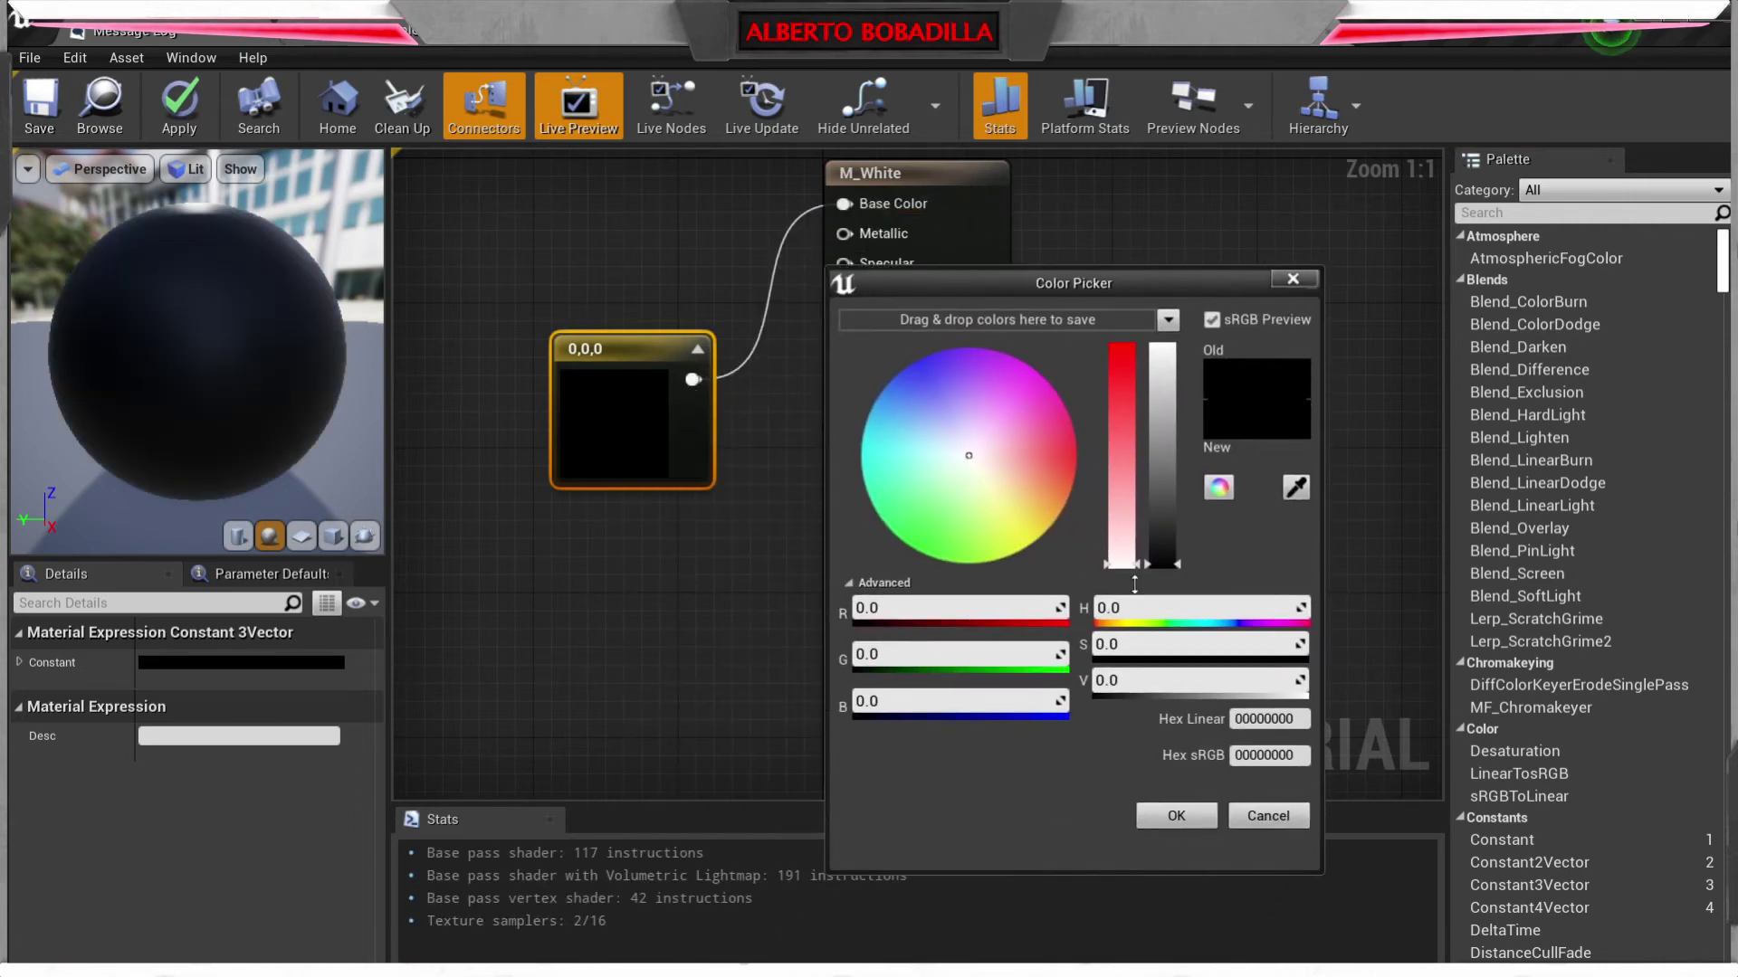
drag(1154, 561, 1154, 349)
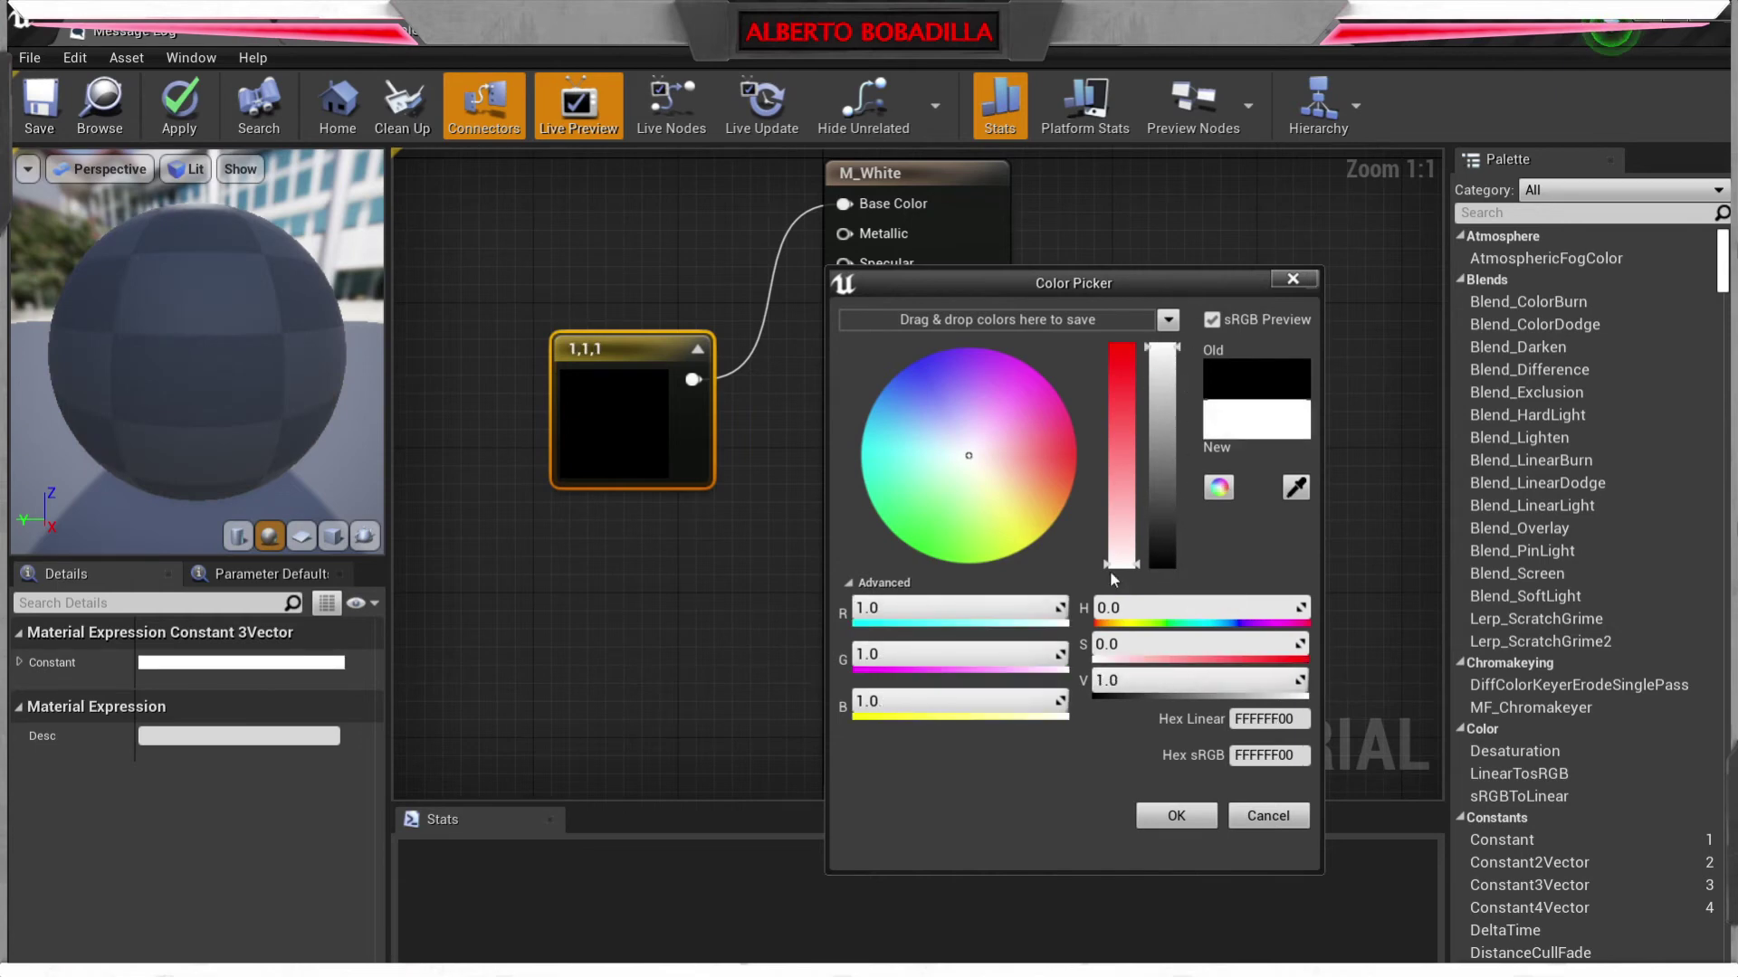
click(1176, 816)
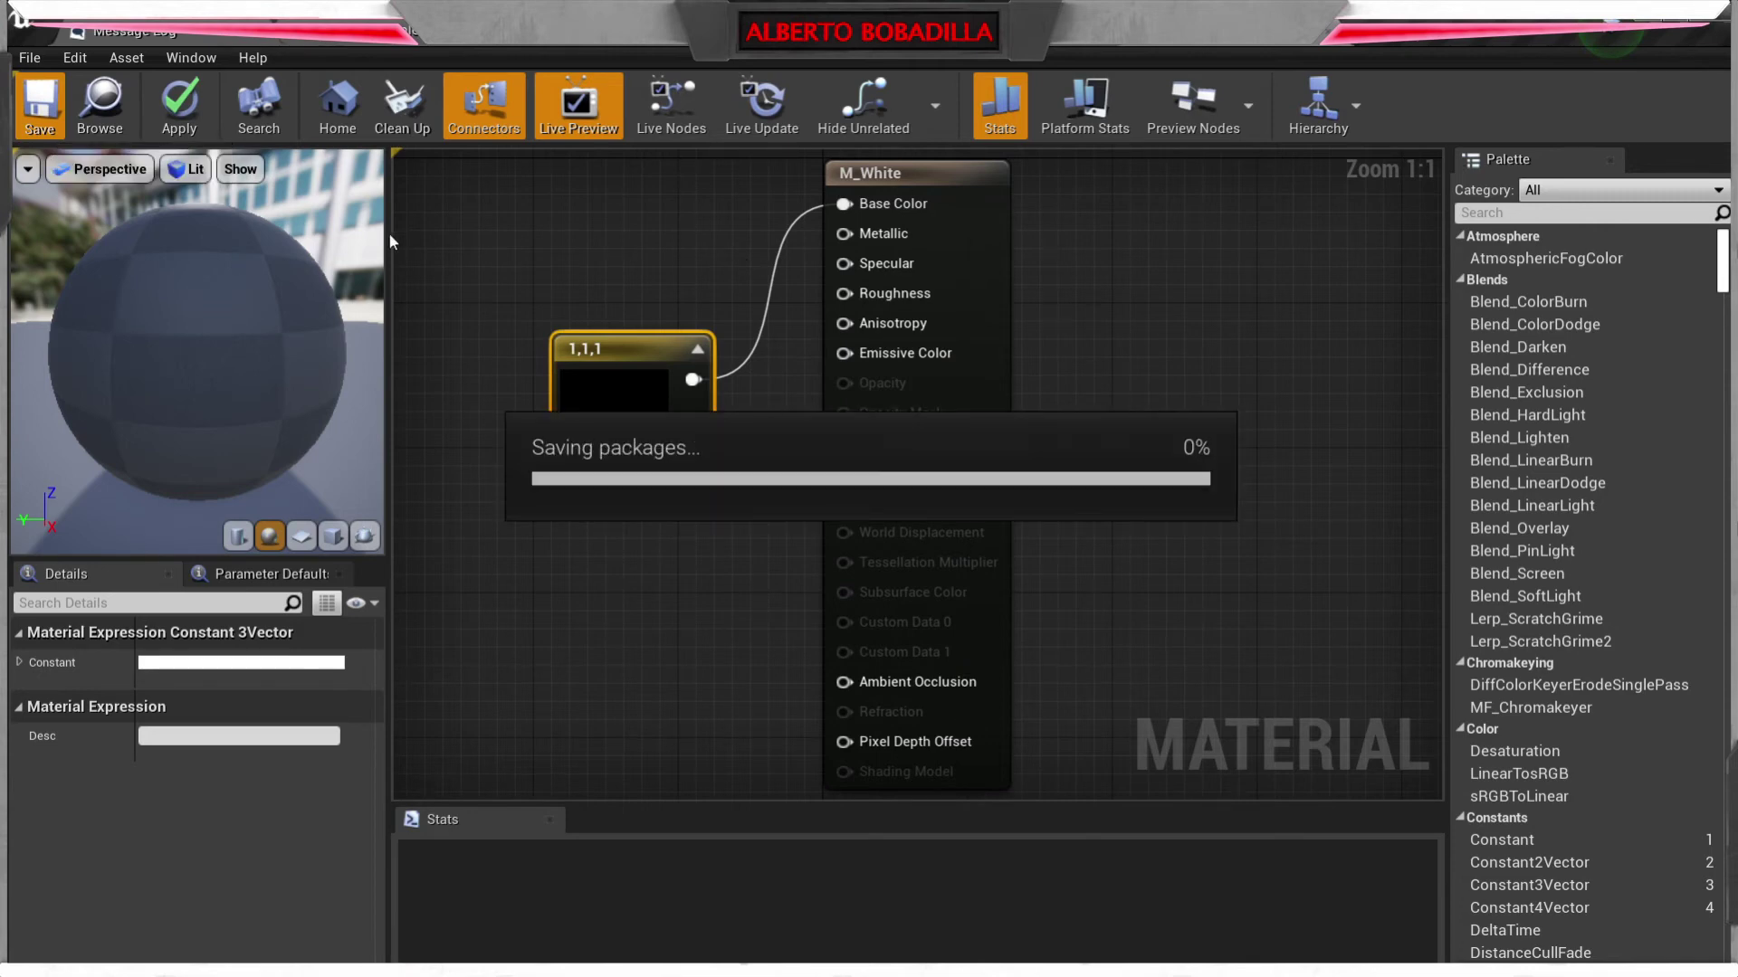
- Apply M_White to the middle of the three kings on the level floor
click(430, 35)
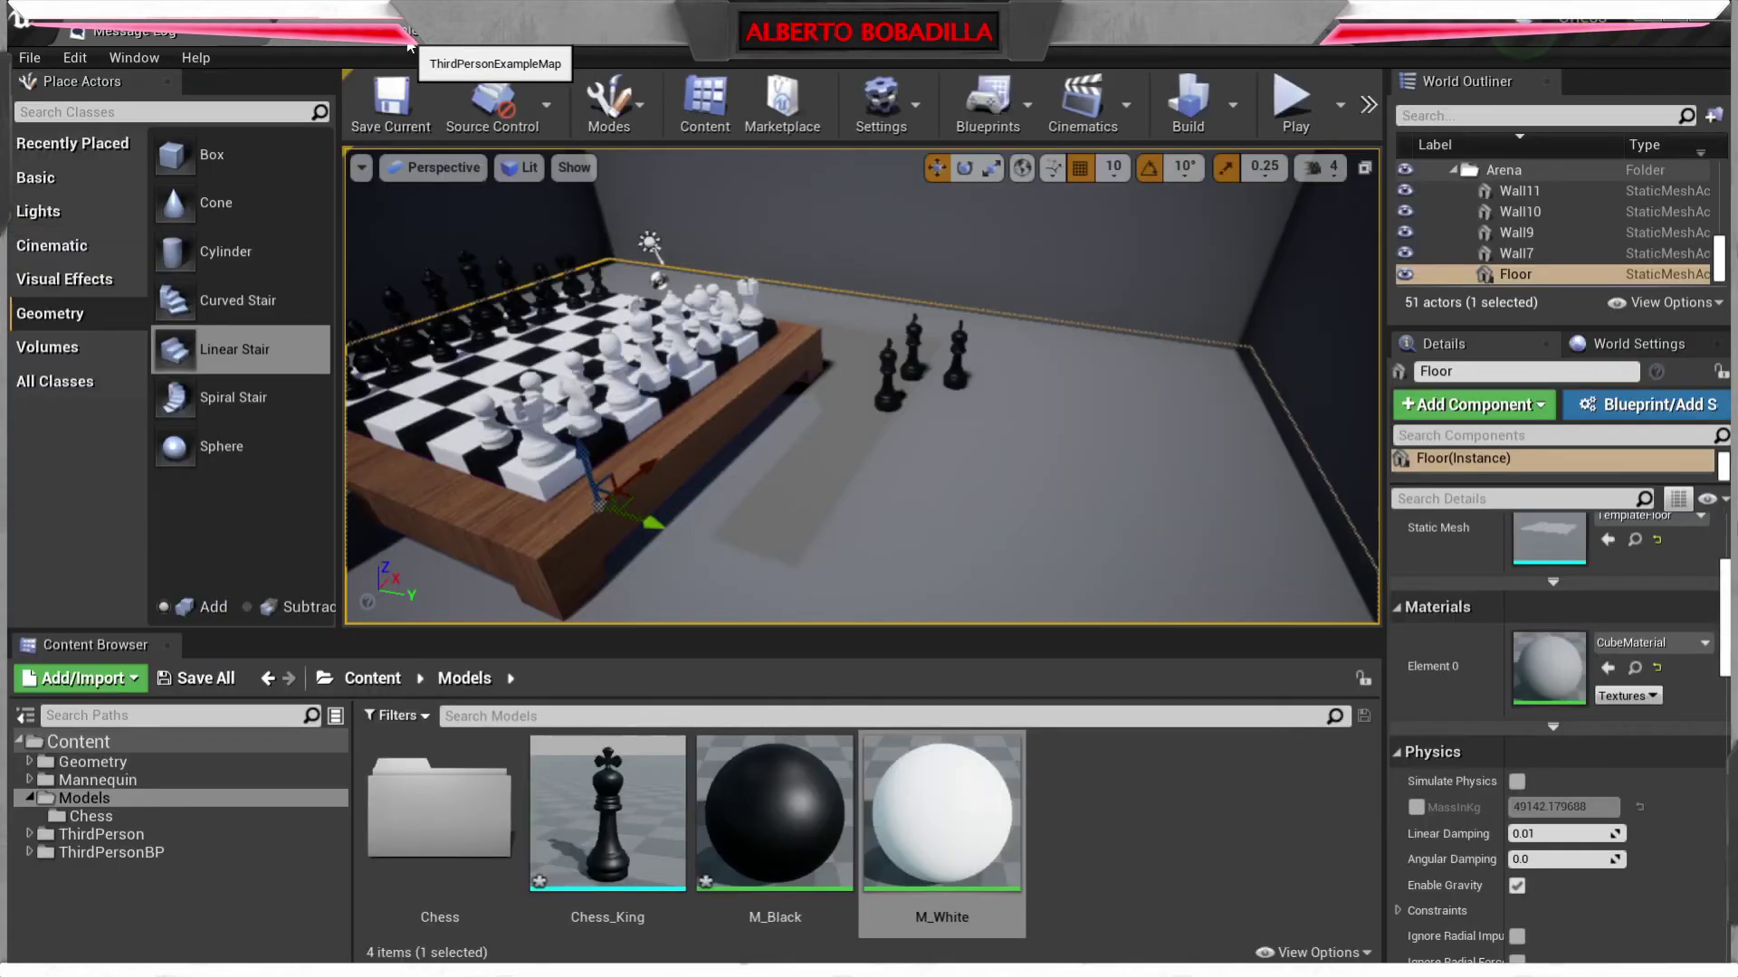
drag(955, 834, 914, 357)
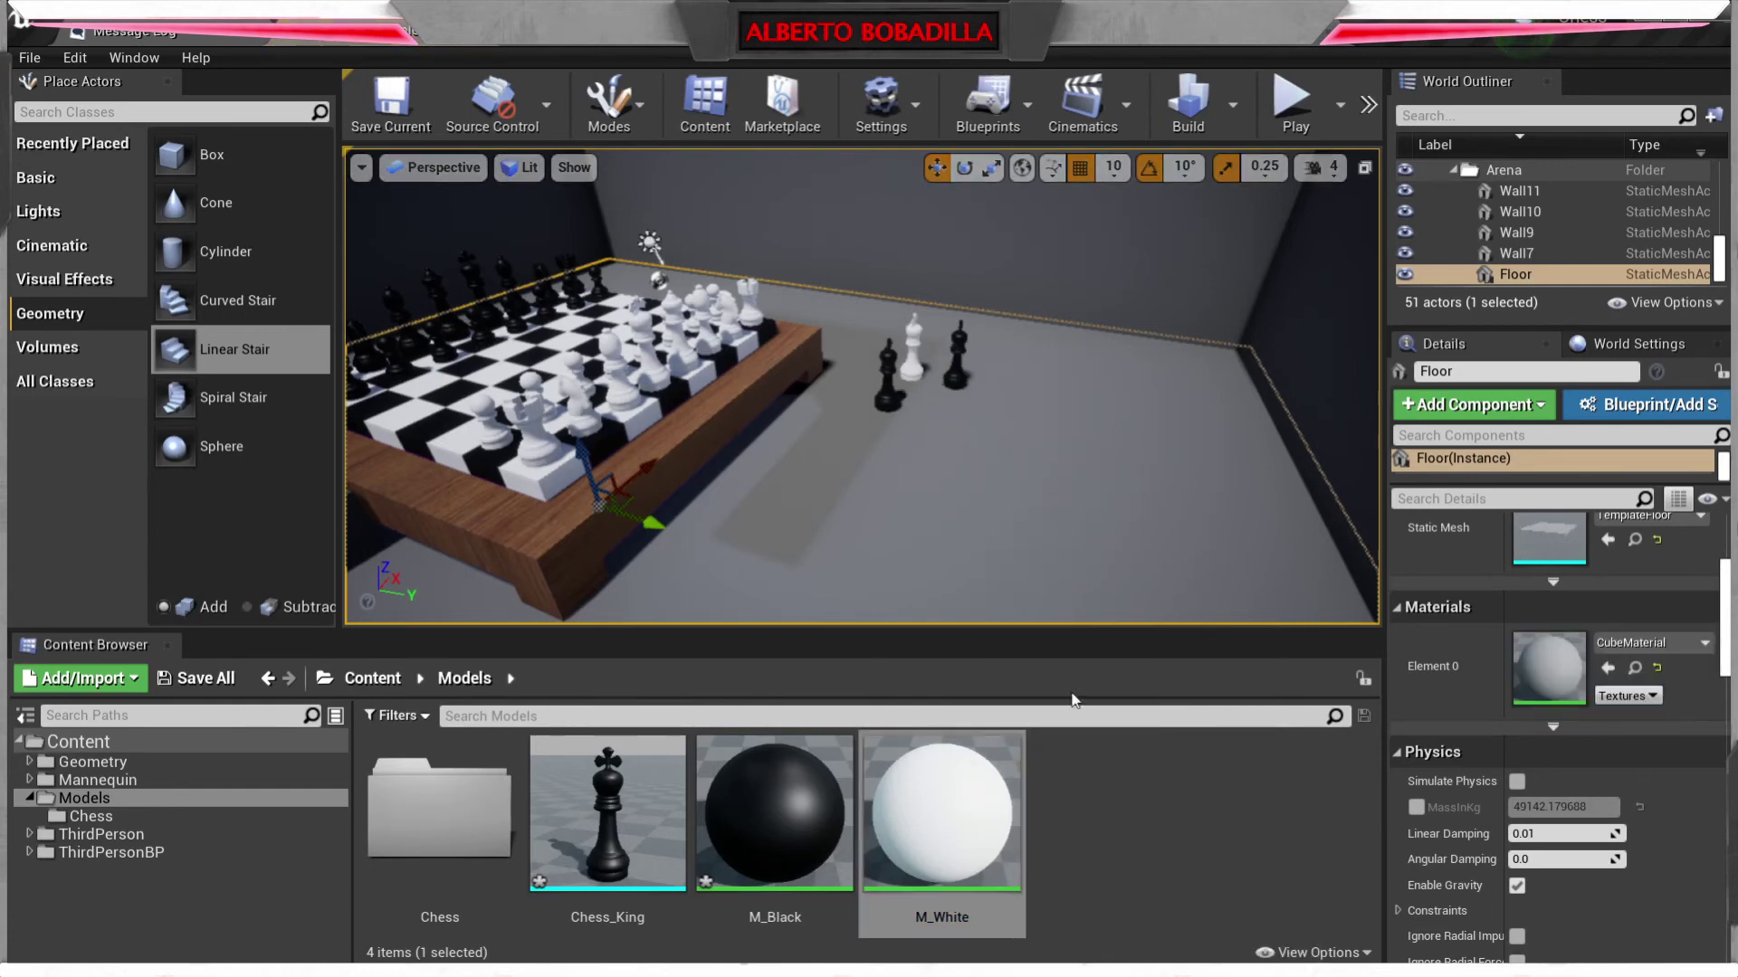
click(1135, 883)
- Play the level and run the character into the three kings to test their collision
click(1291, 101)
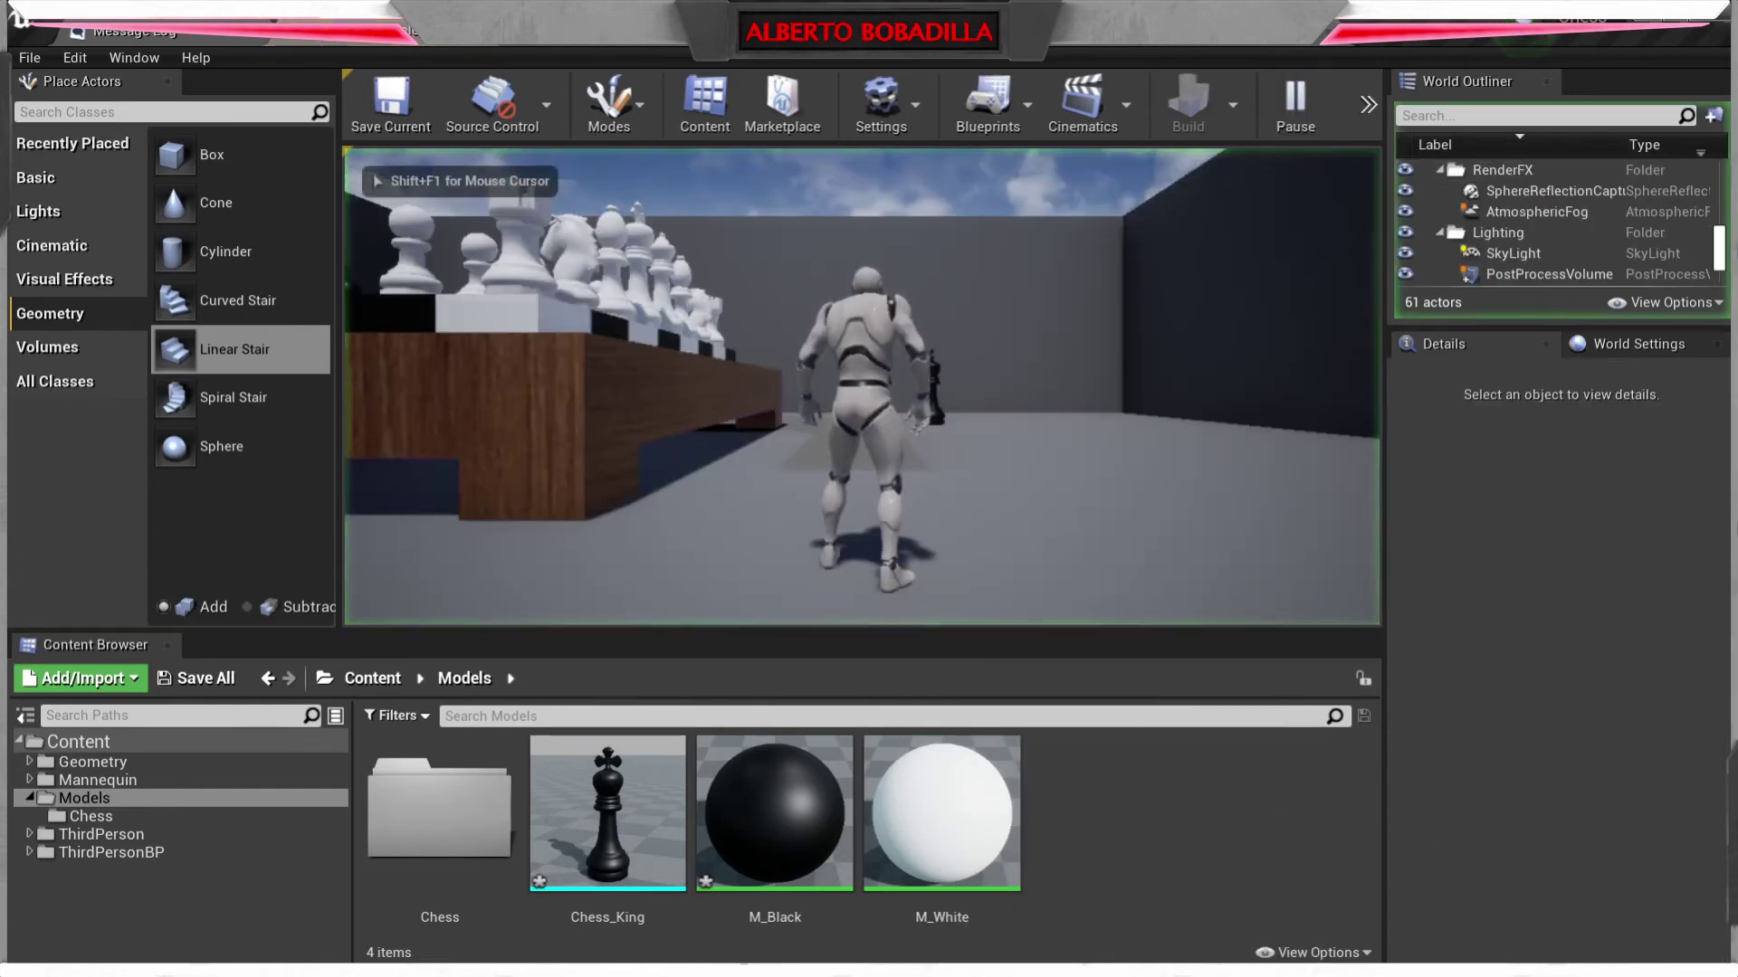
key(w)
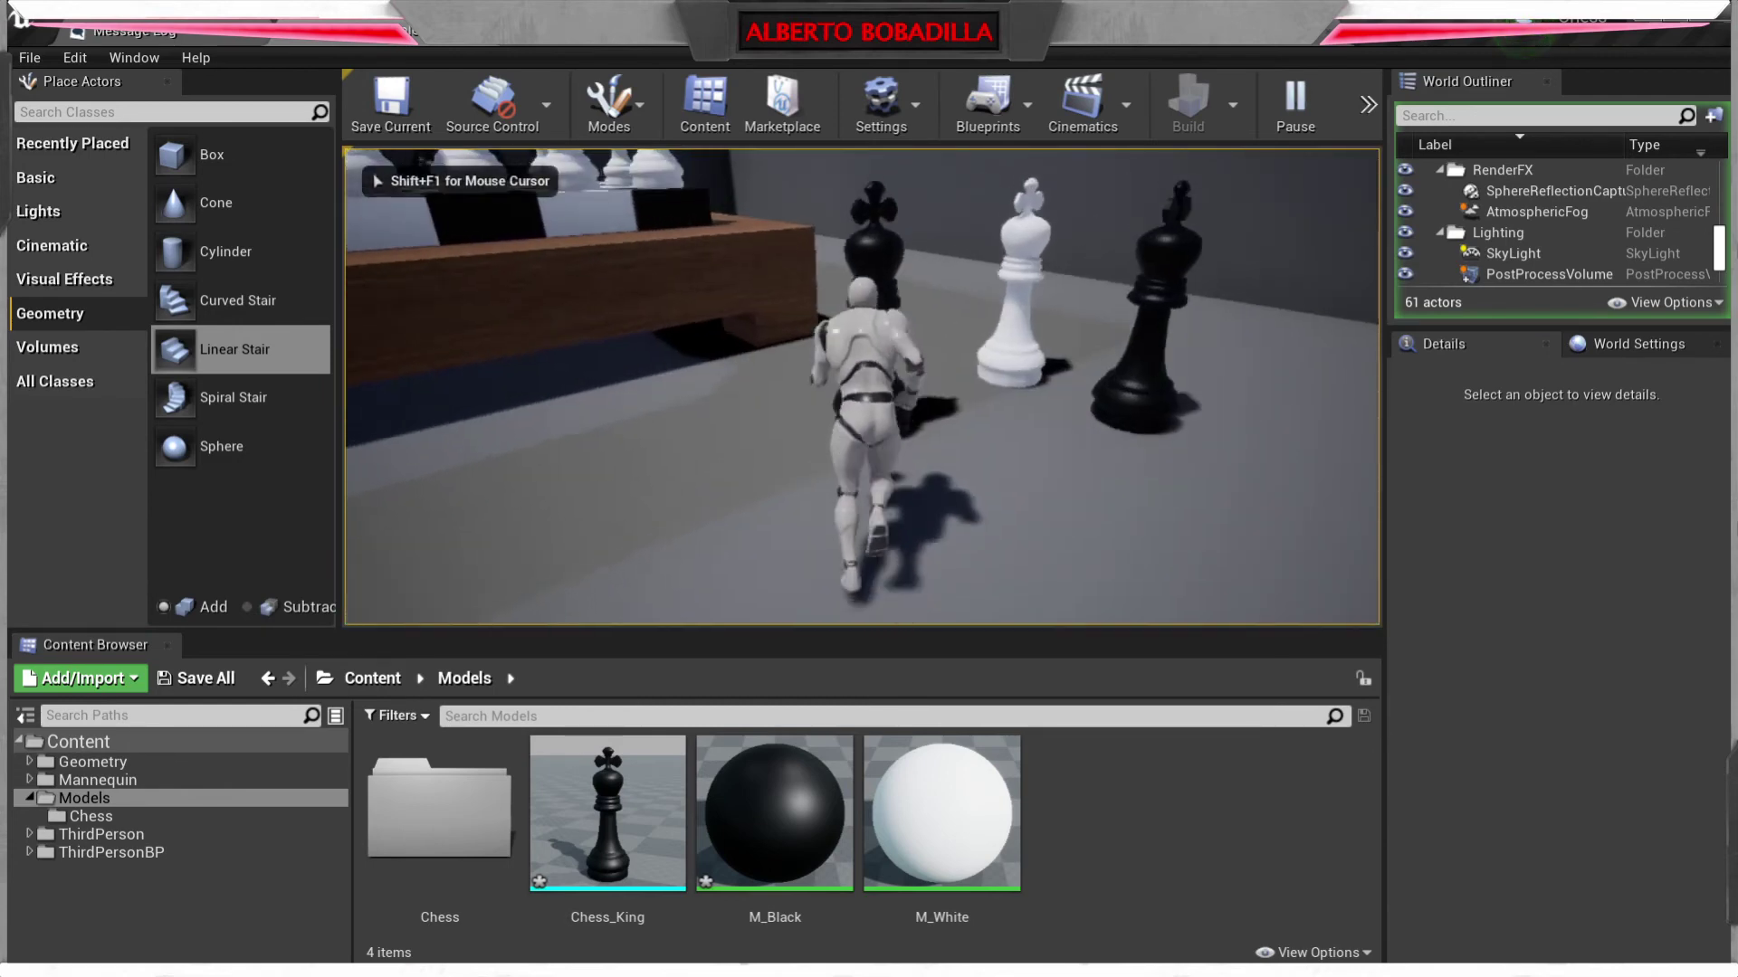
key(w)
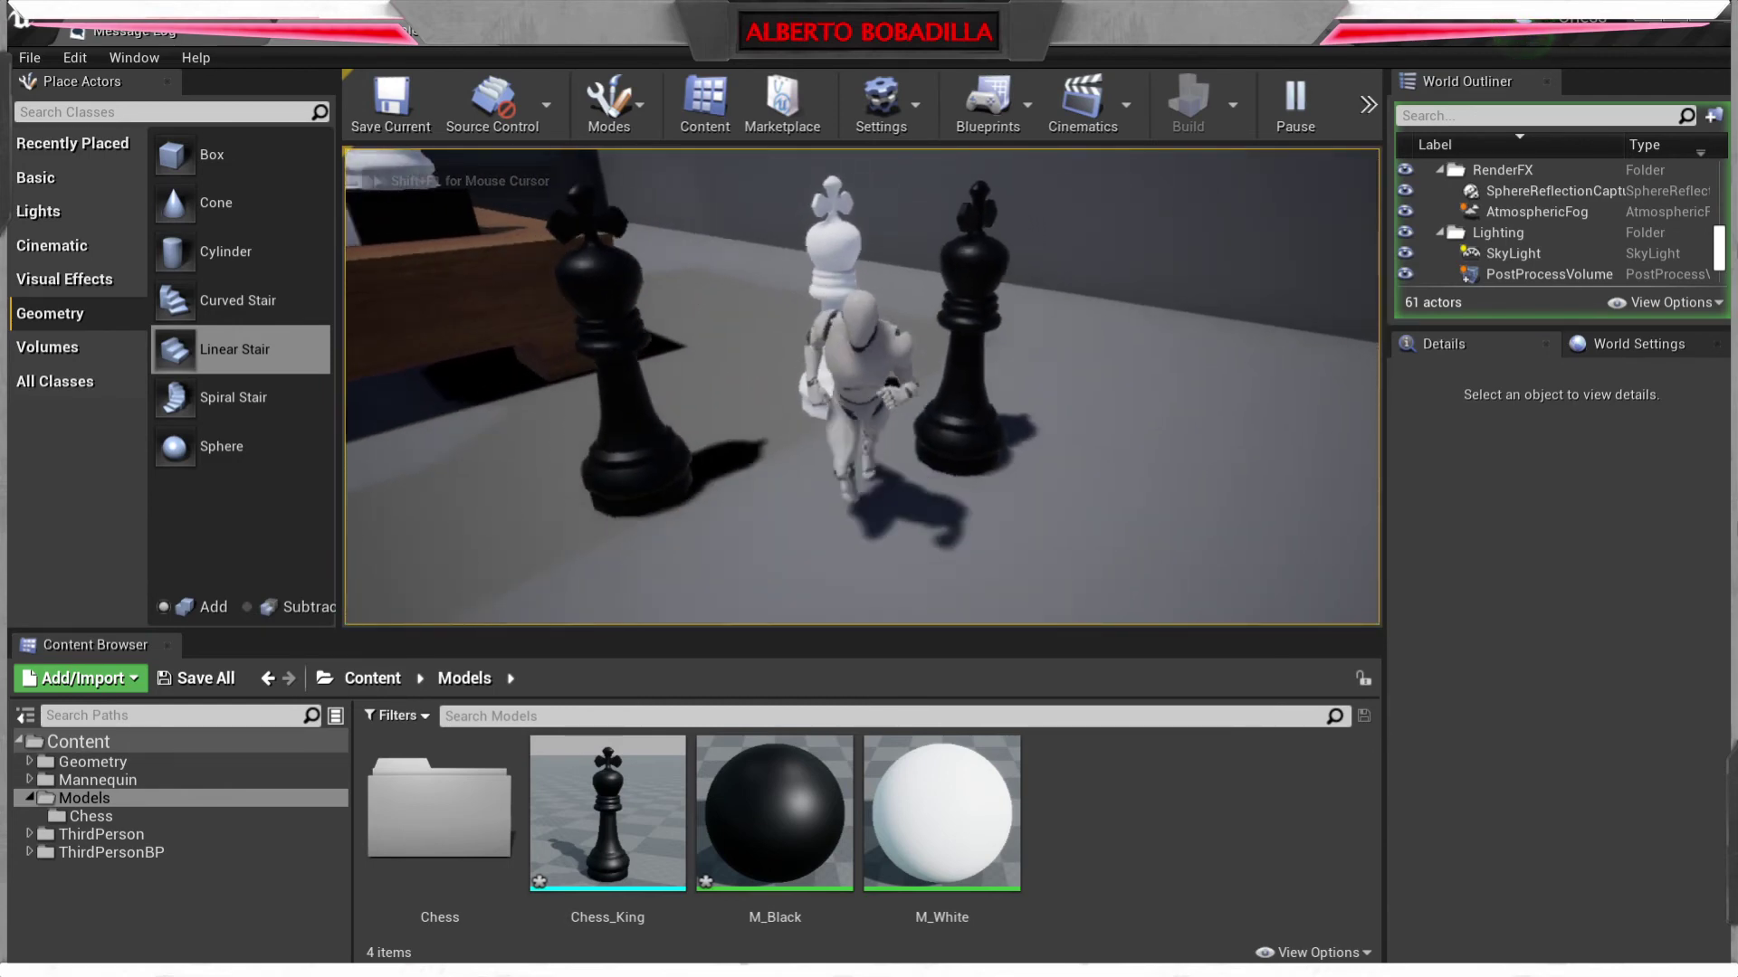
key(w)
key(Escape)
click(517, 394)
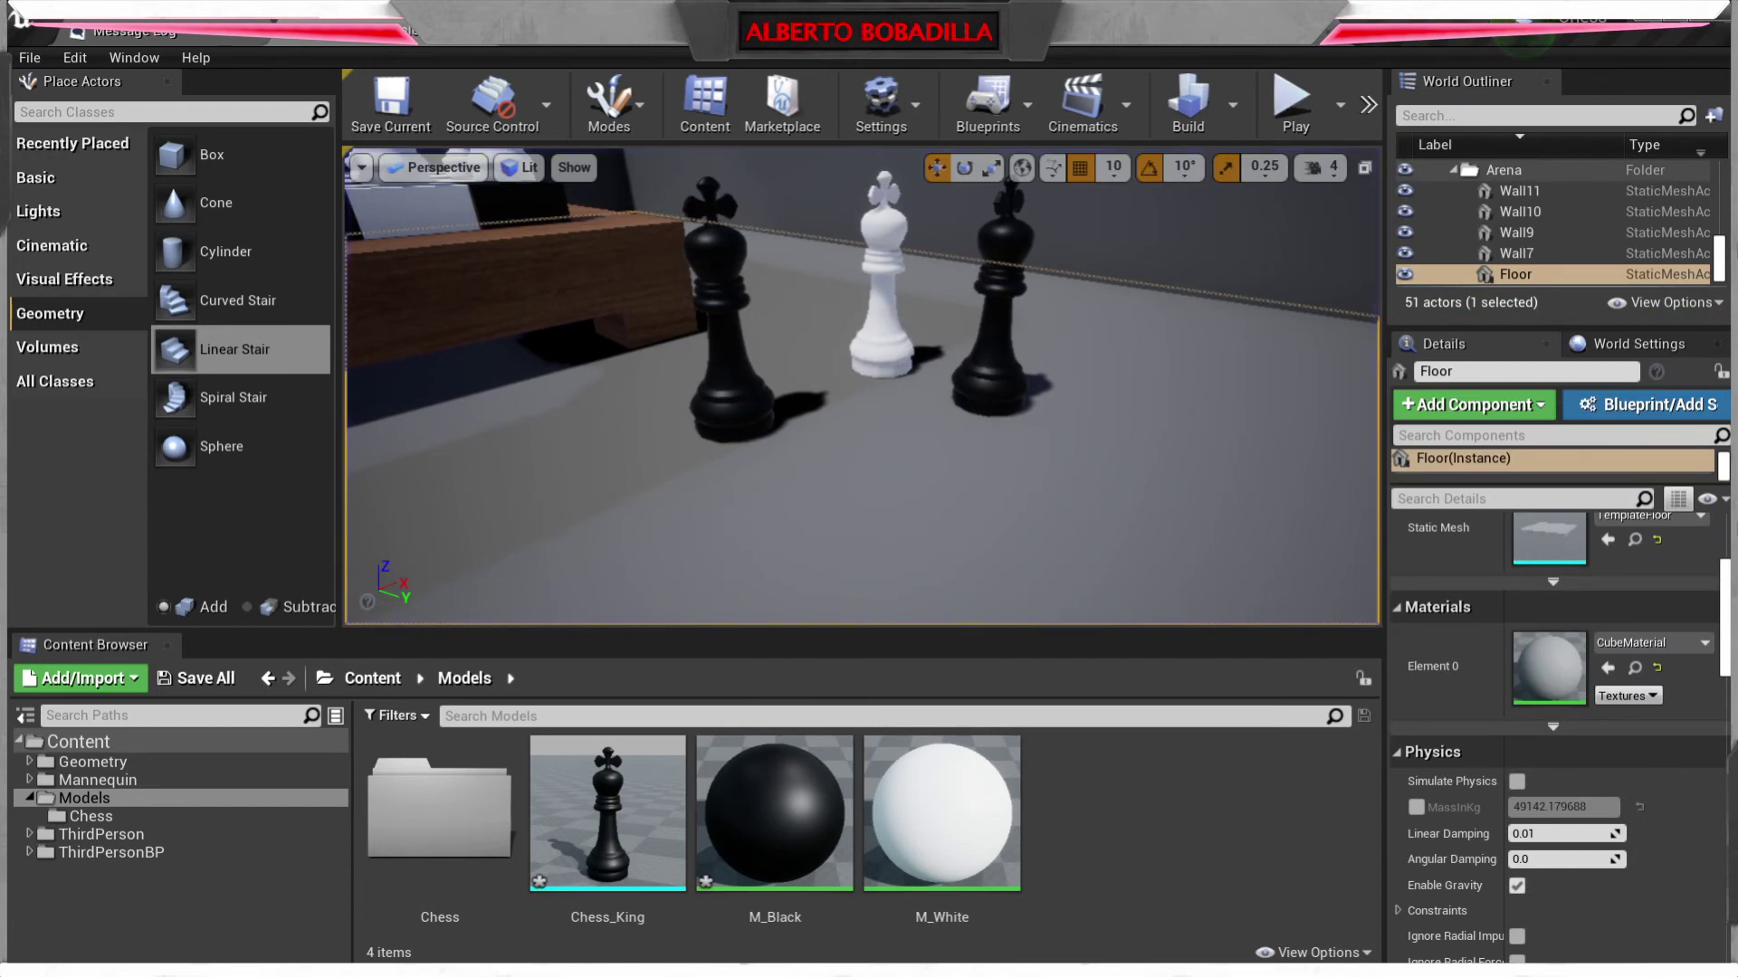
- Open the Chess_King mesh and display both its simple and complex collision
click(715, 308)
double_click(597, 796)
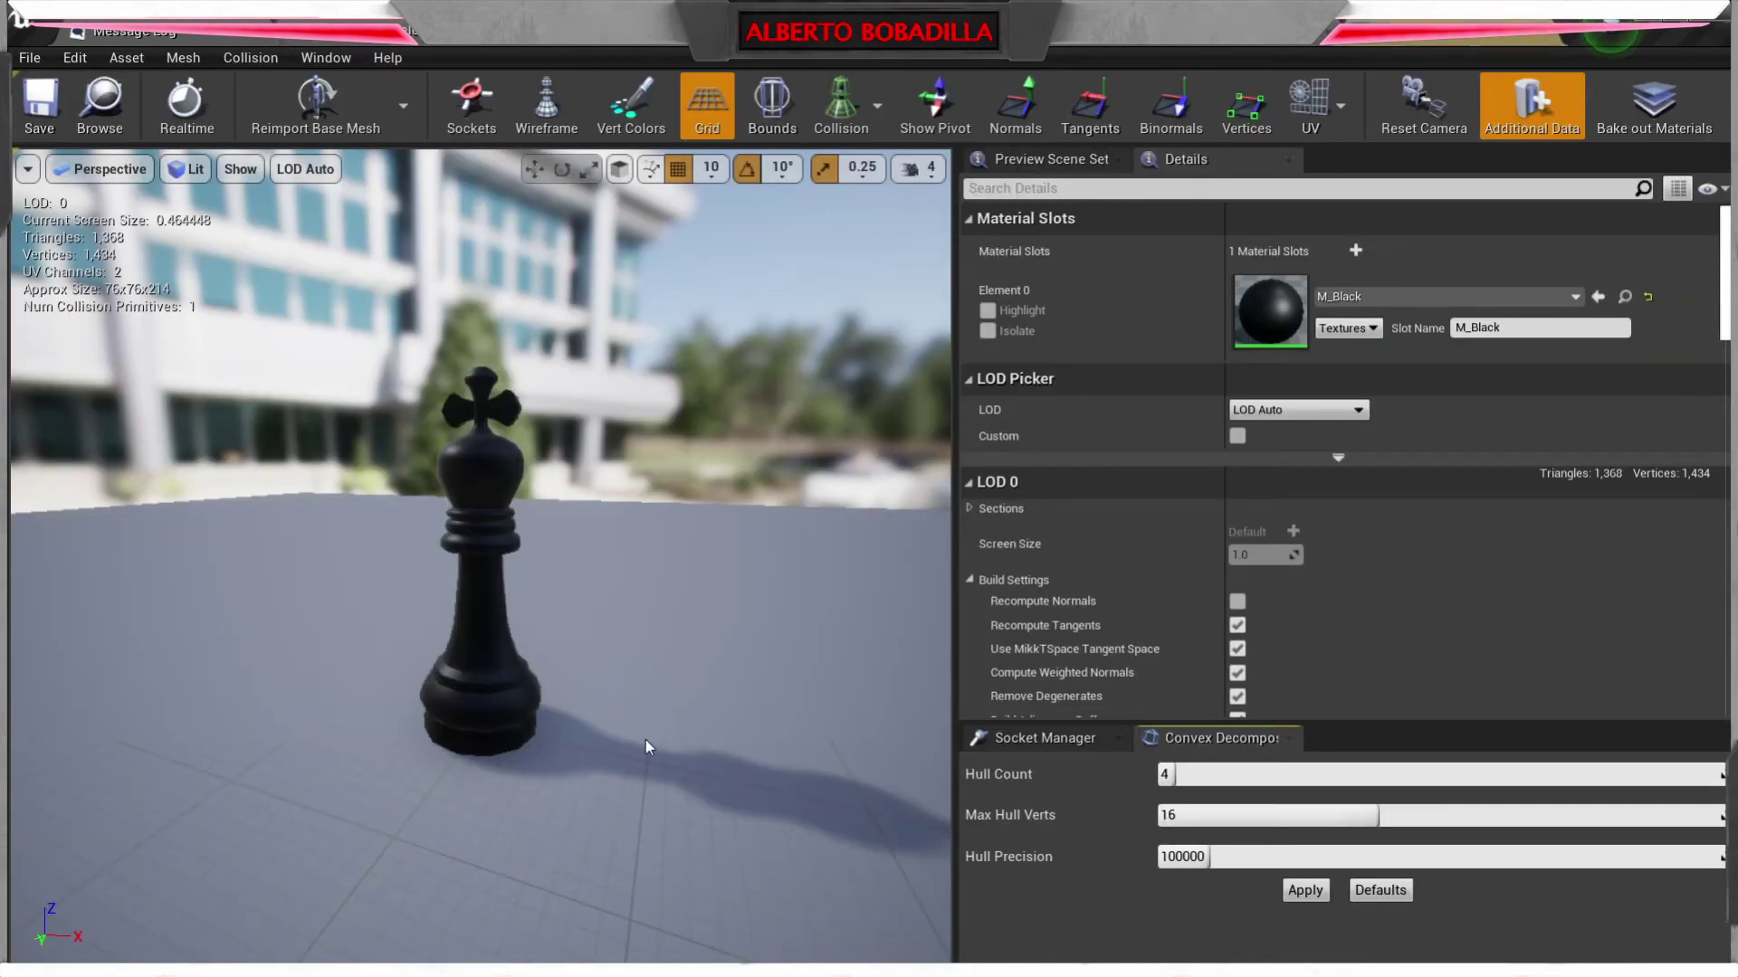
click(860, 102)
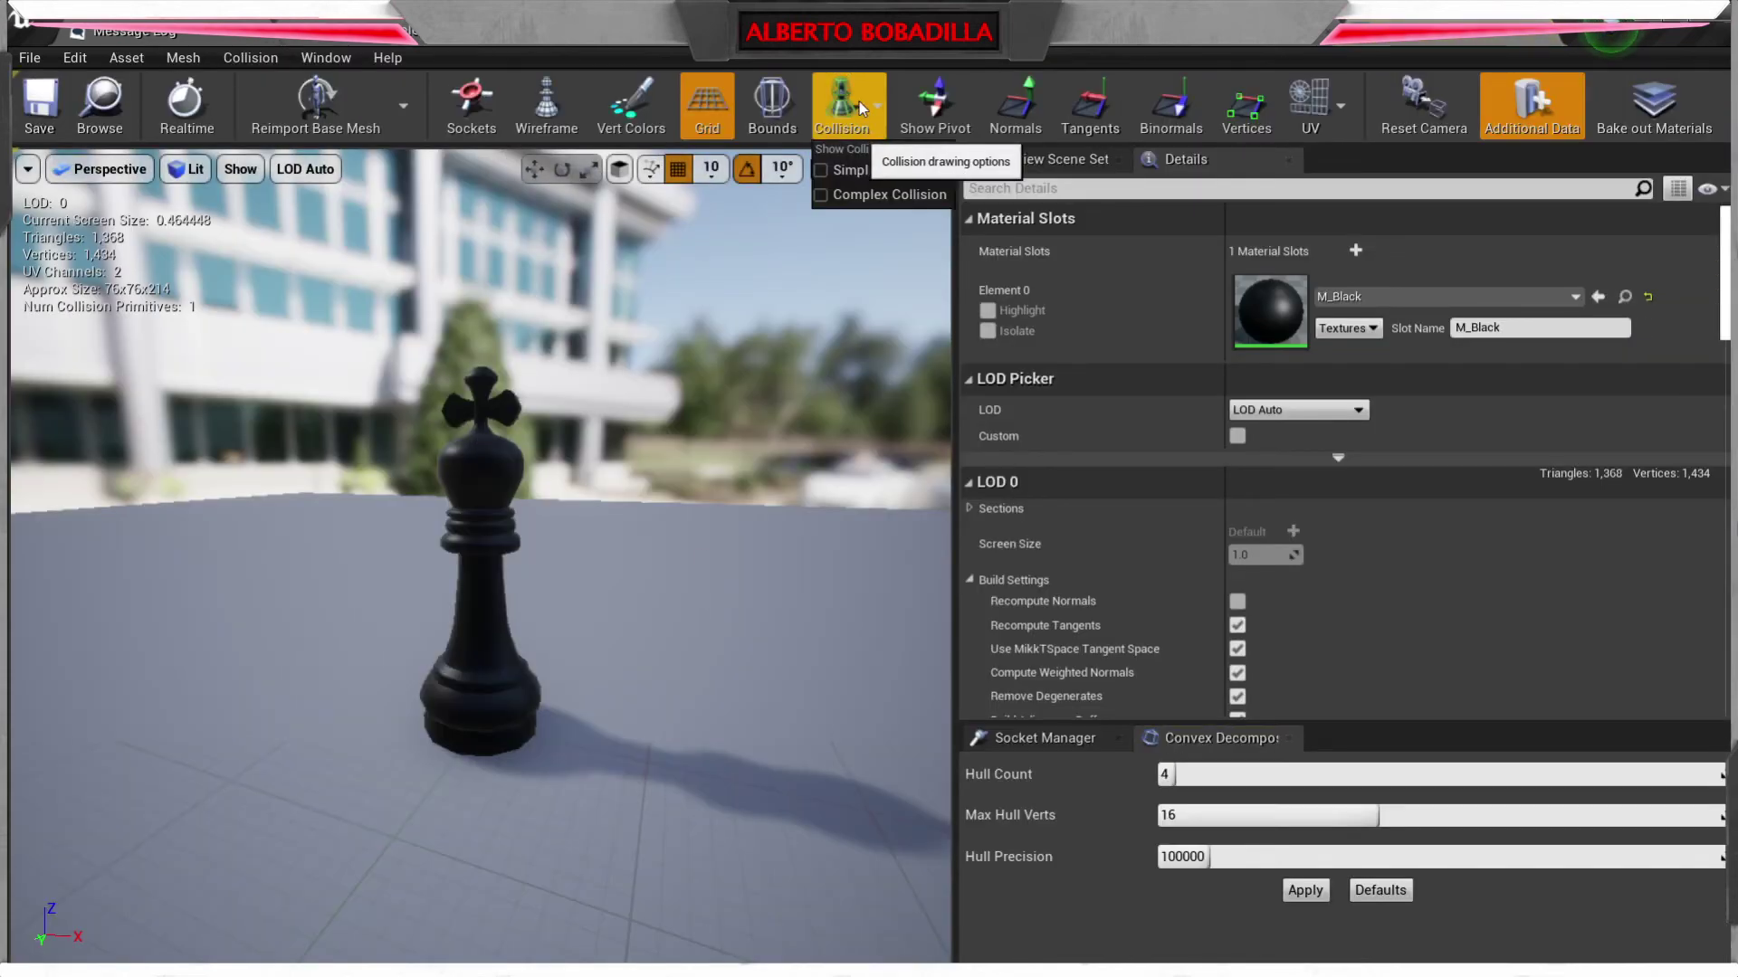
click(851, 170)
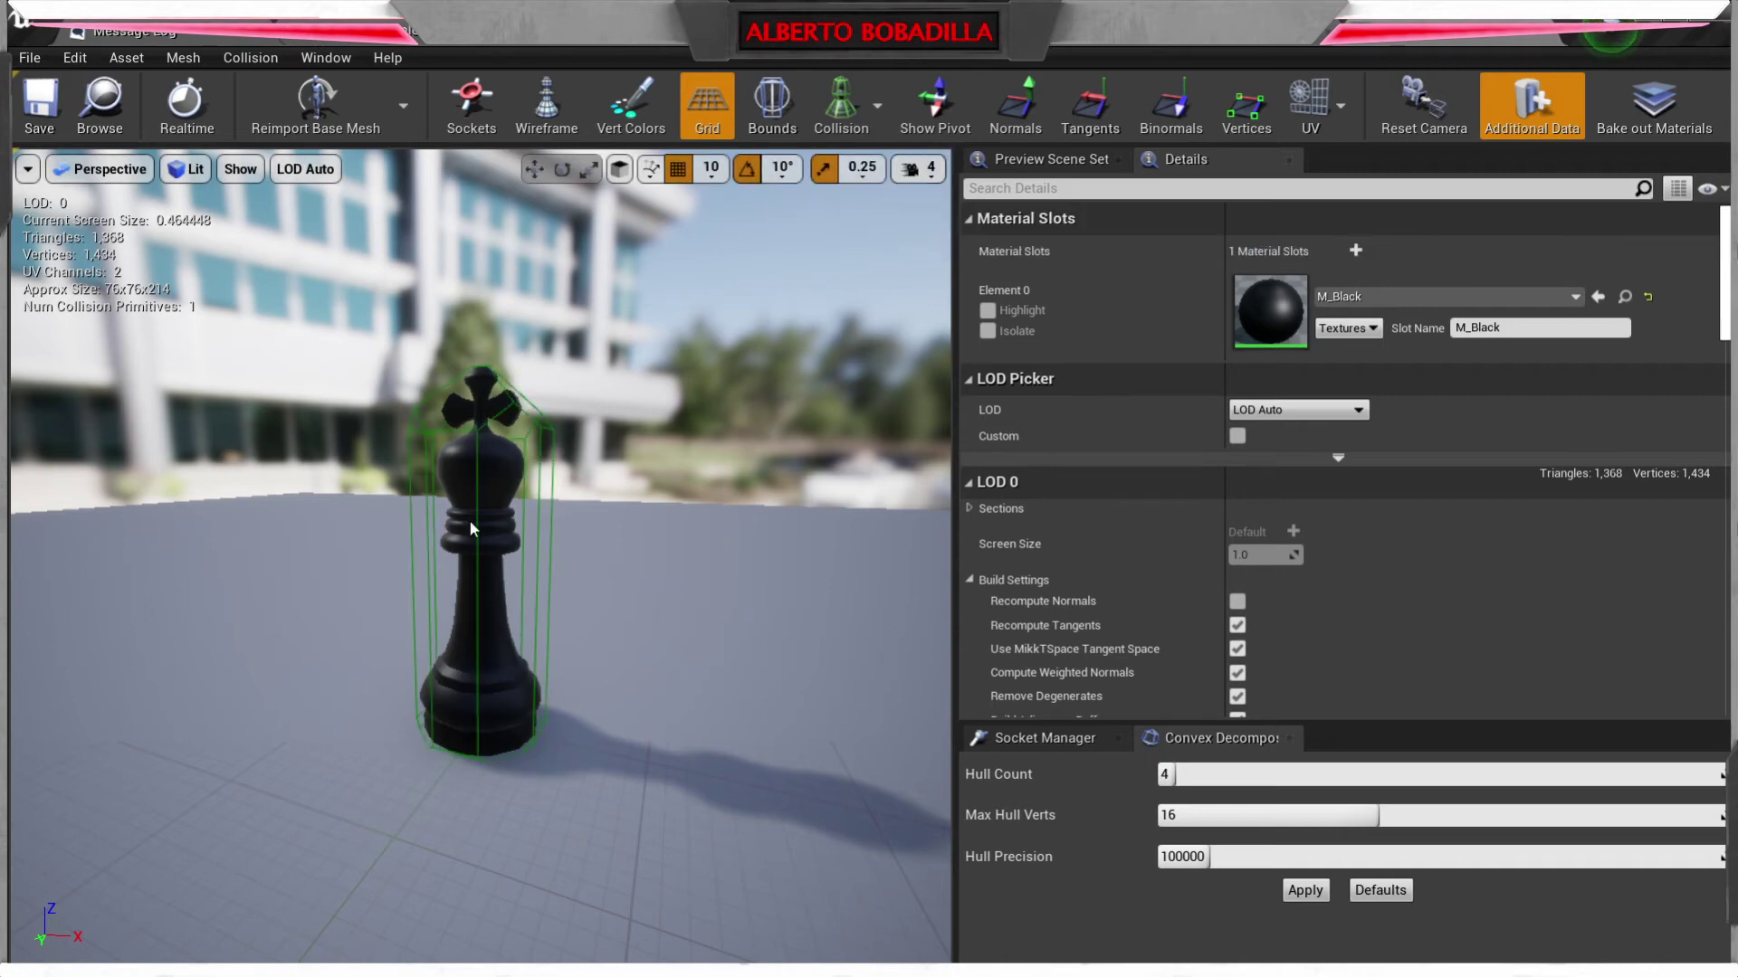
click(855, 101)
click(873, 194)
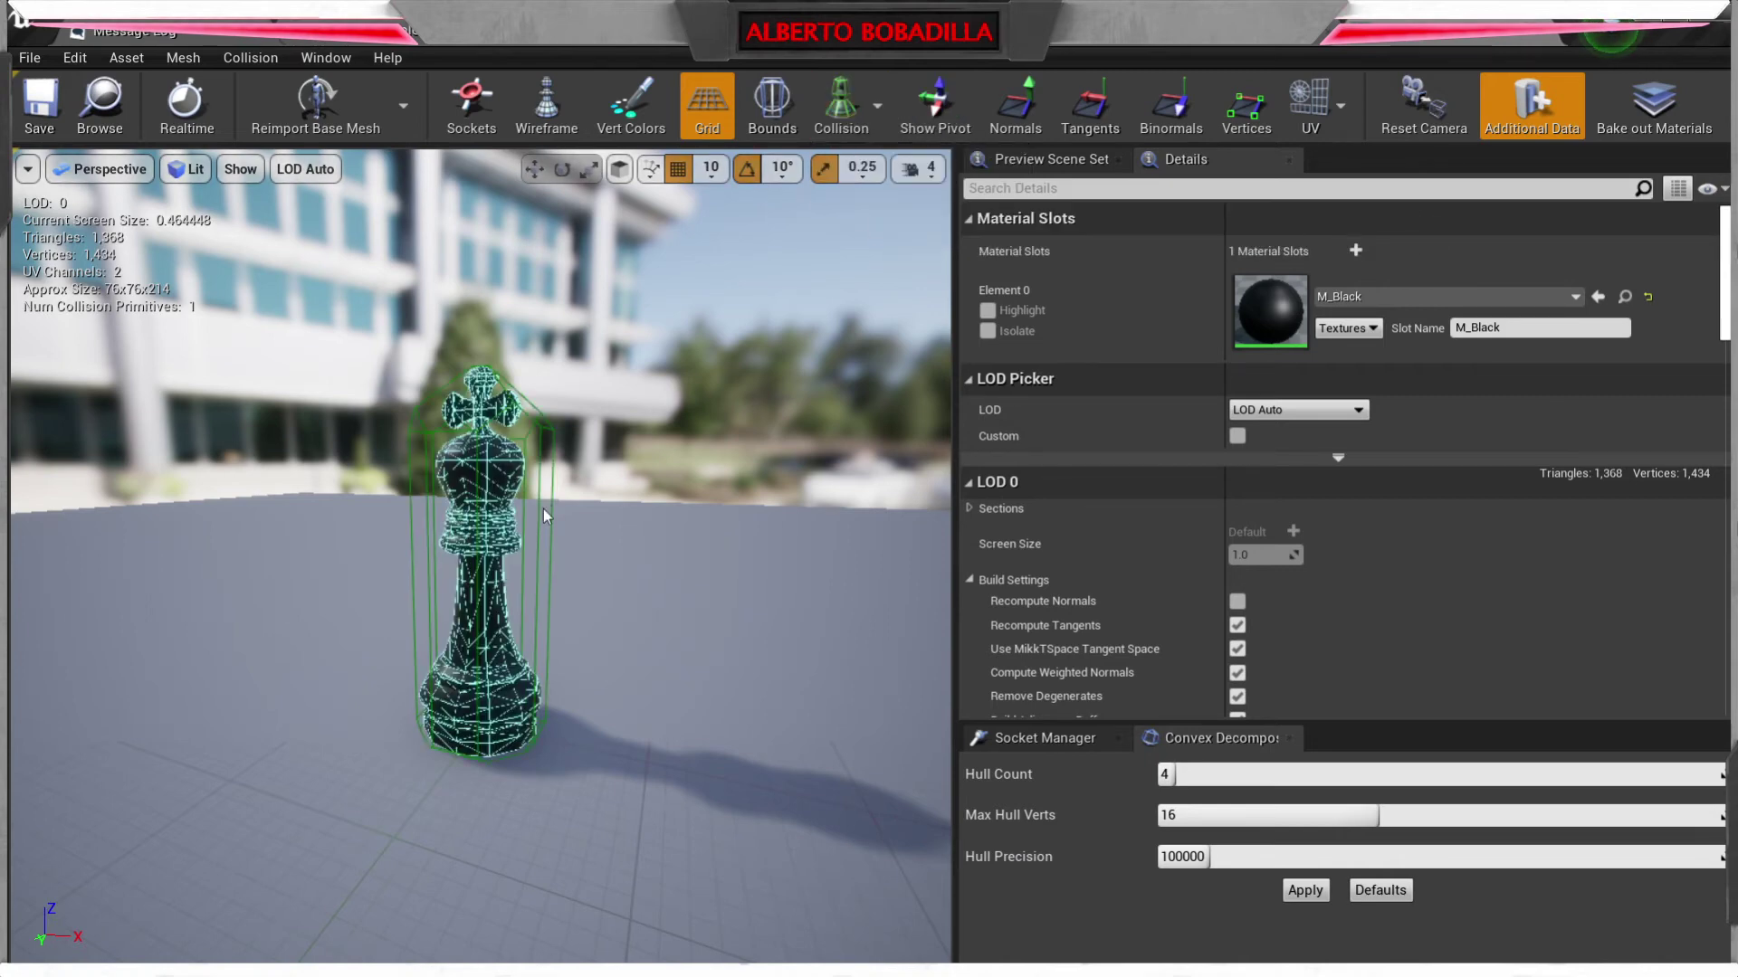
- Enable Simulate Physics on all three Chess_King actors in the level
click(409, 30)
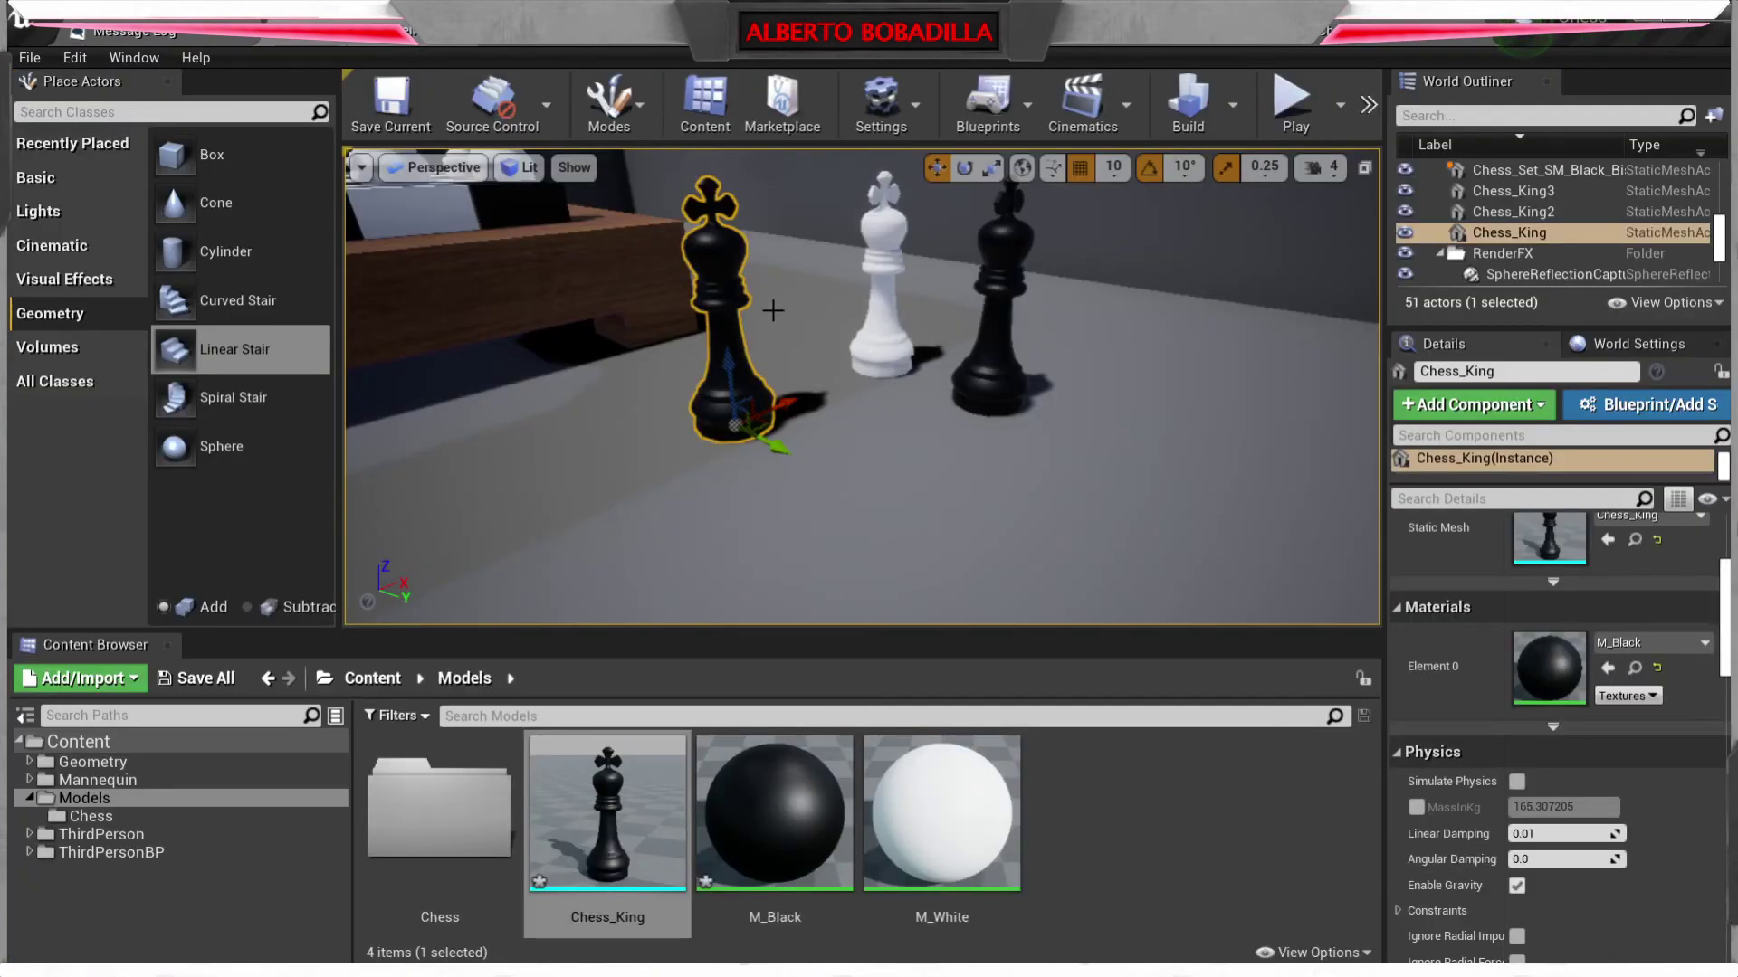
ctrl+click(873, 213)
ctrl+click(1006, 289)
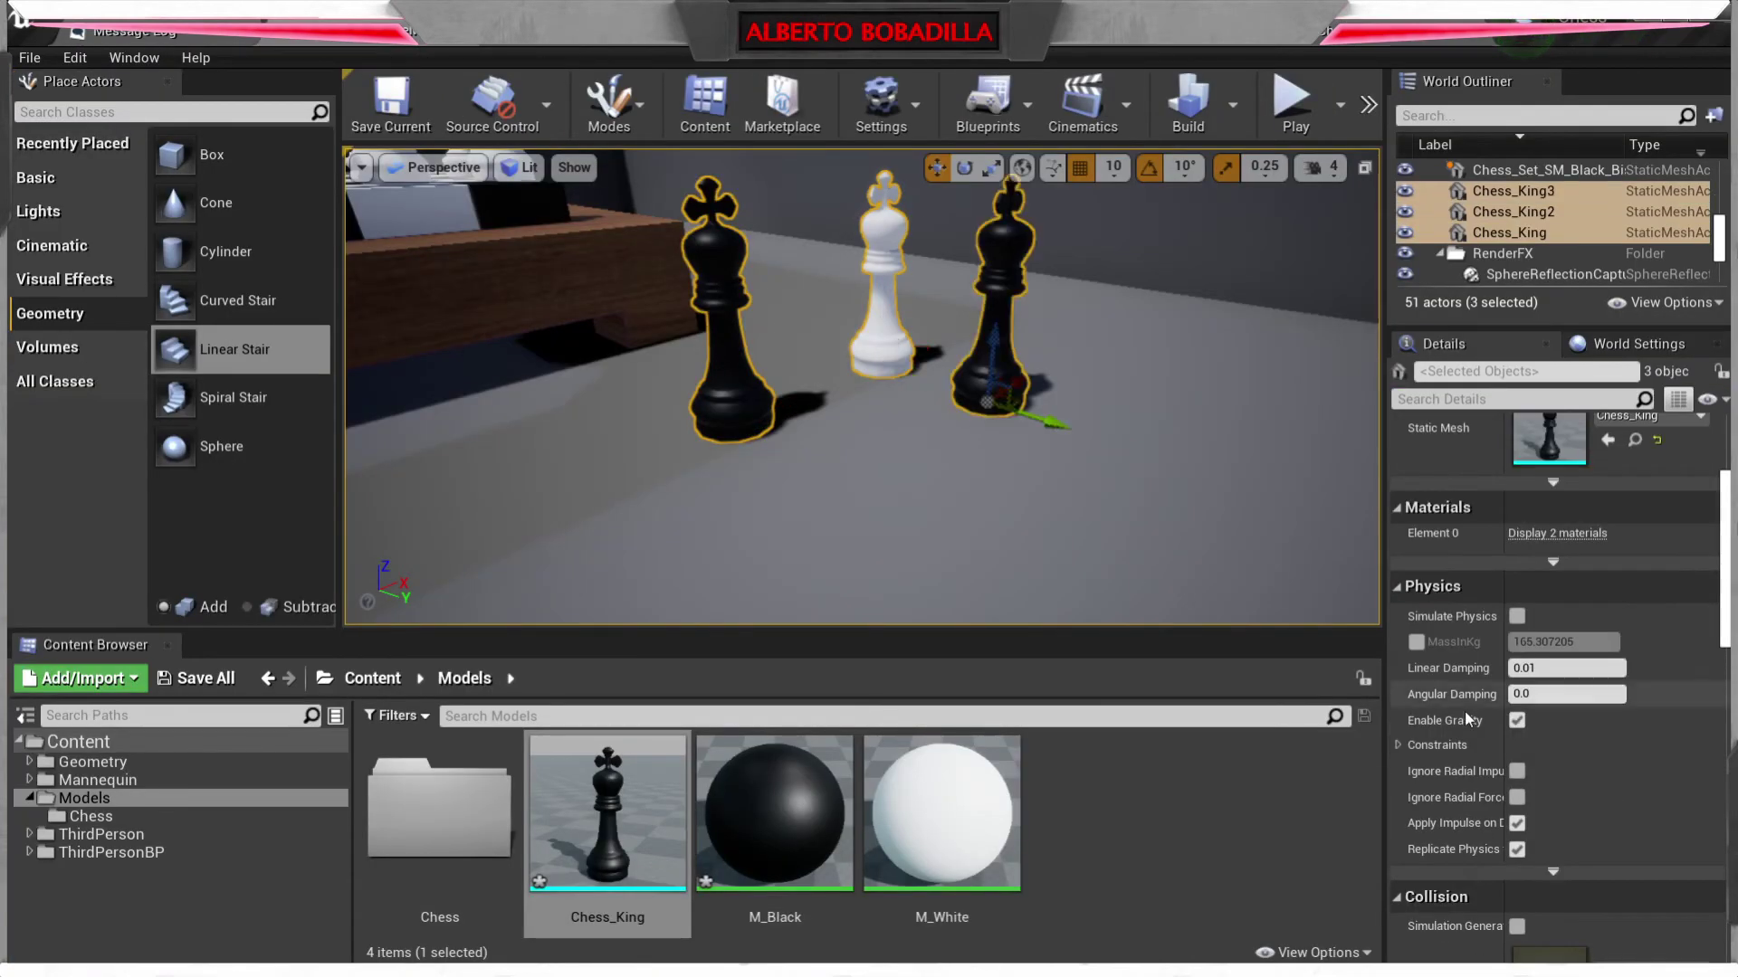
click(1515, 616)
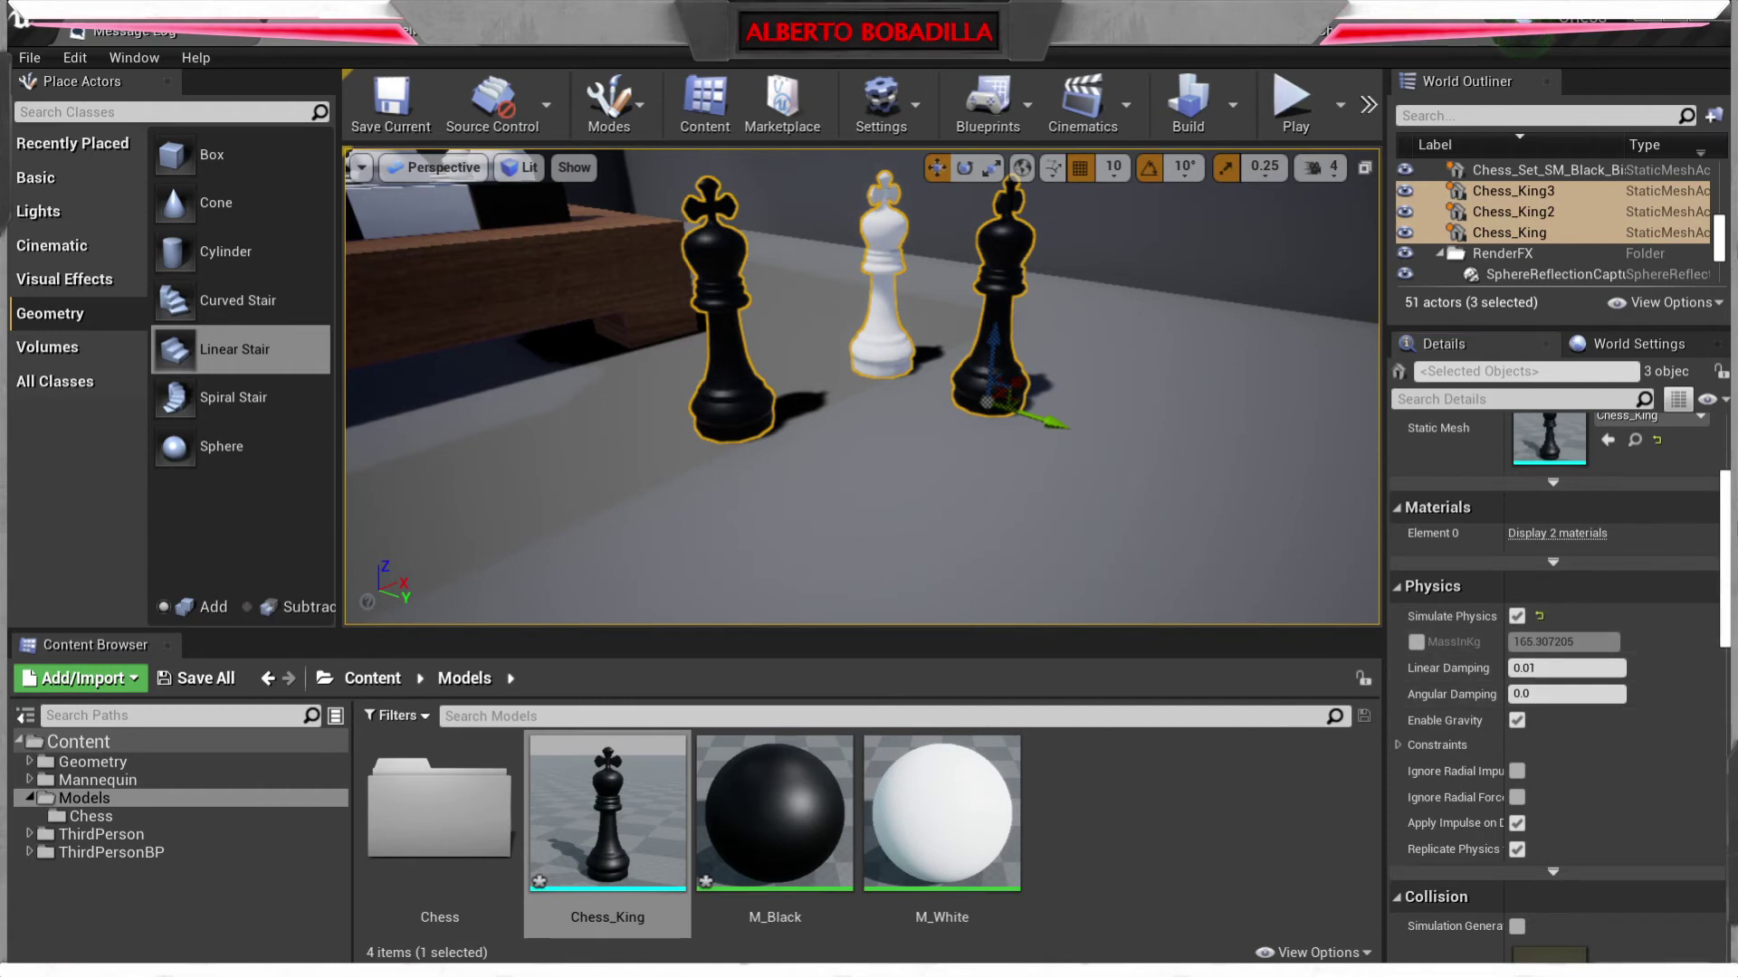
- Override the mass of the white king on the floor with 1 kg
click(880, 272)
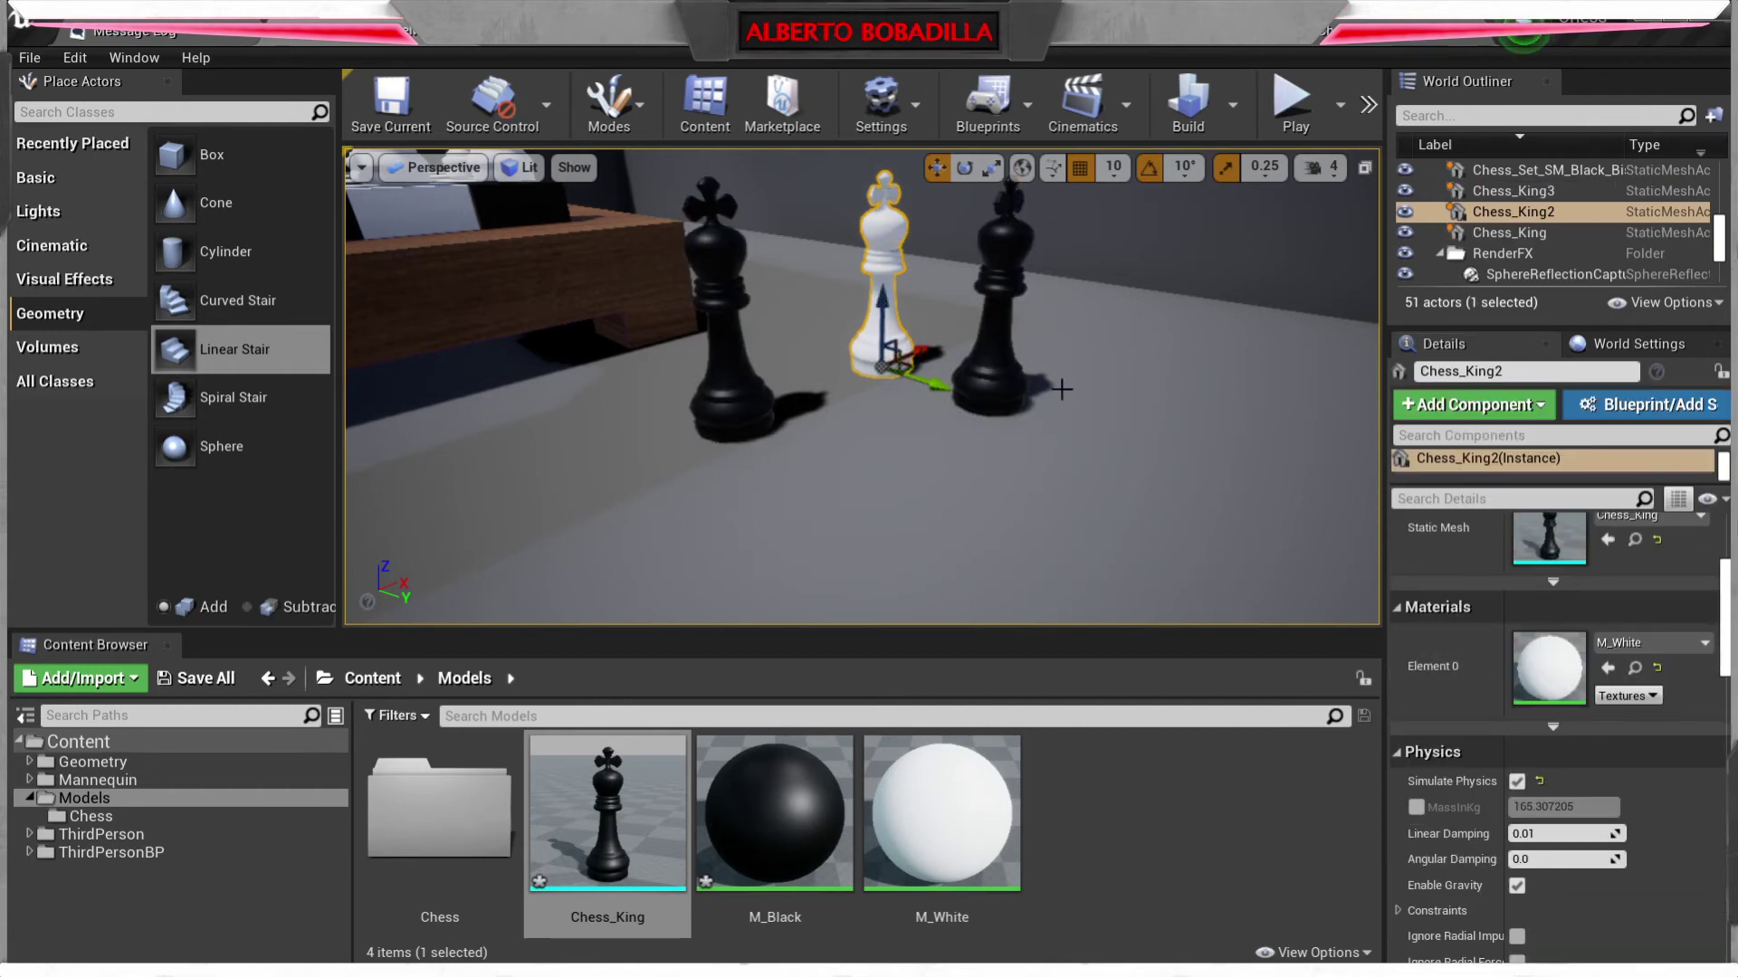
click(1417, 808)
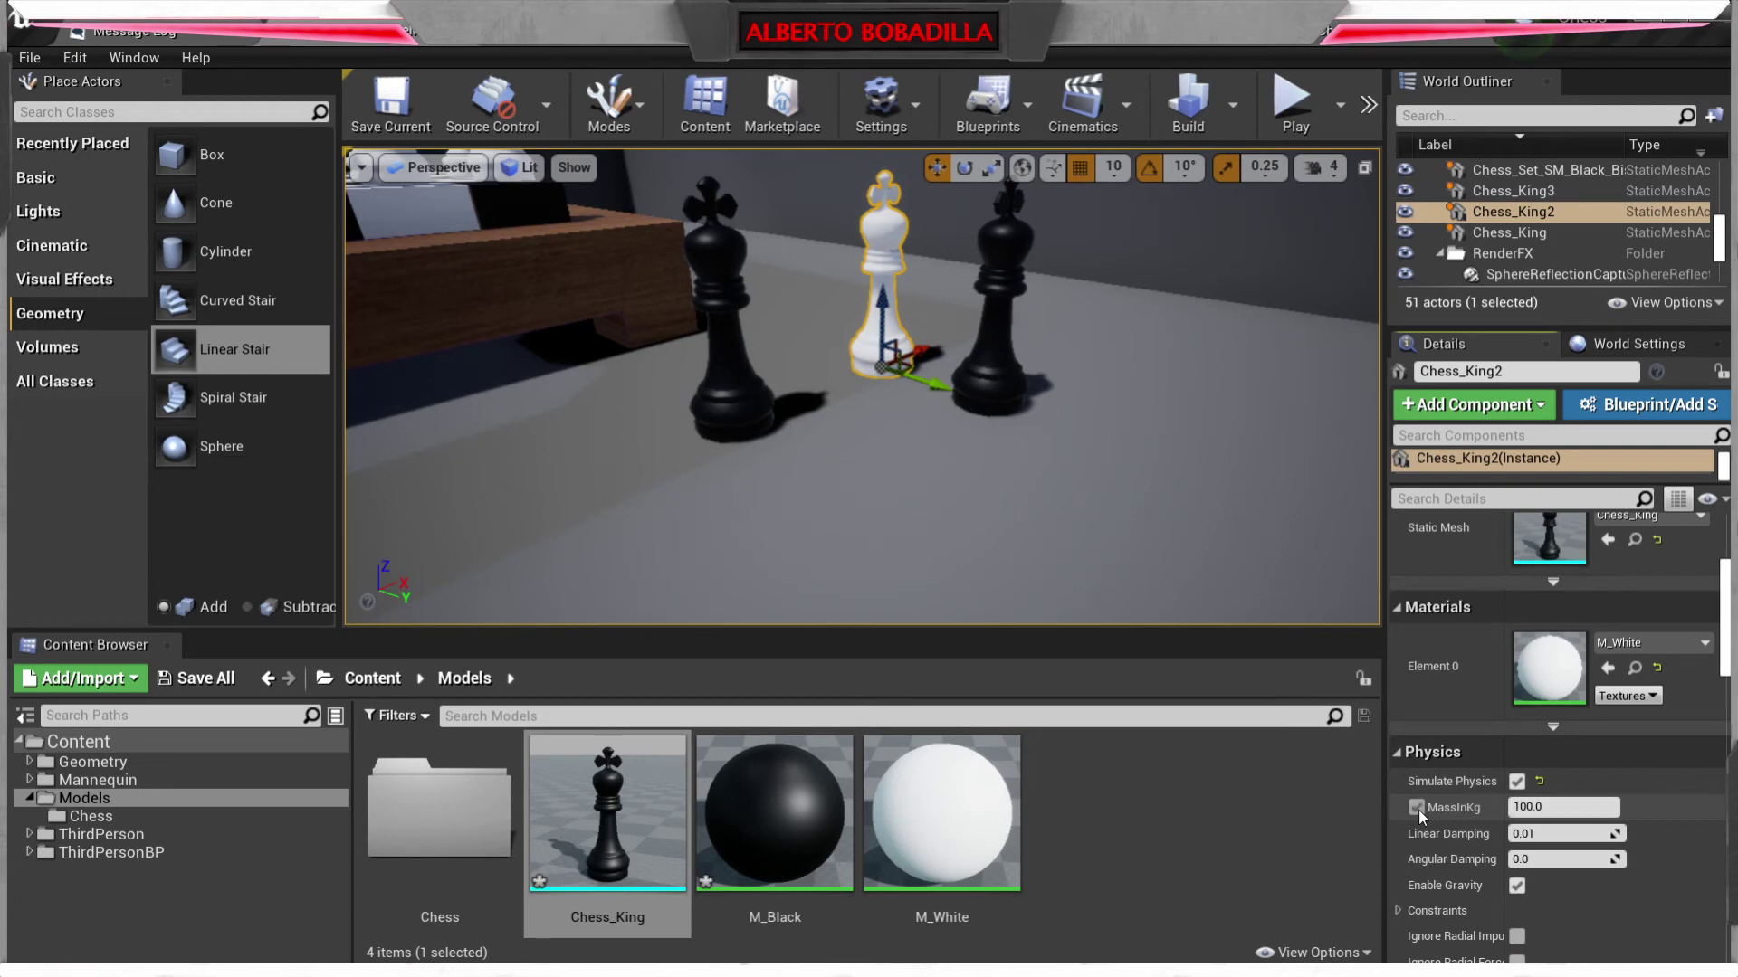
click(1584, 807)
text(1)
key(Return)
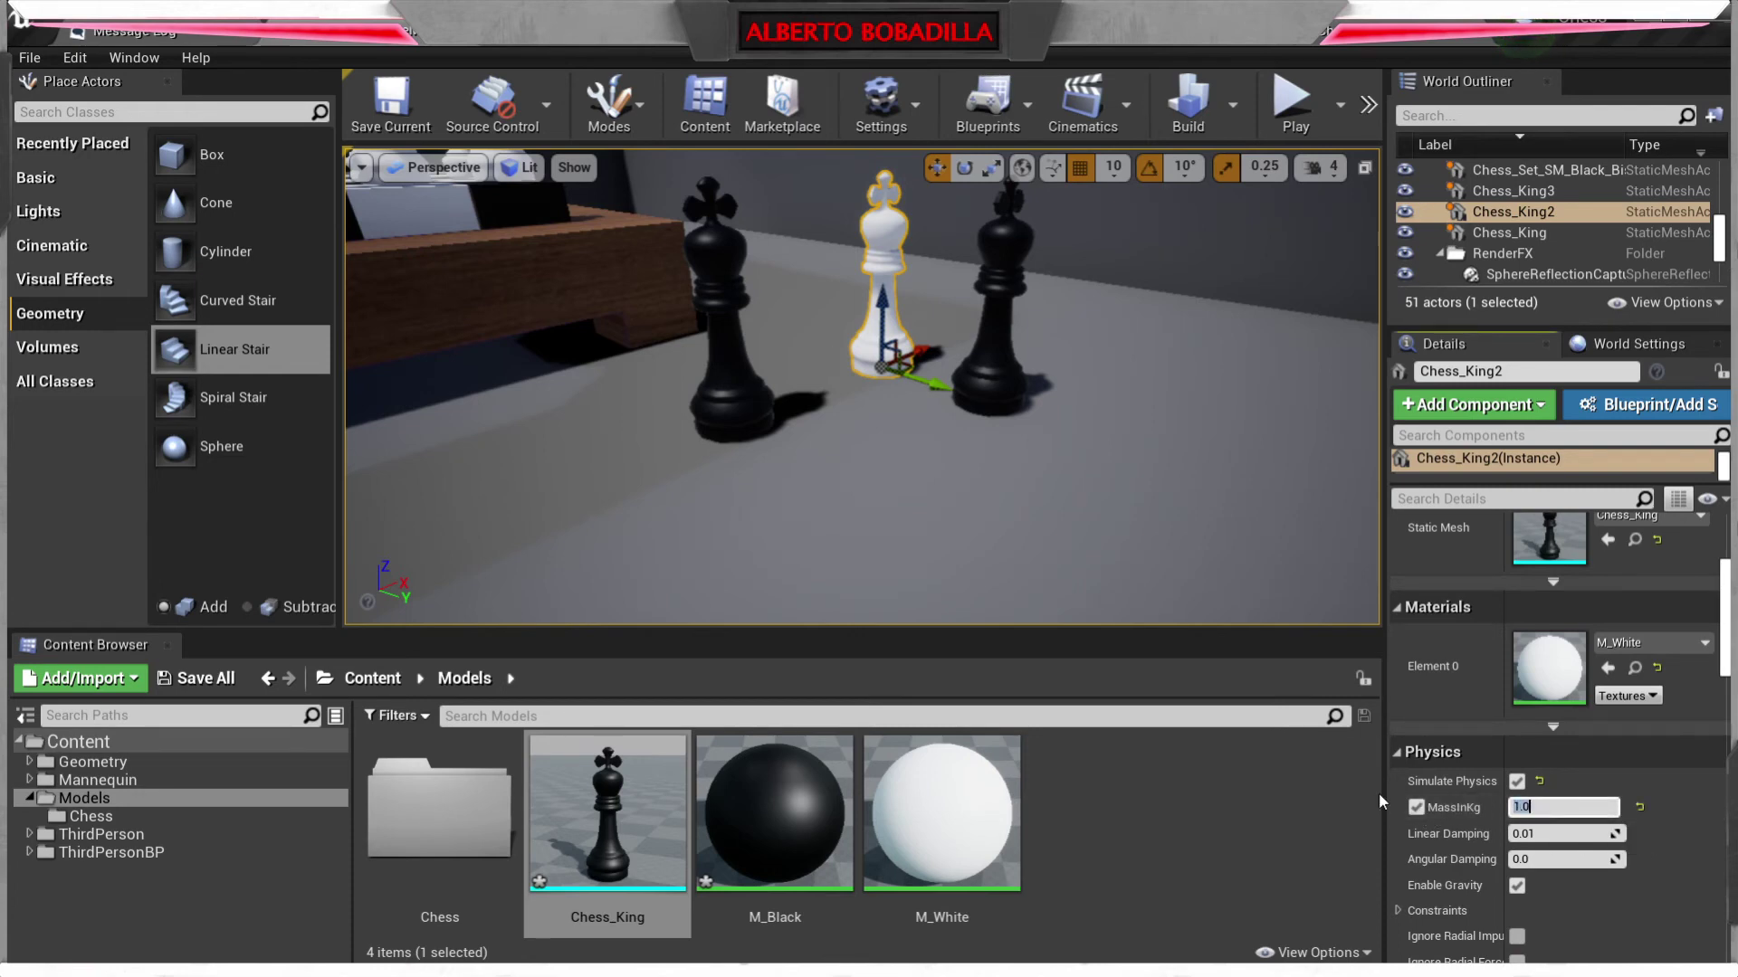
- Play the level and run the character into the three kings to compare how they react to being pushed
click(1294, 101)
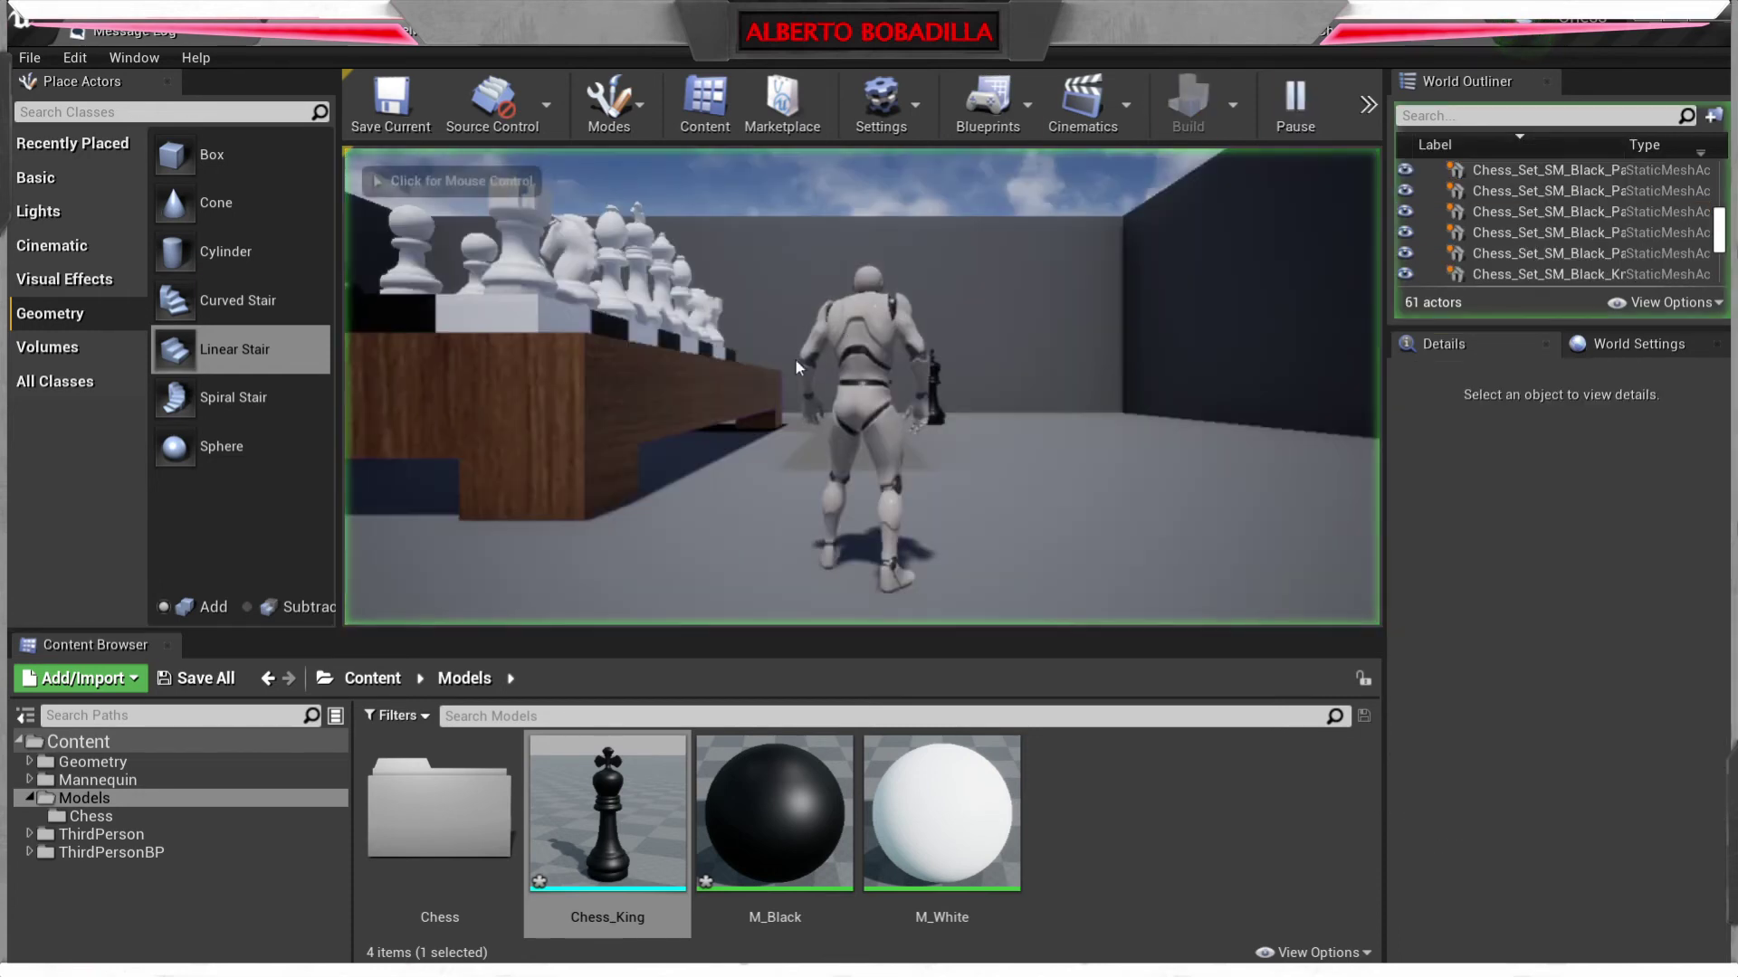
key(w)
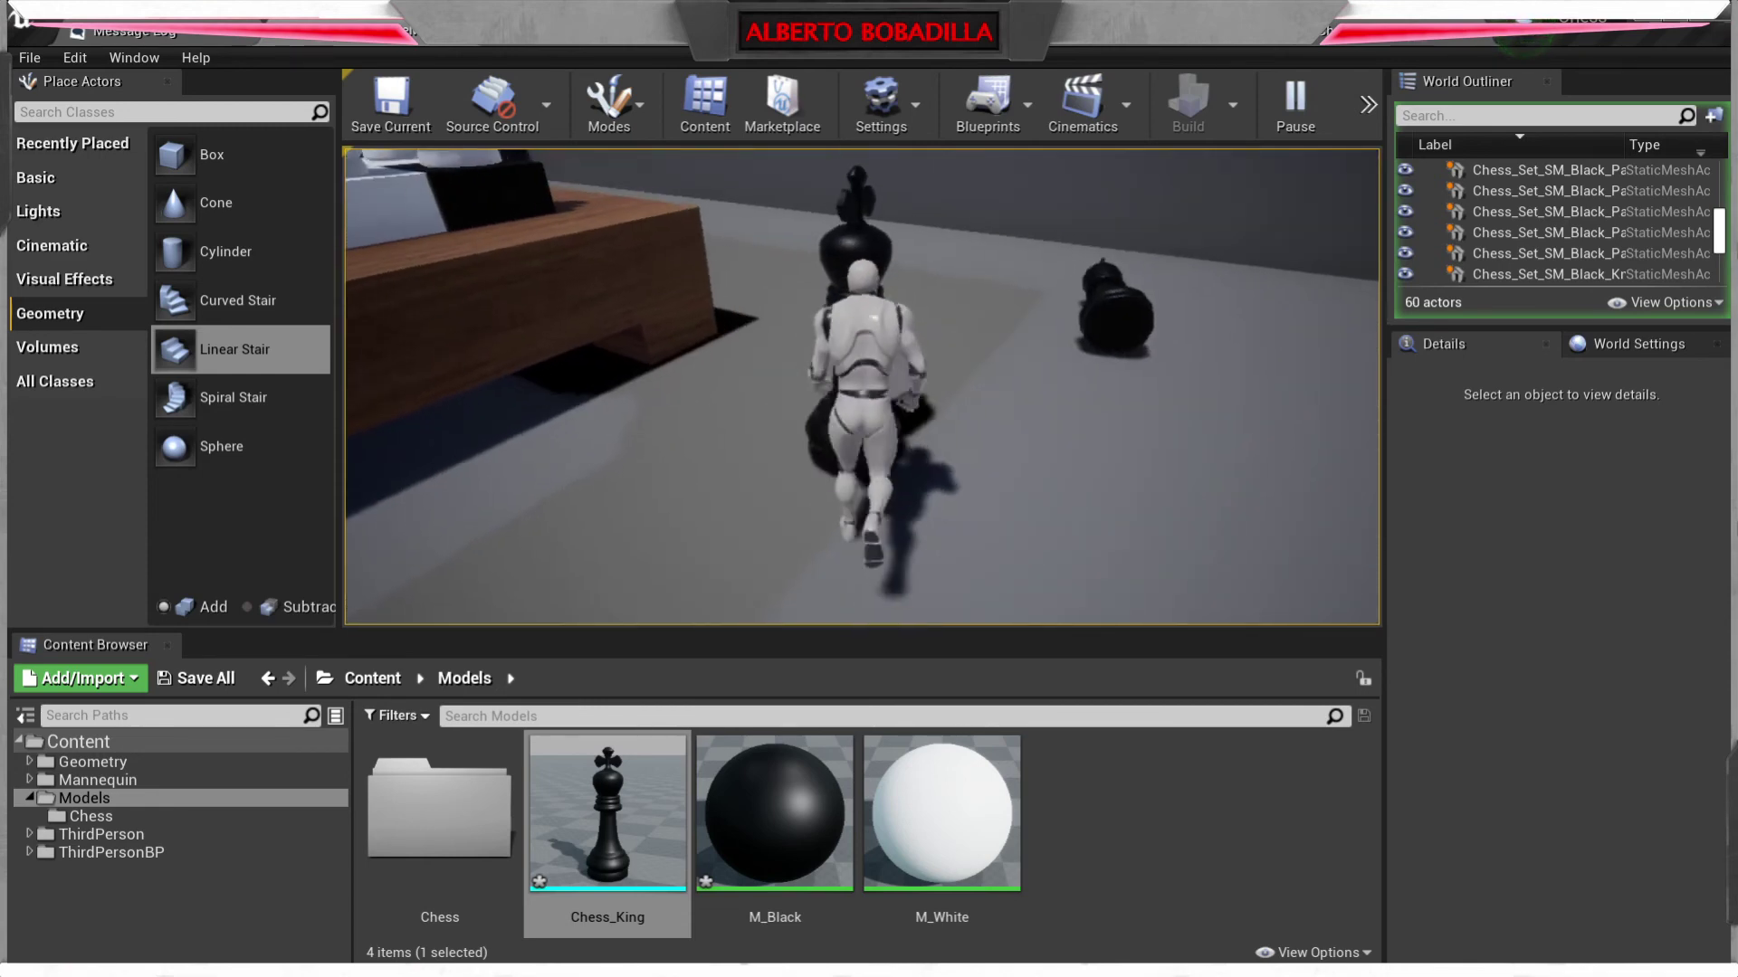
key(Escape)
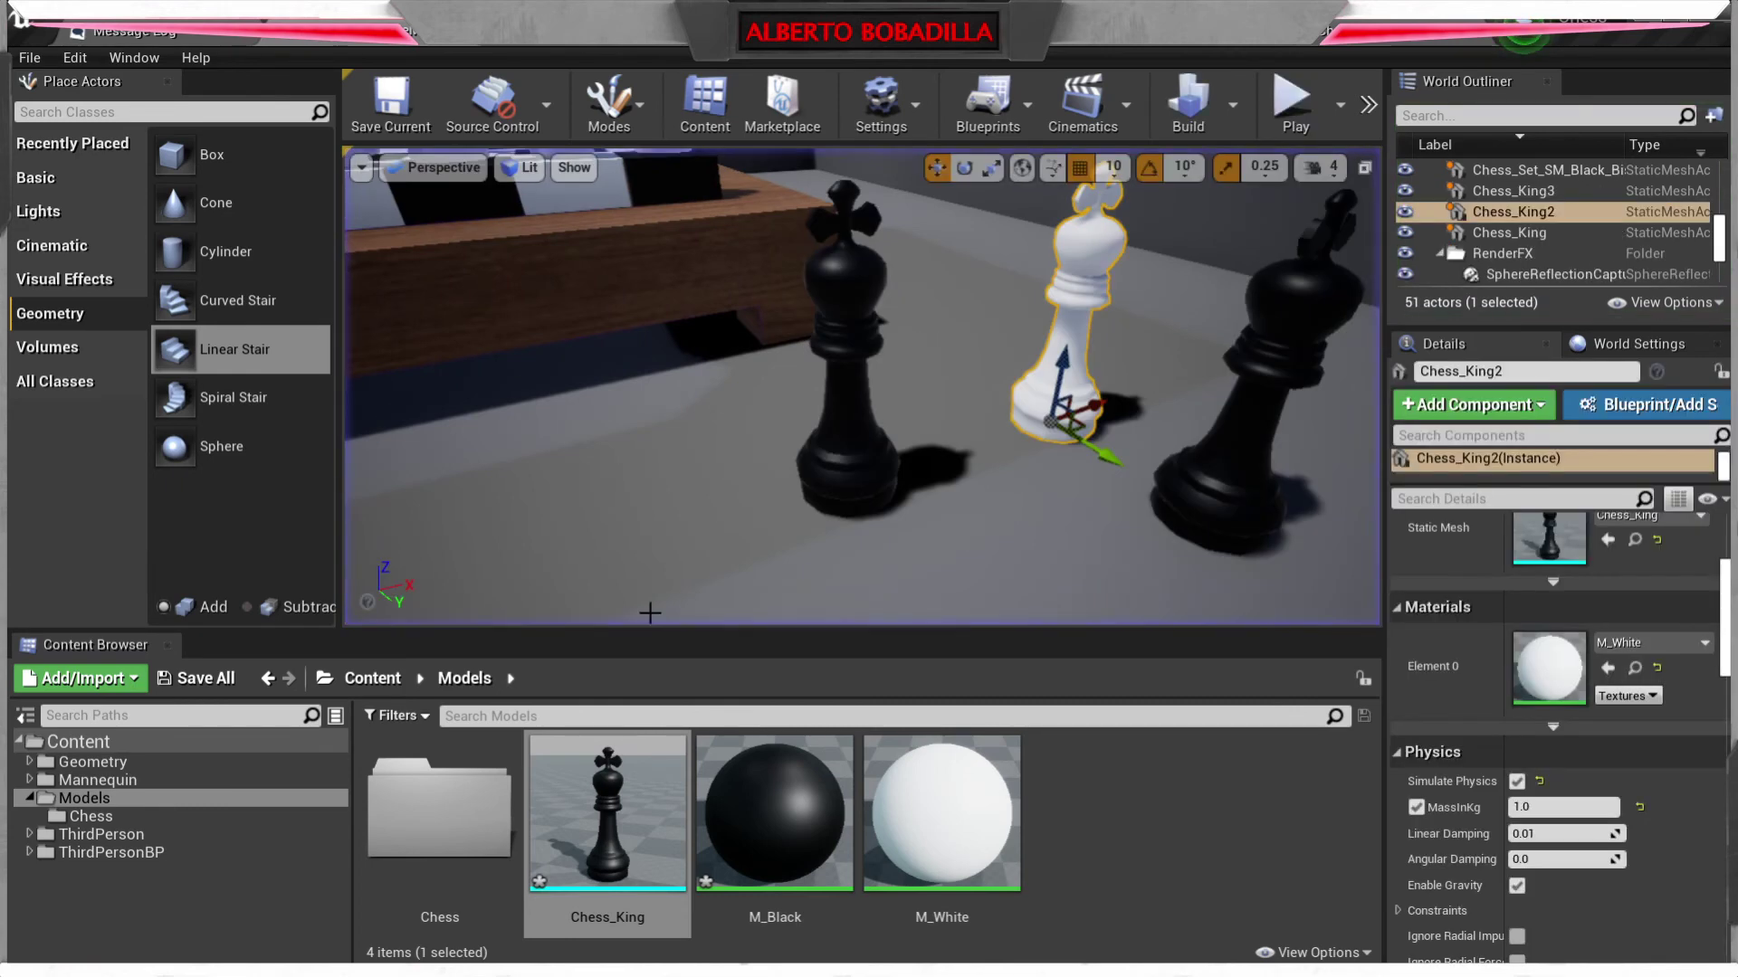
- Turn Simulate Physics off and back on for the nearest black king and the white king
click(894, 406)
mouse_move(1139, 330)
right_down()
mouse_move(1131, 292)
mouse_move(1137, 329)
right_up()
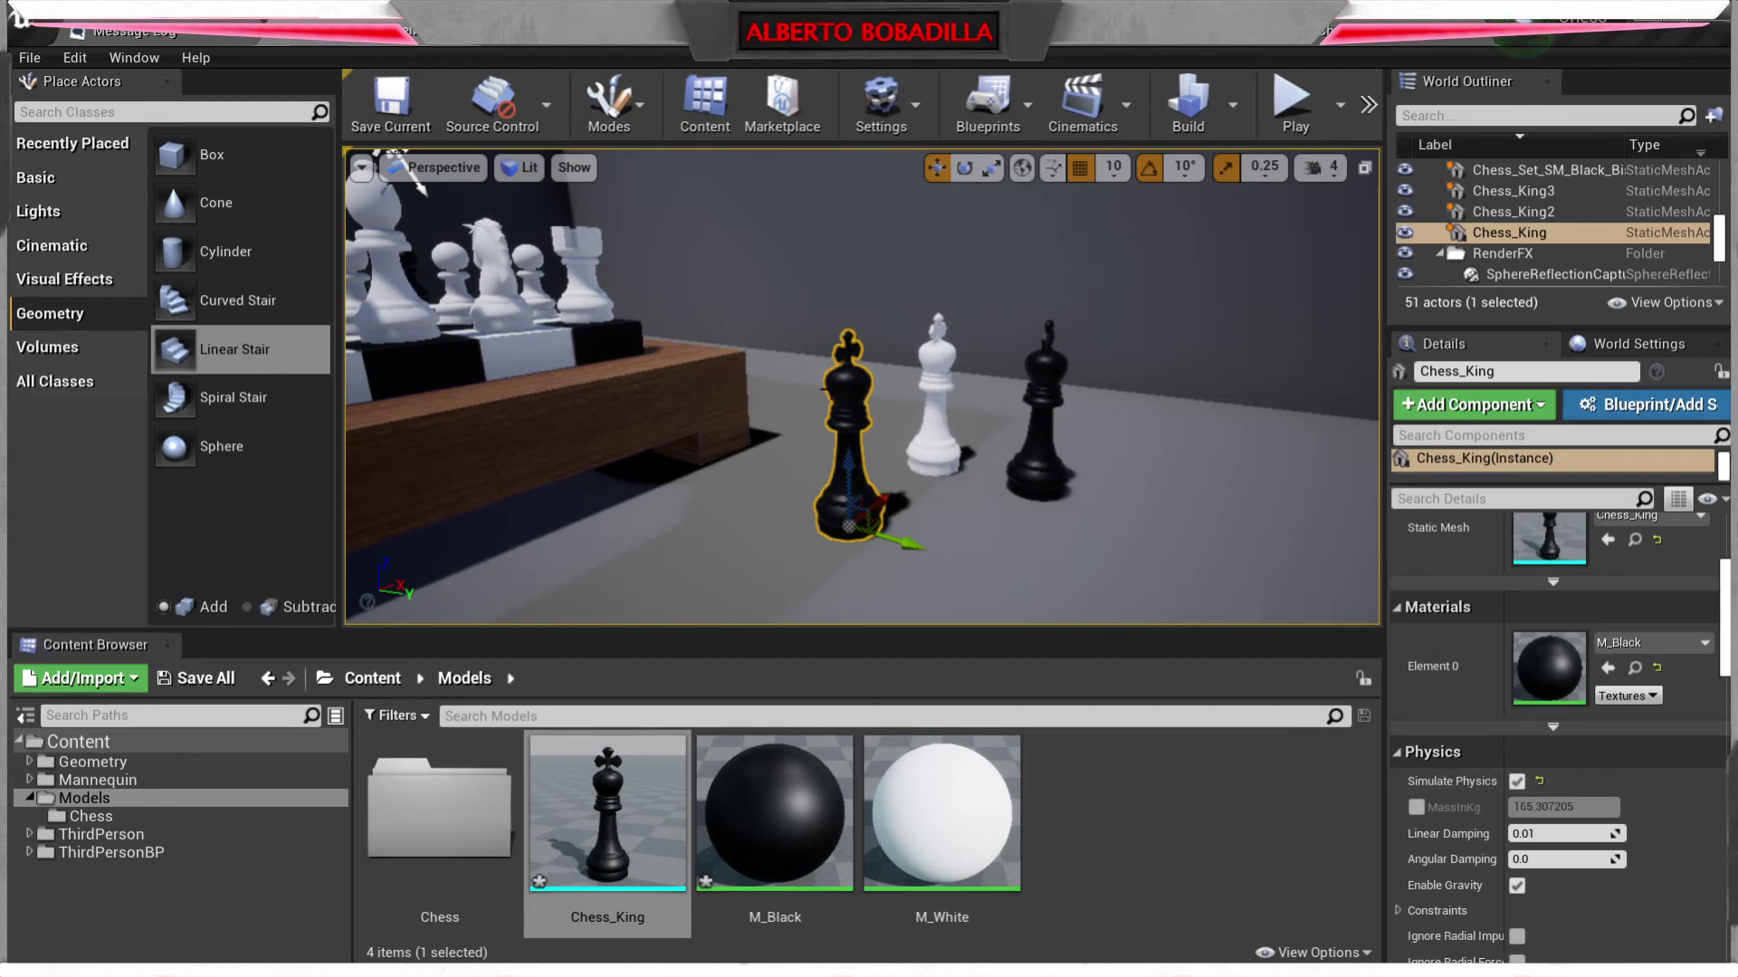
click(1517, 782)
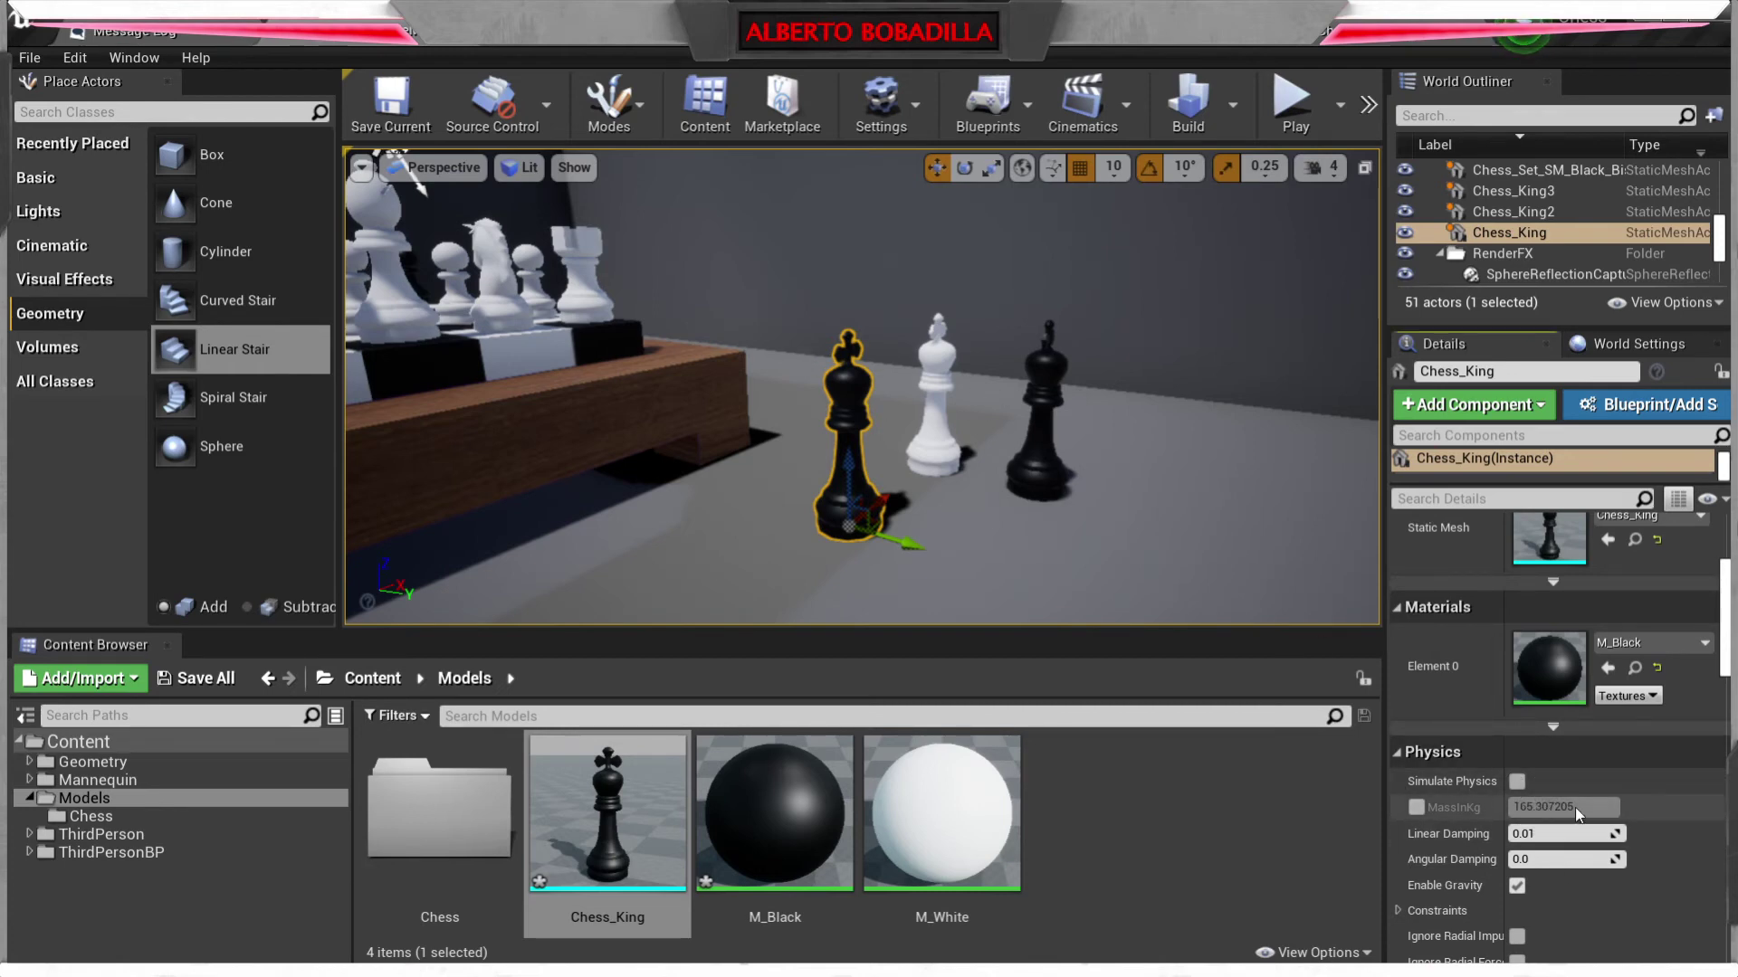
click(942, 369)
click(1518, 782)
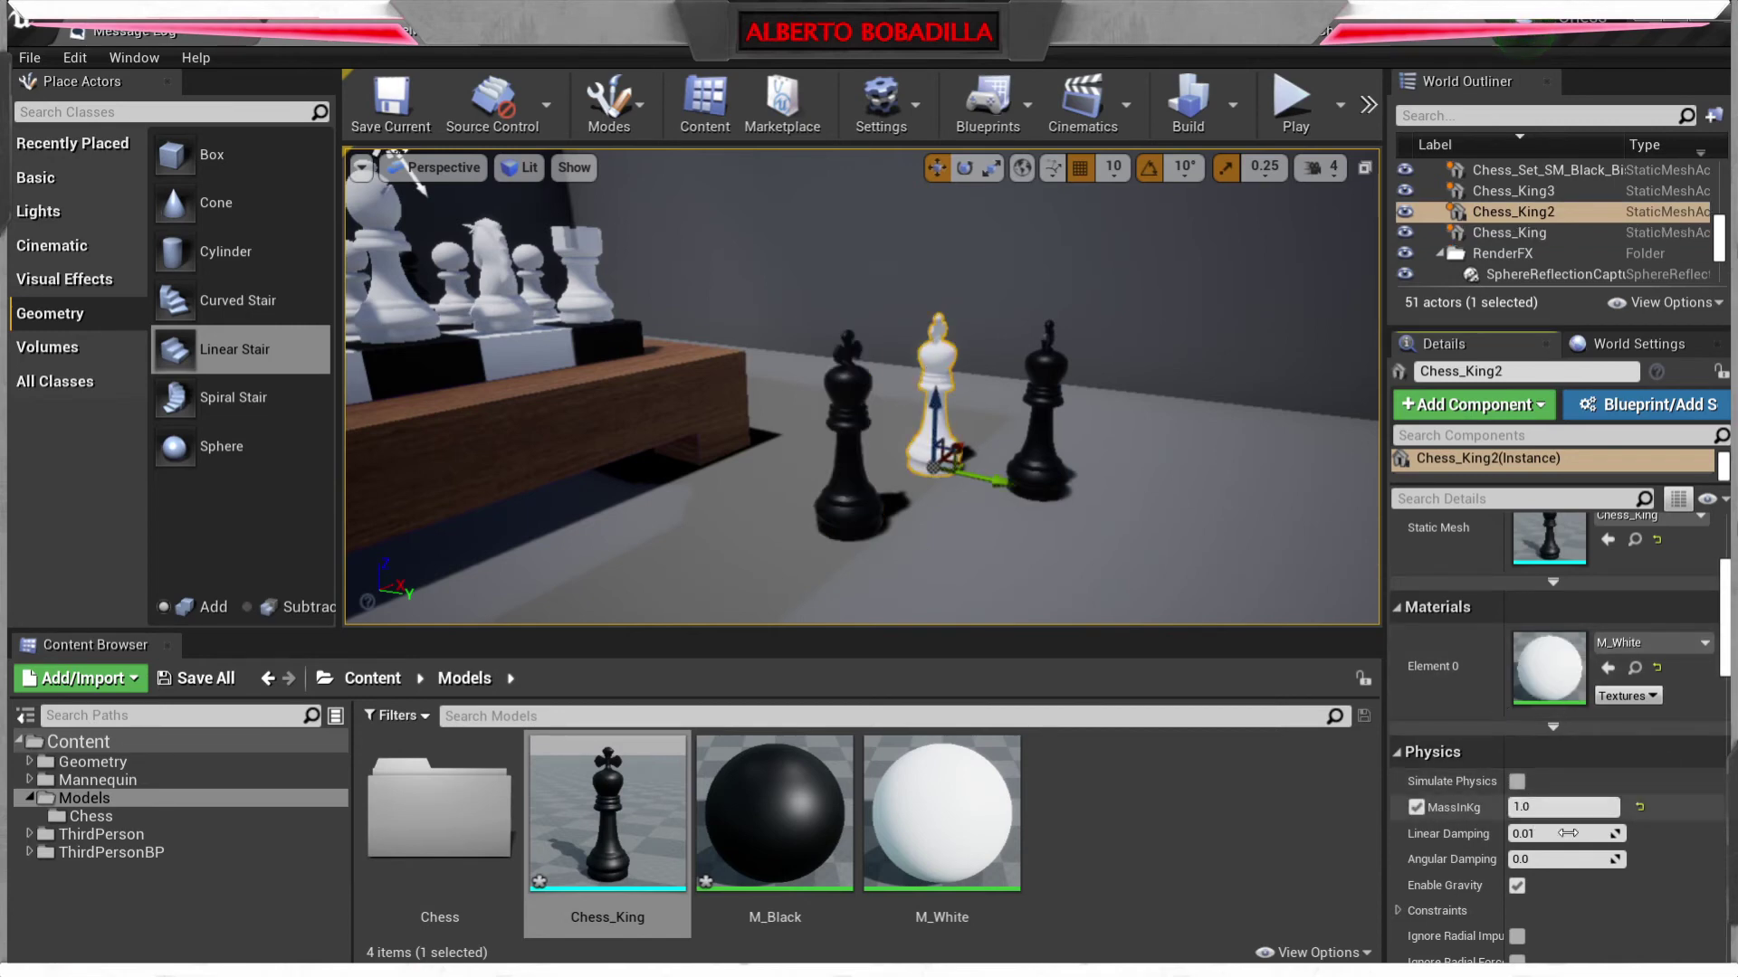
click(1517, 782)
click(871, 379)
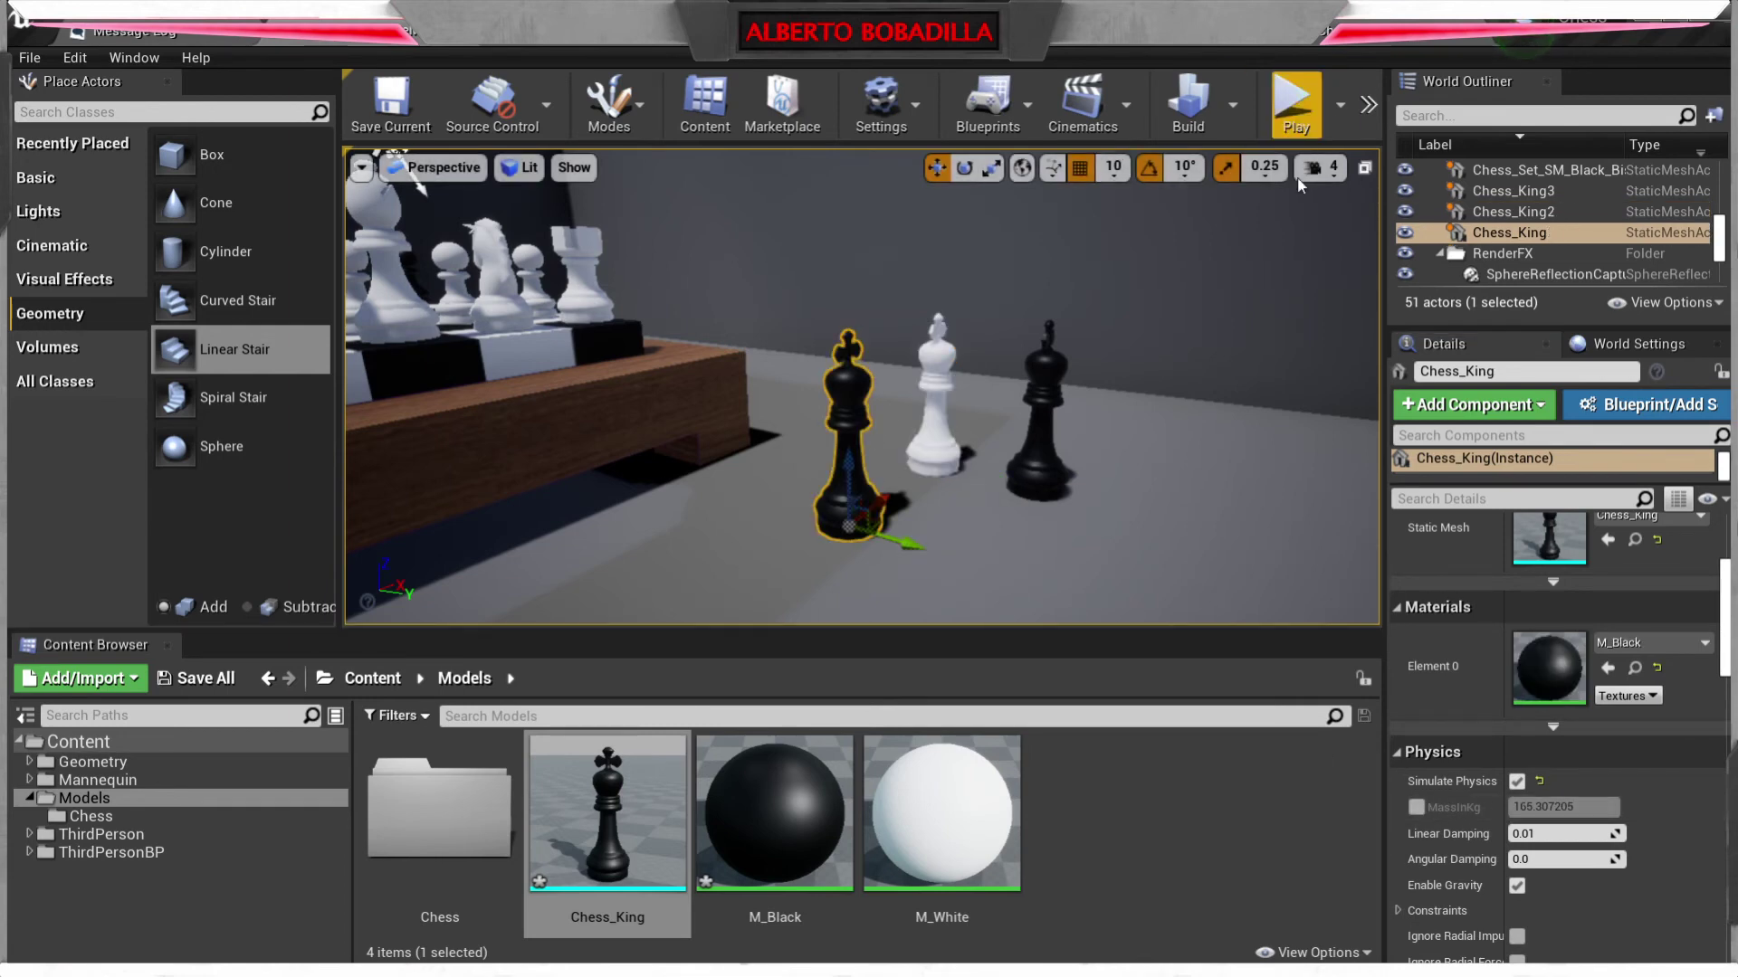
right_drag(1168, 271, 870, 455)
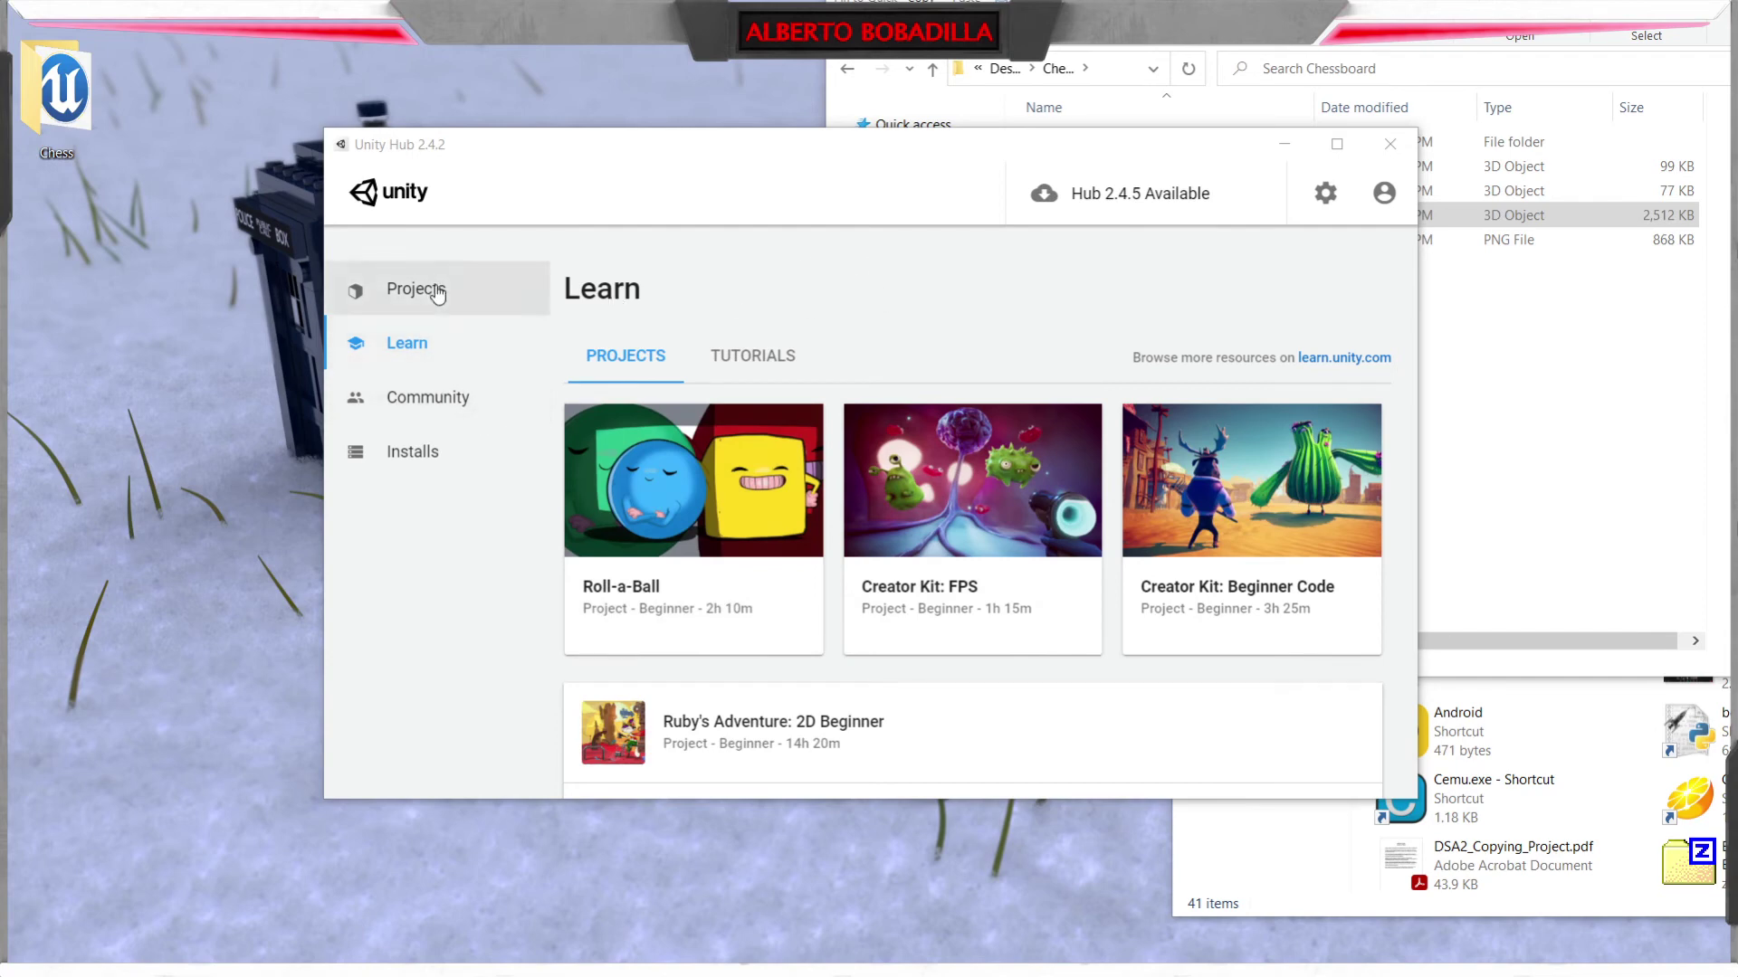
- Switch to Unity Hub and create a 3D project named New Unity Project in D:\Desktop\Temp
click(409, 295)
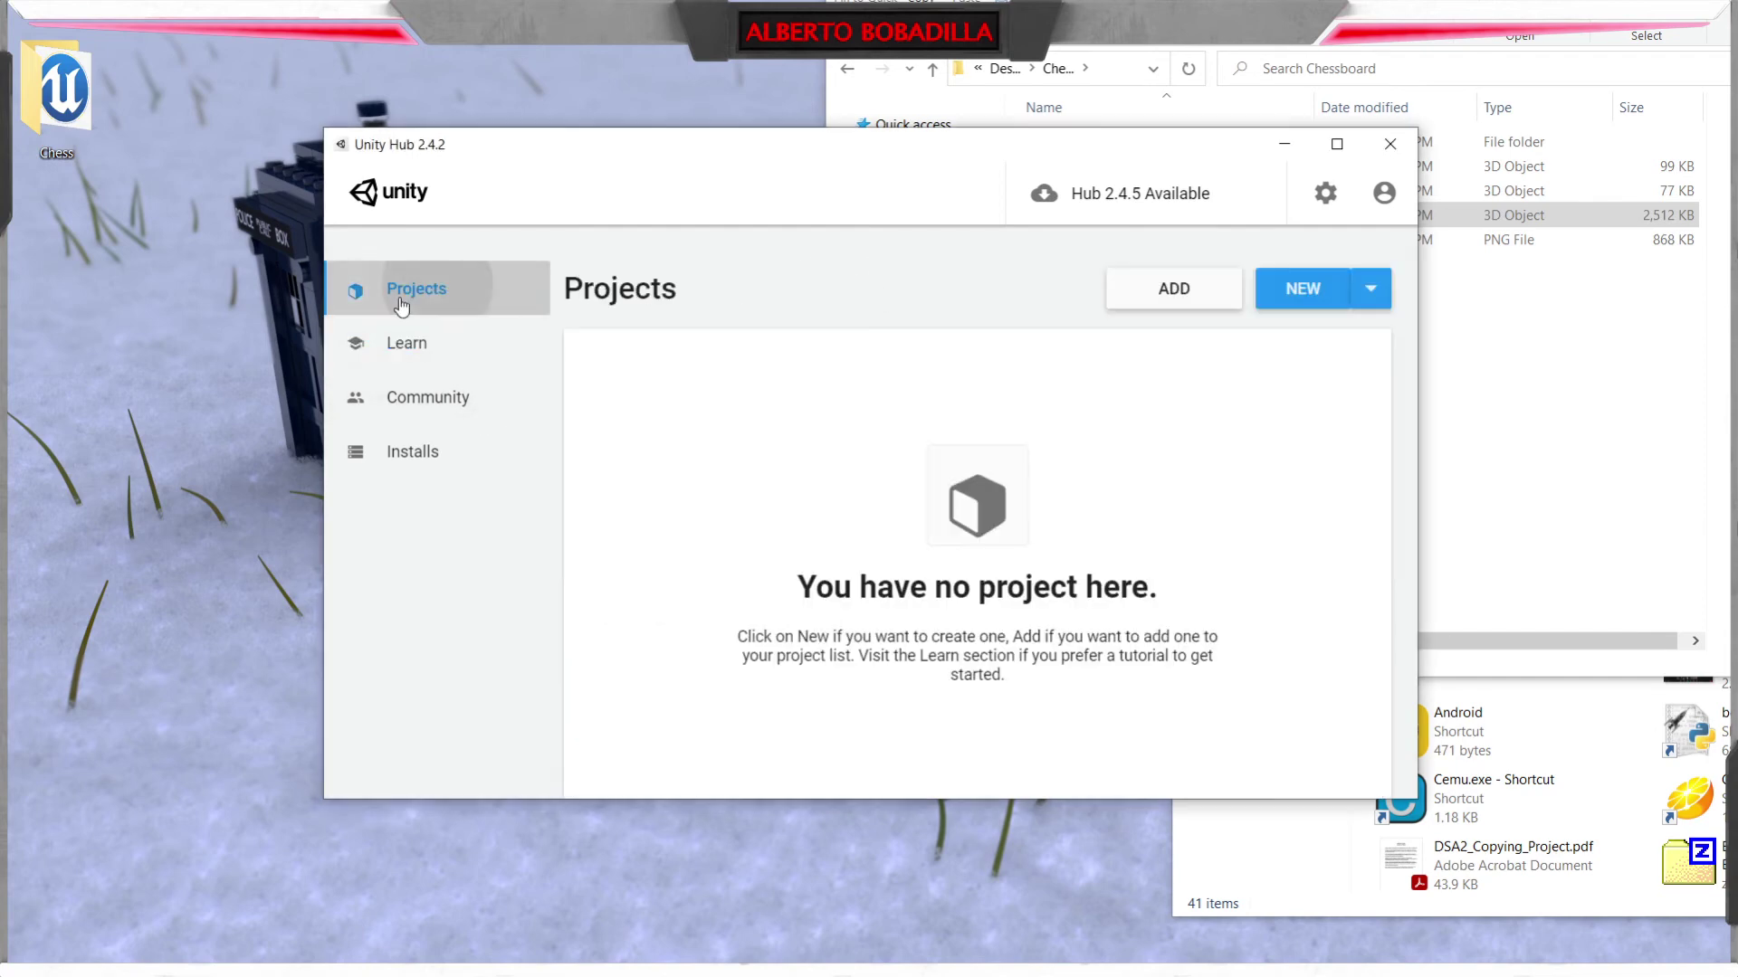
click(1309, 297)
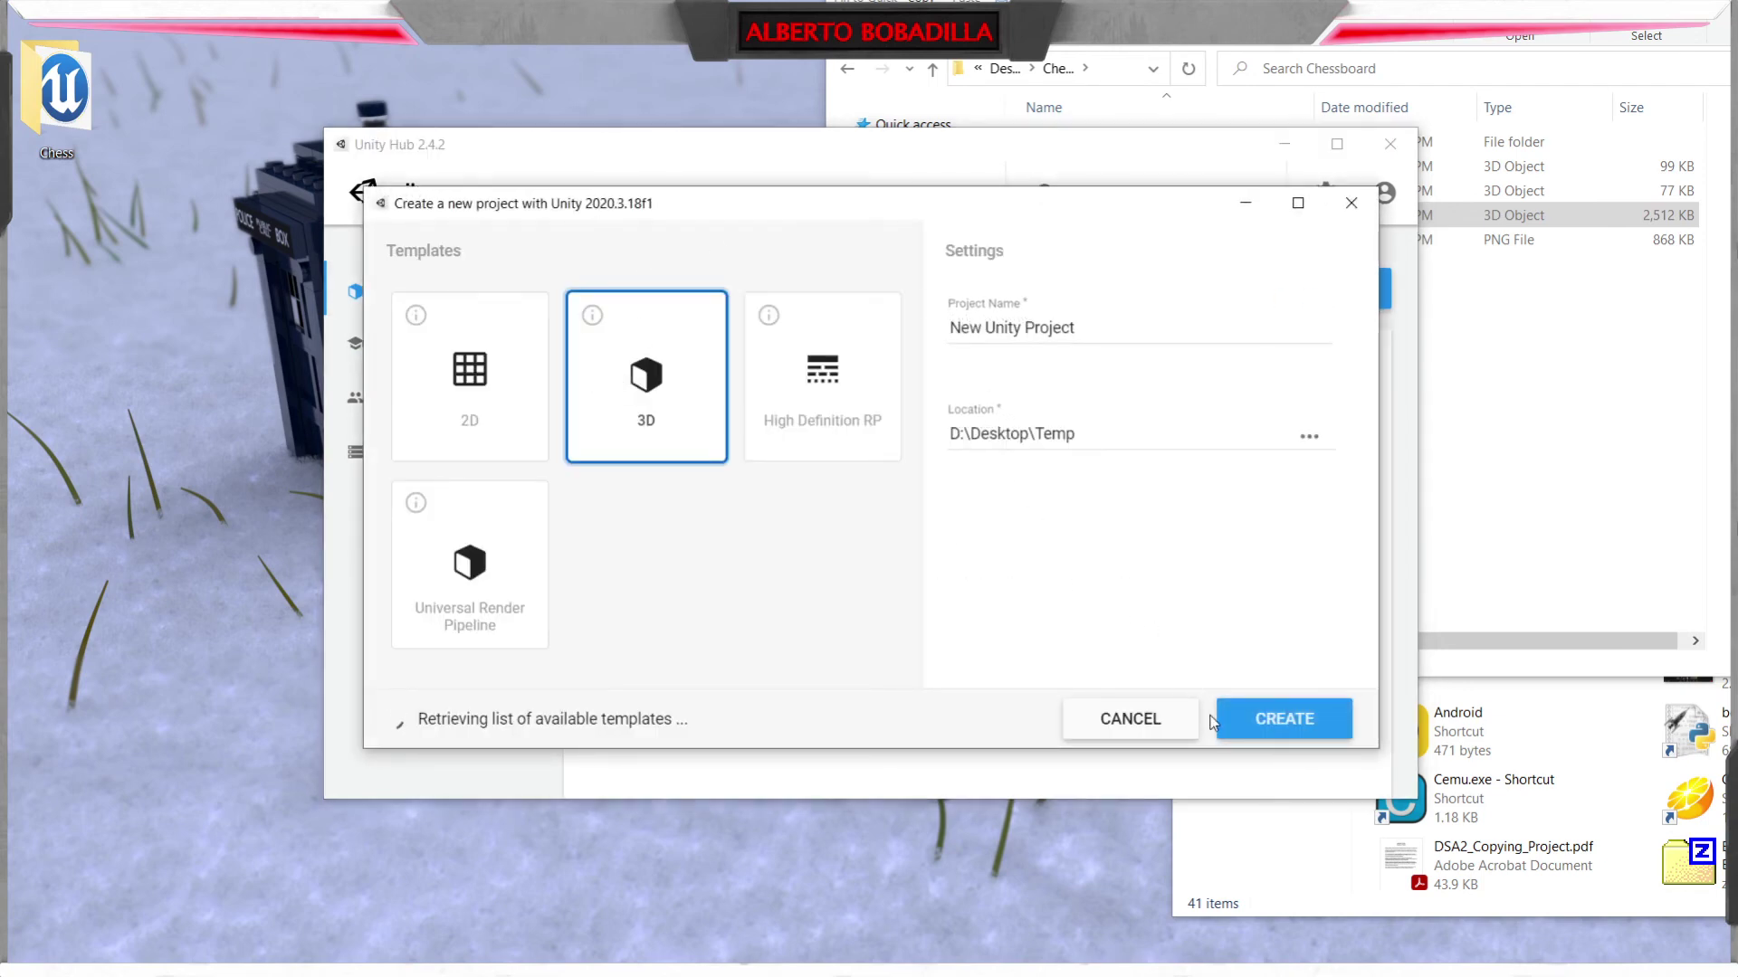
click(1281, 720)
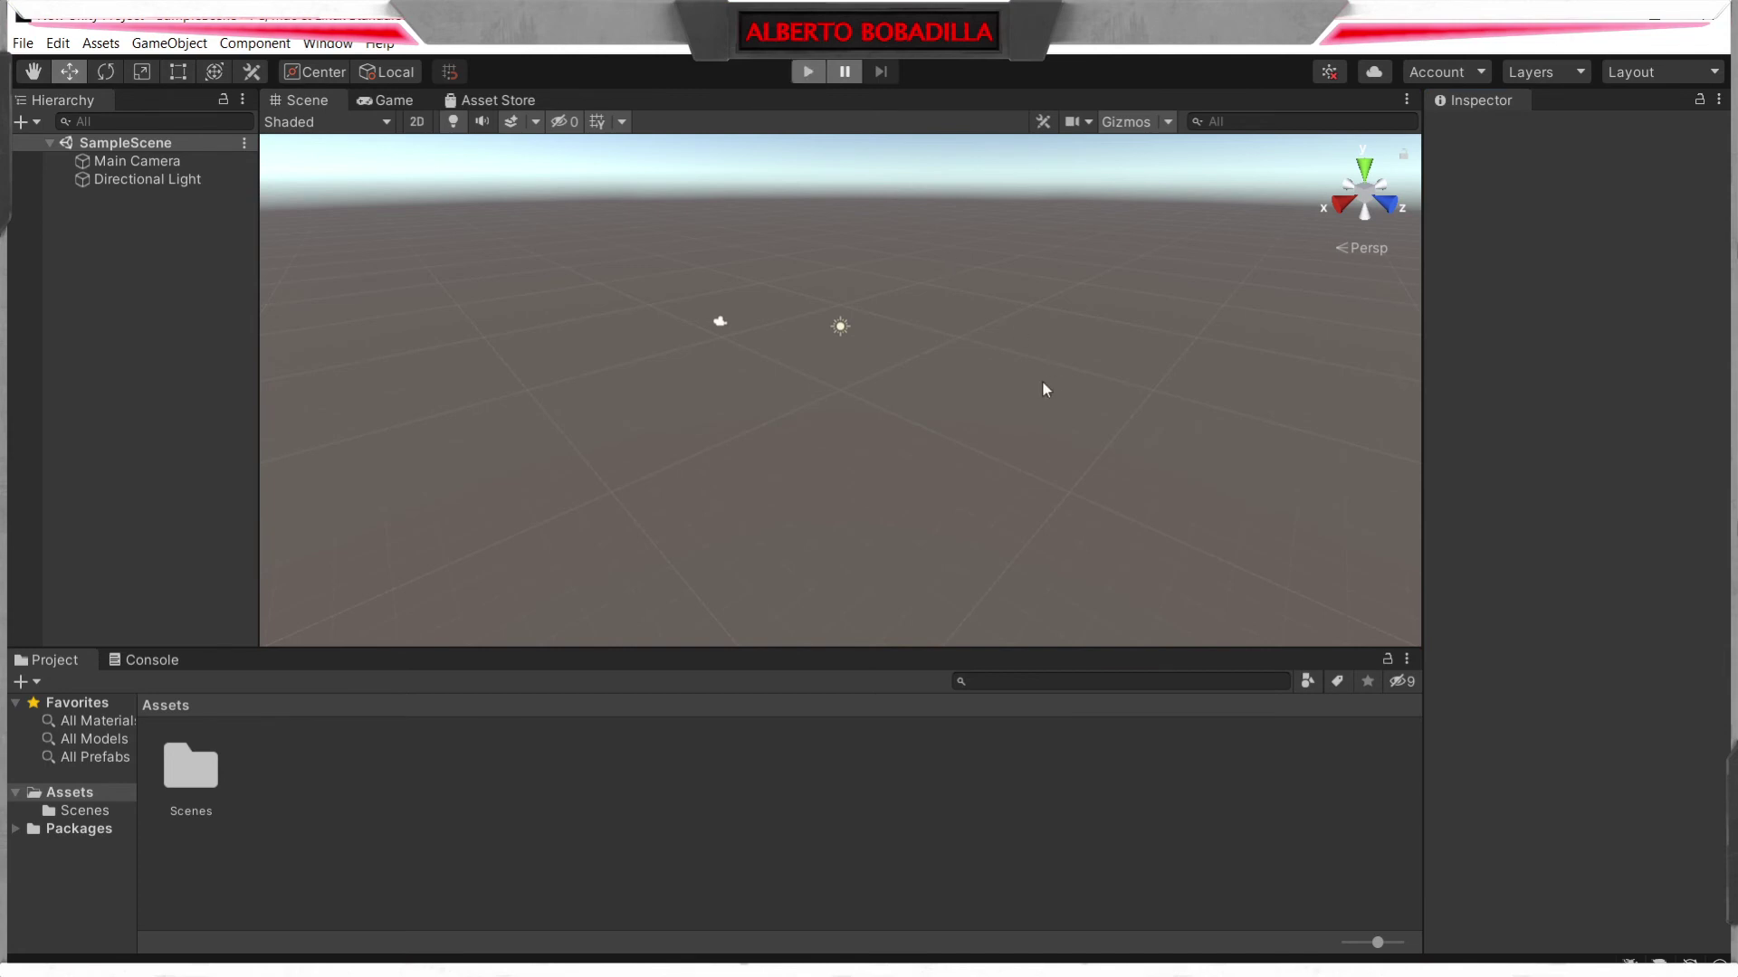
- Run the empty sample scene, view it through the game camera, then stop it and return to the Scene view
click(808, 73)
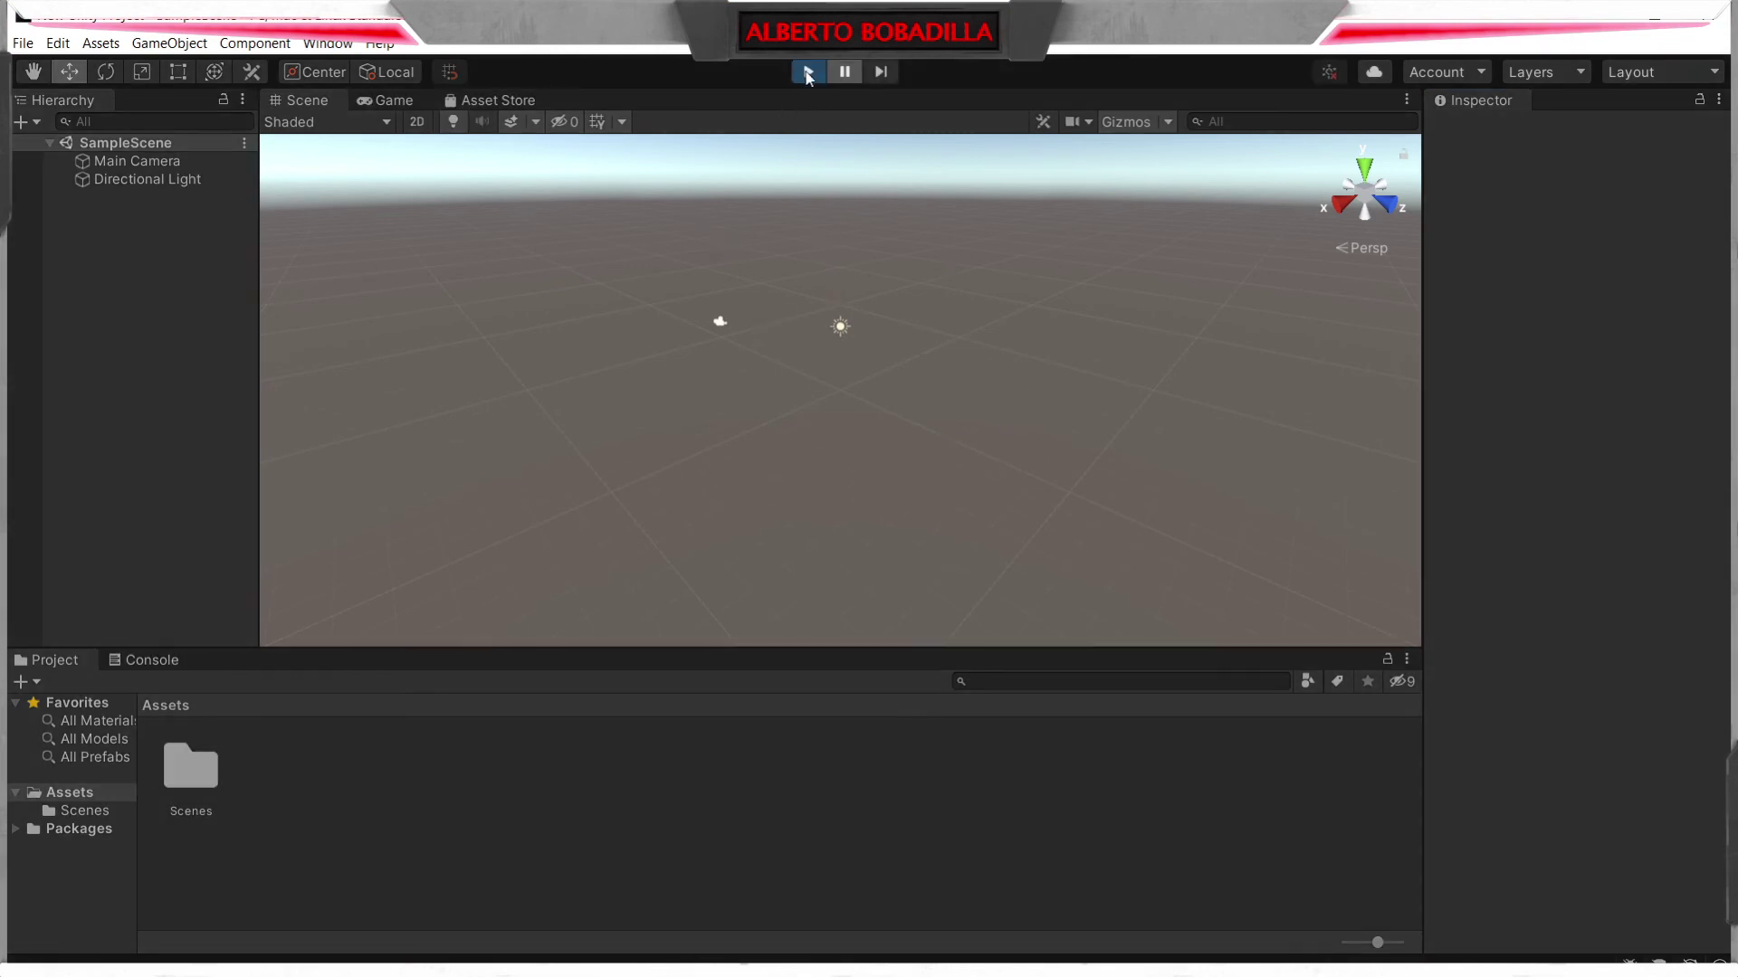
click(401, 103)
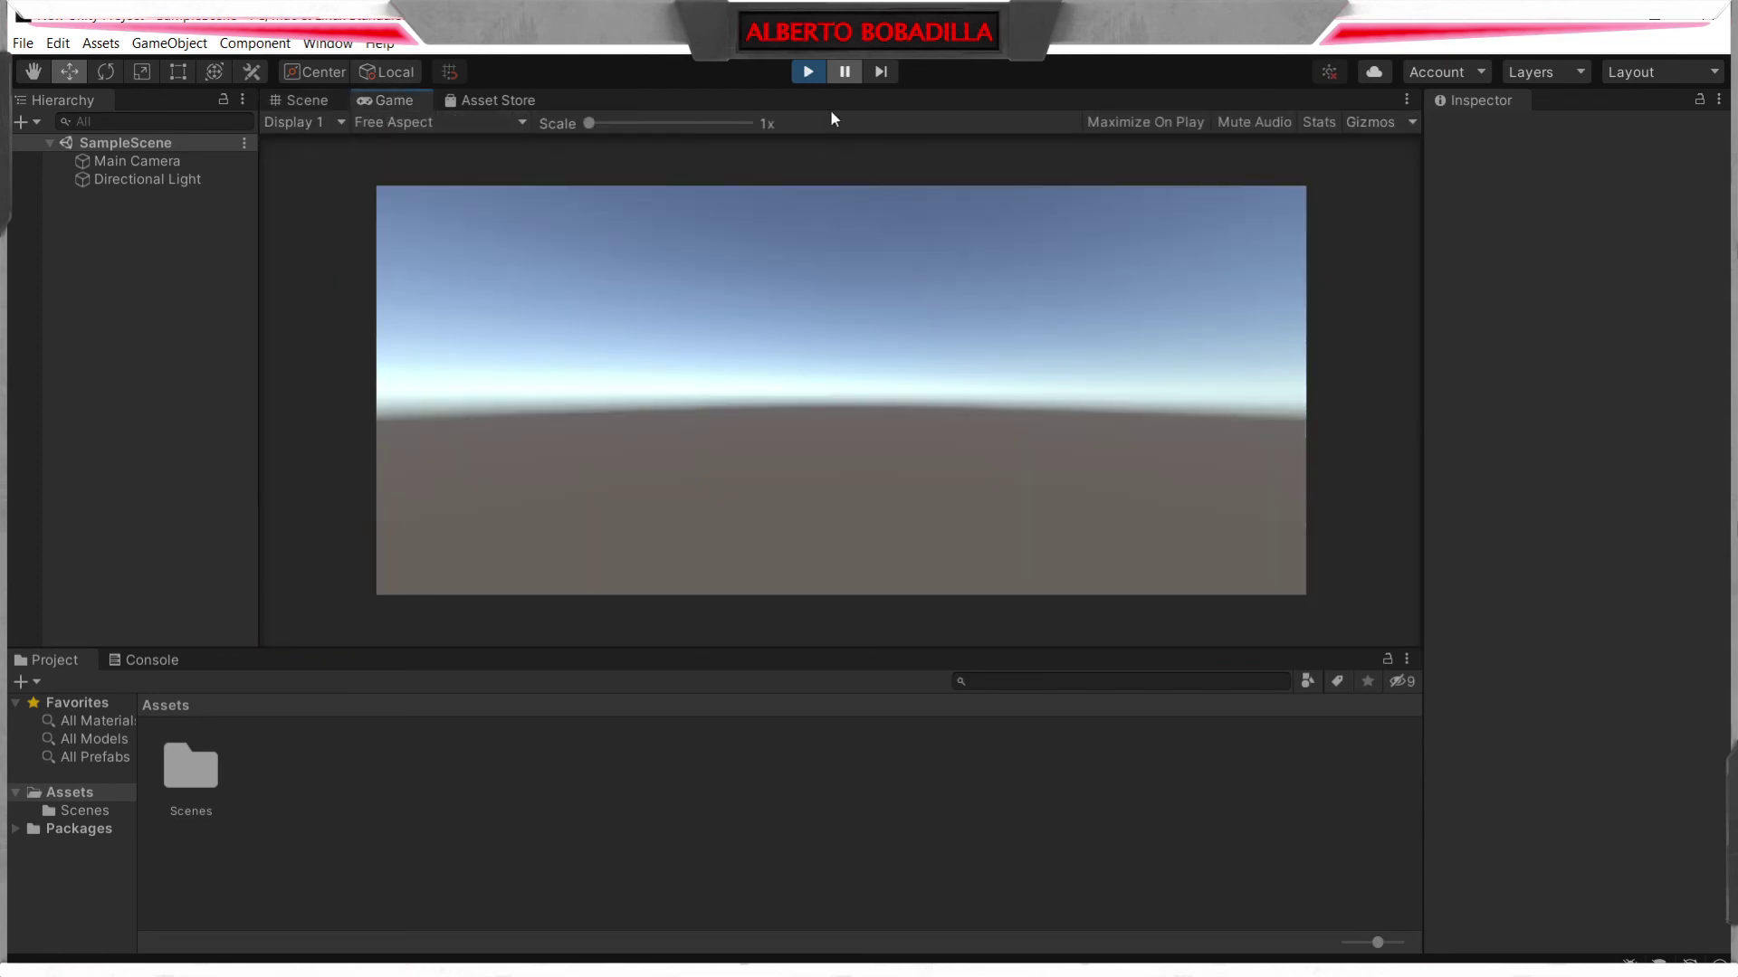
key(ctrl+p)
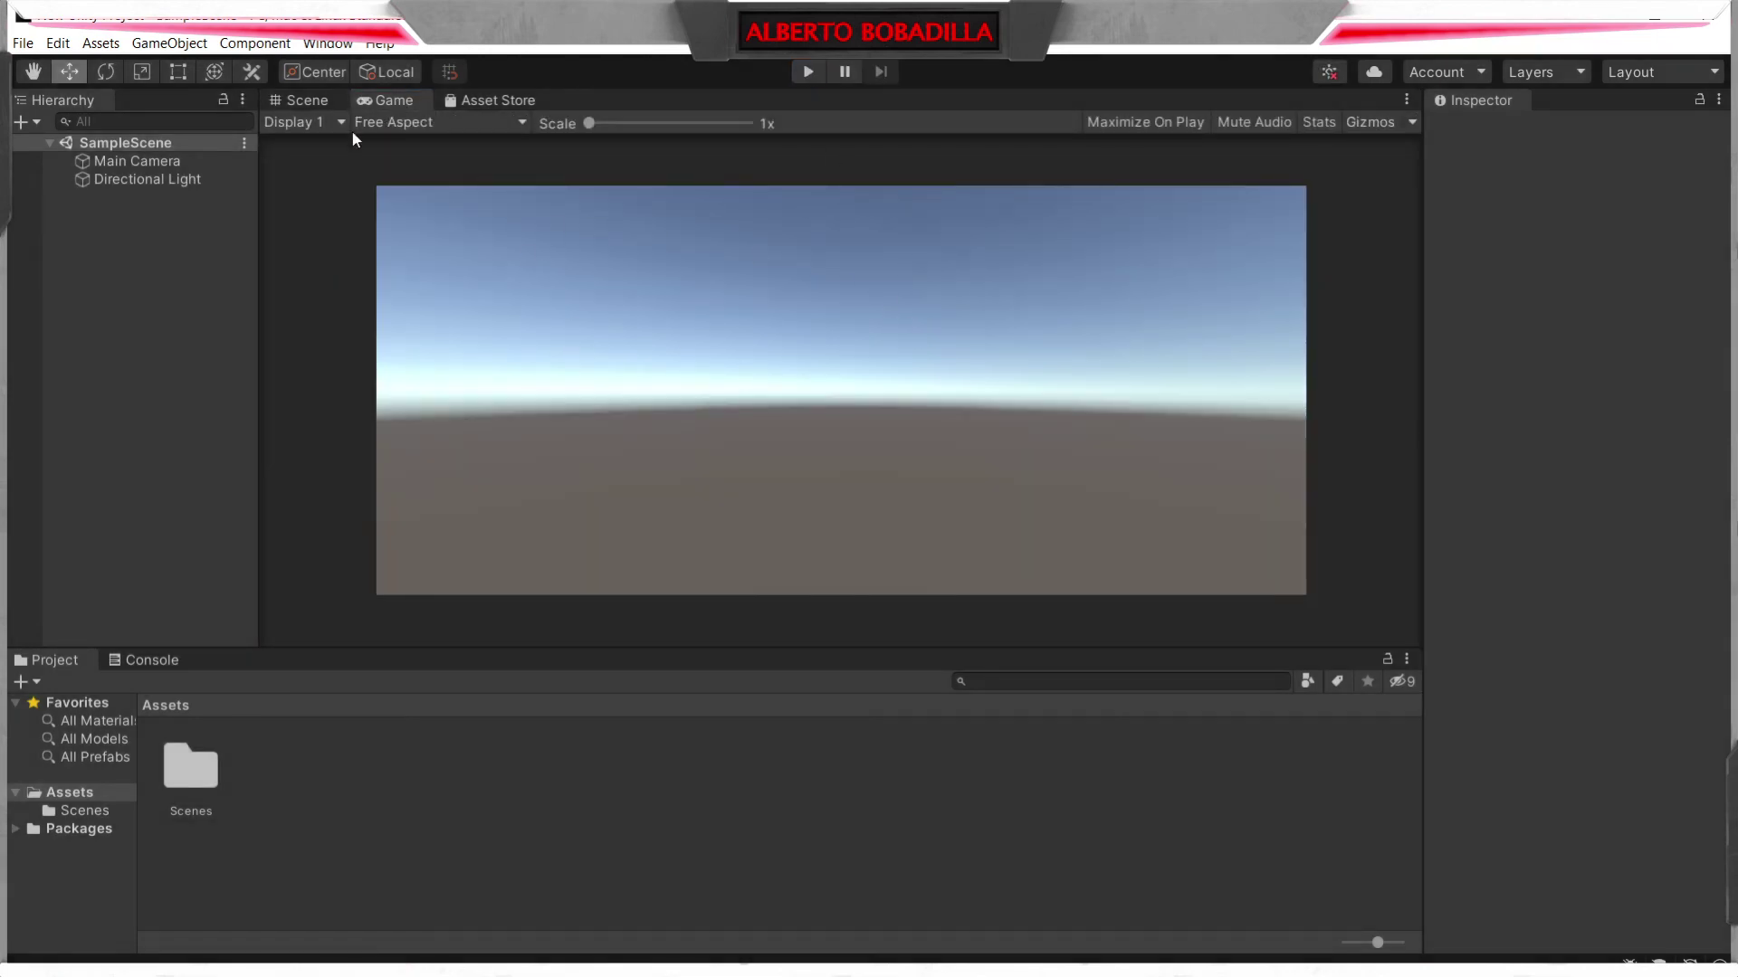
click(302, 99)
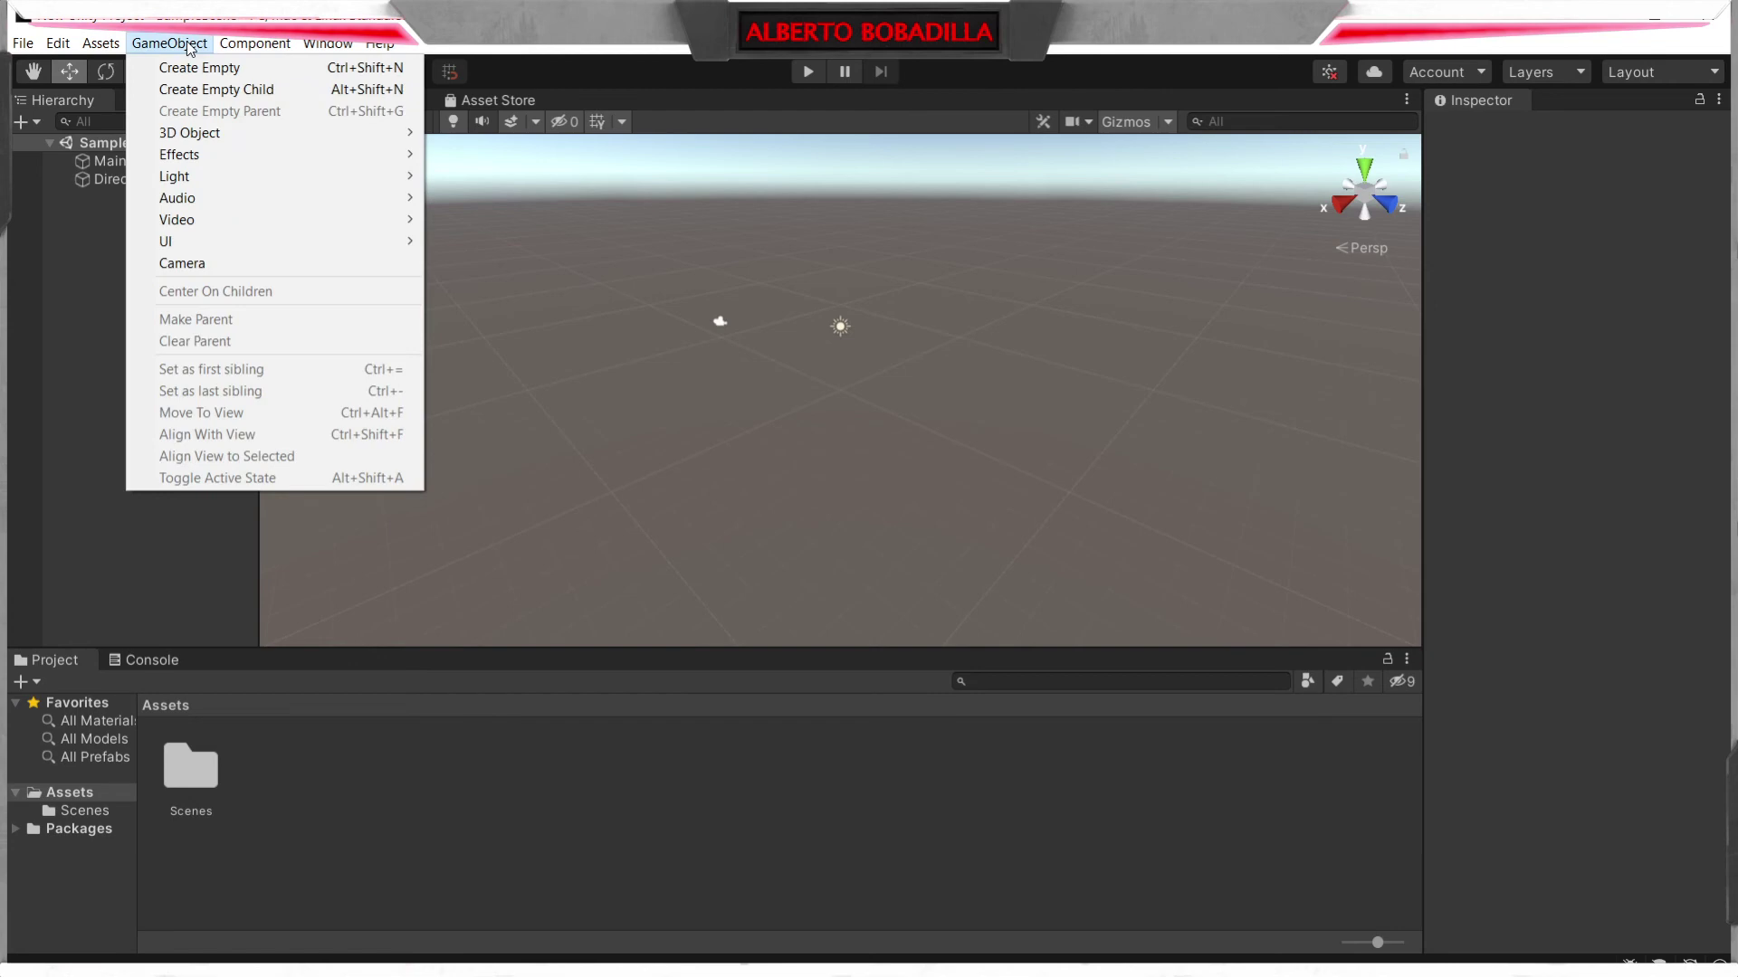
- Add a 3D Plane named re to the scene and scale it uniformly to about 4.14
mouse_move(286, 133)
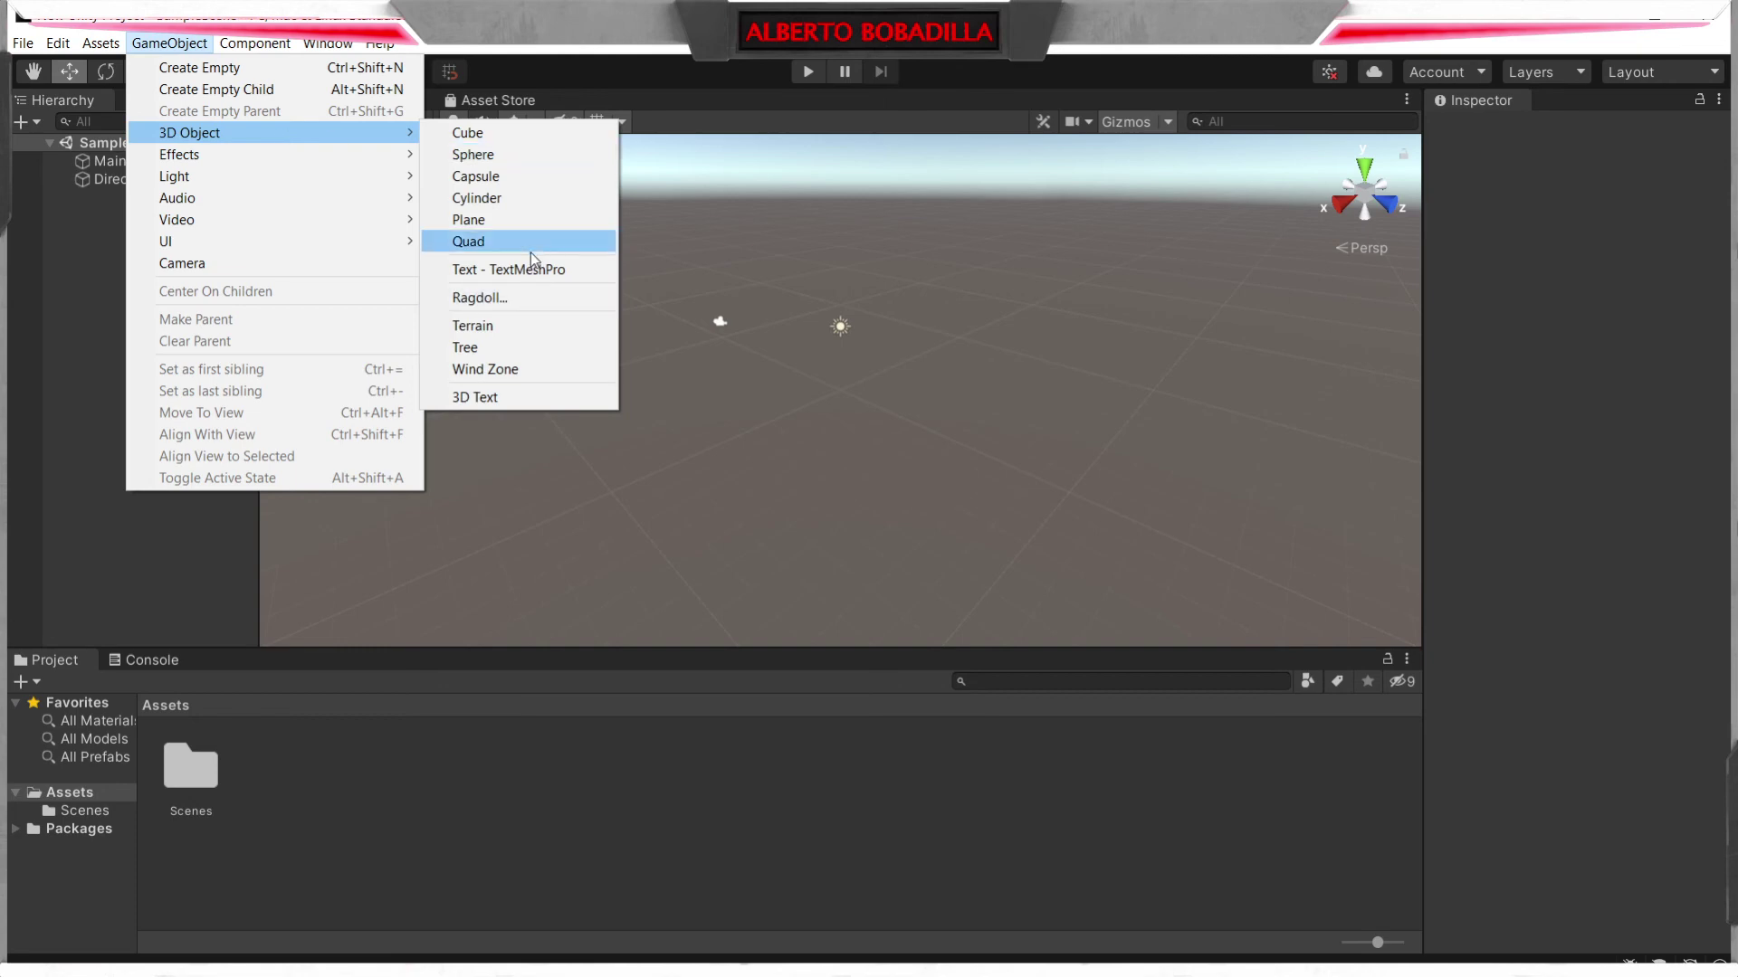
click(530, 220)
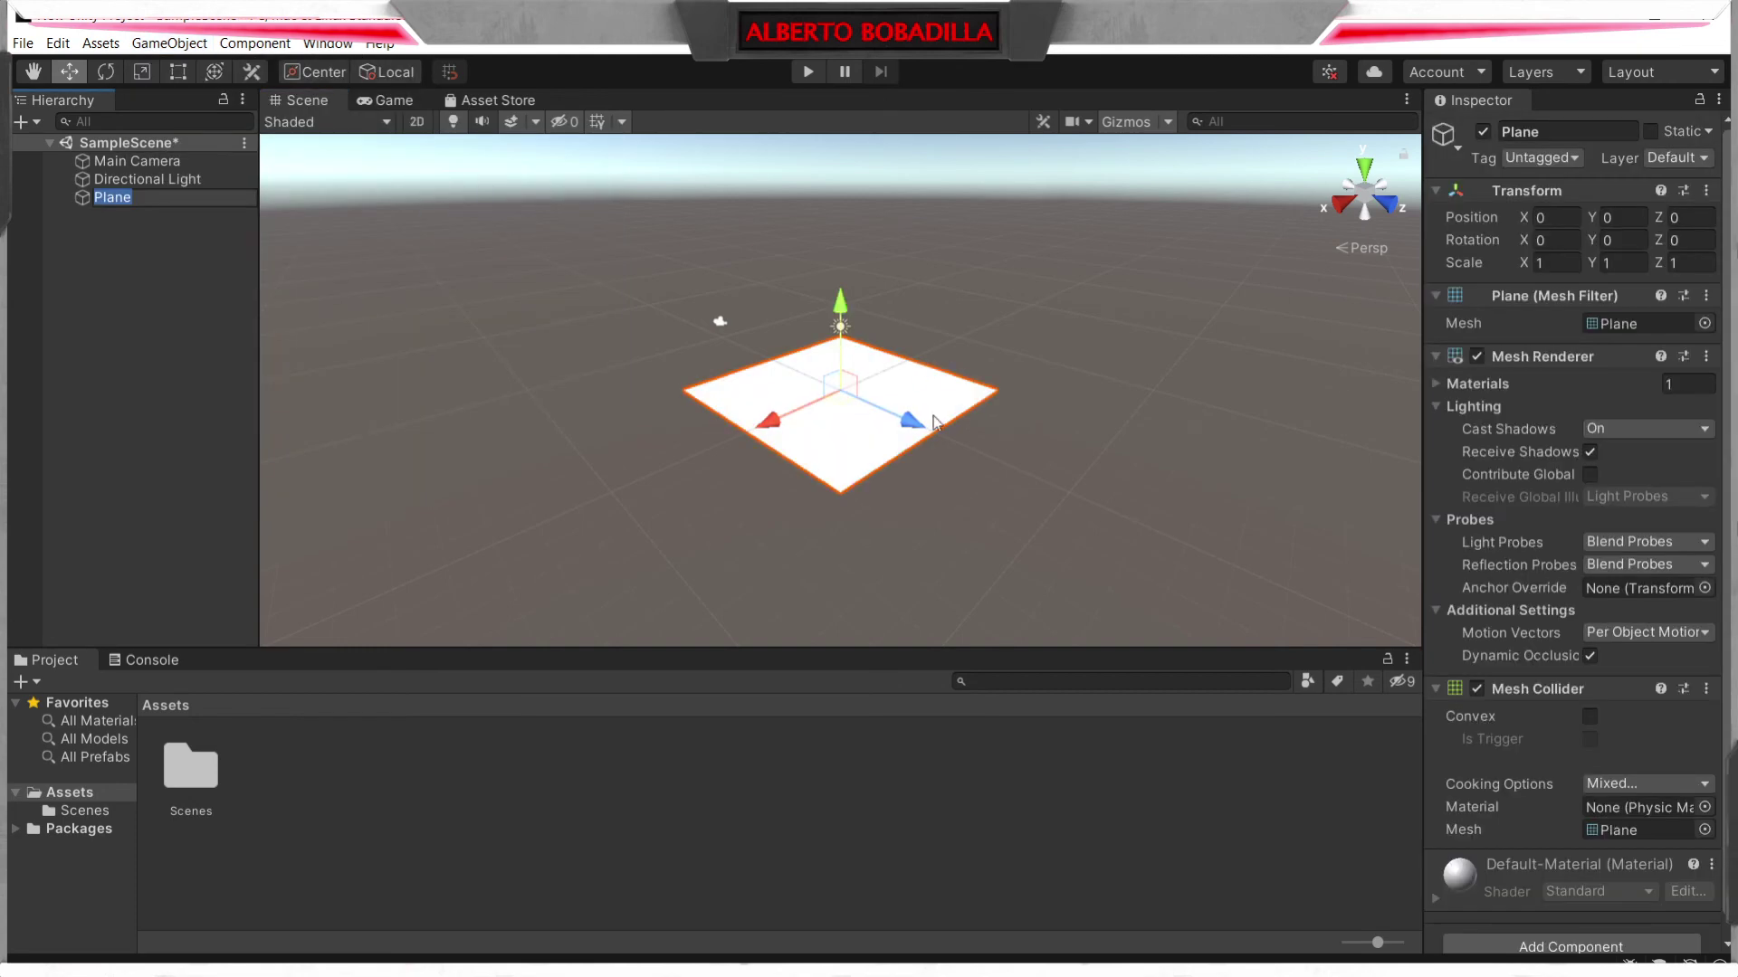
text(re)
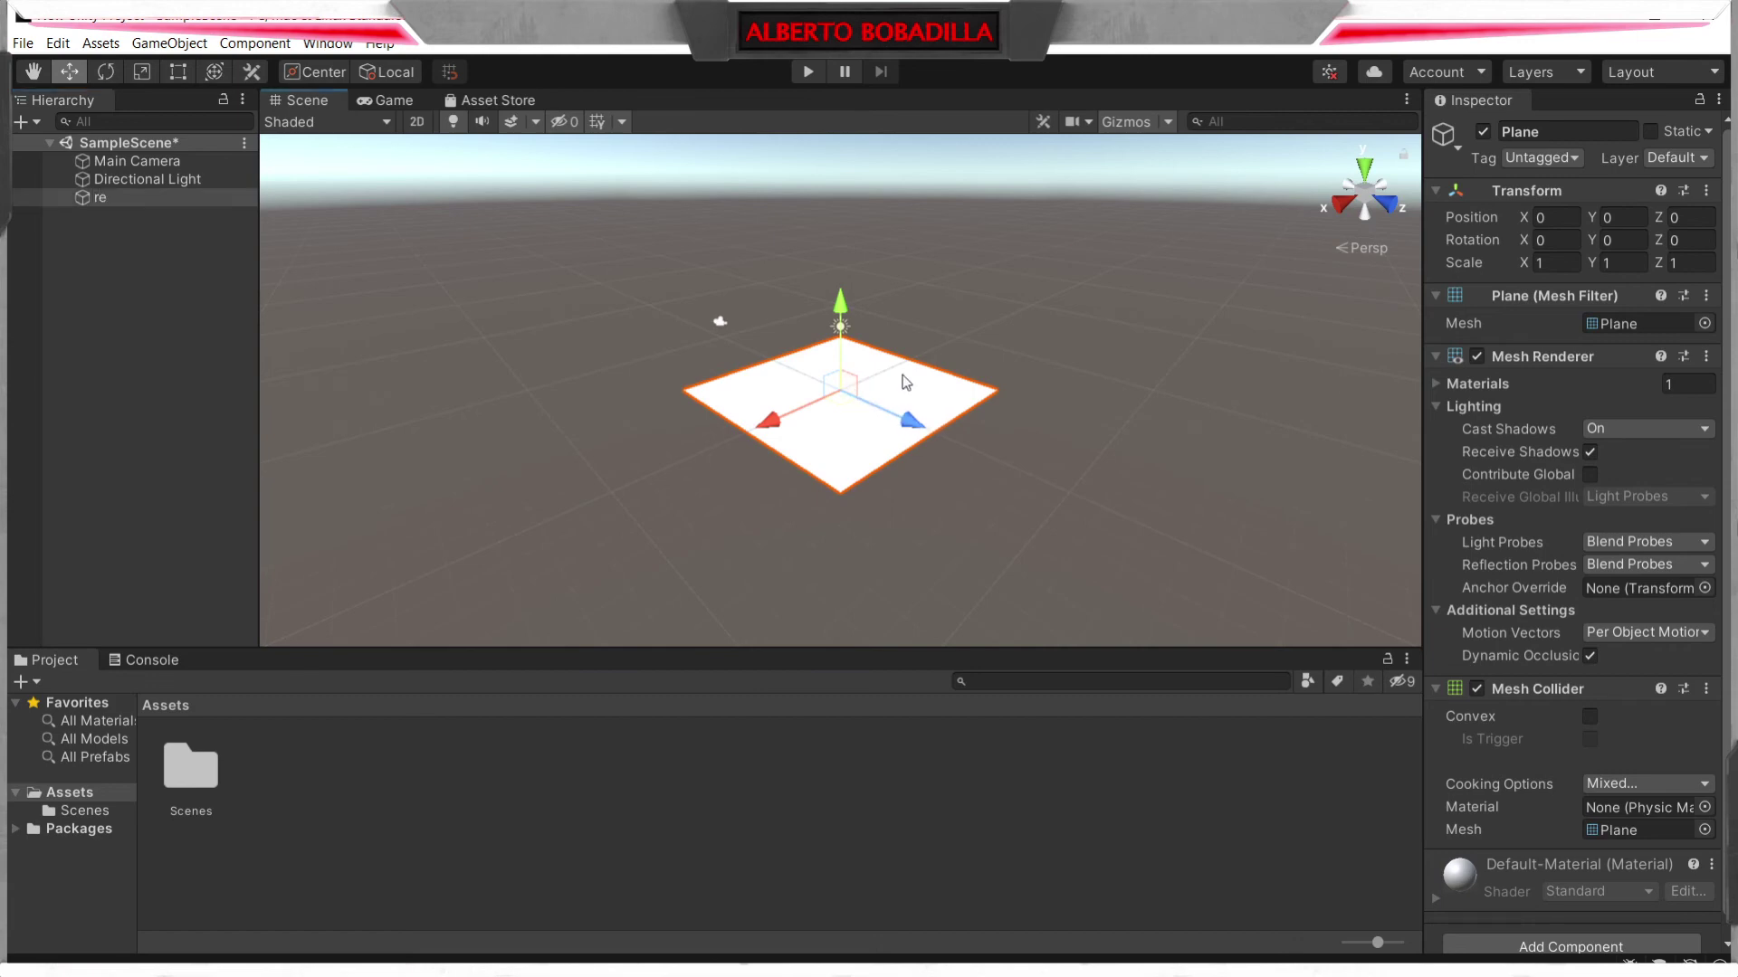
key(Return)
key(r)
drag(842, 392, 1138, 384)
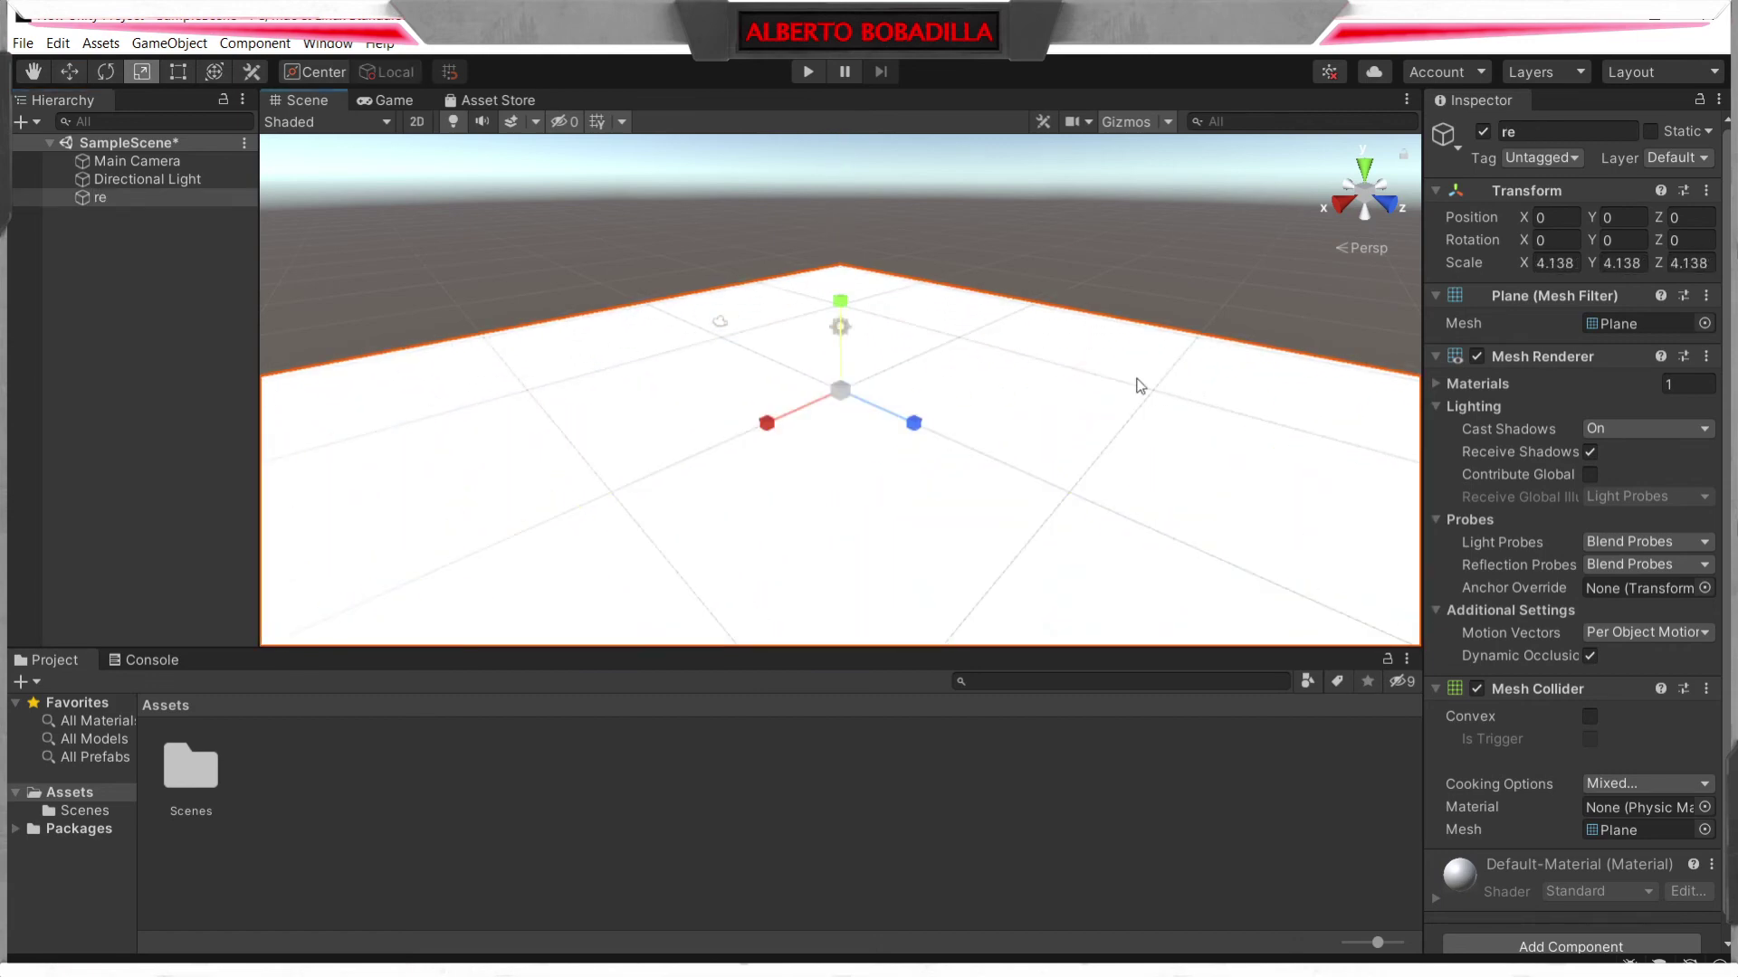
- Create a folder named Models inside the project's Assets and open it
click(148, 800)
right_click(494, 795)
mouse_move(561, 808)
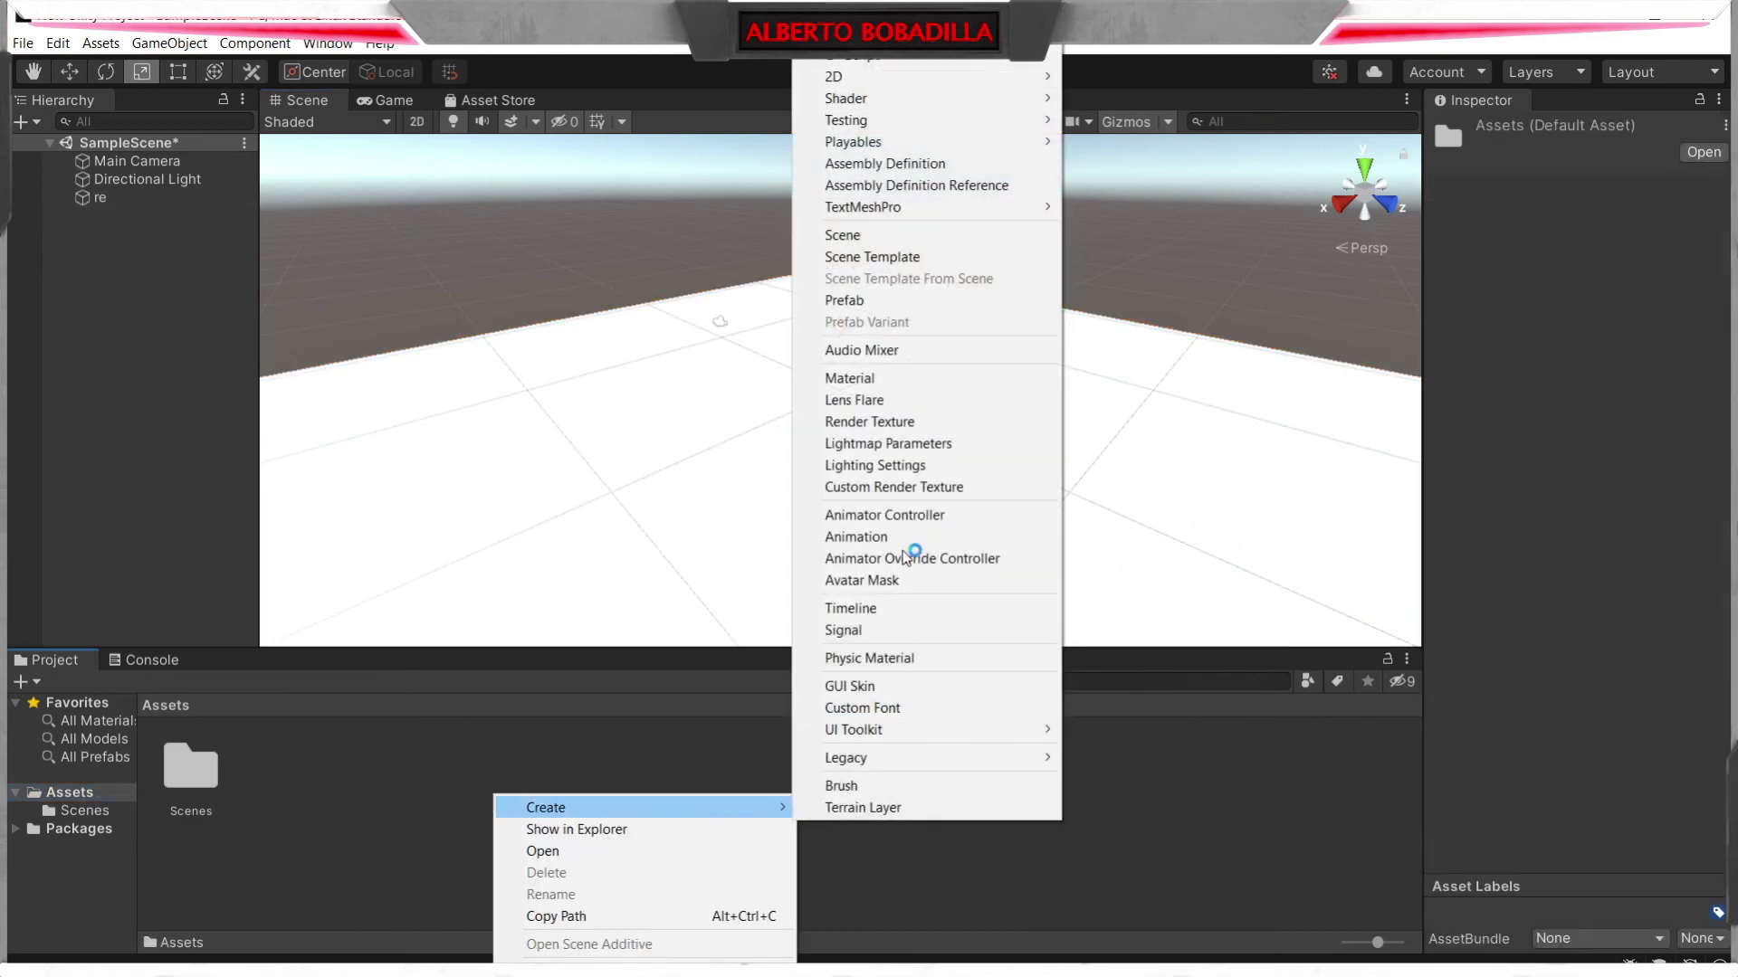
click(846, 65)
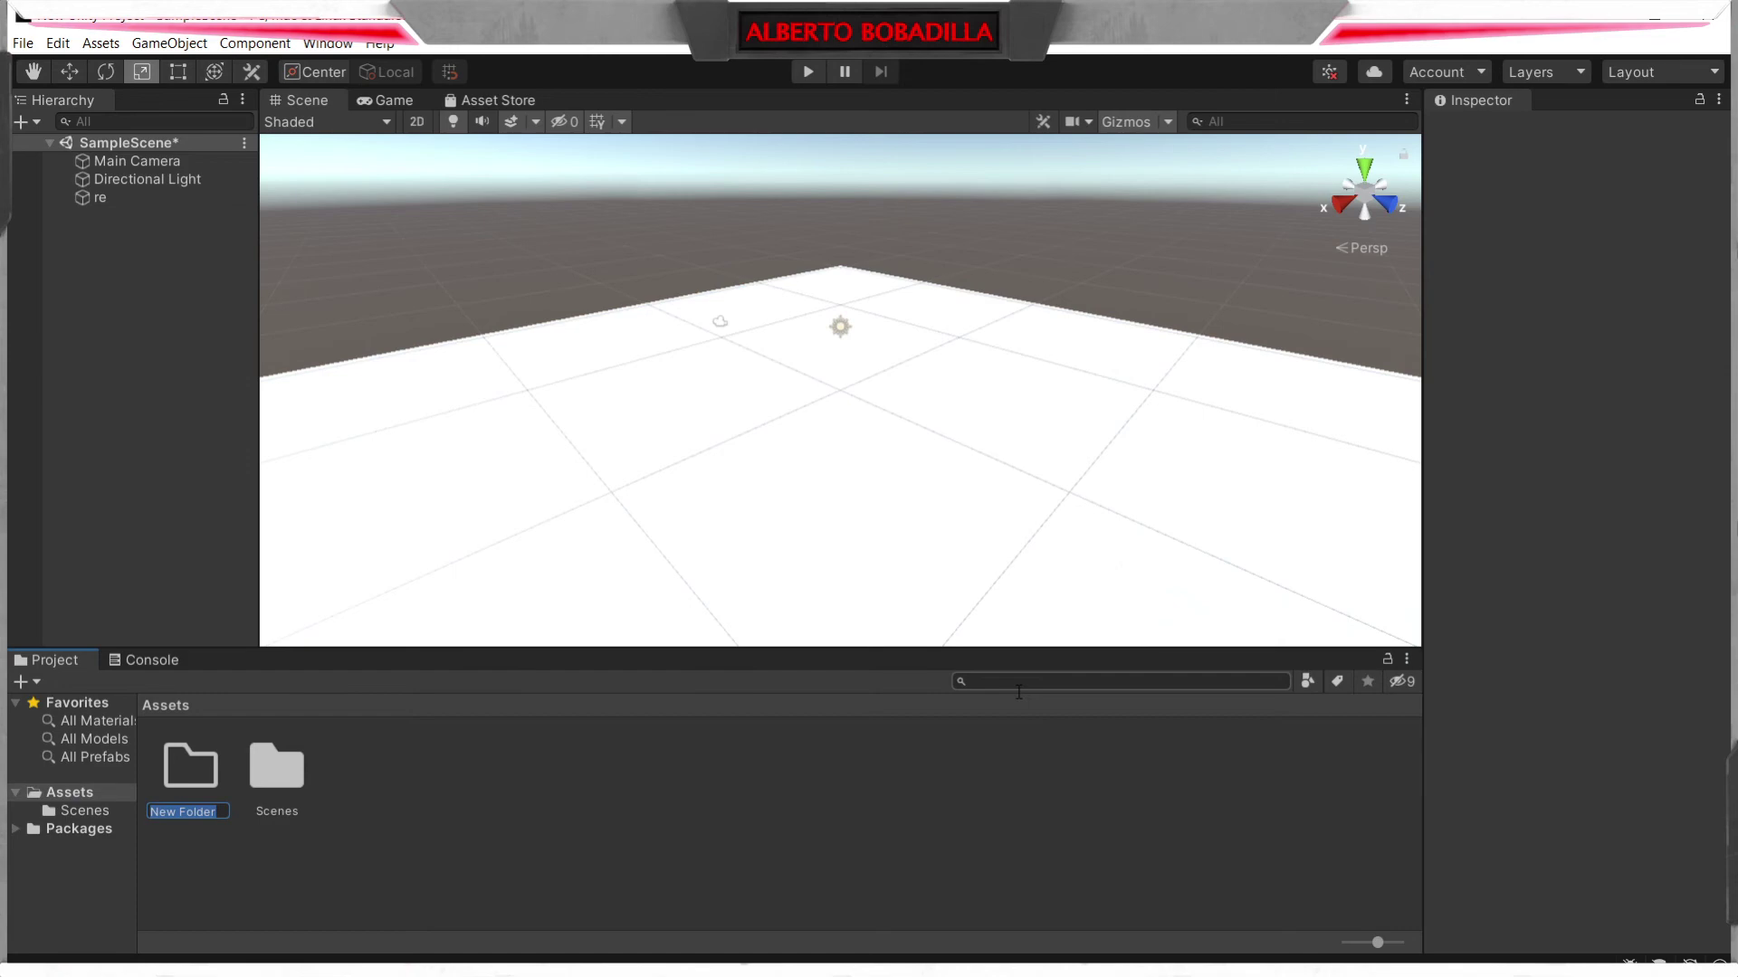
text(Models)
key(Return)
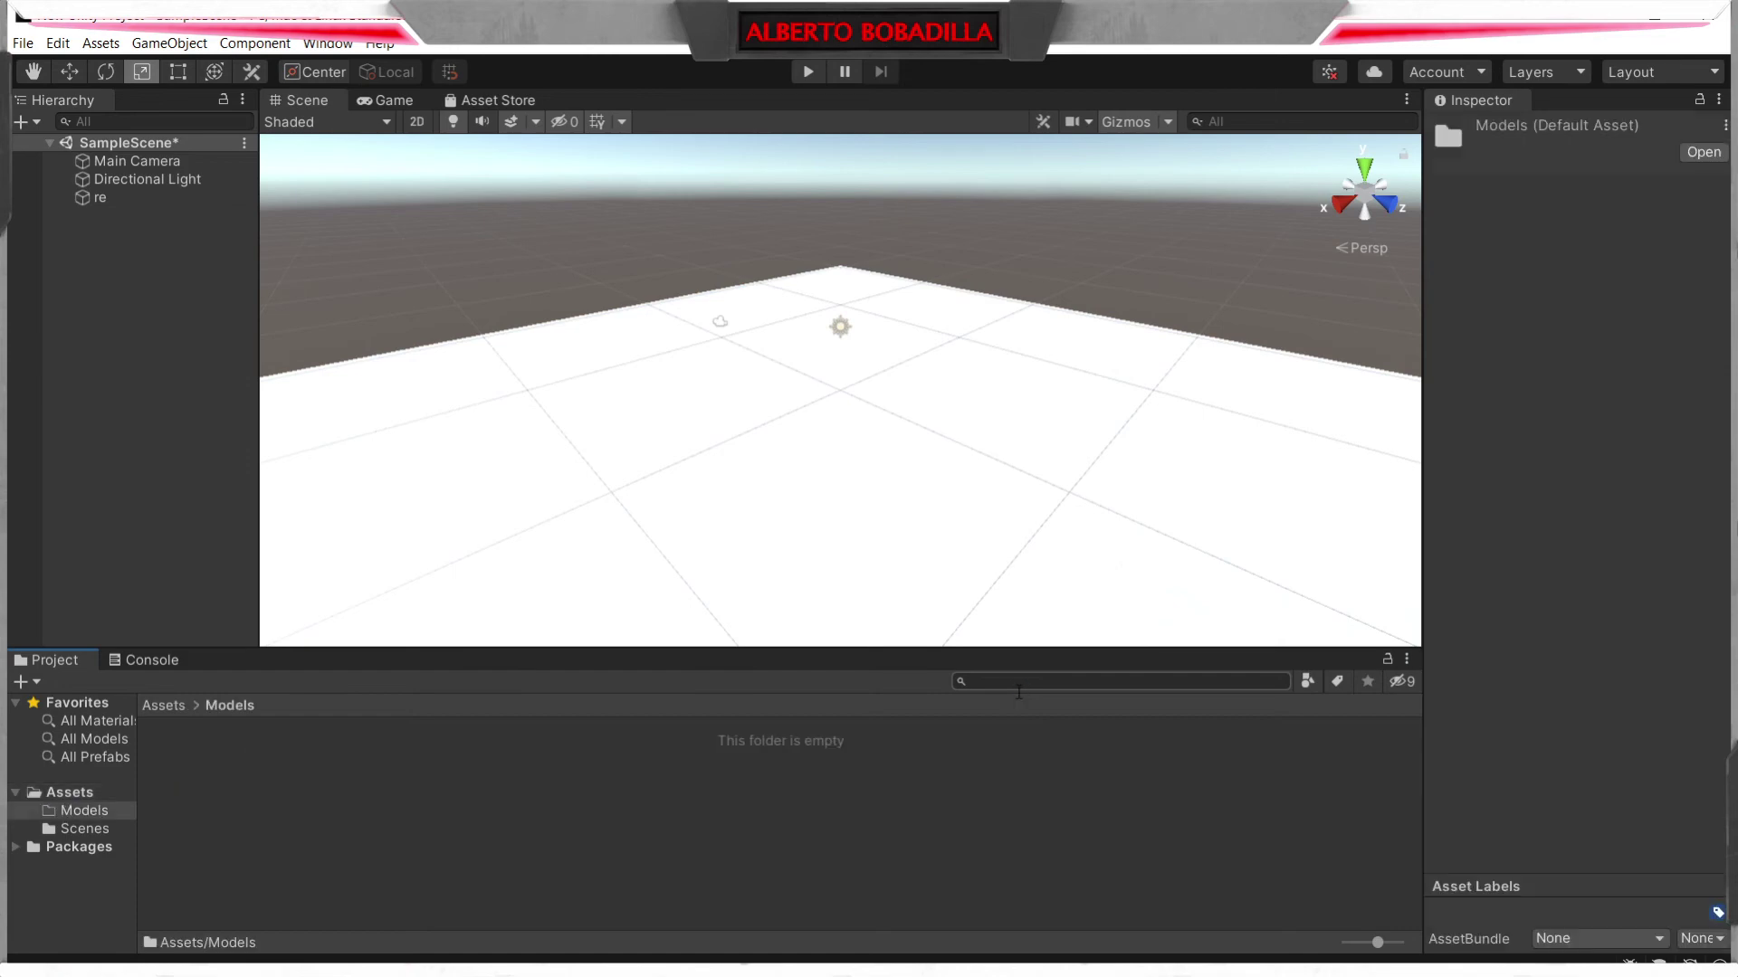
- Import Chess Set.fbx and T_ChessBoard_BC.png from the Chessboard folder on disk into the Models folder
right_click(565, 830)
right_click(463, 757)
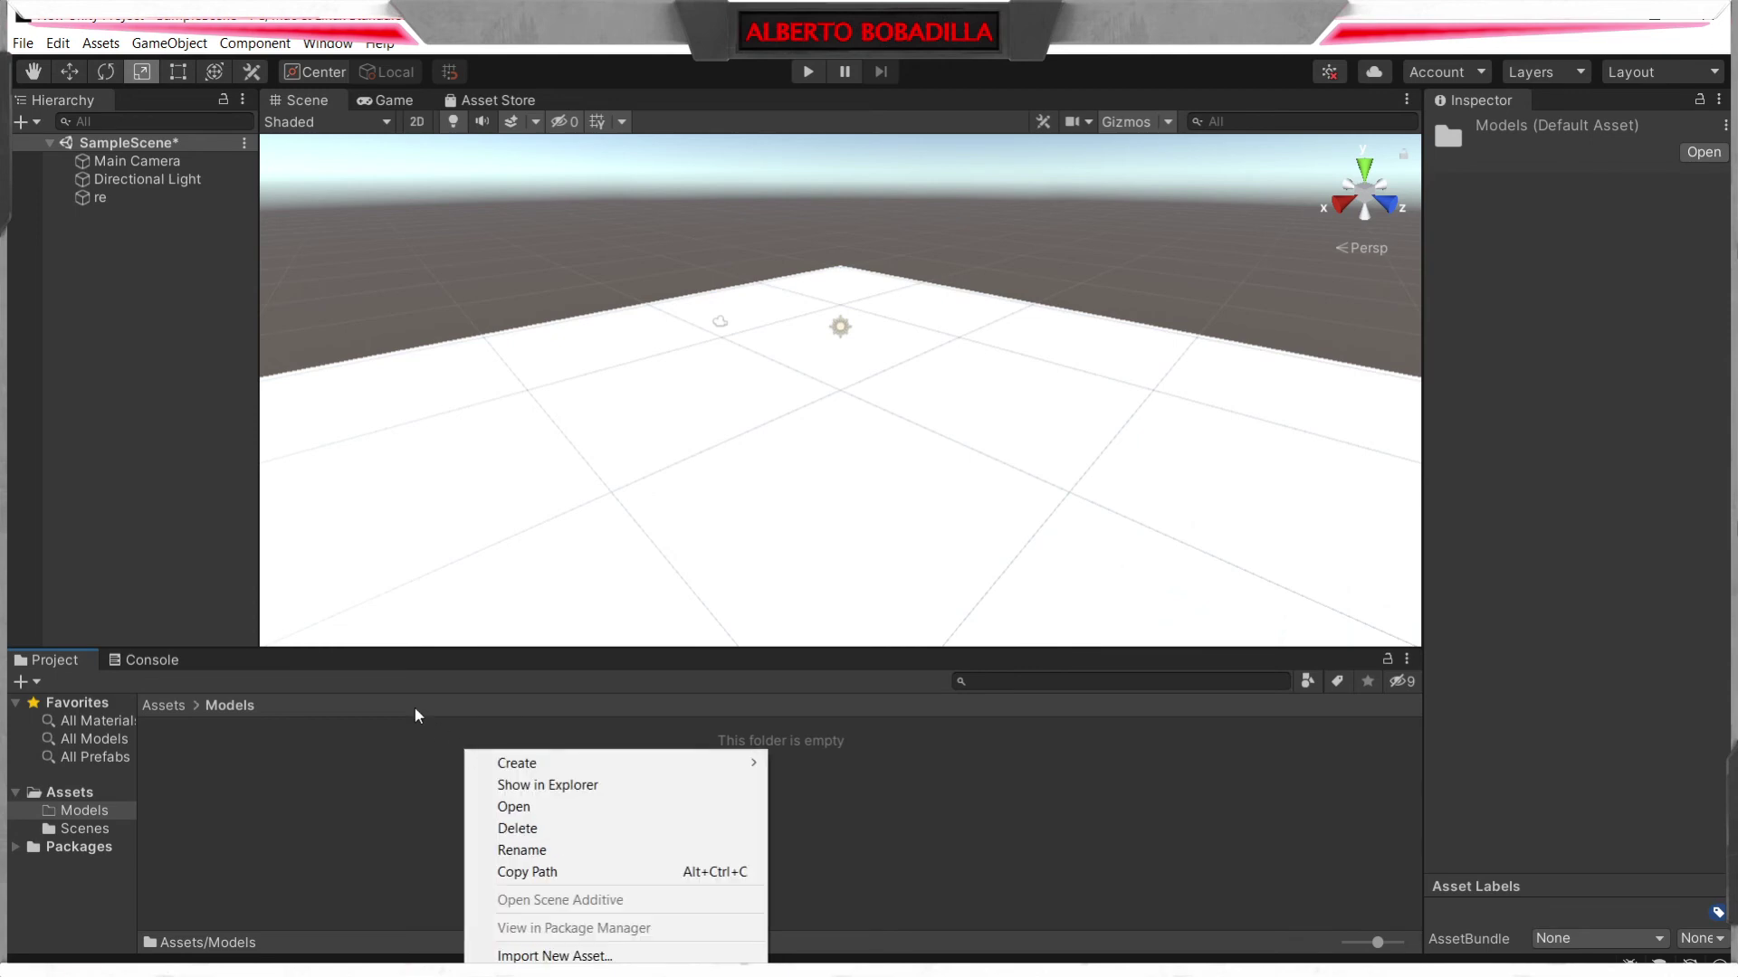
click(489, 778)
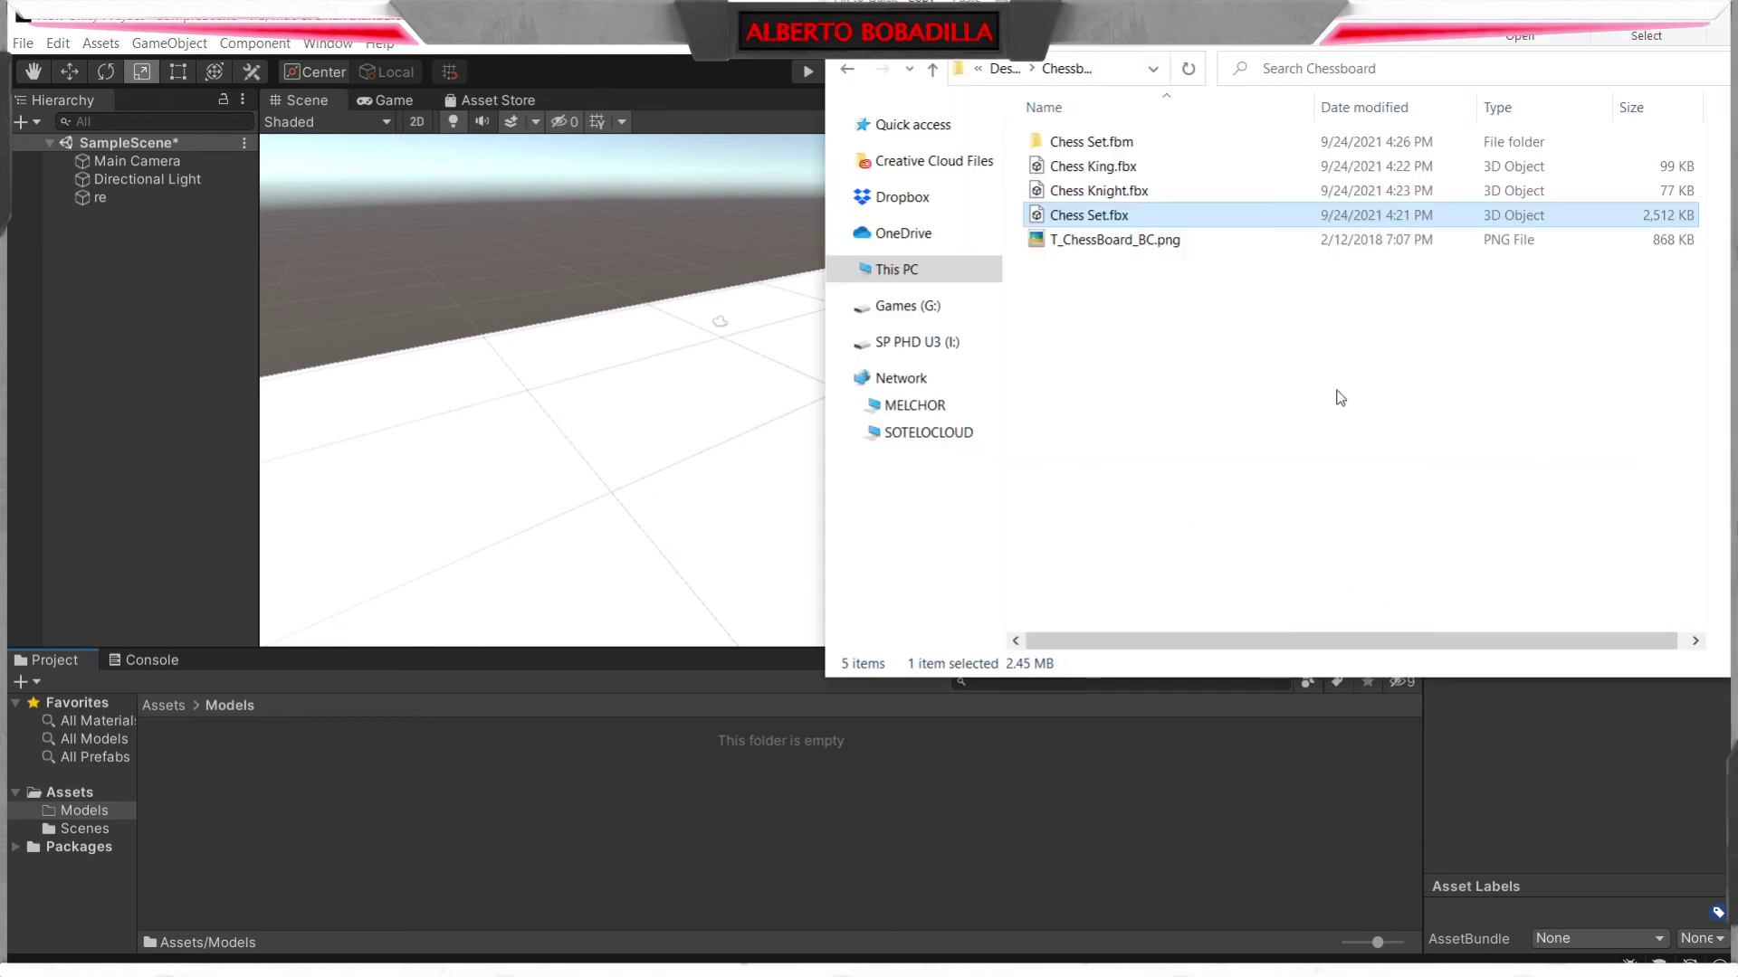
ctrl+click(1100, 241)
drag(1083, 221, 248, 840)
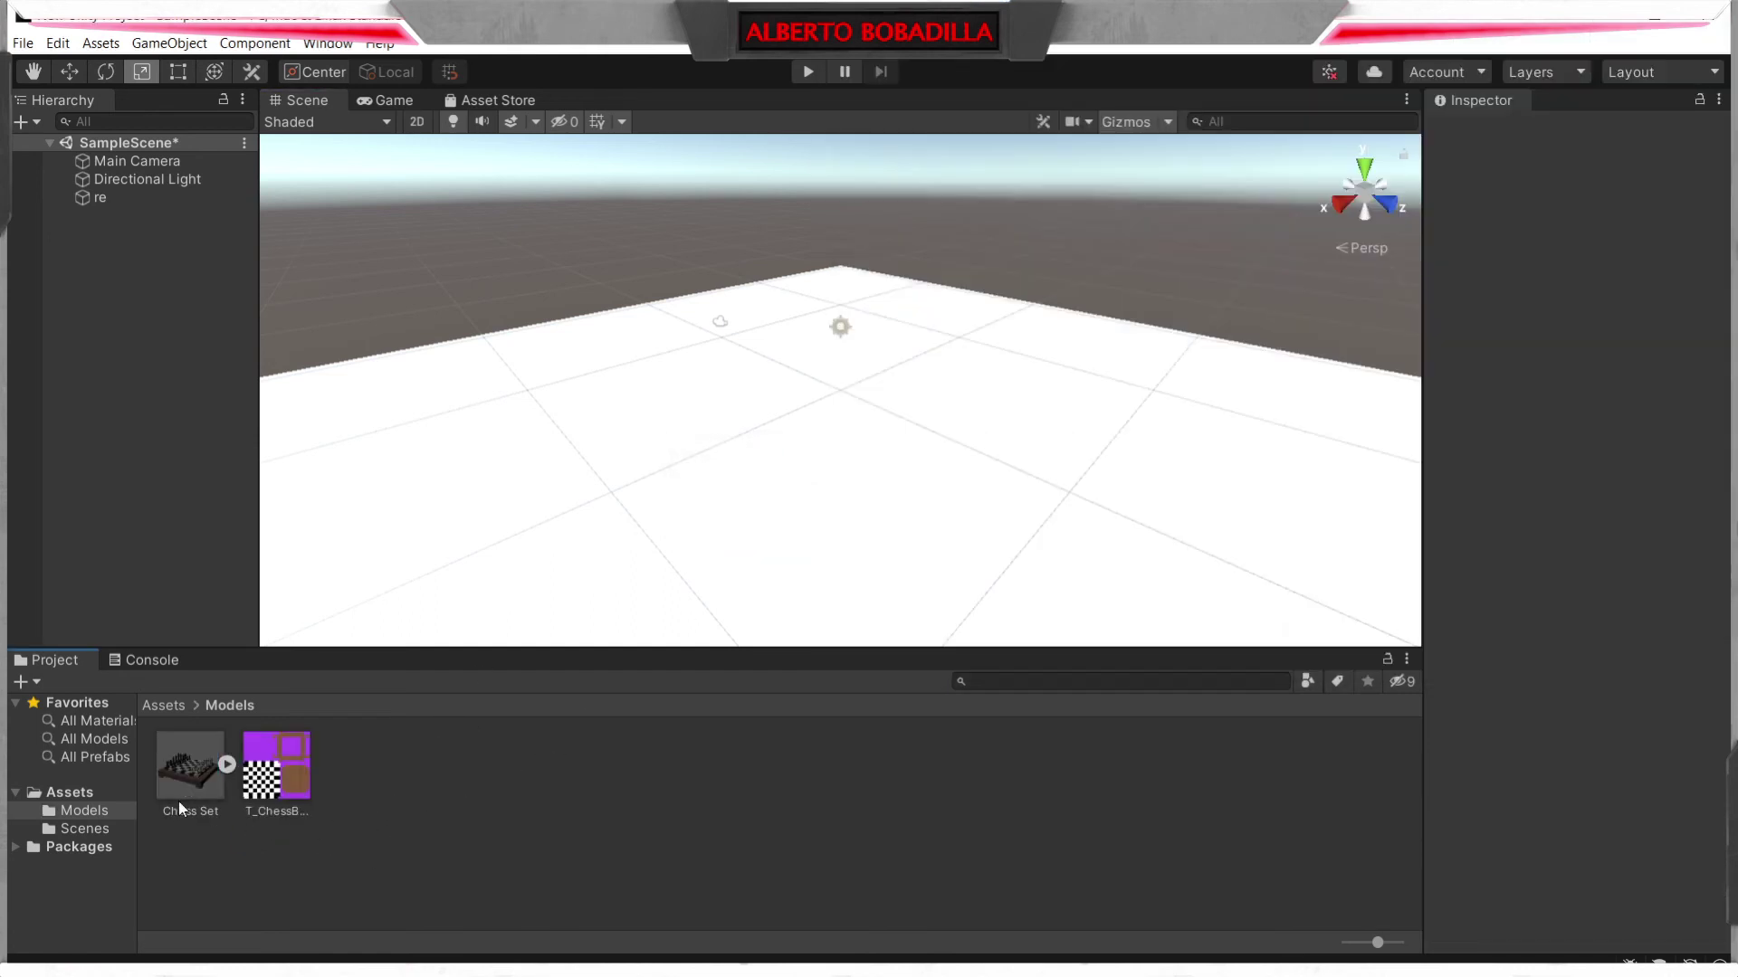
- Examine the Chess Set asset's import settings and the individual meshes it contains
click(192, 780)
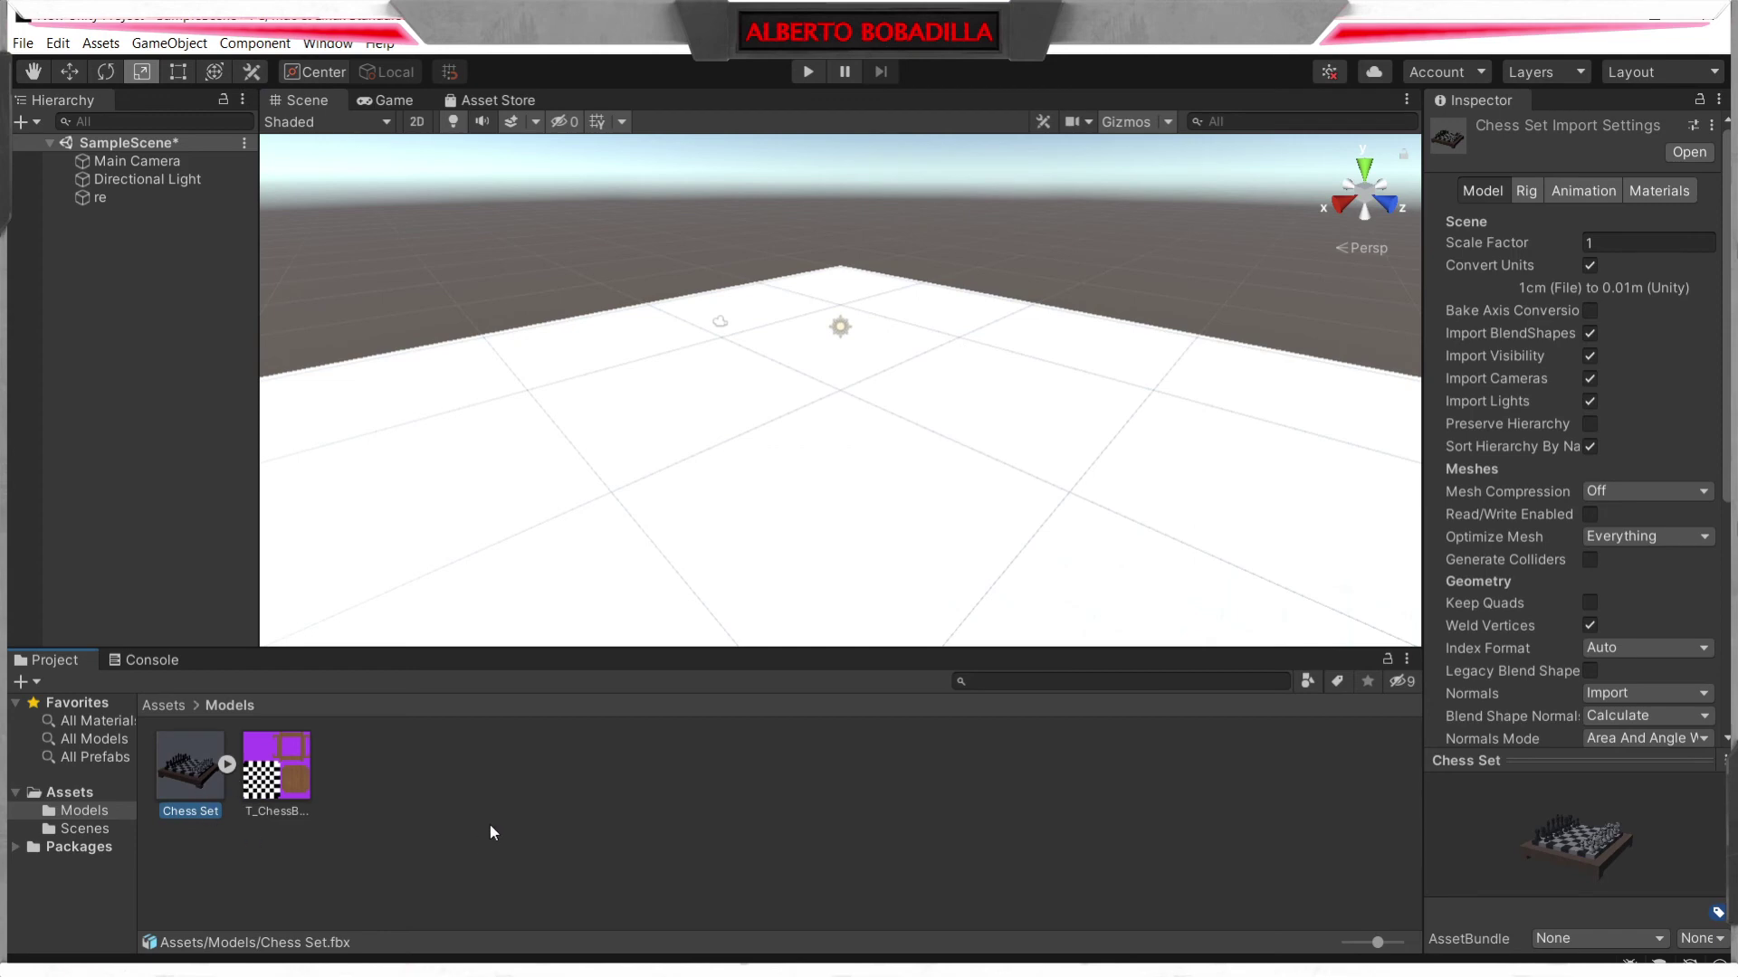
click(225, 763)
scroll(507, 812, down, 3)
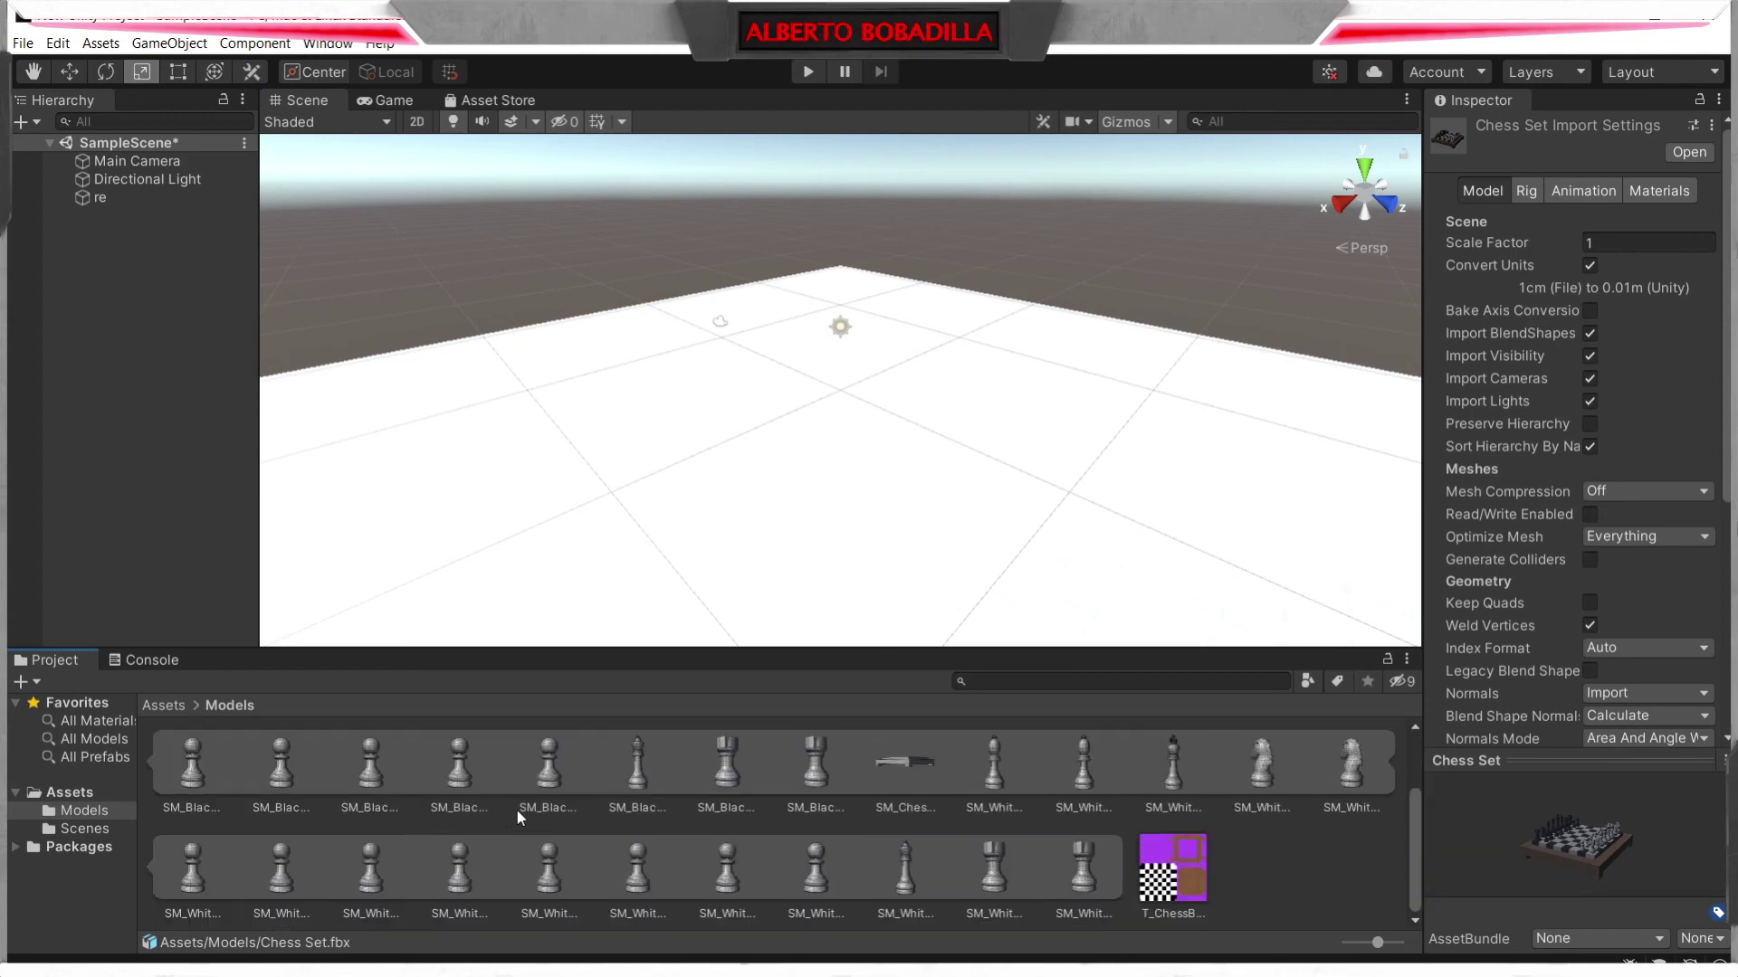
scroll(518, 810, up, 3)
click(226, 765)
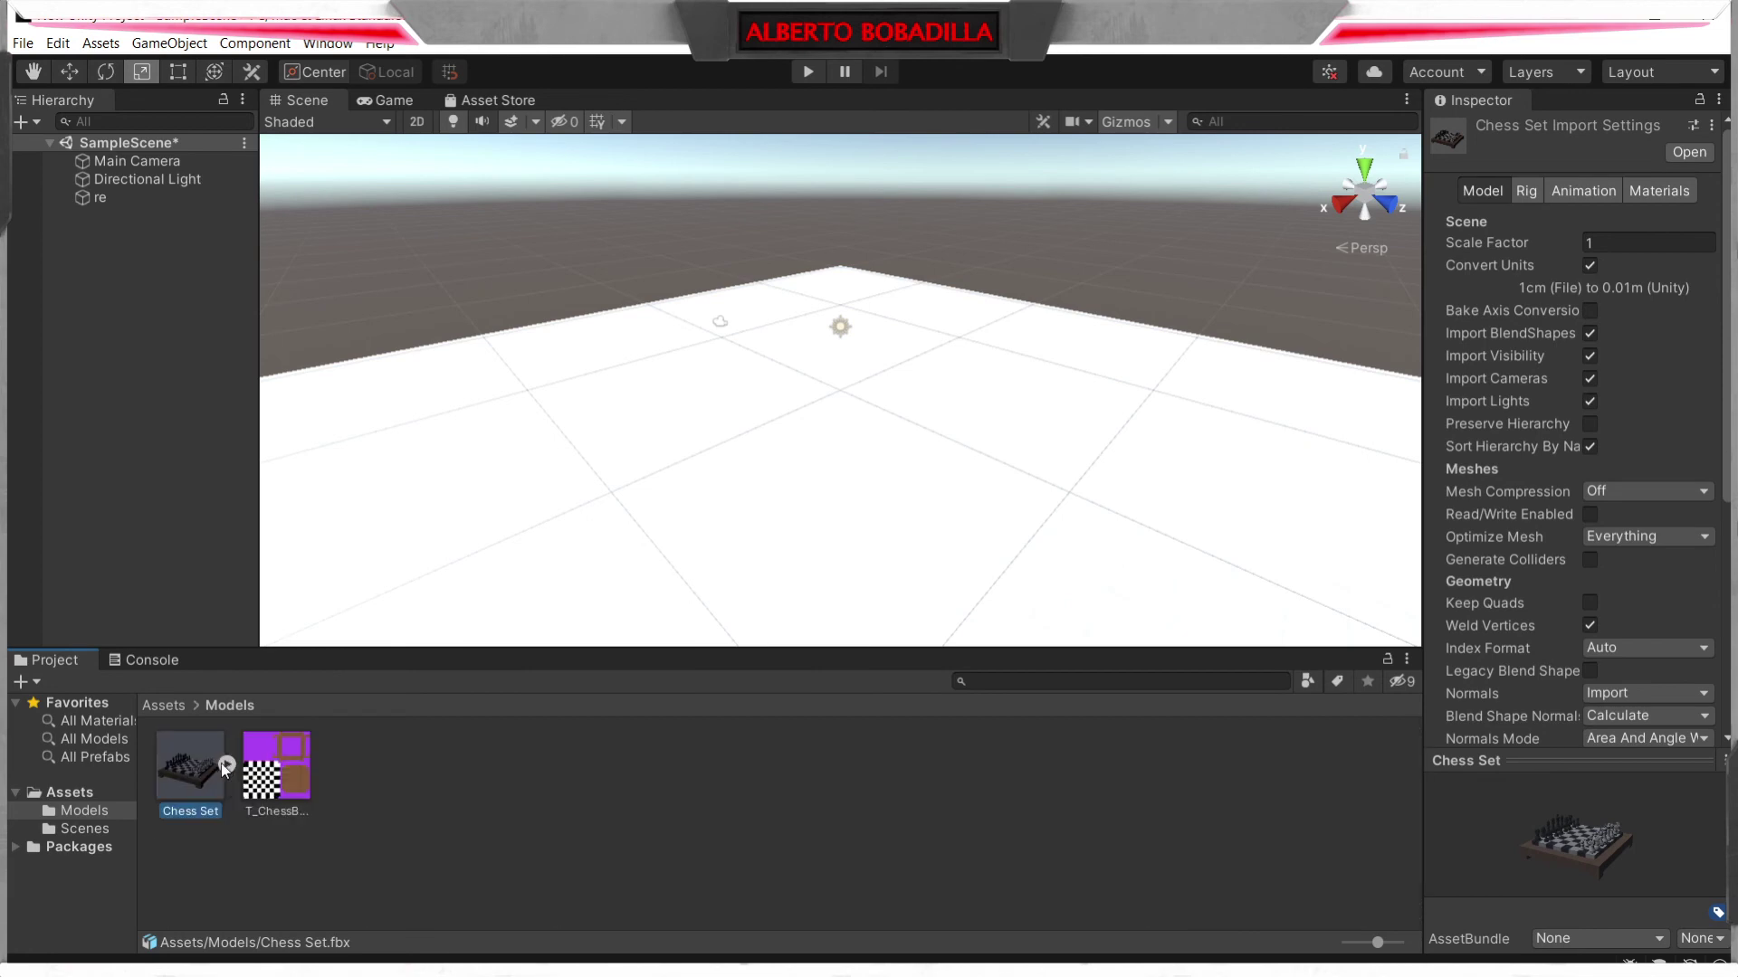
- Place the Chess Set model in the scene on the plane and frame it in view
click(438, 807)
click(177, 763)
drag(176, 779, 834, 473)
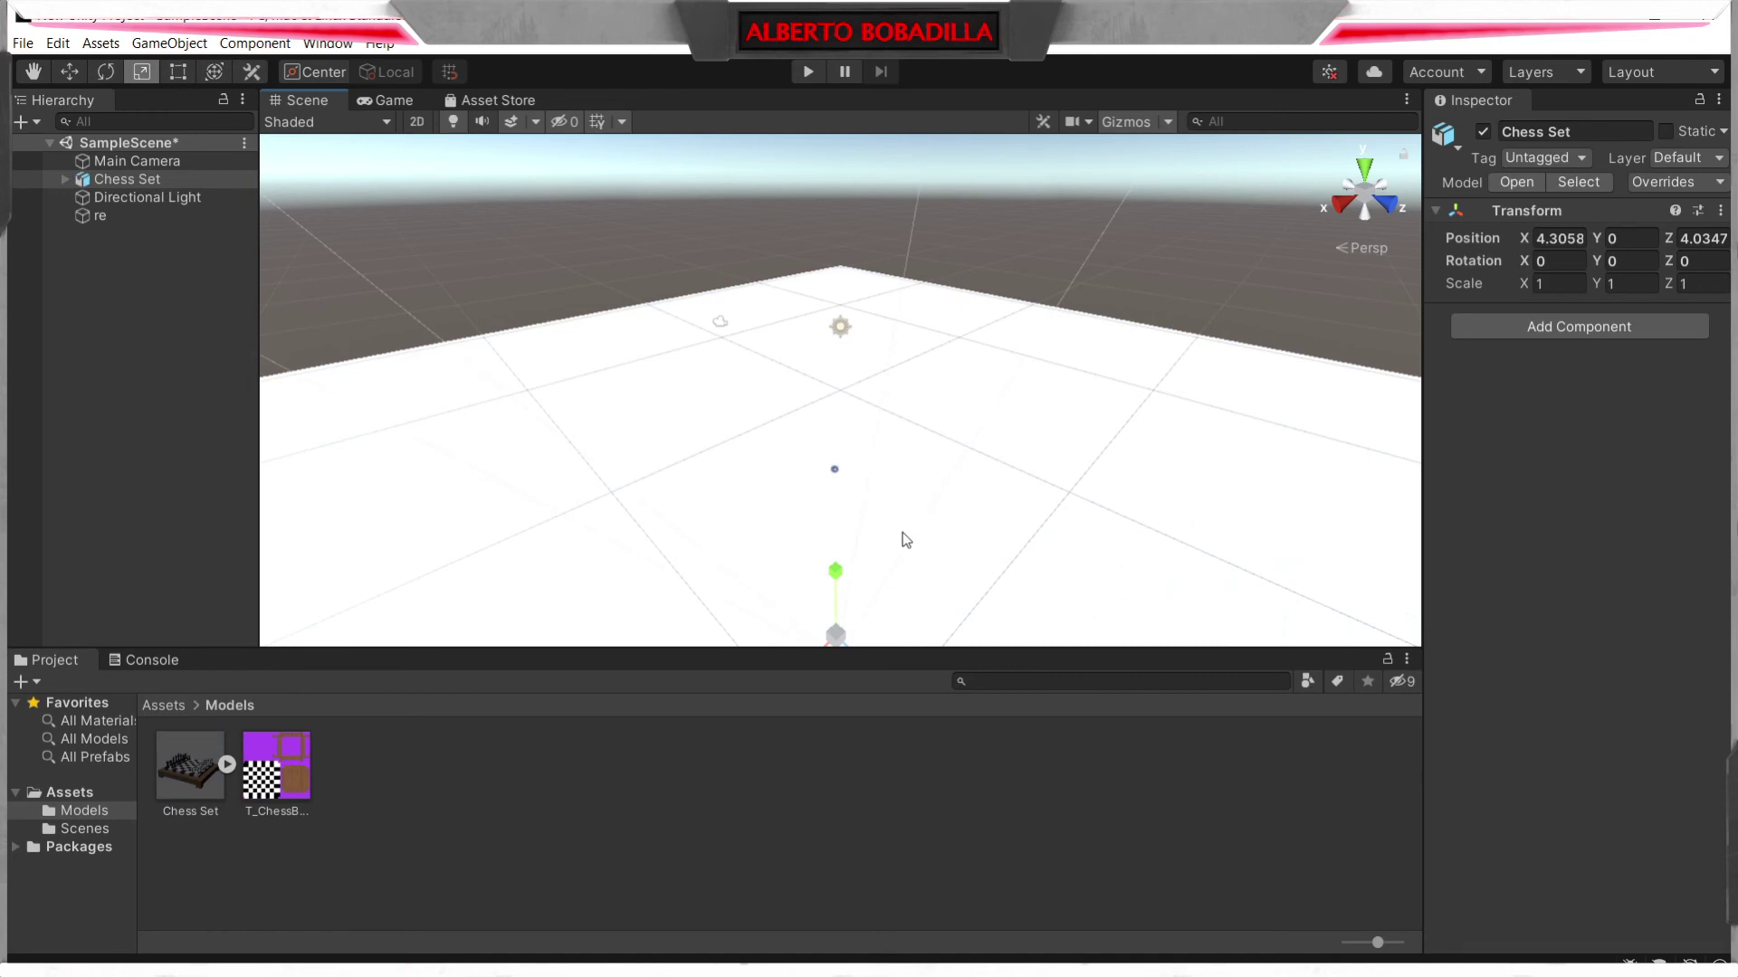
key(f)
scroll(872, 487, up, 5)
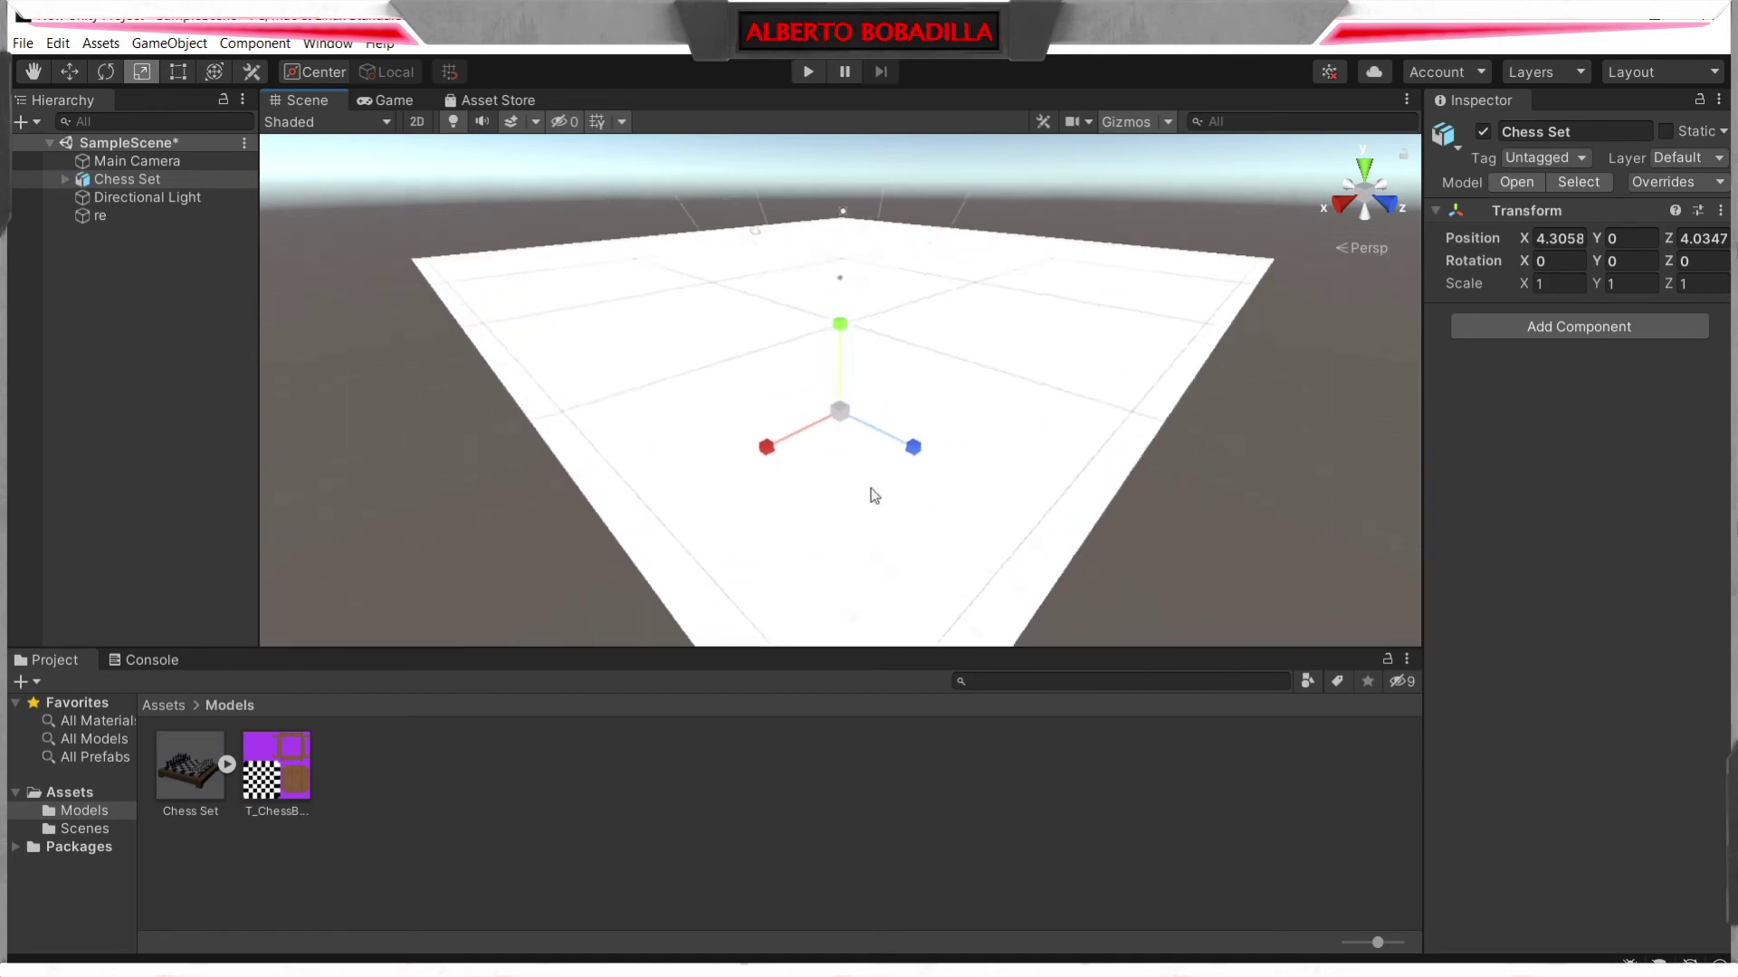
scroll(865, 356, up, 5)
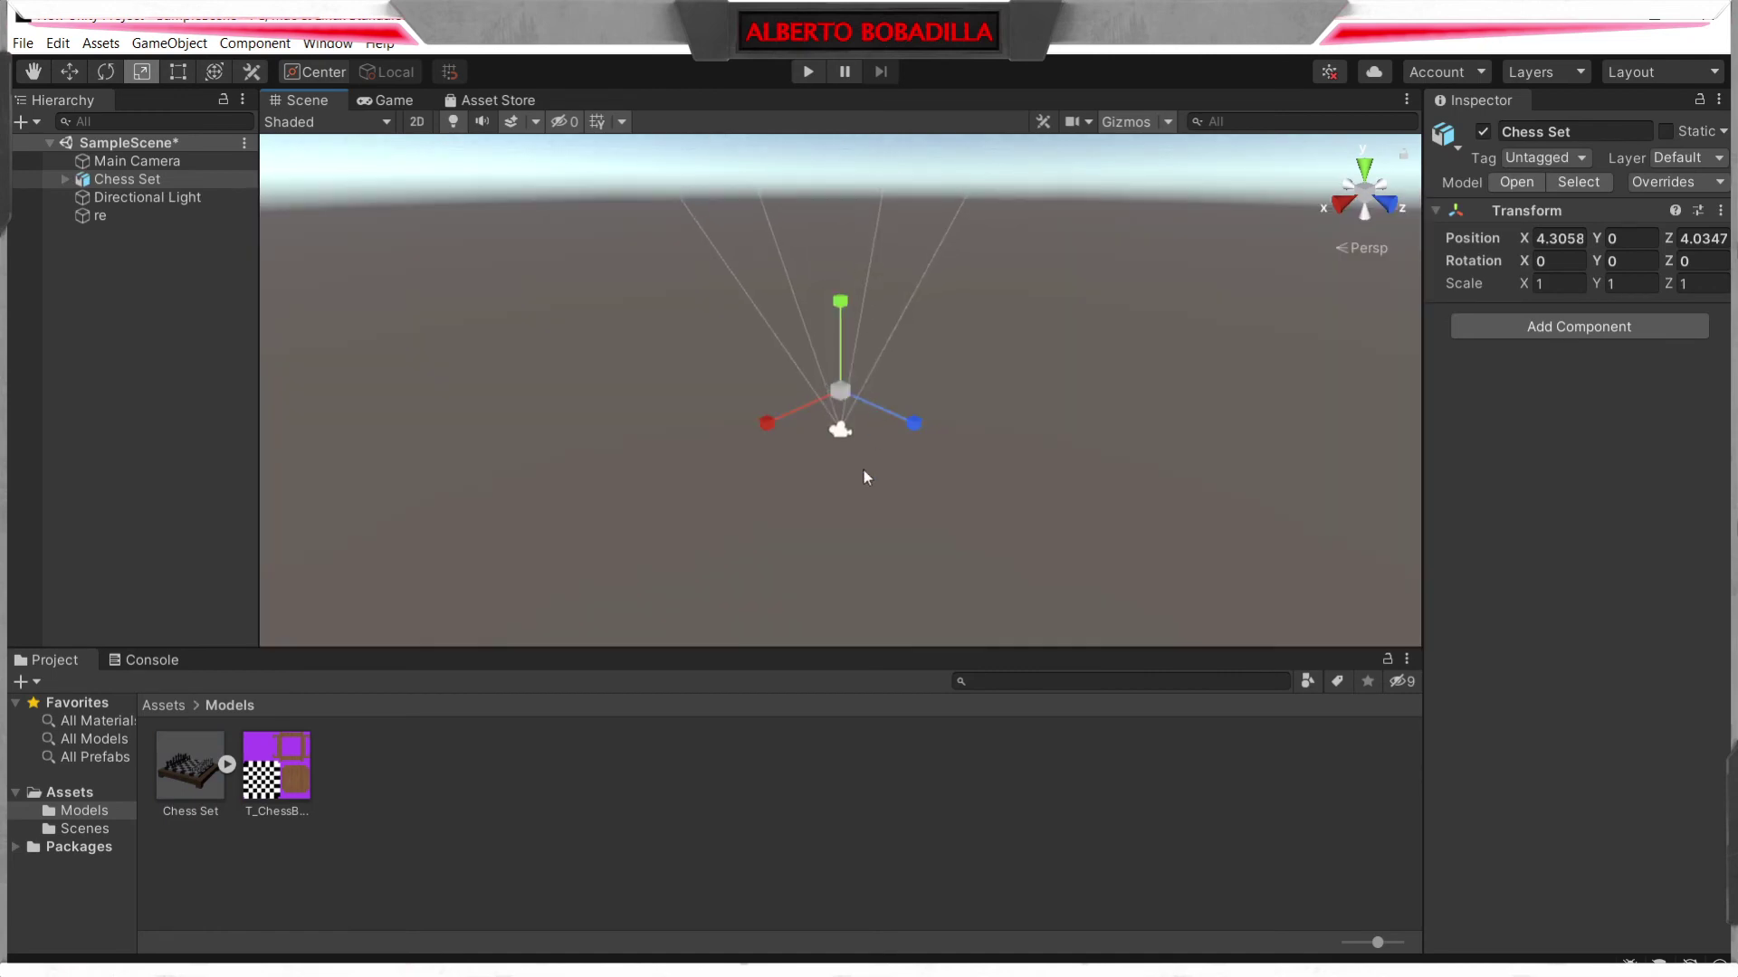
scroll(871, 426, down, 6)
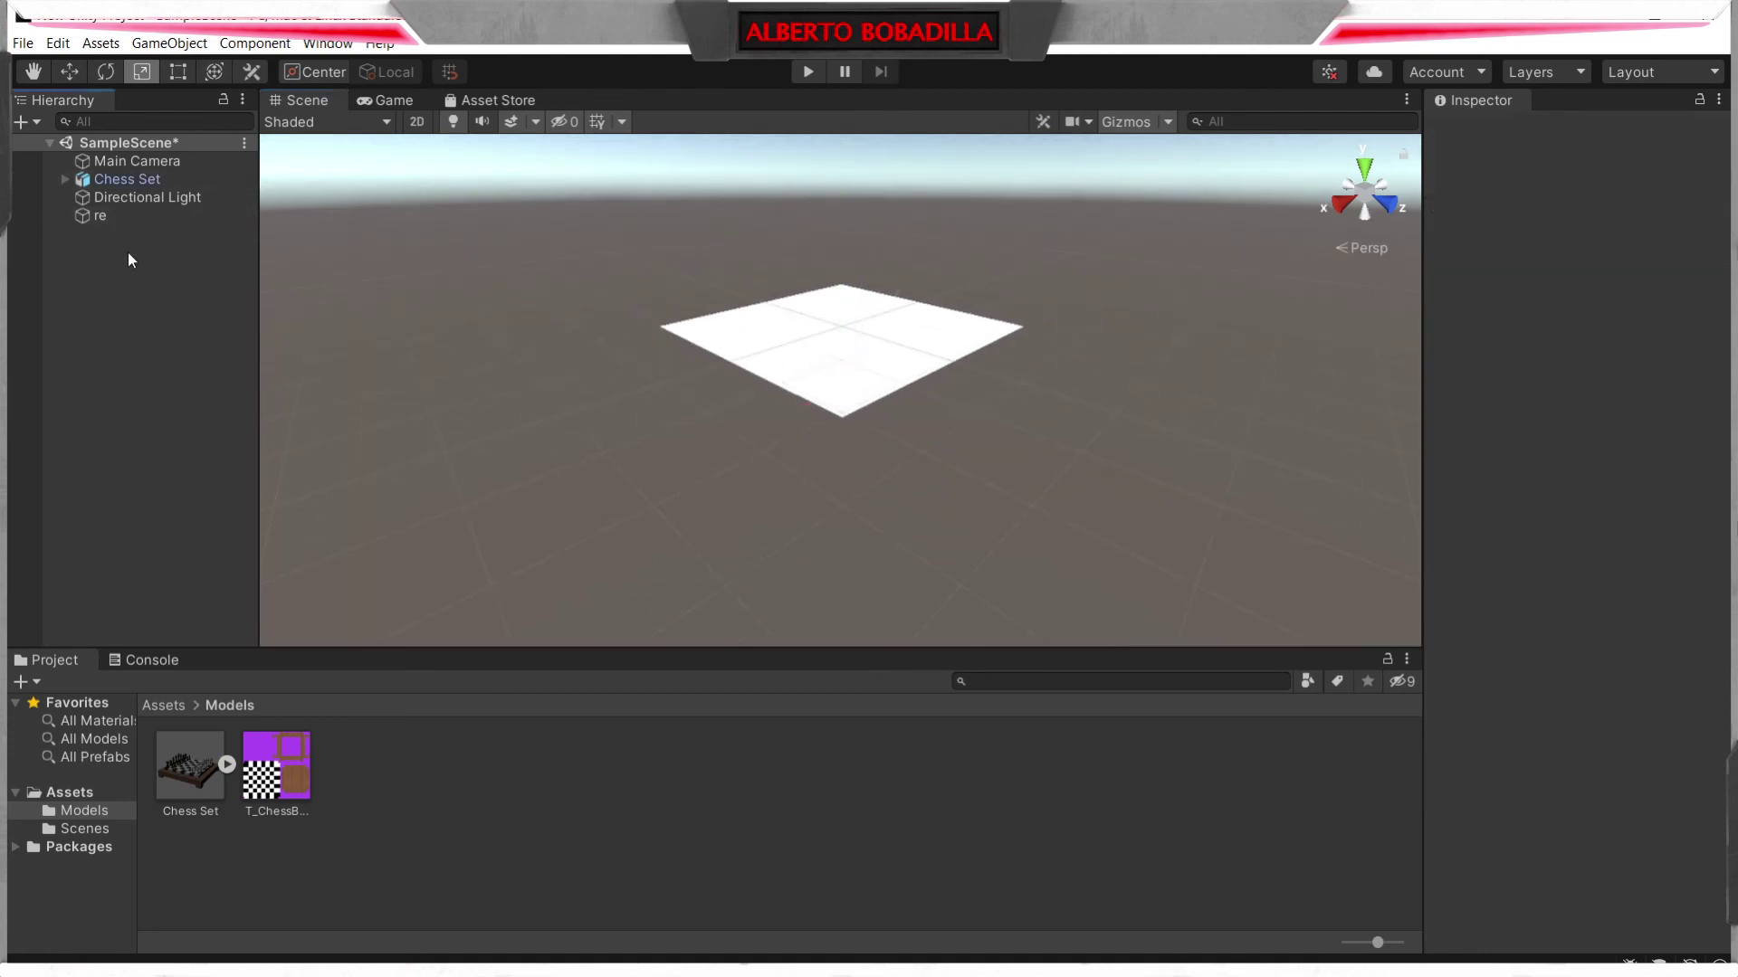
- Delete the Chess Set from the scene and apply an import Scale Factor of 100 to the Chess Set asset
click(136, 180)
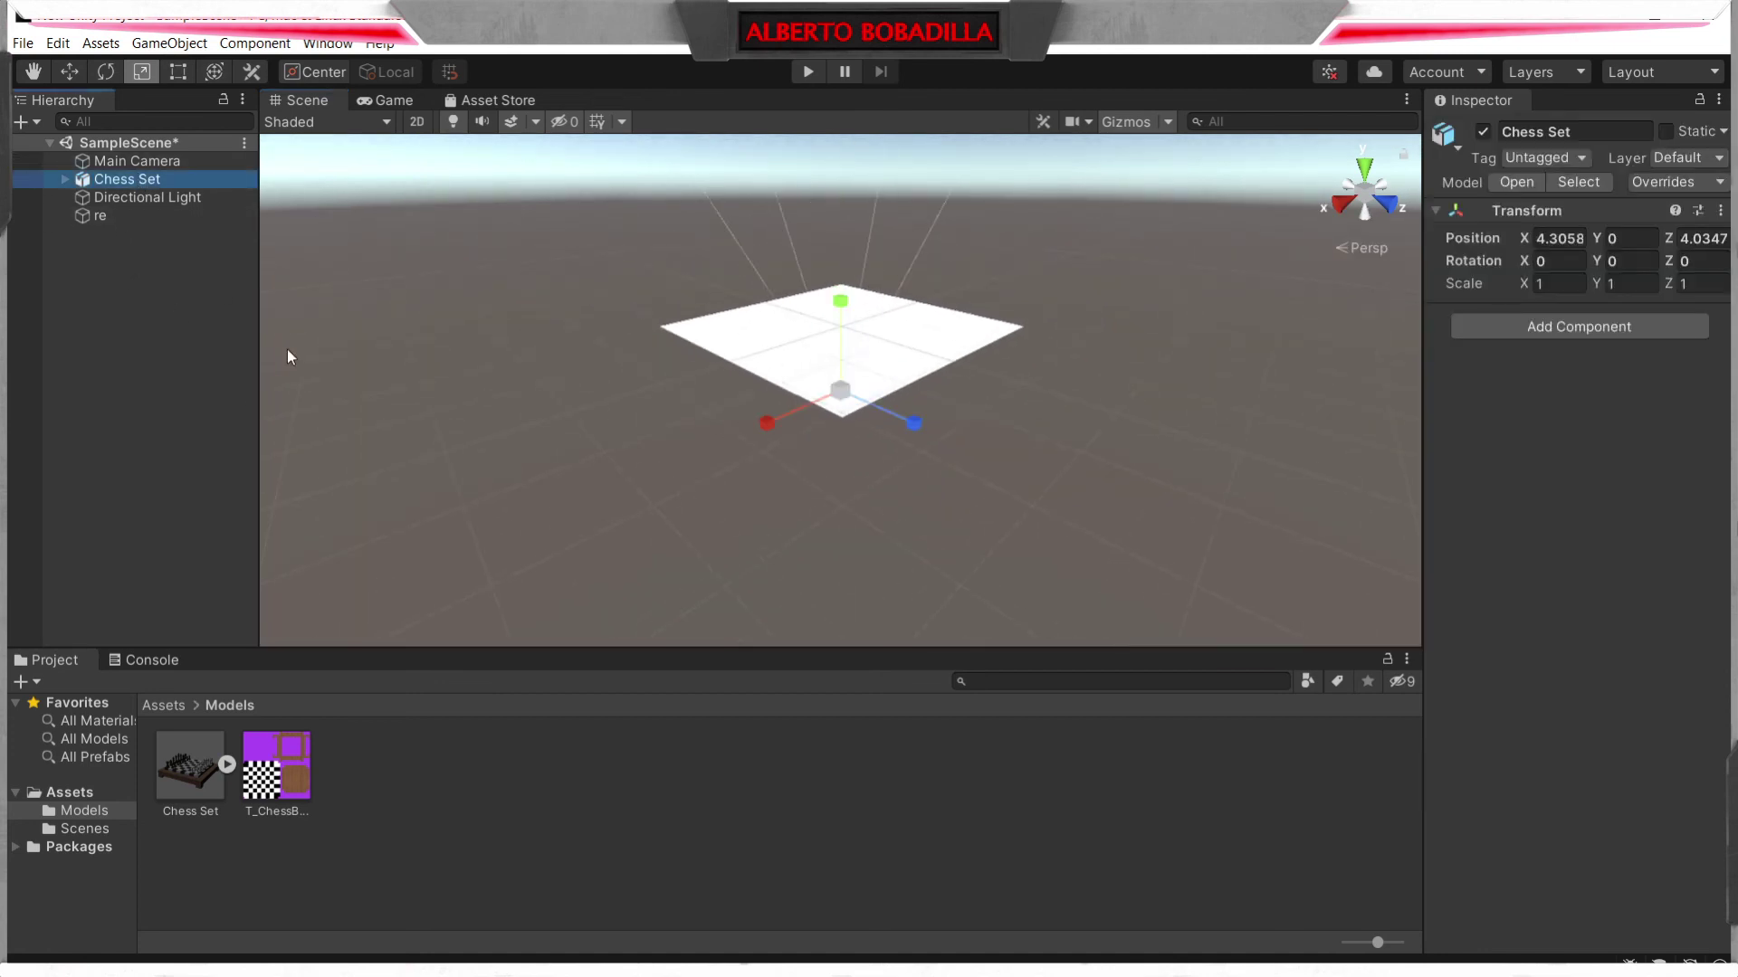
key(Delete)
click(186, 767)
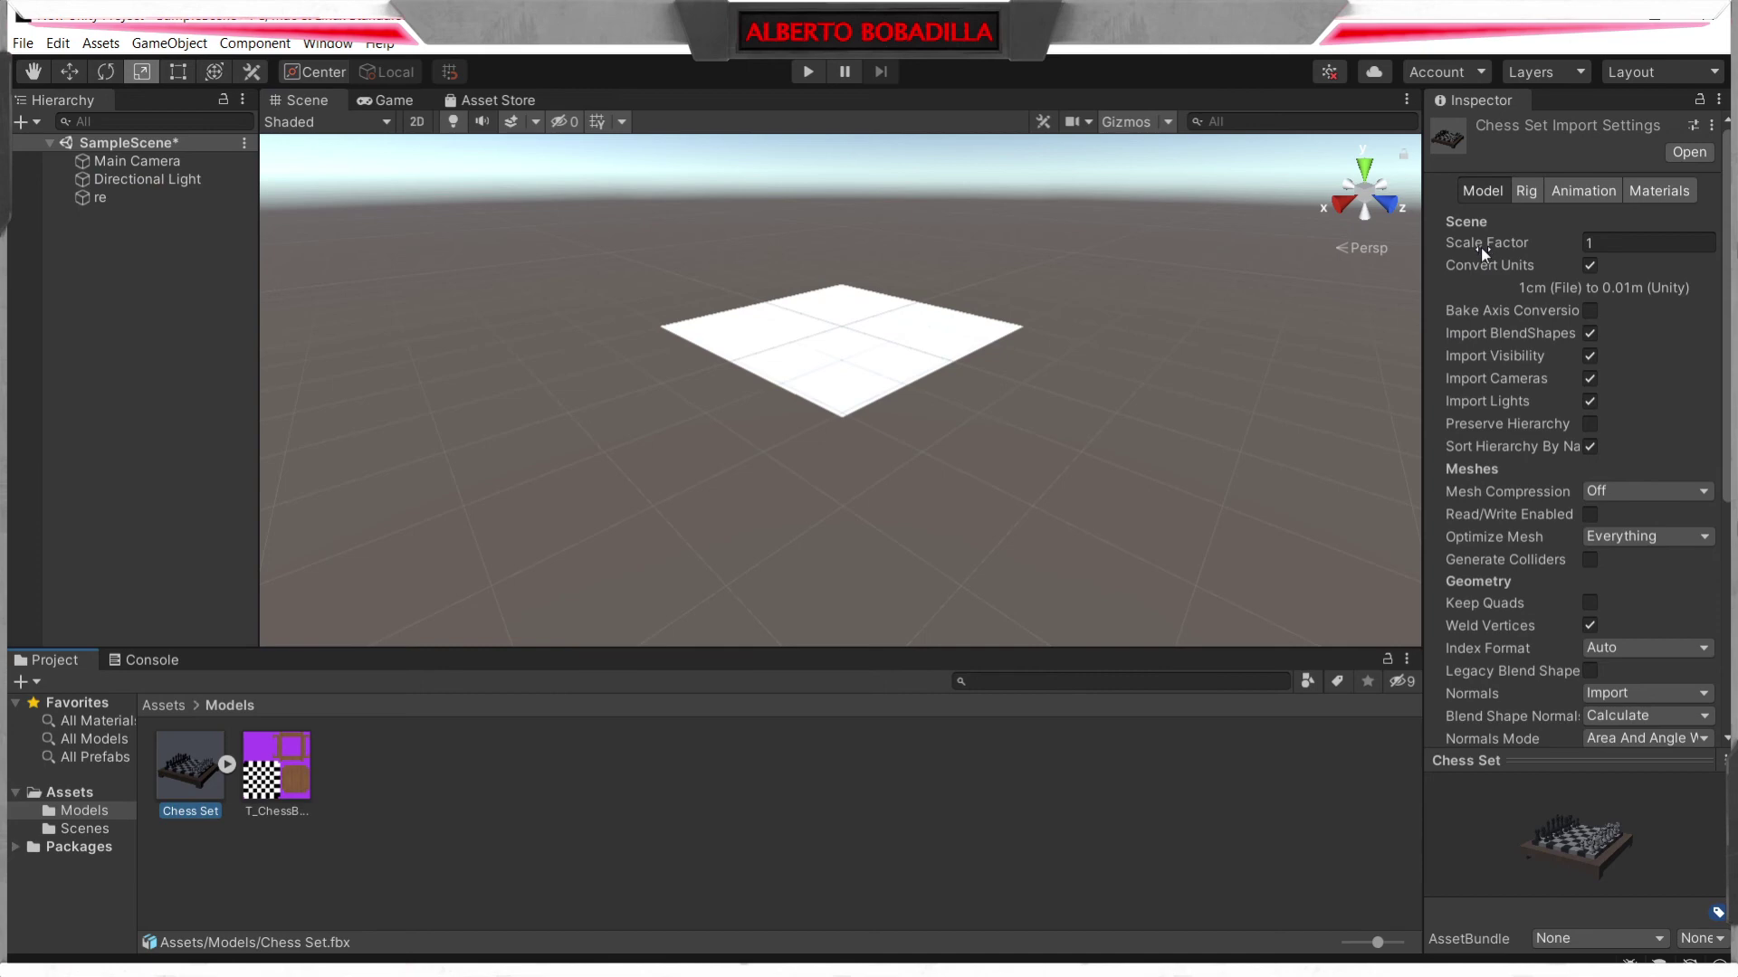
click(1572, 242)
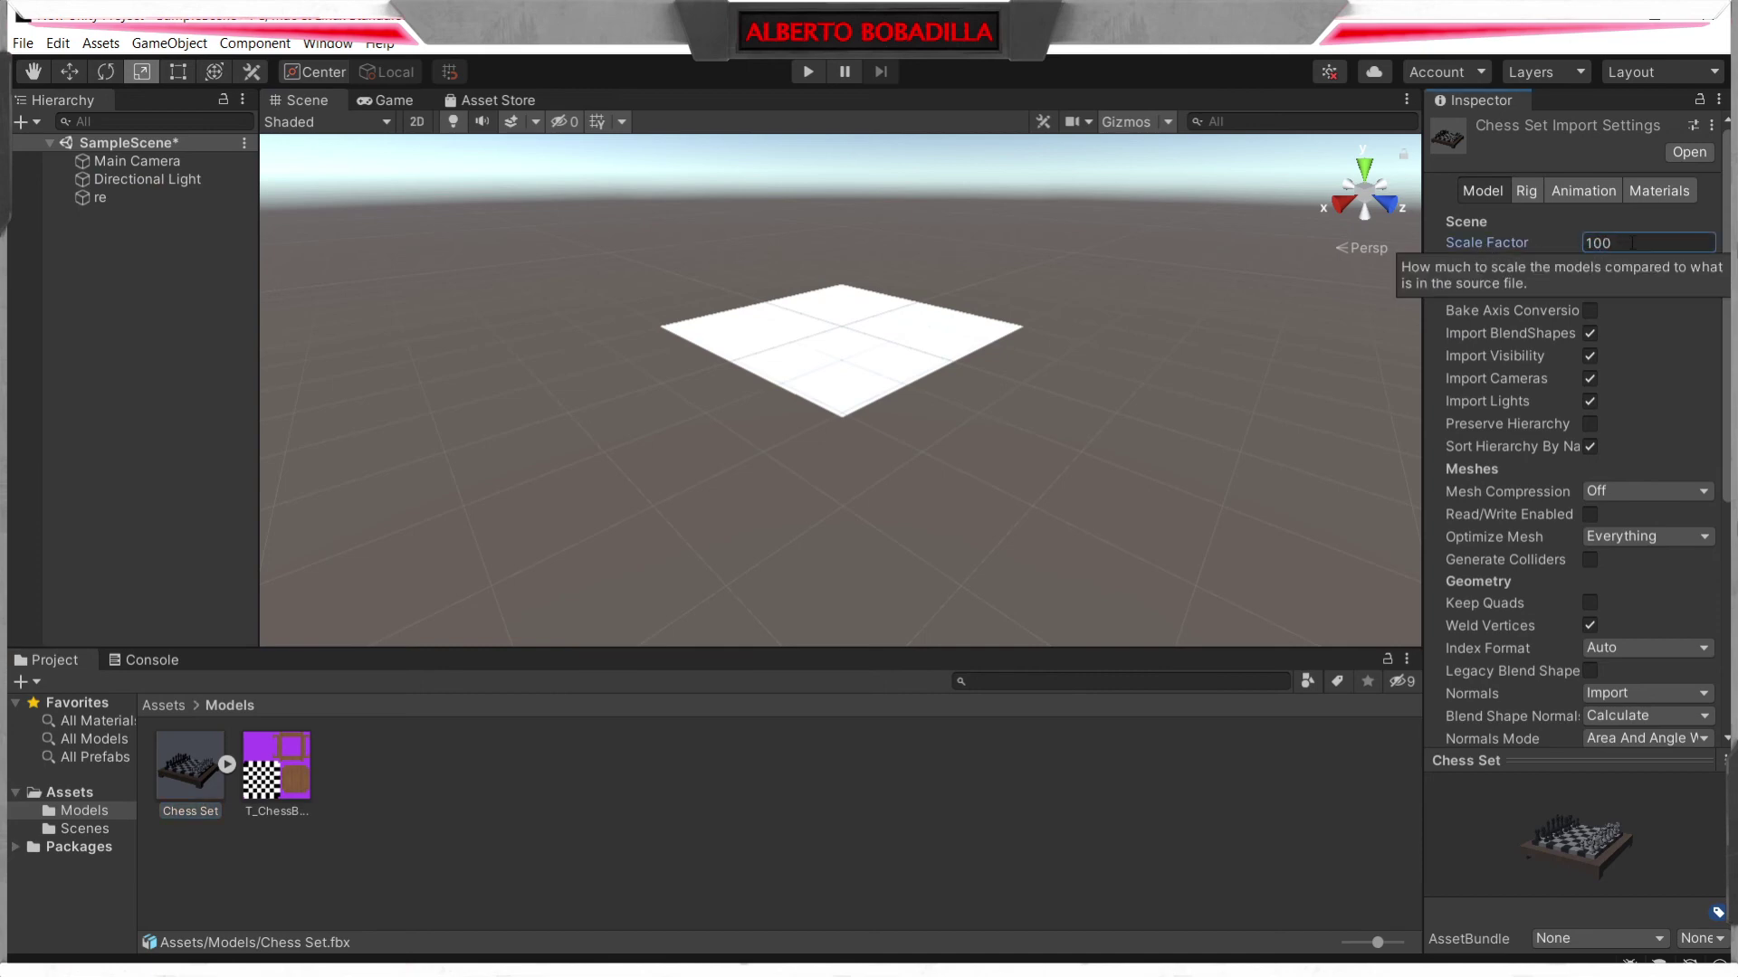
scroll(1555, 694, down, 5)
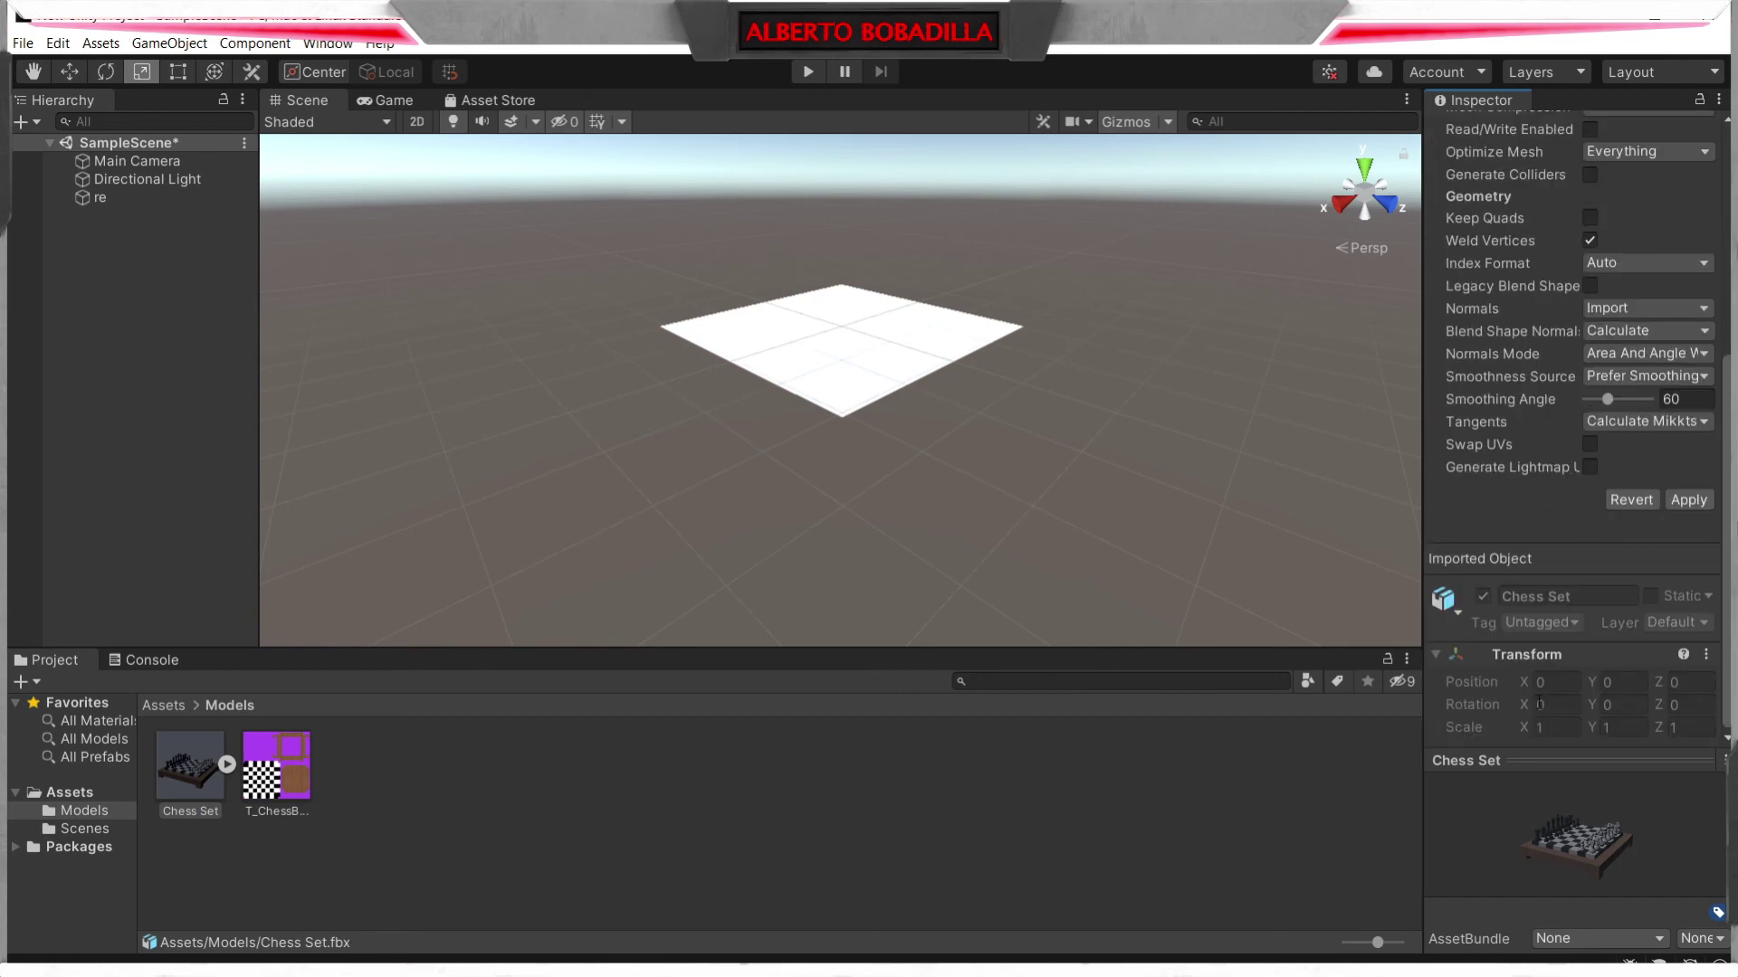
scroll(1604, 391, up, 5)
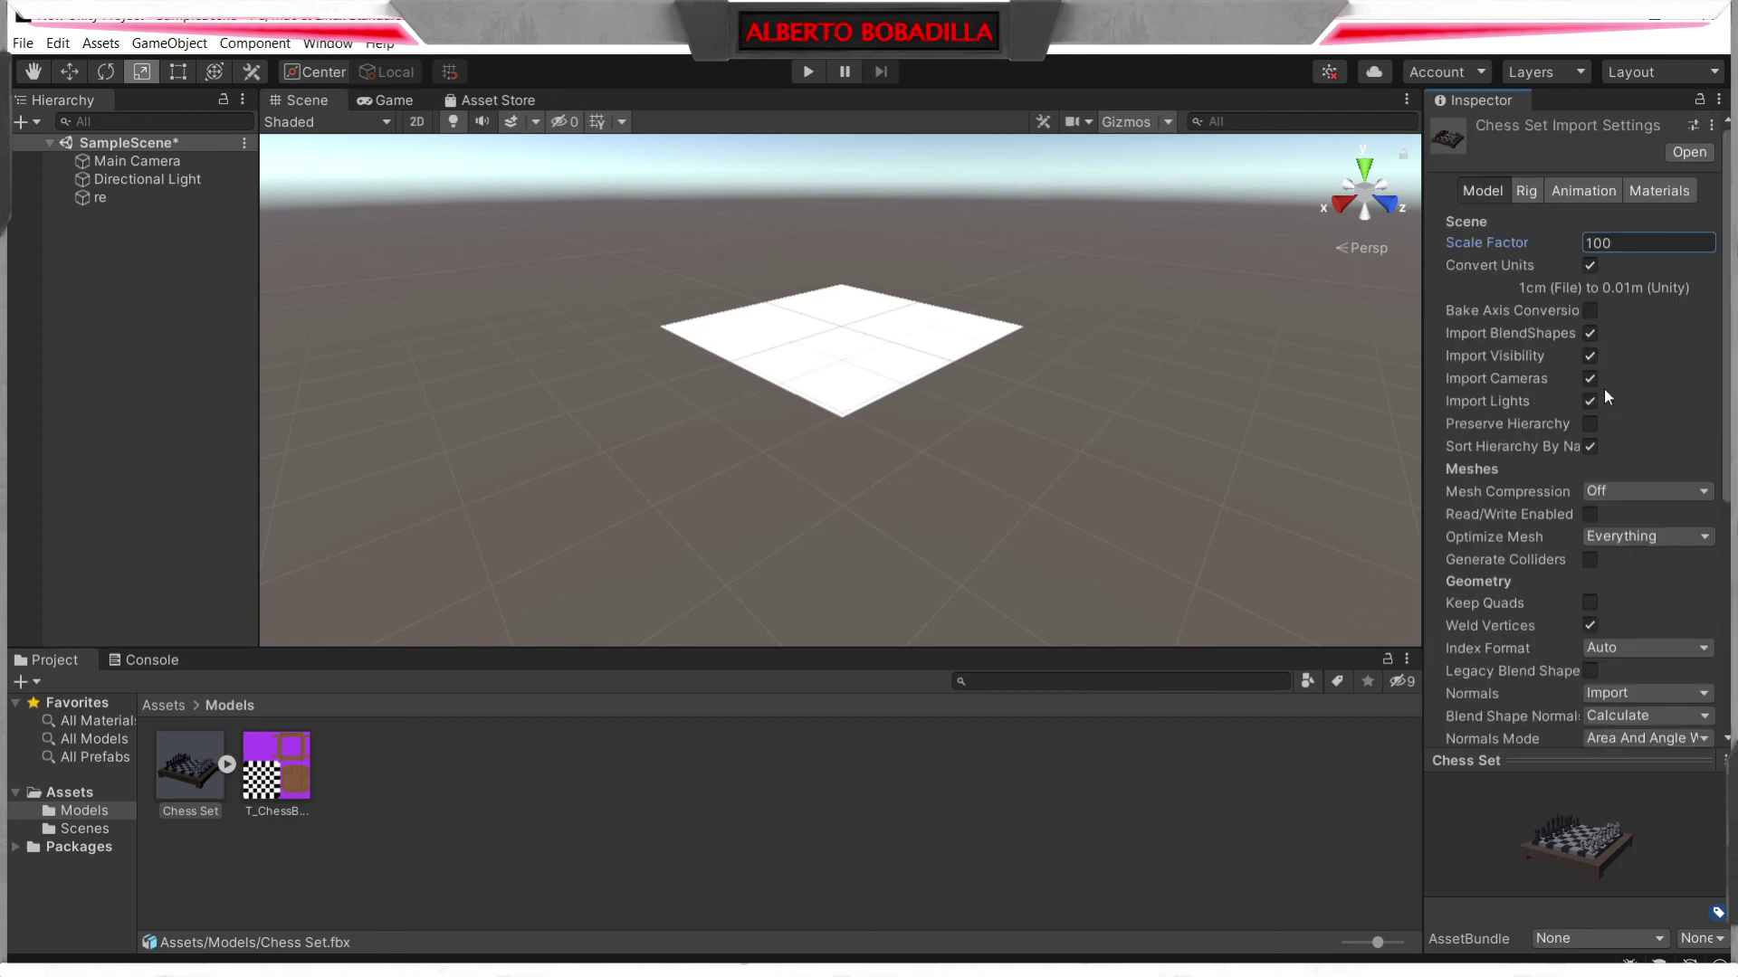
click(1529, 193)
click(1495, 188)
click(442, 783)
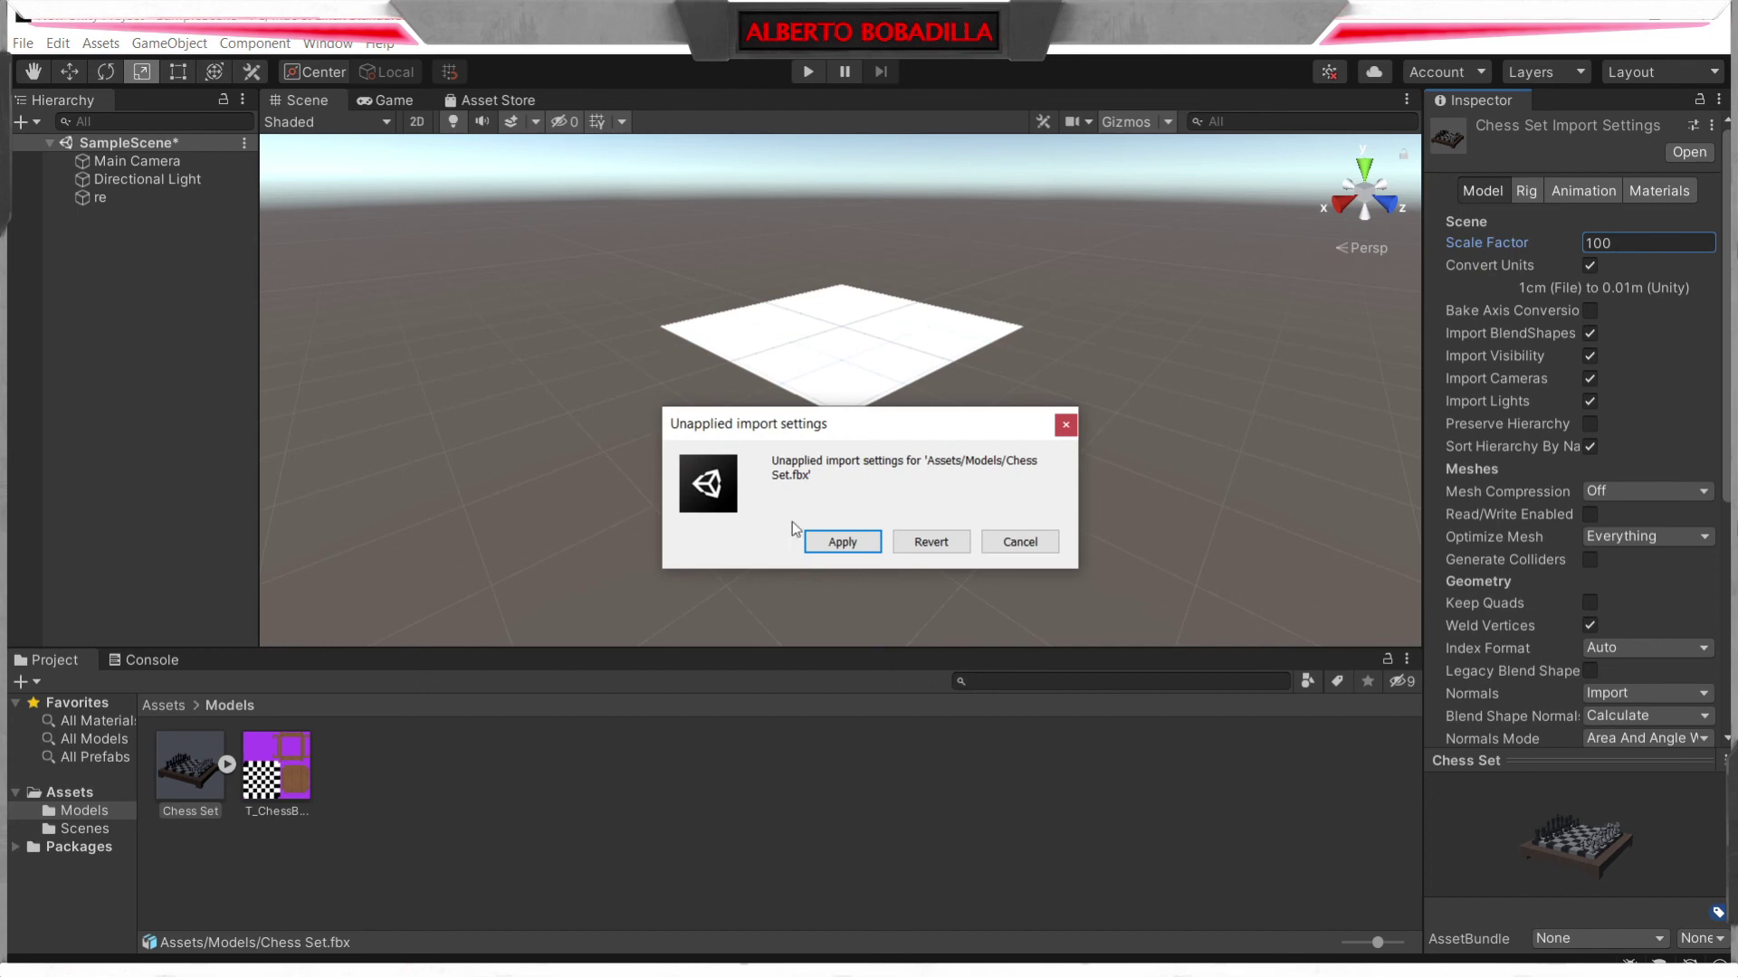
click(830, 539)
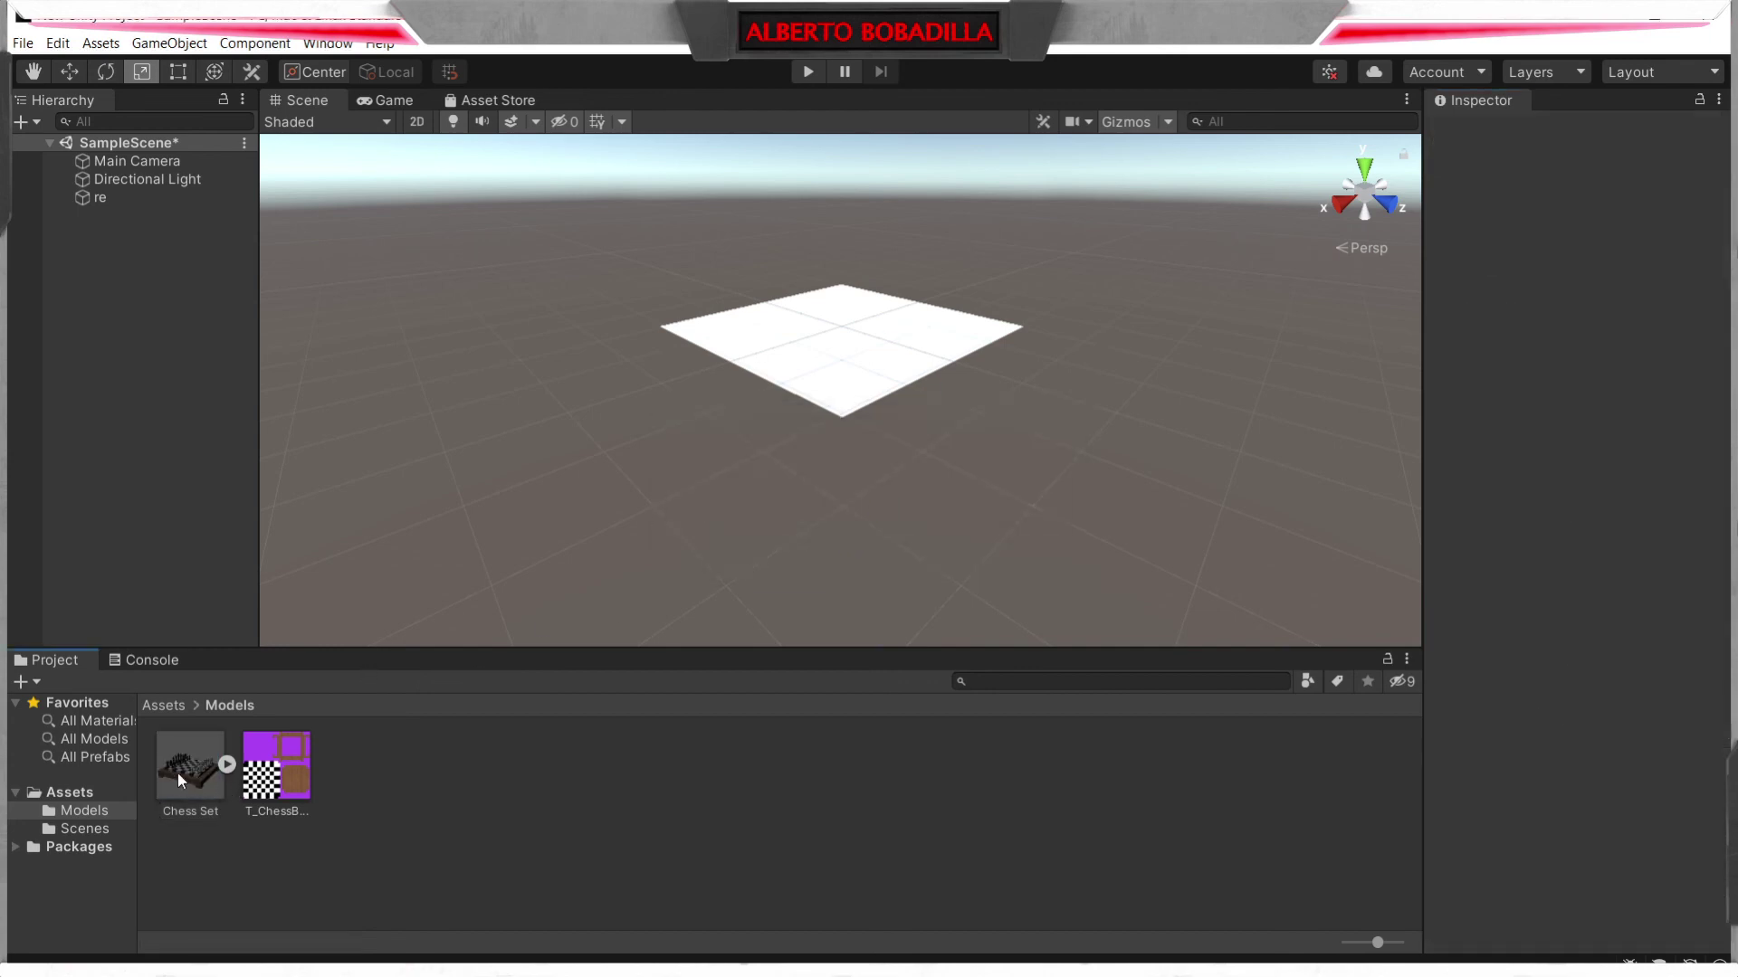
- Place the Chess Set model in the scene again and scale the plane uniformly to about 24.93 so it fits beneath the board
drag(177, 773, 878, 263)
click(833, 412)
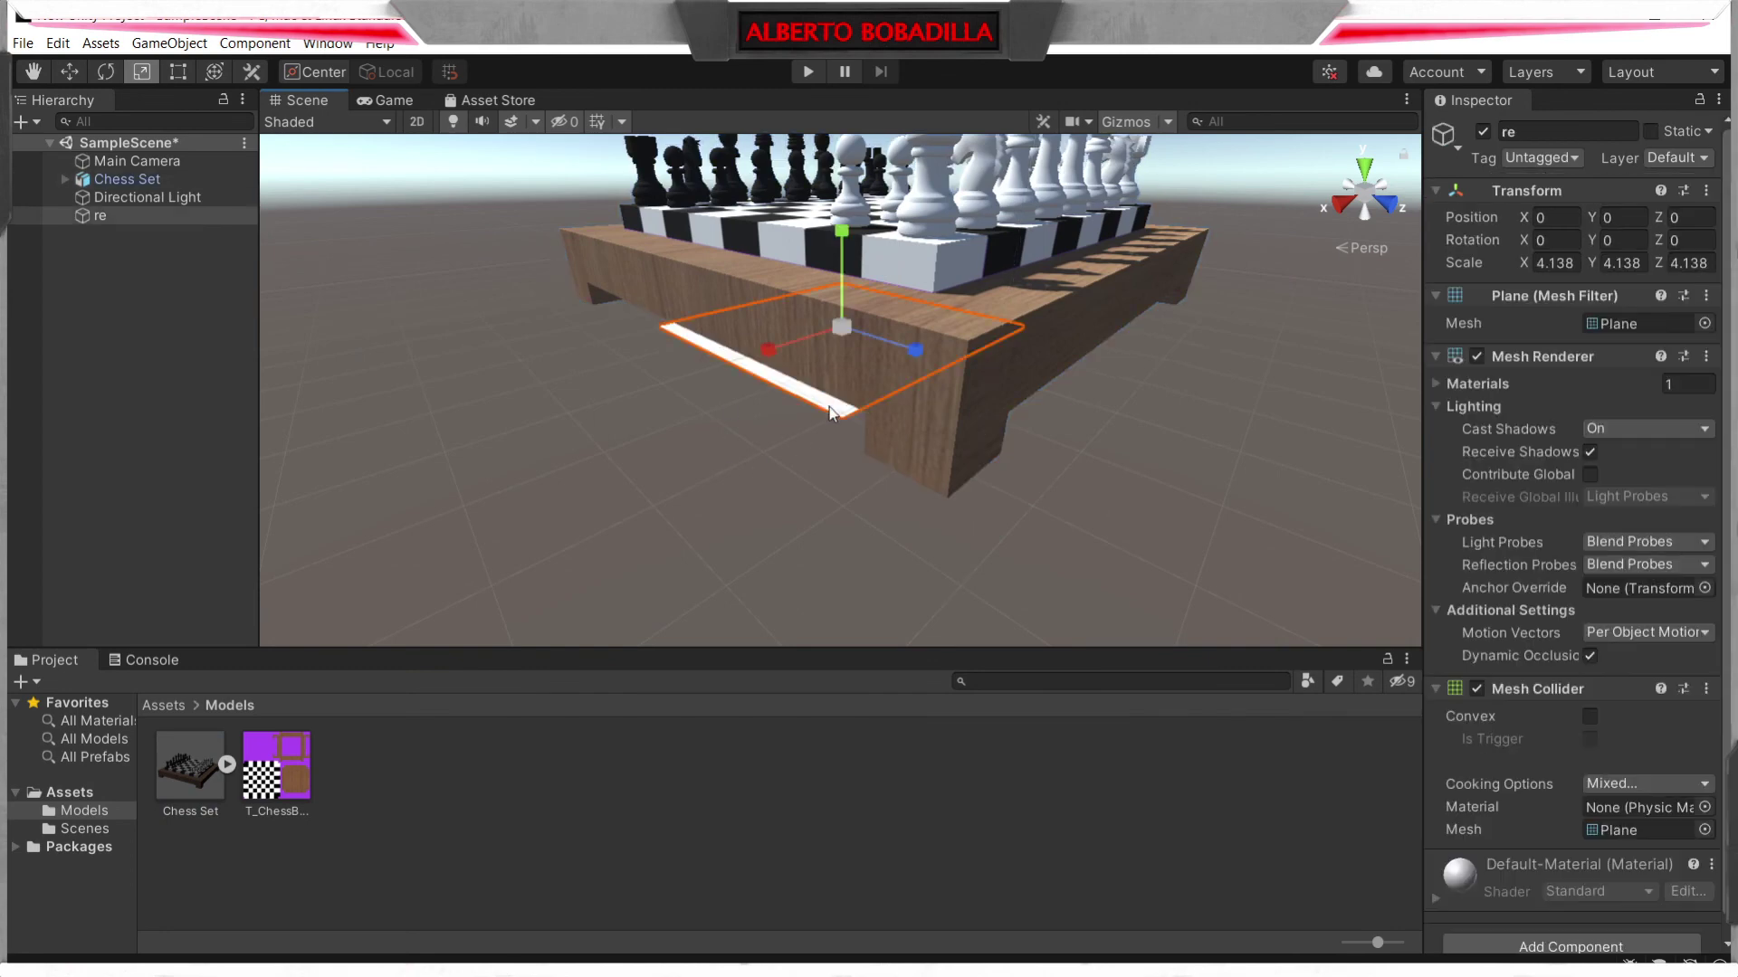
drag(842, 327, 1144, 306)
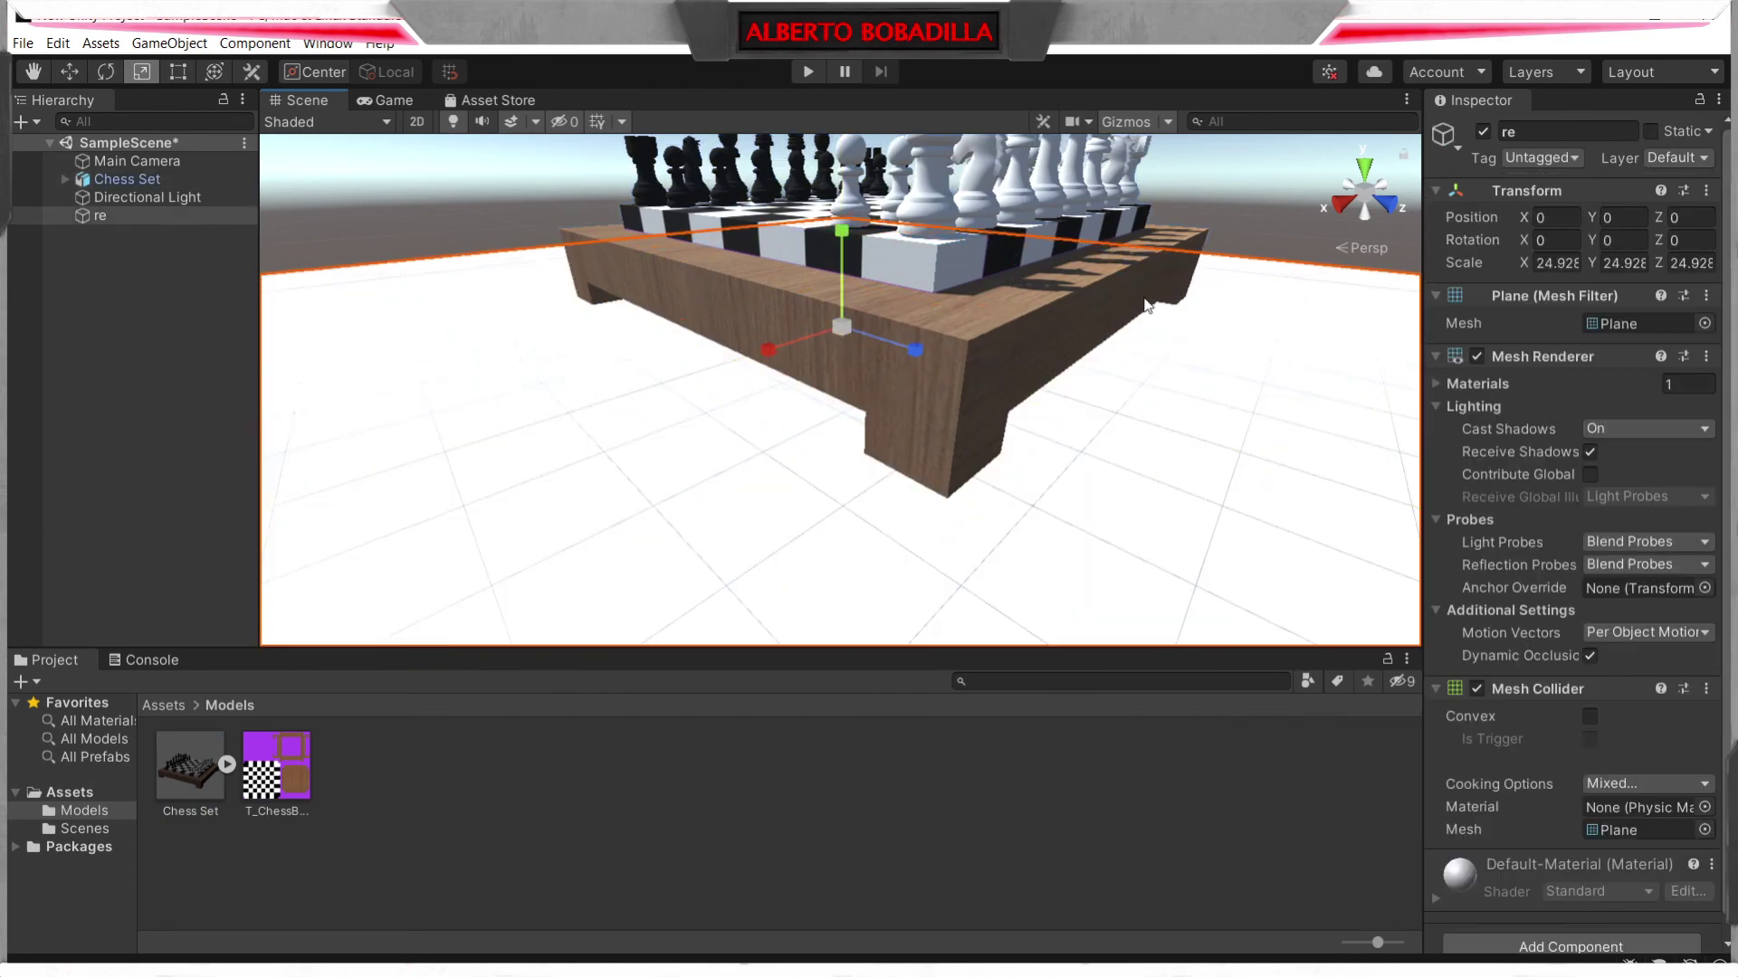
key(s)
right_drag(1144, 305, 1411, 381)
key(w)
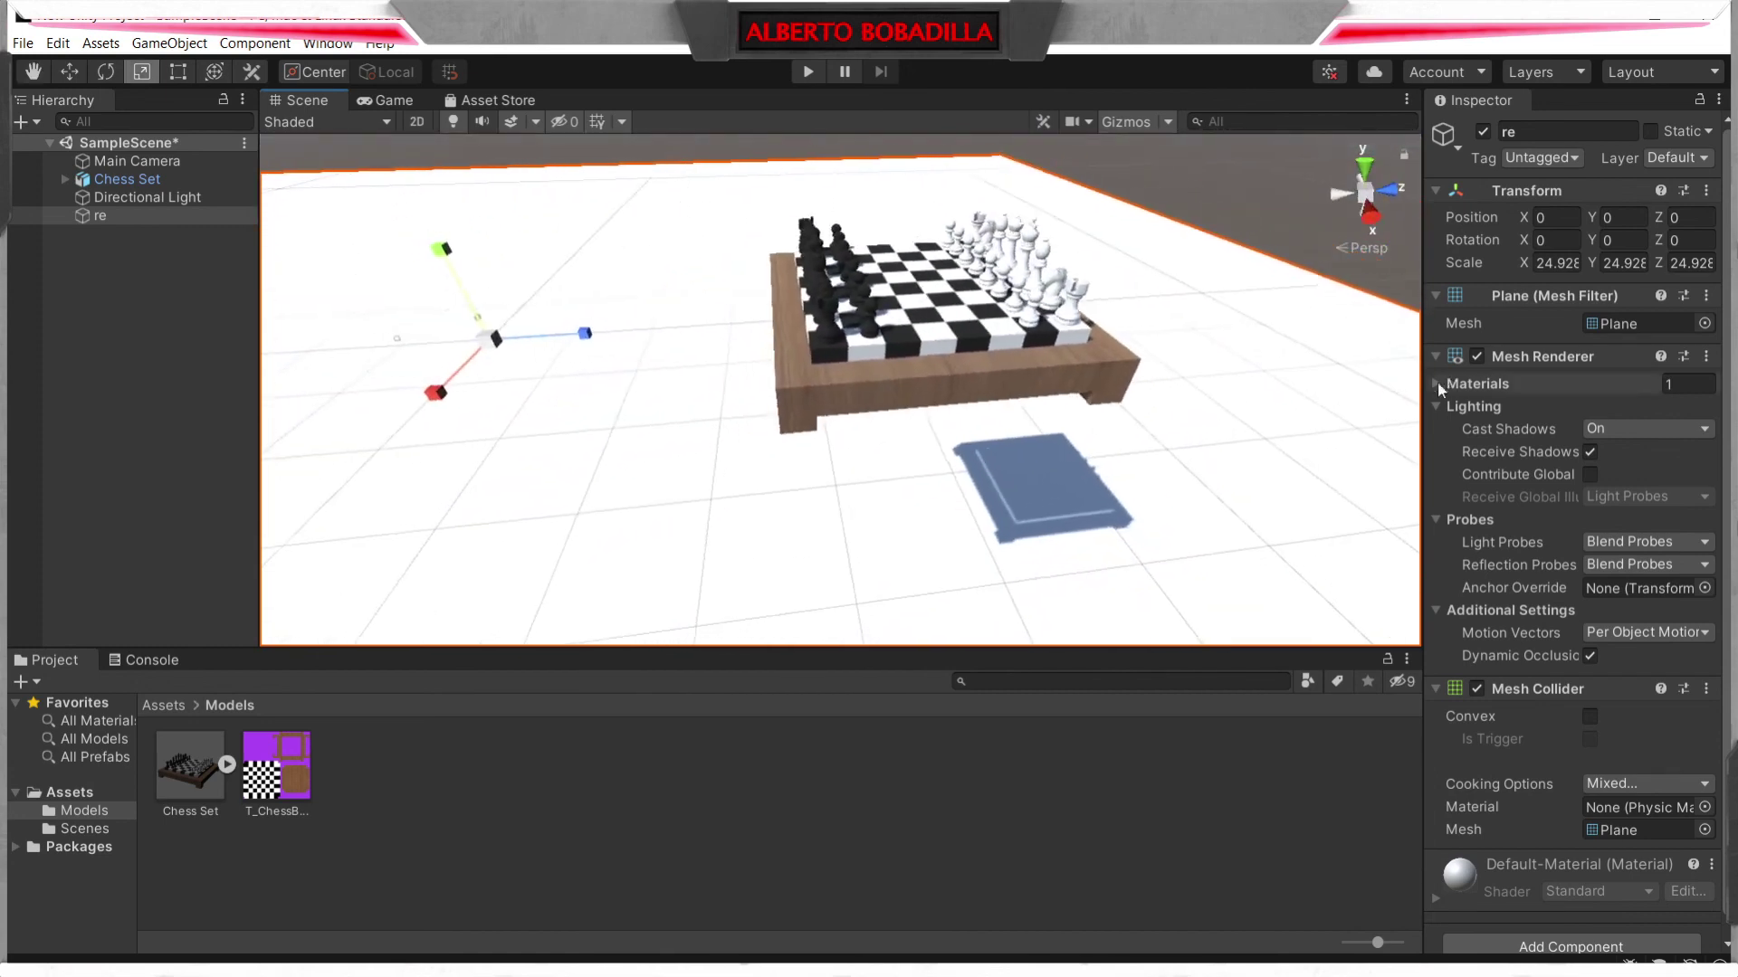
- Place the SM_Black_Bishop_1 mesh from the Chess Set asset in the scene and move it beside the board to Z 6.8
click(1059, 323)
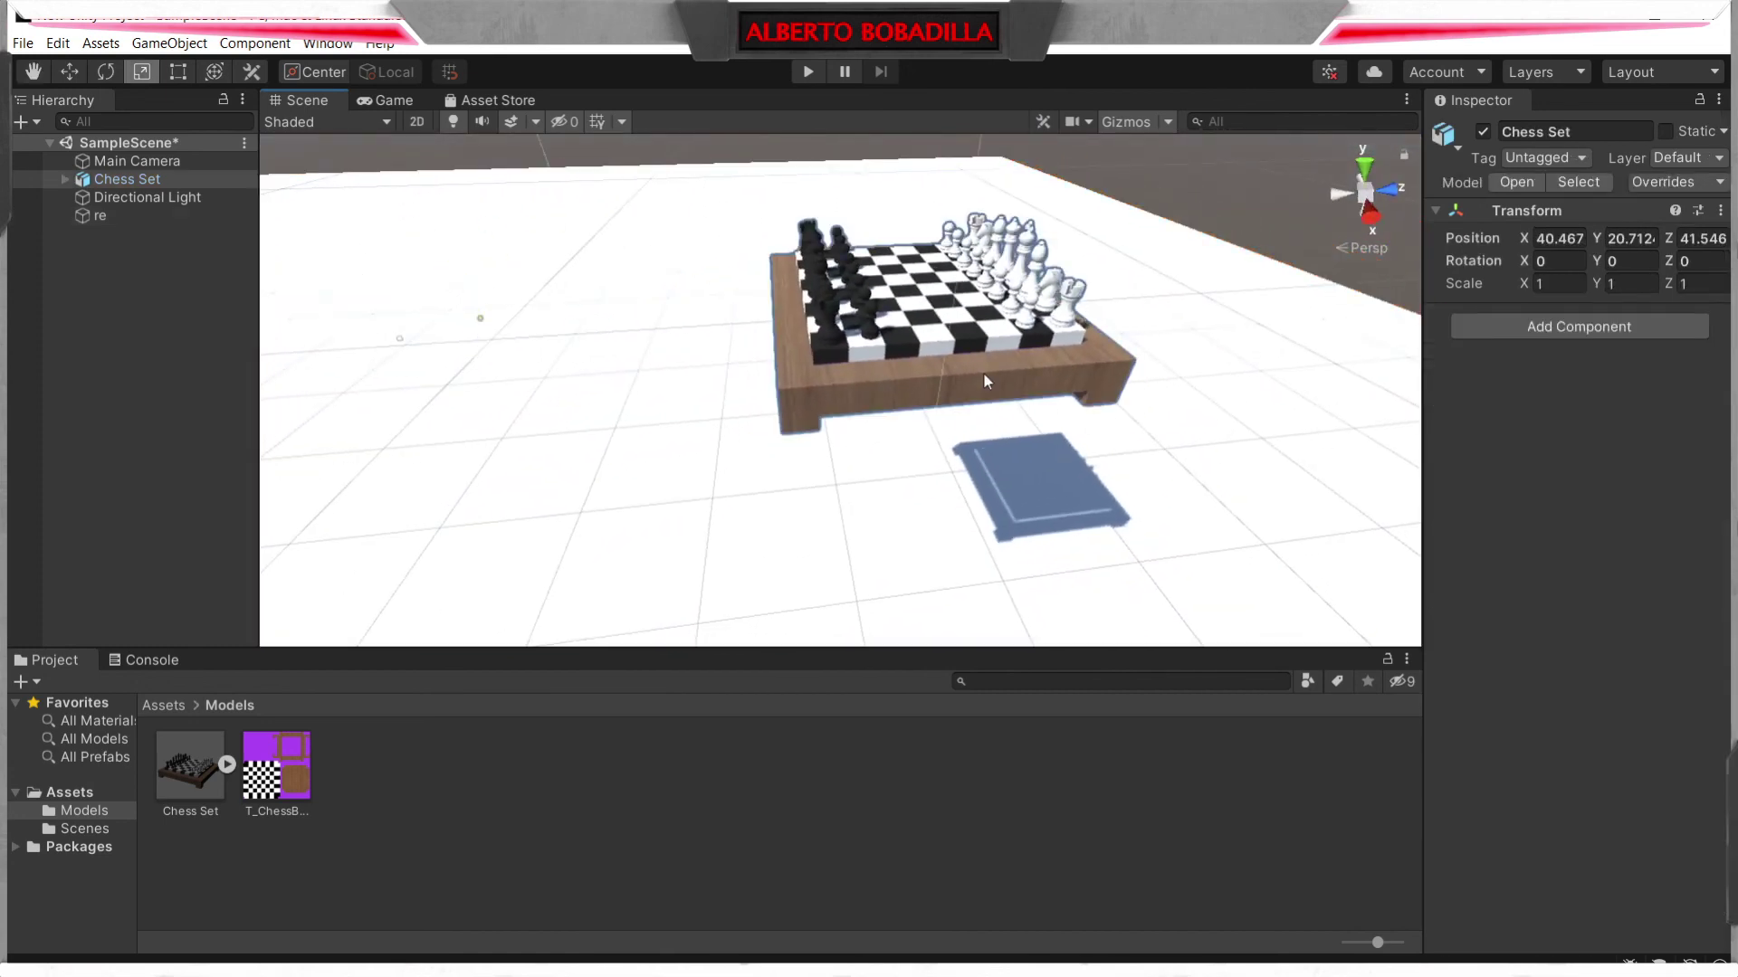
click(1042, 286)
click(1061, 302)
click(227, 765)
click(761, 810)
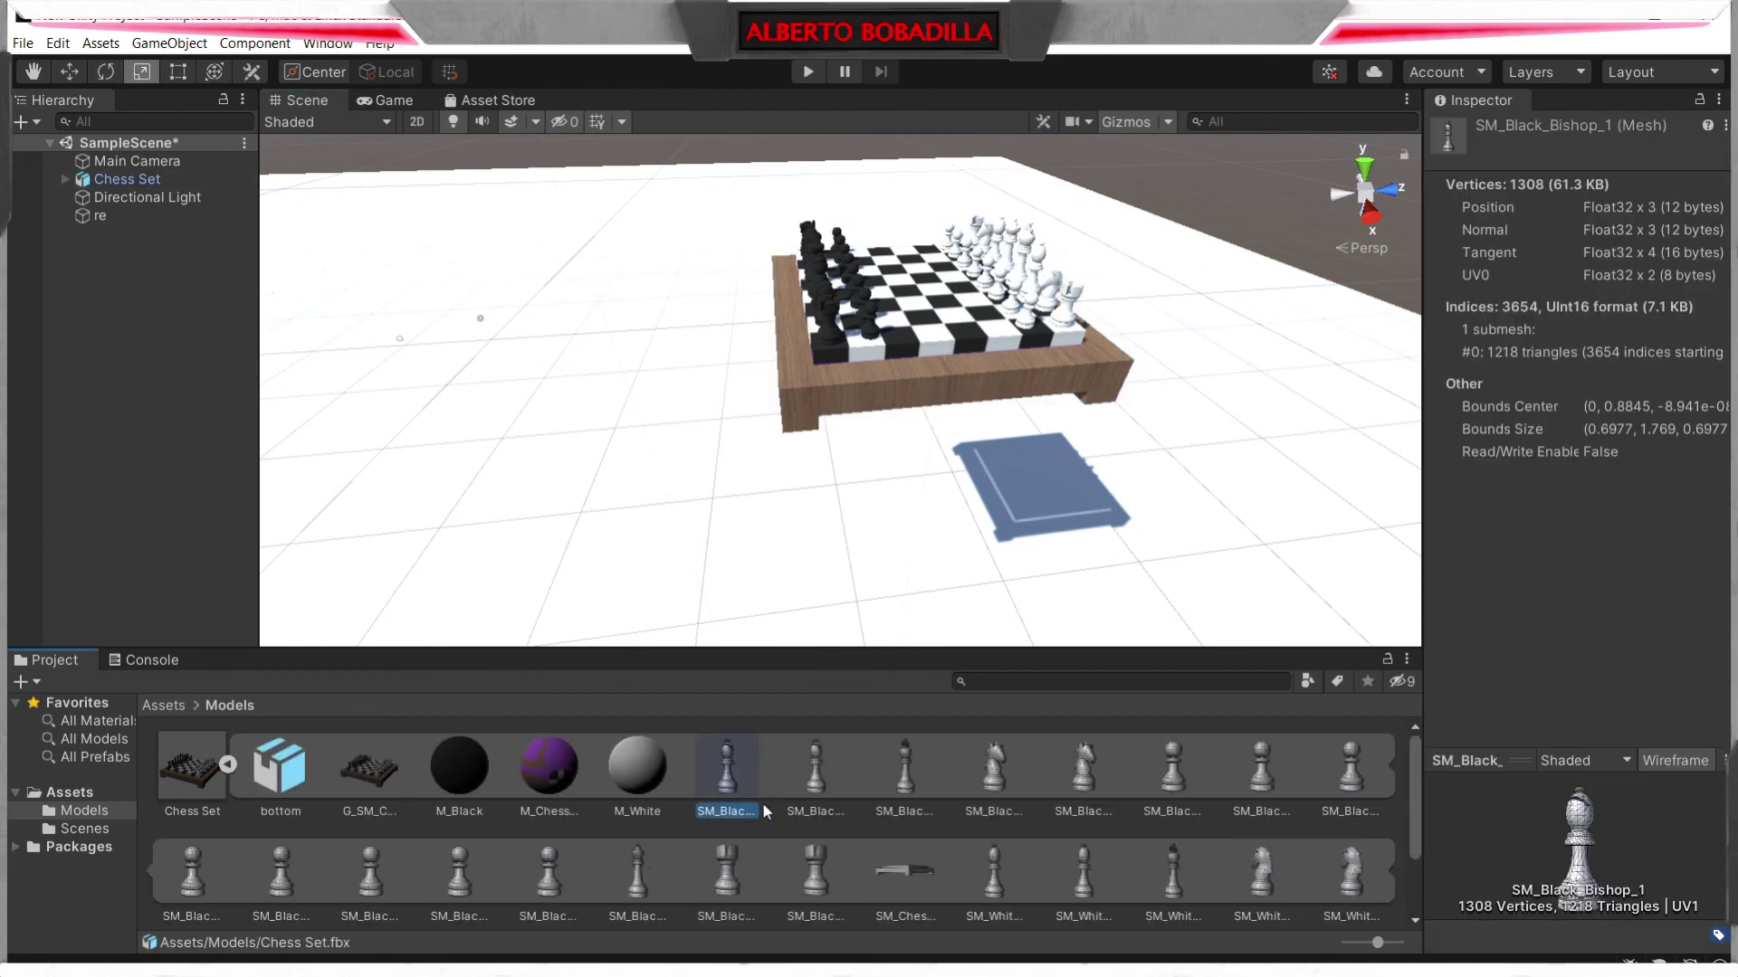
drag(724, 792, 842, 384)
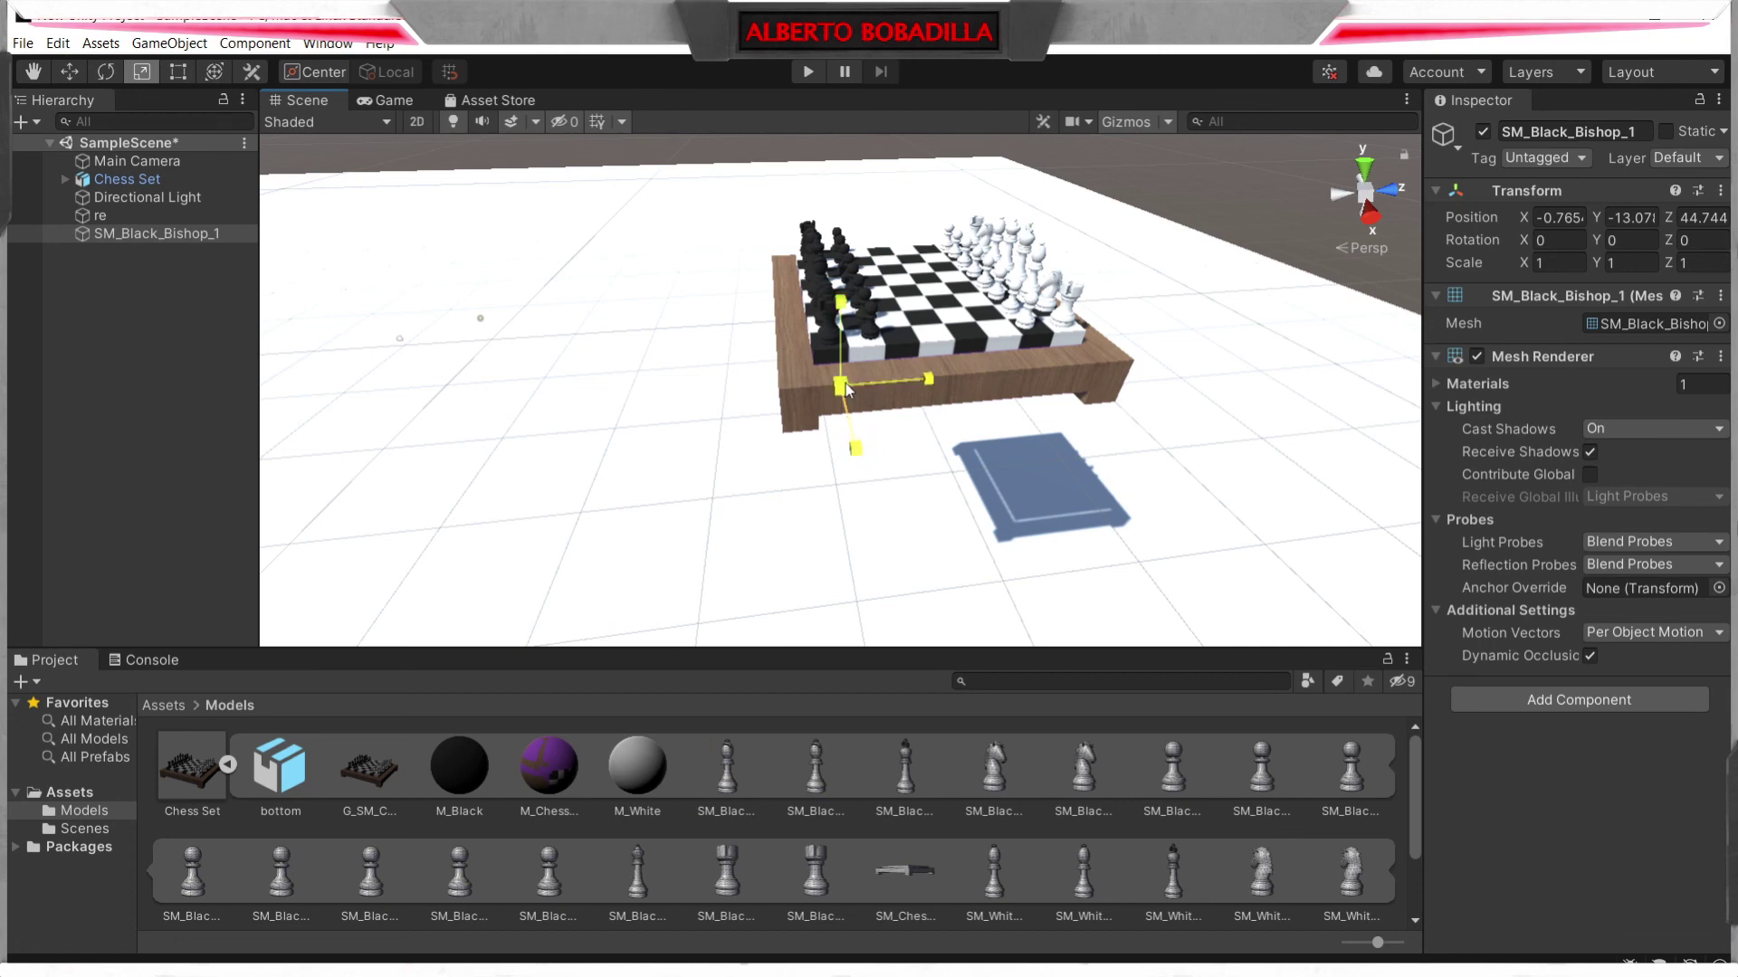
key(w)
key(x)
drag(921, 398, 681, 402)
- Scale the black bishop to 200 on all three axes and frame it in view
click(1557, 263)
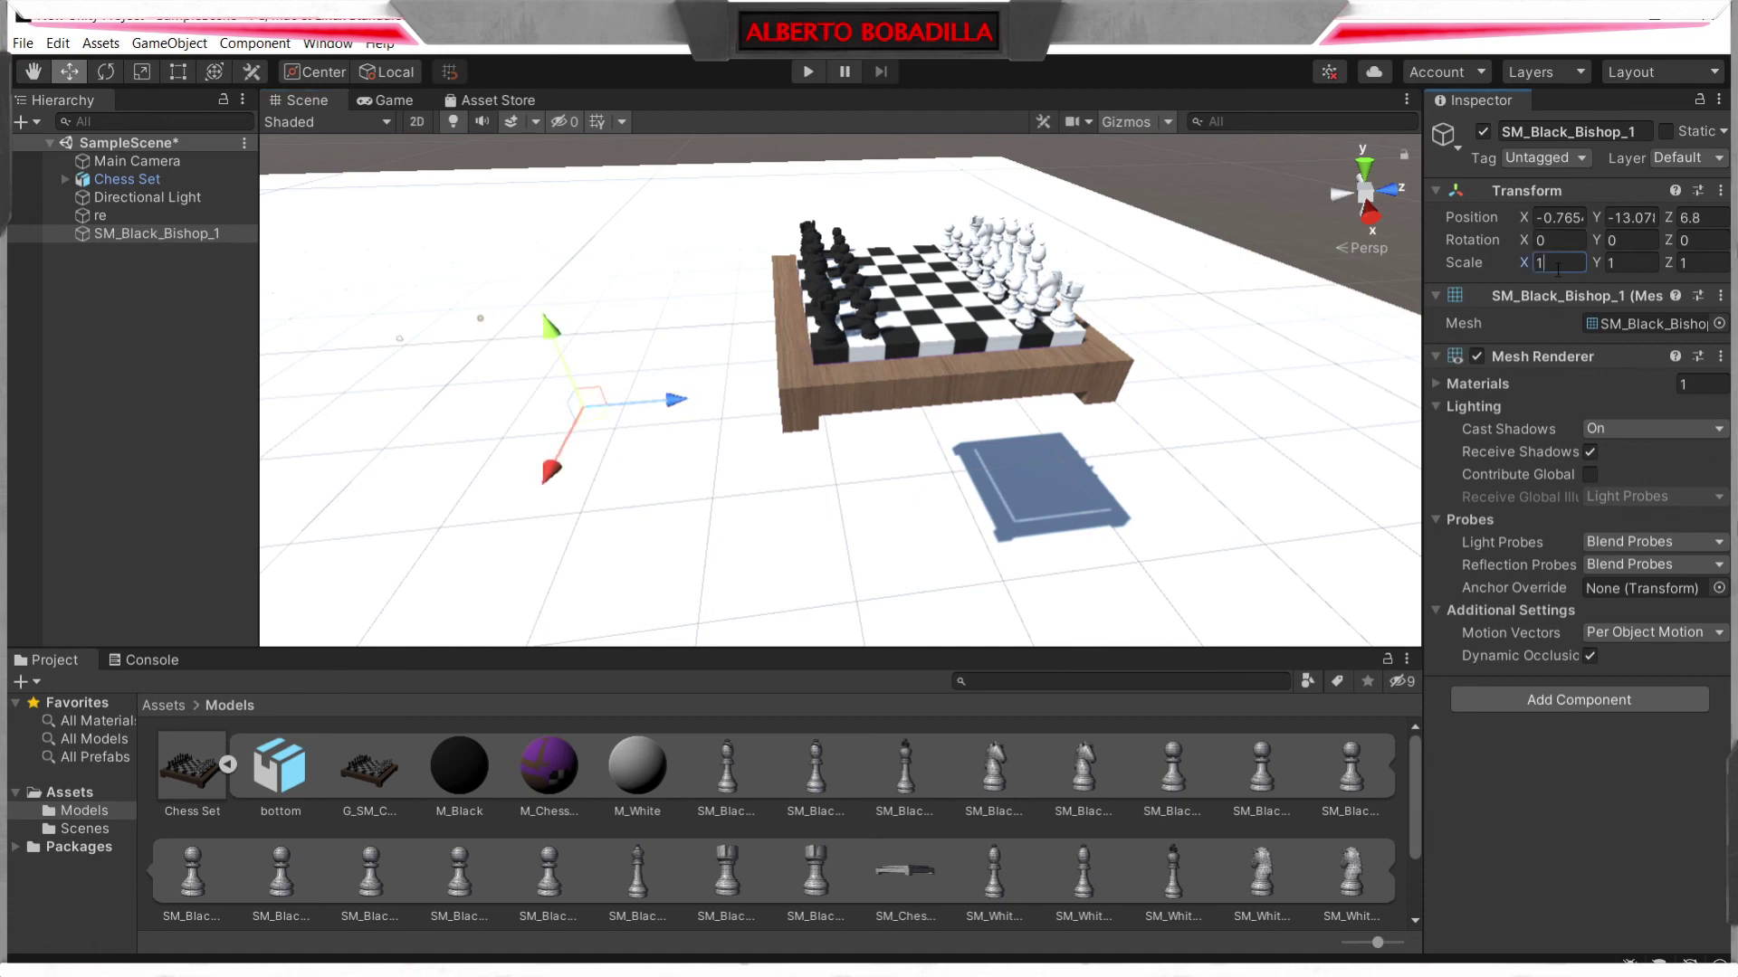
text(2)
key(Tab)
click(1558, 264)
text(00)
key(Tab)
text(200)
key(Tab)
text(200)
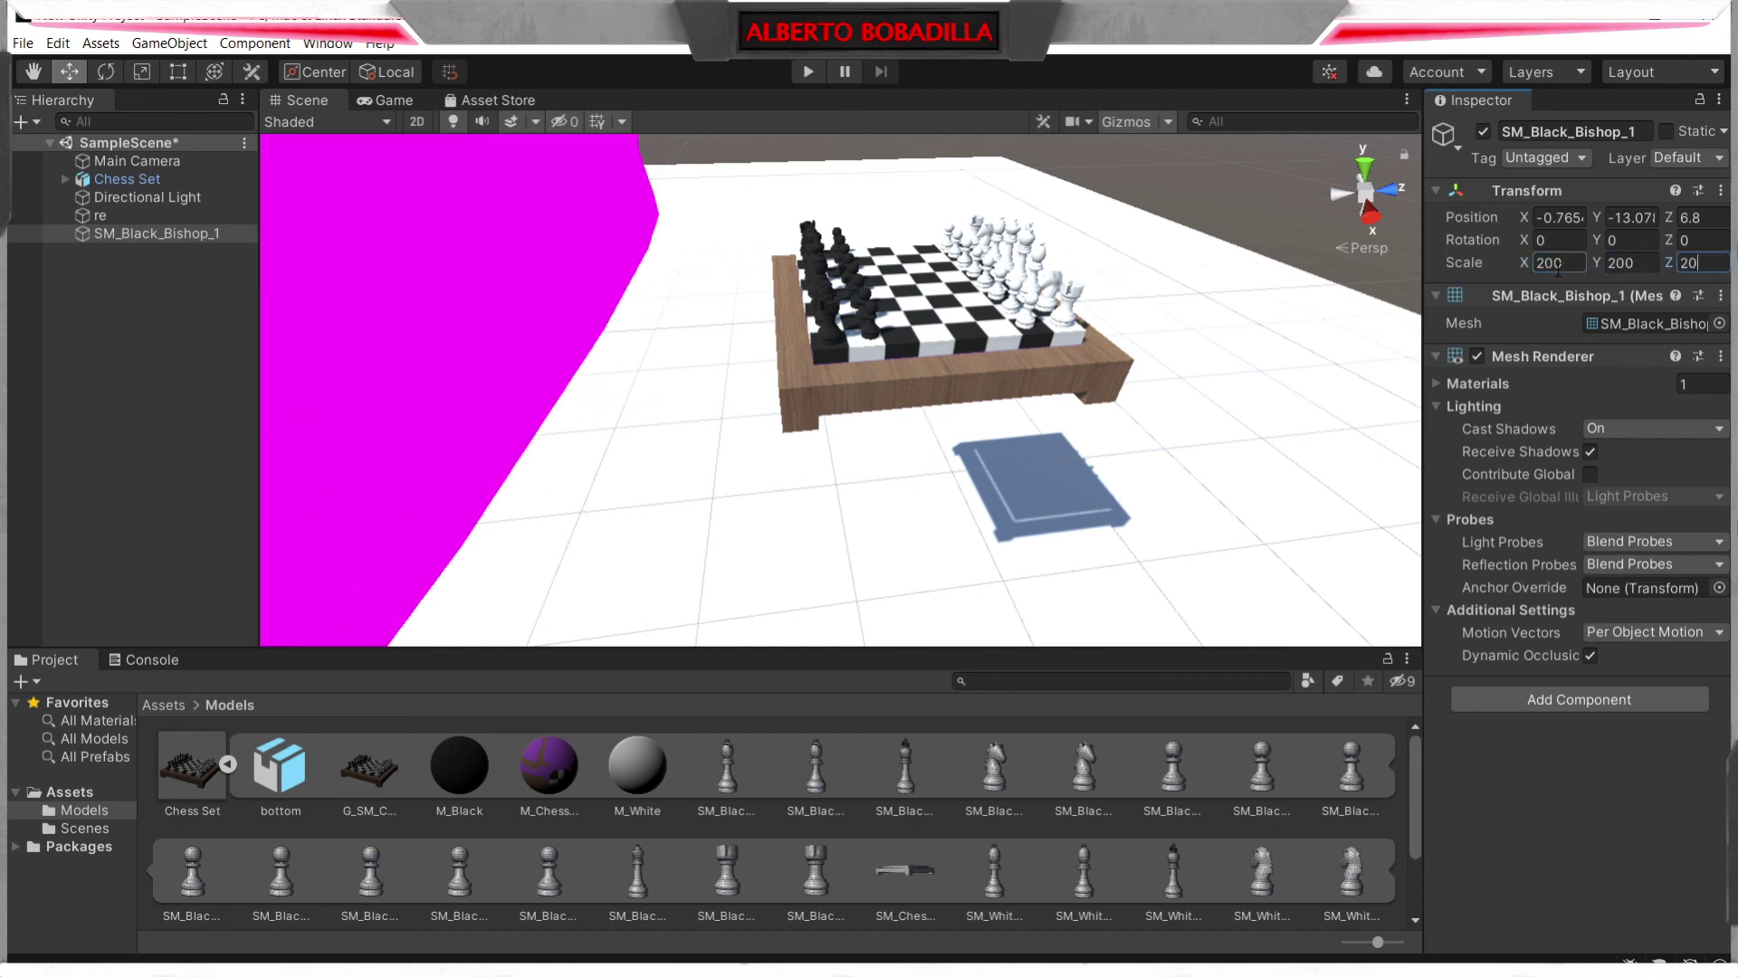
text(f)
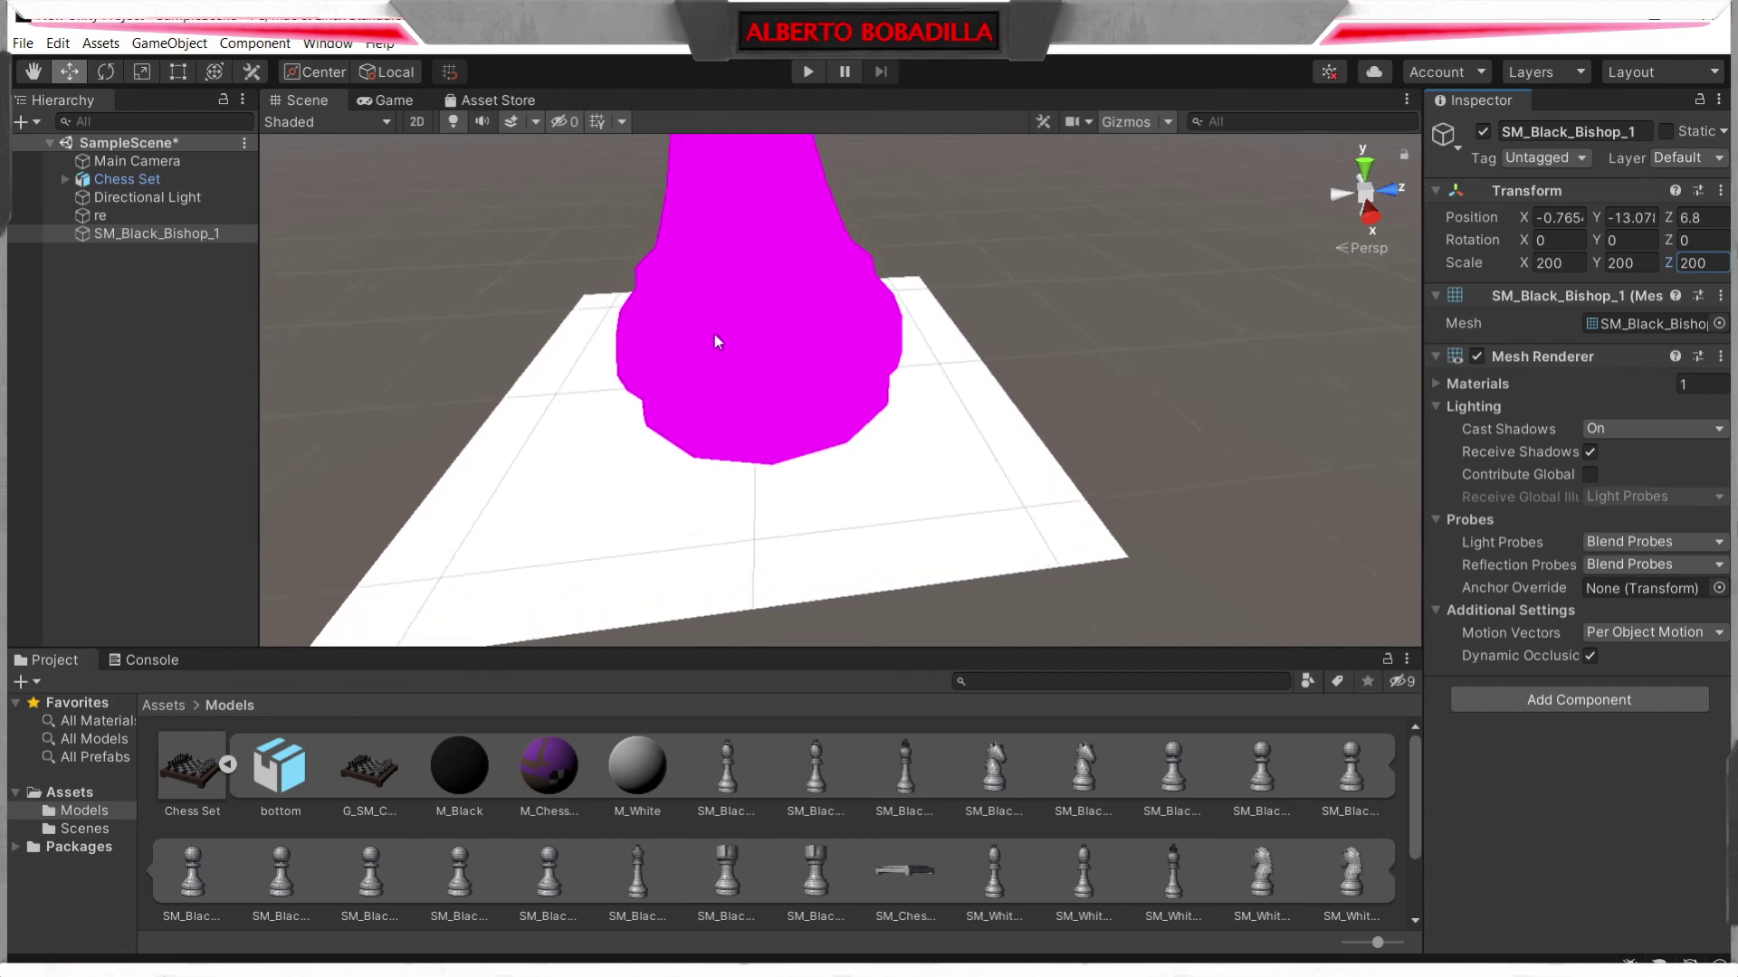
alt+drag(915, 313, 873, 158)
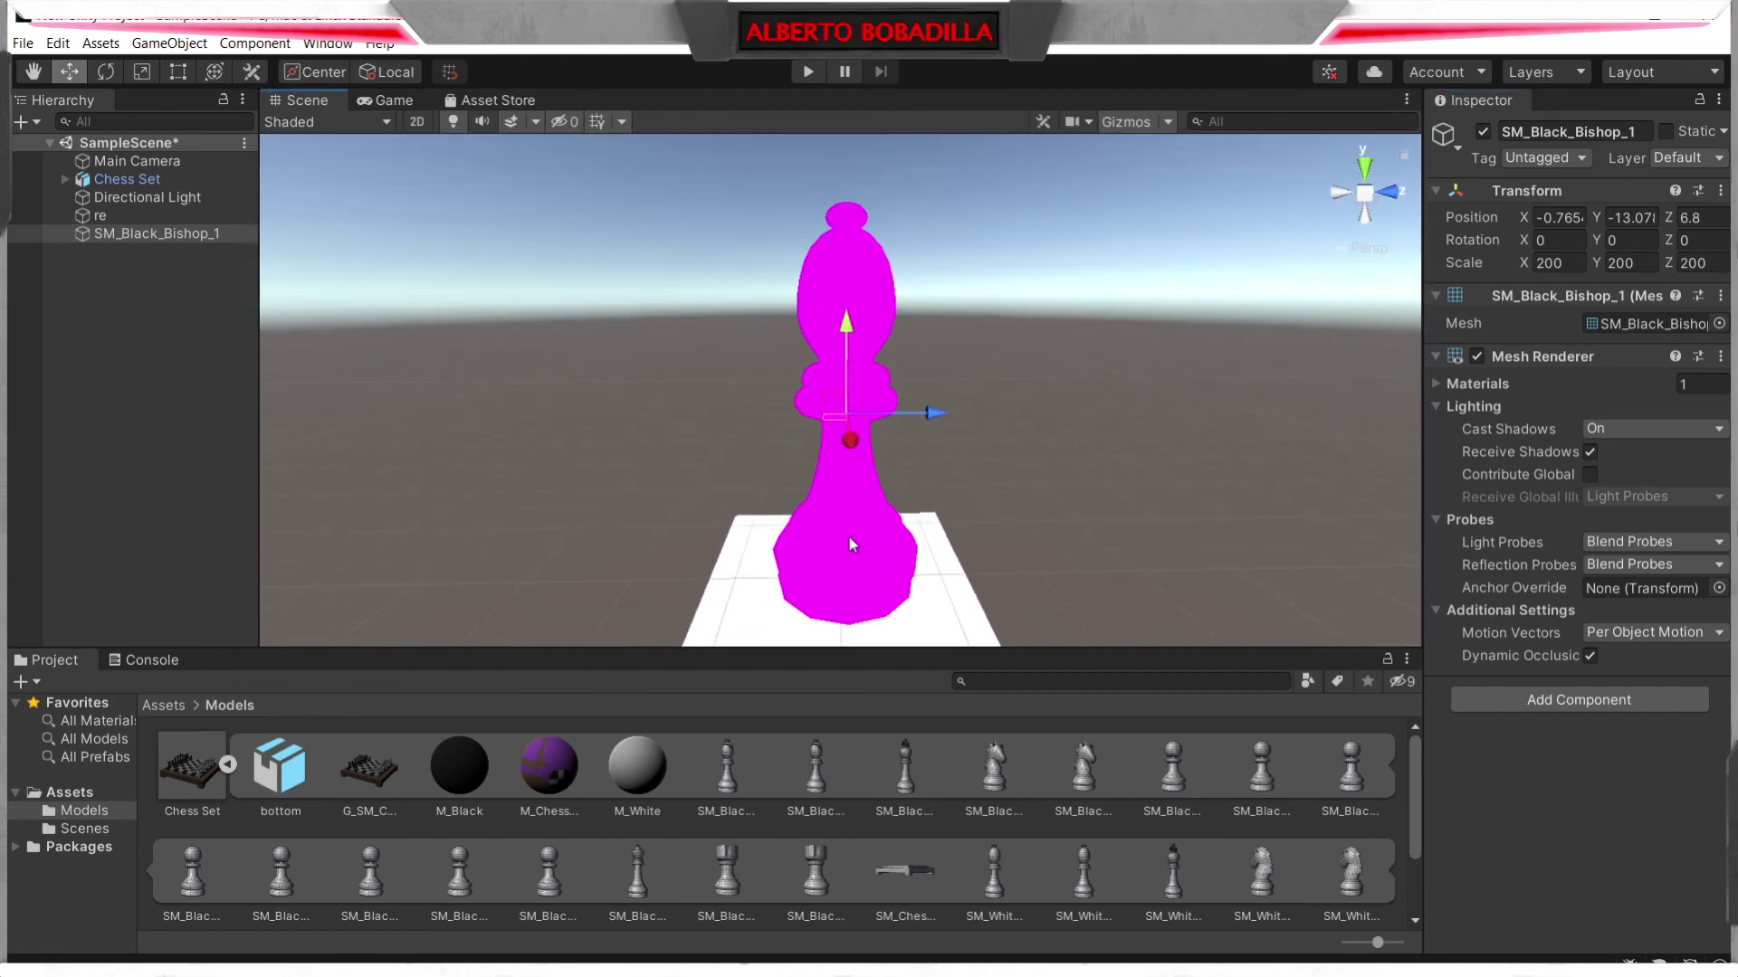
- Reduce the black bishop's scale to 100 on X, Y and Z
click(1553, 262)
text(100)
key(Tab)
text(100)
key(Tab)
text(1)
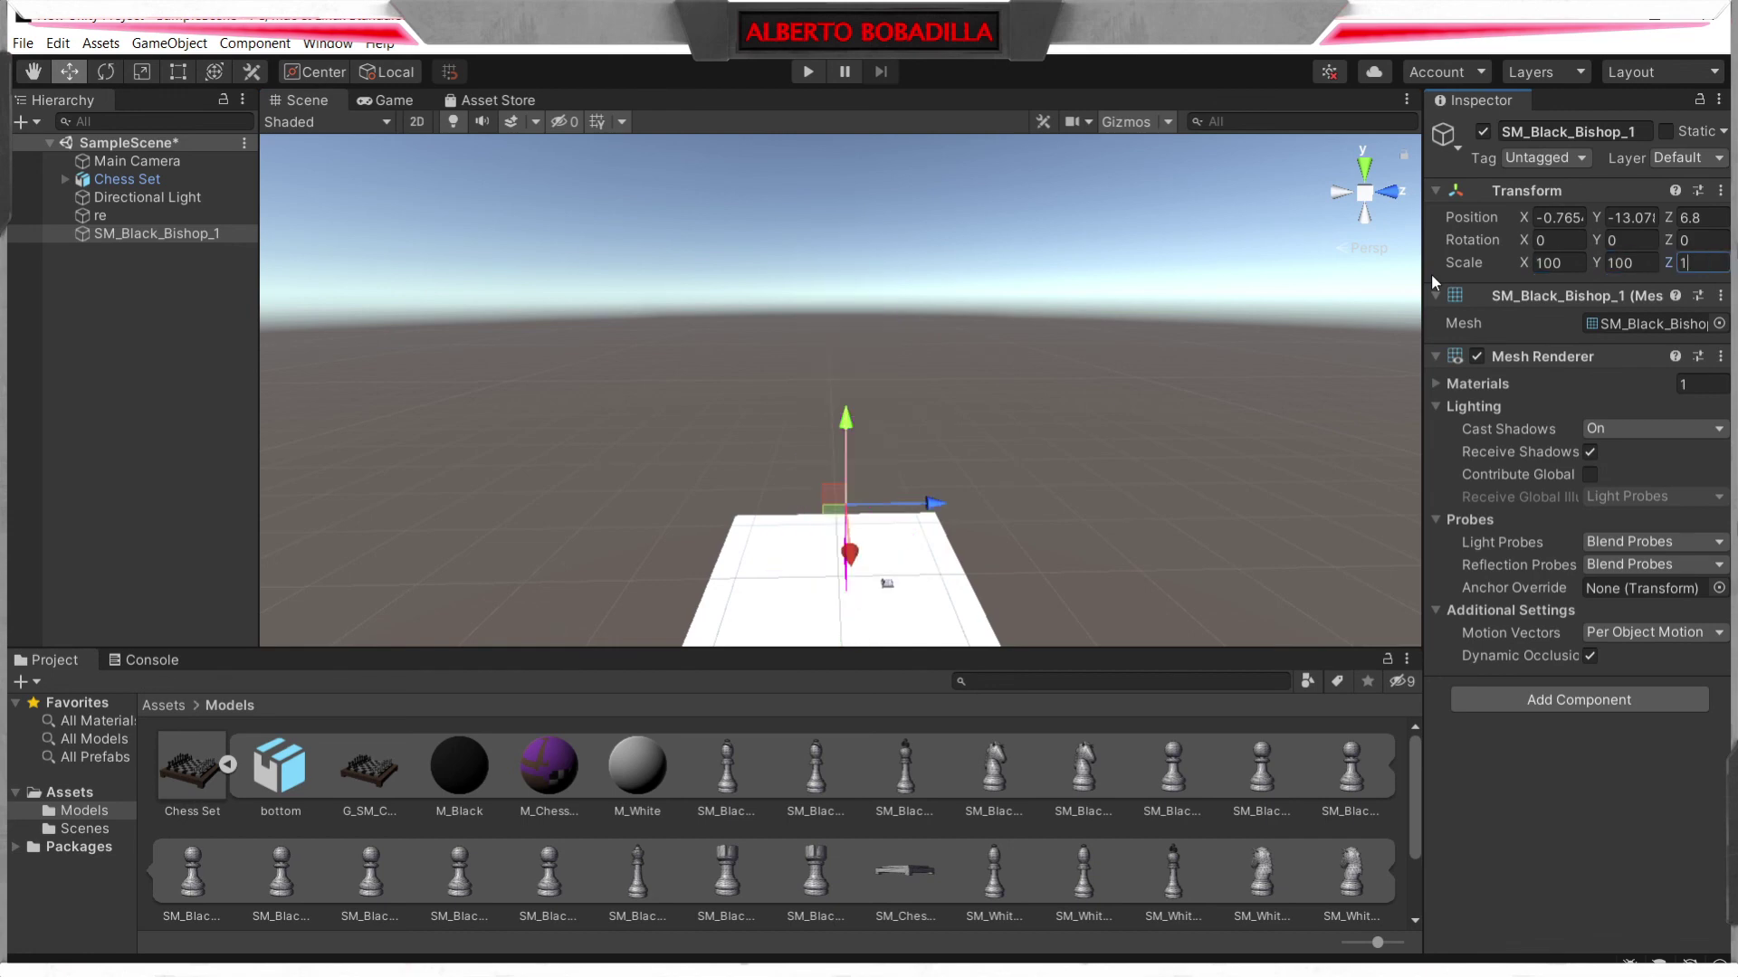
text(00)
alt+drag(963, 404, 818, 488)
scroll(842, 479, up, 5)
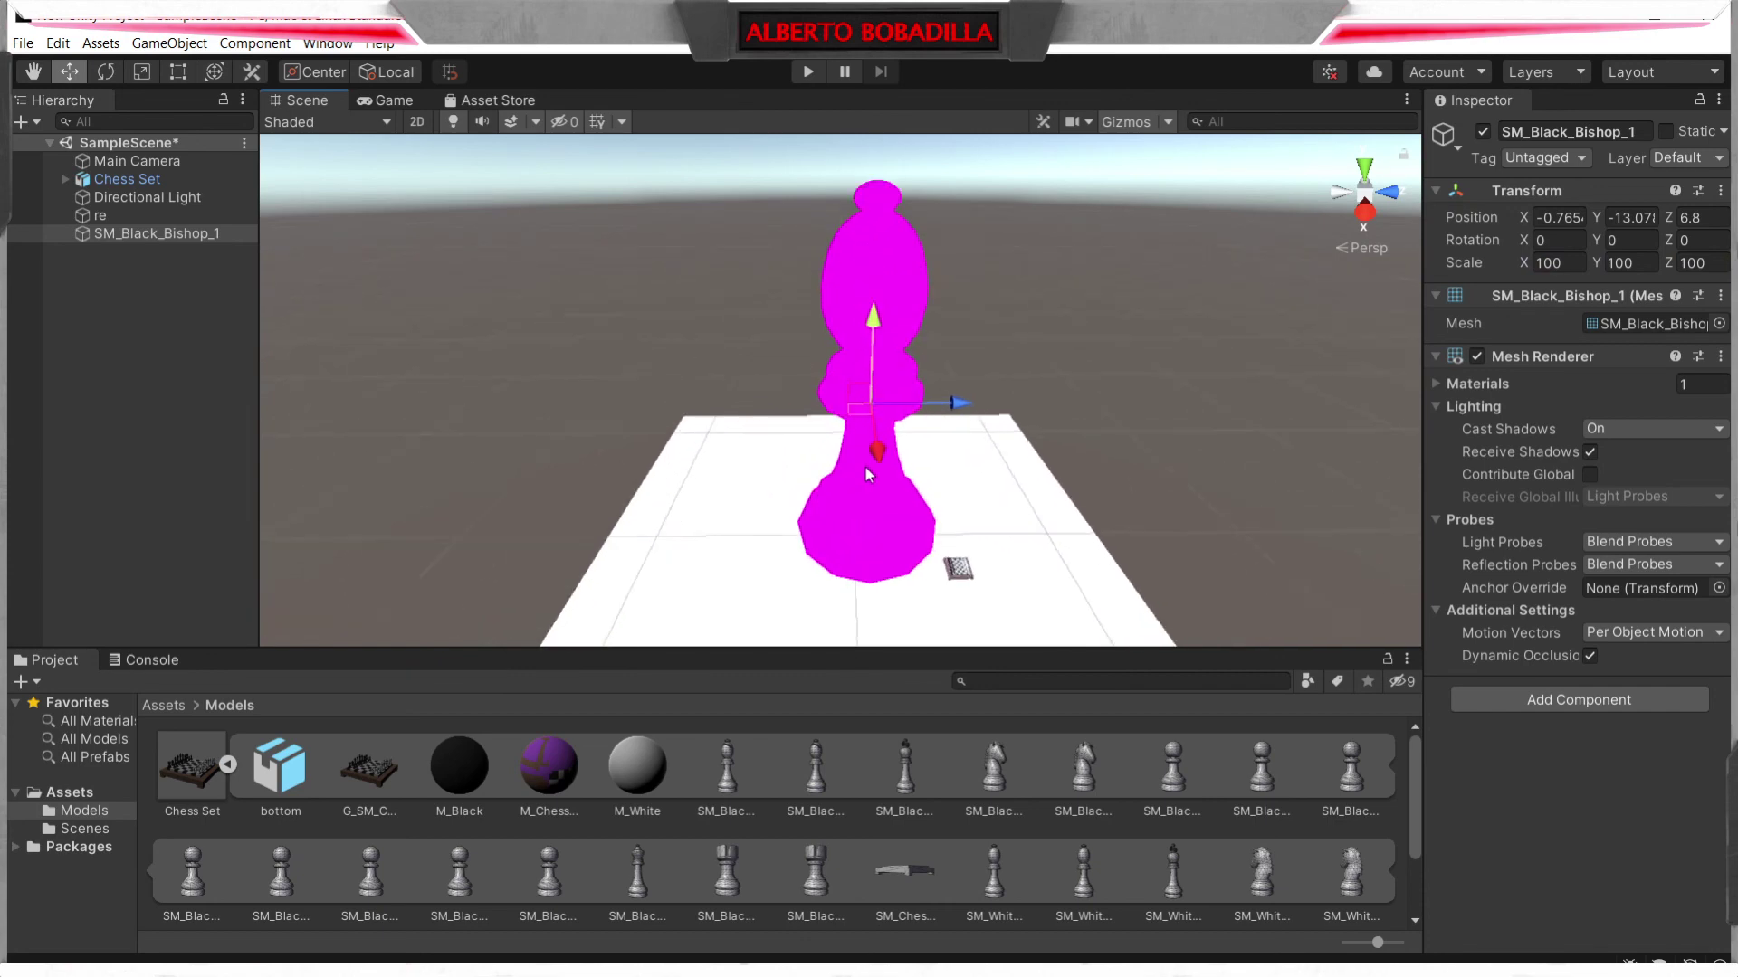
scroll(867, 467, up, 1)
- Assign the M_Black material to Element 0 of the black bishop's Mesh Renderer and view the whole piece
click(1437, 384)
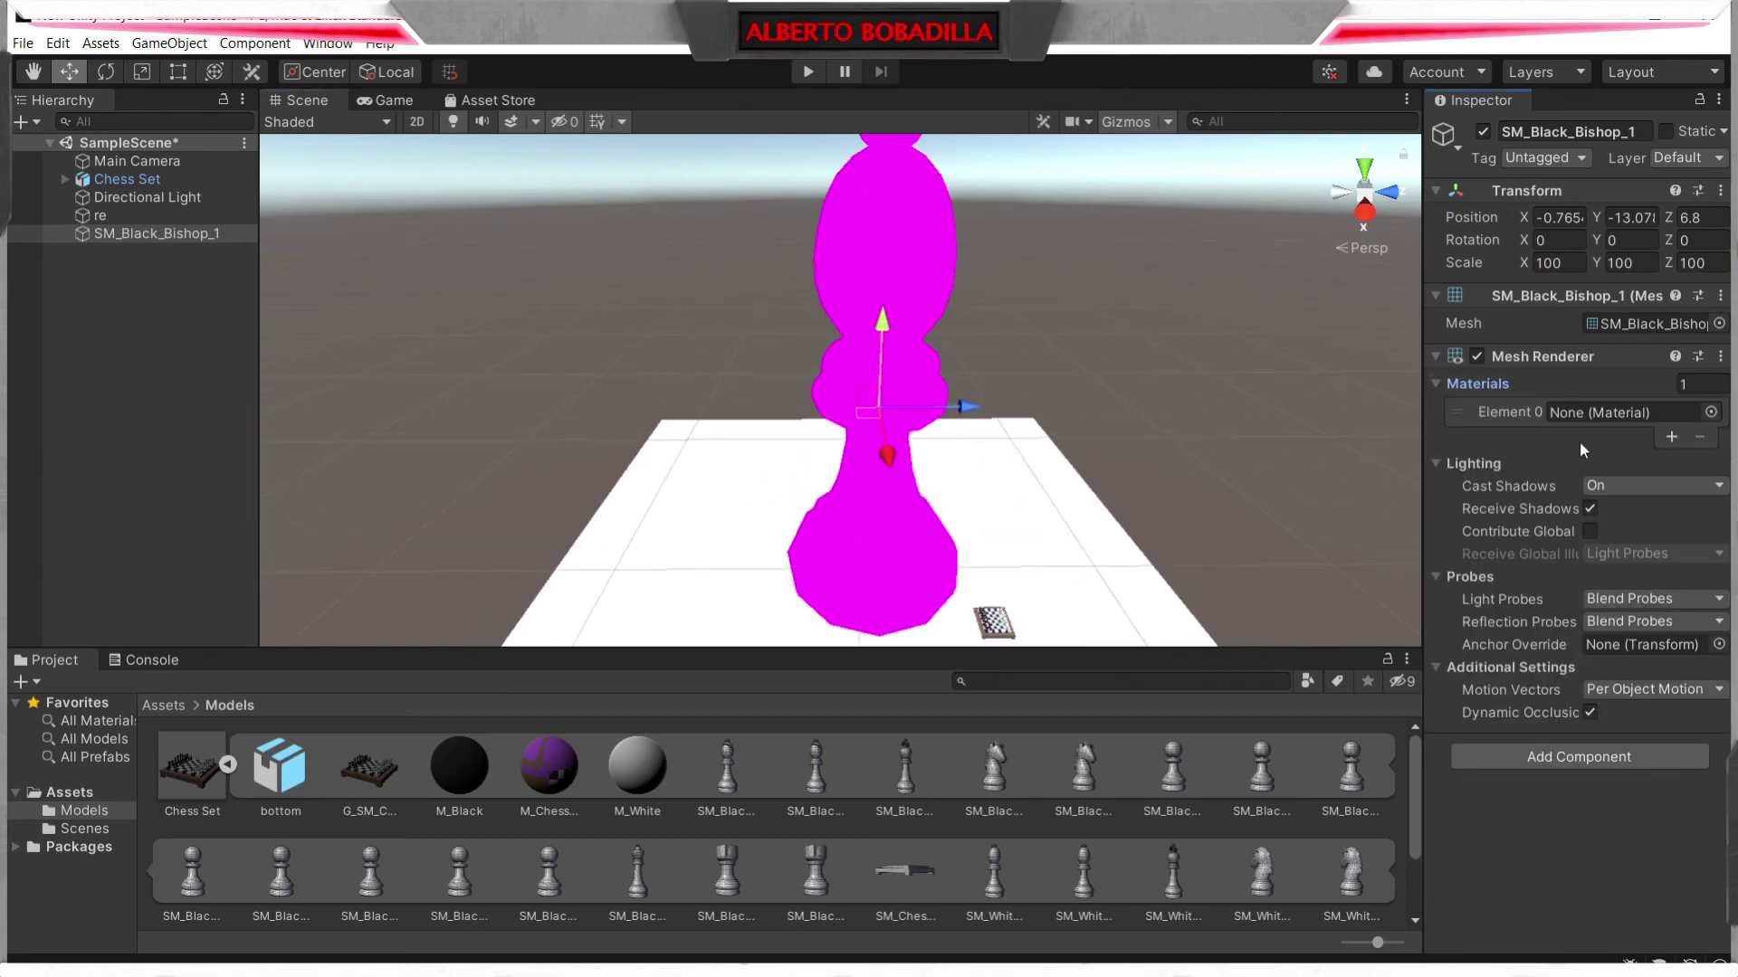
click(1711, 412)
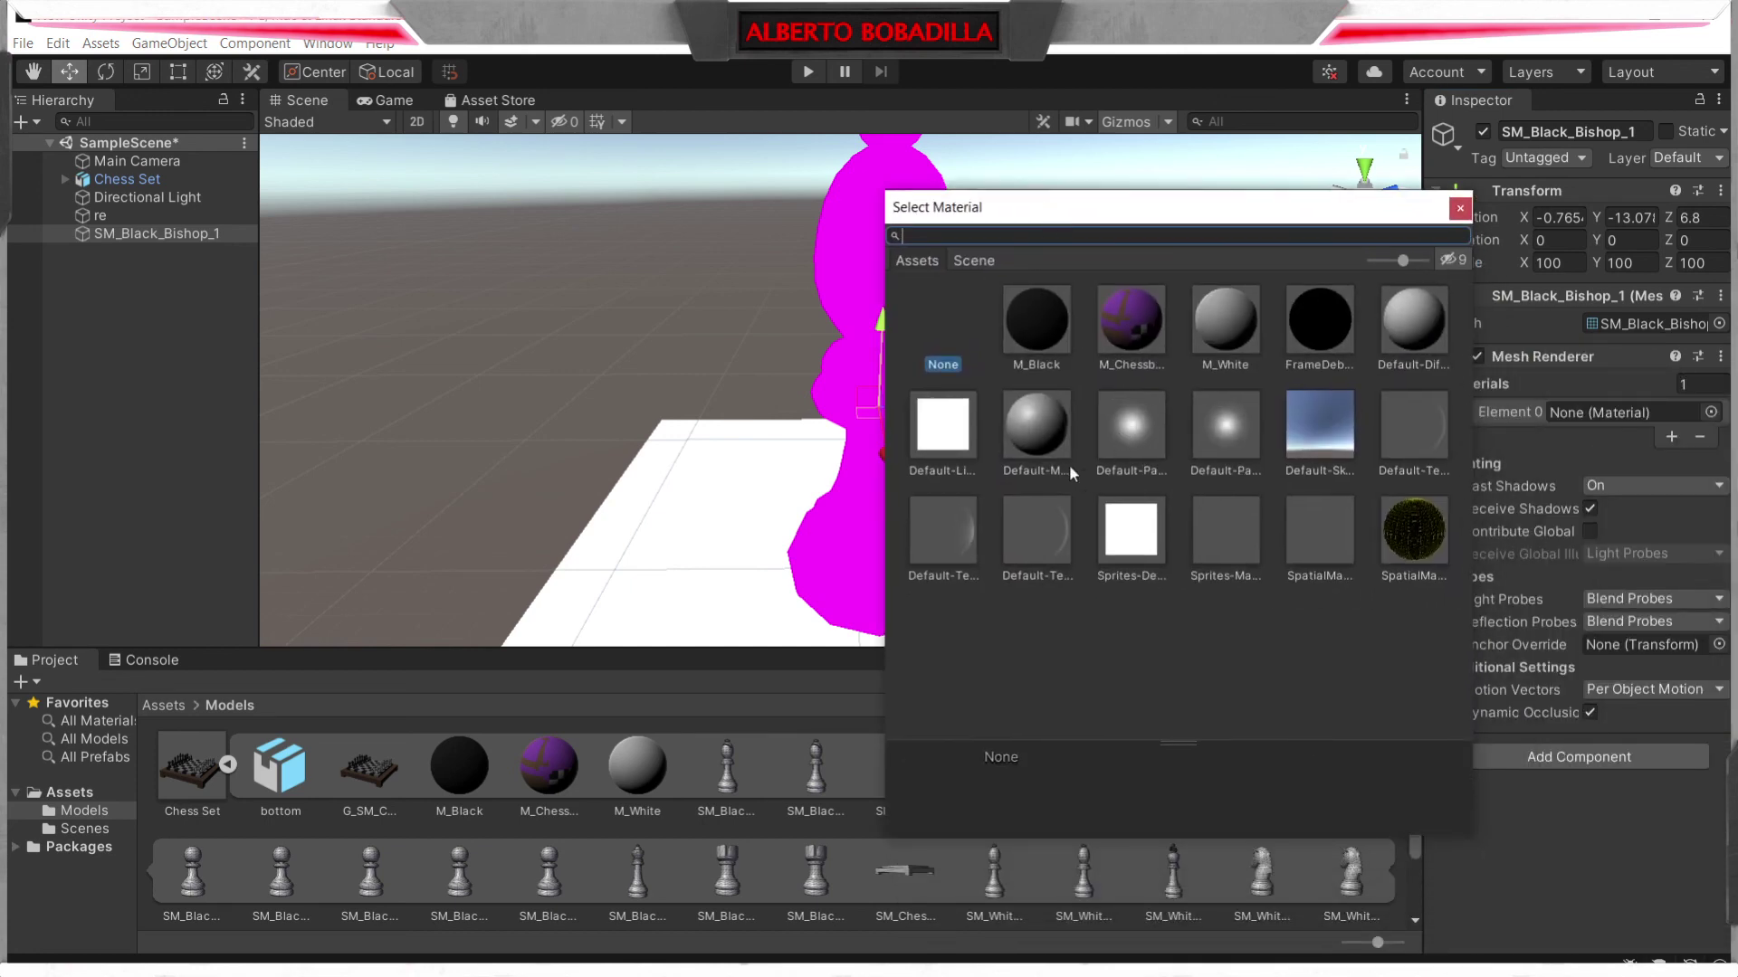
click(1034, 344)
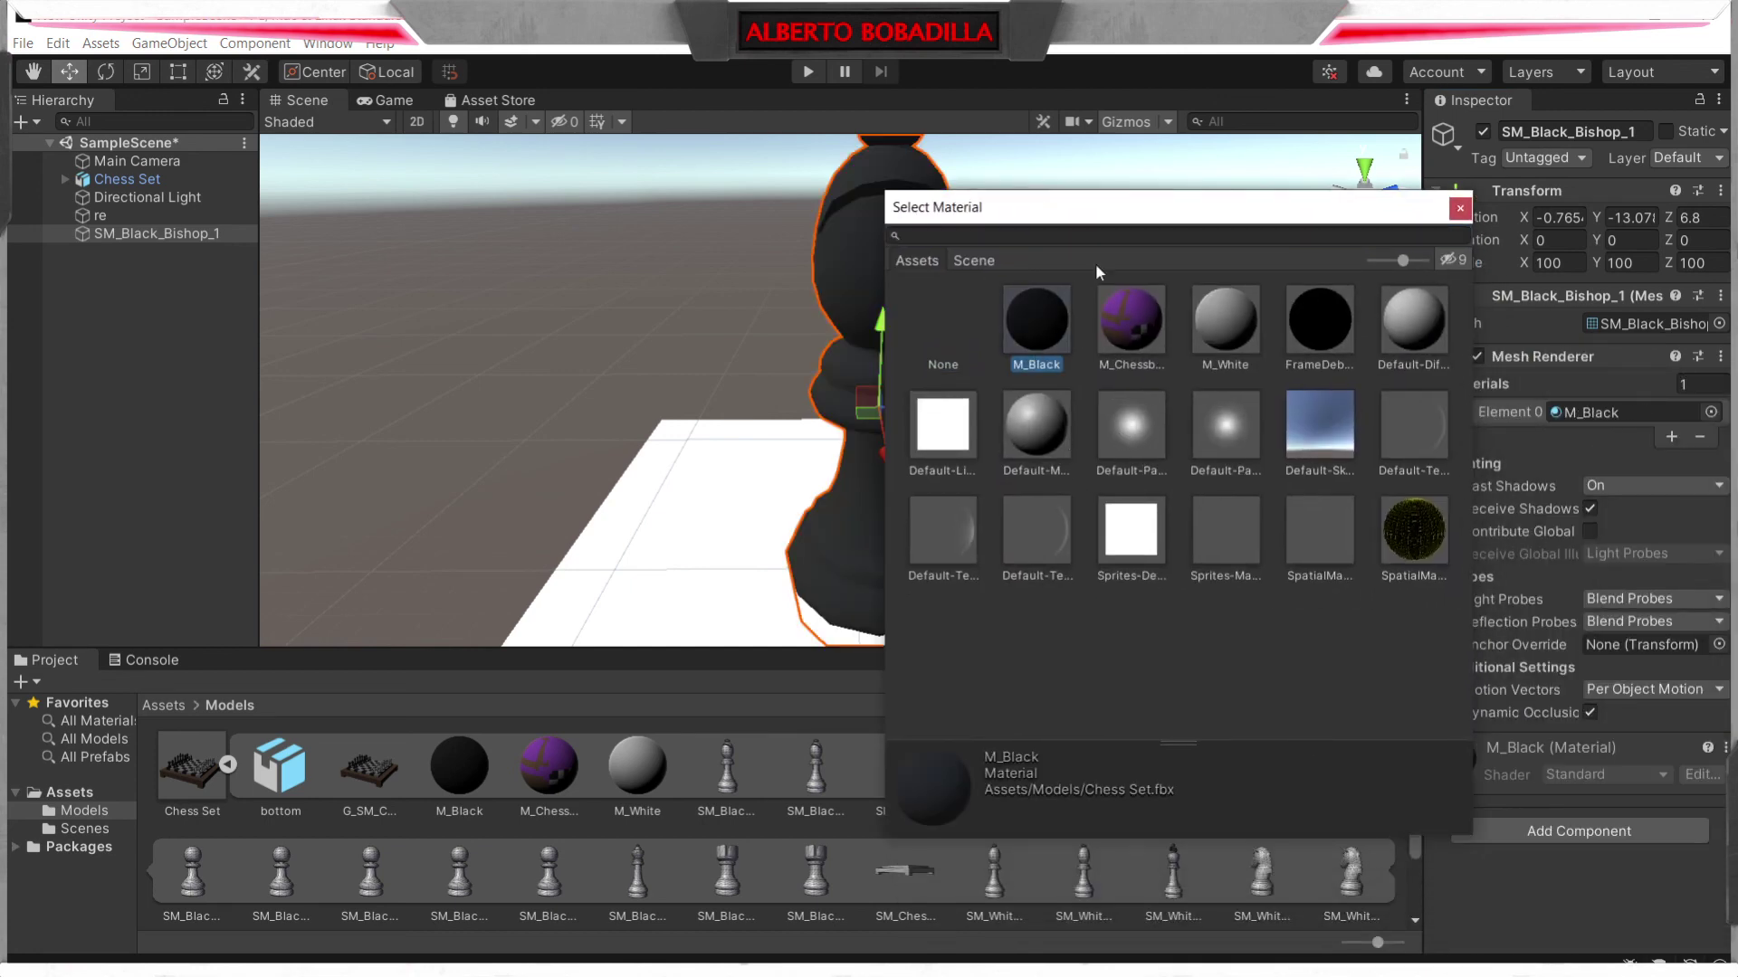
click(1460, 209)
alt+drag(942, 217, 1004, 214)
right_drag(1005, 216, 984, 176)
scroll(986, 284, down, 3)
scroll(949, 335, down, 2)
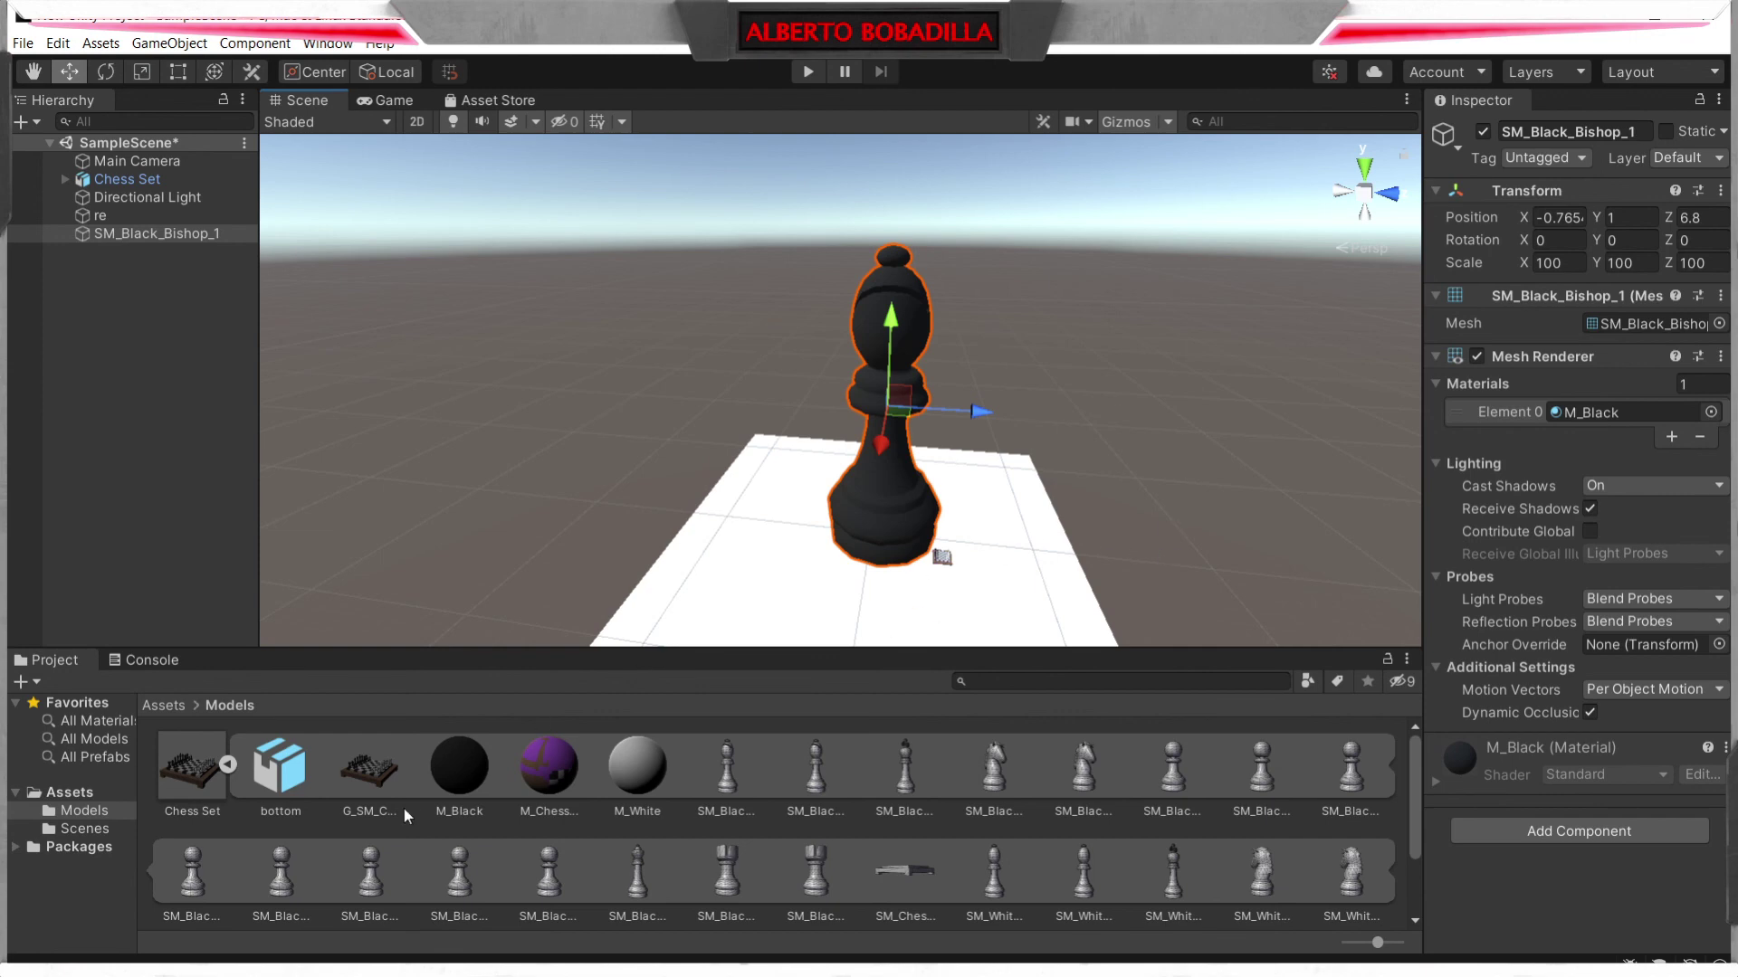
- Check the Chess Set asset's import settings and delete the black bishop from the scene
click(202, 778)
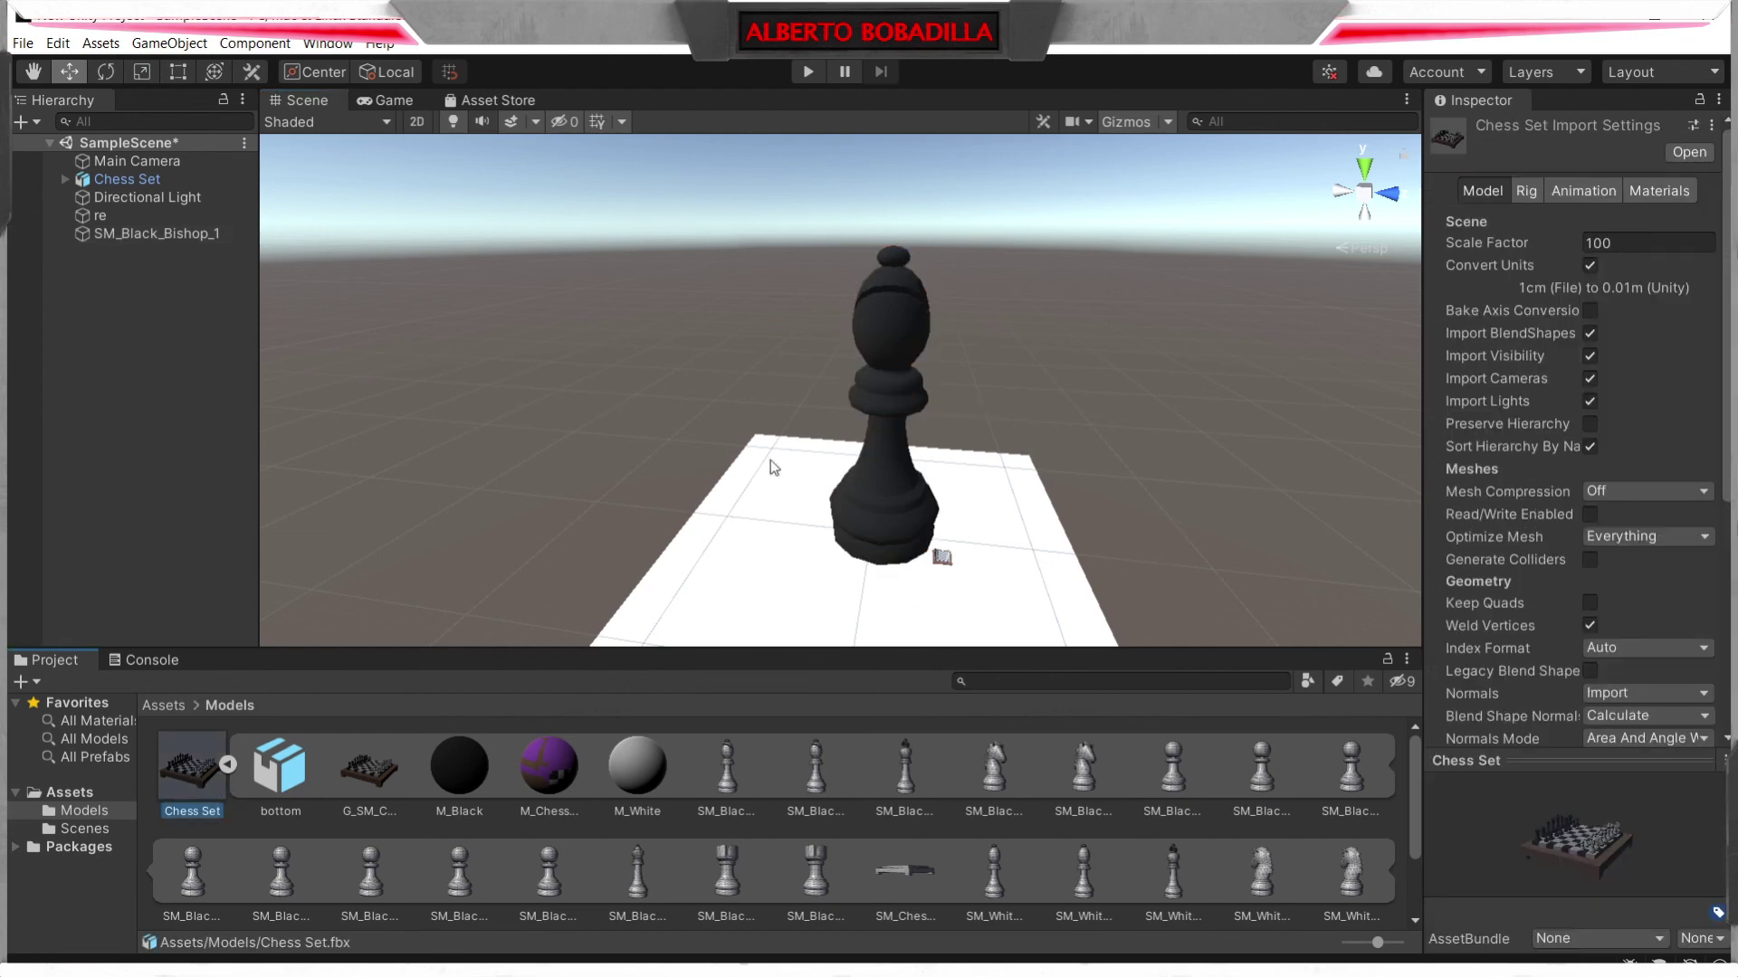
click(906, 328)
key(Delete)
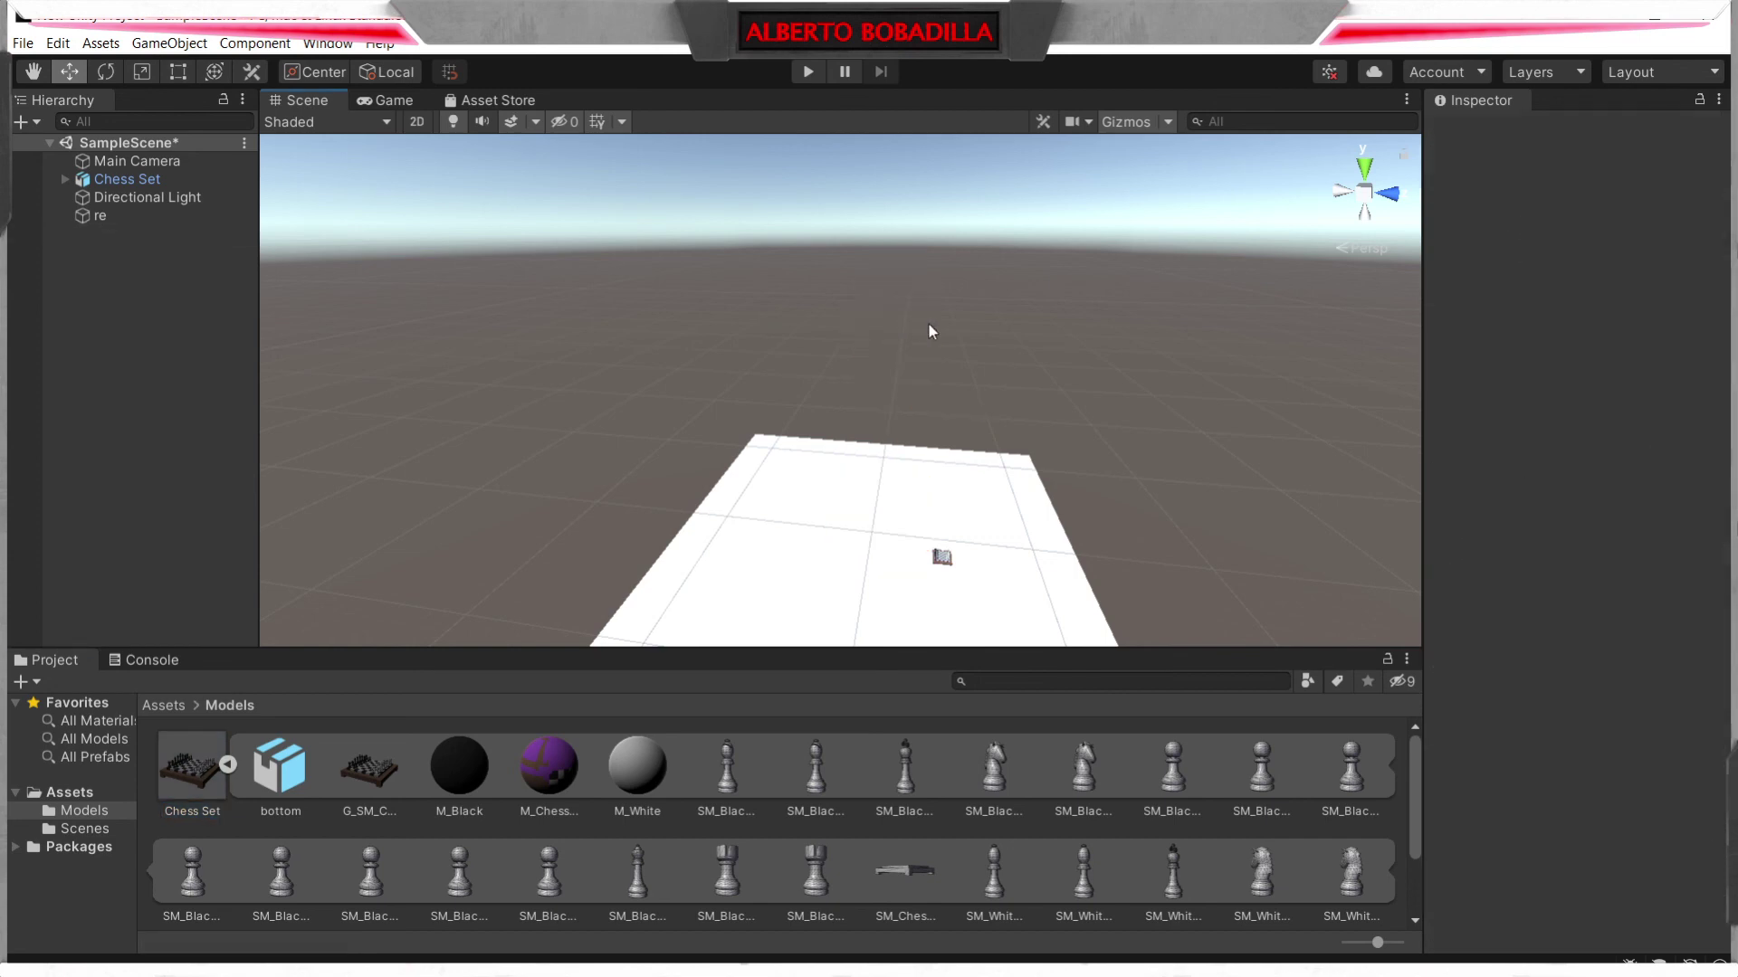
- Run the scene in play mode to check the game view, and stop it
click(807, 72)
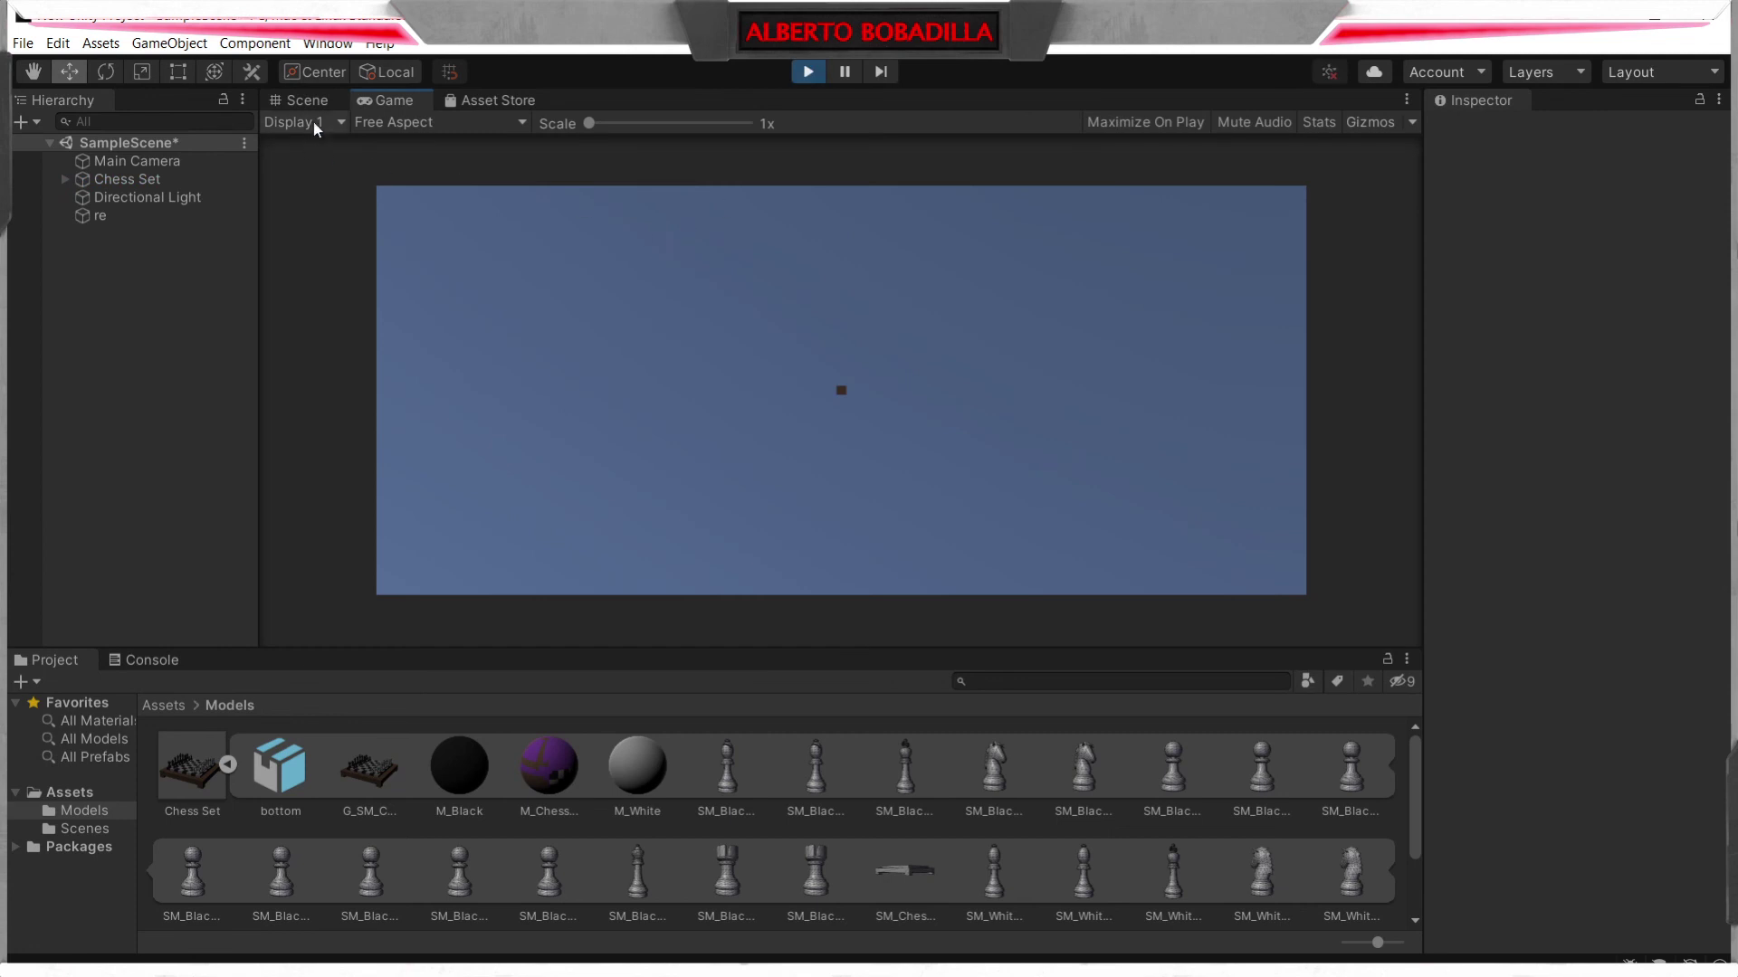
click(807, 72)
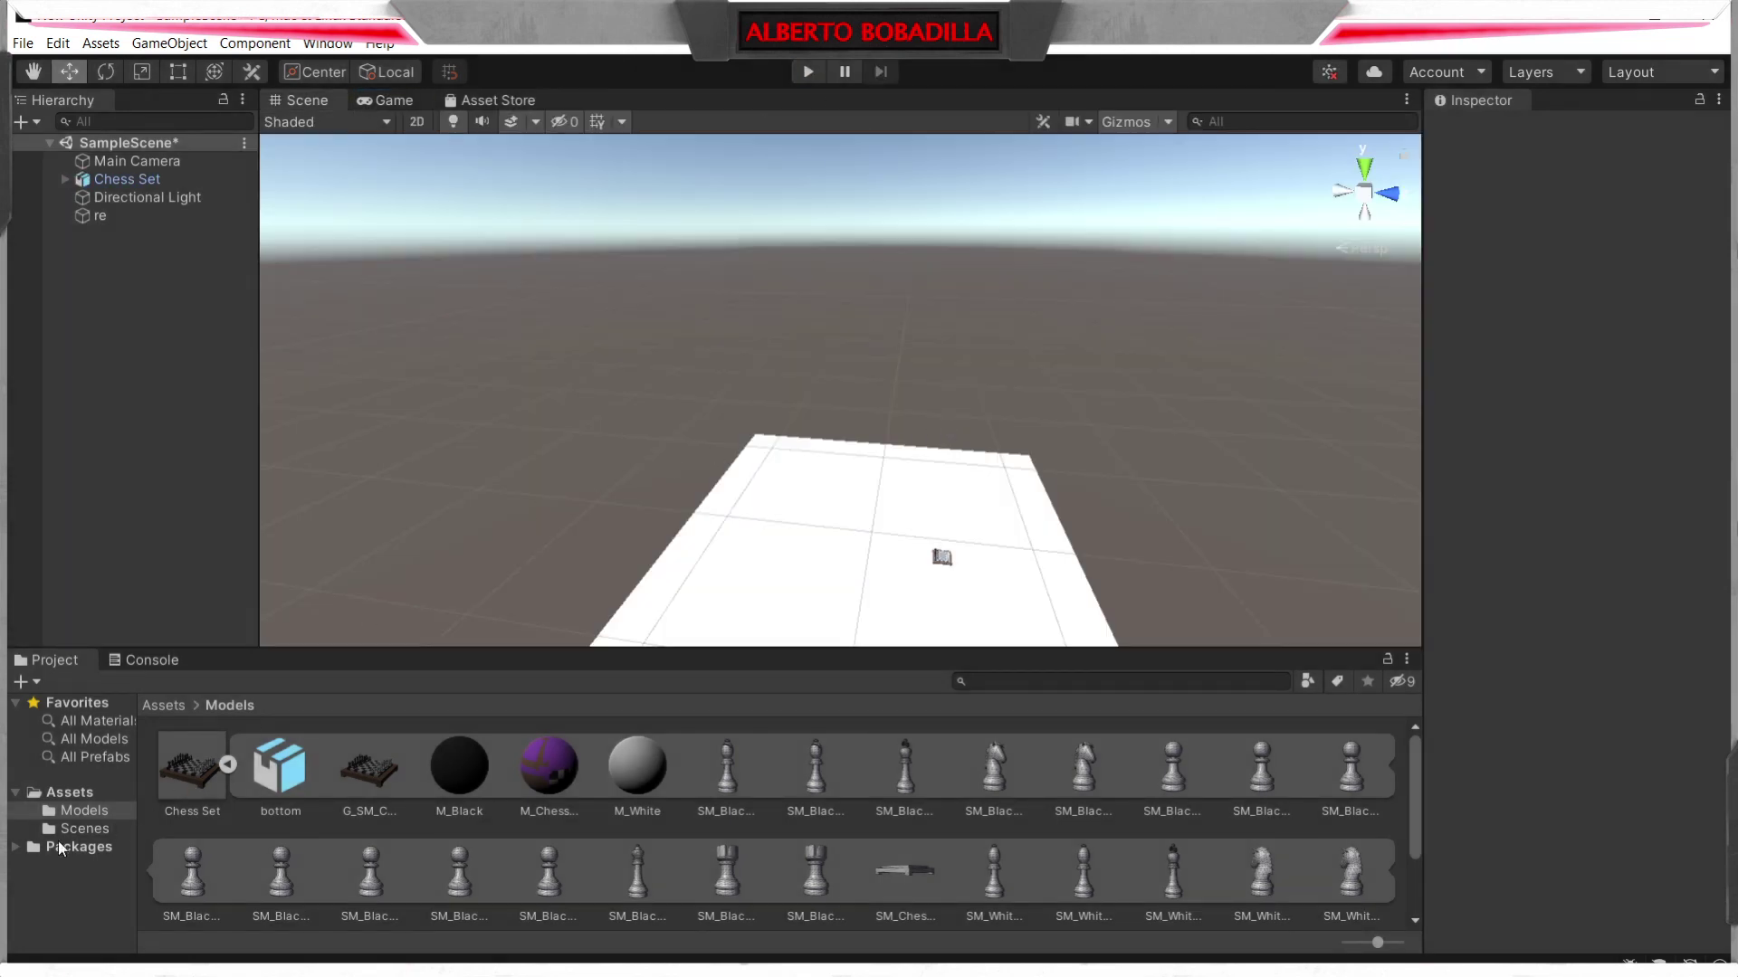
- Expand the project's Packages folder and widen the folder tree to read the full package names
click(15, 847)
scroll(81, 842, down, 2)
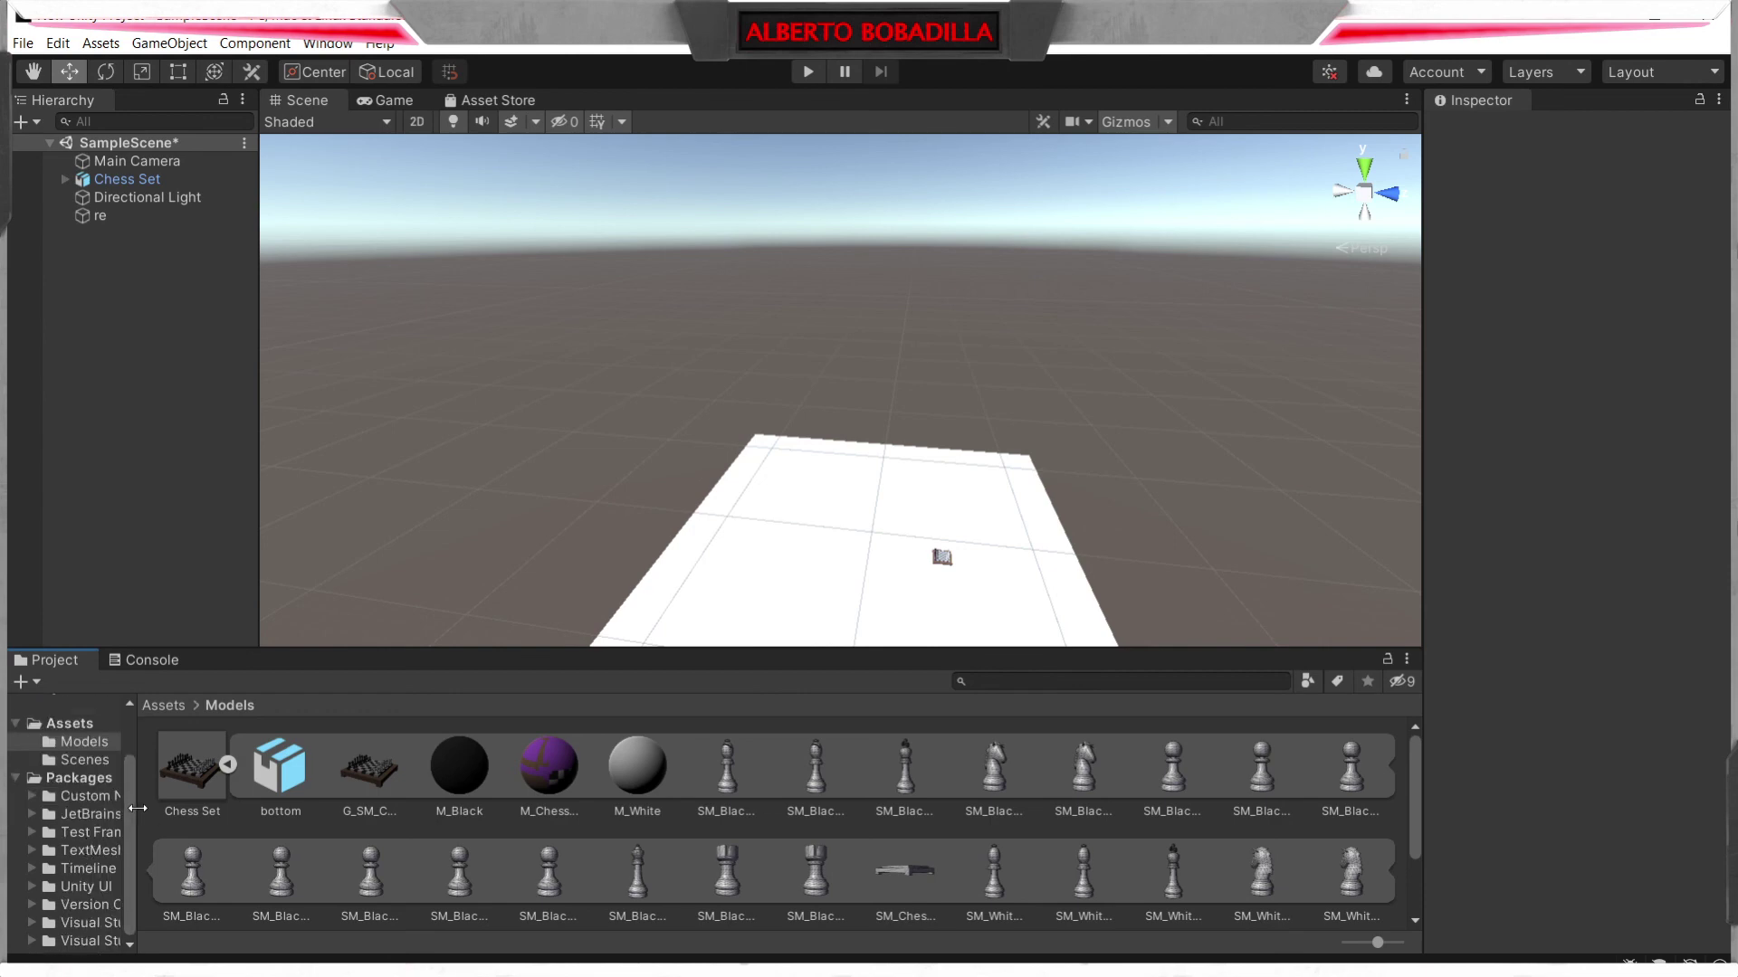
drag(136, 808, 313, 825)
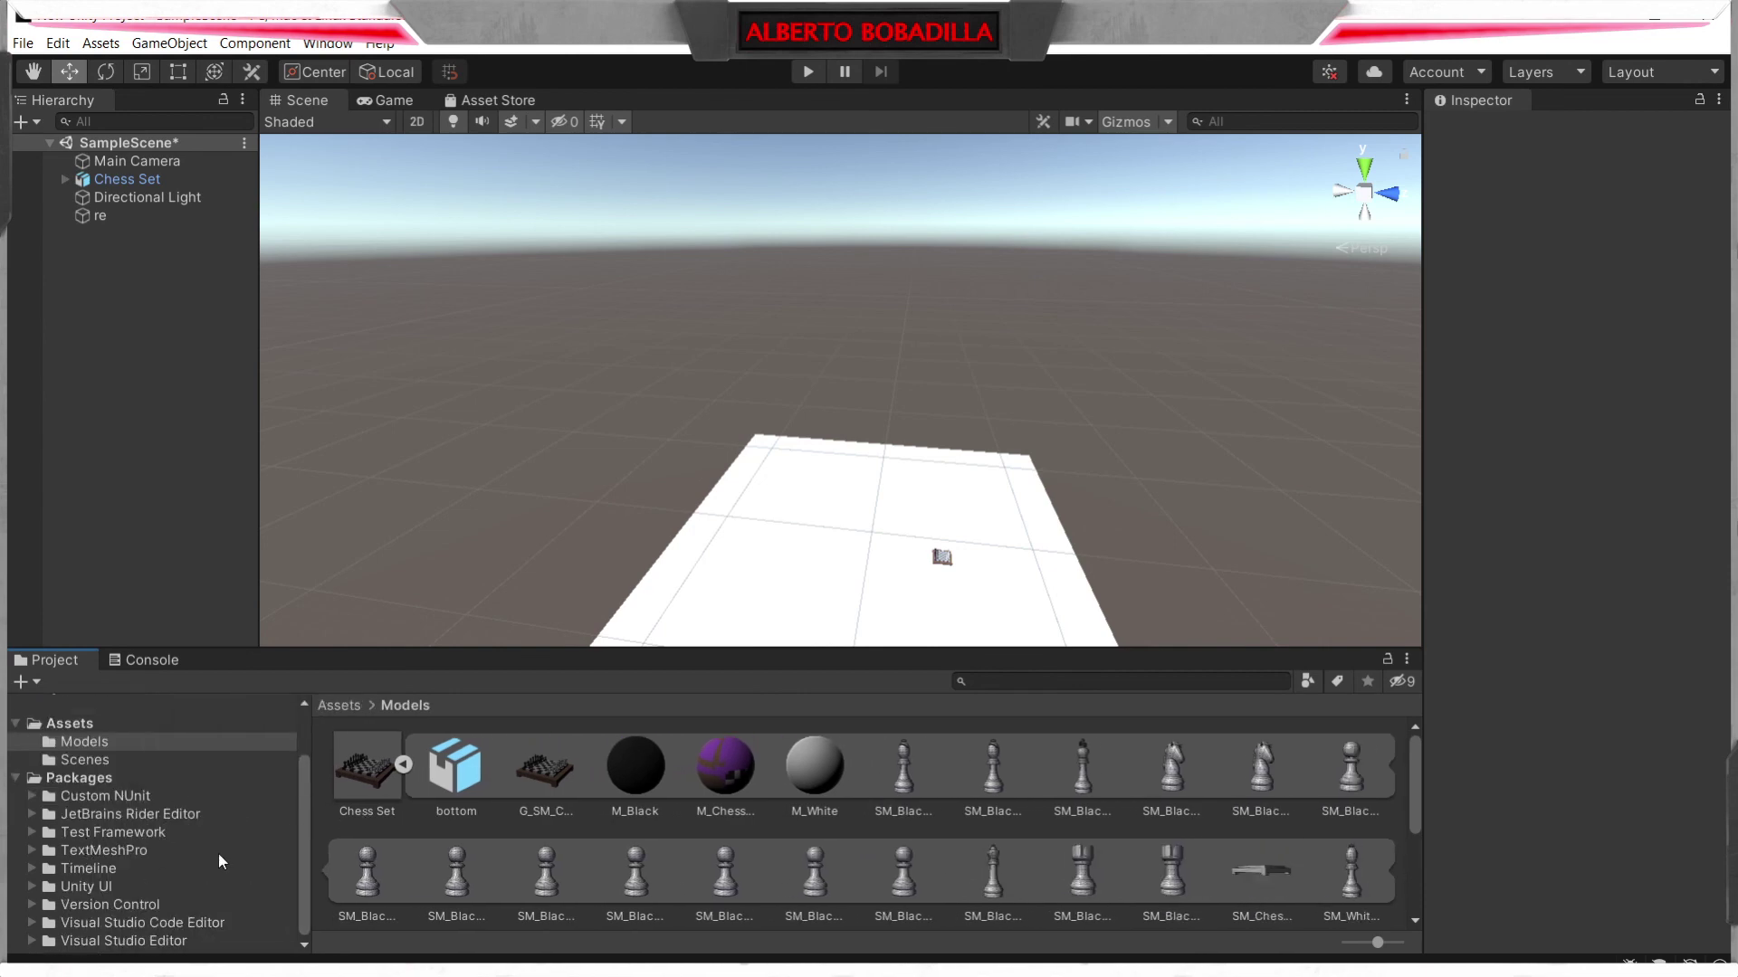